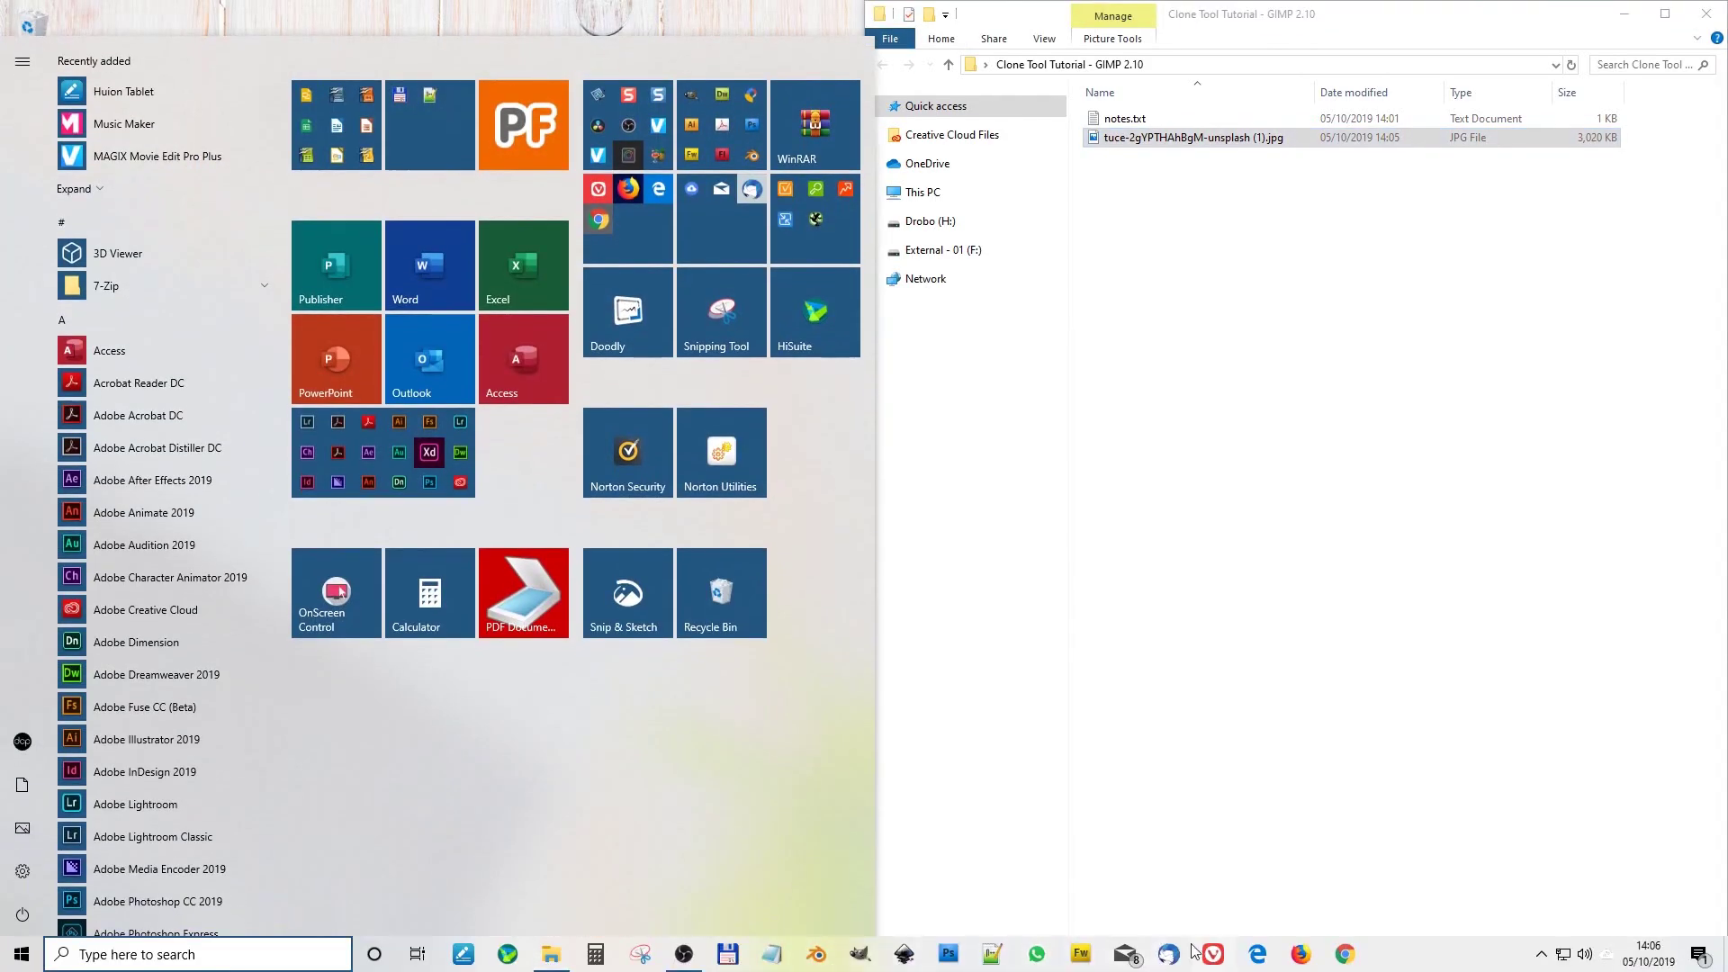
Launch GIMP and open the photo tuce-2gYPTHAhBgM-unsplash (1).jpg from the Clone Tool Tutorial folder in it
left_click(860, 954)
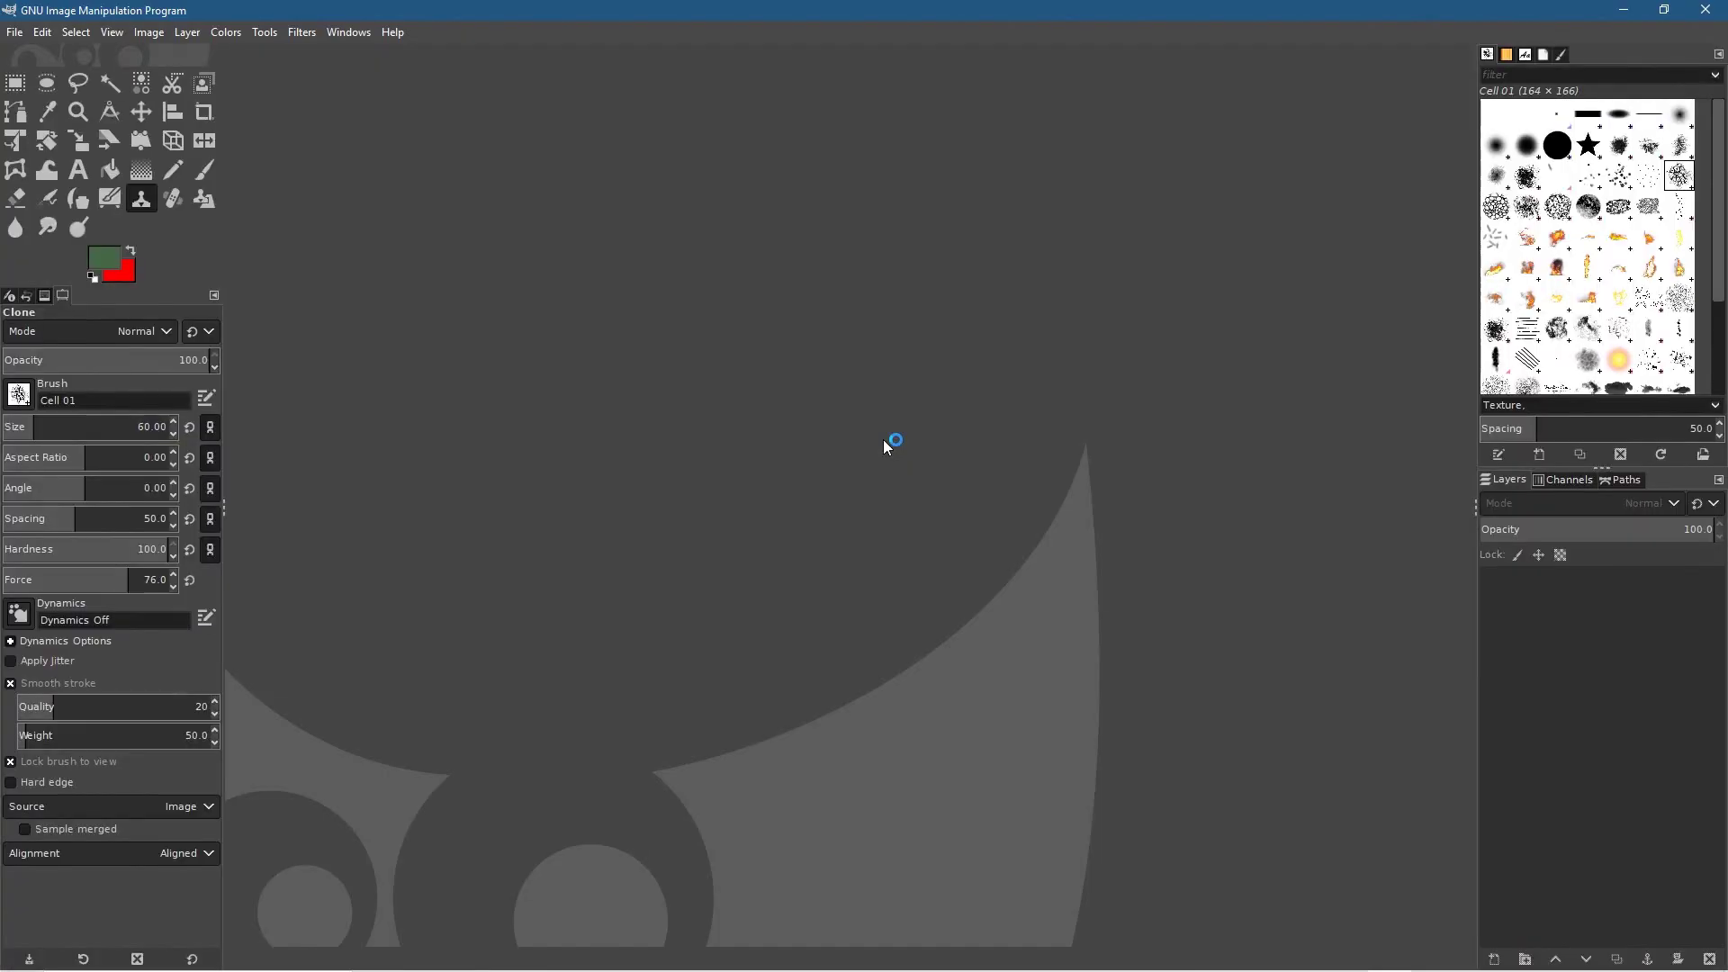
key("alt+Tab")
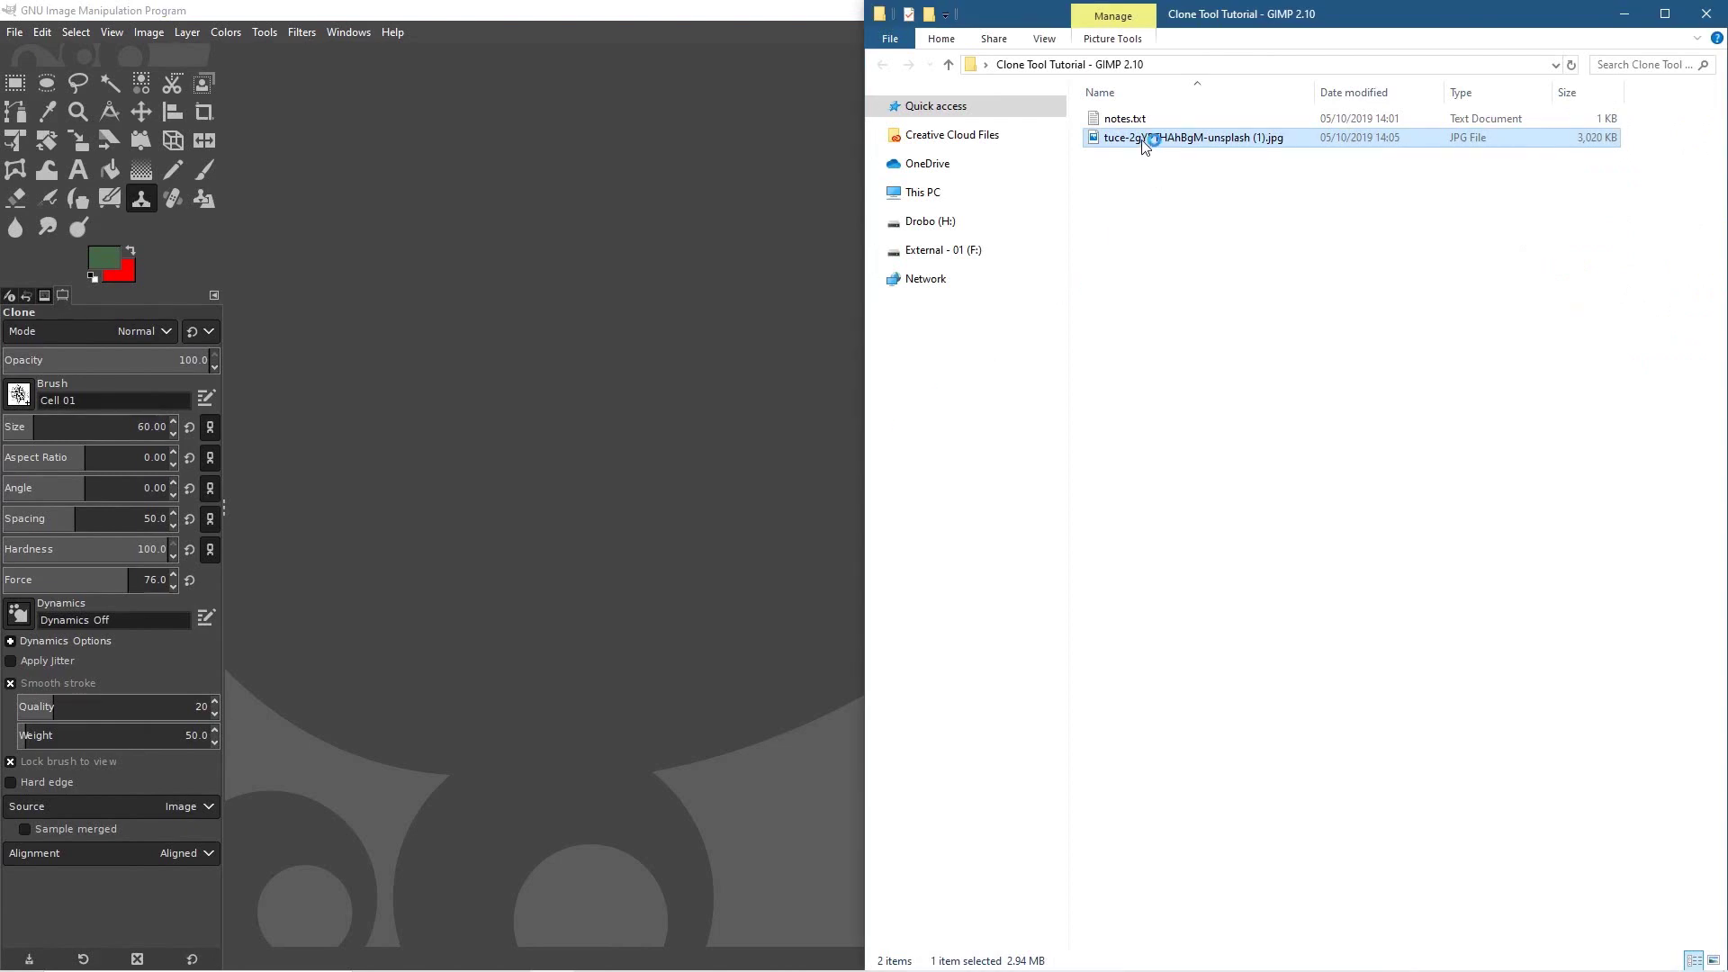
left_click_drag(610, 360, 609, 356)
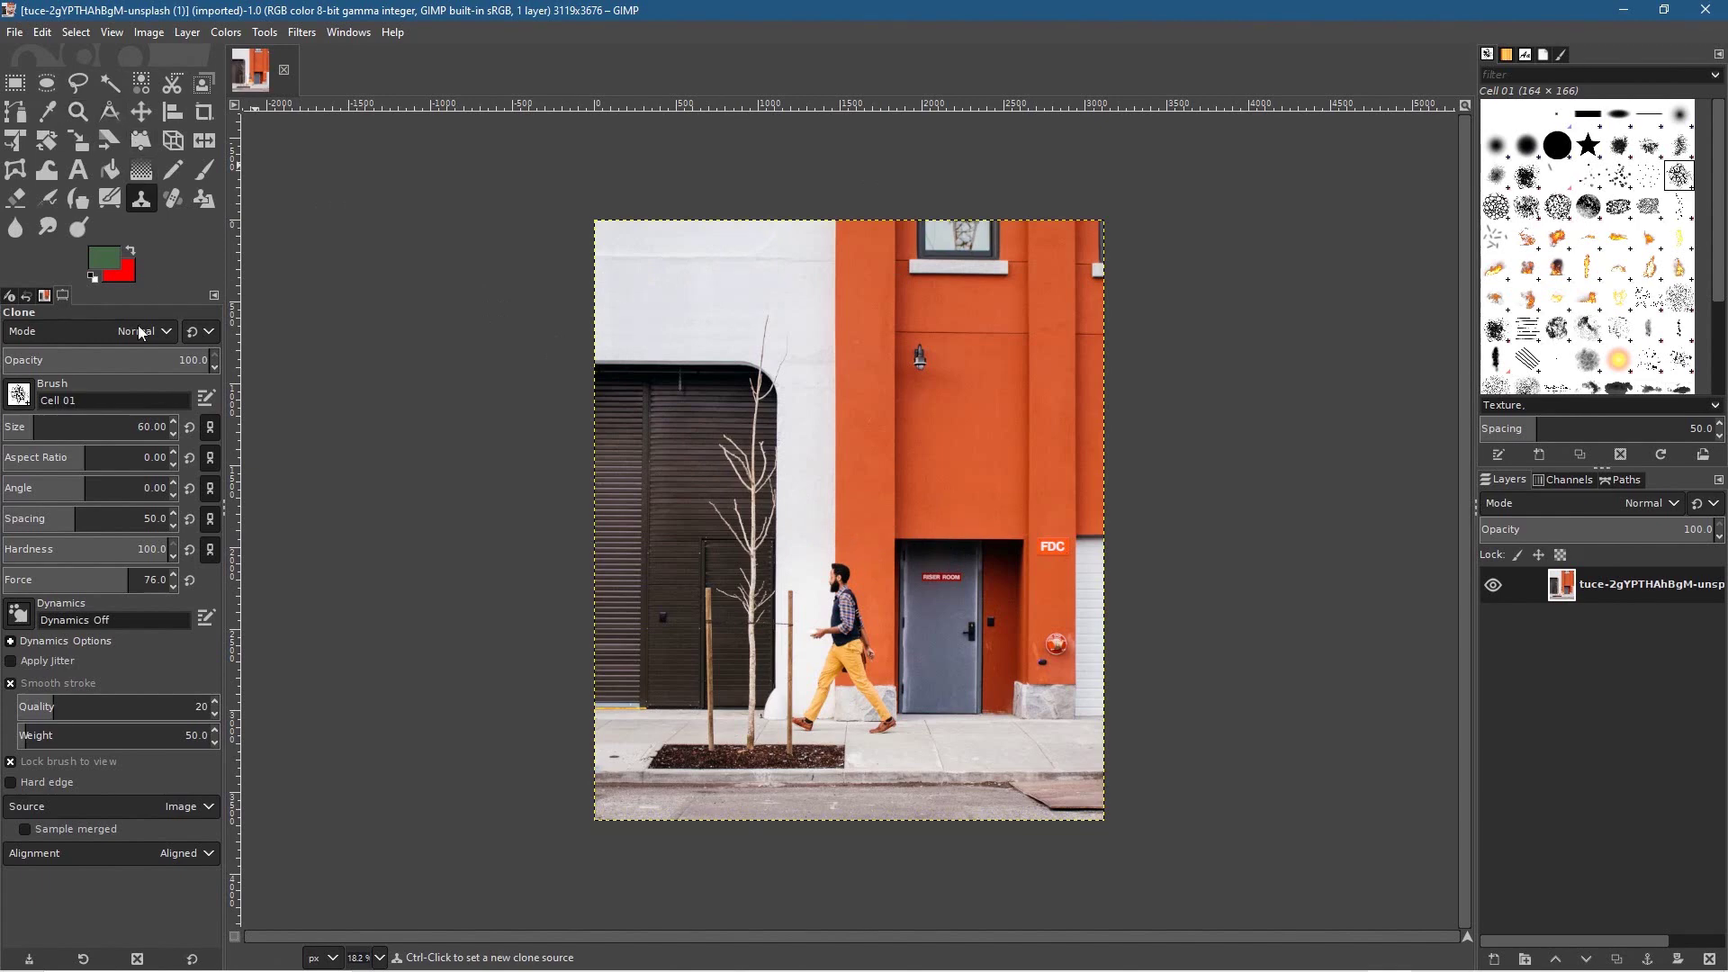
Choose the 2. Hardness 025 brush for the Clone tool and get a close view of the walking man
left_click(18, 395)
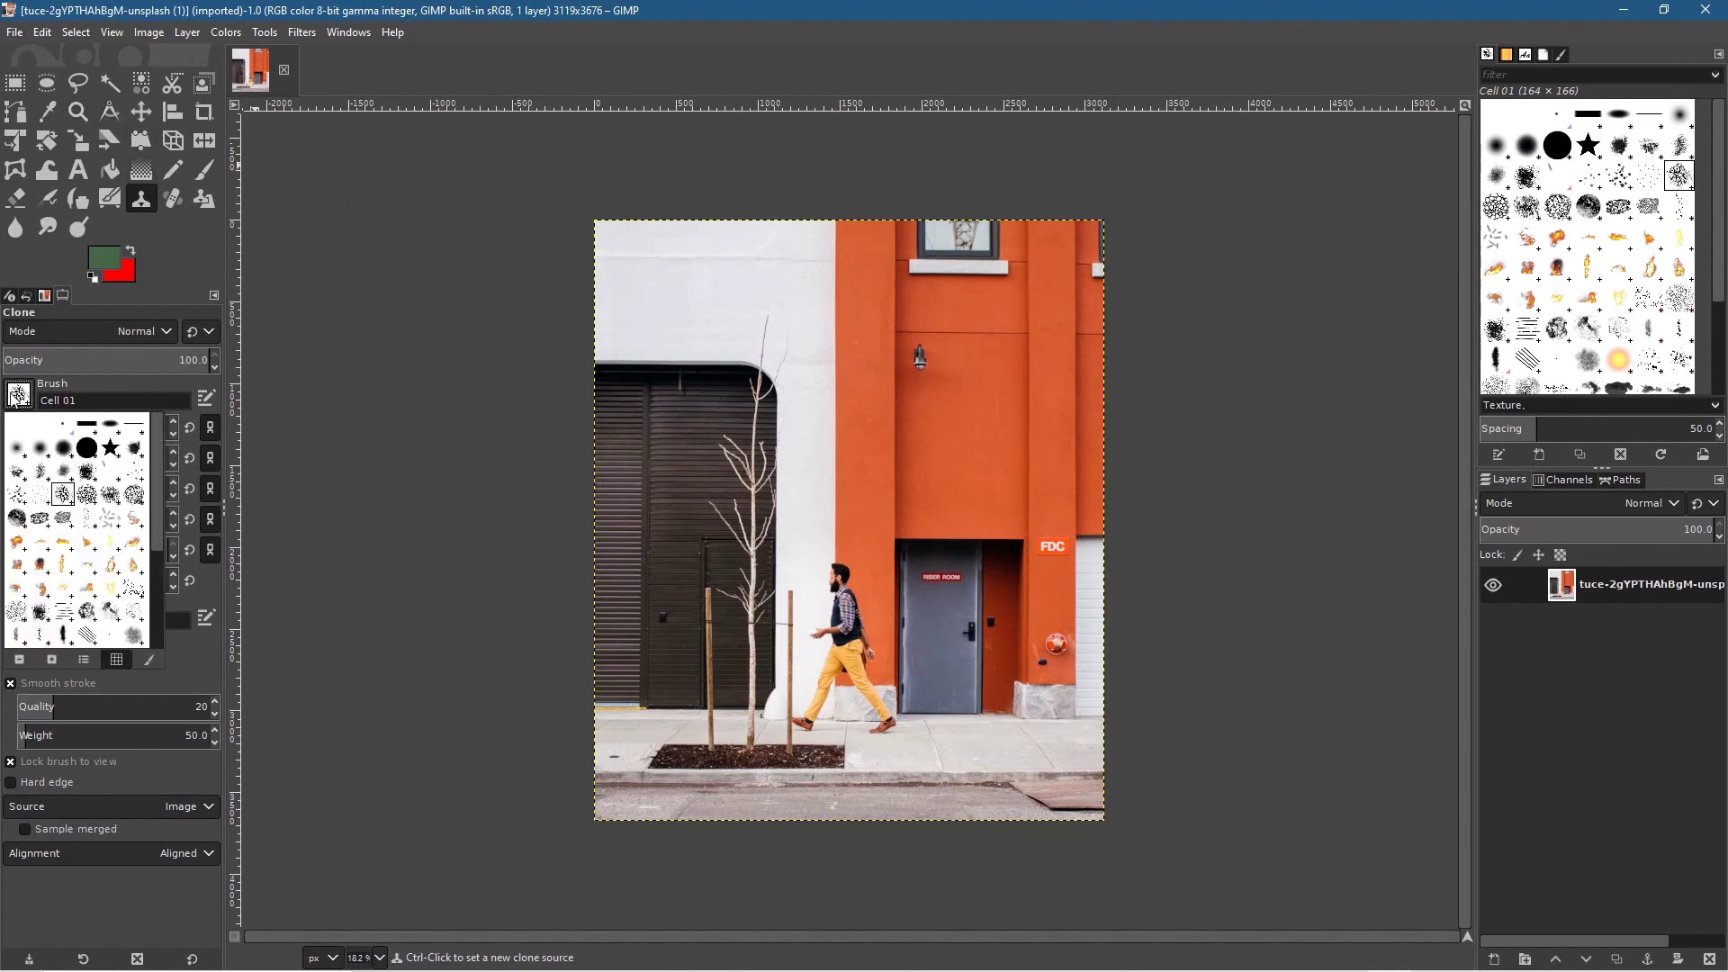
double_click(11, 448)
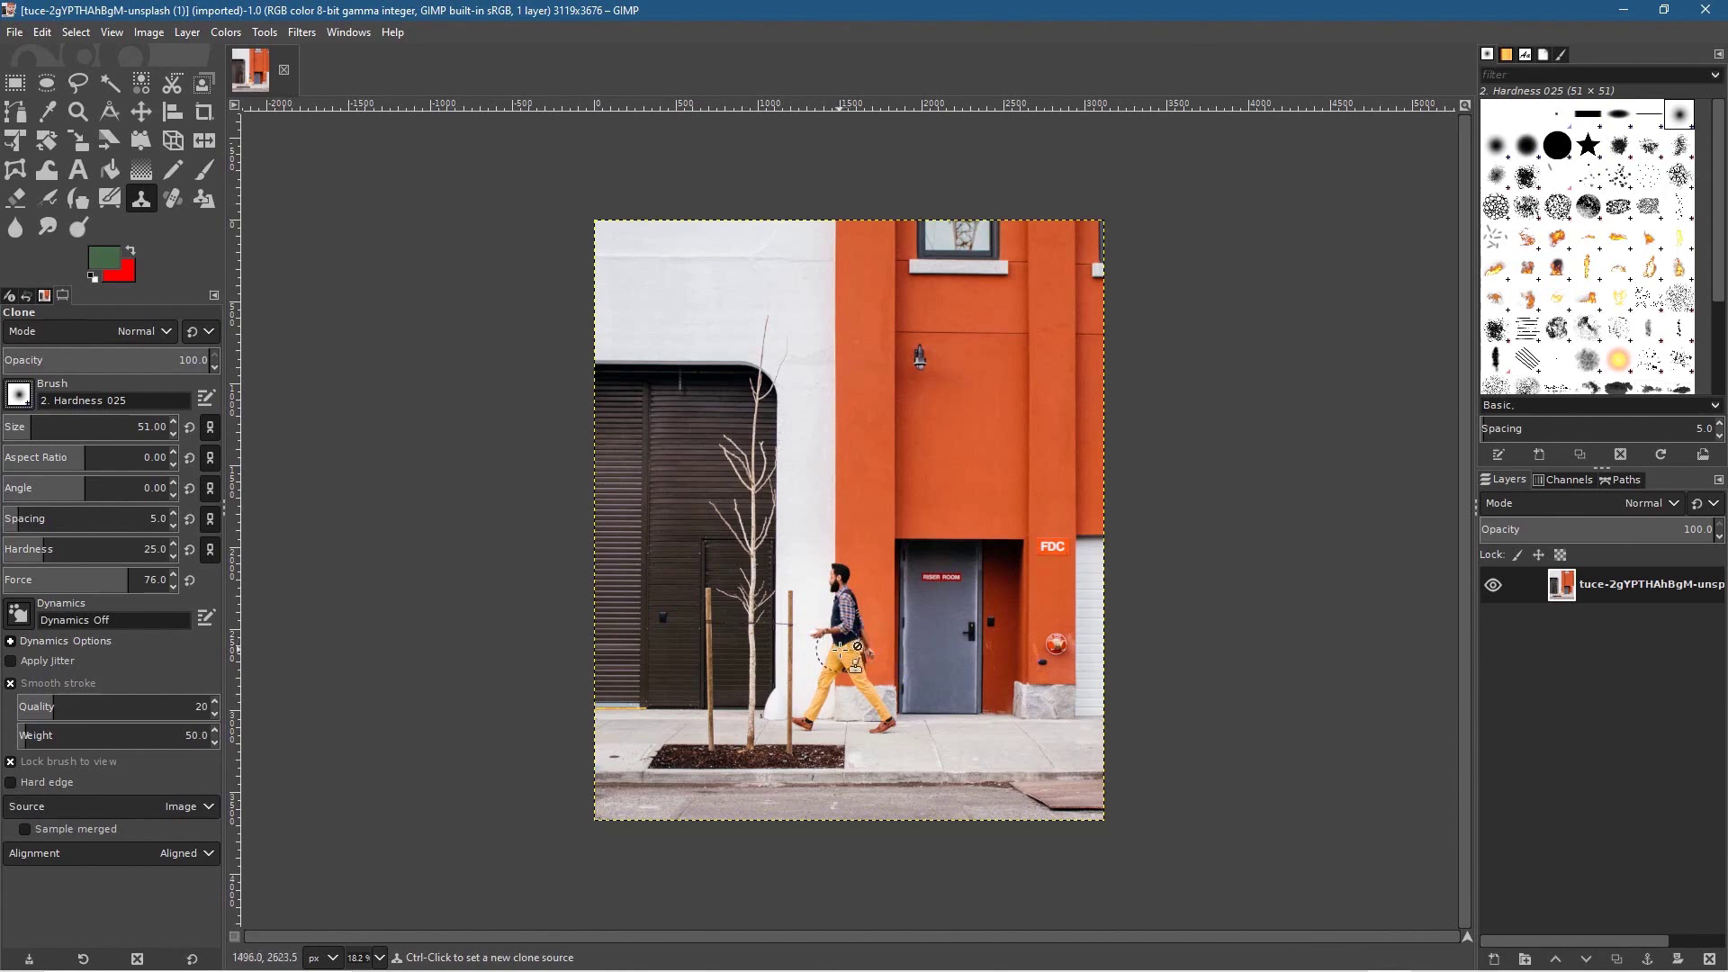
scroll(844, 643, "up", 2)
scroll(843, 643, "up", 2)
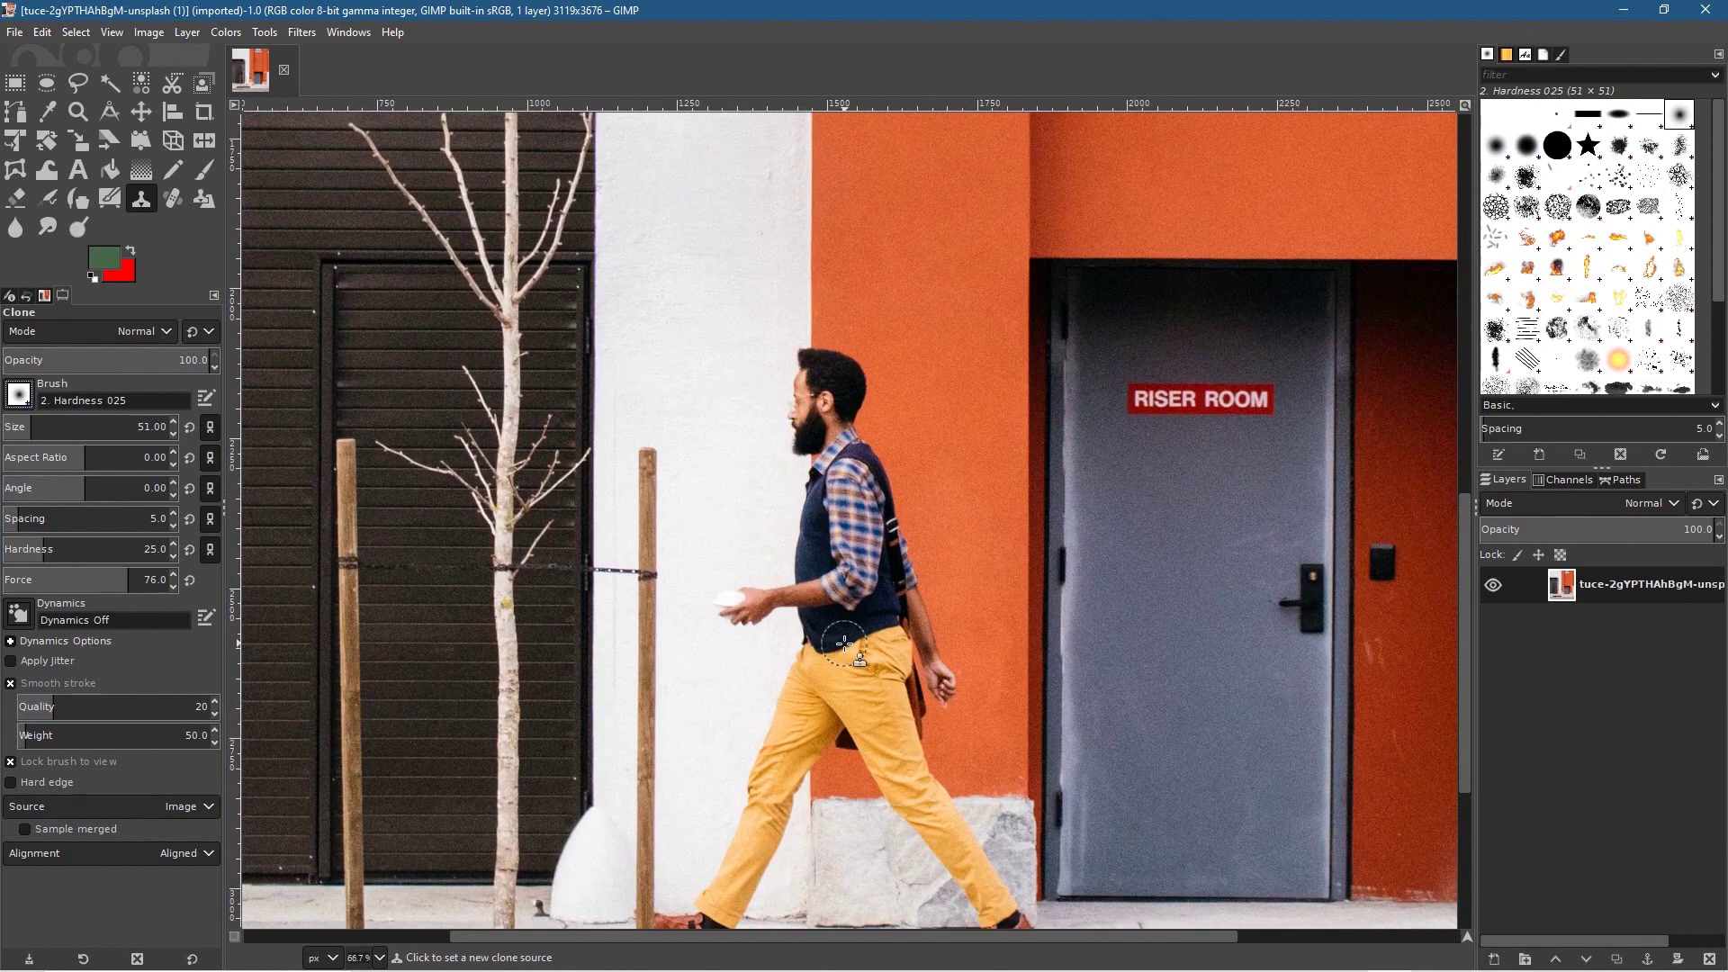
scroll(844, 643, "up", 1)
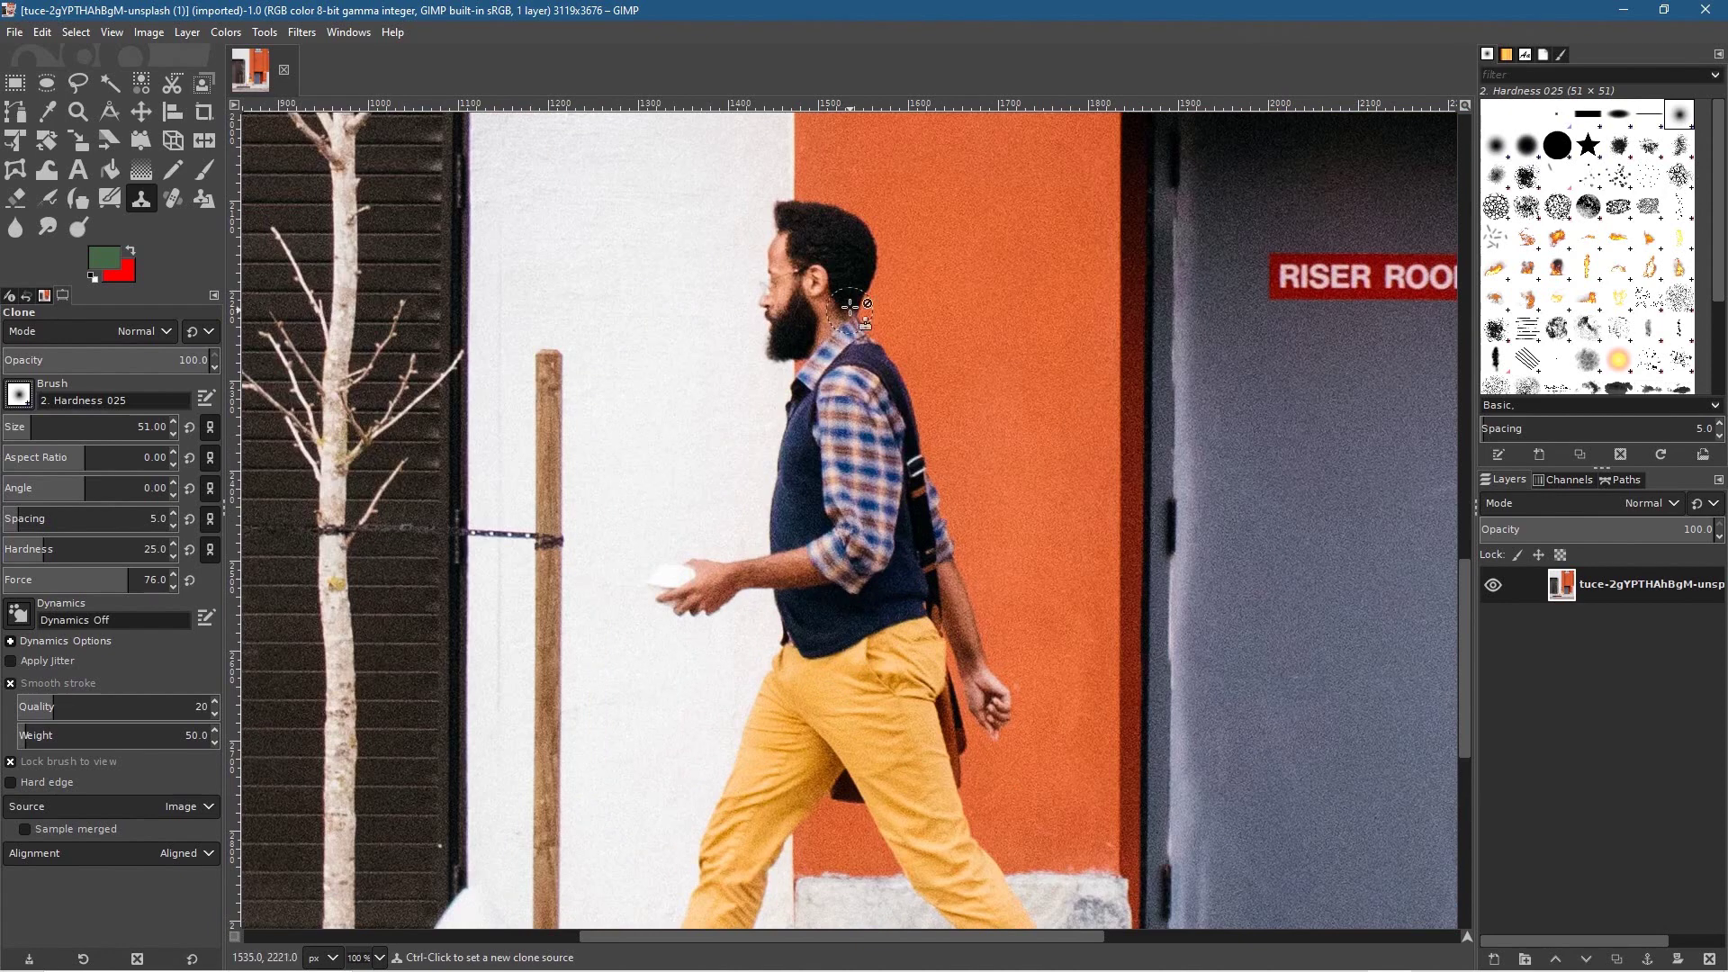
left_click_drag(840, 253, 856, 622)
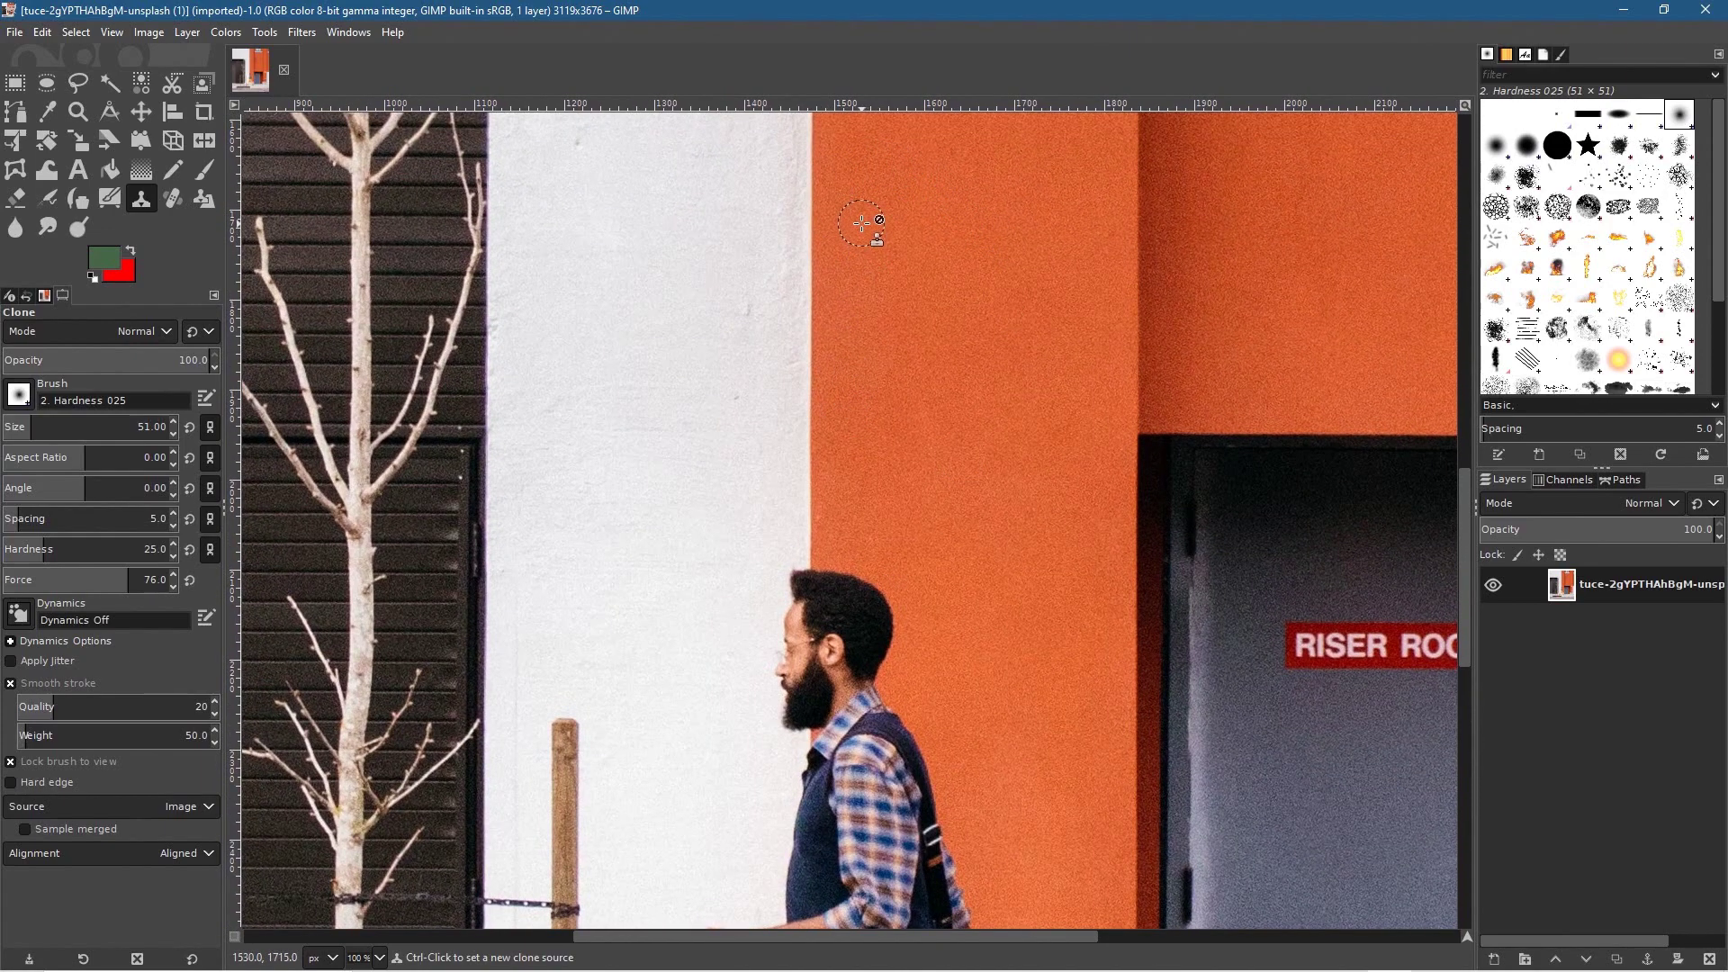
left_click(134, 202)
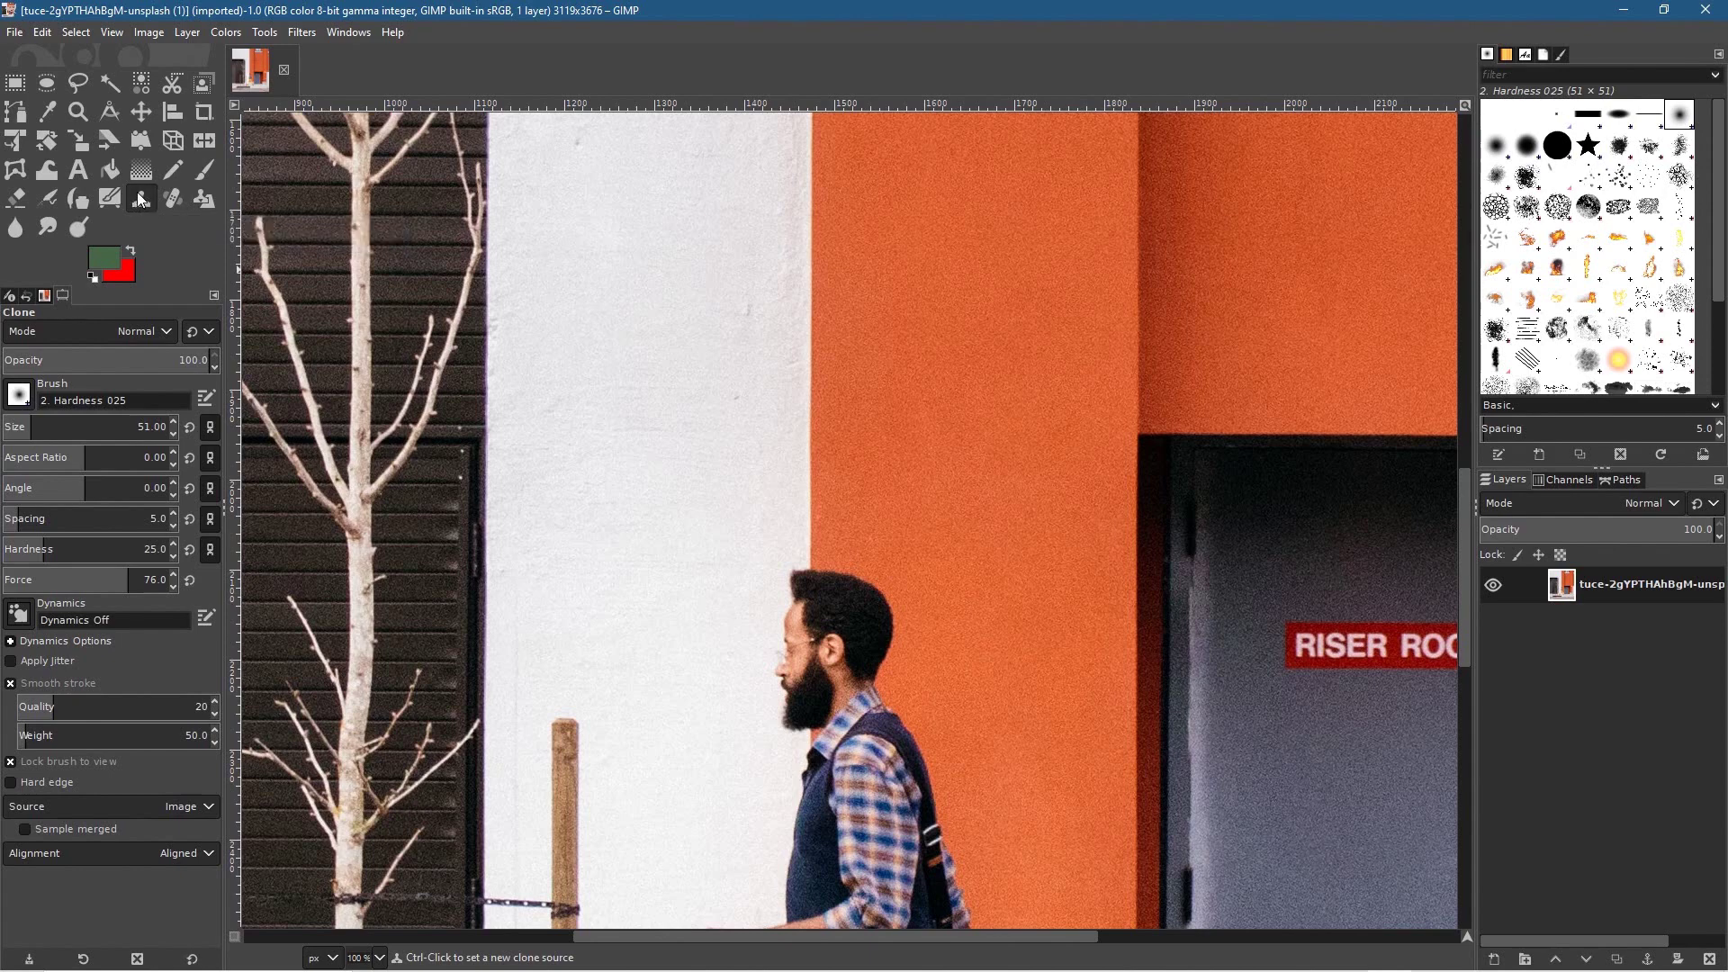
left_click(18, 396)
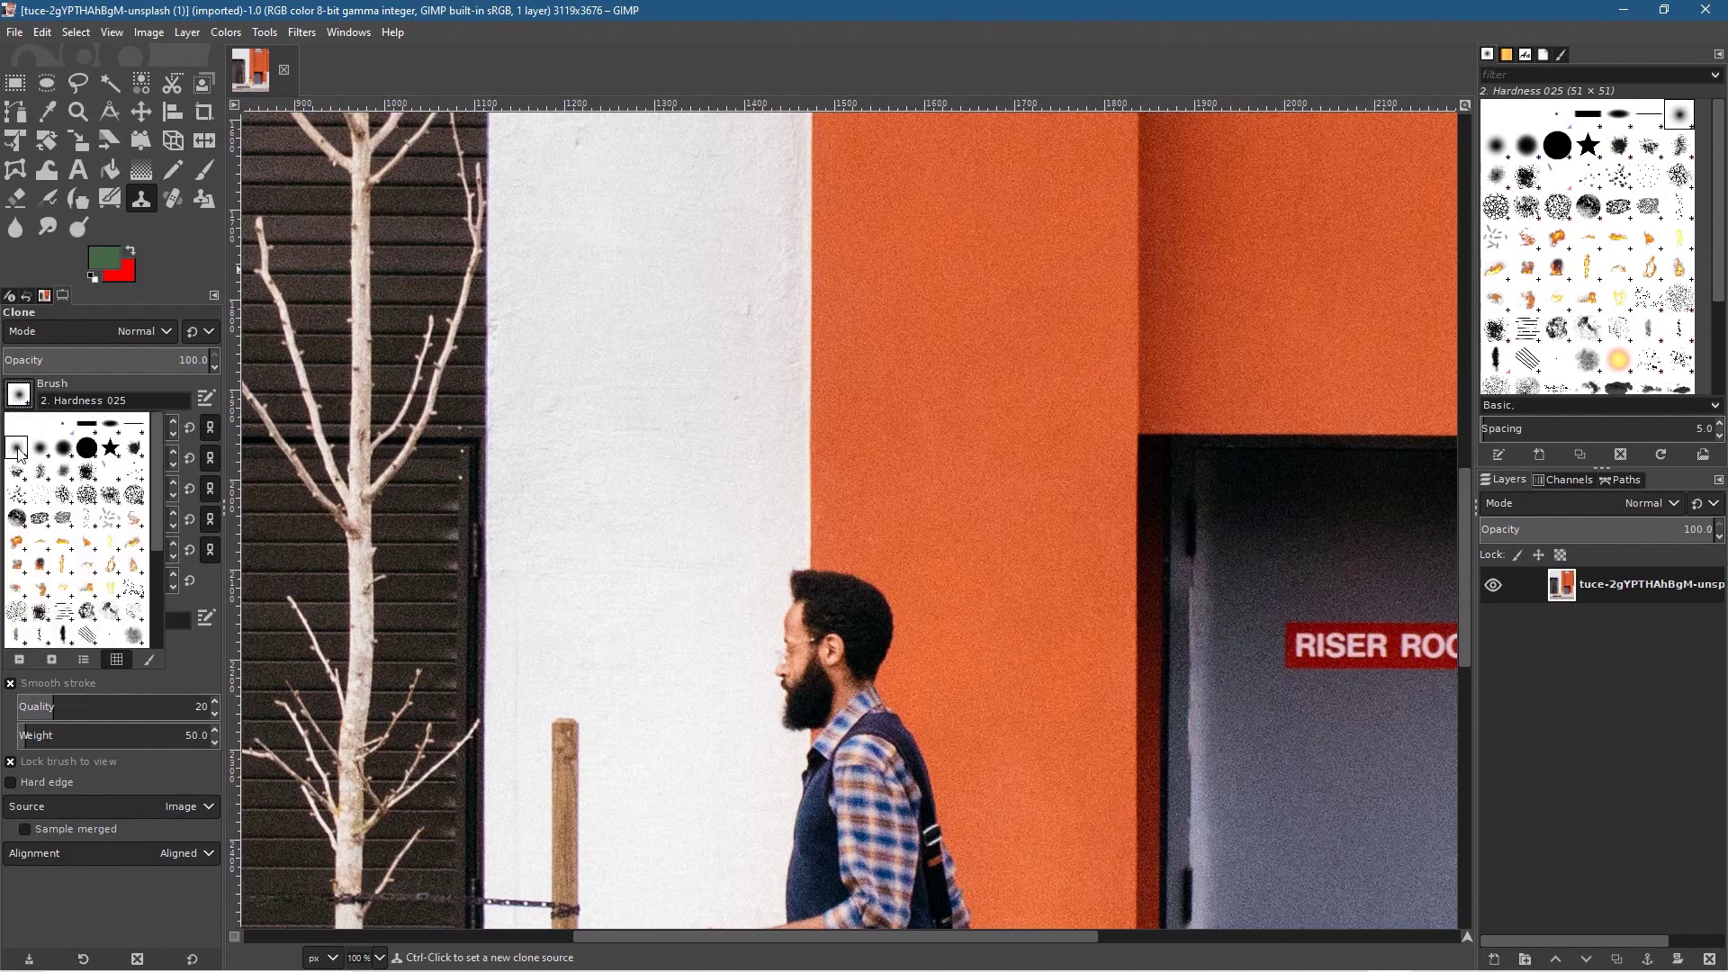
left_click(125, 403)
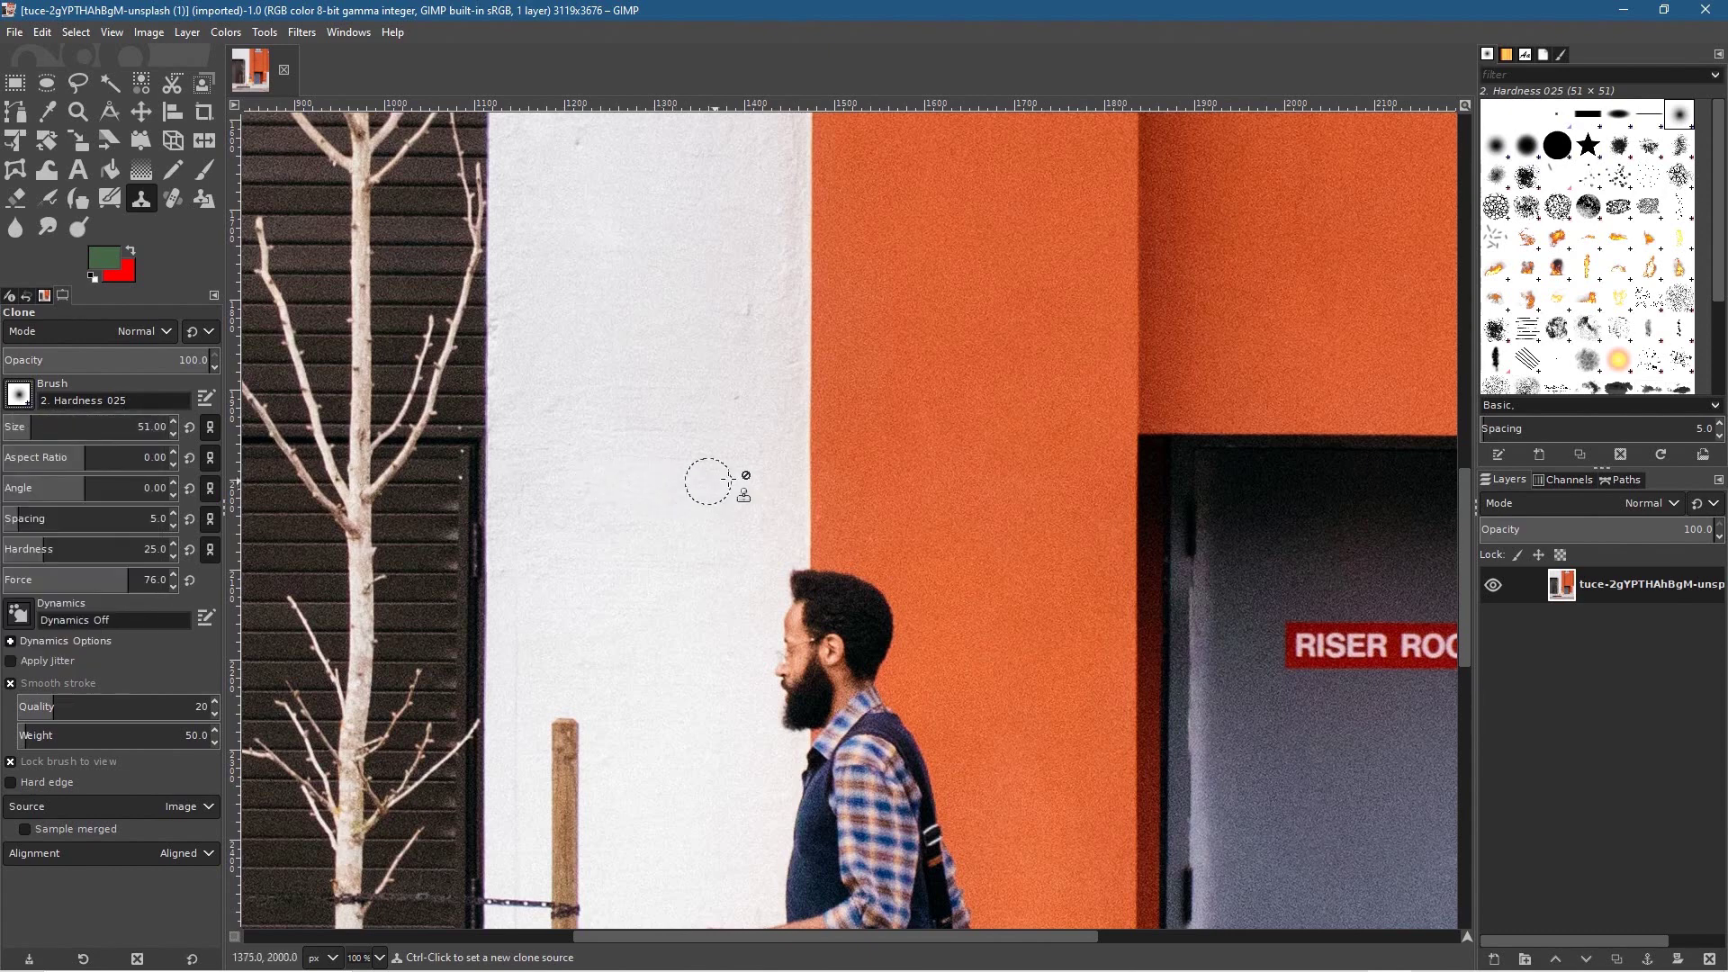
Configure the Clone brush with size 76, hardness 48 and force 81, using Aligned alignment
left_click(34, 425)
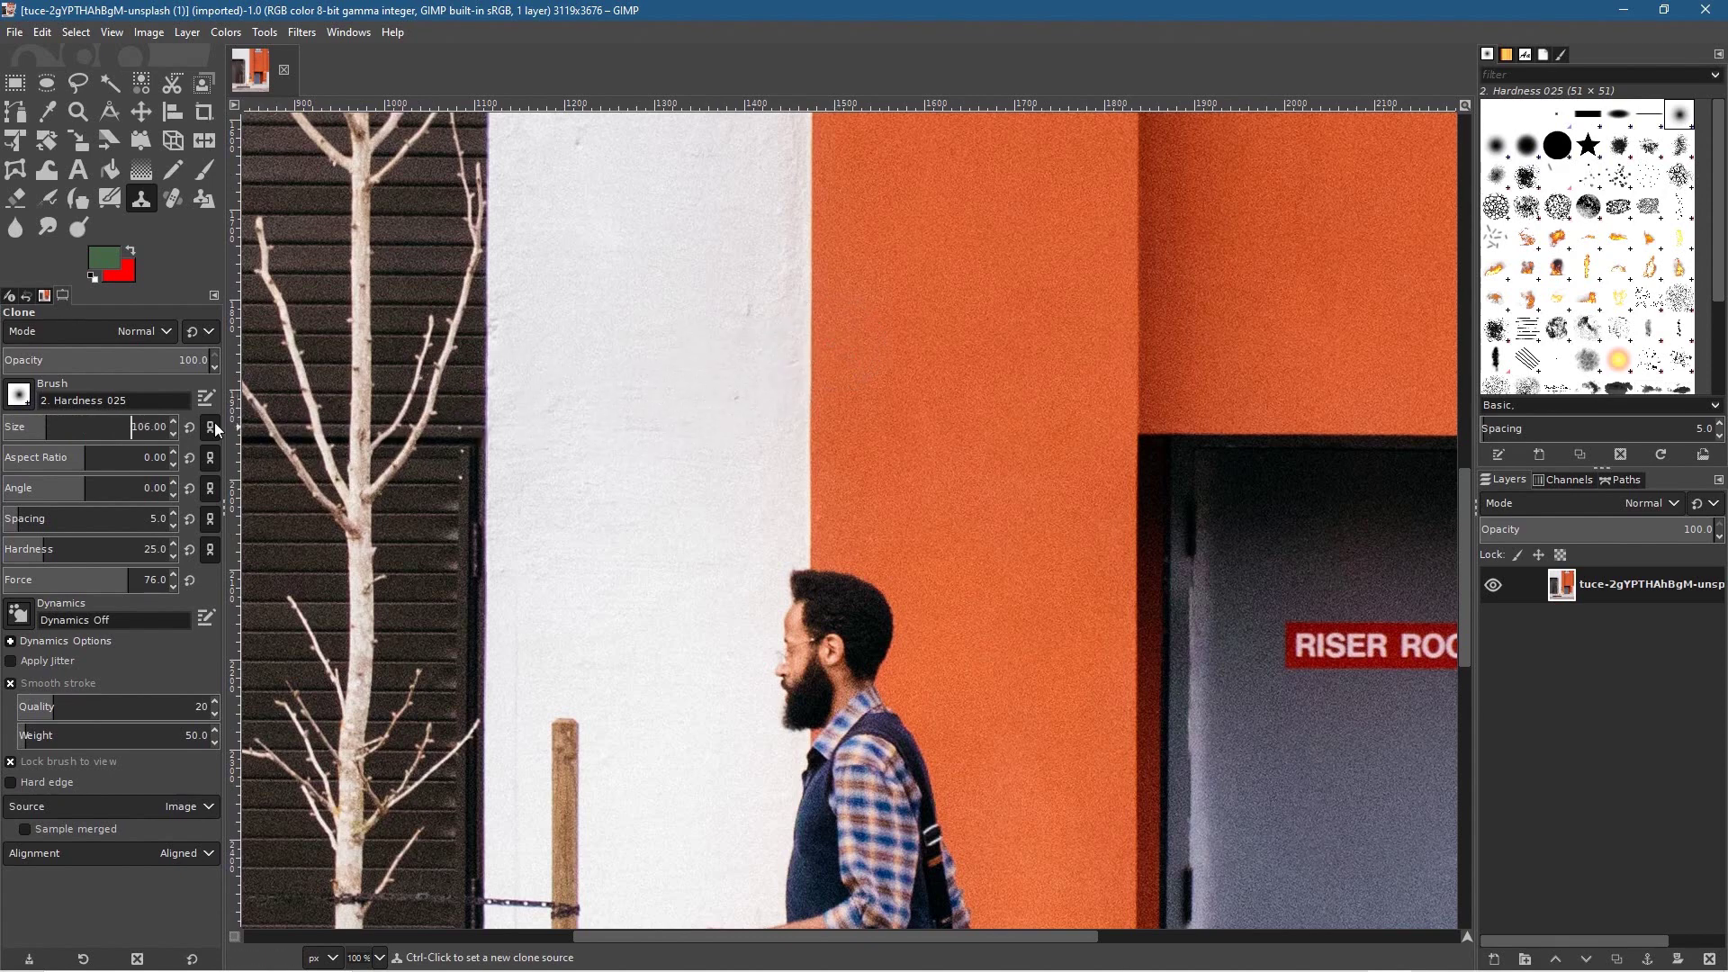
left_click(37, 427)
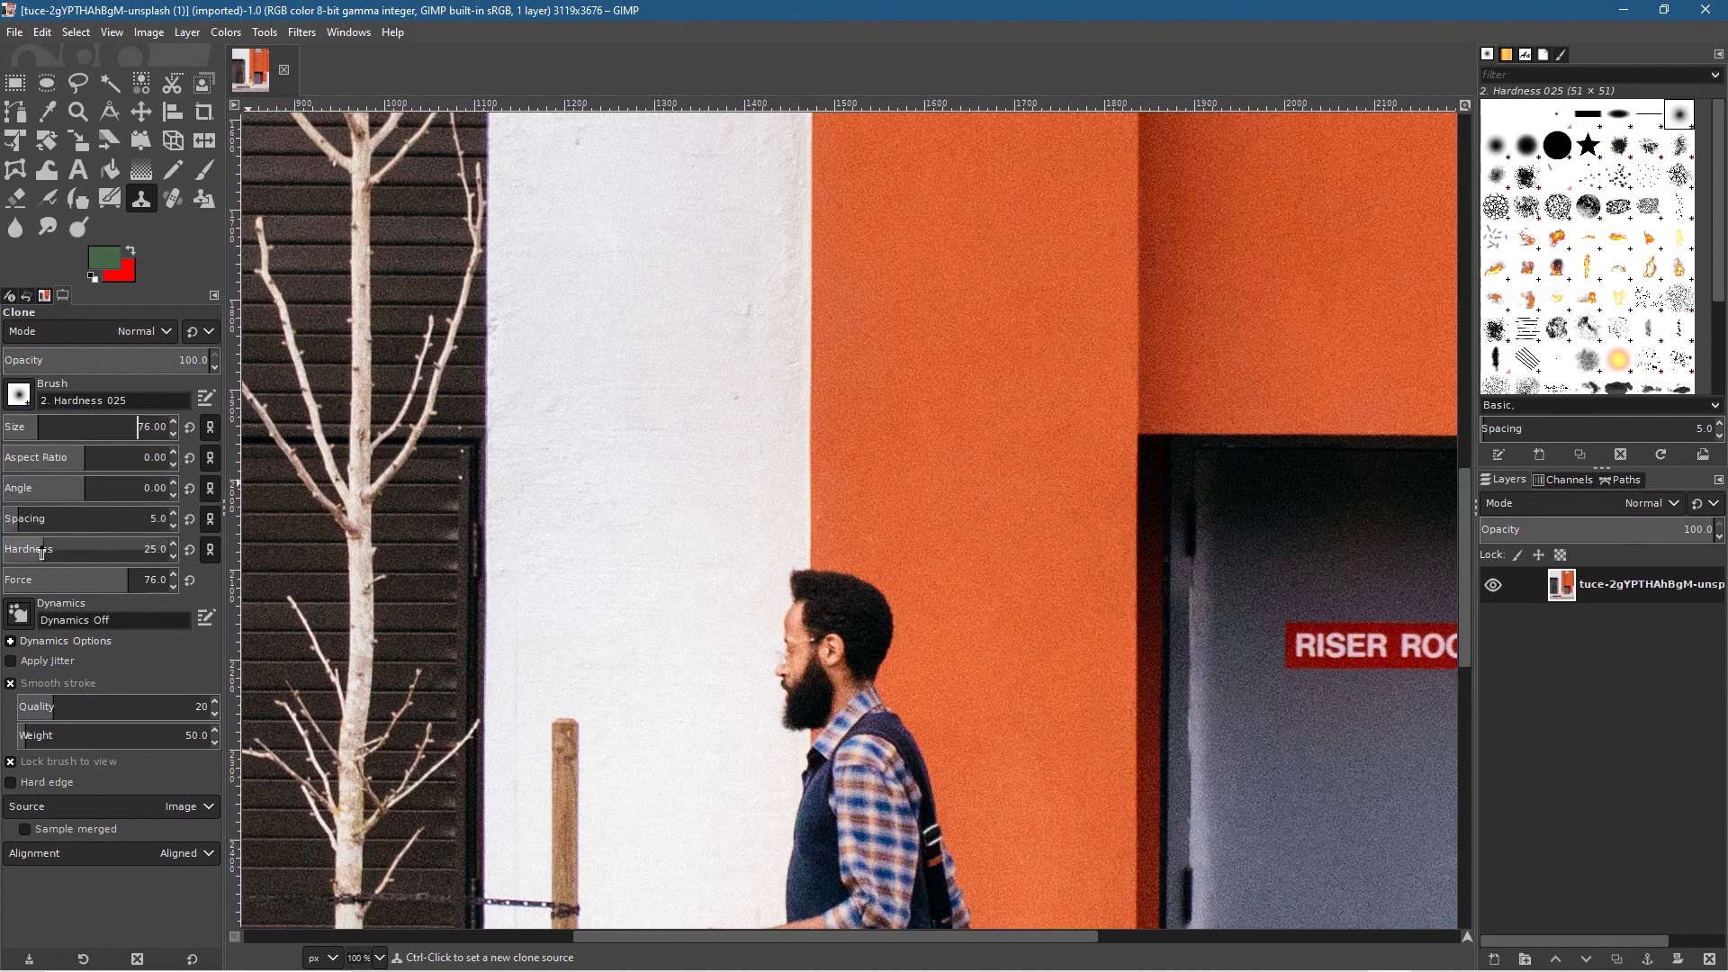
left_click_drag(44, 548, 78, 552)
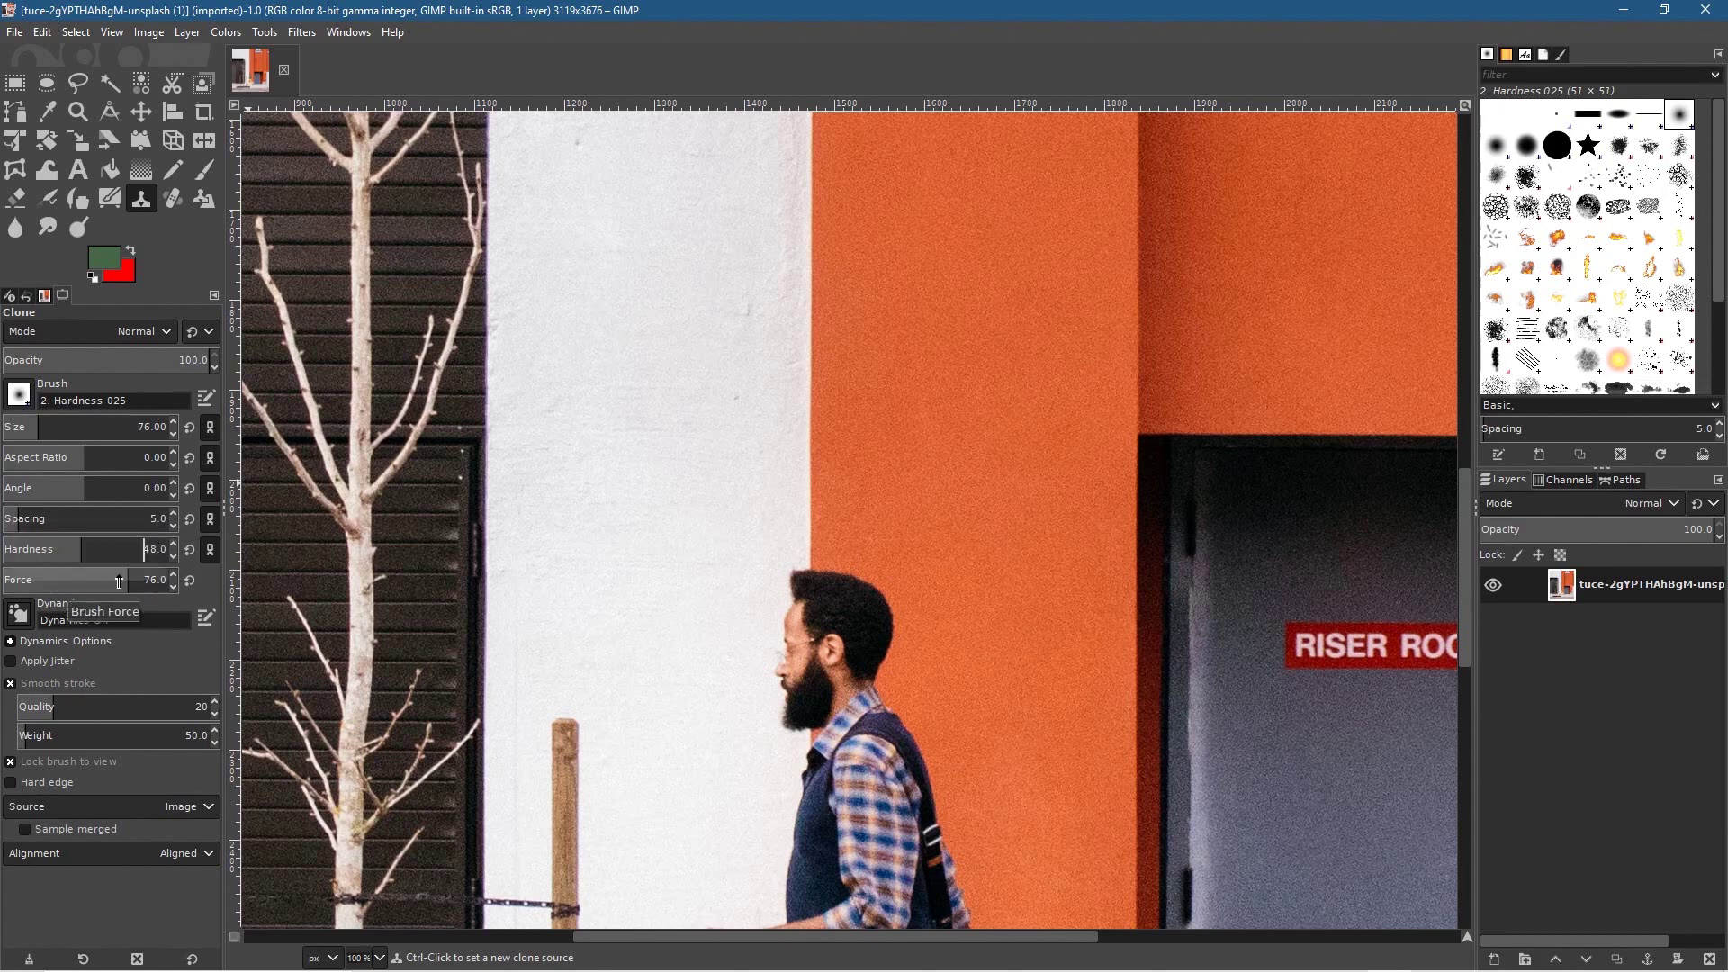
left_click_drag(129, 579, 147, 581)
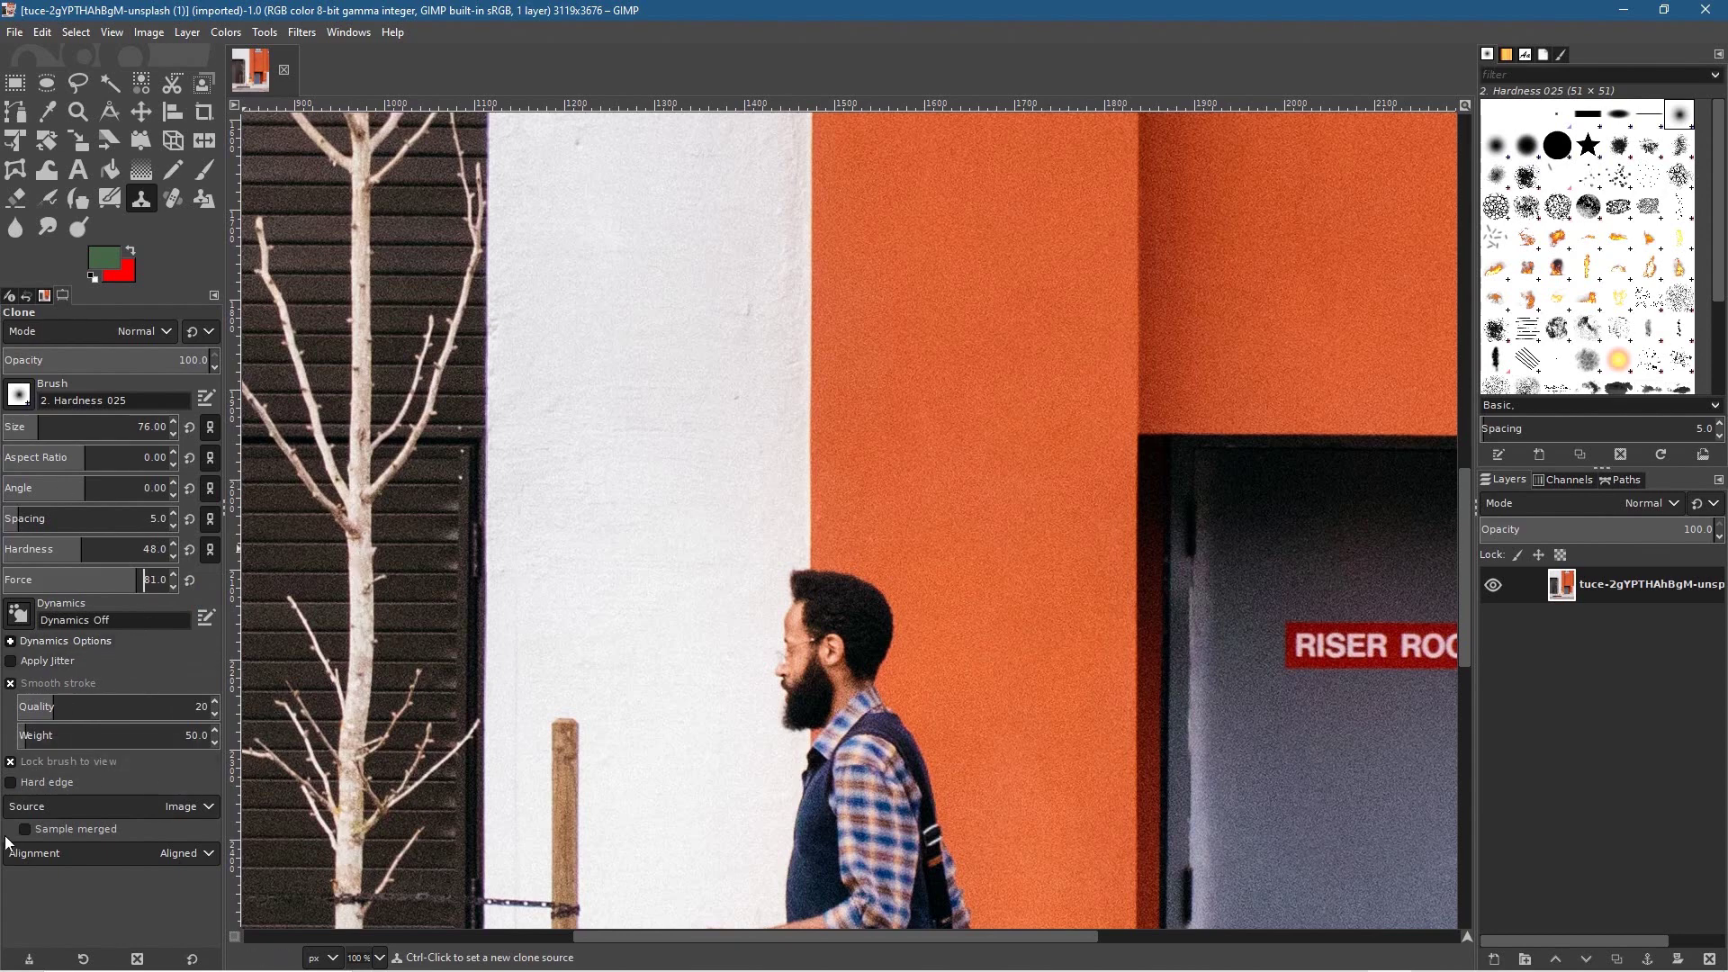
left_click(62, 856)
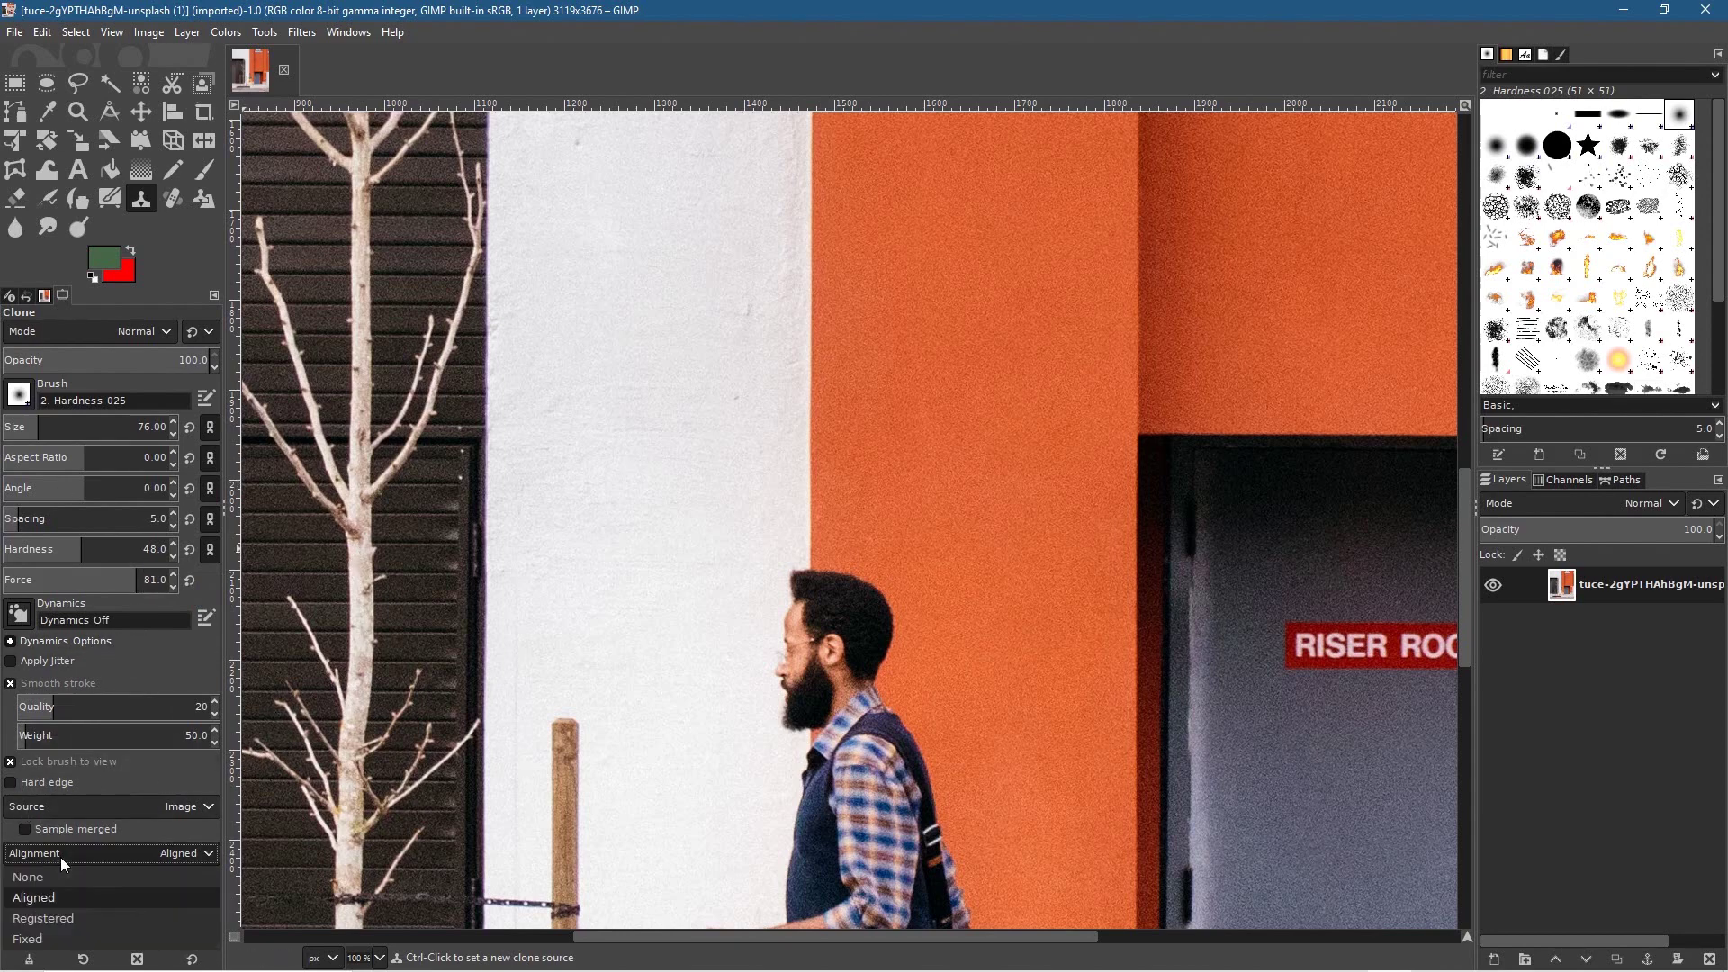
left_click(34, 898)
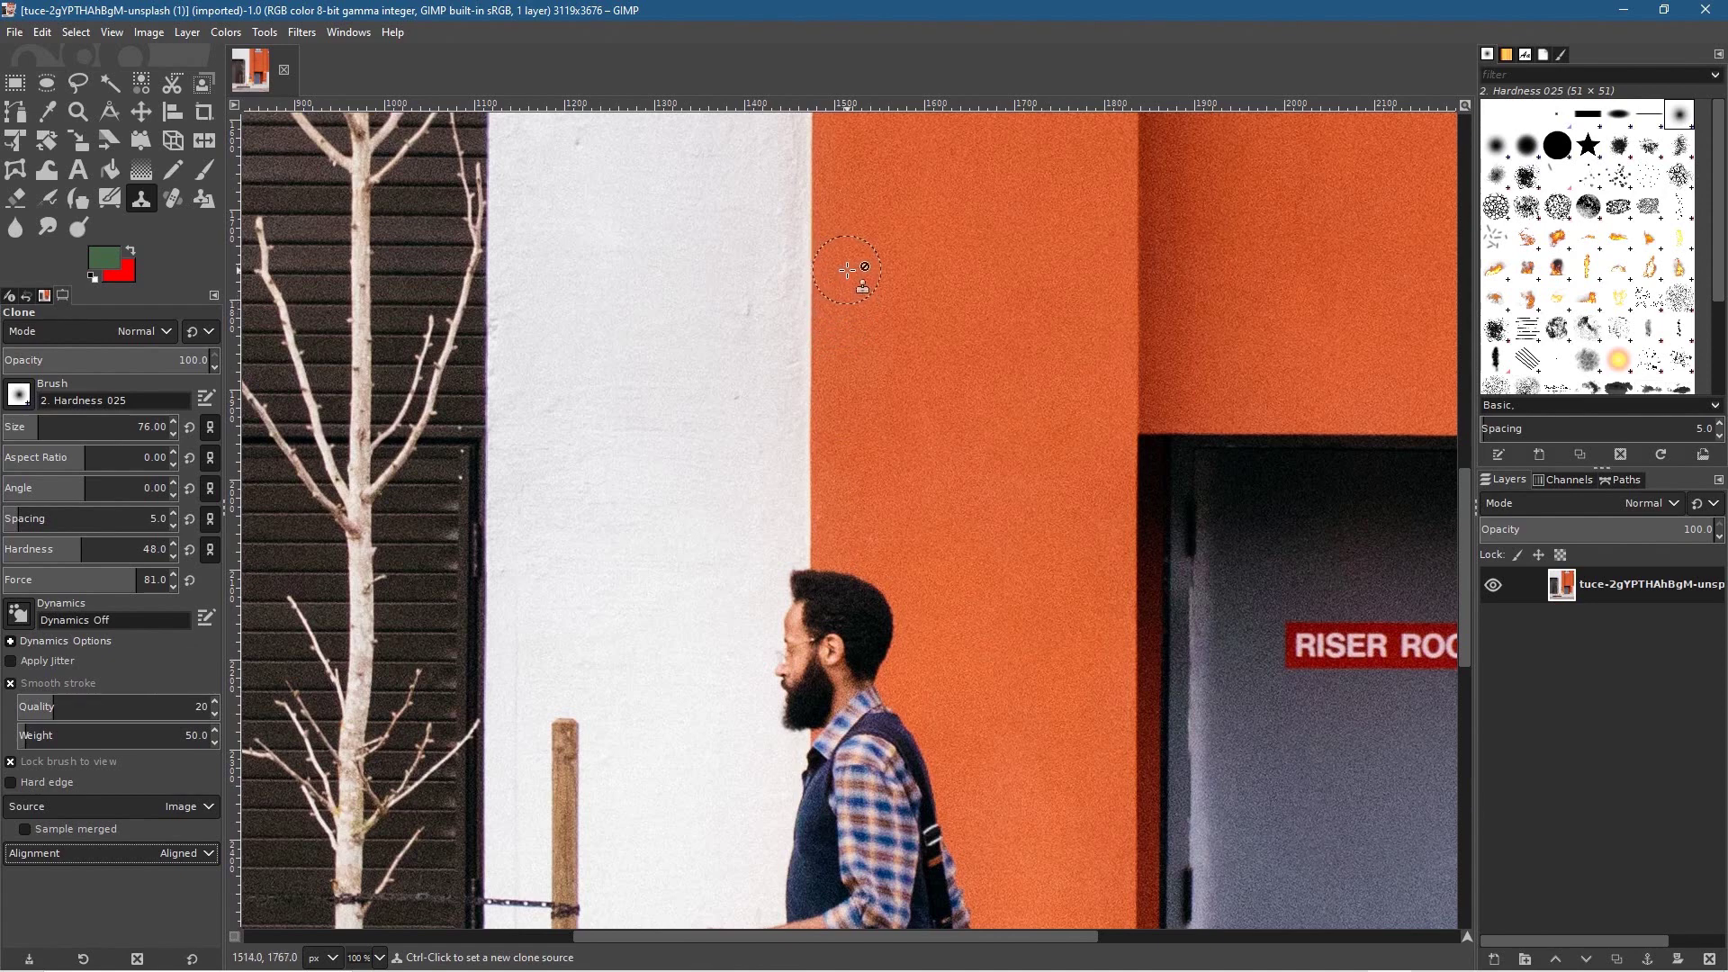
Clone the orange and white wall from above the man over his head and upper body
scroll(846, 269, "up", 4)
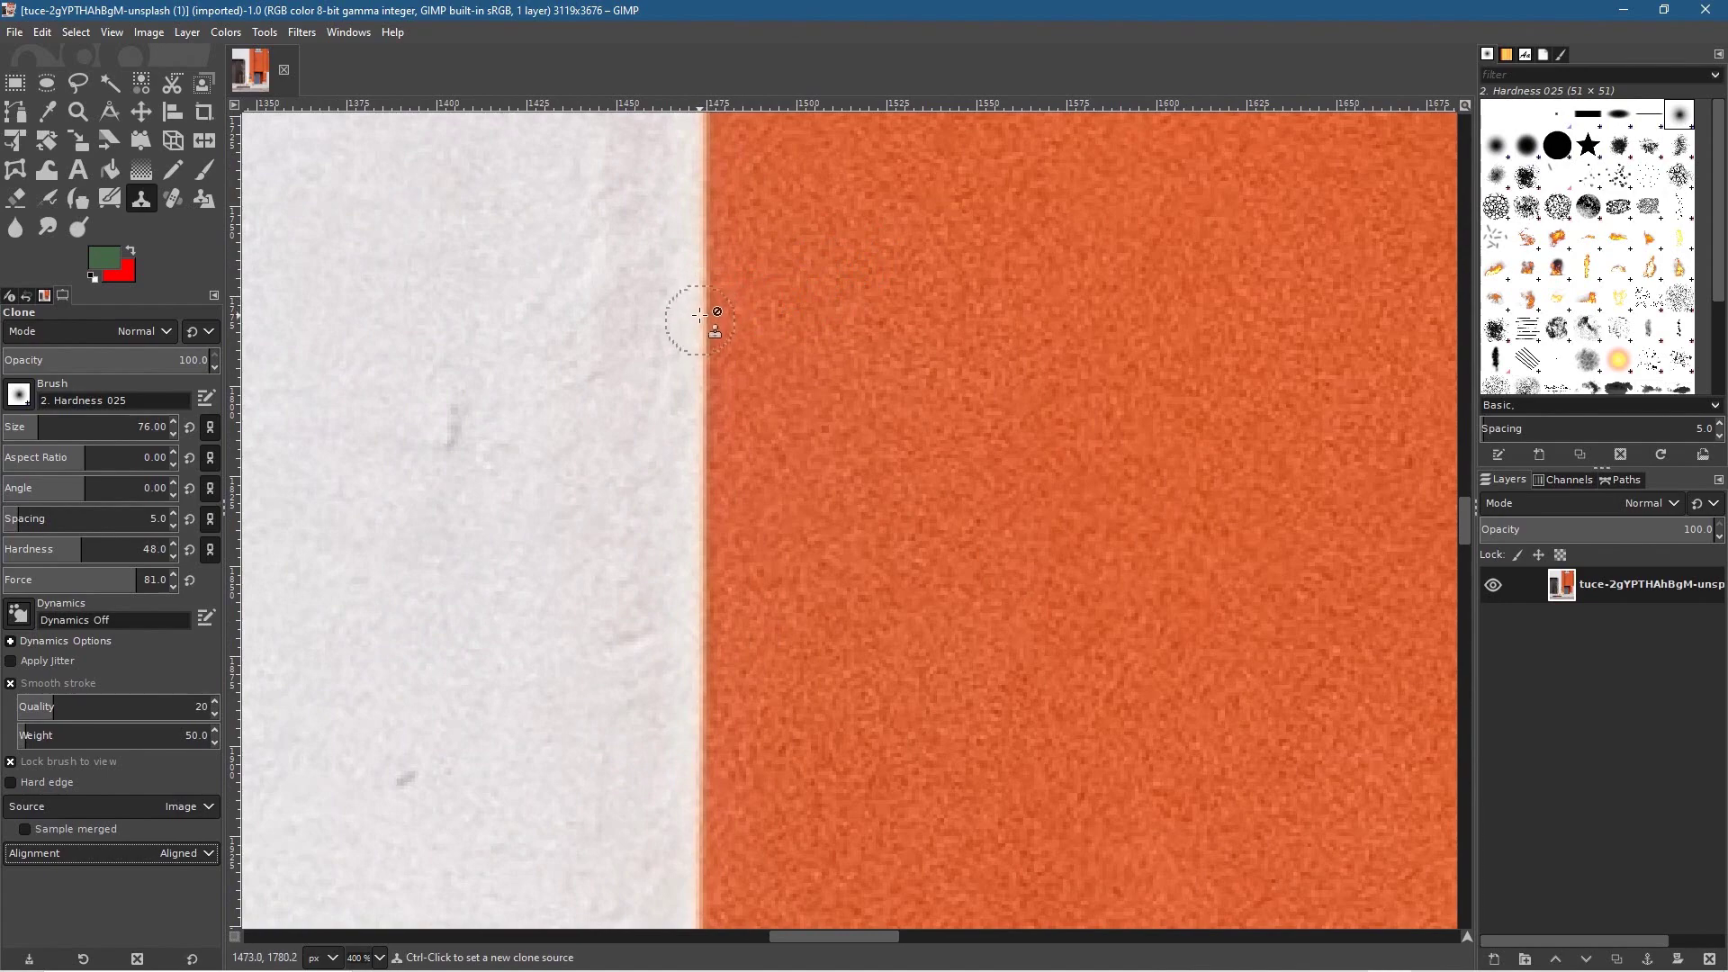
scroll(814, 405, "down", 5)
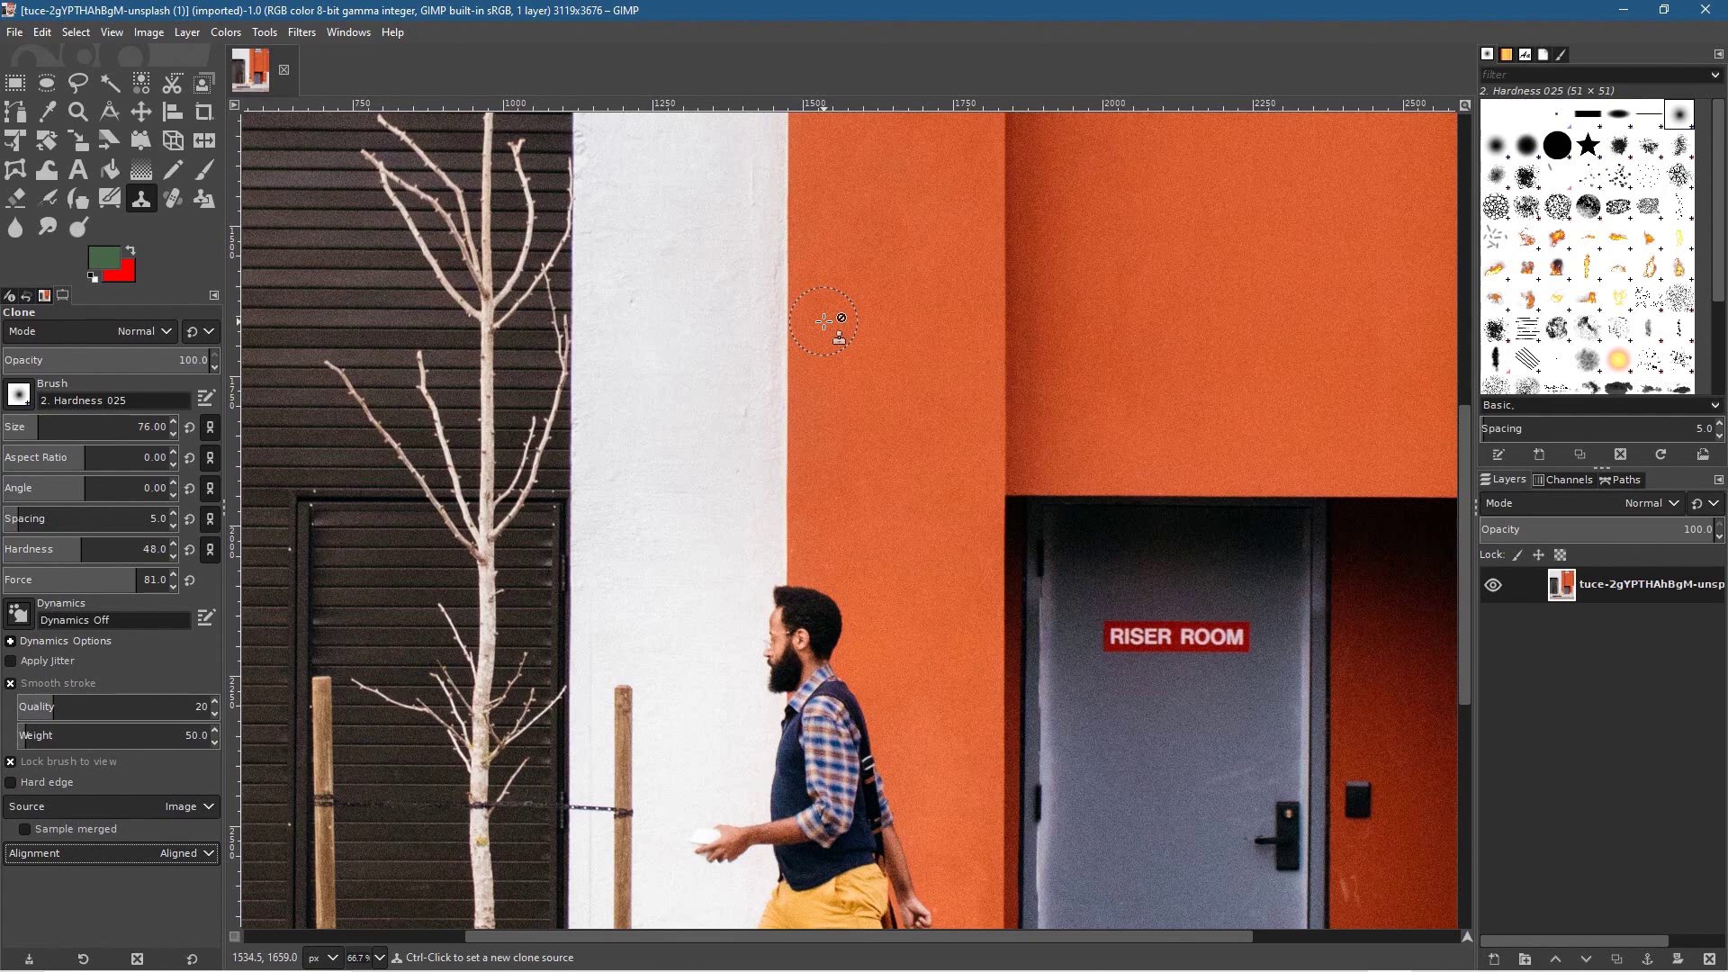
key("ctrl")
left_click(824, 321, "ctrl")
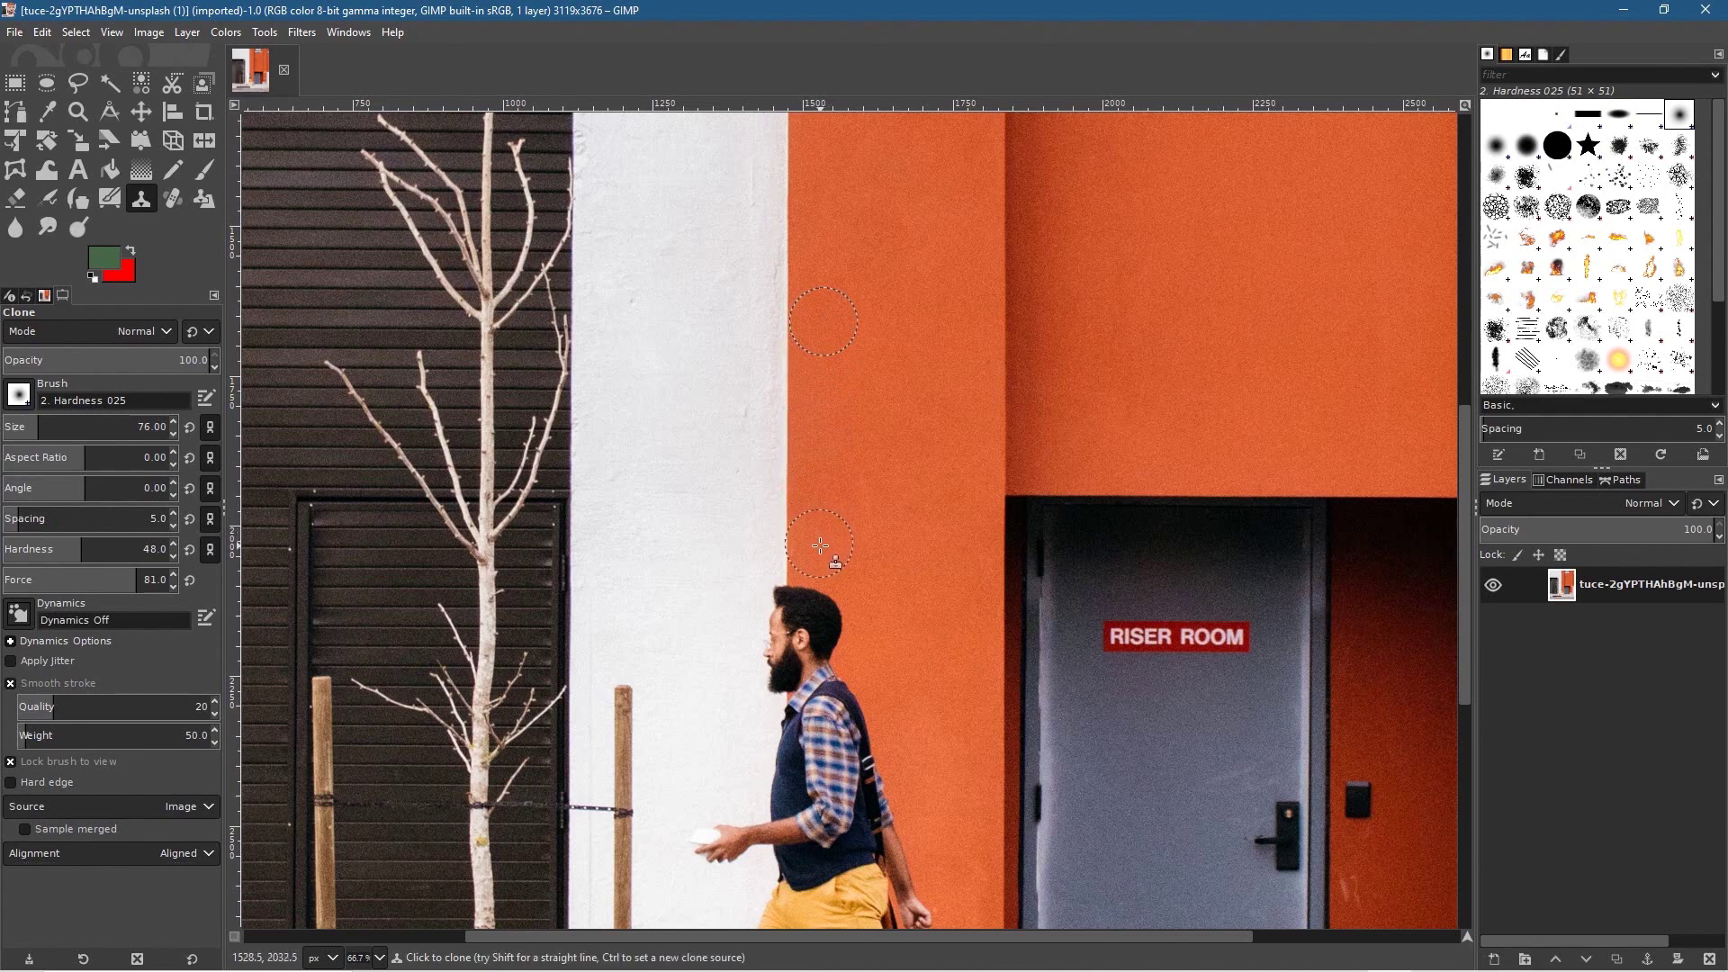
mouse_move(821, 550)
left_mouse_down()
mouse_move(820, 740)
mouse_move(812, 555)
mouse_move(806, 728)
left_mouse_up()
mouse_move(785, 583)
left_mouse_down()
mouse_move(772, 722)
mouse_move(781, 641)
mouse_move(768, 711)
mouse_move(760, 594)
mouse_move(761, 688)
mouse_move(756, 666)
left_mouse_up()
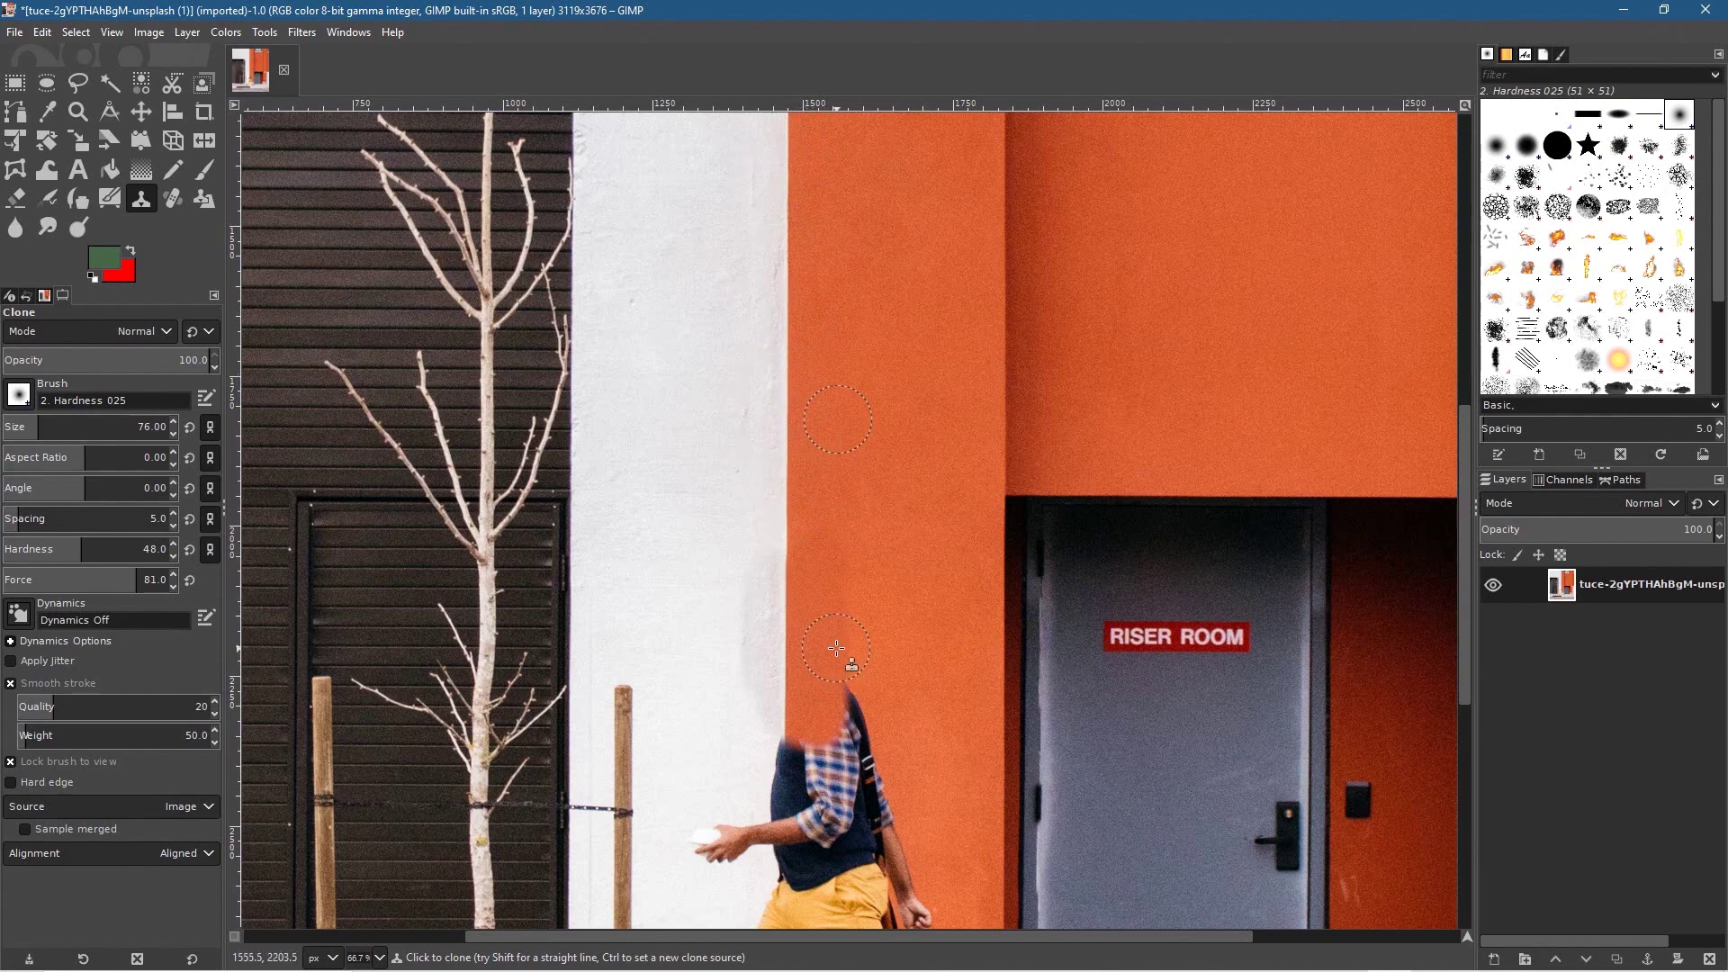
scroll(829, 702, "down", 3)
mouse_move(837, 594)
left_mouse_down()
mouse_move(855, 486)
mouse_move(833, 621)
mouse_move(819, 540)
mouse_move(806, 594)
mouse_move(802, 508)
mouse_move(781, 576)
mouse_move(792, 639)
mouse_move(761, 518)
mouse_move(779, 614)
mouse_move(819, 640)
mouse_move(851, 490)
mouse_move(868, 621)
mouse_move(880, 595)
mouse_move(877, 689)
mouse_move(844, 648)
mouse_move(819, 680)
mouse_move(896, 563)
left_mouse_up()
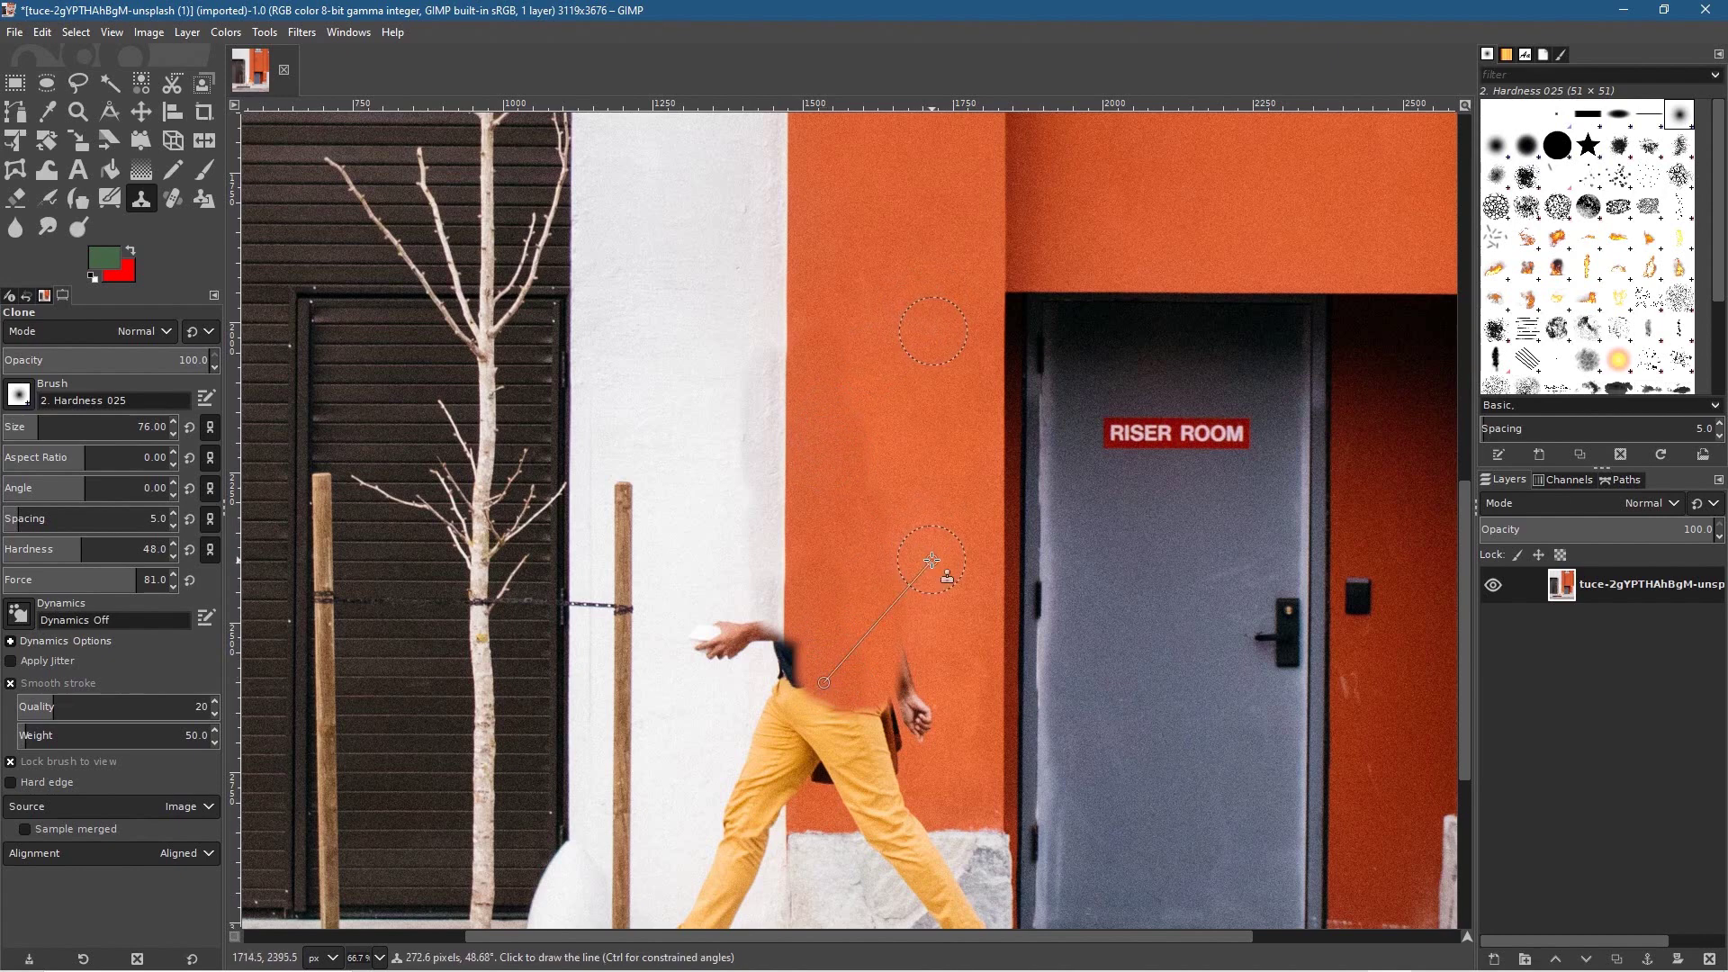
Sample clean orange wall beside the patched area and clone it over the uneven patches where the torso was
key("shift")
key("ctrl")
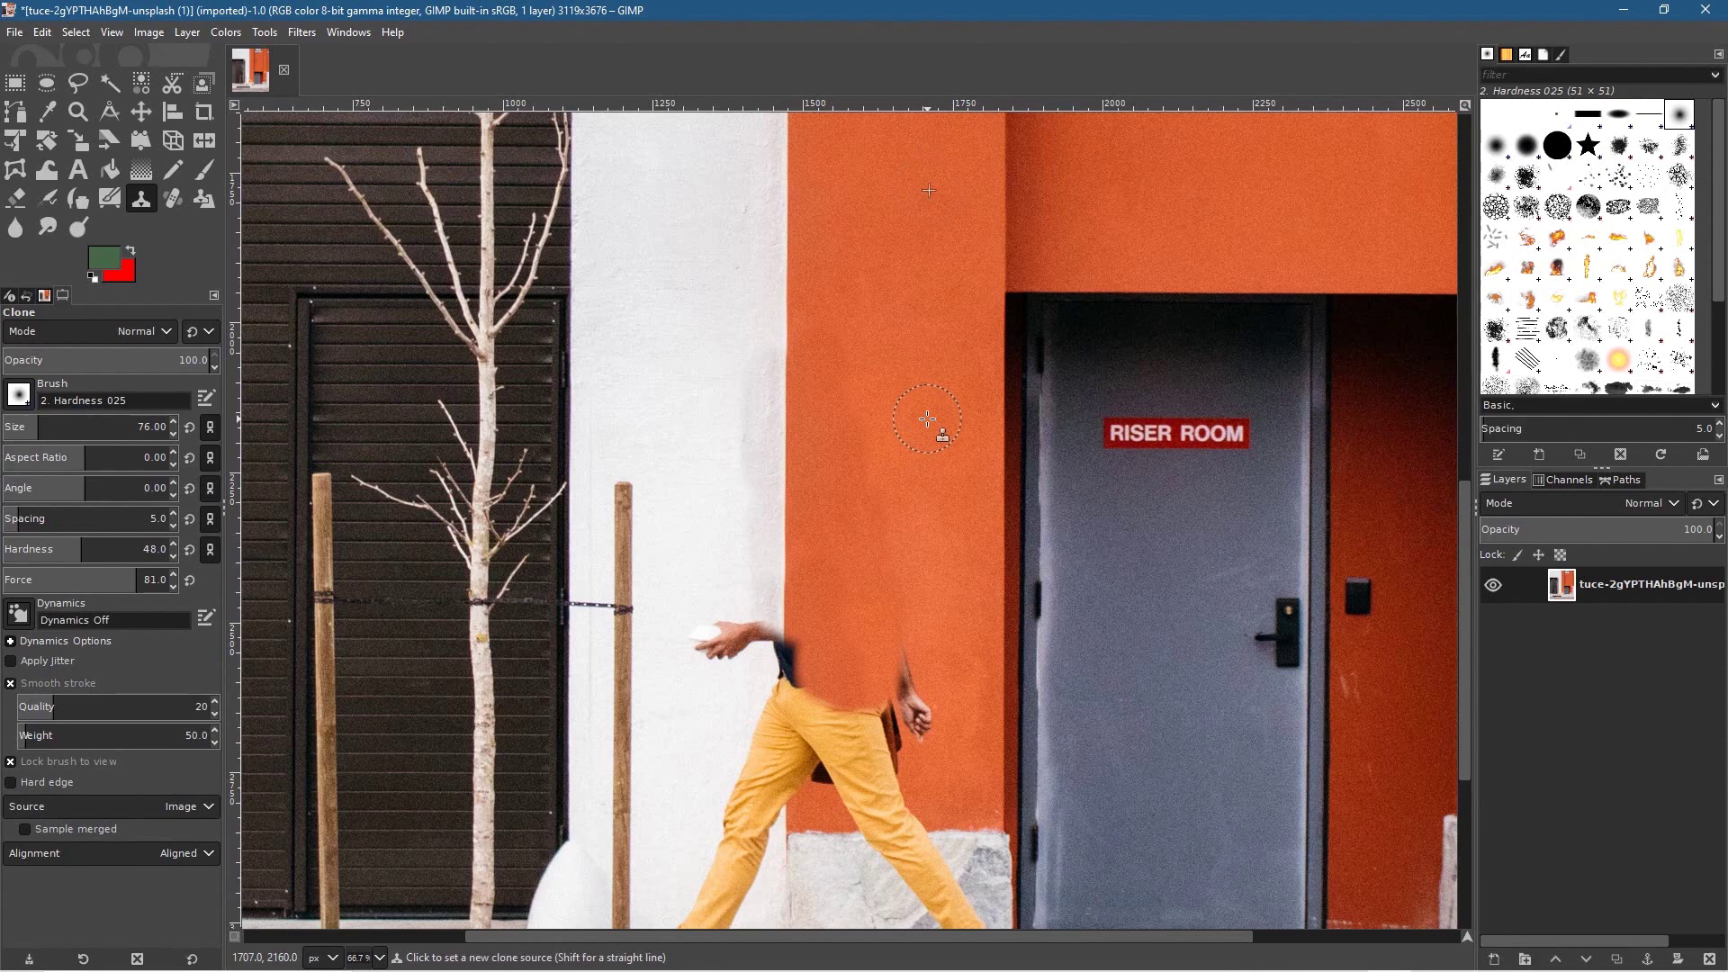
left_click(927, 418, "ctrl")
mouse_move(908, 499)
left_mouse_down()
mouse_move(896, 637)
mouse_move(894, 363)
mouse_move(902, 407)
left_mouse_up()
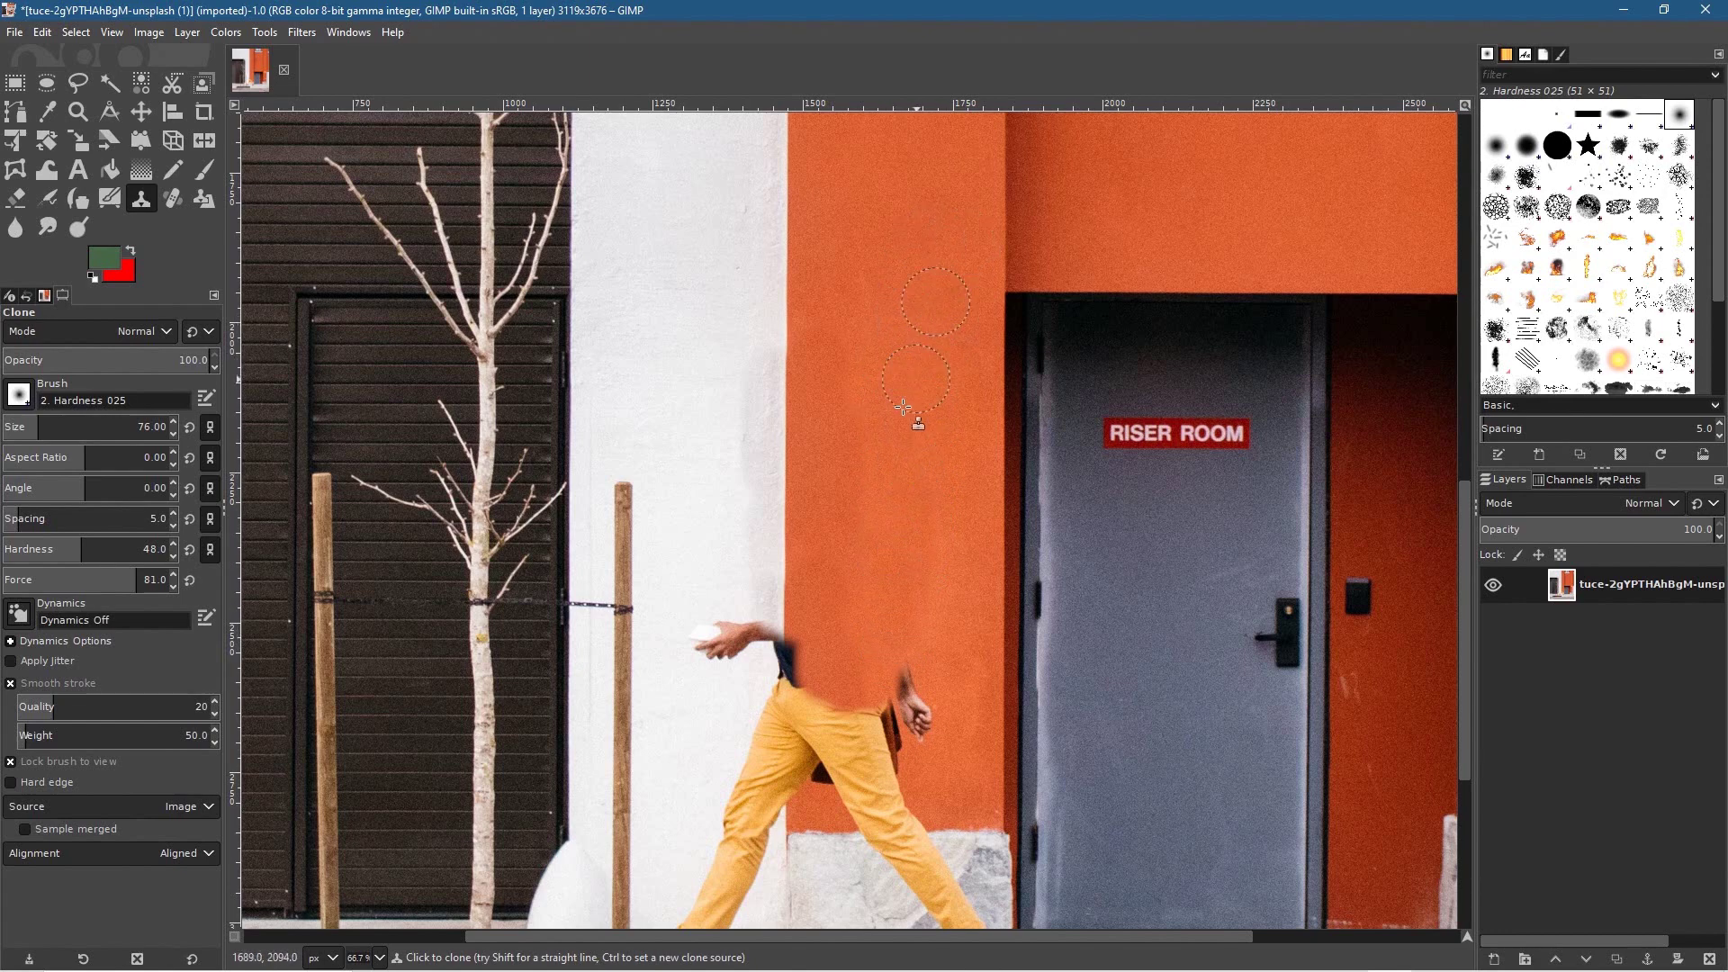
mouse_move(898, 658)
left_mouse_down()
mouse_move(887, 405)
mouse_move(901, 522)
left_mouse_up()
Clone the orange wall over the man's hips from a new source, and undo the last strokes along the wall edge
key("ctrl")
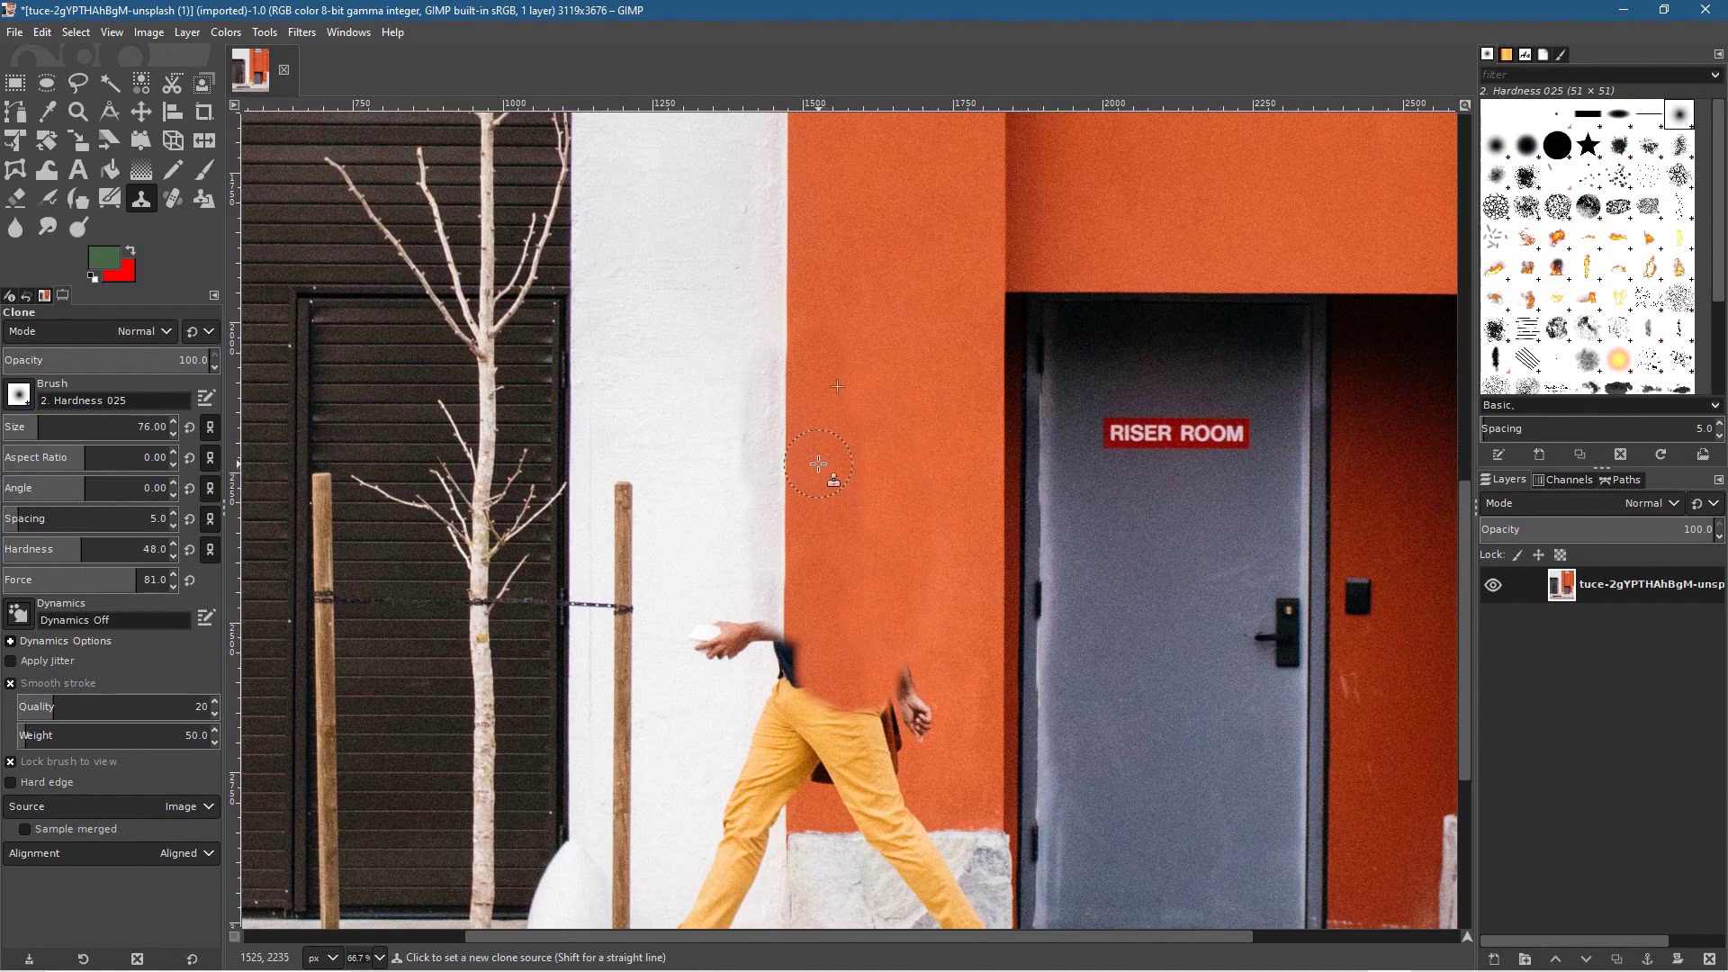
left_click(822, 466, "ctrl")
mouse_move(819, 640)
left_mouse_down()
mouse_move(823, 784)
mouse_move(788, 585)
mouse_move(786, 739)
mouse_move(773, 584)
mouse_move(761, 758)
mouse_move(752, 596)
mouse_move(744, 734)
mouse_move(733, 617)
left_mouse_up()
key("ctrl+z")
key("ctrl+z")
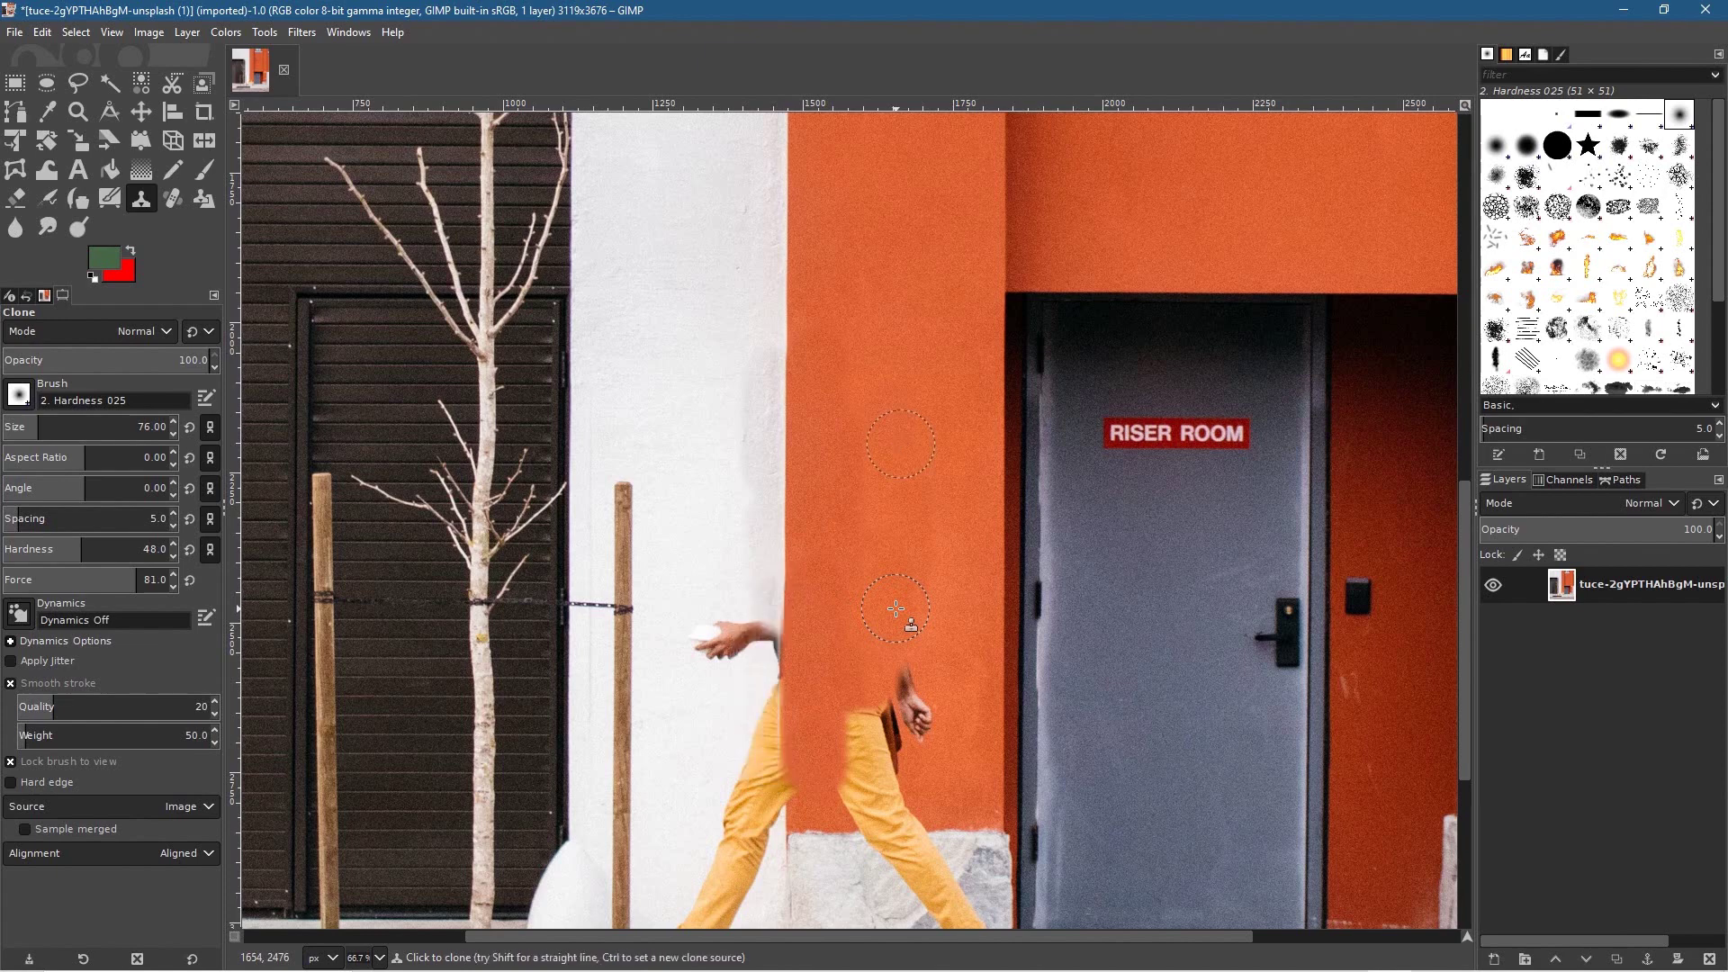
key("ctrl+z")
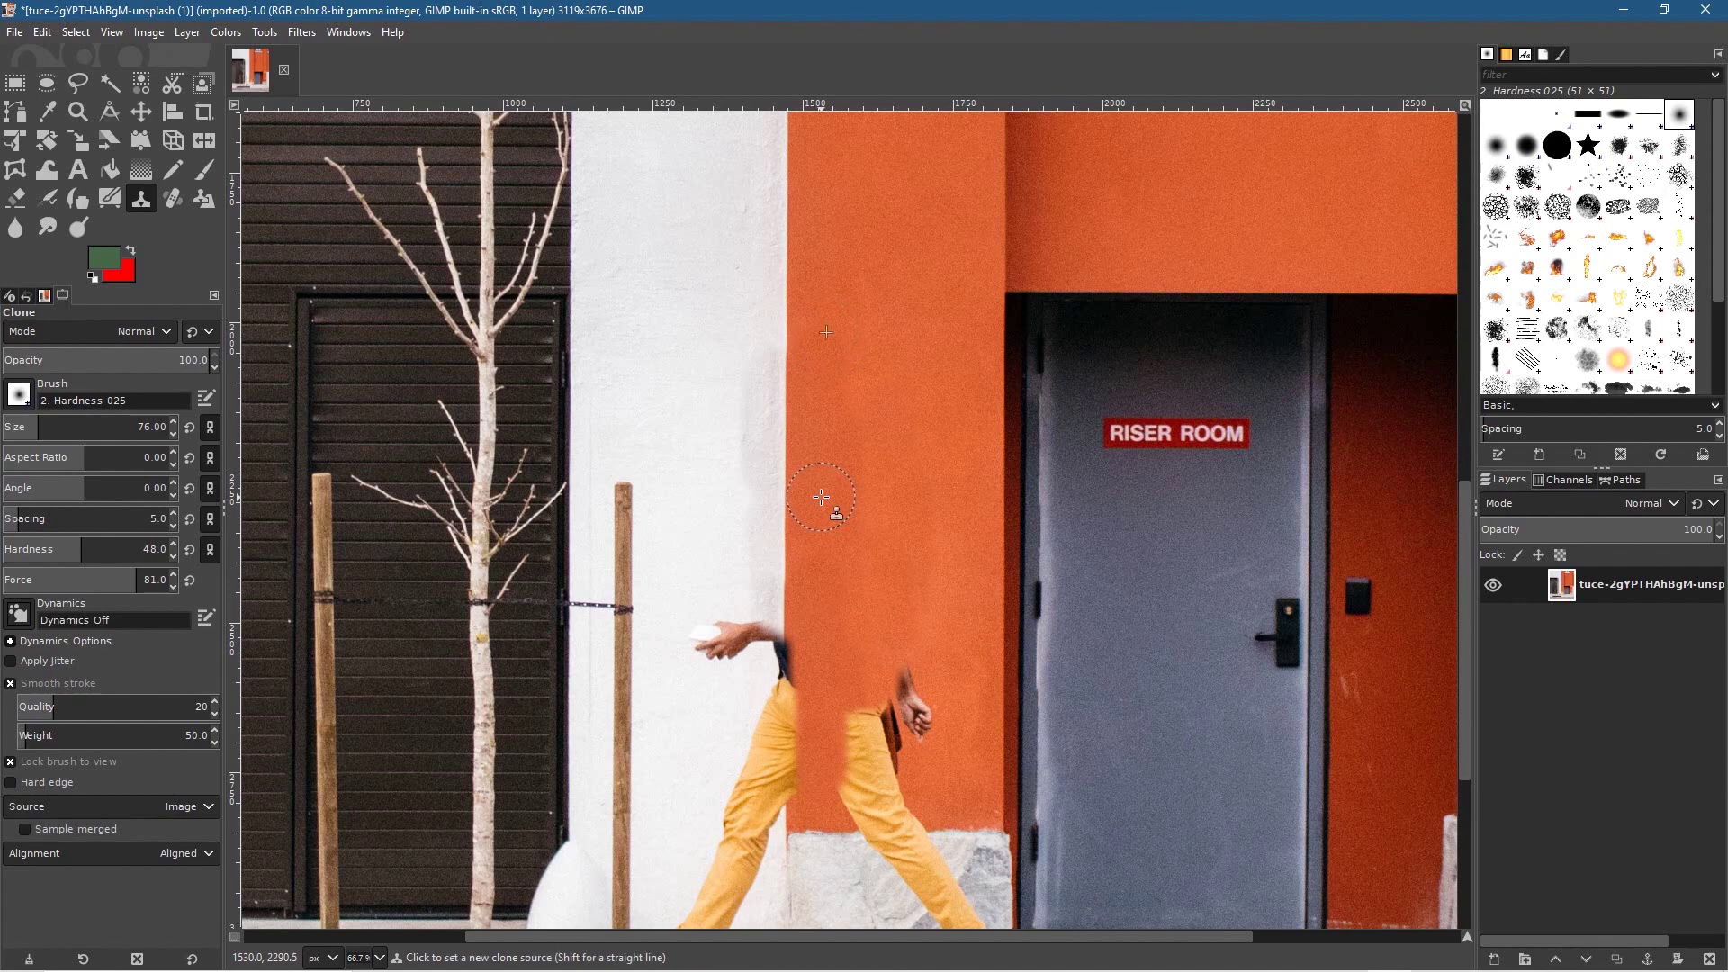
Sample the orange wall near its white border and clone along the edge over the outstretched hand and front thigh
left_click(821, 496, "ctrl")
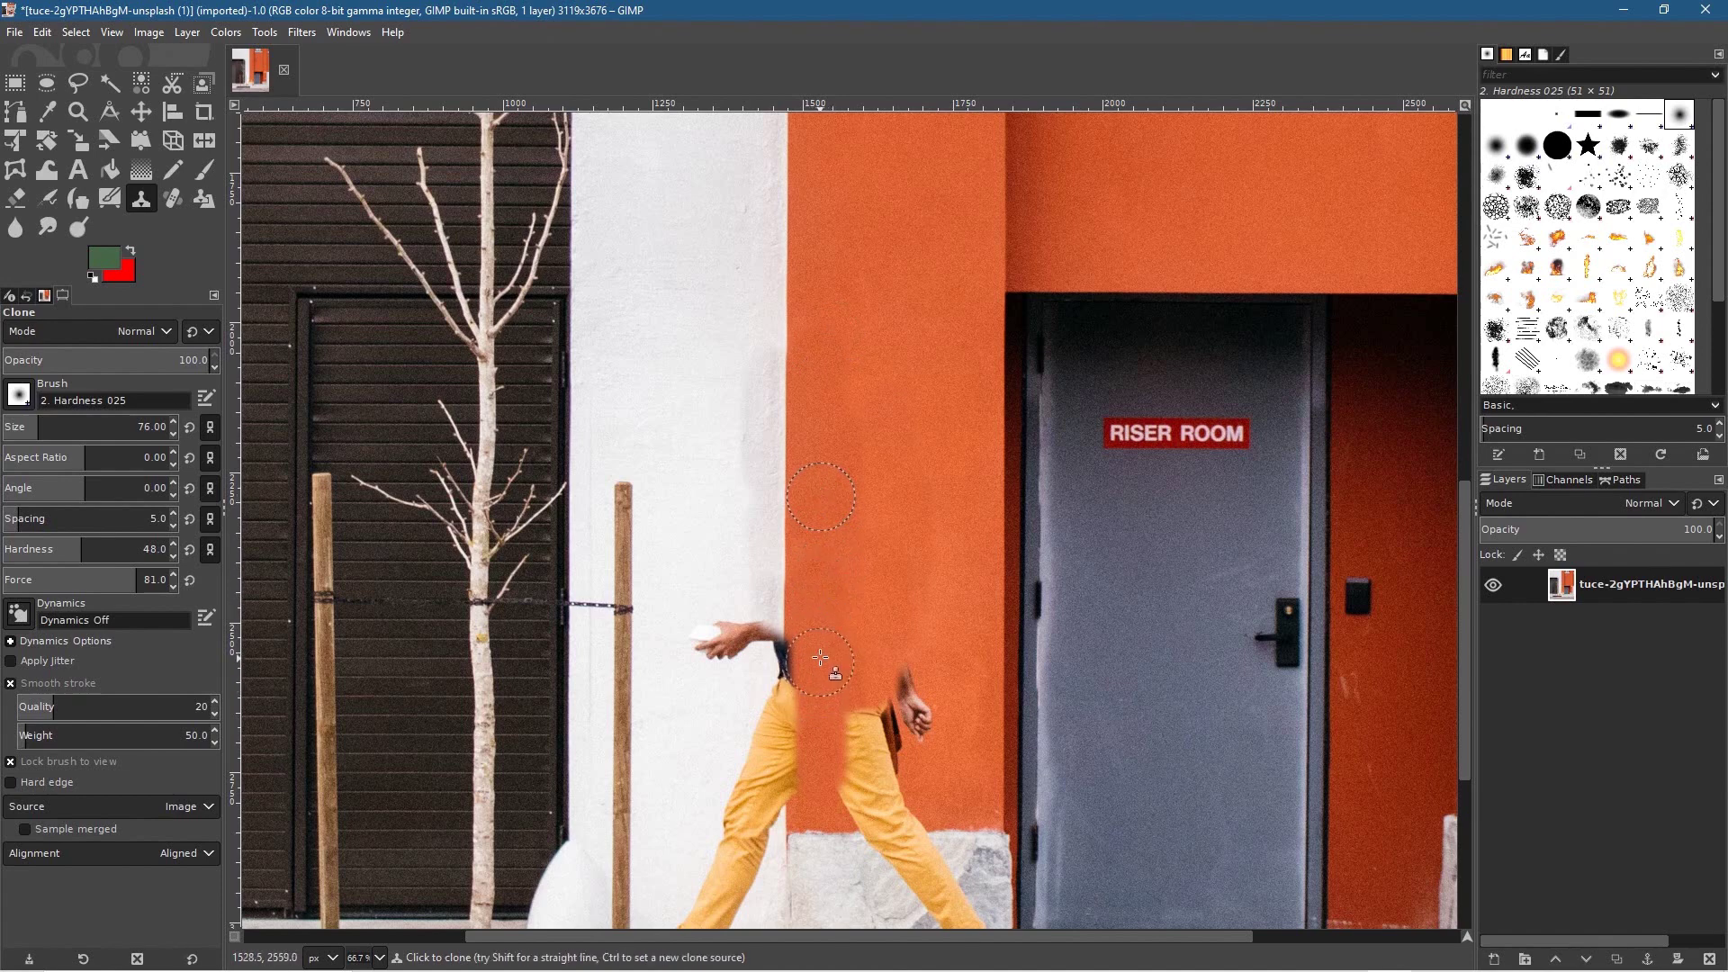
left_click_drag(824, 789, 802, 652)
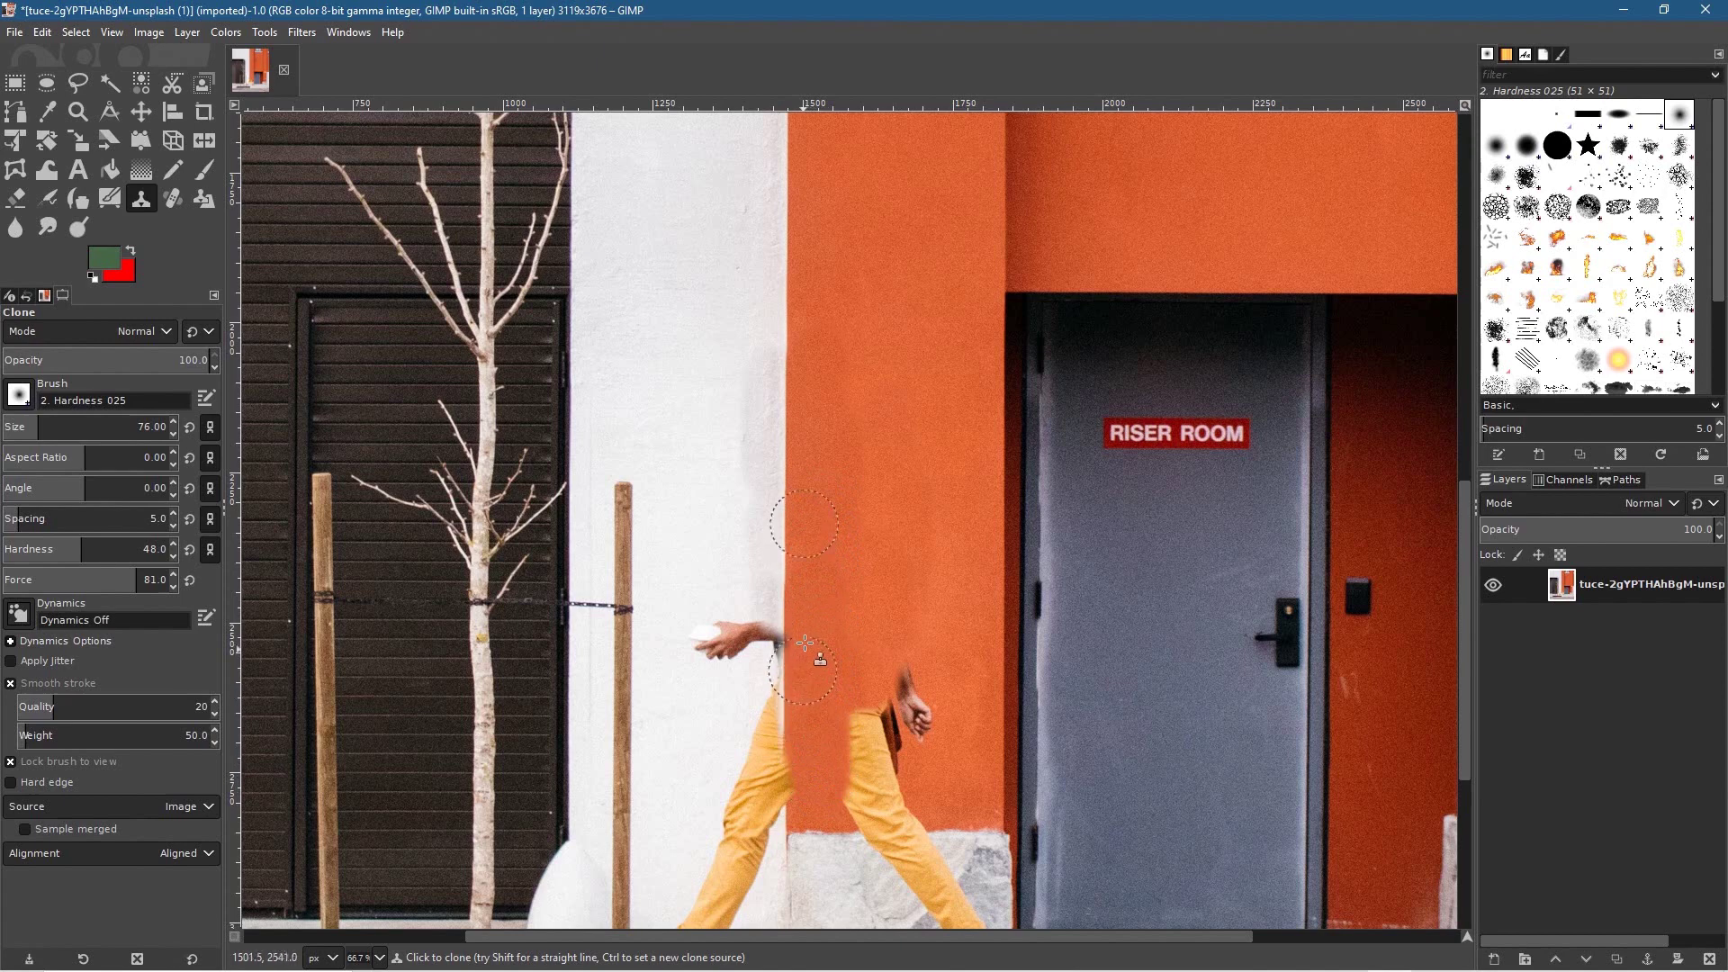
left_click_drag(797, 788, 797, 808)
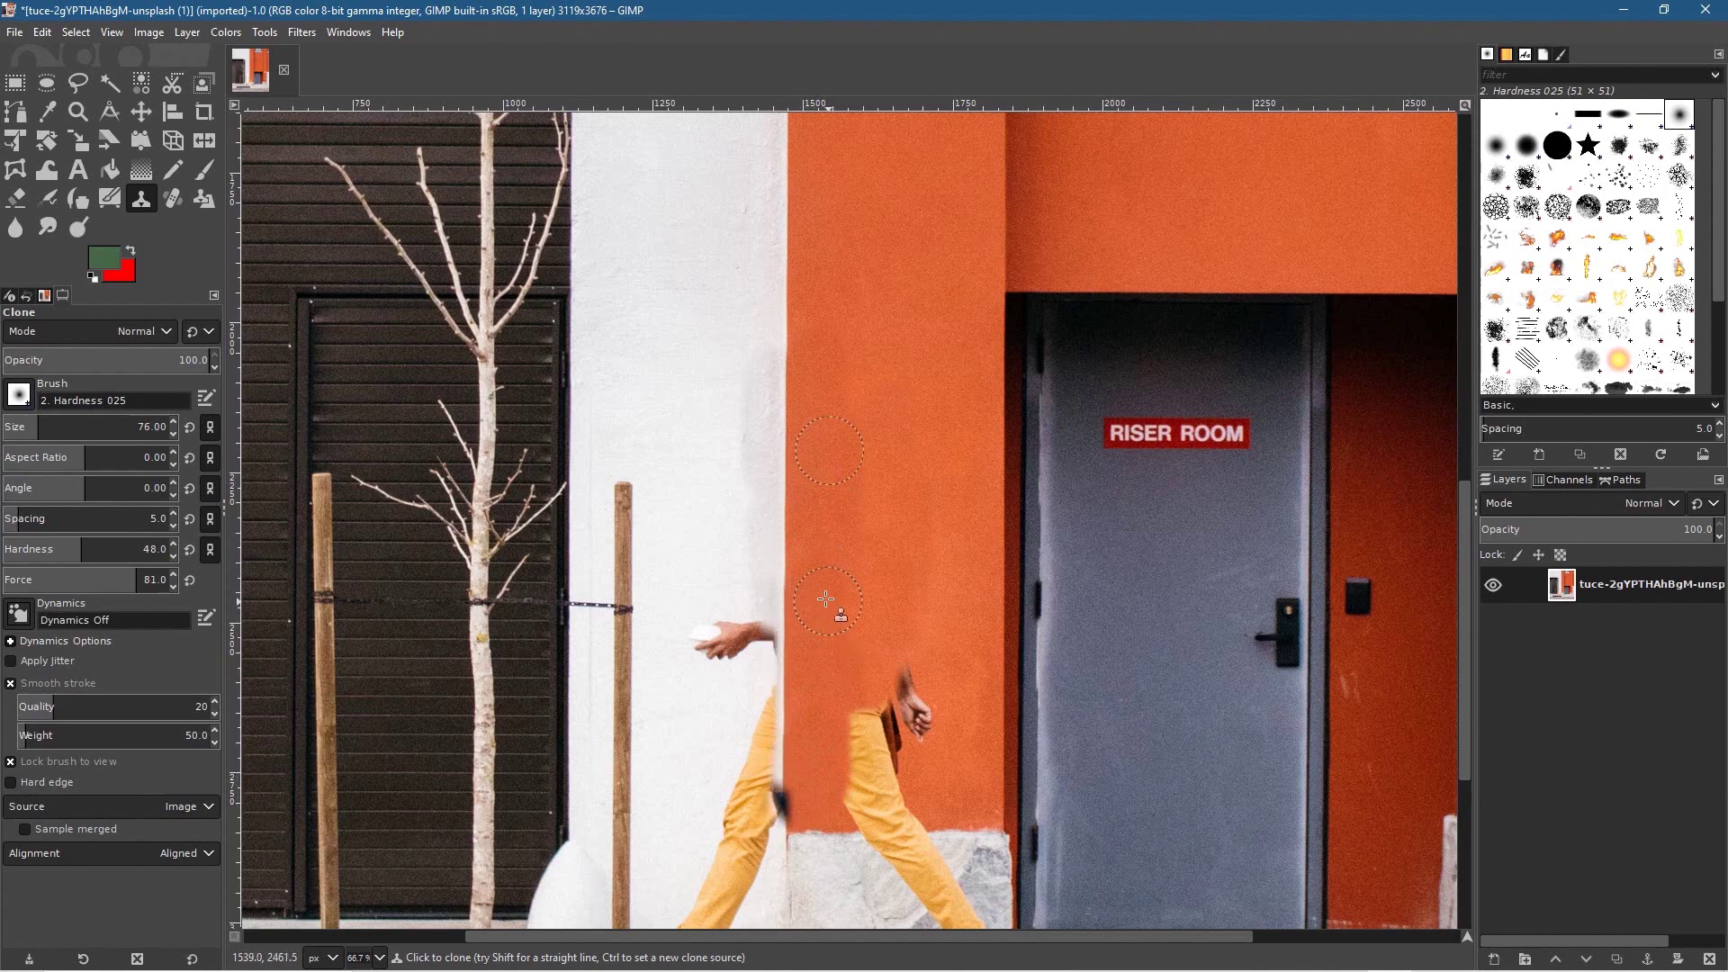
mouse_move(791, 582)
left_mouse_down()
mouse_move(770, 729)
mouse_move(755, 584)
mouse_move(751, 662)
mouse_move(734, 606)
mouse_move(726, 665)
mouse_move(708, 610)
mouse_move(704, 710)
mouse_move(745, 721)
mouse_move(765, 793)
left_mouse_up()
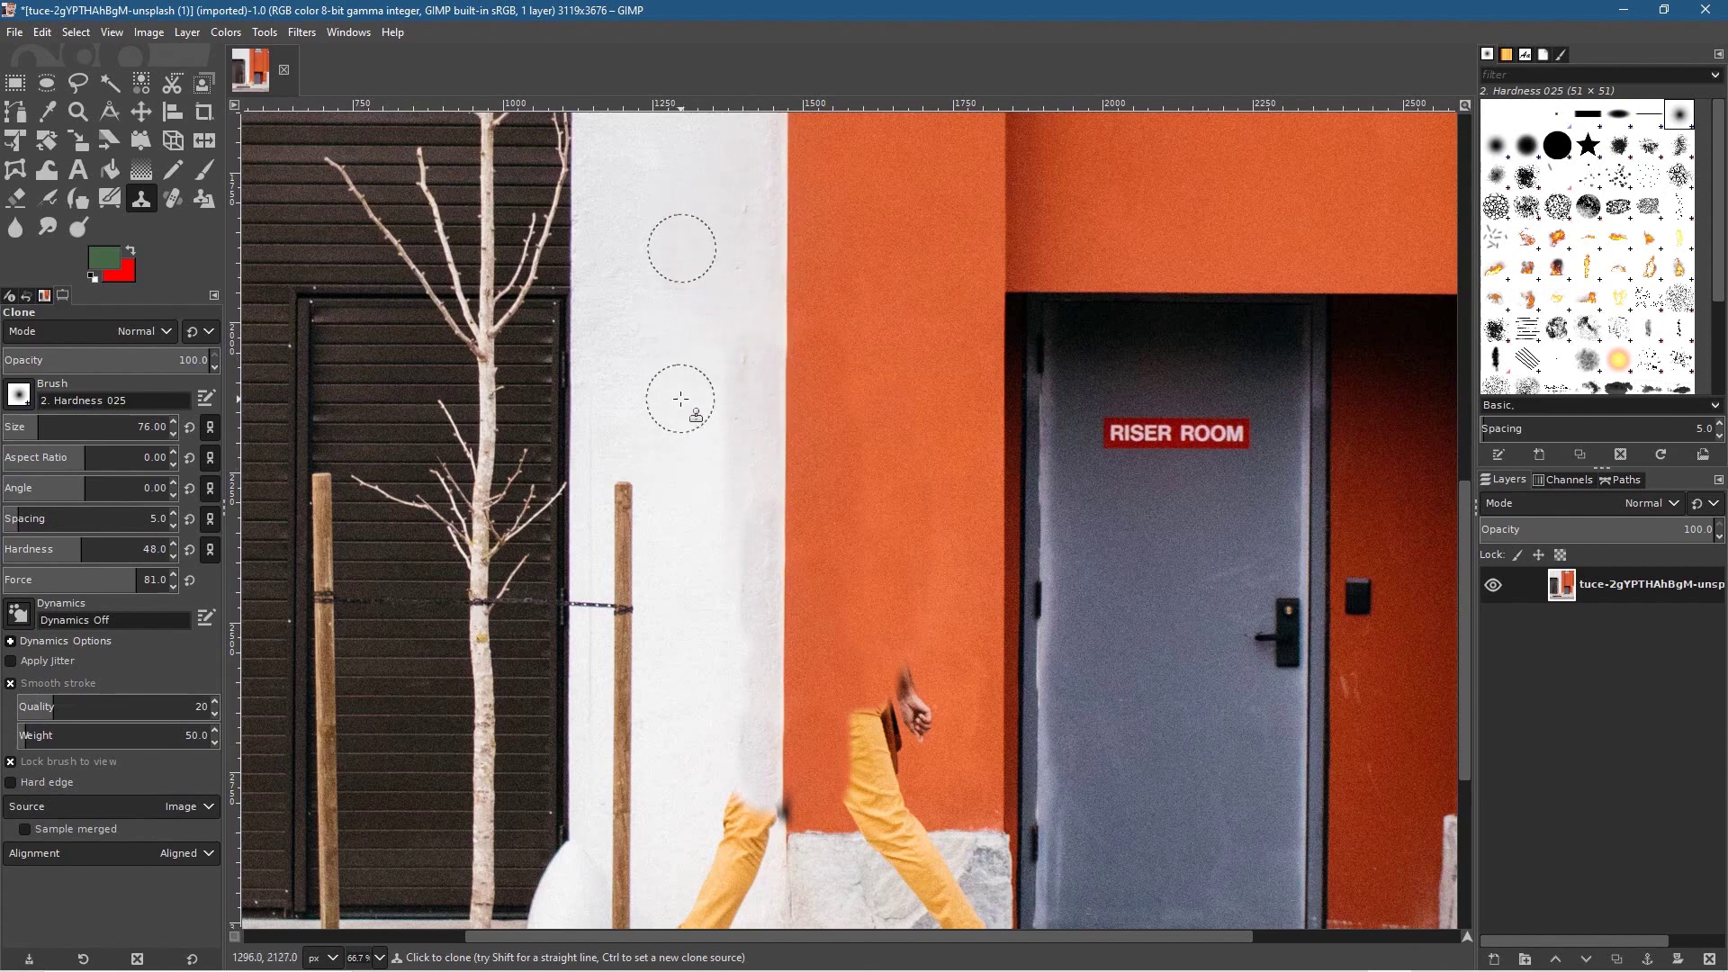
Clone orange wall from beside the man's rear hand over that hand and wrist
scroll(951, 594, "down", 4, "ctrl")
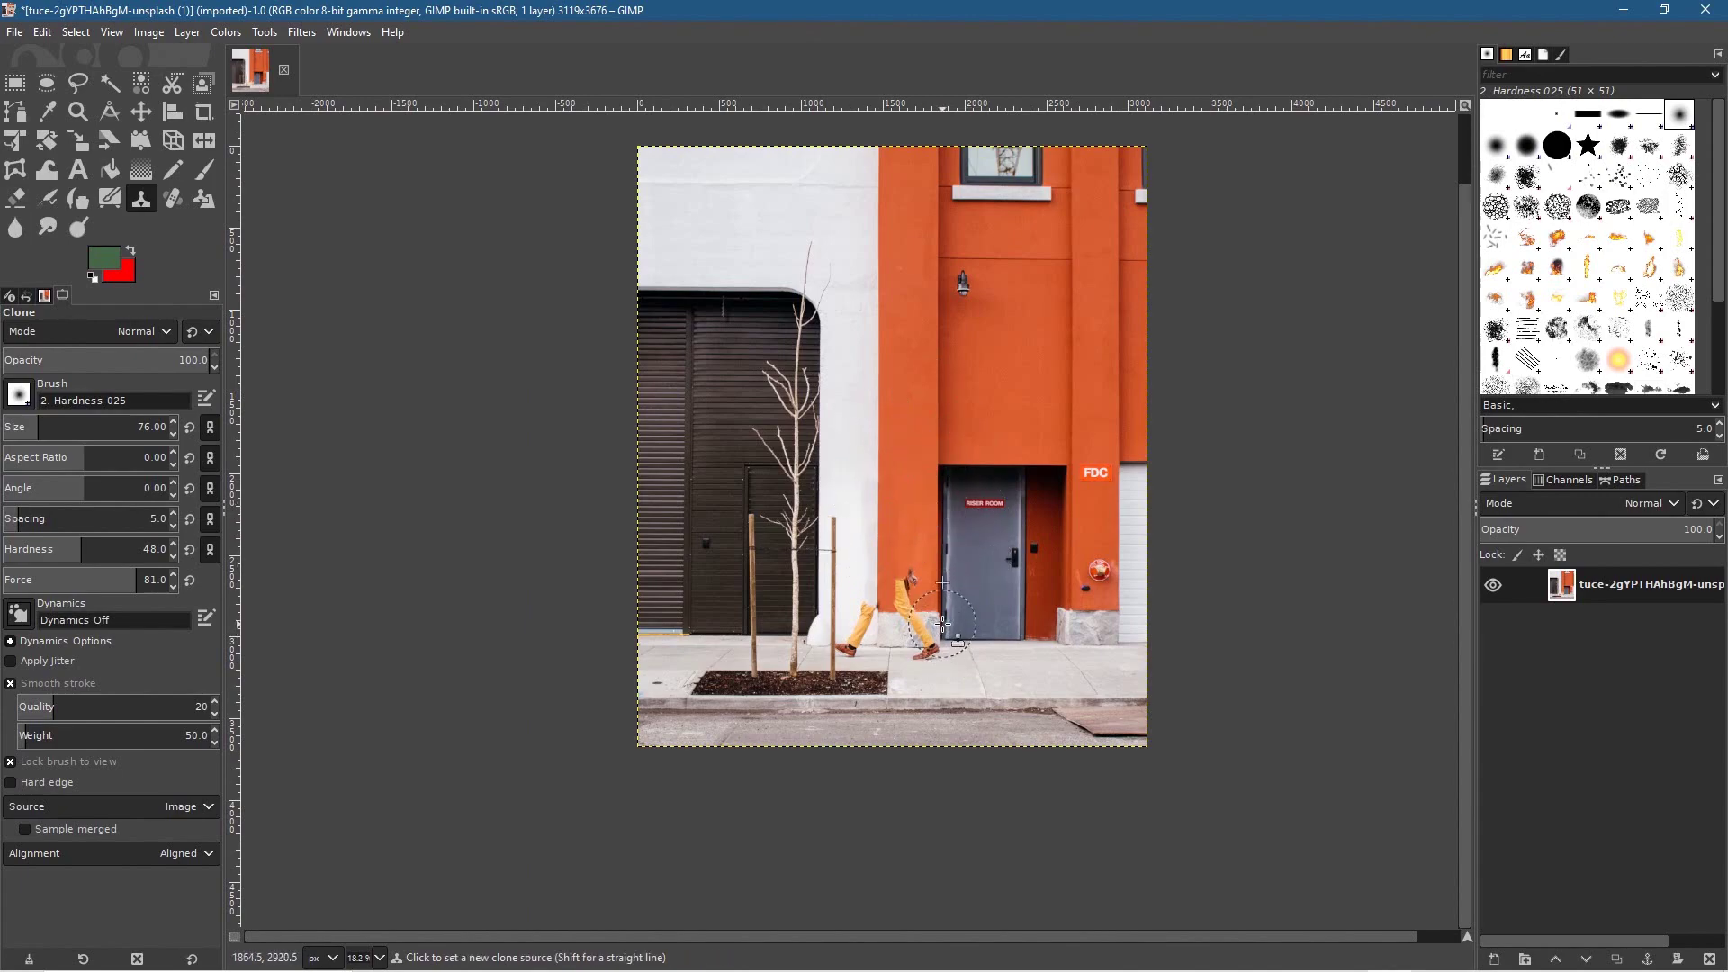
scroll(941, 630, "up", 4, "ctrl")
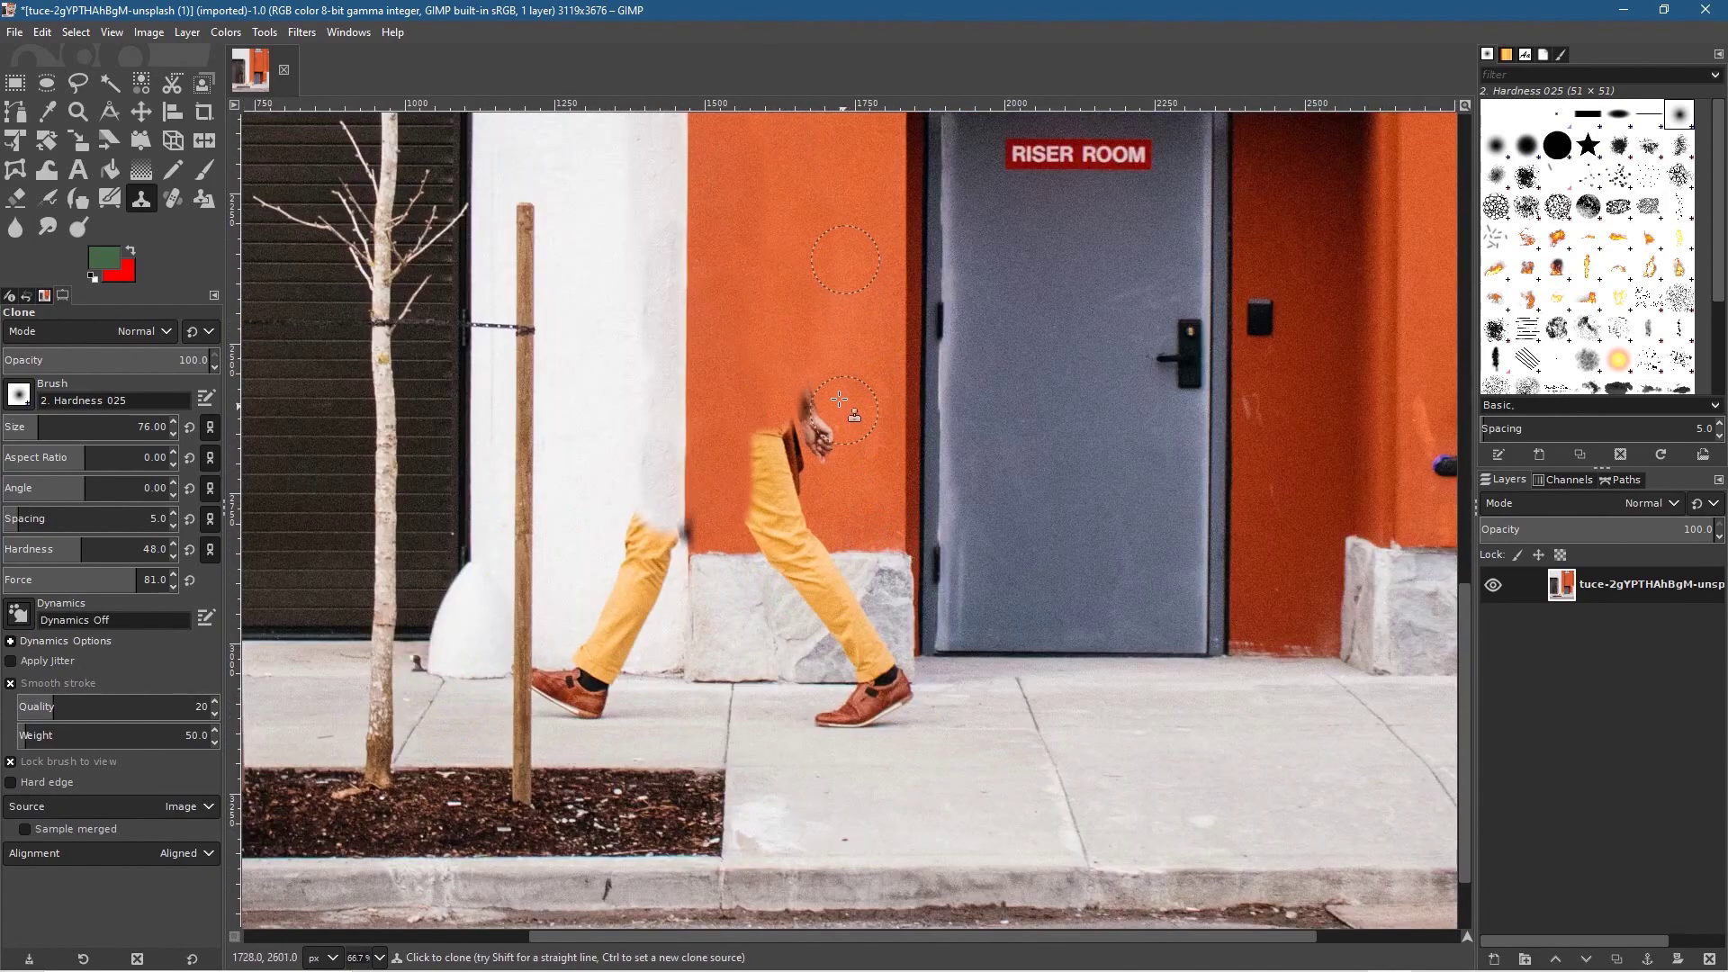
scroll(884, 541, "up", 2, "ctrl")
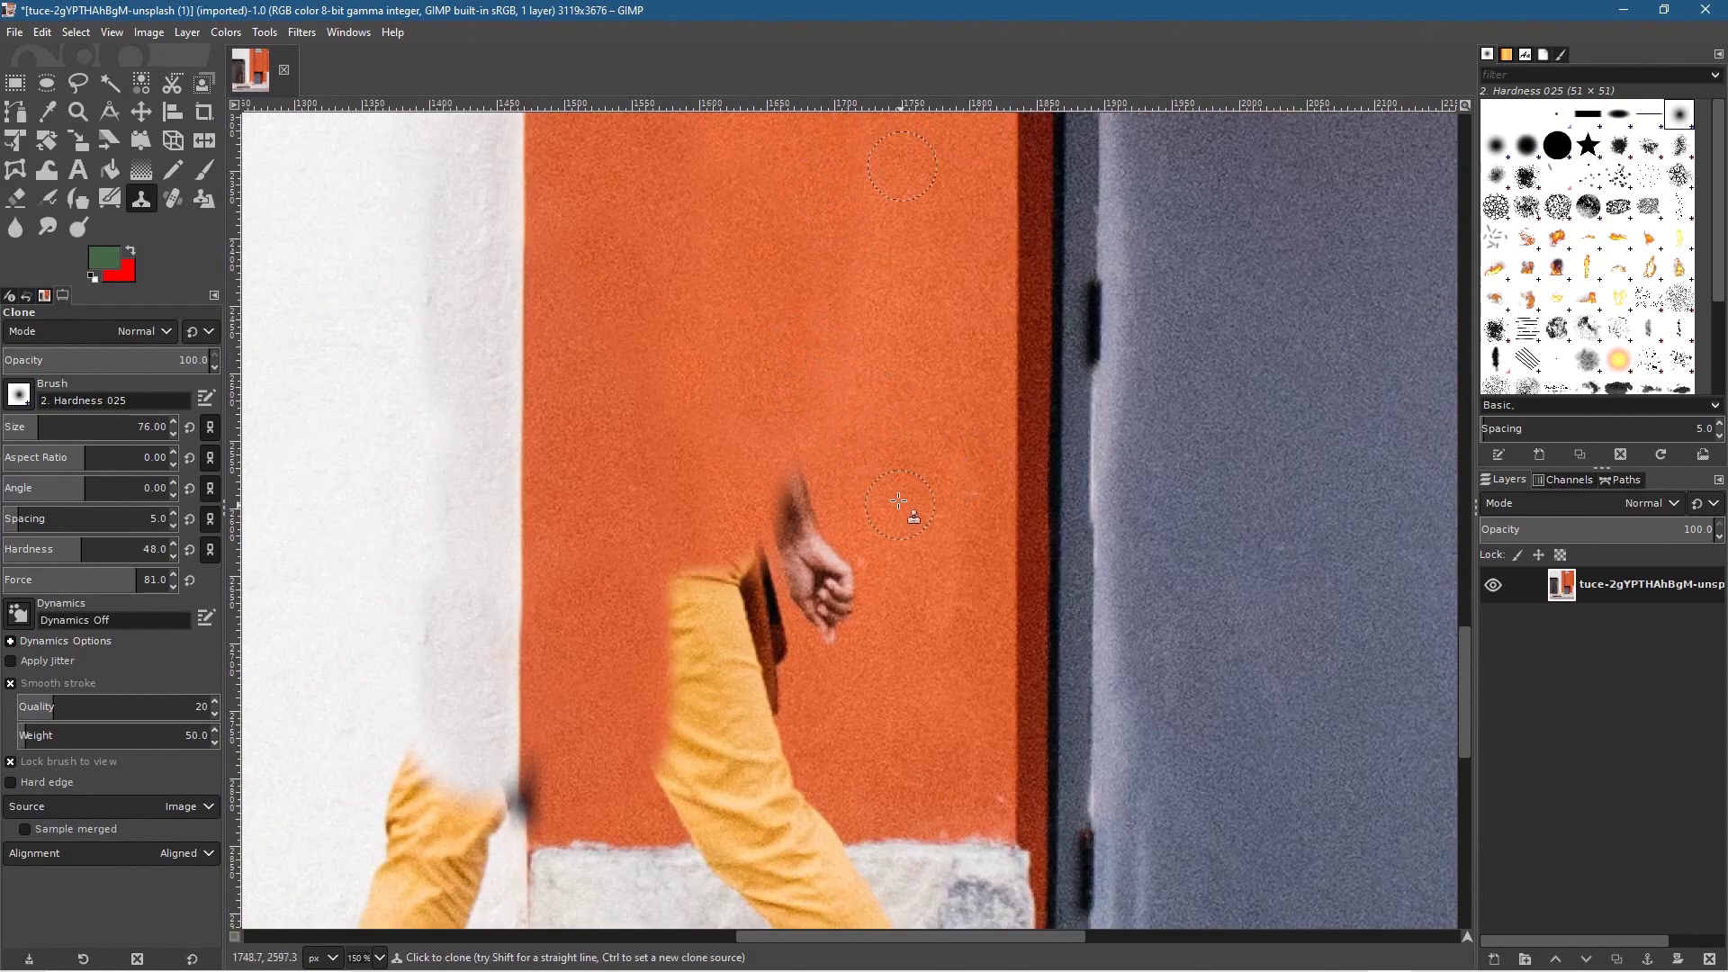
key("ctrl")
mouse_move(783, 495)
left_mouse_down()
mouse_move(830, 512)
mouse_move(799, 524)
mouse_move(840, 578)
left_mouse_up()
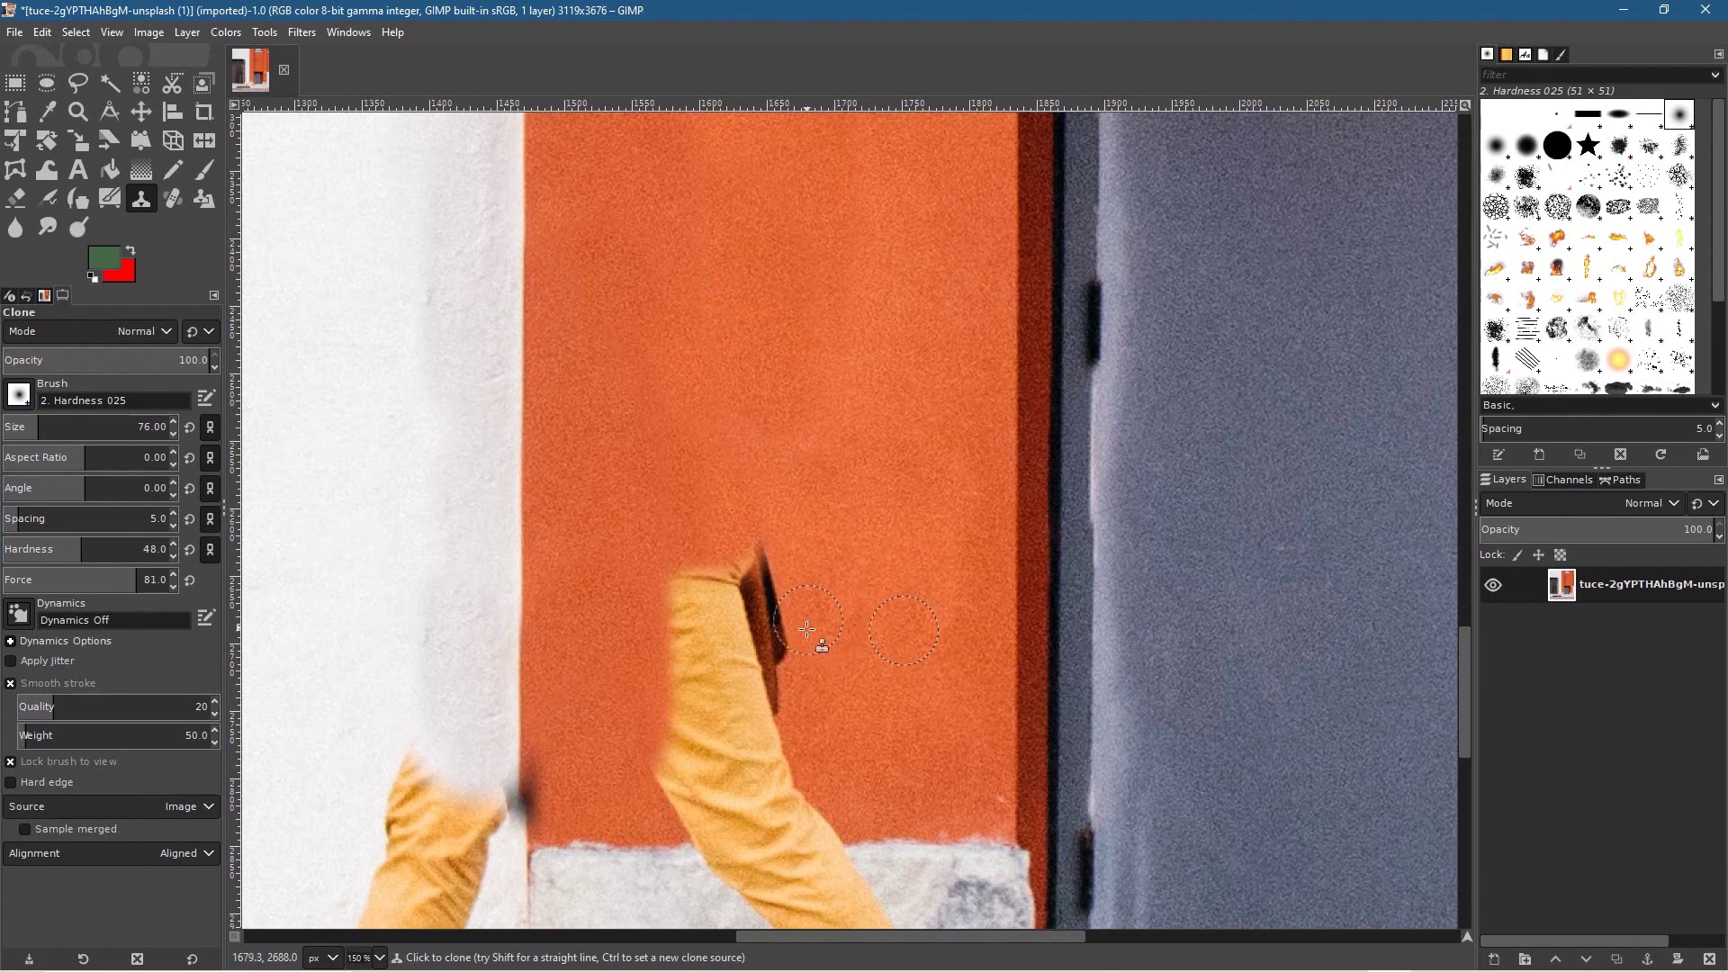
Clone orange wall over the remains of the man's rear hand and the front thigh, down to the stone base
key("ctrl")
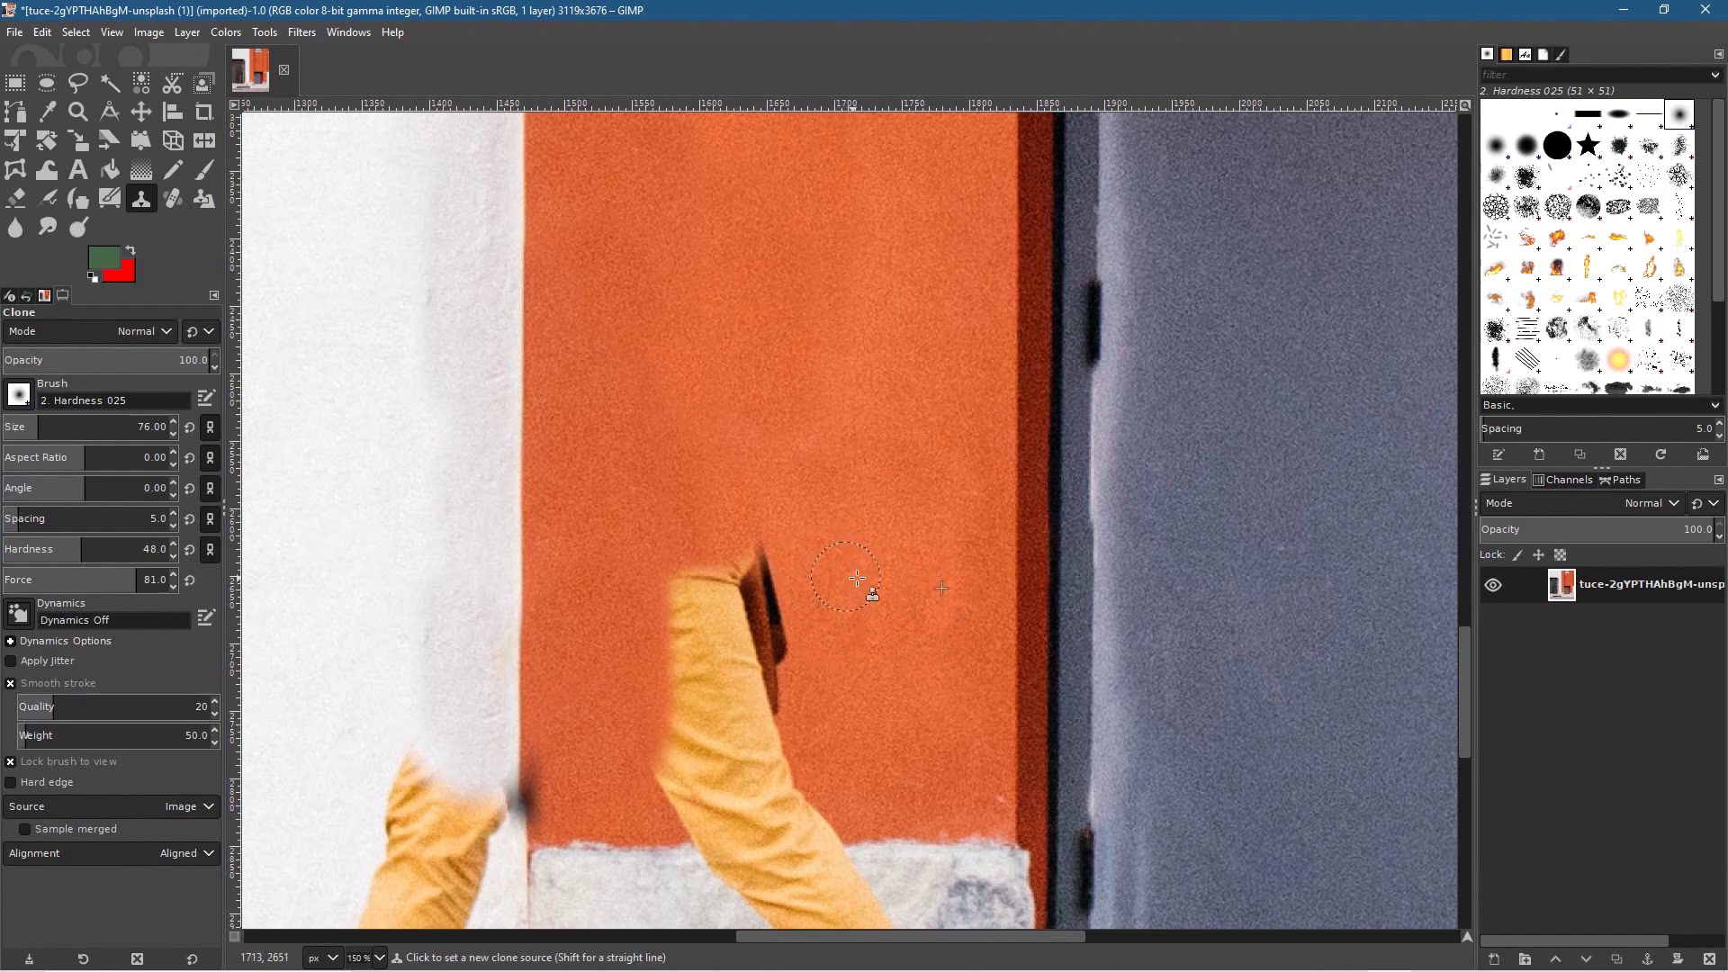
left_click(892, 593, "ctrl")
mouse_move(814, 572)
left_mouse_down()
mouse_move(767, 581)
mouse_move(768, 619)
mouse_move(747, 539)
mouse_move(729, 591)
mouse_move(763, 571)
mouse_move(708, 568)
mouse_move(718, 606)
mouse_move(676, 579)
mouse_move(699, 594)
mouse_move(799, 583)
mouse_move(735, 561)
mouse_move(707, 602)
left_mouse_up()
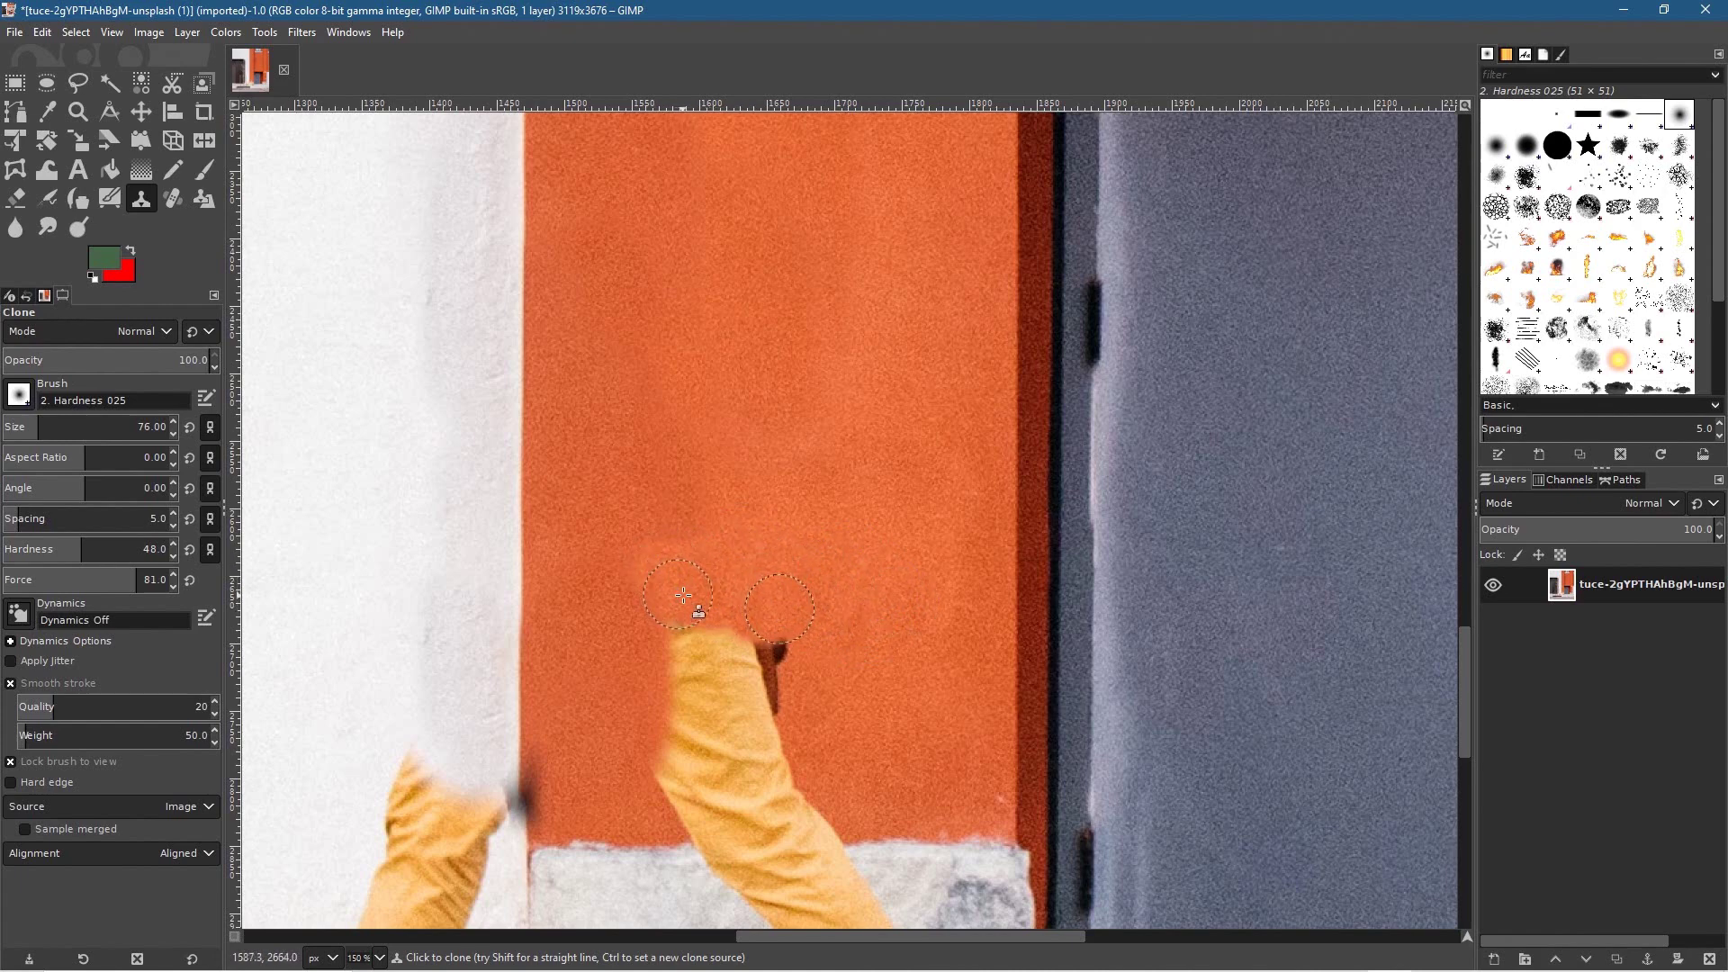
left_click(679, 511, "ctrl")
mouse_move(686, 537)
left_mouse_down()
mouse_move(678, 604)
mouse_move(675, 505)
mouse_move(668, 615)
mouse_move(655, 571)
mouse_move(673, 762)
left_mouse_up()
left_click(677, 403, "ctrl")
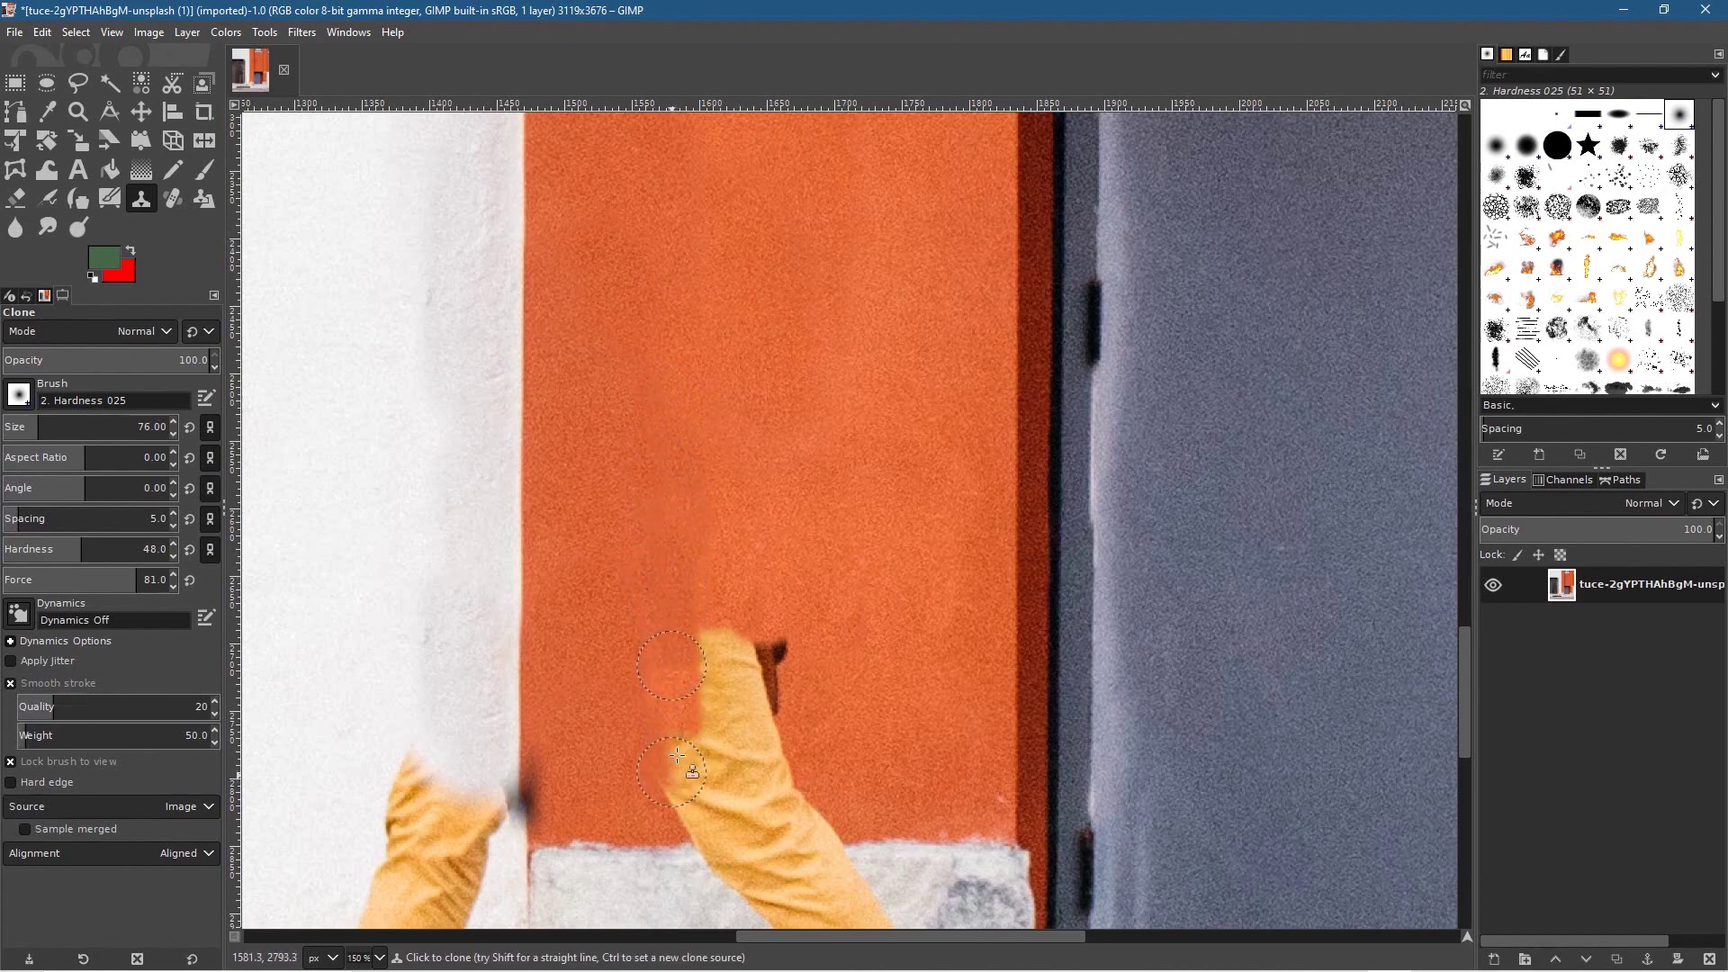
mouse_move(698, 621)
left_mouse_down()
mouse_move(701, 726)
mouse_move(736, 646)
mouse_move(746, 715)
mouse_move(758, 650)
mouse_move(760, 729)
mouse_move(770, 631)
mouse_move(770, 734)
mouse_move(806, 755)
mouse_move(663, 741)
mouse_move(806, 776)
mouse_move(659, 772)
mouse_move(834, 803)
mouse_move(748, 813)
left_mouse_up()
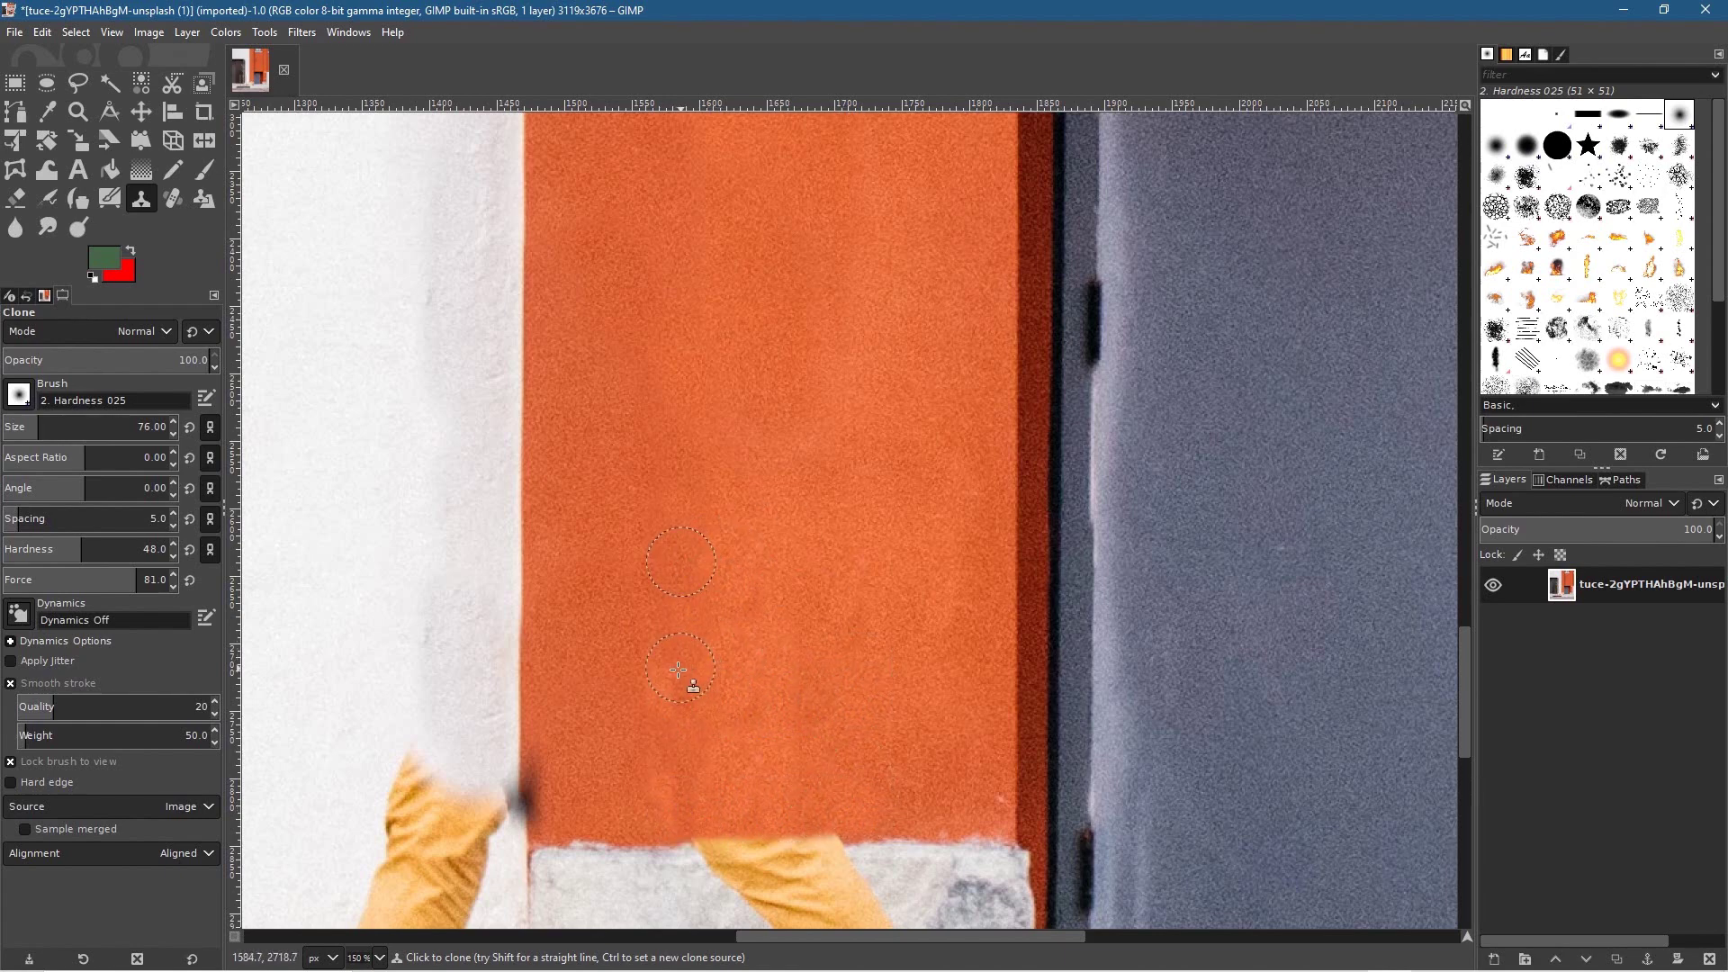
Sample the white-orange wall border above the rear leg and clone it down over the dark smudge on that edge
scroll(739, 511, "down", 5)
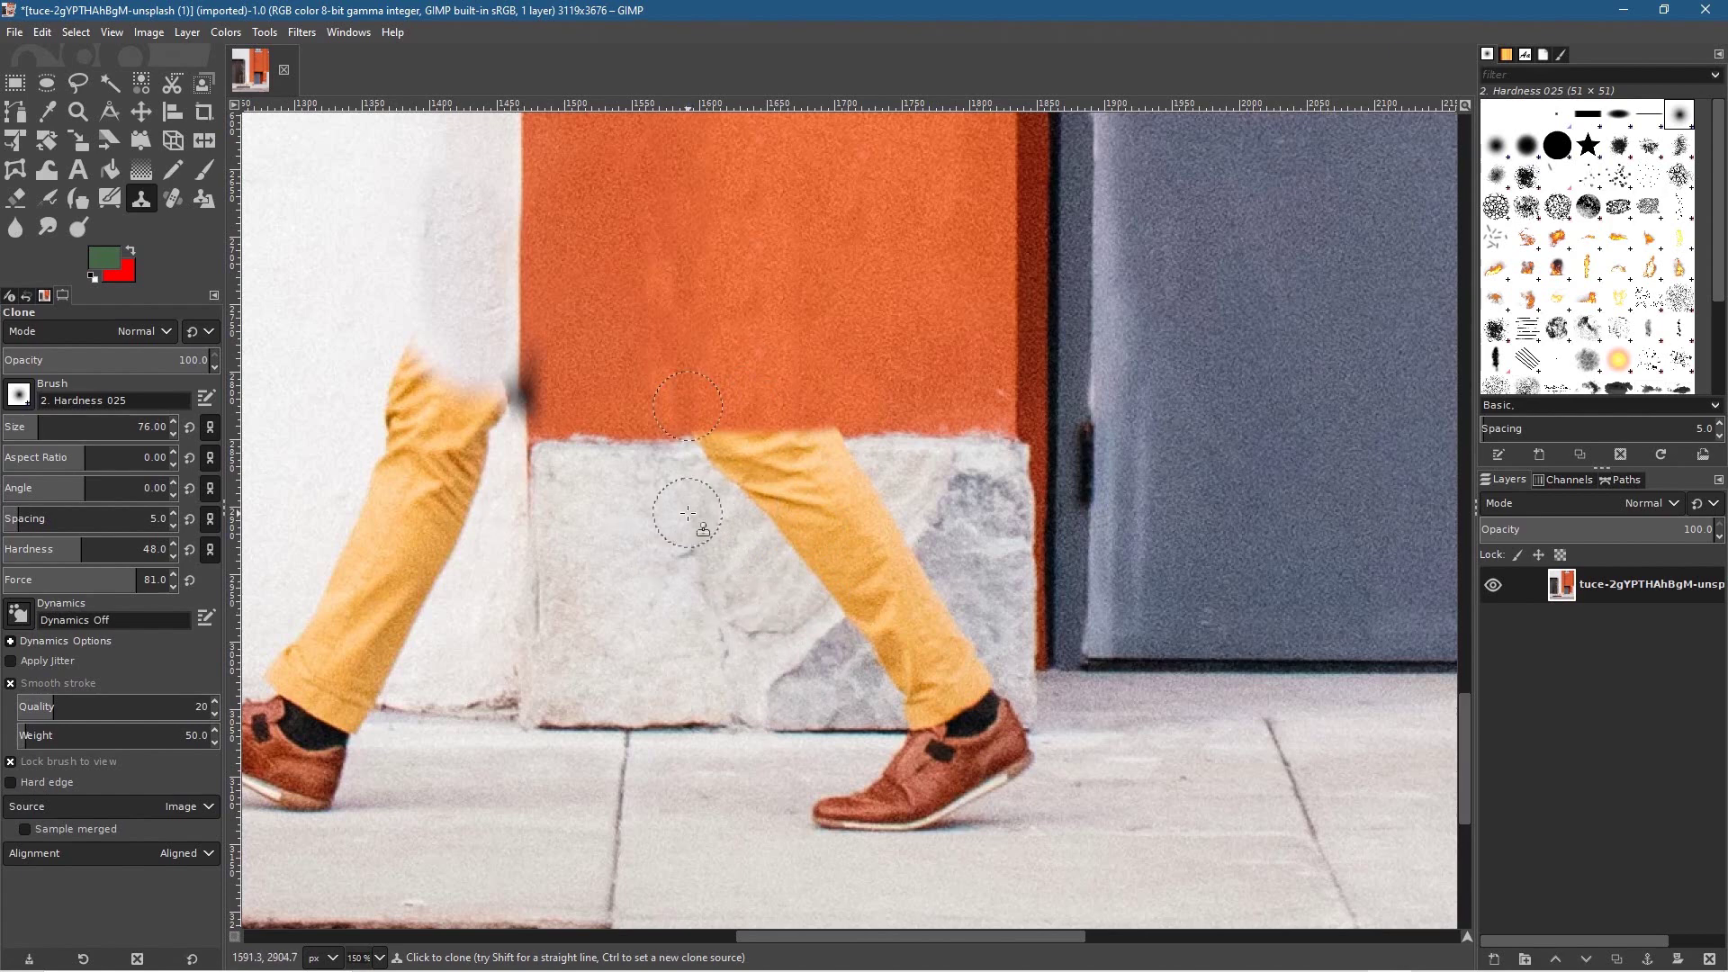
left_click_drag(687, 513, 866, 605)
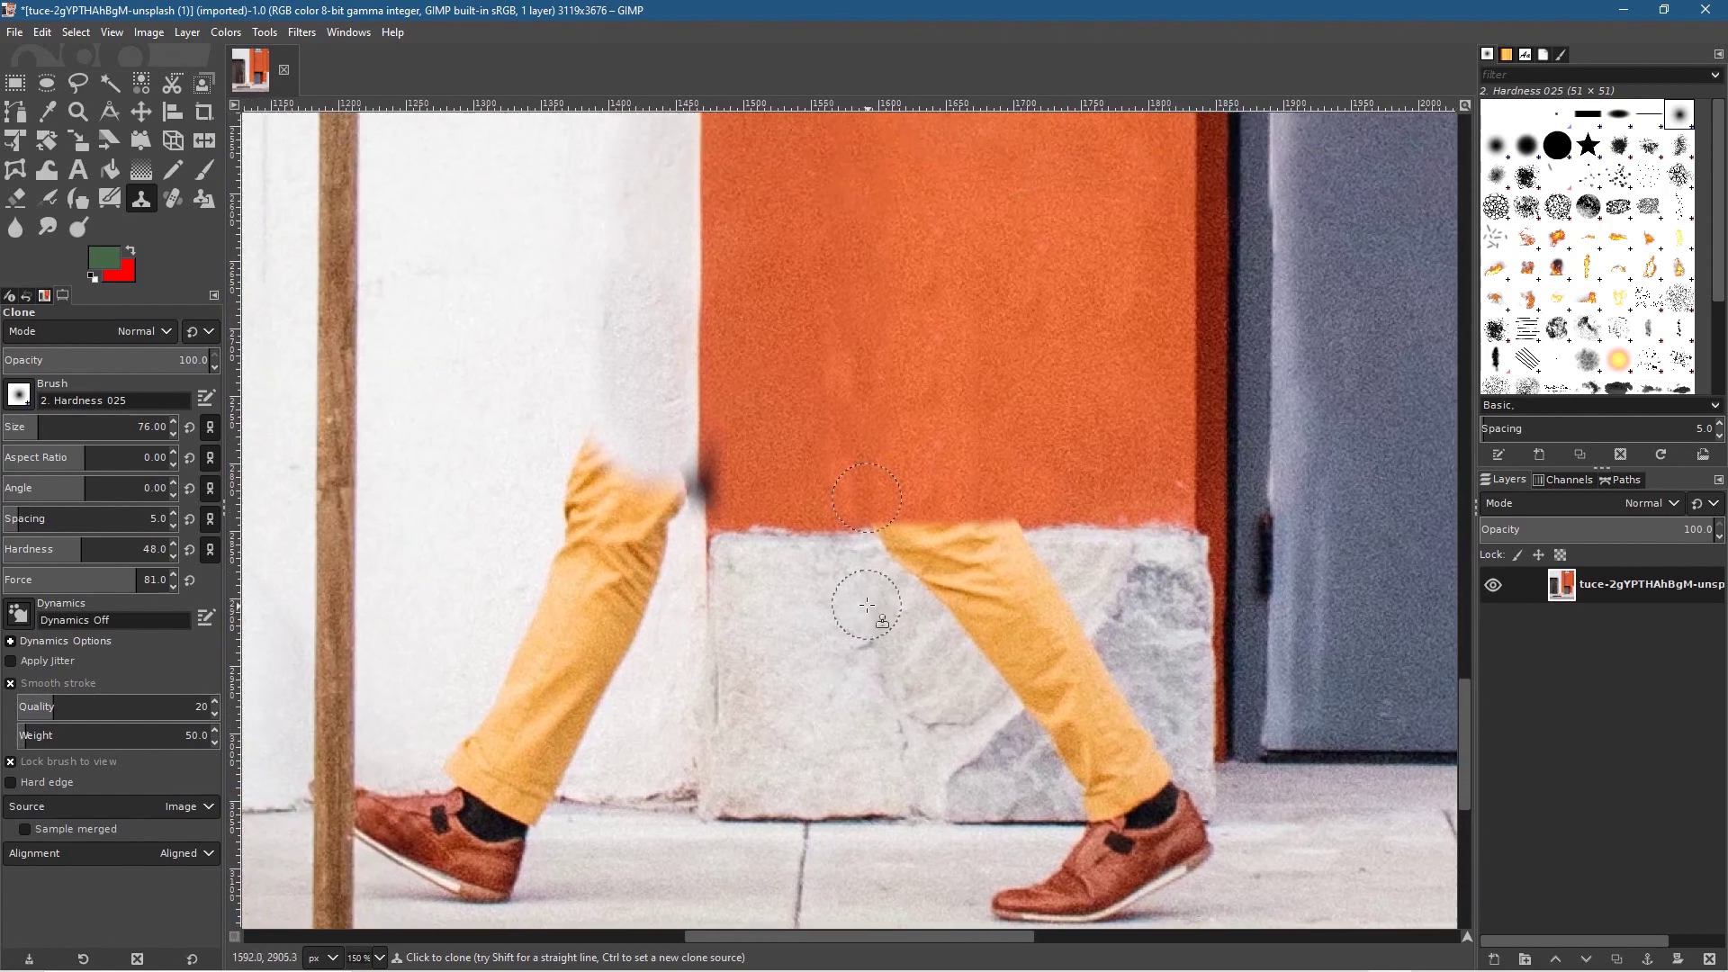
key("ctrl")
left_click(709, 274, "ctrl")
left_click_drag(709, 358, 710, 499)
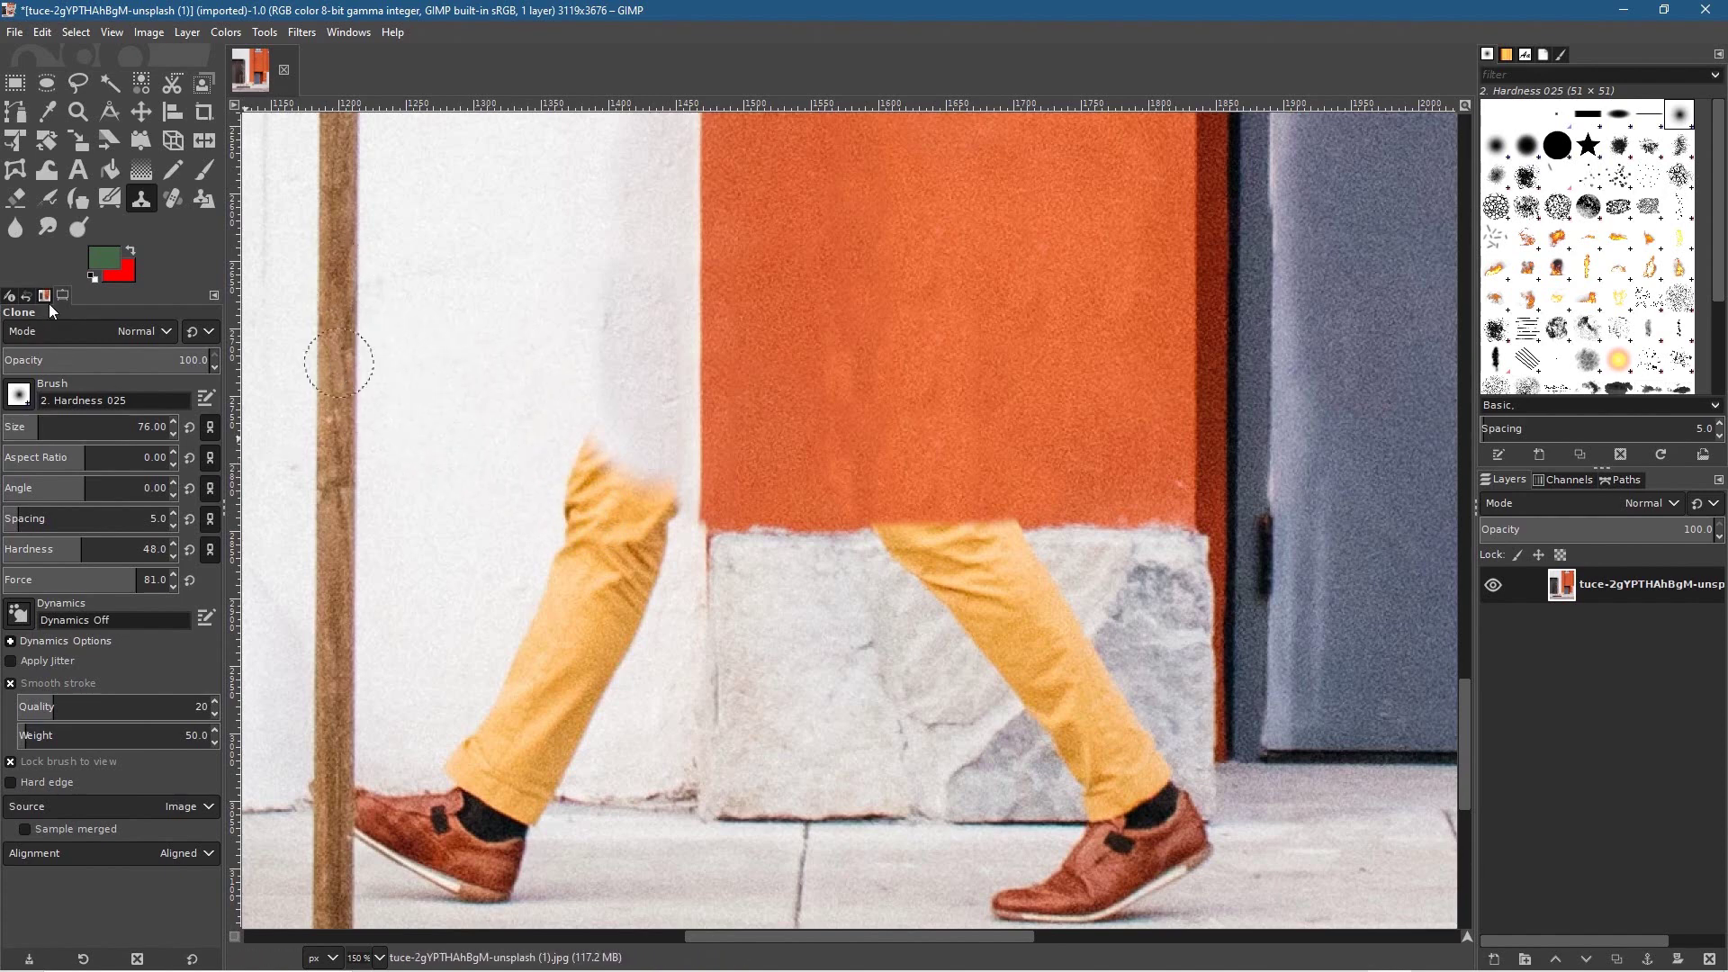
Set the brush size to 121 and clone white wall over the rear leg and the shaded patch above it
left_click(51, 426)
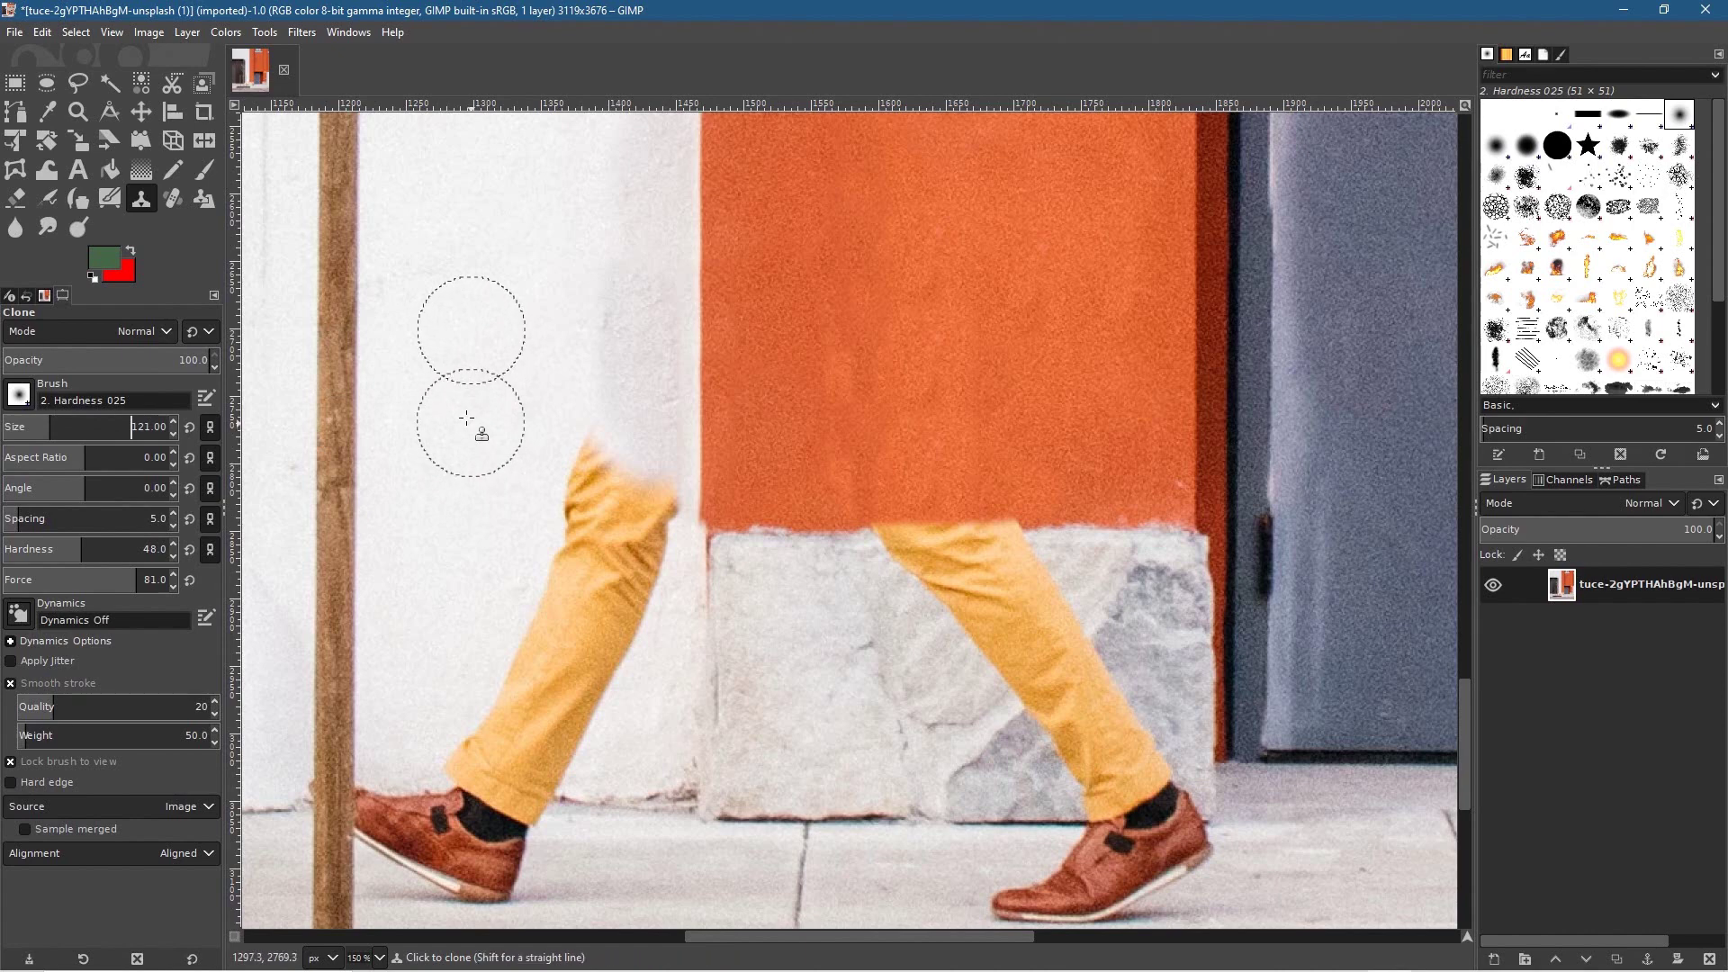
left_click(472, 436, "ctrl")
mouse_move(559, 471)
left_mouse_down()
mouse_move(603, 515)
mouse_move(616, 493)
mouse_move(645, 502)
mouse_move(591, 515)
mouse_move(569, 551)
mouse_move(580, 568)
mouse_move(533, 591)
mouse_move(542, 621)
mouse_move(499, 697)
mouse_move(516, 721)
mouse_move(574, 719)
mouse_move(550, 595)
mouse_move(597, 677)
mouse_move(585, 714)
mouse_move(575, 680)
mouse_move(626, 647)
mouse_move(643, 515)
mouse_move(629, 241)
left_mouse_up()
mouse_move(630, 251)
left_mouse_down()
mouse_move(625, 569)
mouse_move(623, 166)
left_mouse_up()
left_click_drag(628, 236, 637, 586)
Clone clean white wall from near the wooden stake over the grey patch higher up along the orange border
scroll(630, 567, "up", 5)
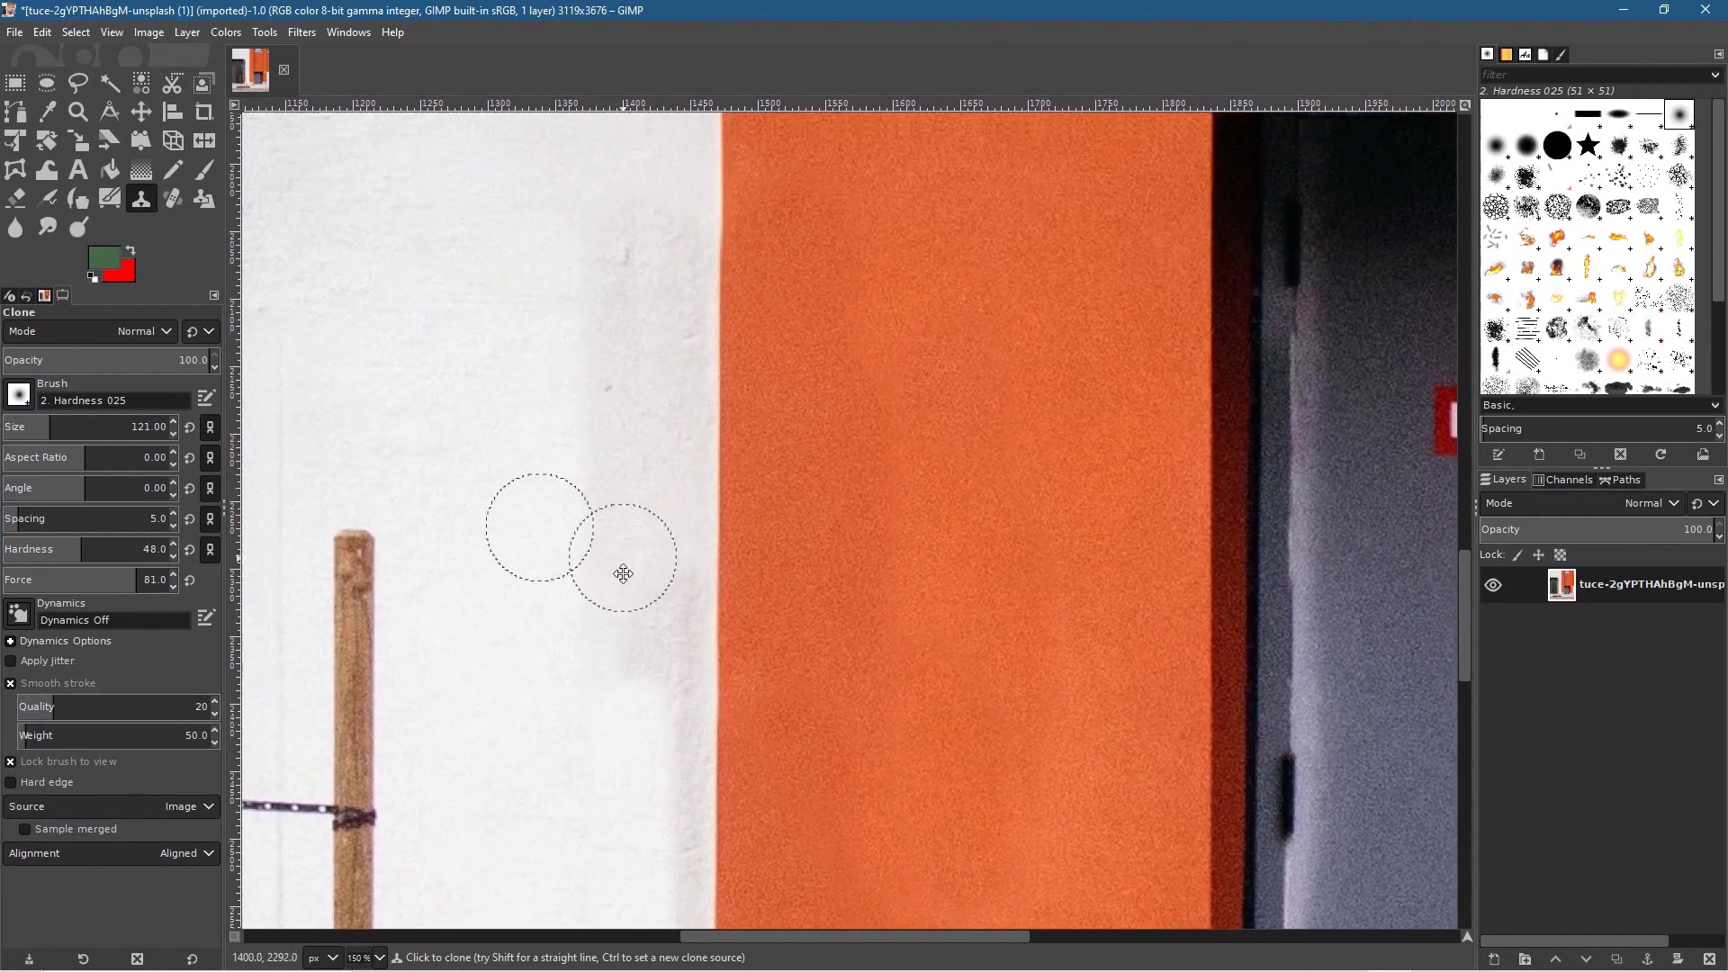
mouse_move(556, 490)
left_mouse_down()
mouse_move(610, 630)
mouse_move(594, 486)
mouse_move(637, 450)
mouse_move(617, 702)
mouse_move(637, 491)
mouse_move(637, 698)
mouse_move(545, 560)
left_mouse_up()
left_click(557, 586, "ctrl")
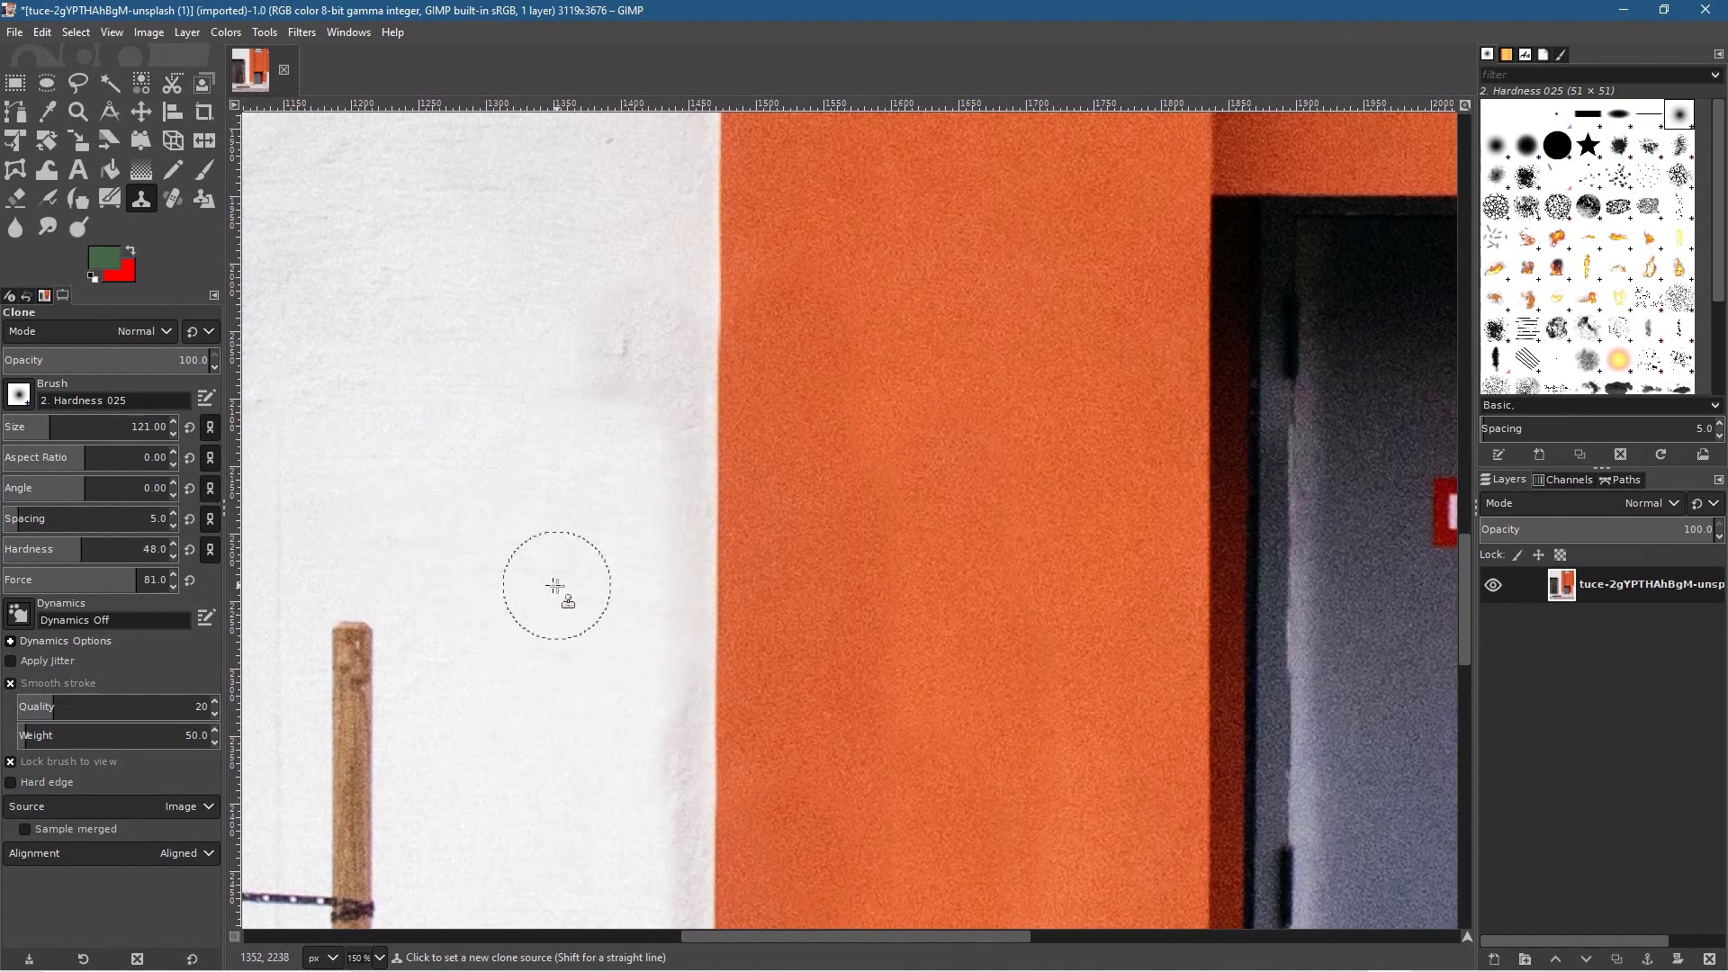
left_click(469, 533, "ctrl")
left_click_drag(648, 465, 663, 687)
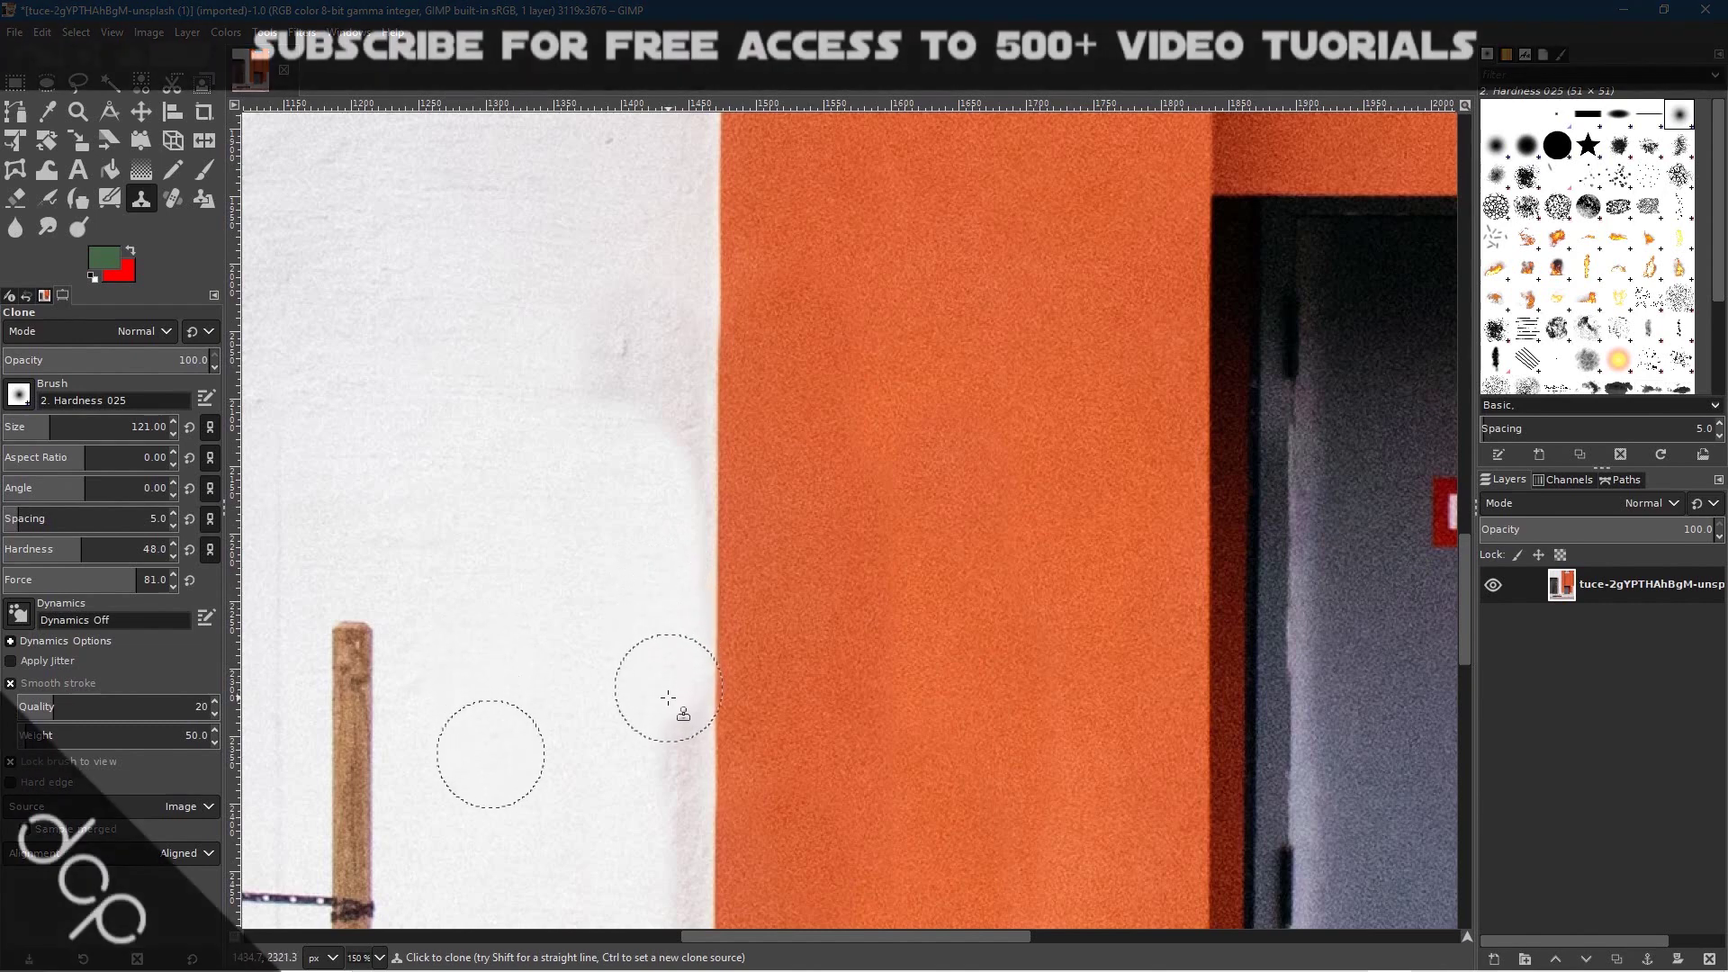
left_click(505, 599, "ctrl")
mouse_move(644, 605)
left_mouse_down()
mouse_move(662, 502)
mouse_move(664, 572)
mouse_move(663, 432)
mouse_move(672, 443)
left_mouse_up()
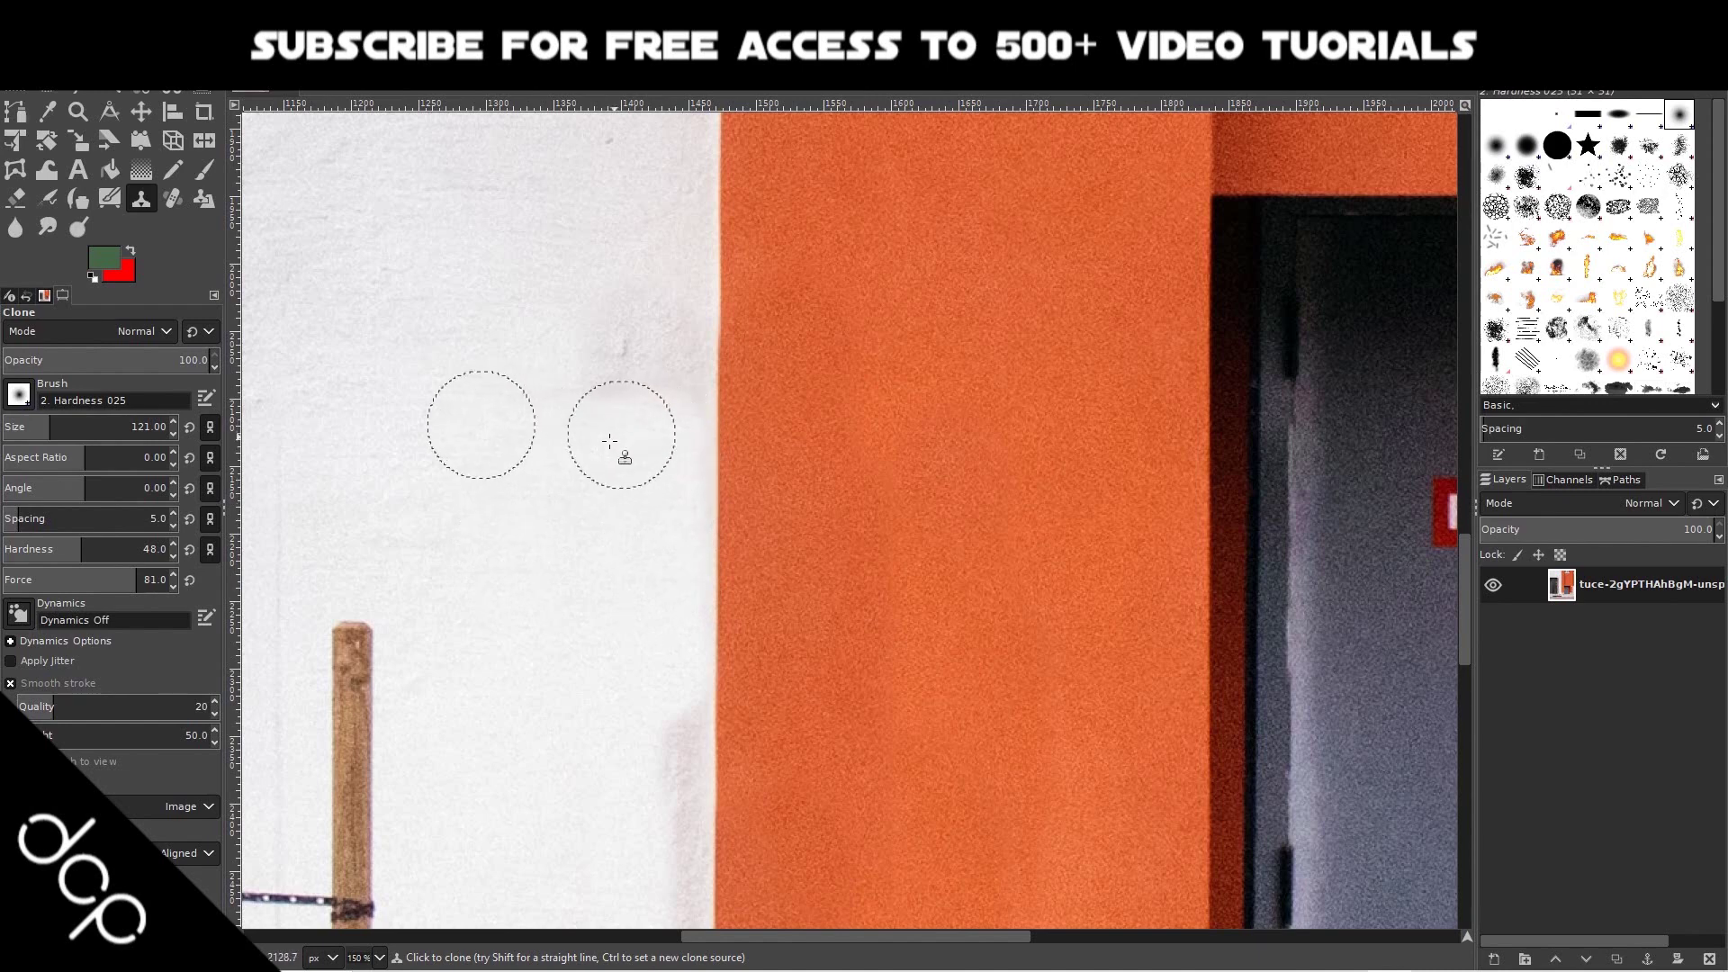
Clone white wall down the leftover grey strip along the orange border, to the right of the tied wooden stake
scroll(602, 614, "down", 5)
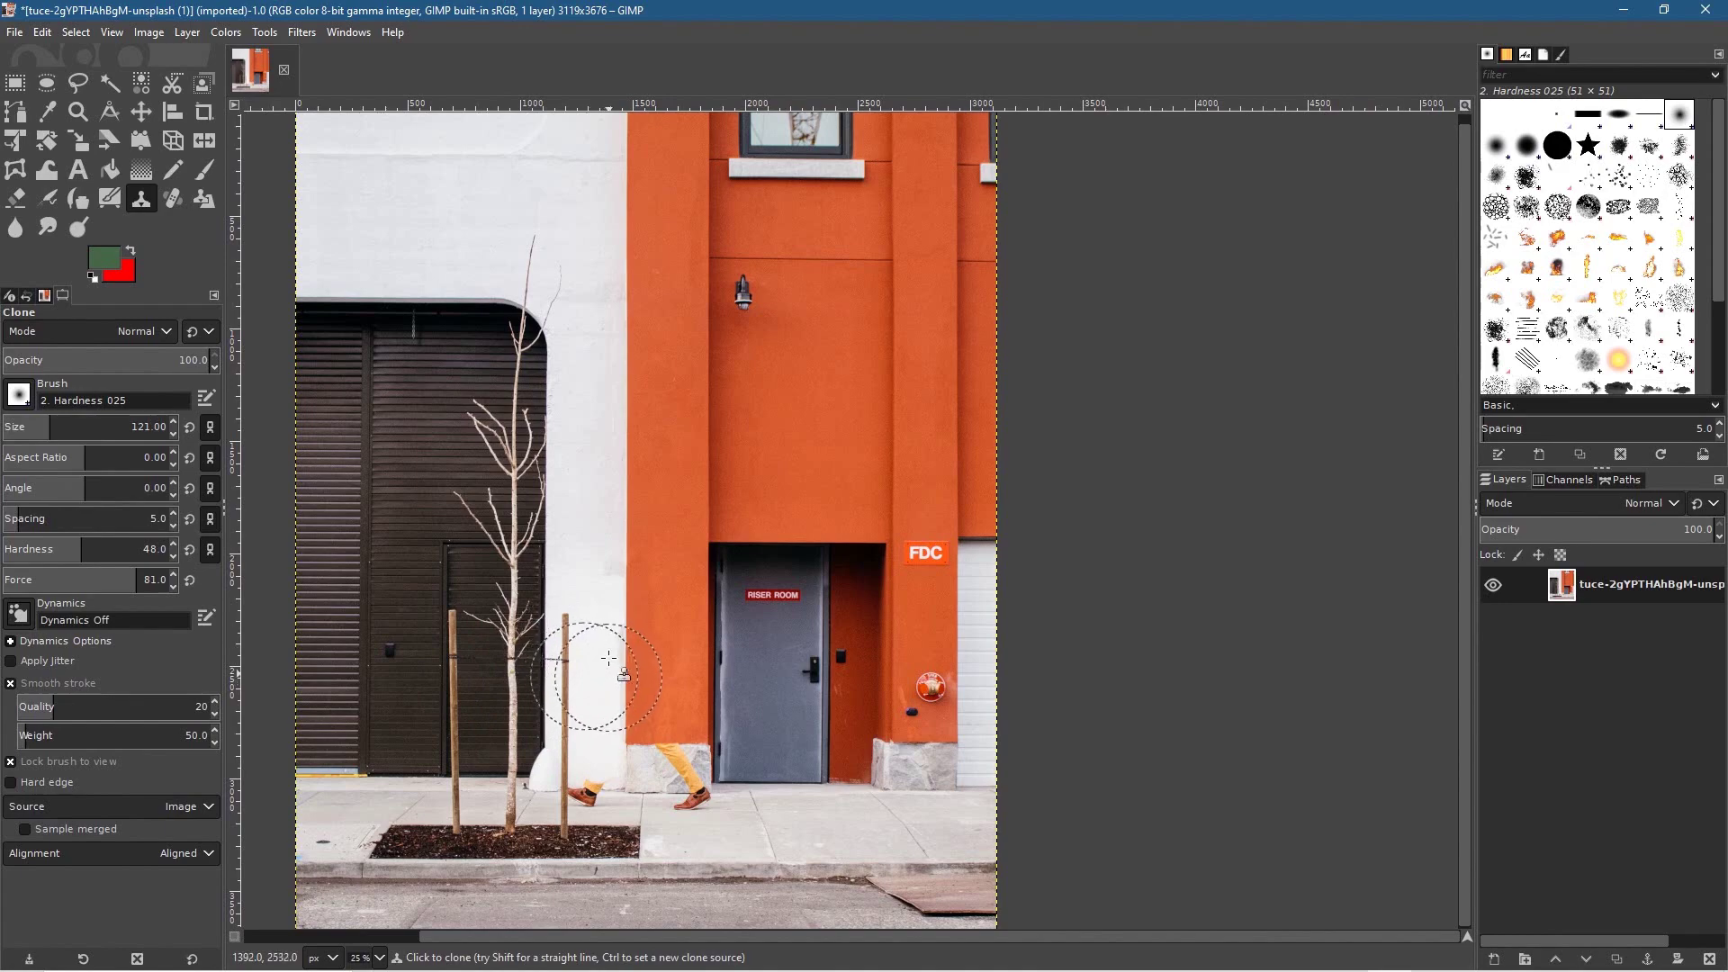
scroll(618, 628, "up", 6)
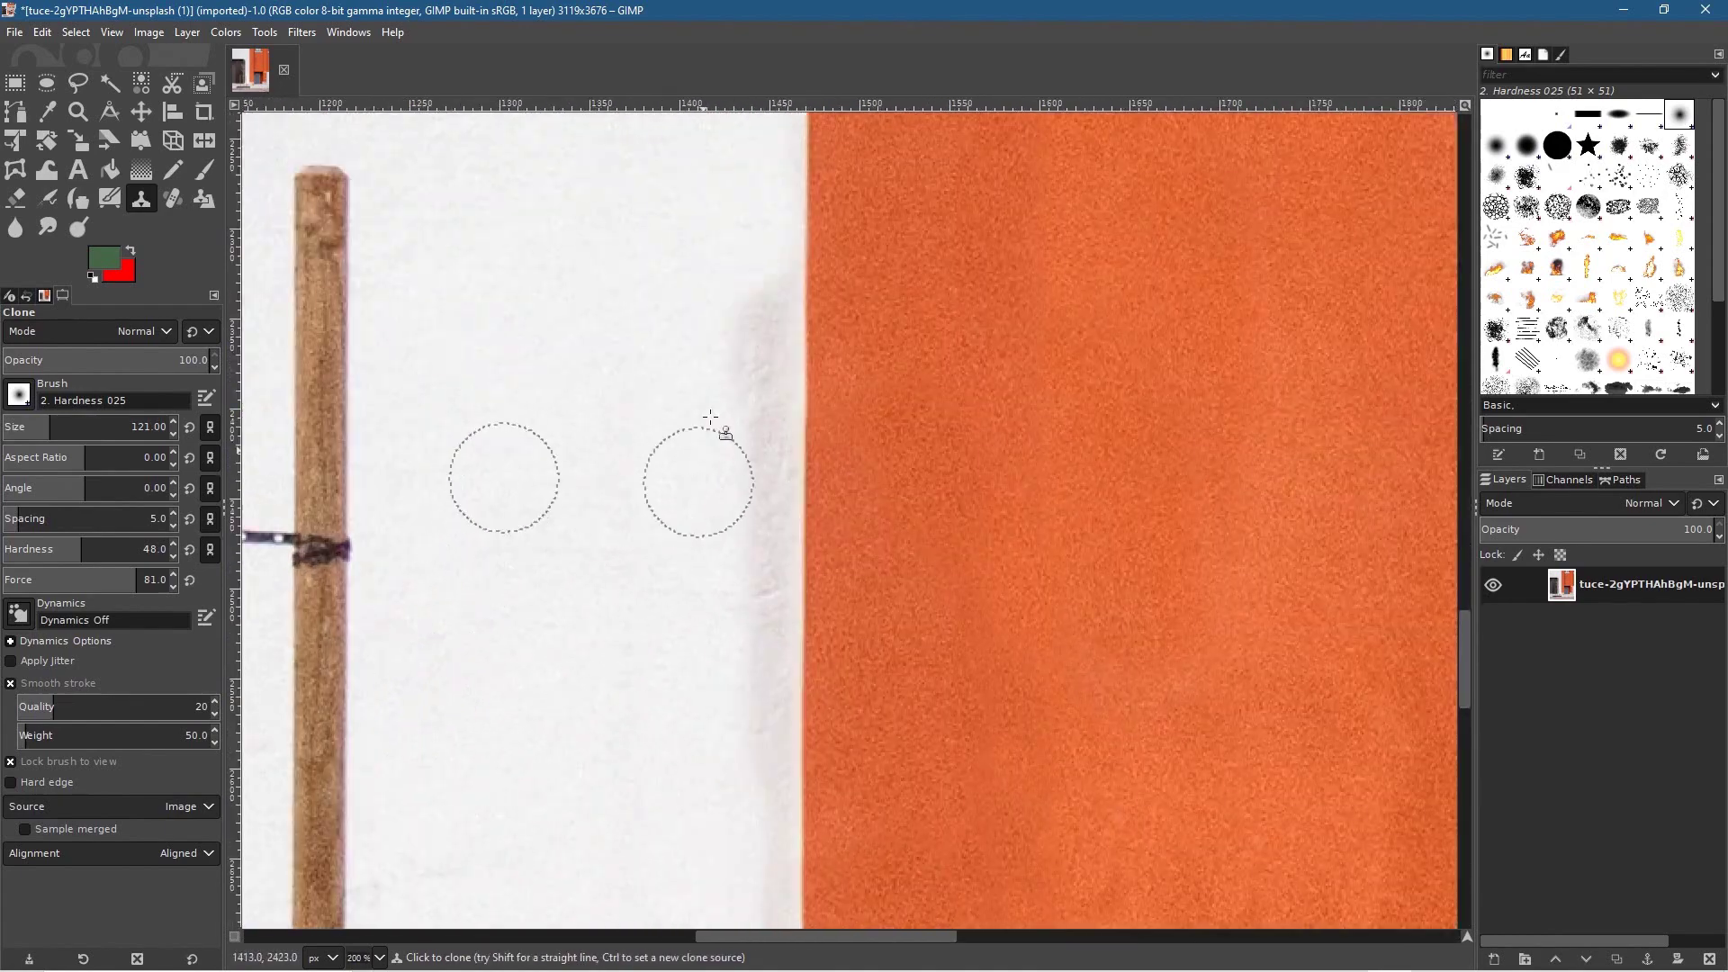
mouse_move(733, 384)
left_mouse_down()
mouse_move(745, 280)
mouse_move(740, 785)
mouse_move(737, 256)
mouse_move(702, 647)
mouse_move(709, 327)
mouse_move(708, 342)
left_mouse_up()
mouse_move(721, 424)
left_mouse_down()
mouse_move(733, 722)
mouse_move(752, 500)
mouse_move(751, 860)
left_mouse_up()
mouse_move(728, 482)
left_mouse_down()
mouse_move(722, 859)
mouse_move(747, 573)
mouse_move(733, 364)
mouse_move(739, 410)
mouse_move(721, 385)
left_mouse_up()
Sample white wall above the wooden stake and clone it over the remaining grey patch beside the orange border
scroll(721, 385, "down", 6)
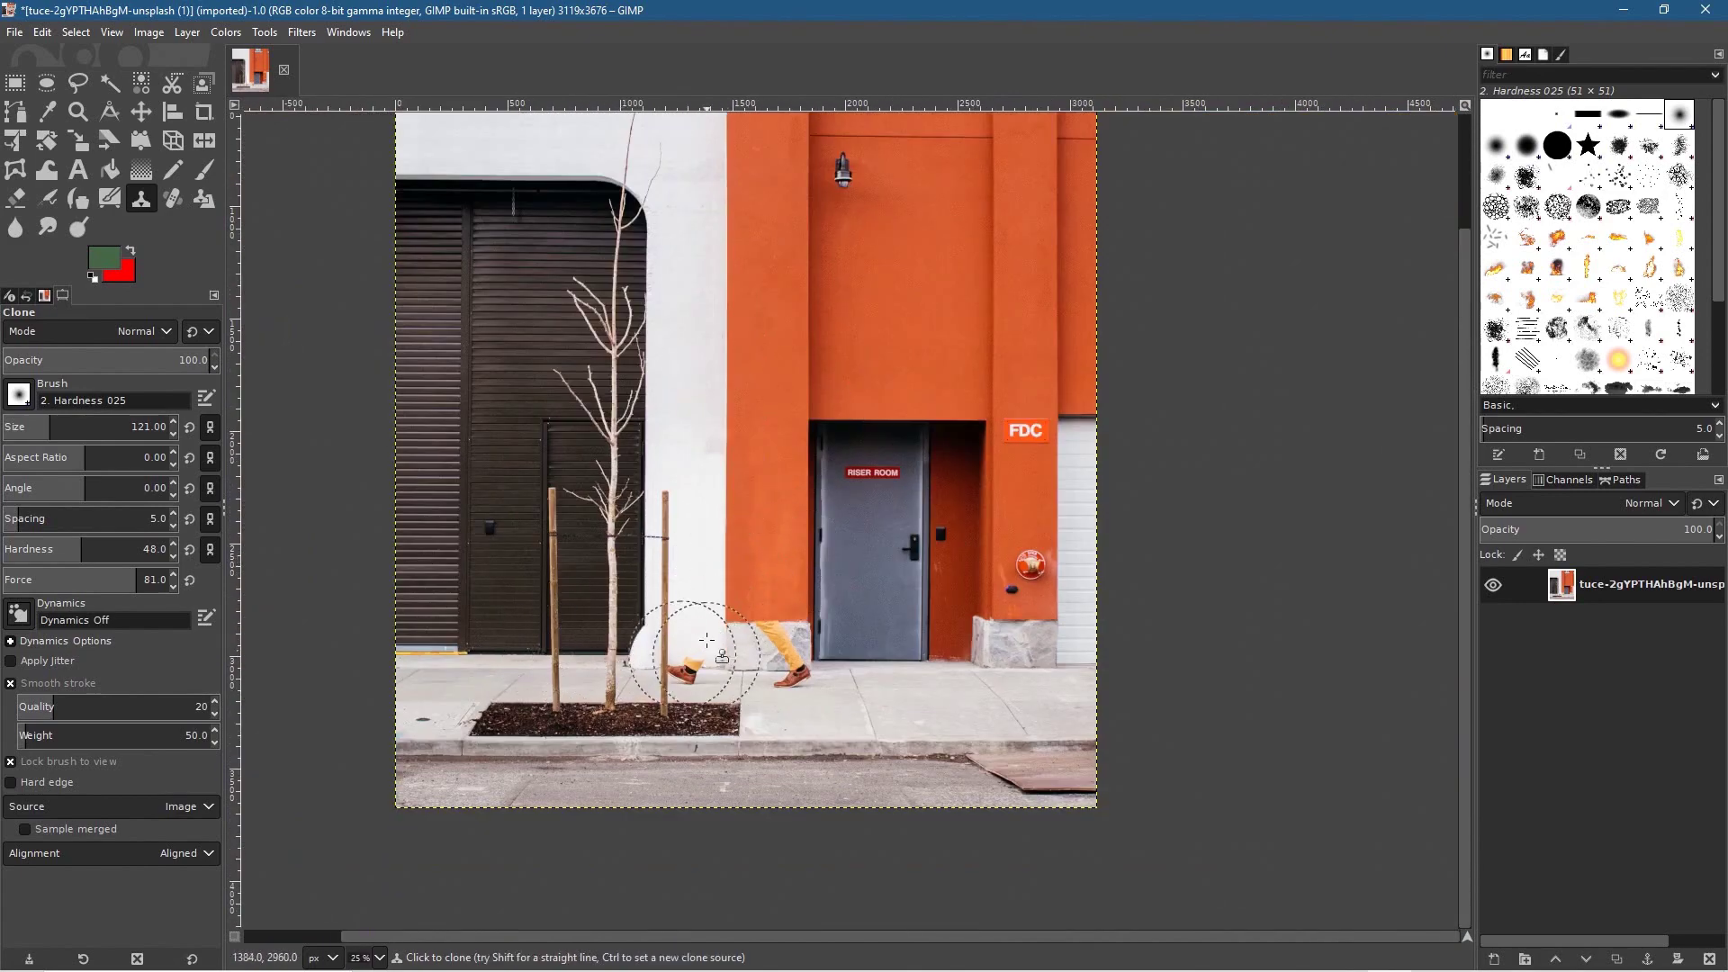
scroll(693, 472, "up", 4)
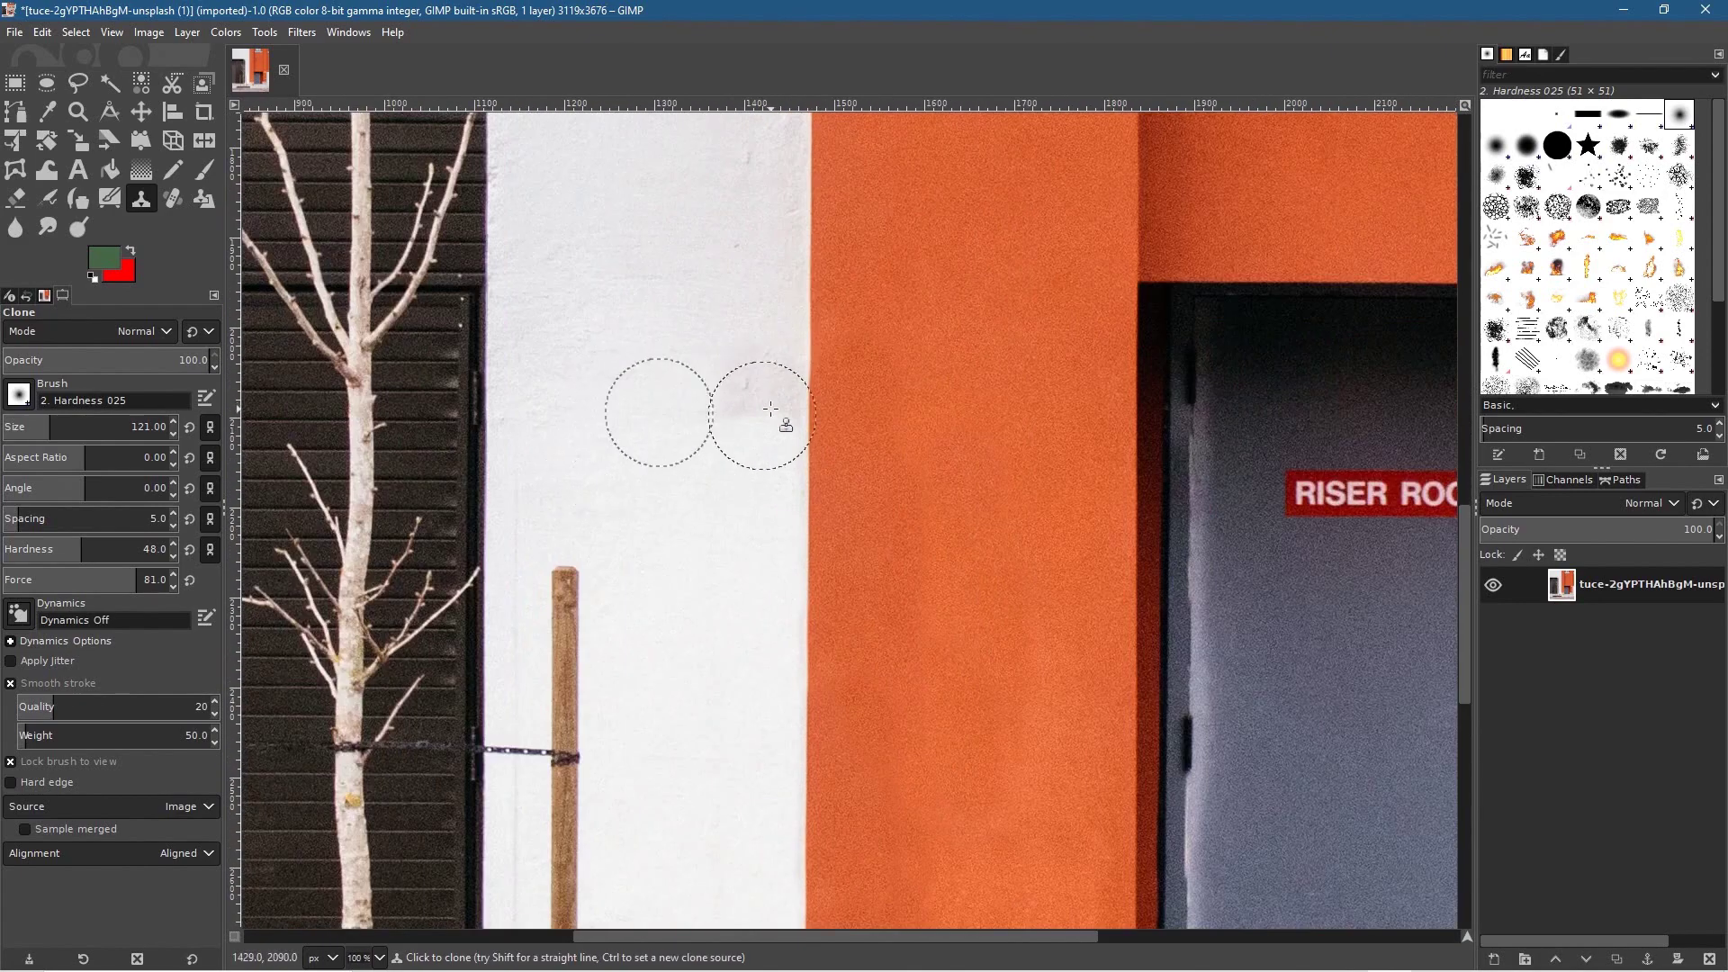
left_click(560, 324, "ctrl")
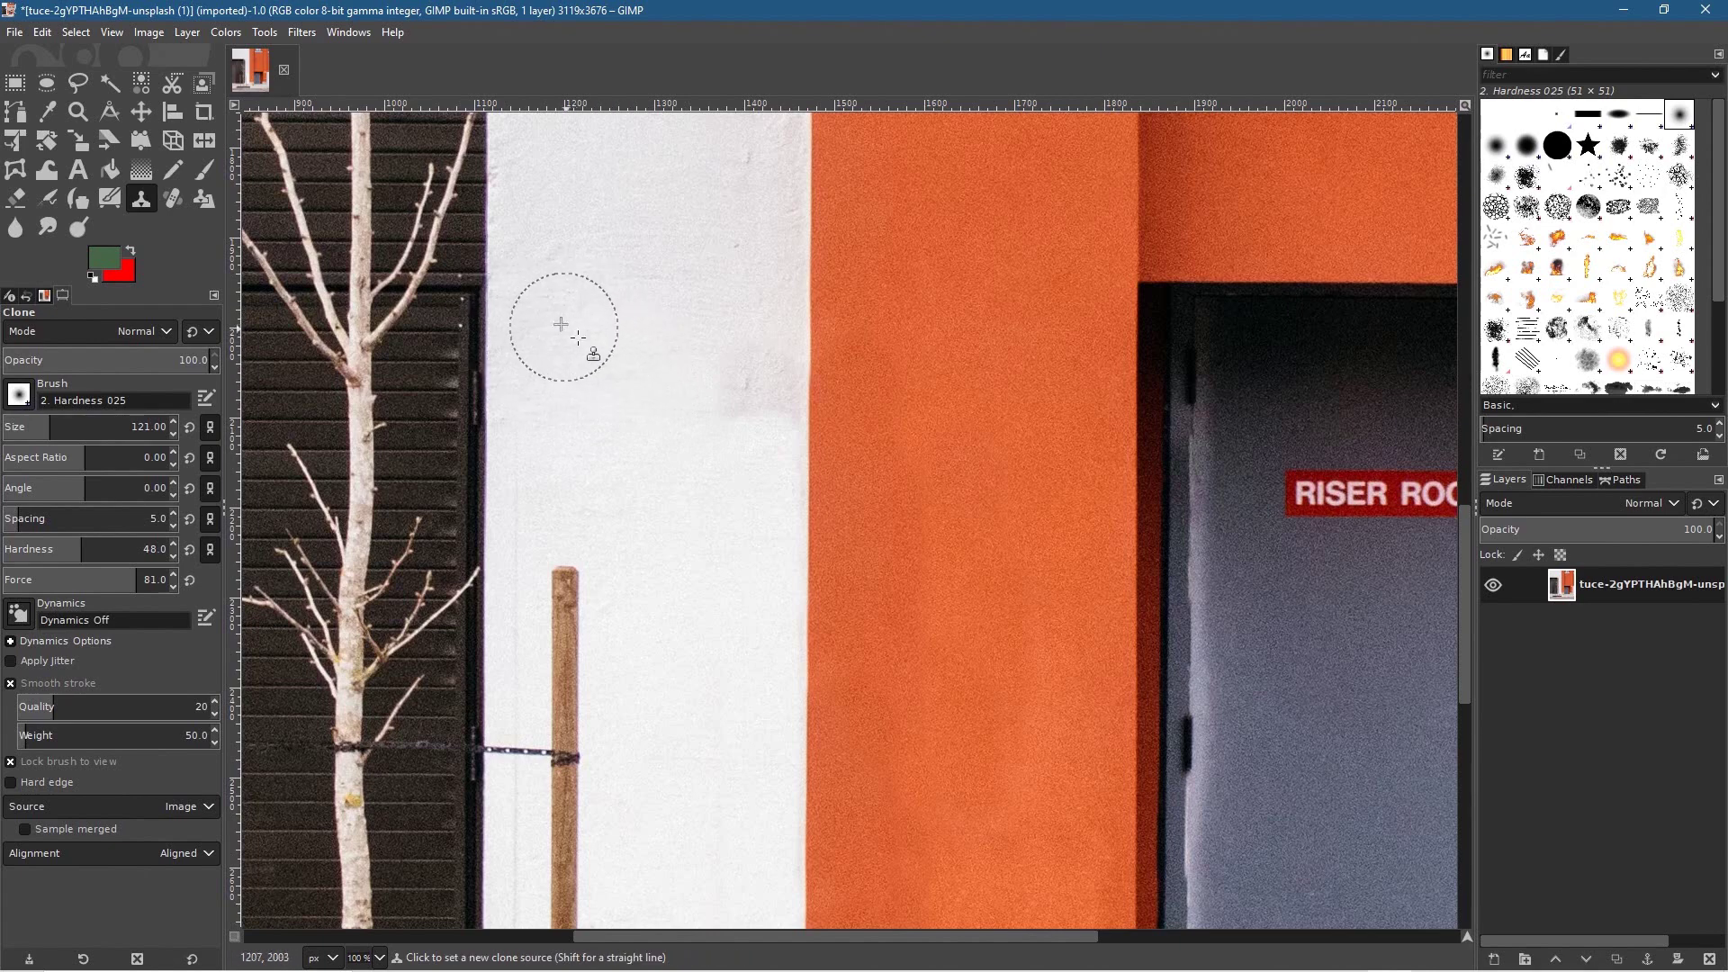
mouse_move(684, 356)
left_mouse_down()
mouse_move(748, 365)
mouse_move(752, 421)
mouse_move(727, 337)
mouse_move(695, 322)
left_mouse_up()
Sample the top edge of the stone base and clone it across the top of the front trouser leg
scroll(752, 526, "down", 4)
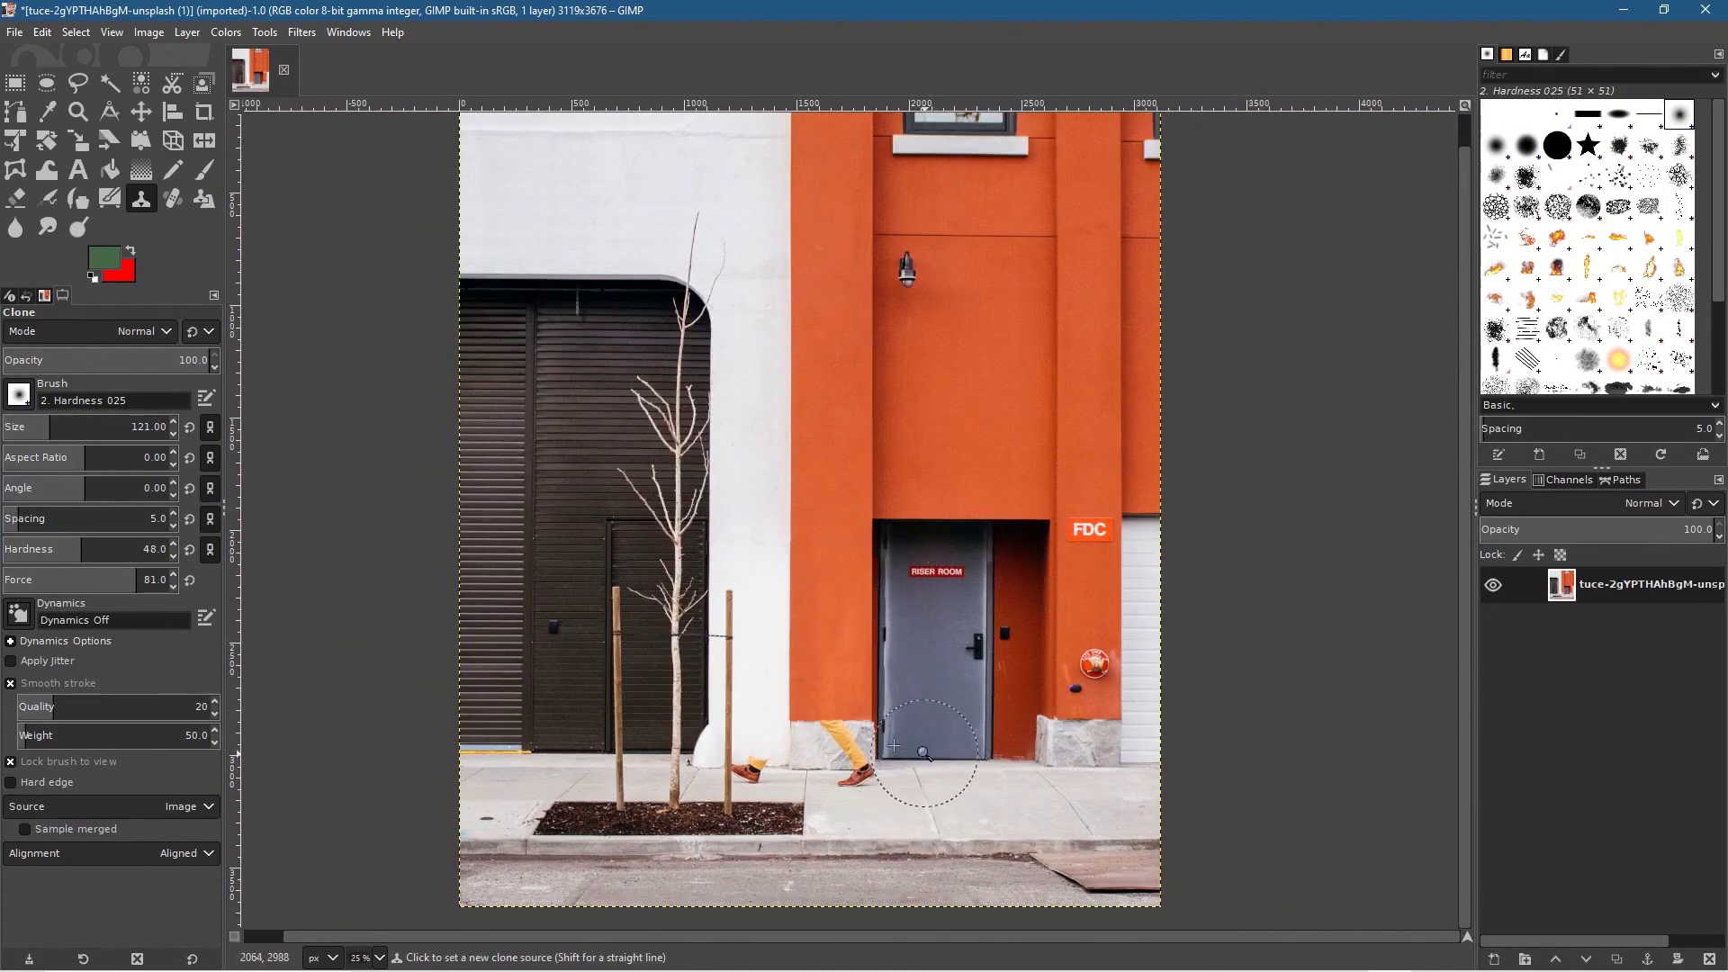
scroll(927, 774, "up", 4)
scroll(891, 792, "down", 4)
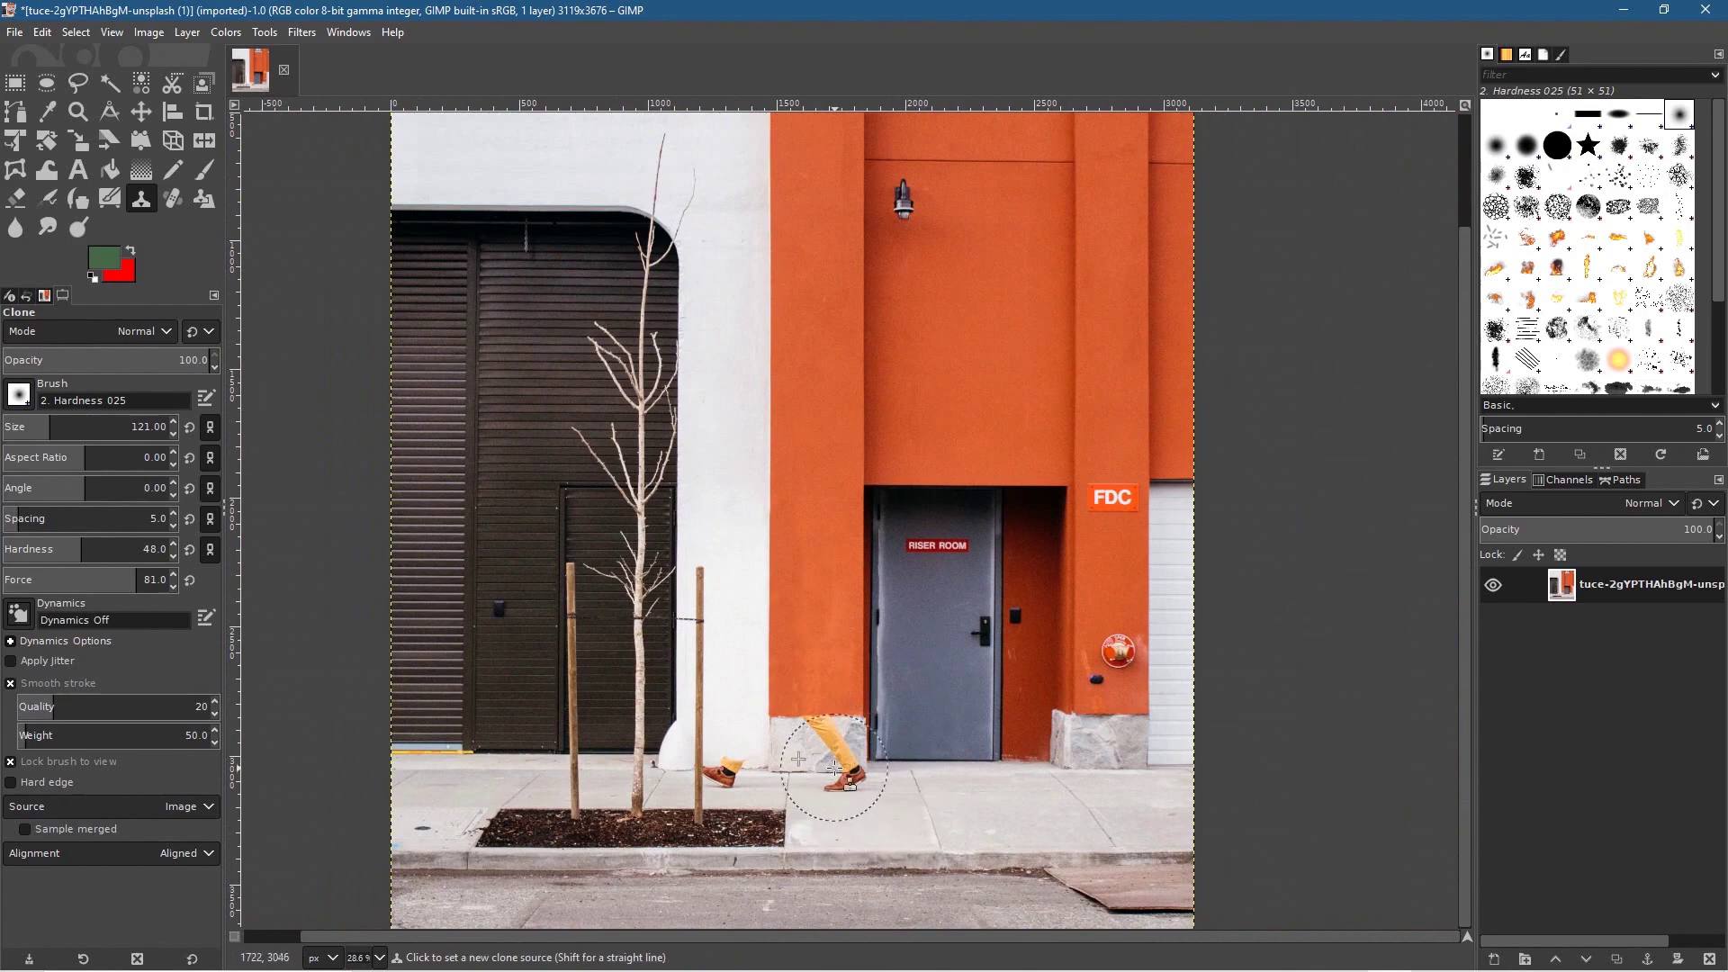
scroll(855, 774, "up", 2)
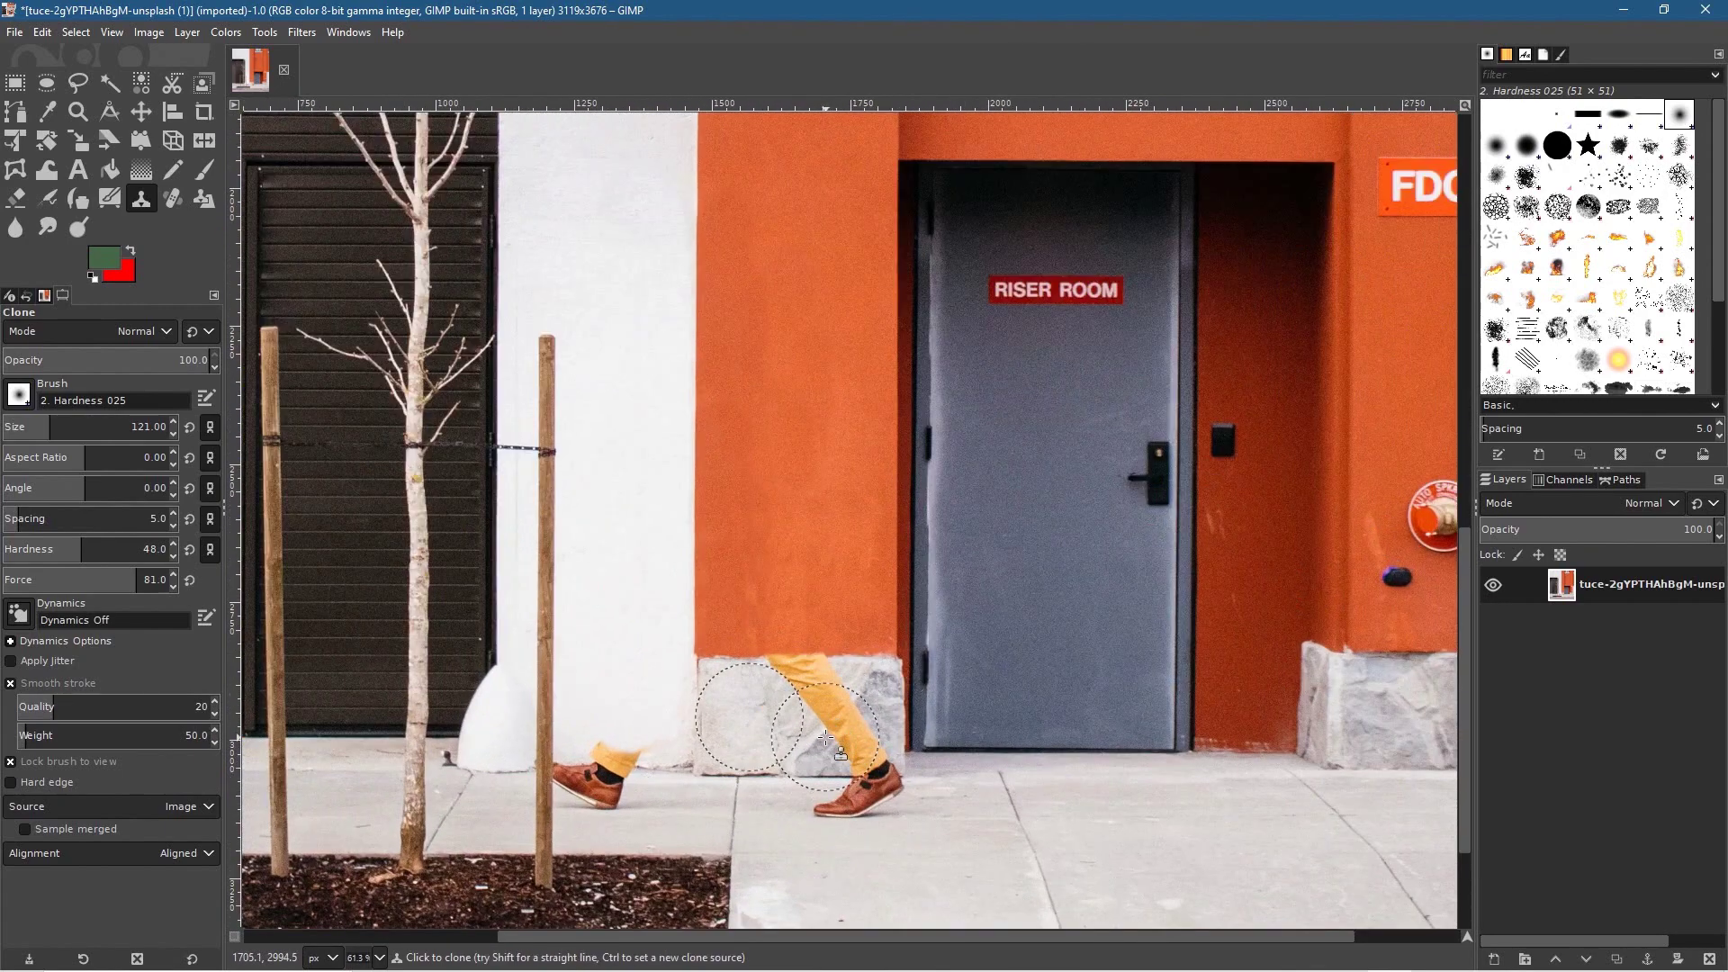
scroll(830, 729, "up", 4)
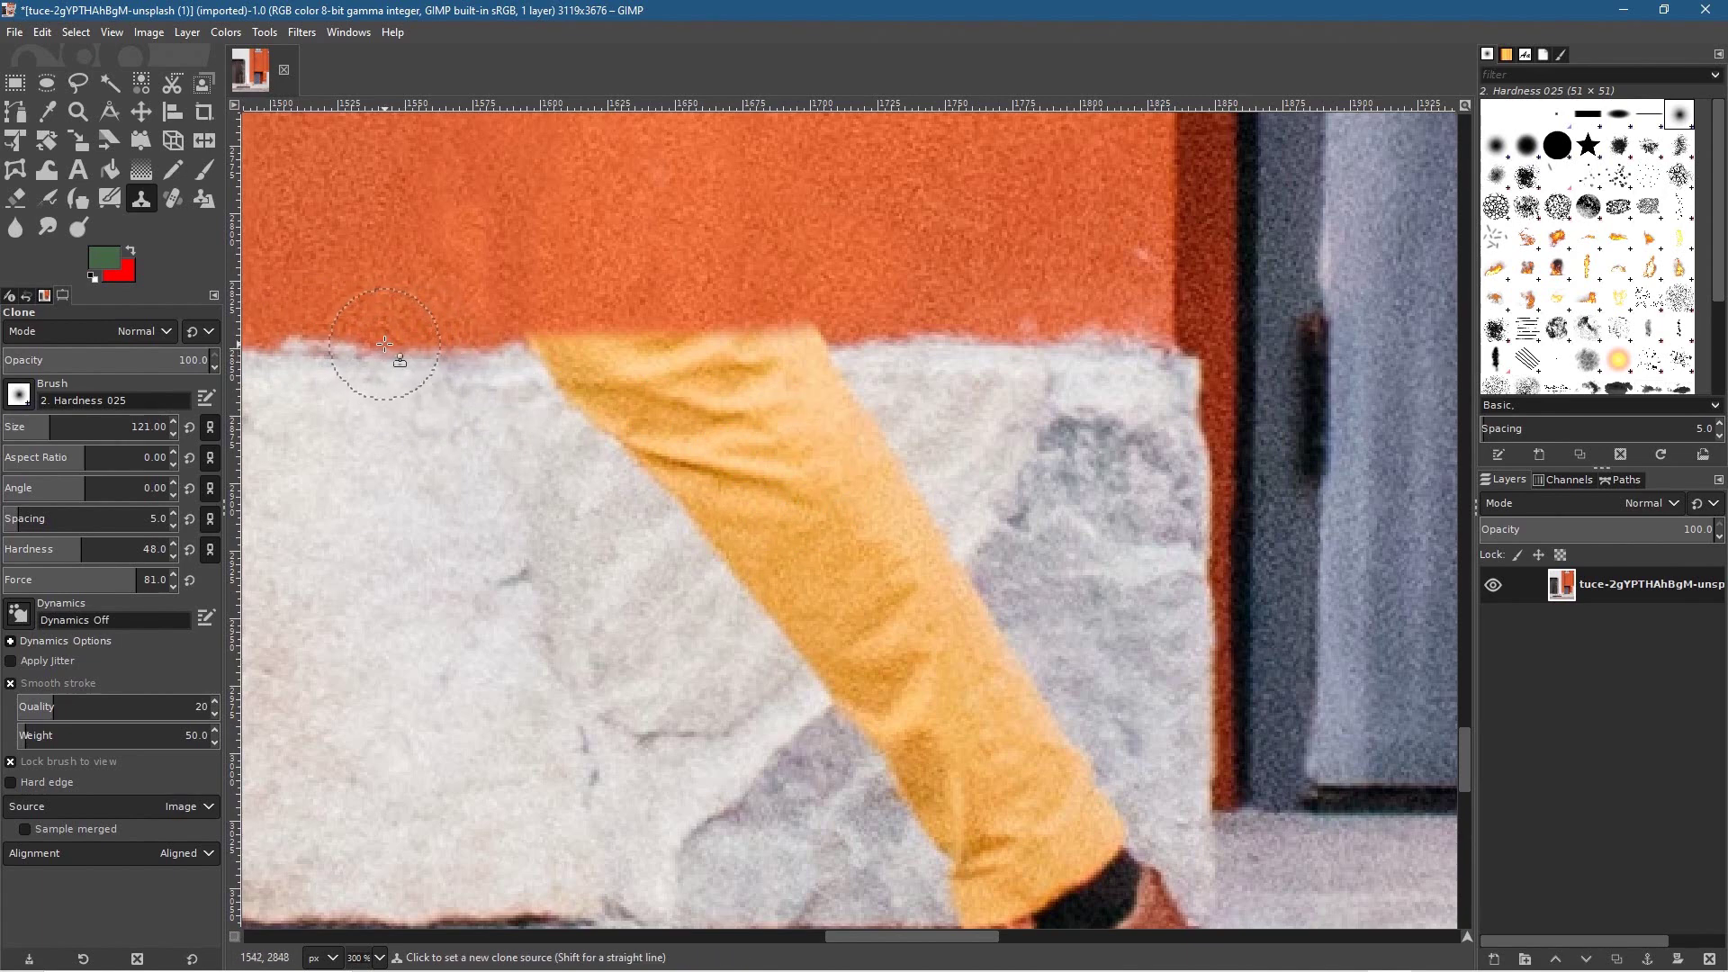
left_click(340, 347, "ctrl")
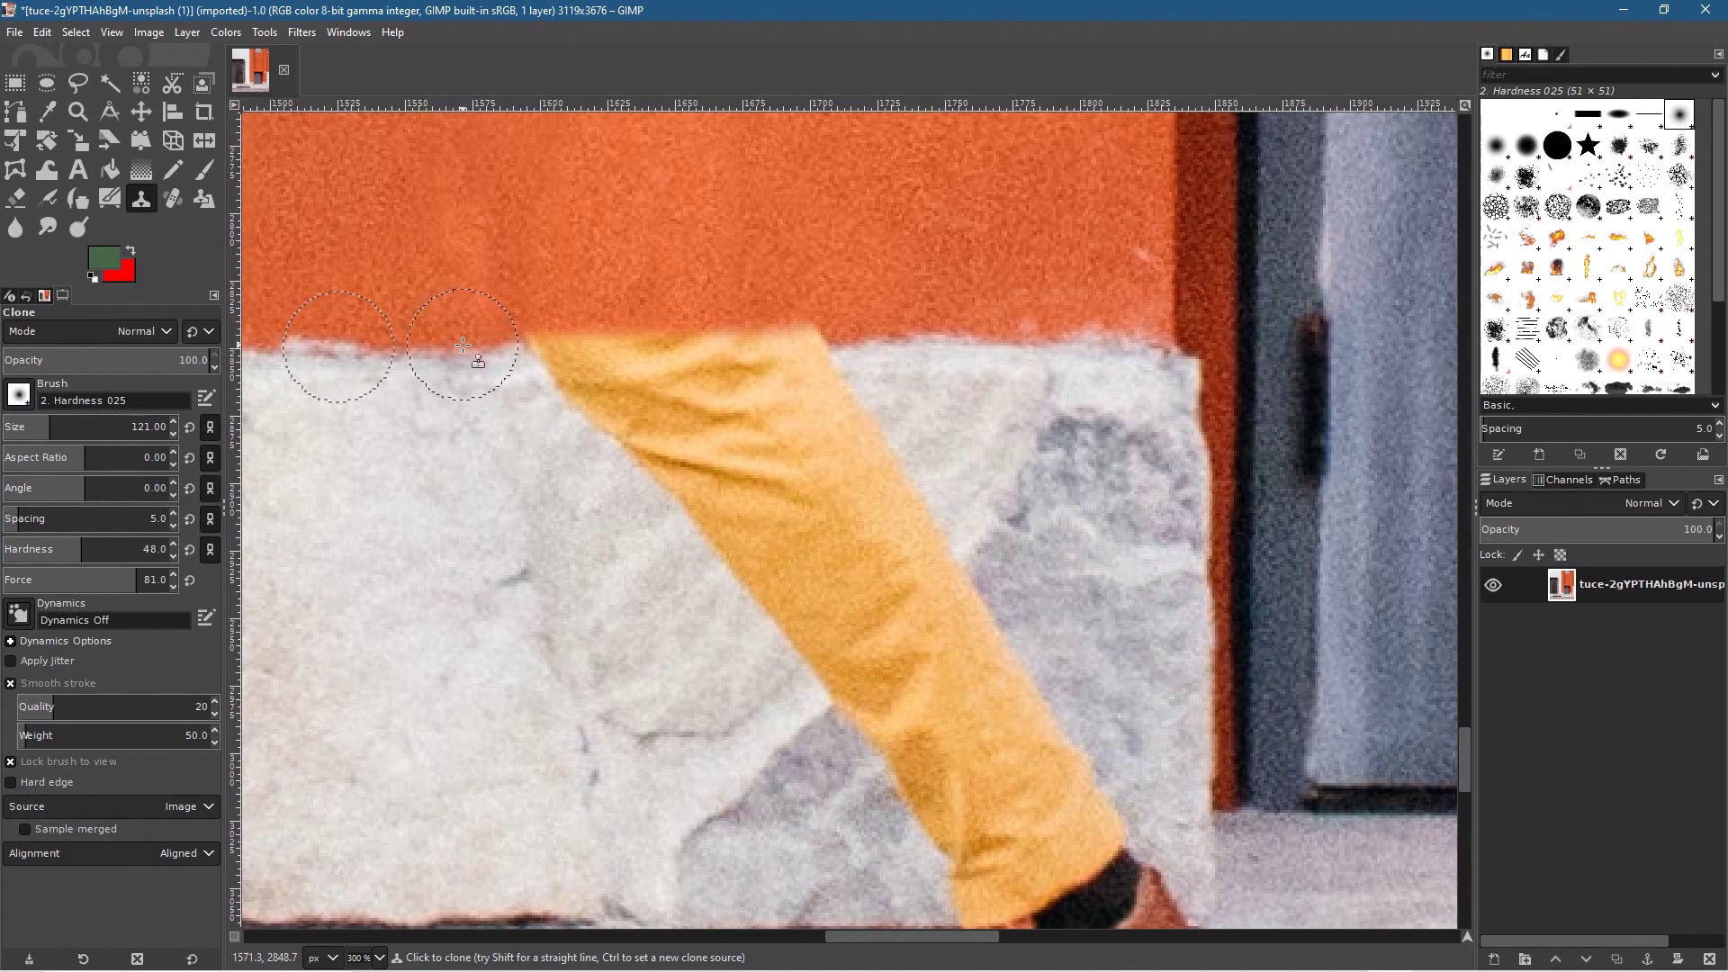
mouse_move(462, 347)
left_mouse_down()
mouse_move(618, 345)
mouse_move(537, 353)
left_mouse_up()
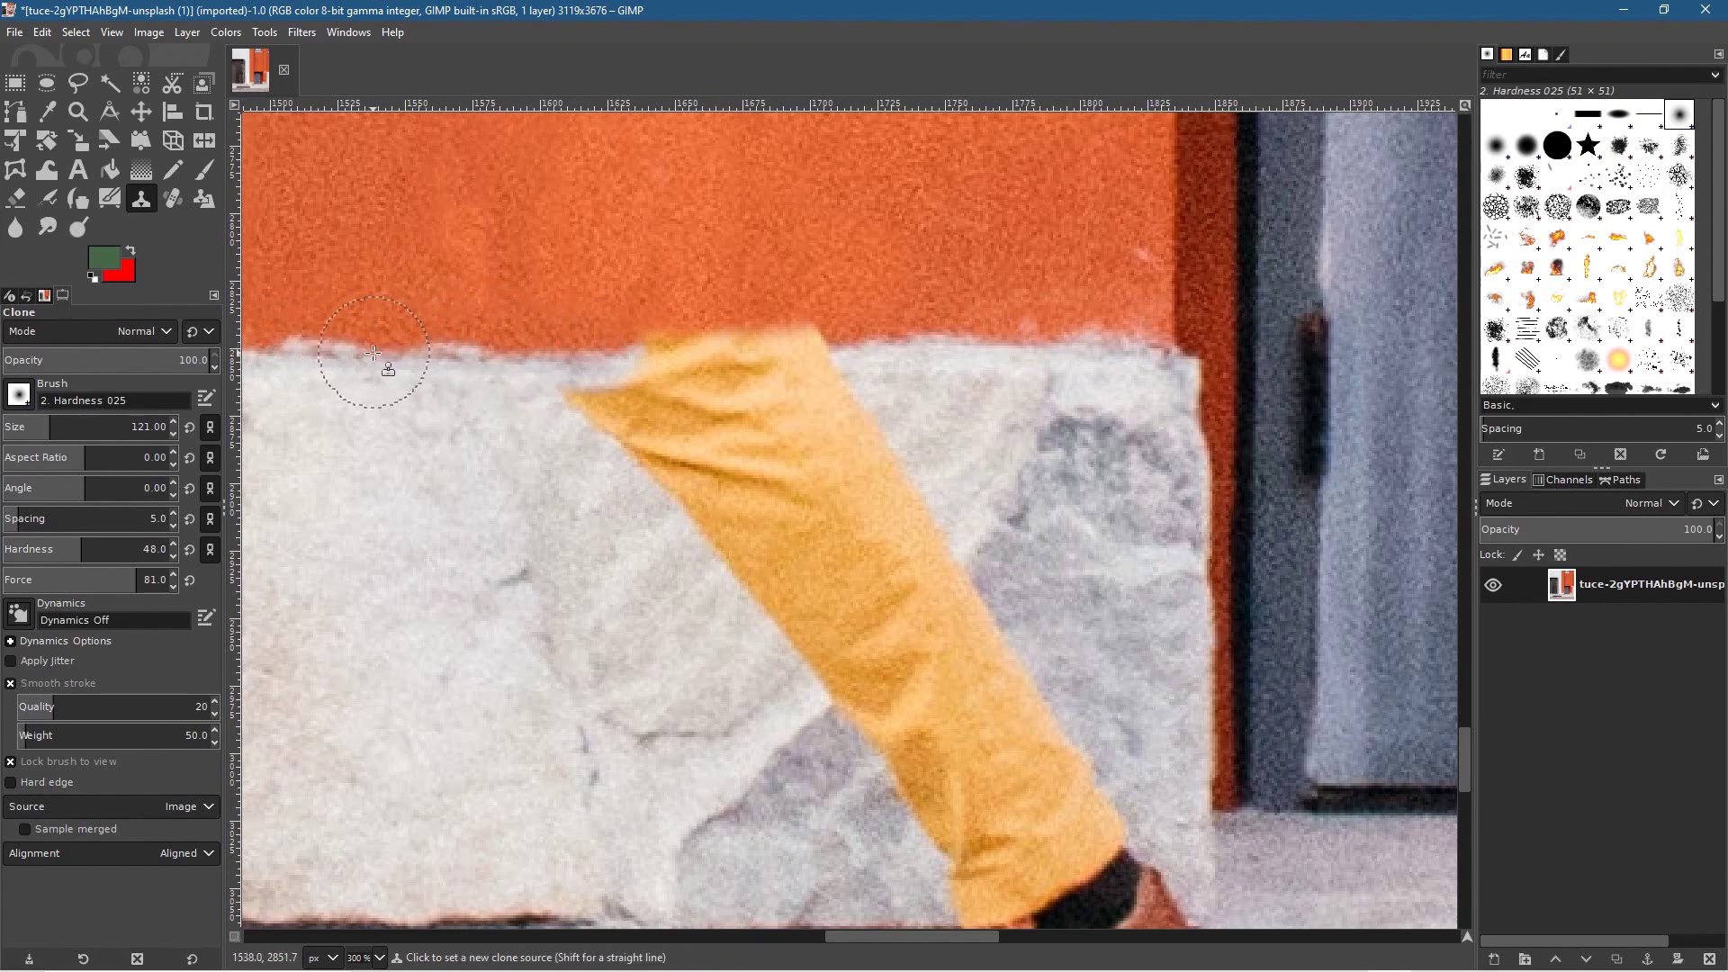
left_click_drag(616, 347, 769, 353)
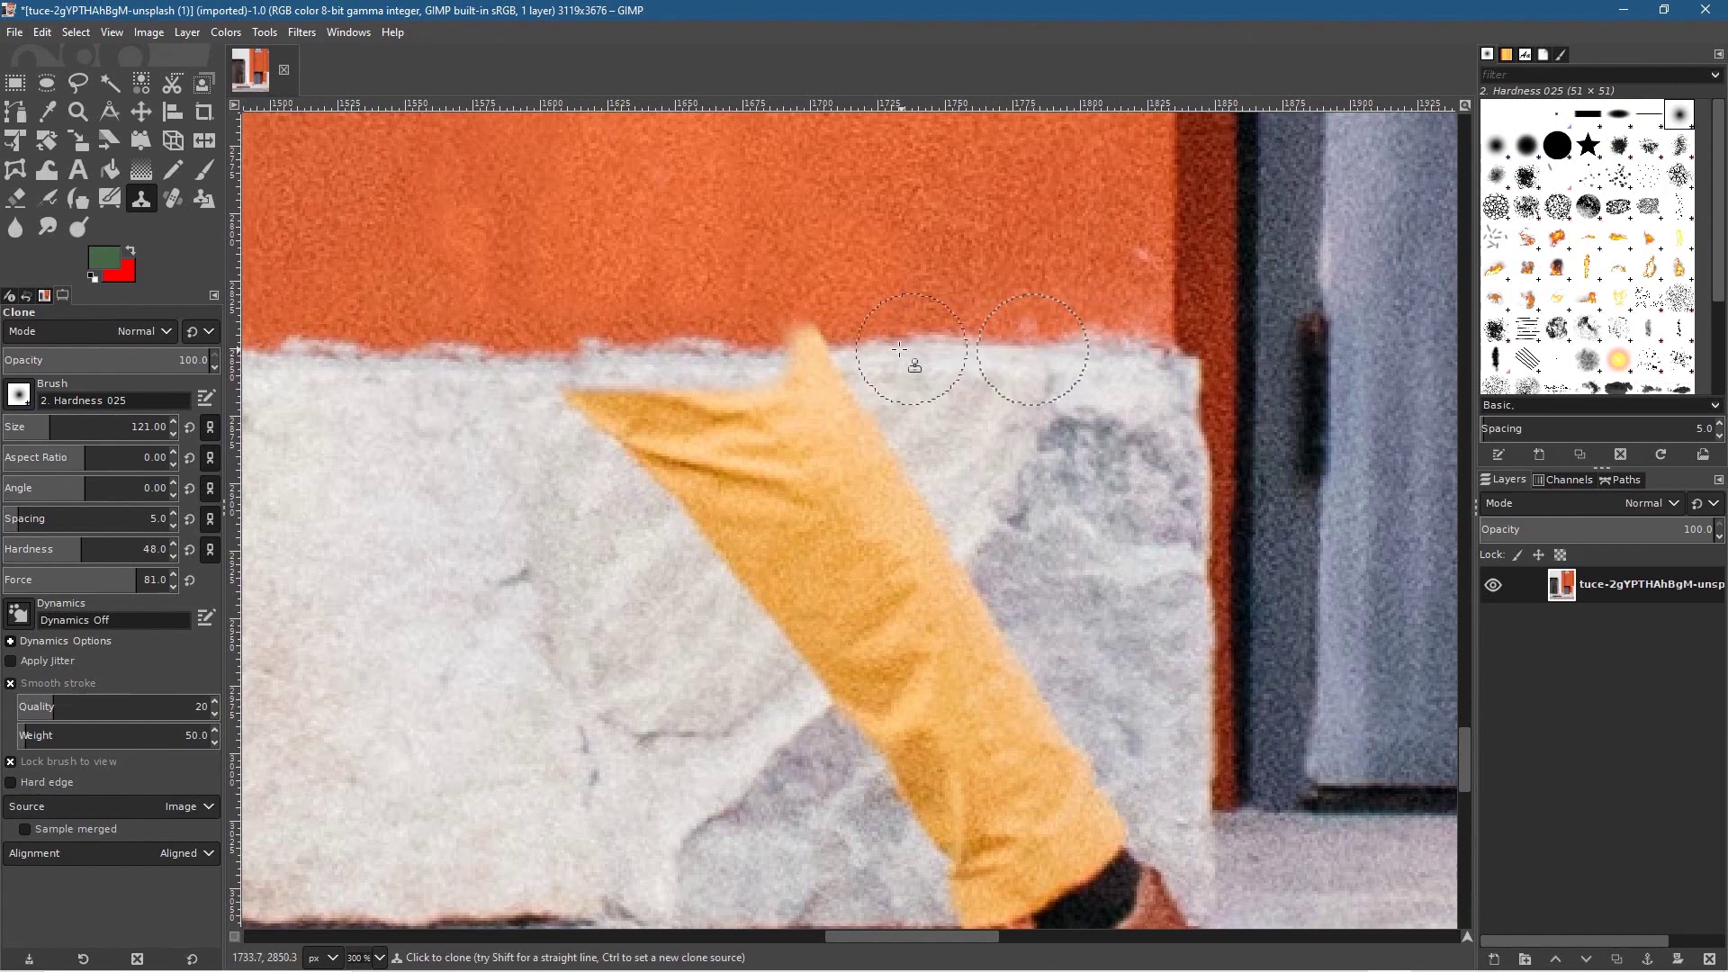
left_click_drag(904, 344, 783, 344)
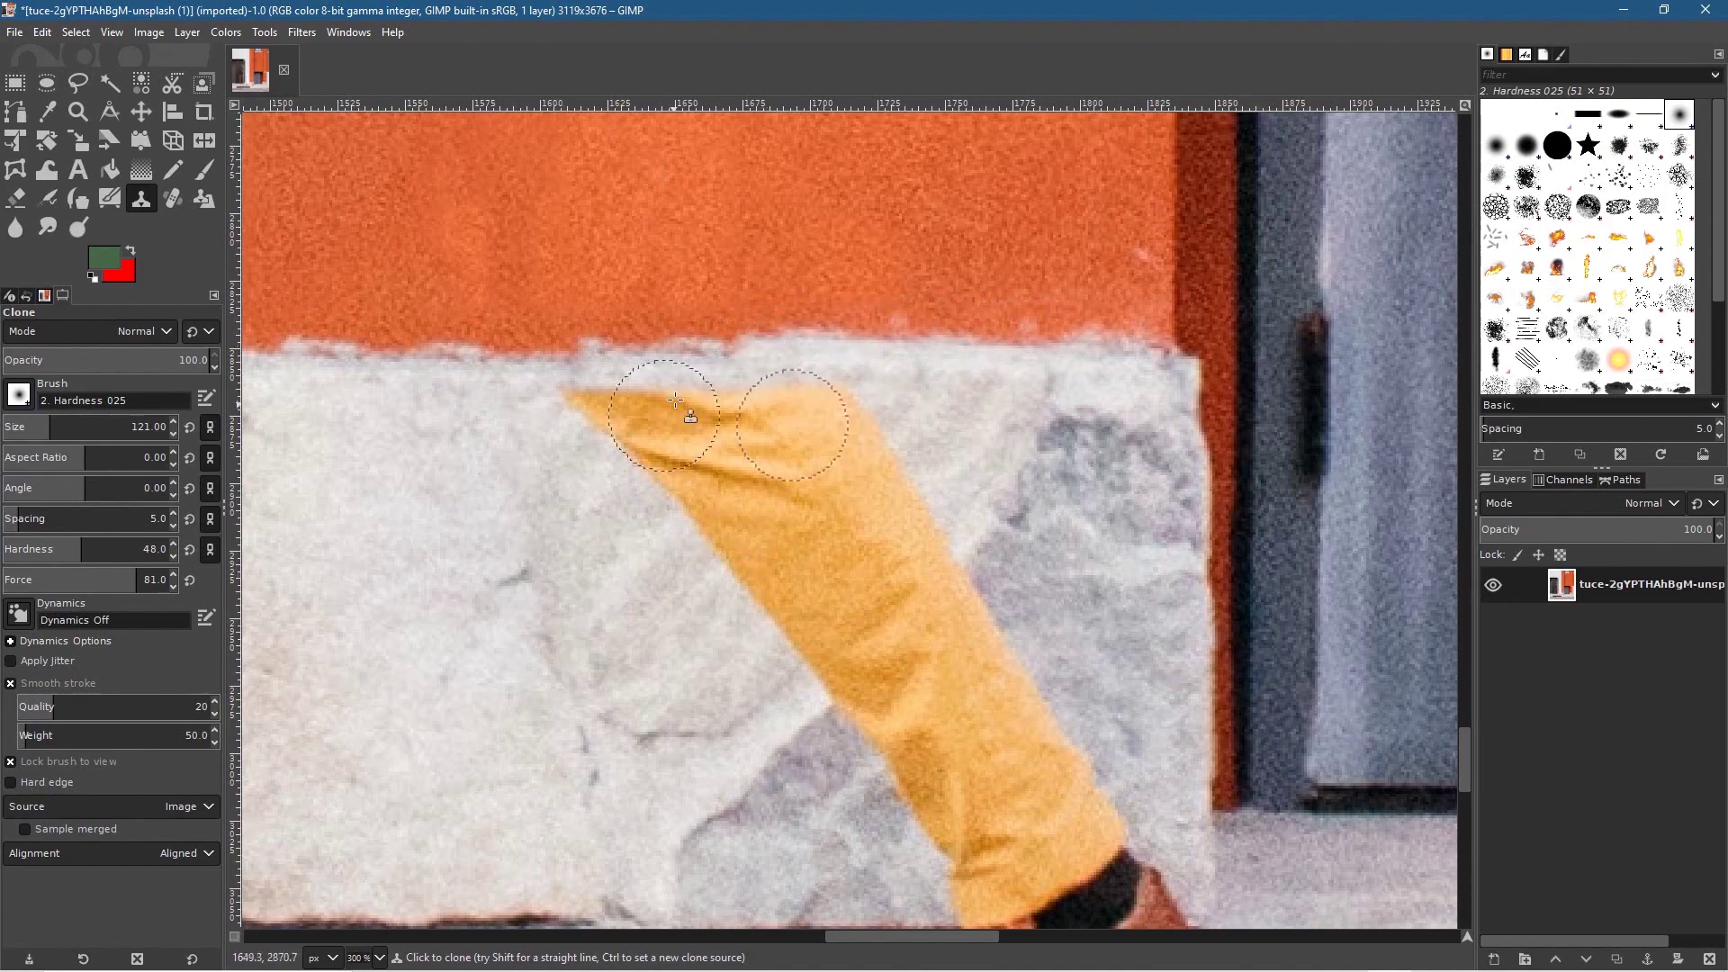
Set the brush size to 176 and clone pale stone over the upper part of the front trouser leg
scroll(571, 586, "down", 4, "ctrl")
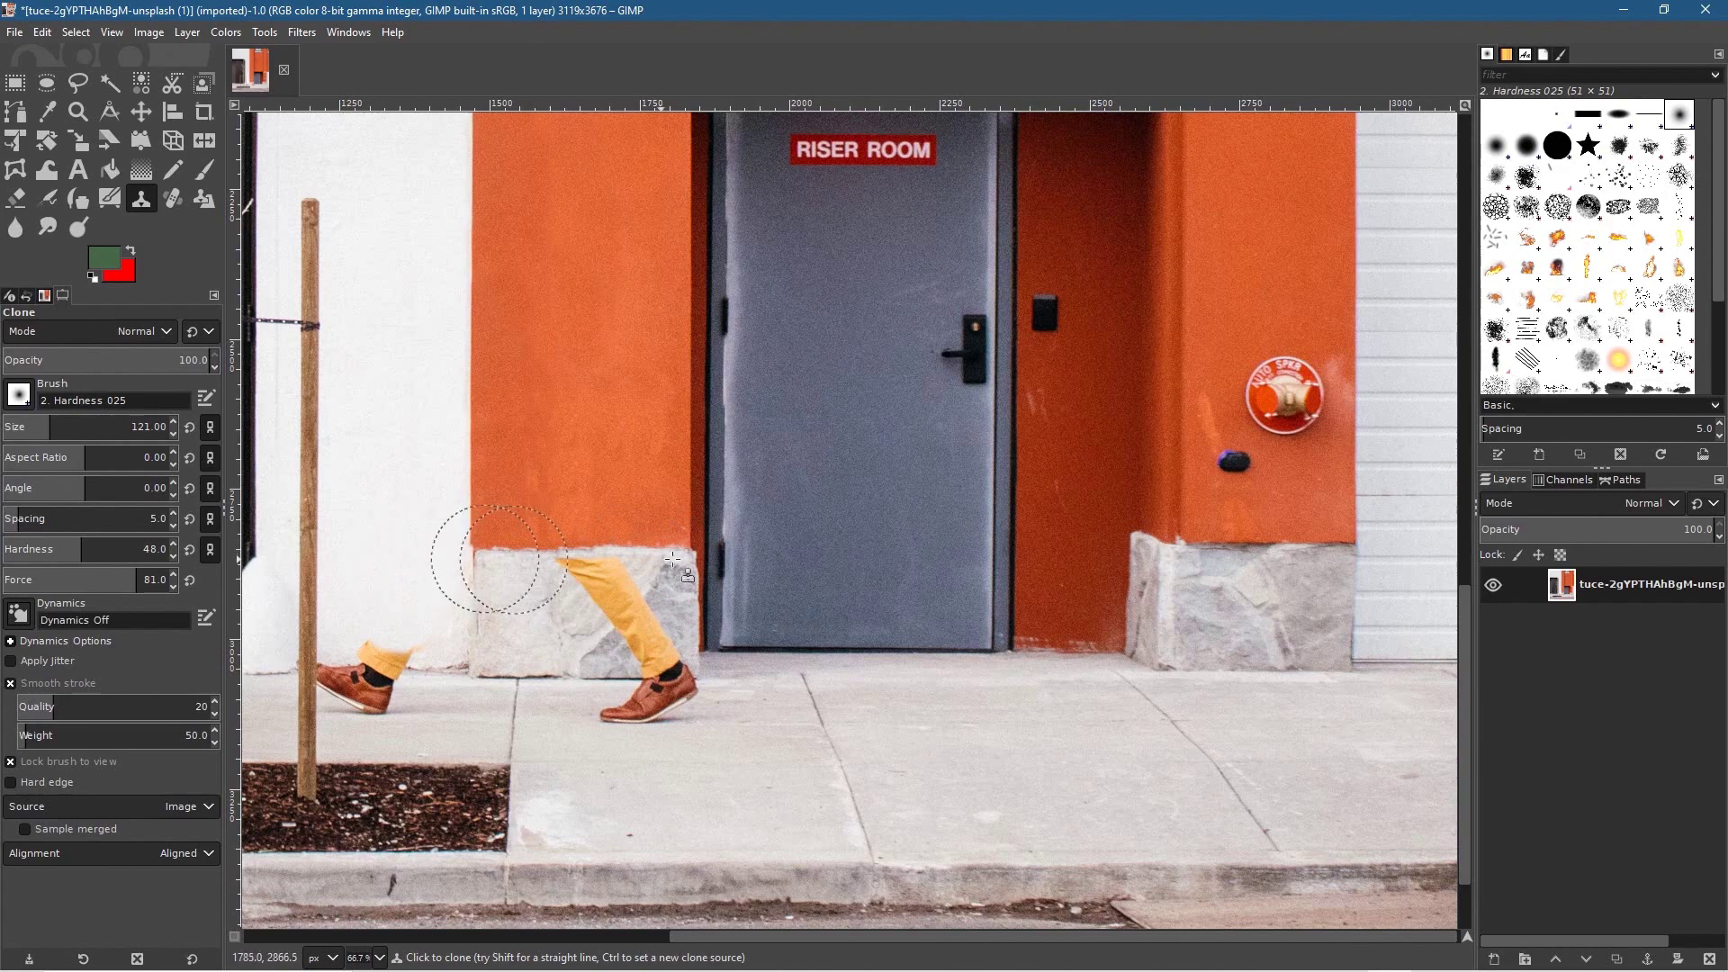
scroll(639, 594, "up", 3, "ctrl")
scroll(681, 497, "up", 4, "ctrl")
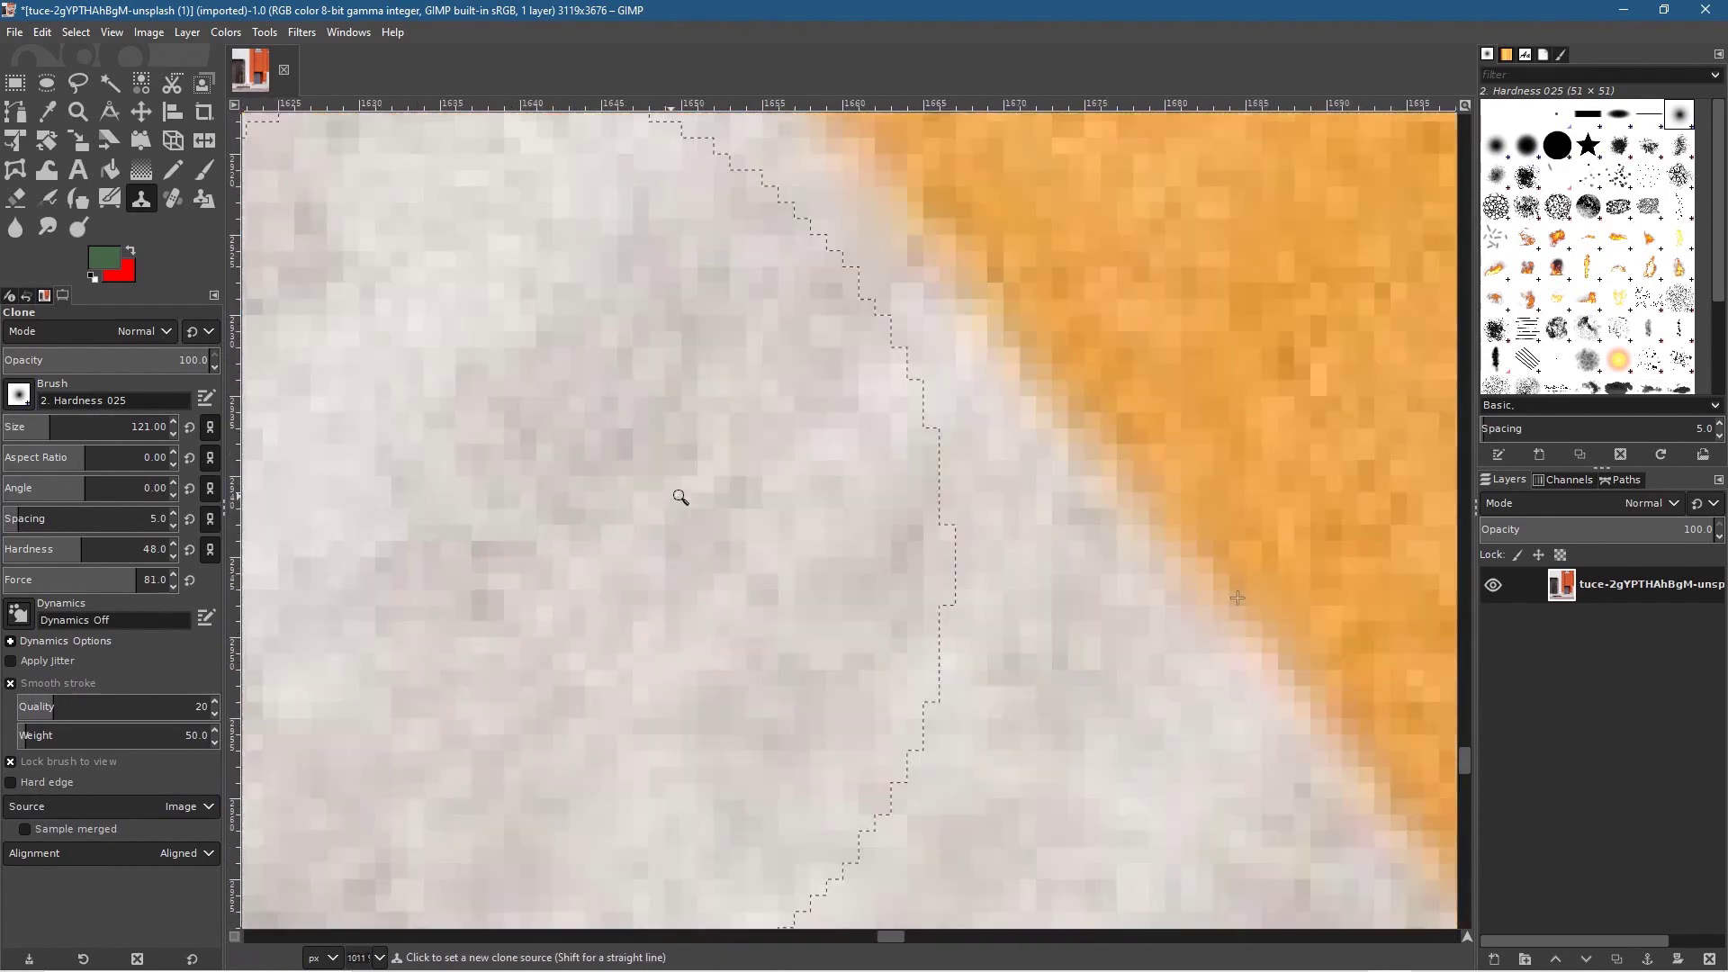
scroll(680, 497, "up", 1, "ctrl")
scroll(711, 531, "down", 4, "ctrl")
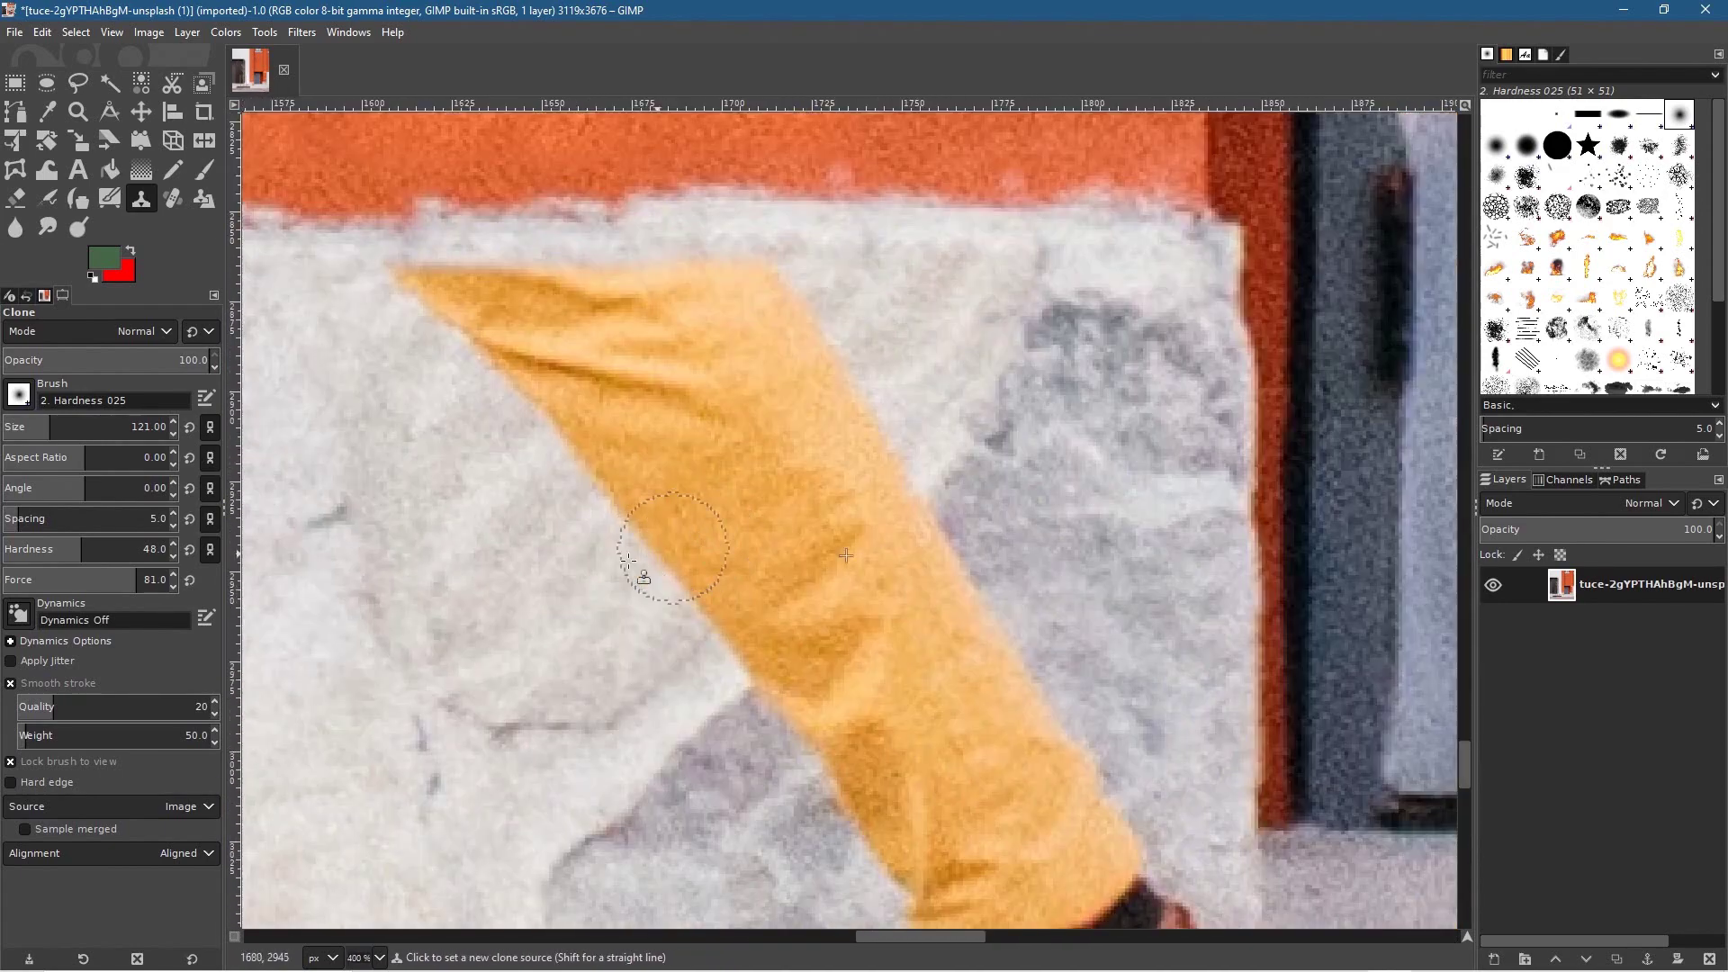
left_click_drag(393, 535, 548, 617)
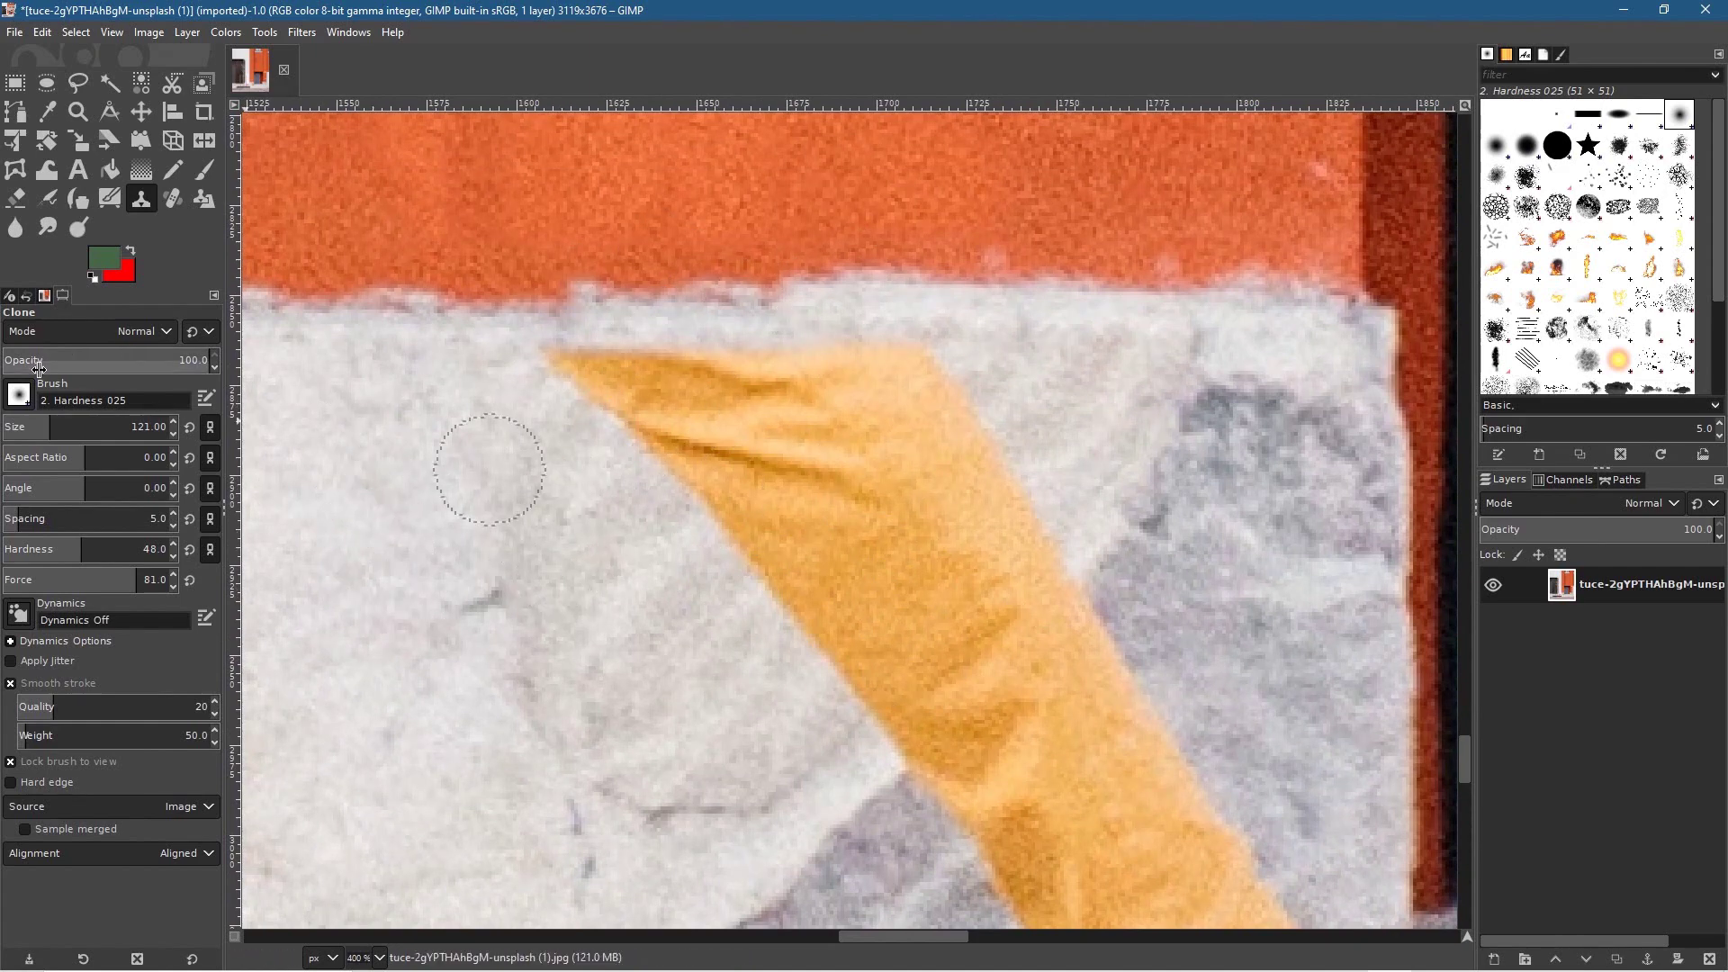
left_click_drag(60, 427, 63, 427)
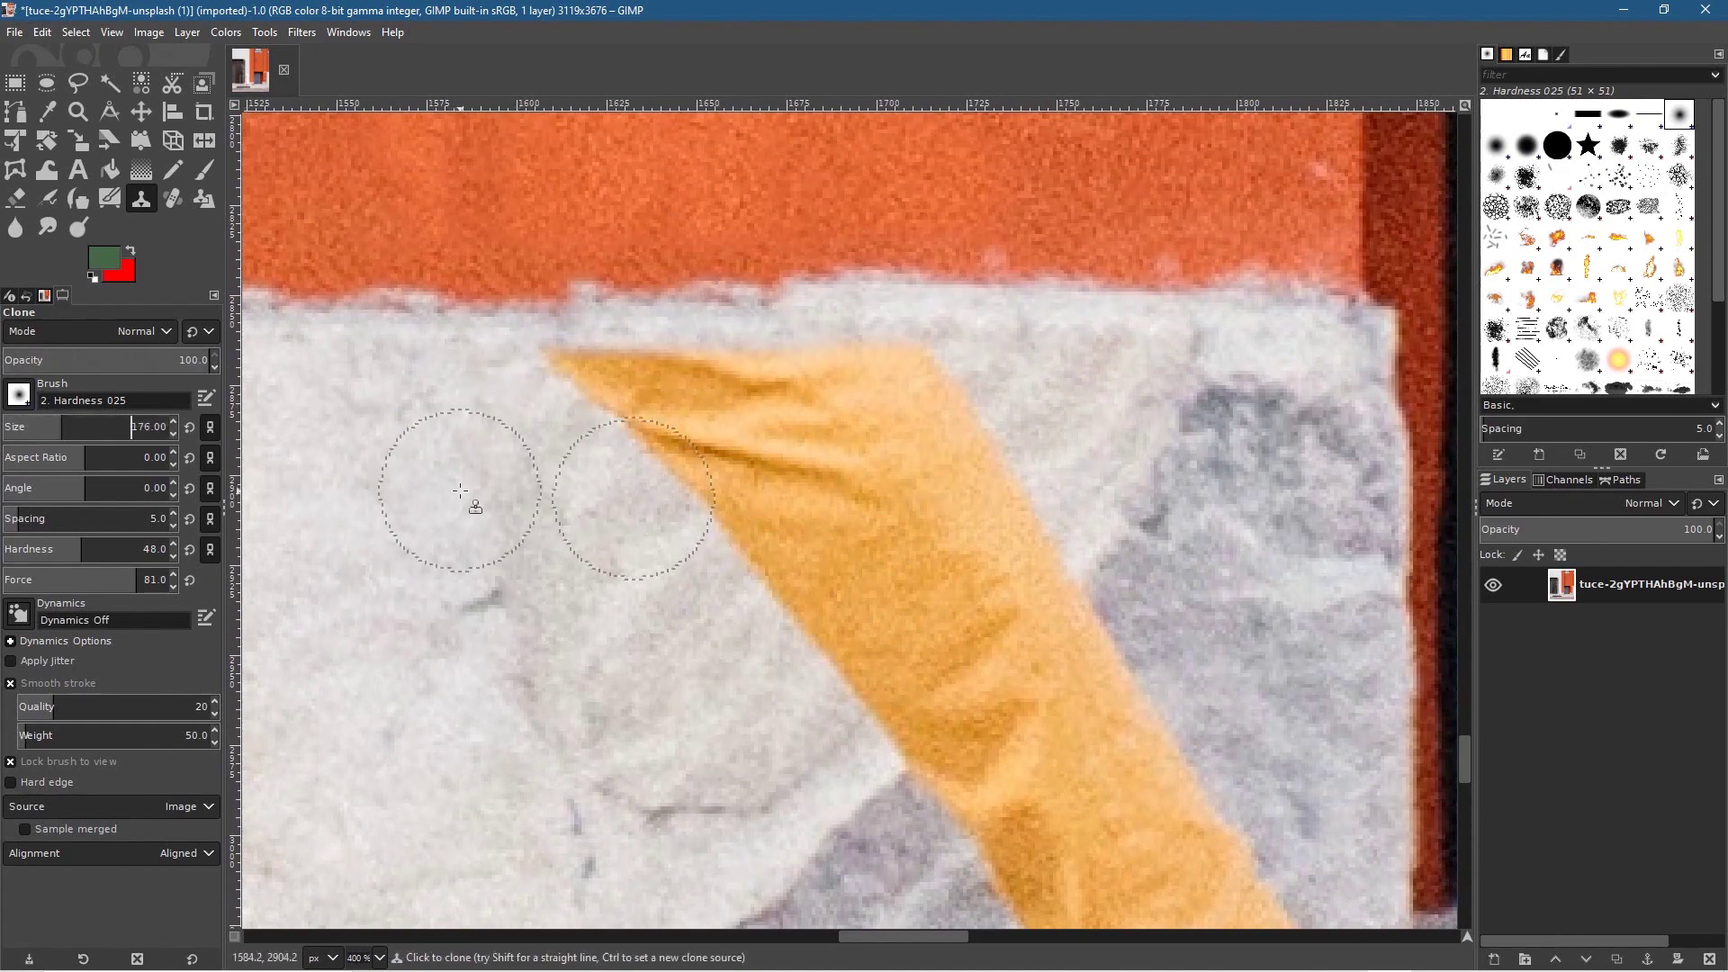
left_click(360, 422, "ctrl")
mouse_move(589, 417)
left_mouse_down()
mouse_move(674, 399)
mouse_move(711, 442)
mouse_move(646, 395)
mouse_move(706, 406)
mouse_move(646, 441)
mouse_move(793, 408)
mouse_move(600, 436)
mouse_move(763, 409)
mouse_move(778, 446)
mouse_move(742, 453)
mouse_move(731, 535)
mouse_move(783, 549)
mouse_move(748, 570)
mouse_move(740, 528)
mouse_move(804, 541)
mouse_move(769, 462)
mouse_move(812, 460)
mouse_move(756, 435)
mouse_move(789, 385)
mouse_move(851, 413)
mouse_move(917, 395)
mouse_move(932, 426)
mouse_move(888, 446)
mouse_move(842, 512)
mouse_move(890, 510)
mouse_move(952, 458)
mouse_move(988, 472)
mouse_move(855, 569)
mouse_move(831, 624)
mouse_move(952, 601)
mouse_move(1004, 557)
mouse_move(1005, 543)
mouse_move(828, 705)
left_mouse_up()
mouse_move(1140, 645)
left_mouse_down()
mouse_move(996, 450)
mouse_move(970, 358)
left_mouse_up()
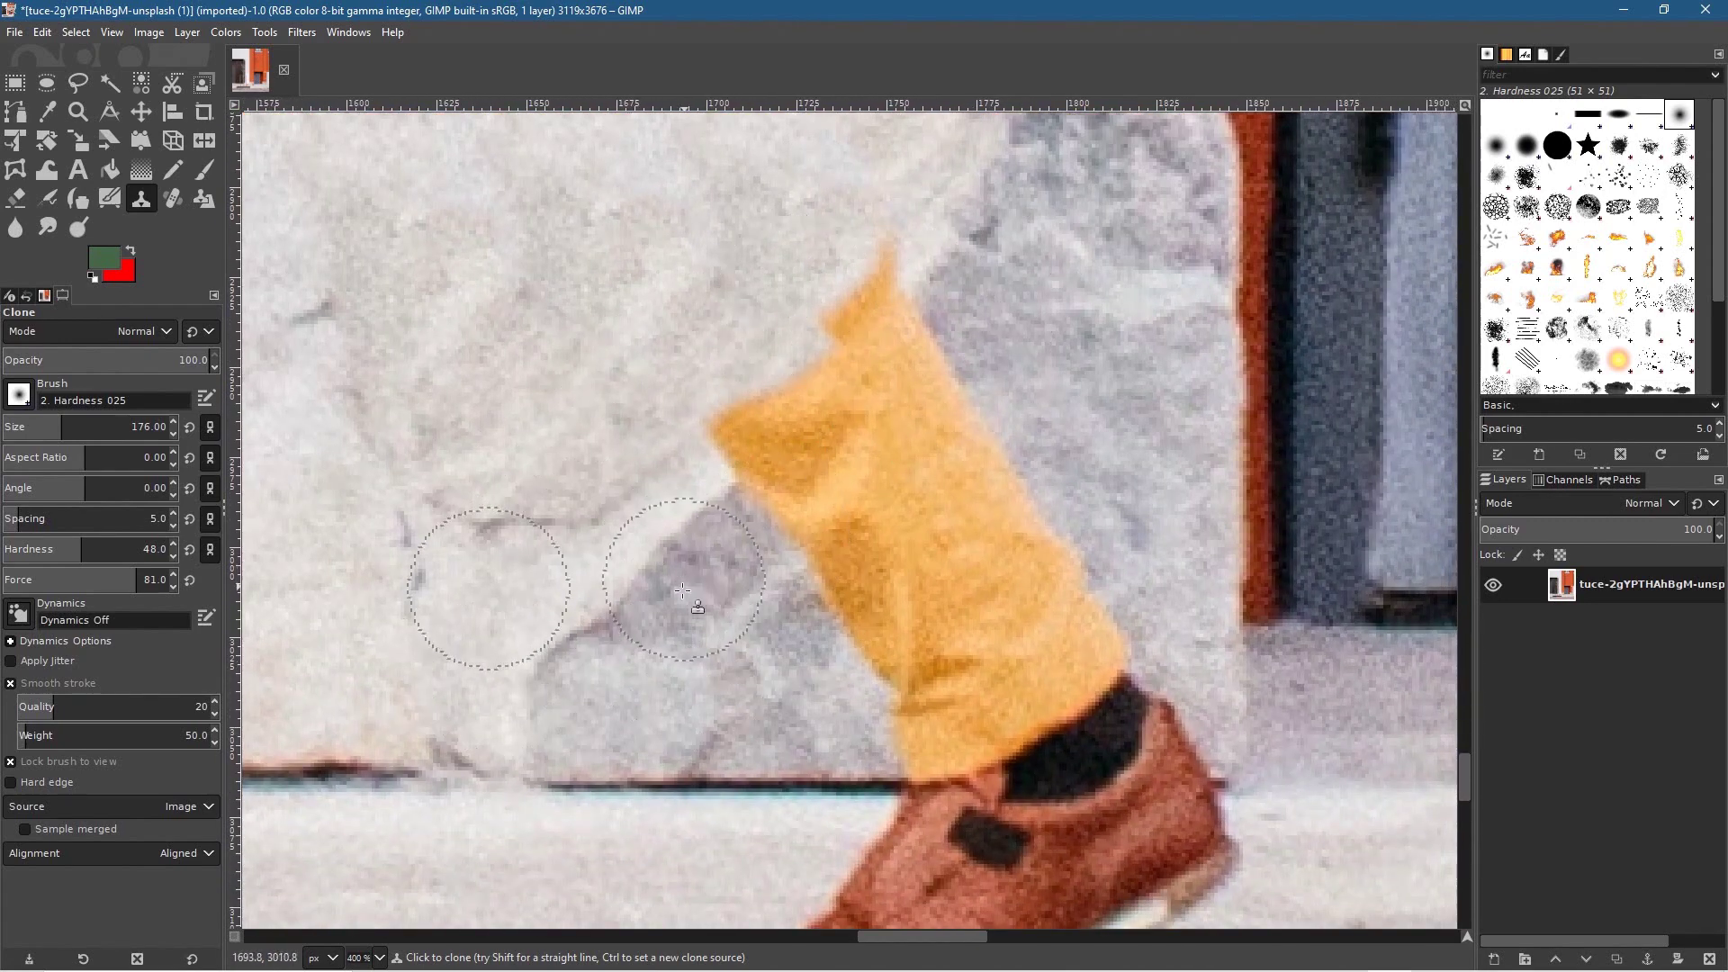
Clone the diagonal edge of the grey stone up across the trouser leg and touch up the pale stone beside it
left_click(621, 608, "ctrl")
mouse_move(747, 463)
left_mouse_down()
mouse_move(733, 437)
mouse_move(855, 324)
mouse_move(747, 396)
mouse_move(677, 552)
mouse_move(733, 374)
mouse_move(862, 323)
mouse_move(877, 270)
mouse_move(815, 311)
mouse_move(747, 432)
mouse_move(710, 416)
left_mouse_up()
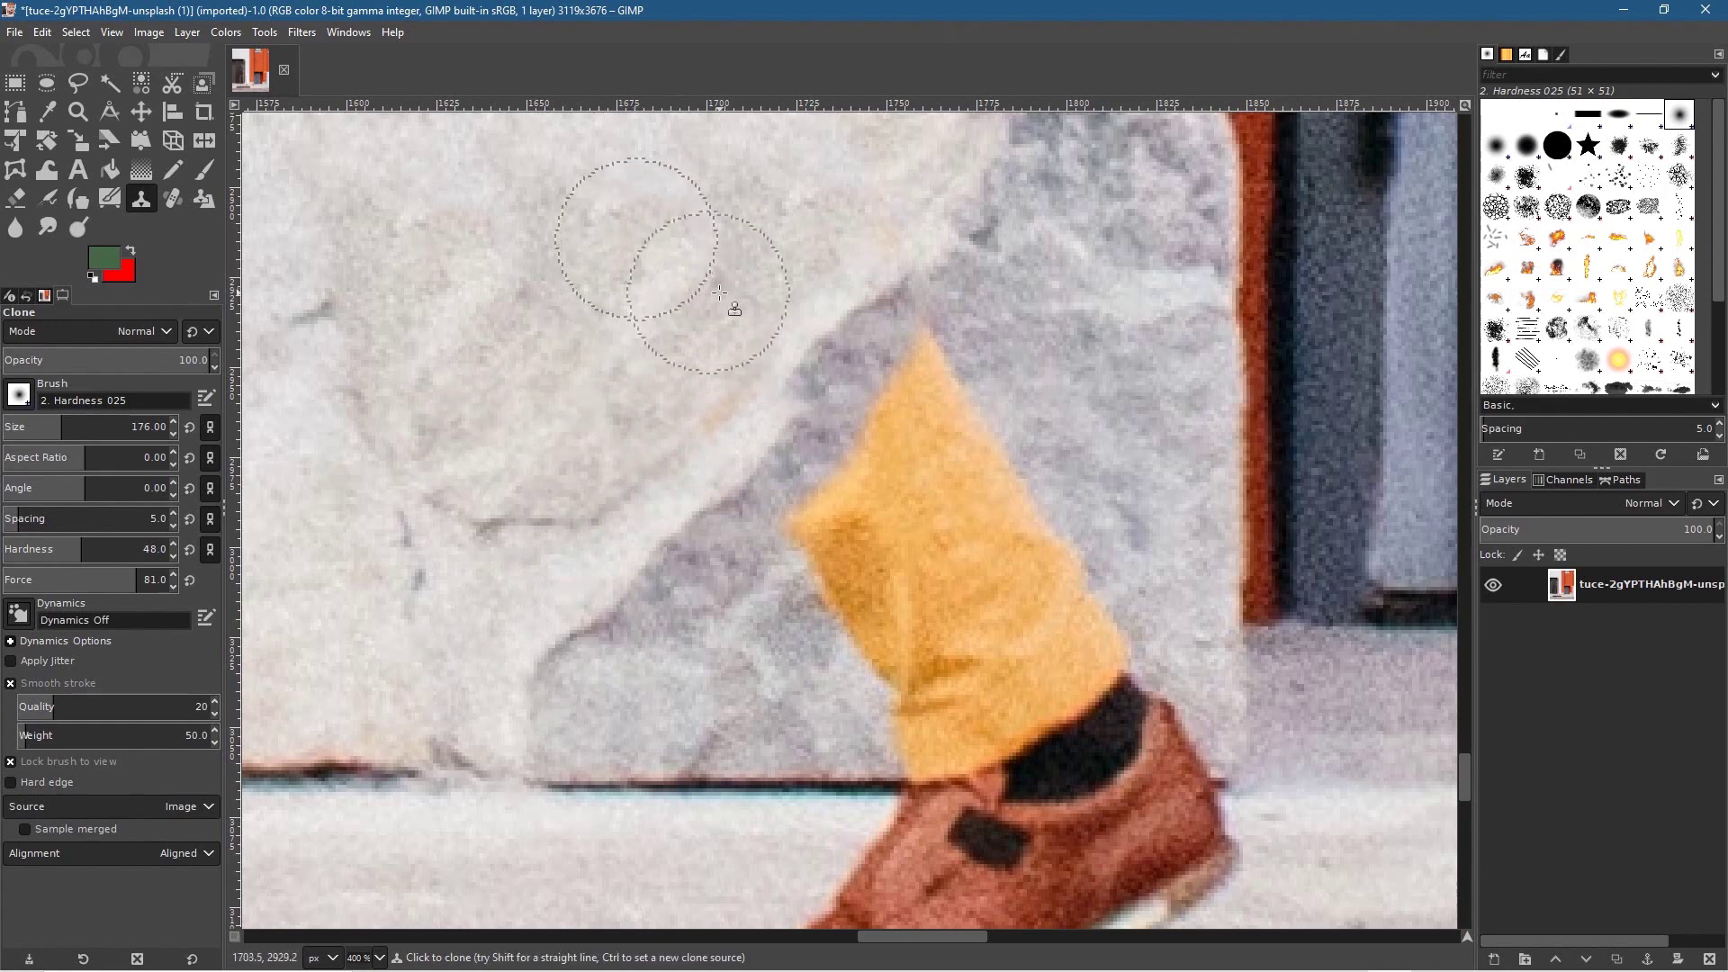
left_click(457, 227, "ctrl")
mouse_move(824, 281)
left_mouse_down()
mouse_move(764, 360)
mouse_move(826, 297)
mouse_move(844, 231)
mouse_move(806, 280)
left_mouse_up()
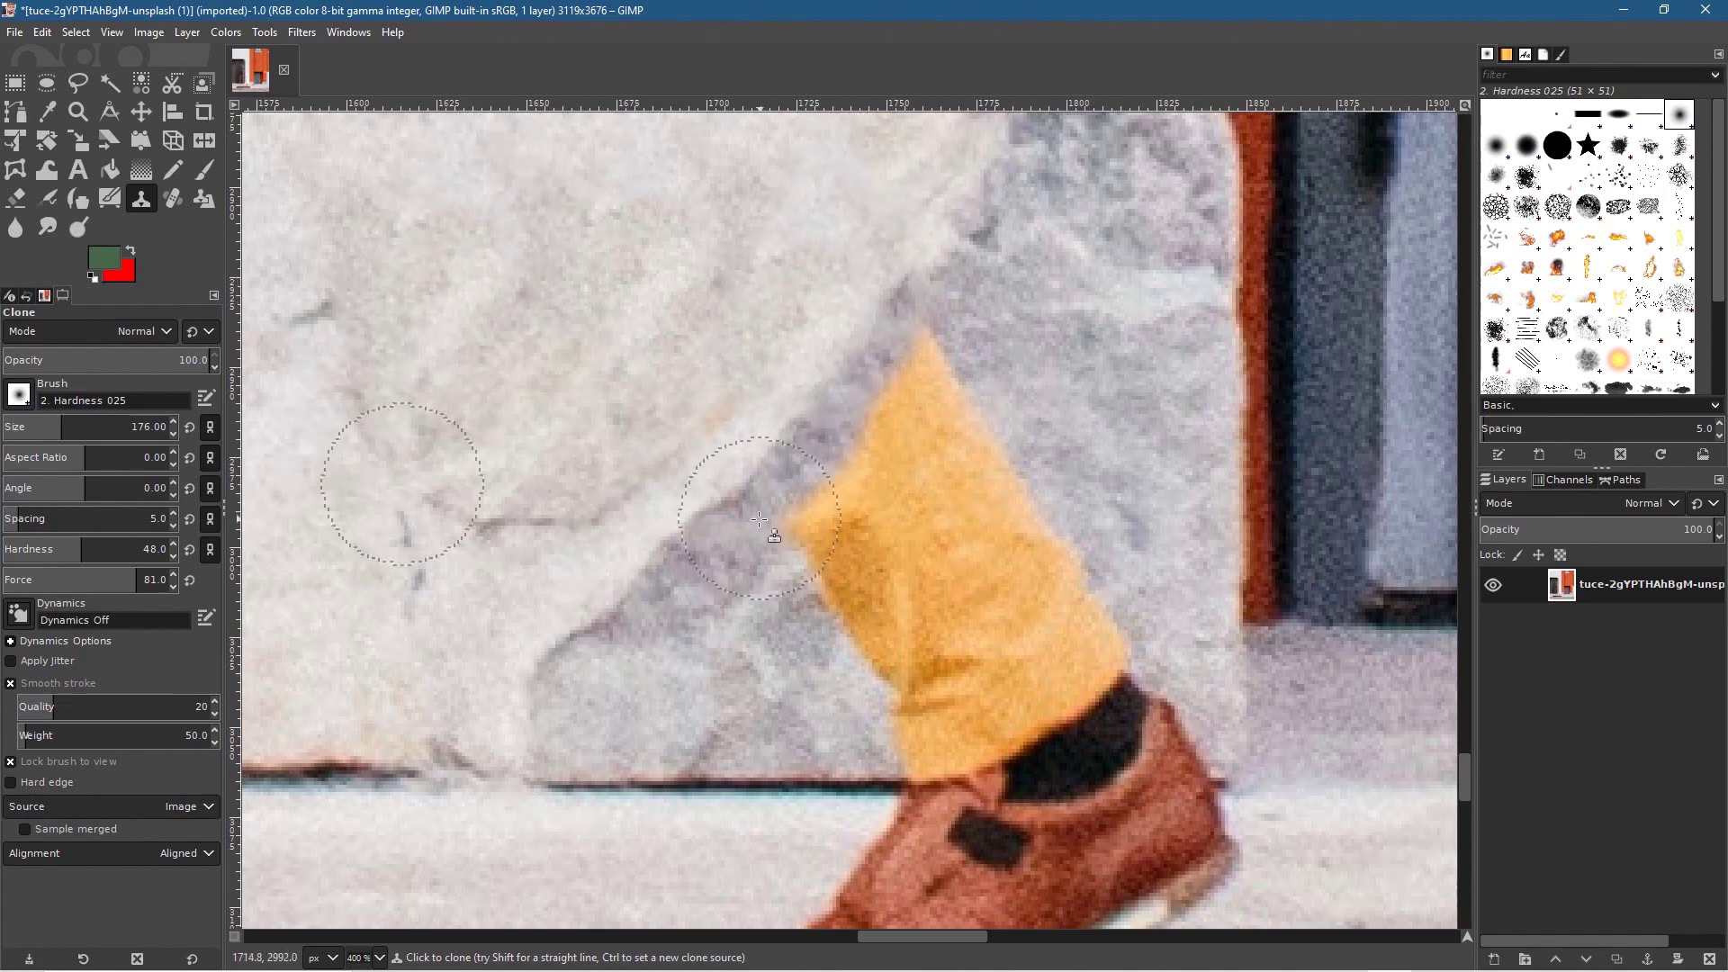
Clone grey stone over the front shin down towards the cuff, and pale stone over the leftover orange smudge
left_click(1123, 314, "ctrl")
mouse_move(1053, 353)
left_mouse_down()
mouse_move(951, 416)
mouse_move(1080, 472)
mouse_move(996, 501)
mouse_move(926, 459)
mouse_move(918, 475)
mouse_move(976, 412)
mouse_move(891, 455)
mouse_move(833, 539)
mouse_move(817, 510)
left_mouse_up()
left_click(1051, 318, "ctrl")
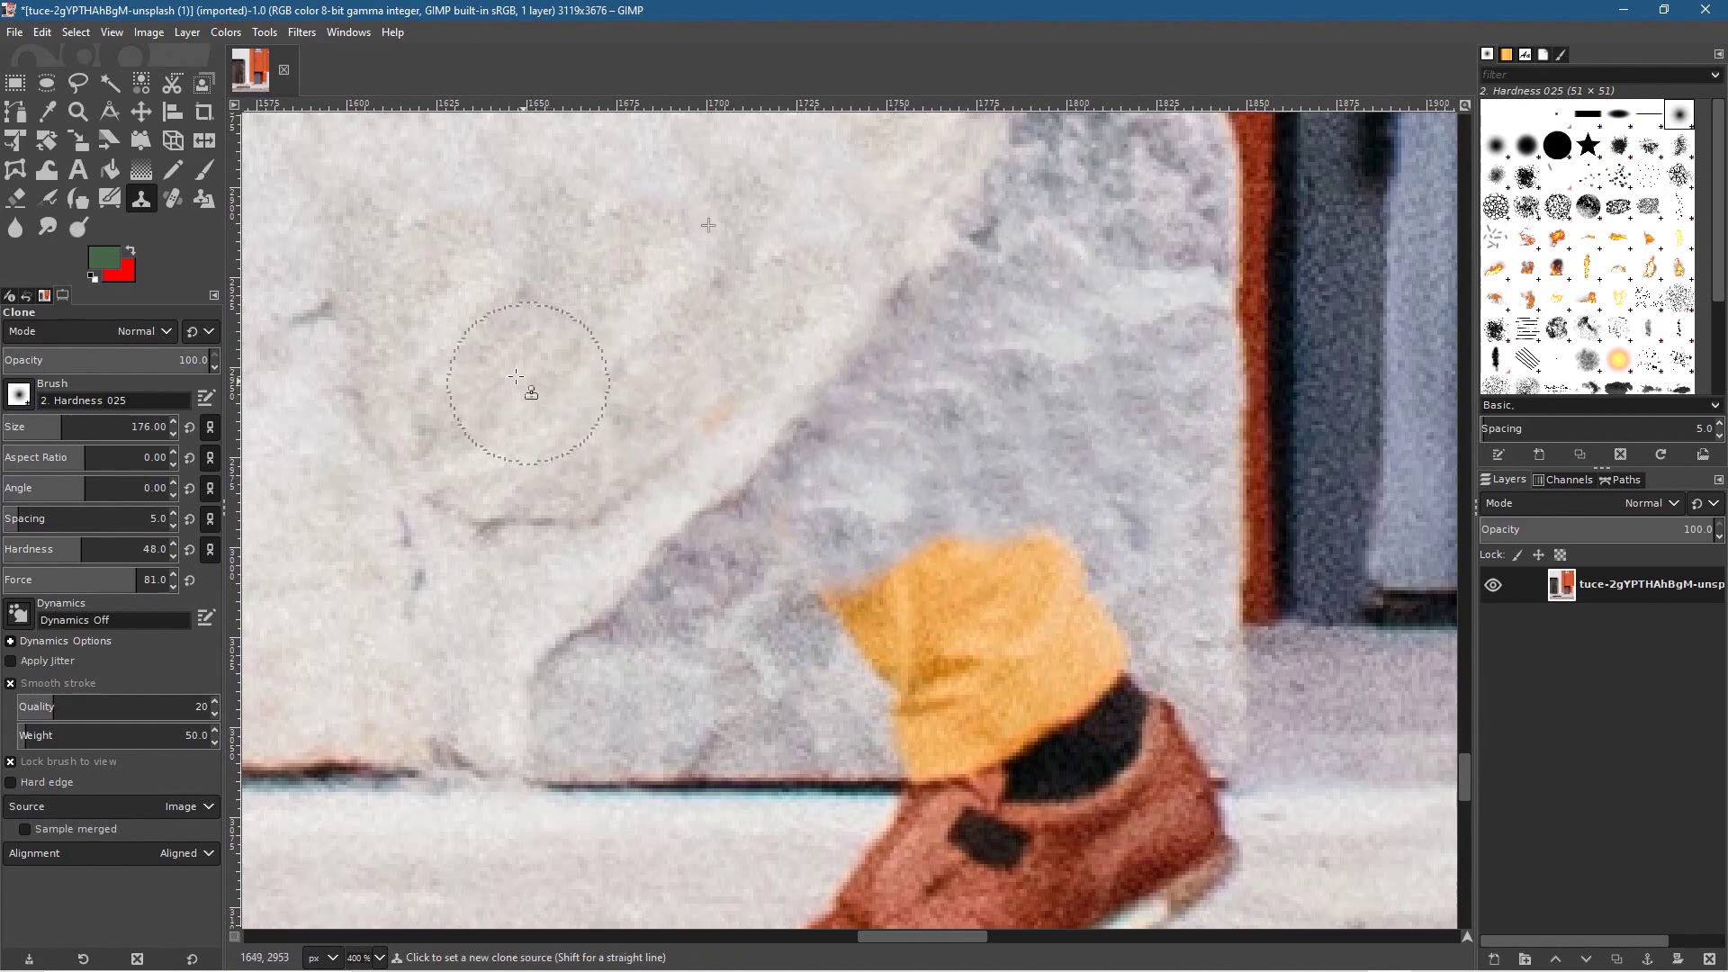
left_click(477, 295, "ctrl")
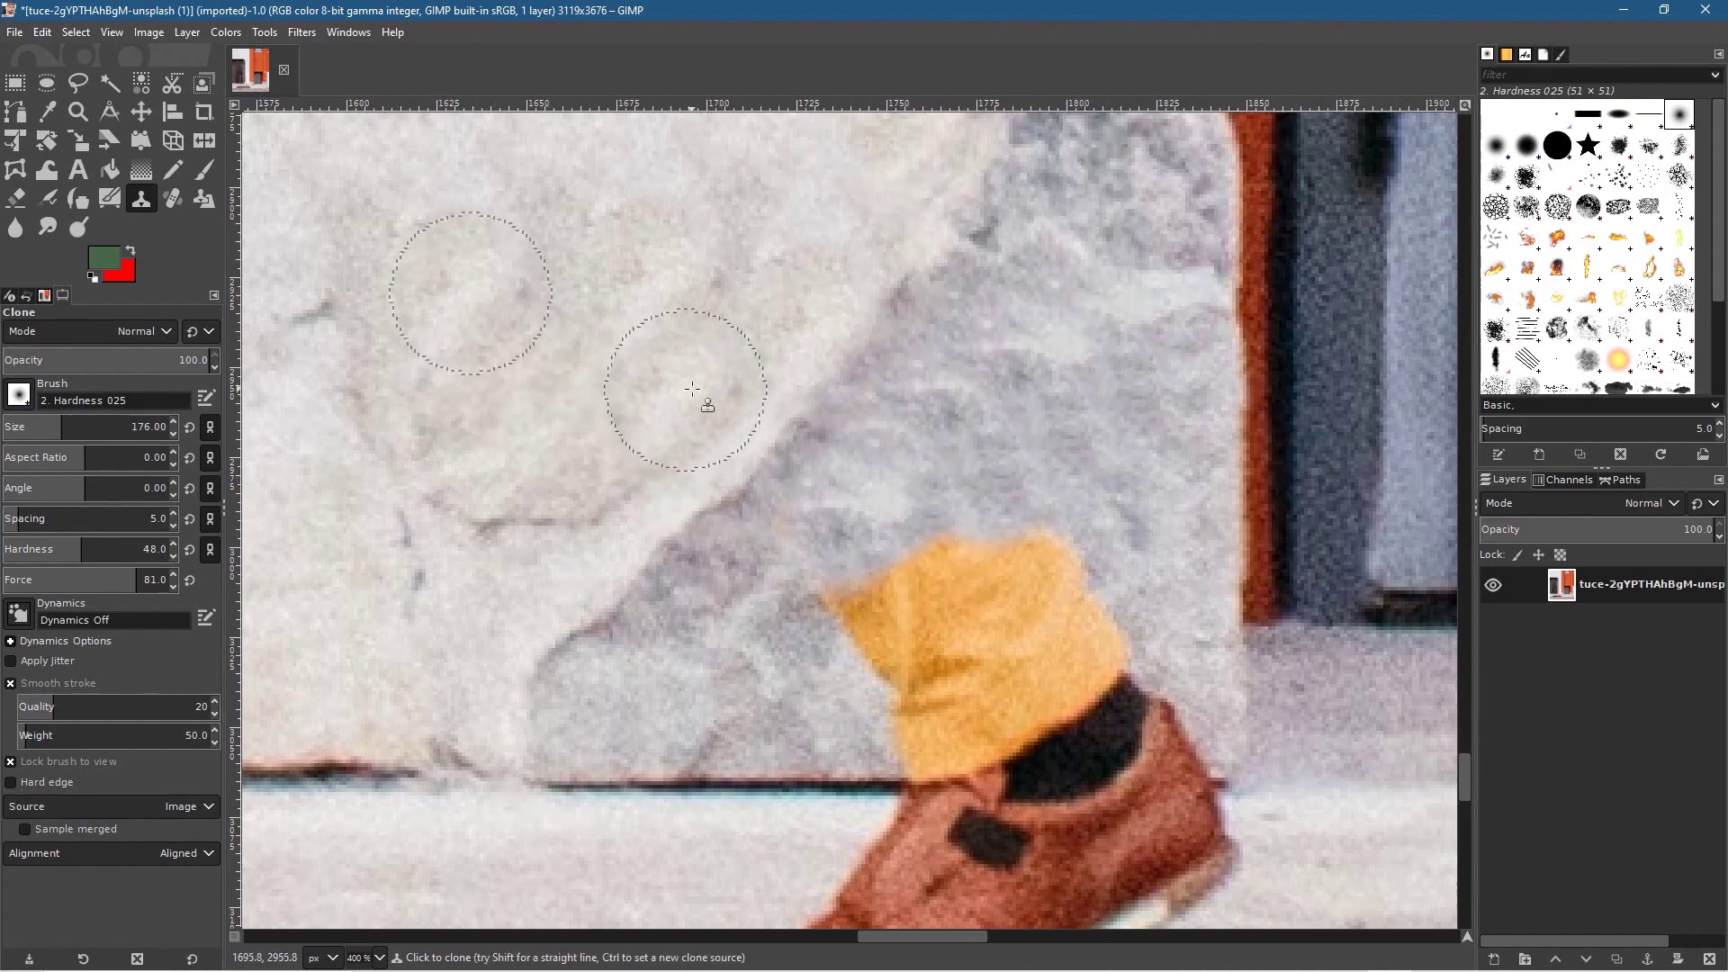
Clone sampled grey stone over the top edge of the yellow trouser cuff on the front leg
scroll(720, 441, "up", 3)
scroll(729, 454, "up", 3)
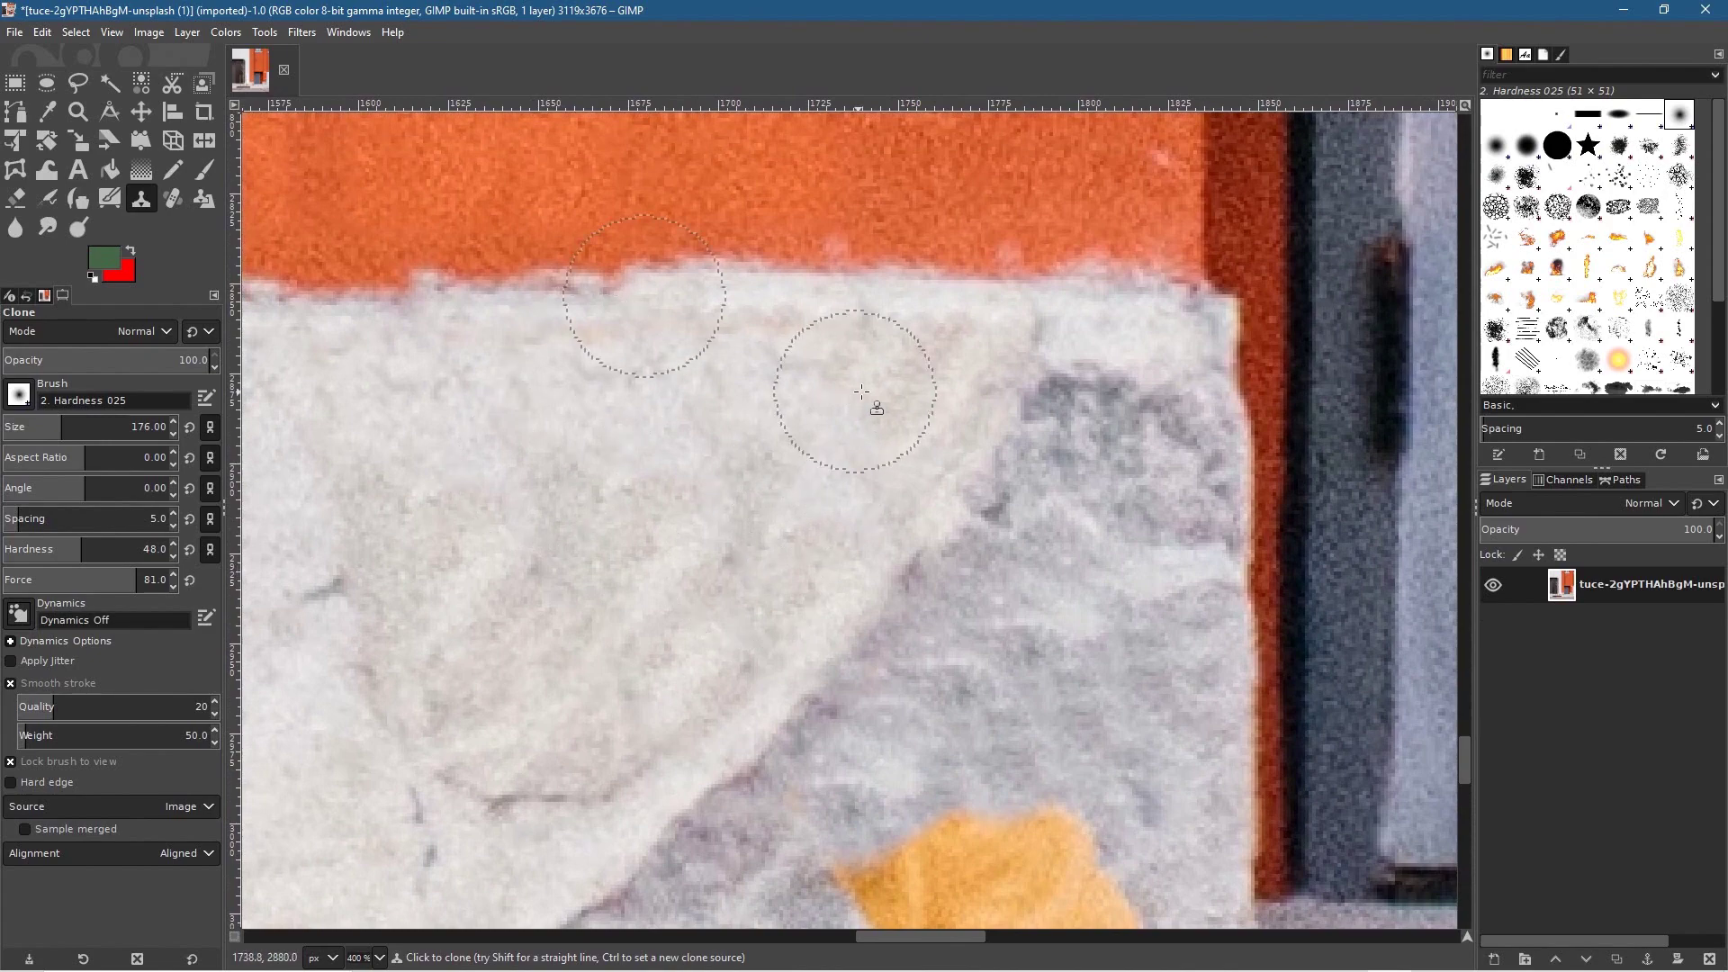
scroll(768, 575, "down", 2)
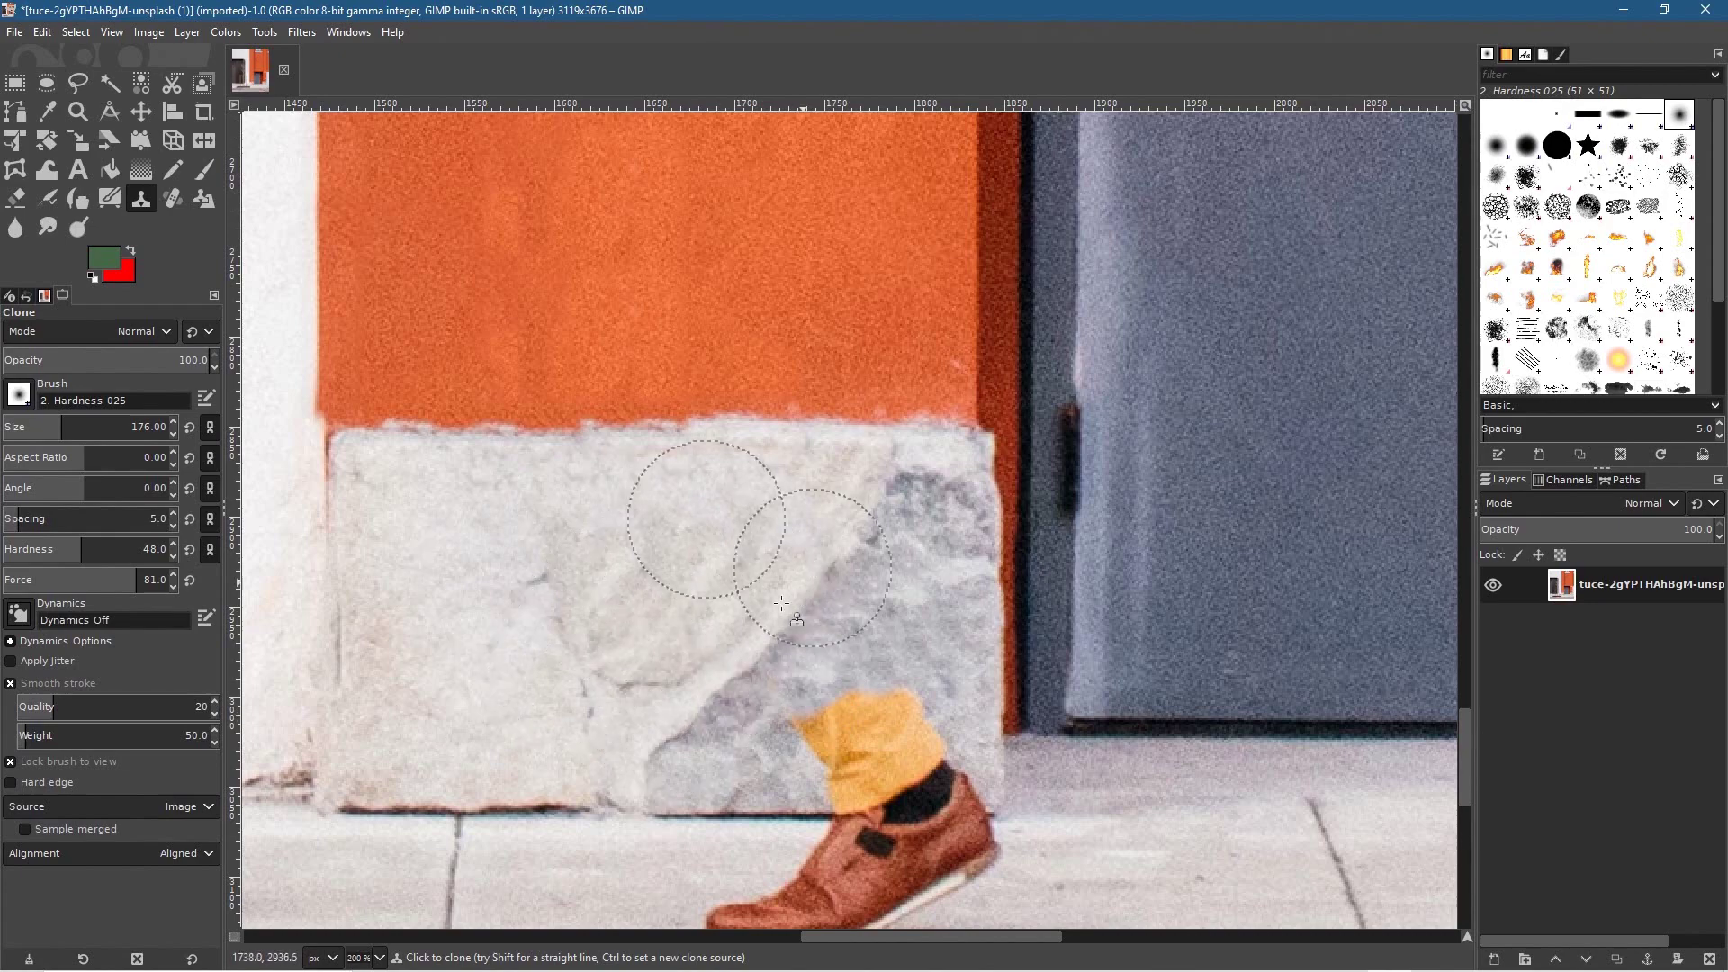
scroll(797, 687, "up", 3)
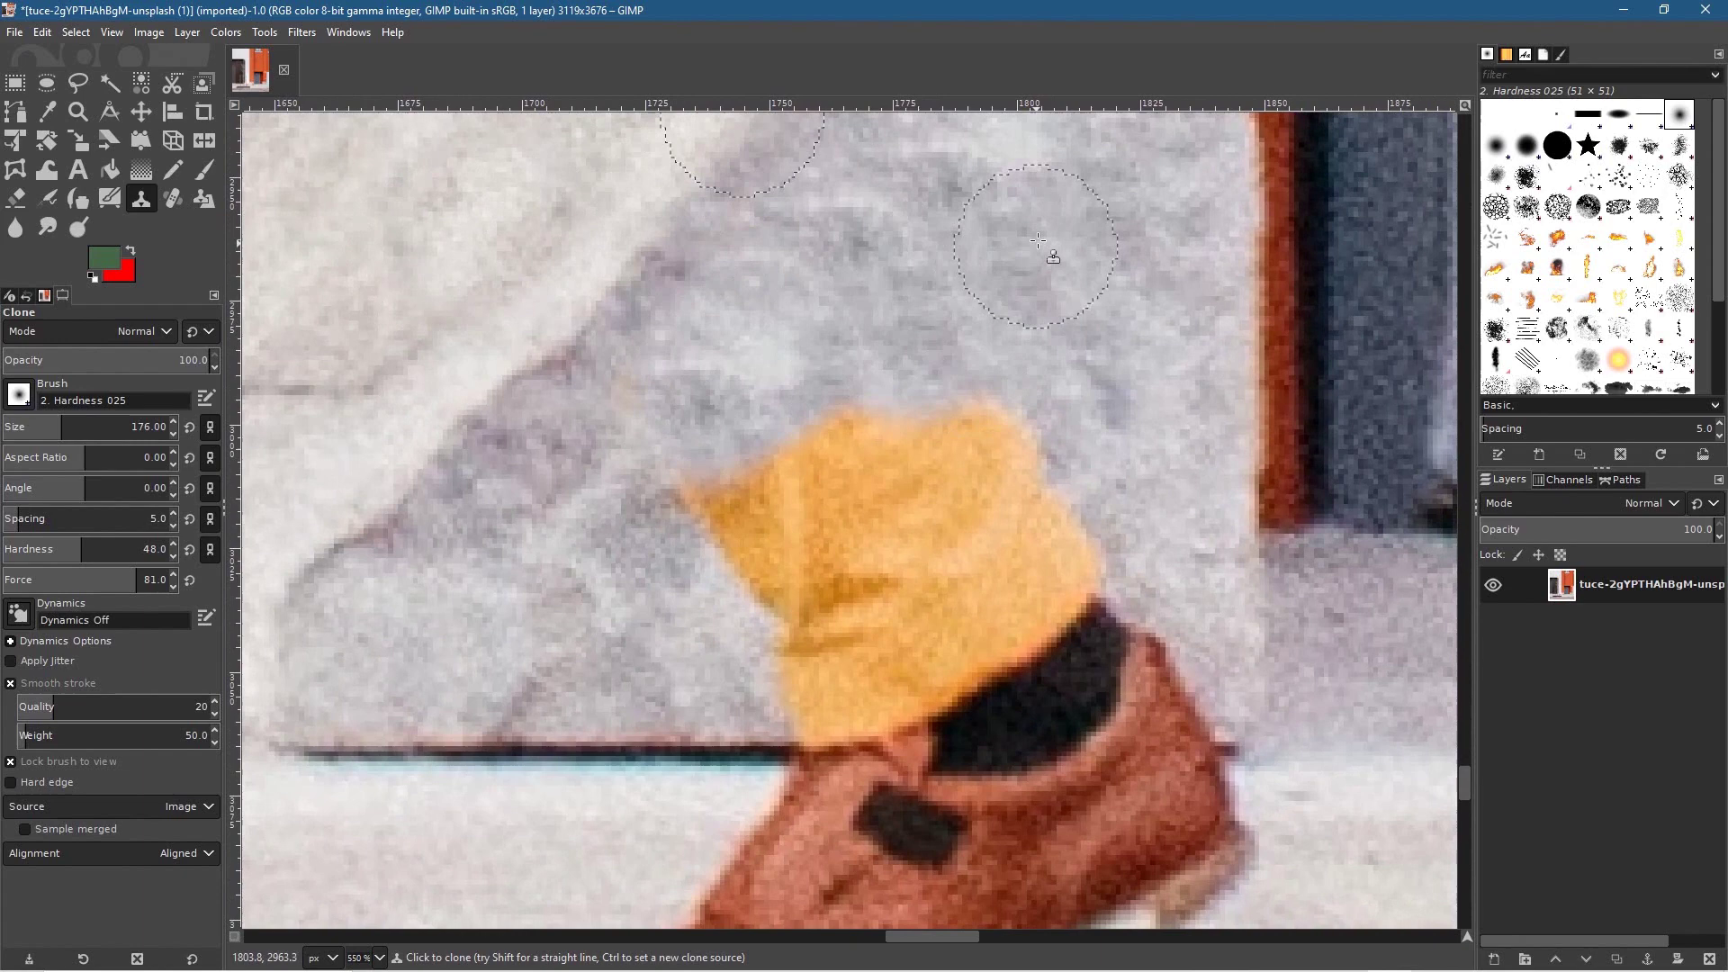
key("ctrl")
mouse_move(992, 357)
left_mouse_down()
mouse_move(747, 459)
mouse_move(711, 495)
left_mouse_up()
key("ctrl")
left_click(858, 231, "ctrl")
mouse_move(999, 408)
left_mouse_down()
mouse_move(976, 442)
mouse_move(829, 476)
mouse_move(793, 526)
mouse_move(734, 549)
left_mouse_up()
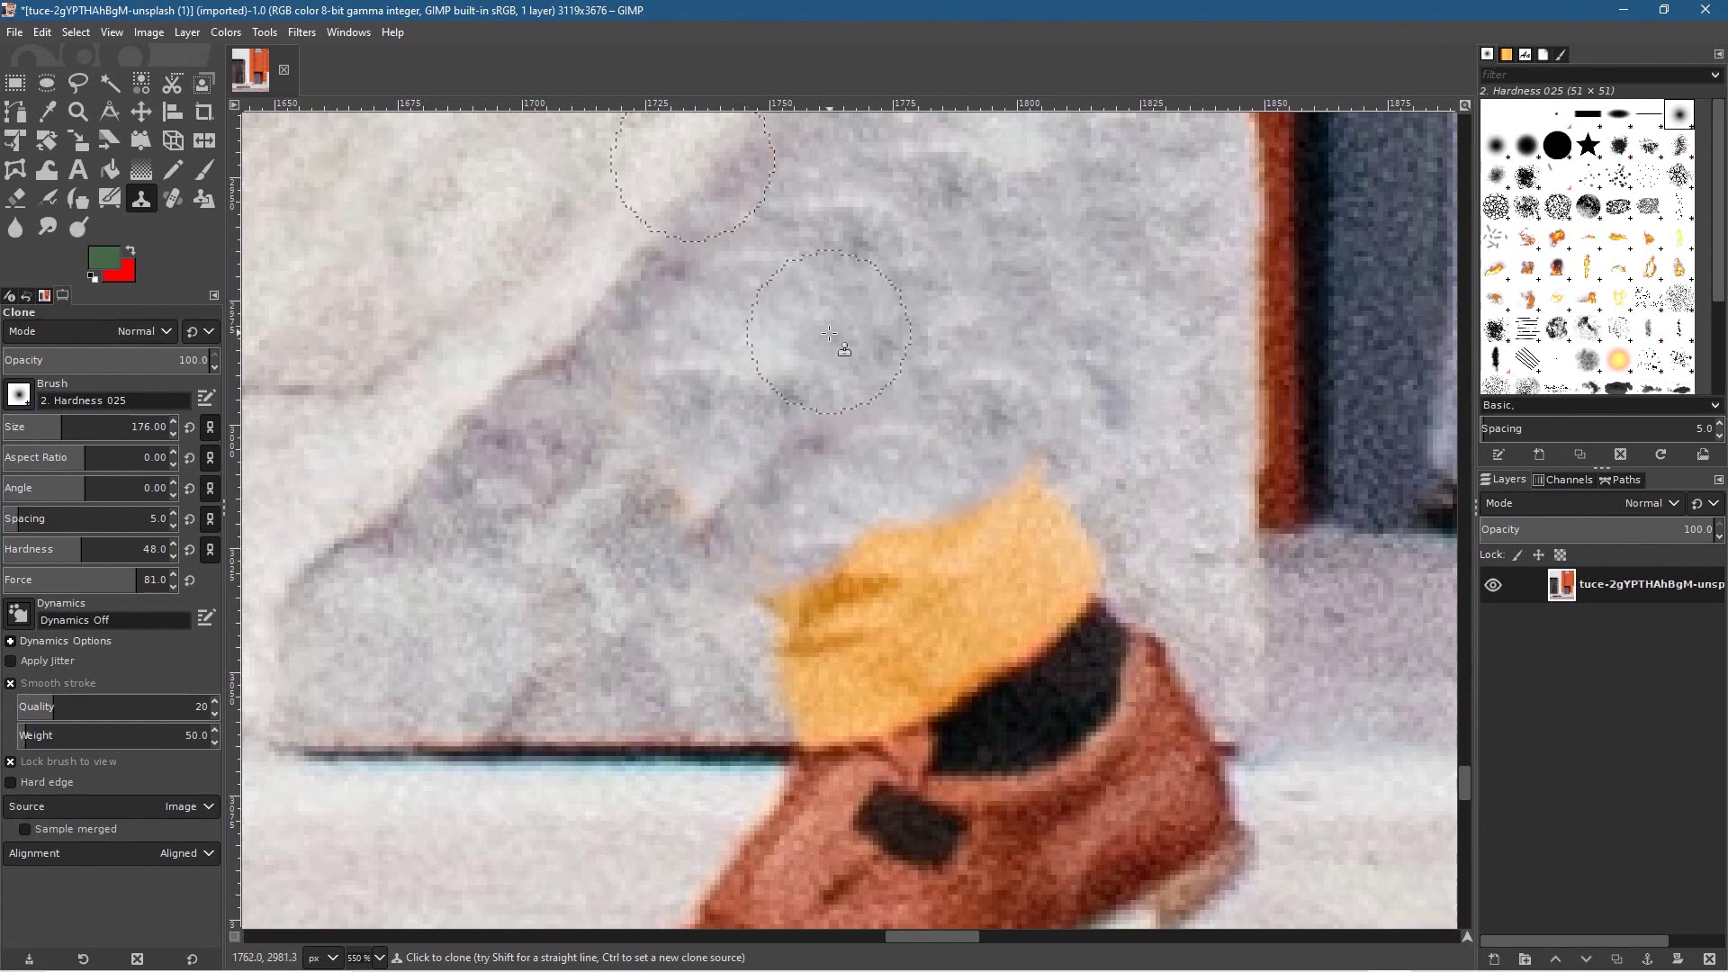
Clean up the orange remnants beside the front cuff with cloned grey stone and cover more of the cuff's upper part
key("ctrl")
mouse_move(665, 554)
left_mouse_down()
mouse_move(702, 499)
mouse_move(685, 527)
mouse_move(671, 407)
left_mouse_up()
mouse_move(772, 559)
left_mouse_down()
mouse_move(962, 486)
mouse_move(936, 509)
left_mouse_up()
key("ctrl")
mouse_move(1067, 358)
left_mouse_down()
mouse_move(1075, 433)
mouse_move(971, 500)
mouse_move(916, 504)
left_mouse_up()
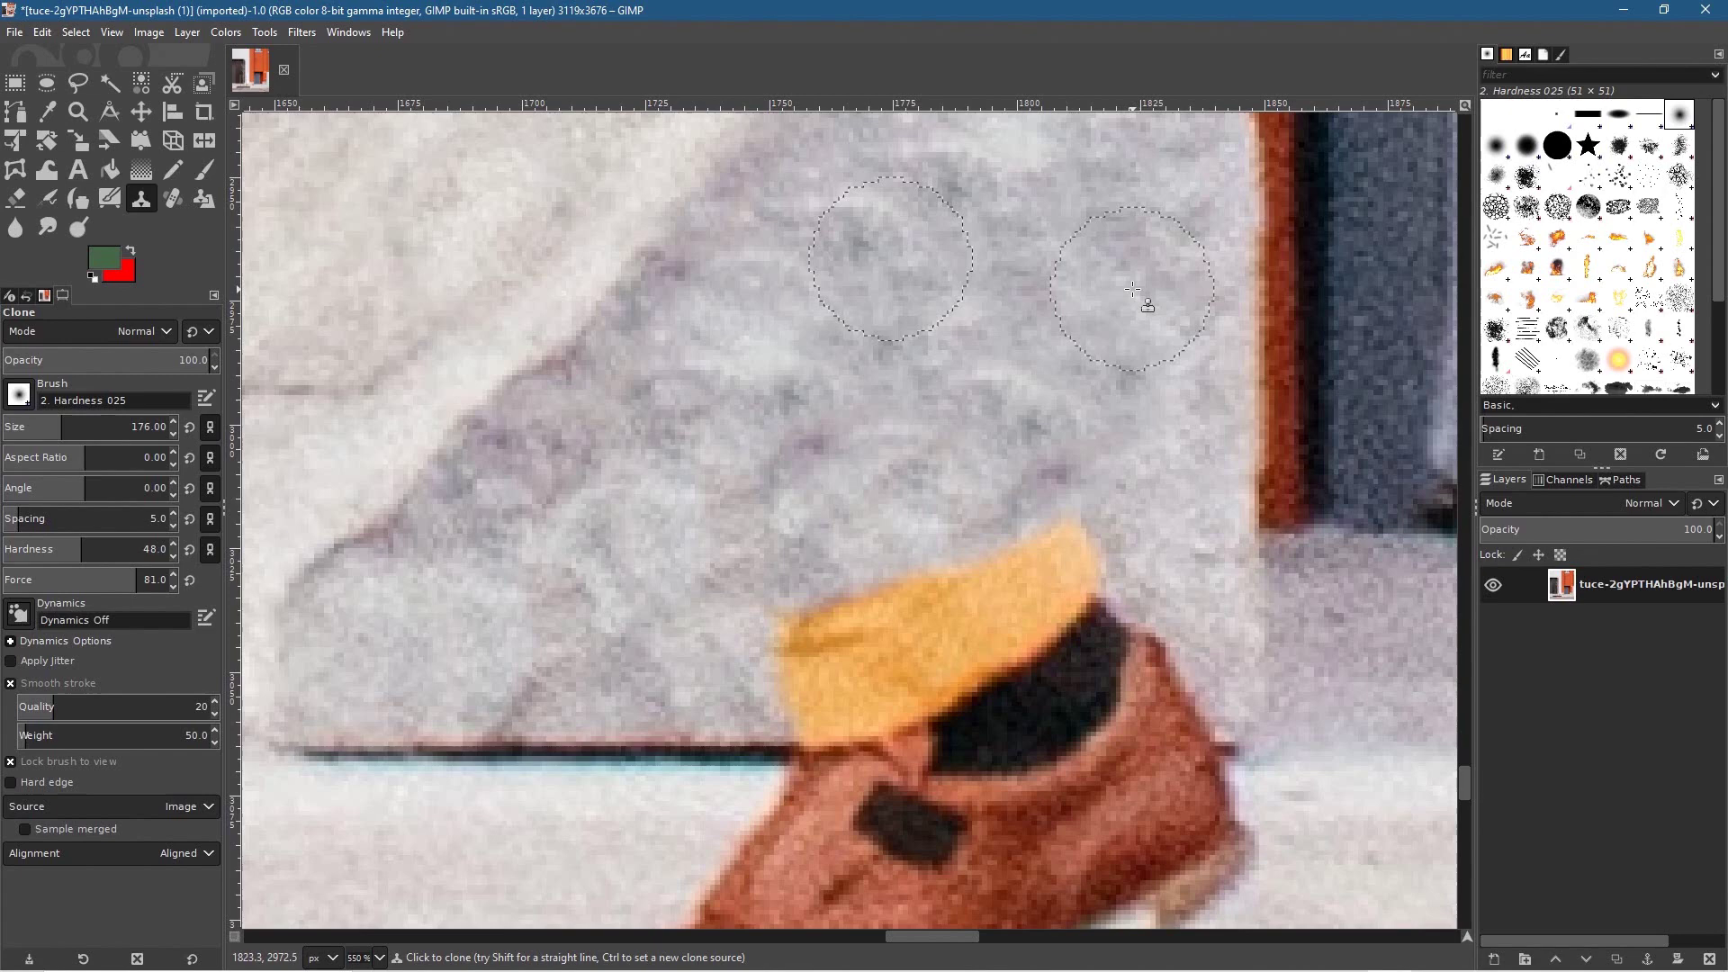
key("ctrl")
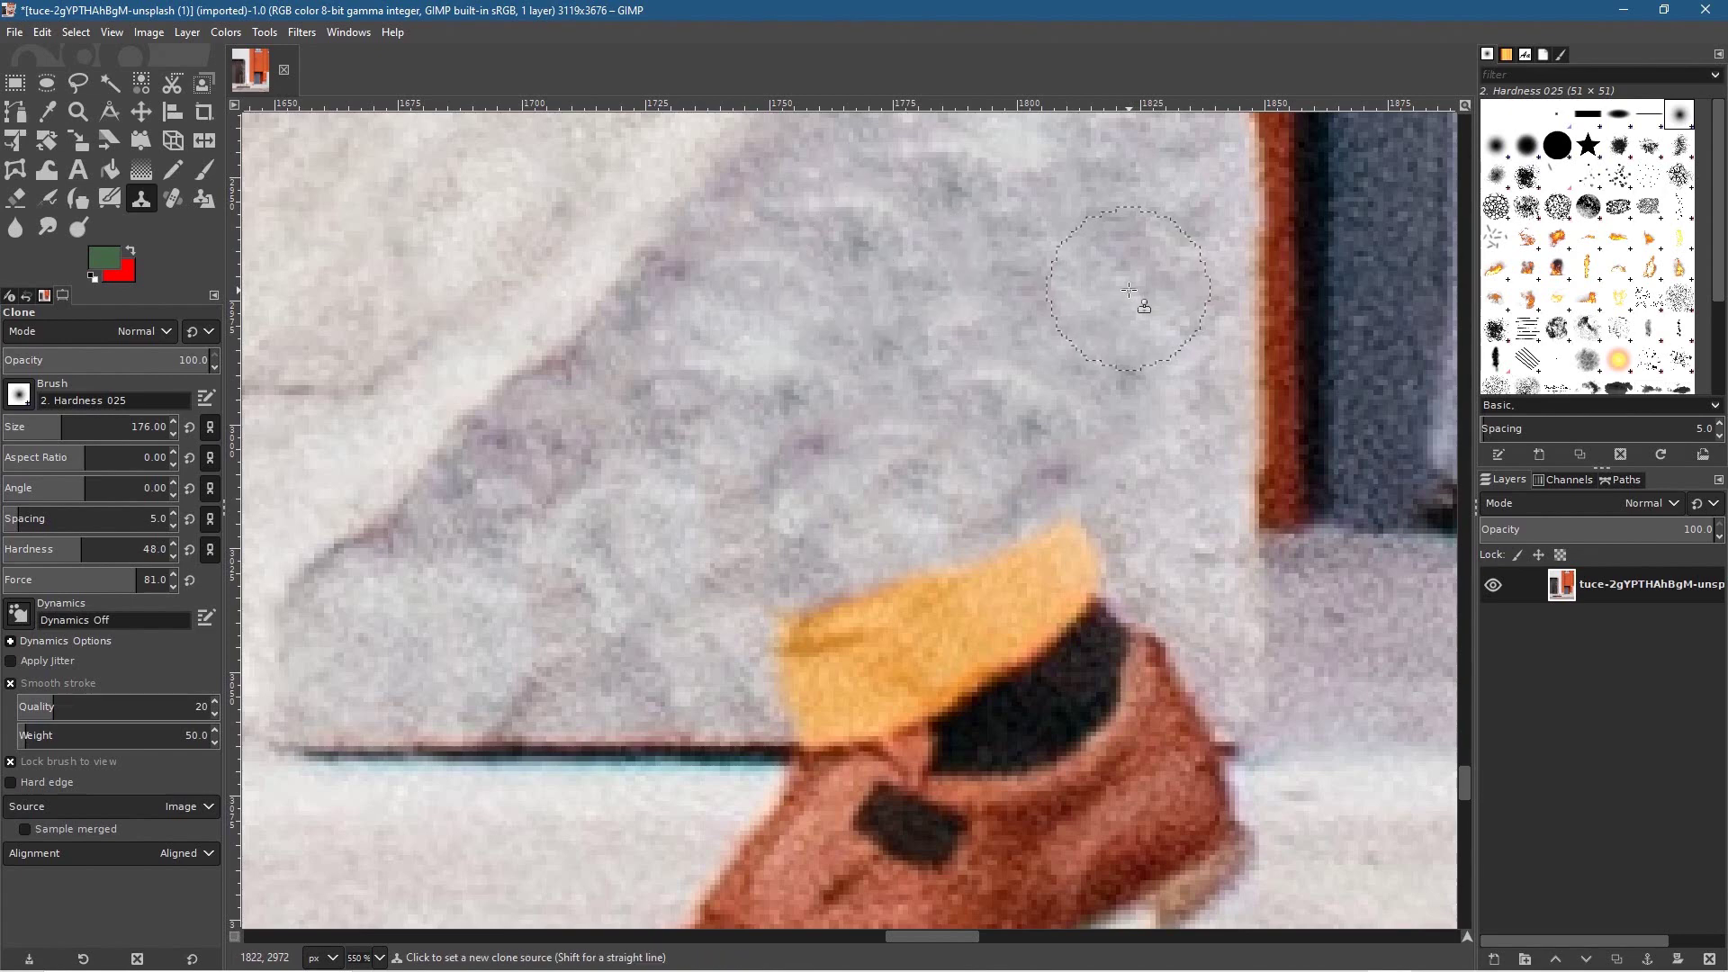
mouse_move(1054, 520)
left_mouse_down()
mouse_move(830, 612)
mouse_move(815, 576)
left_mouse_up()
Sample the stone base's lower grey area and clone it over the remaining cuff down to the shoe opening
key("ctrl")
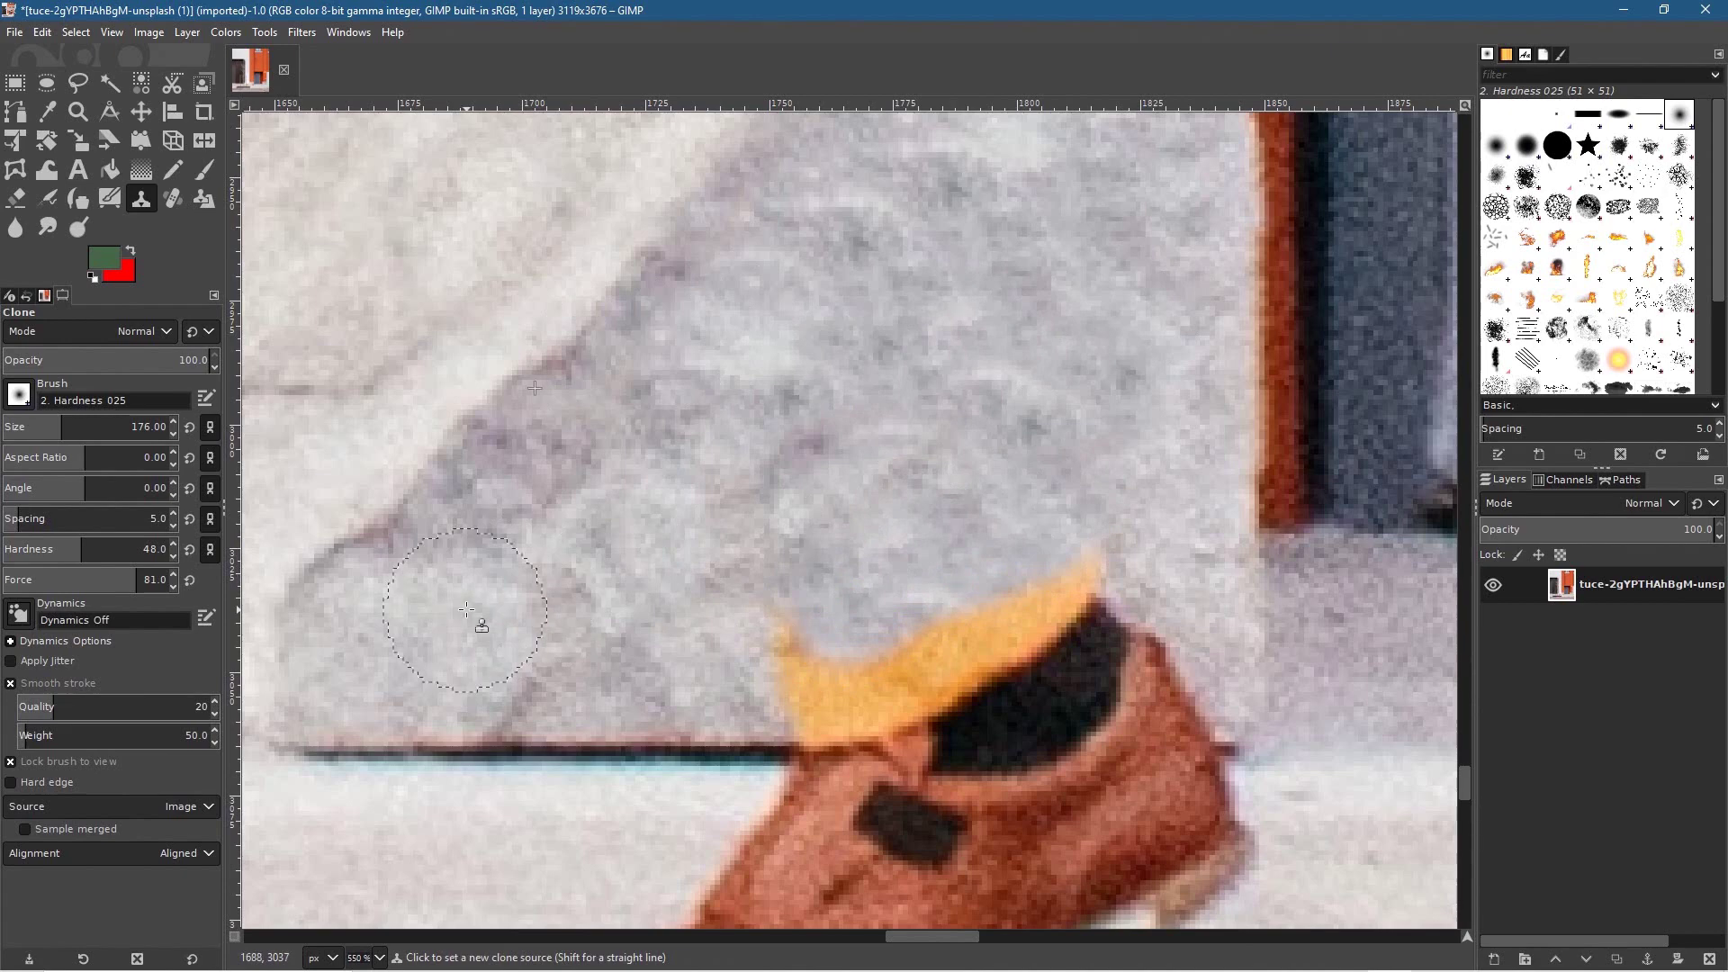
left_click(466, 610, "ctrl")
key("ctrl")
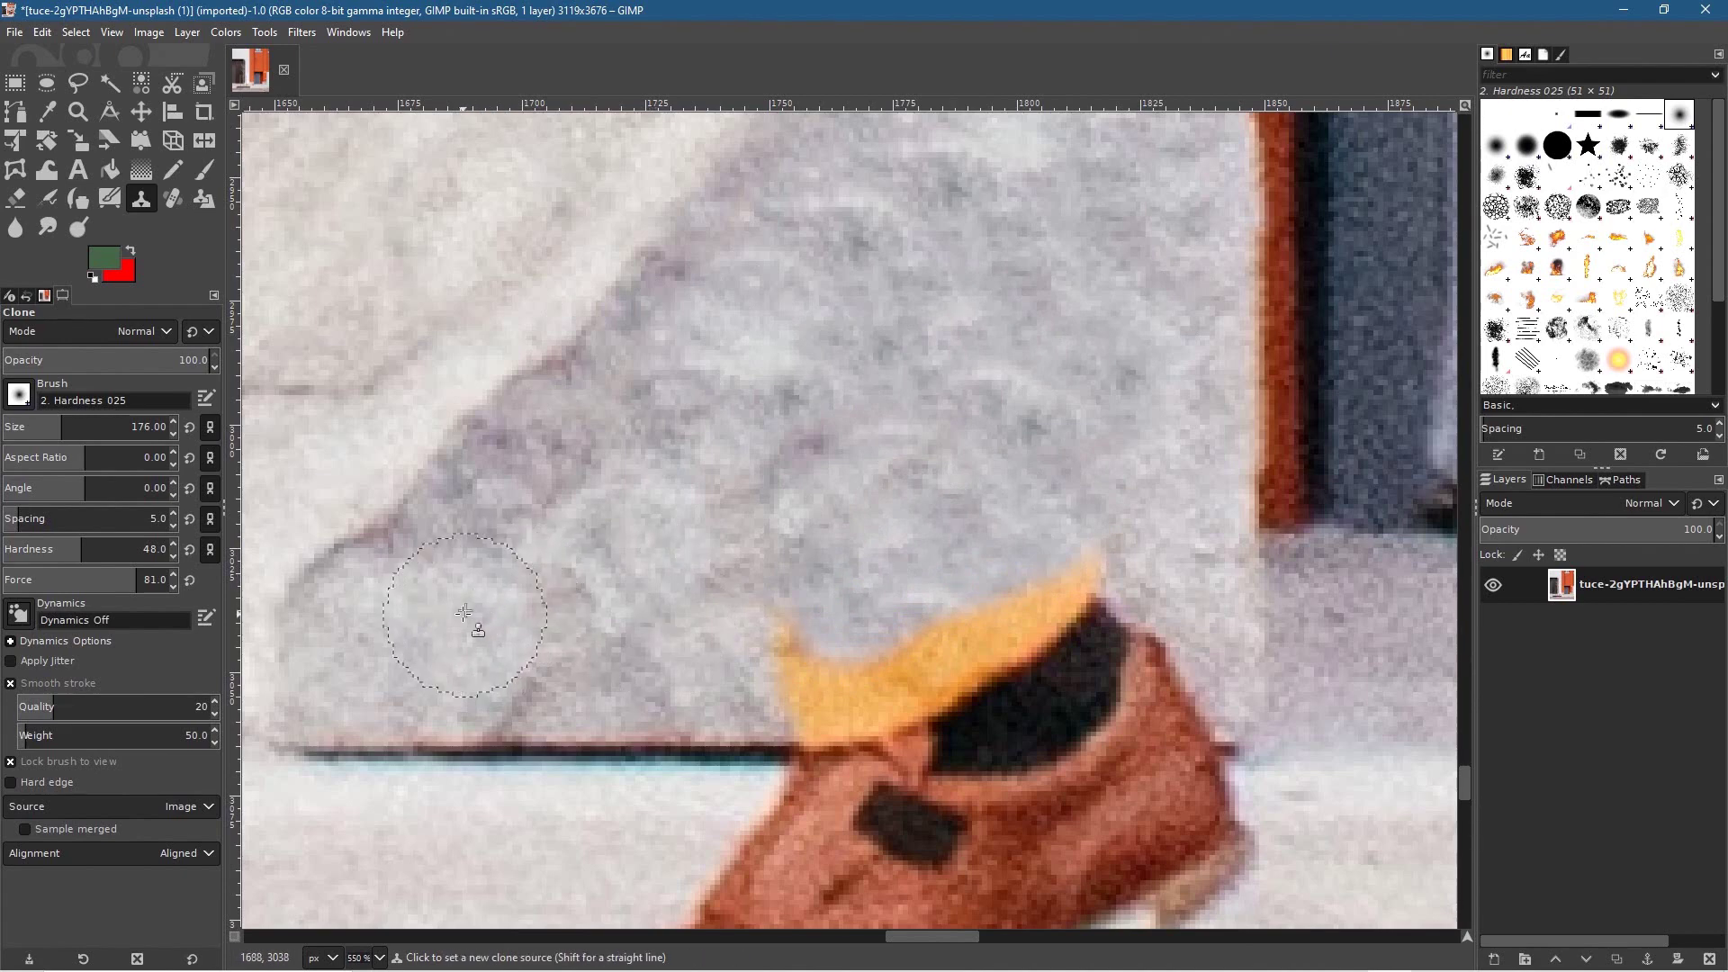
mouse_move(715, 628)
left_mouse_down()
mouse_move(841, 655)
mouse_move(1036, 570)
mouse_move(1107, 585)
mouse_move(1077, 610)
mouse_move(911, 621)
left_mouse_up()
key("ctrl")
mouse_move(1195, 607)
left_mouse_down()
mouse_move(990, 656)
mouse_move(863, 630)
mouse_move(731, 571)
left_mouse_up()
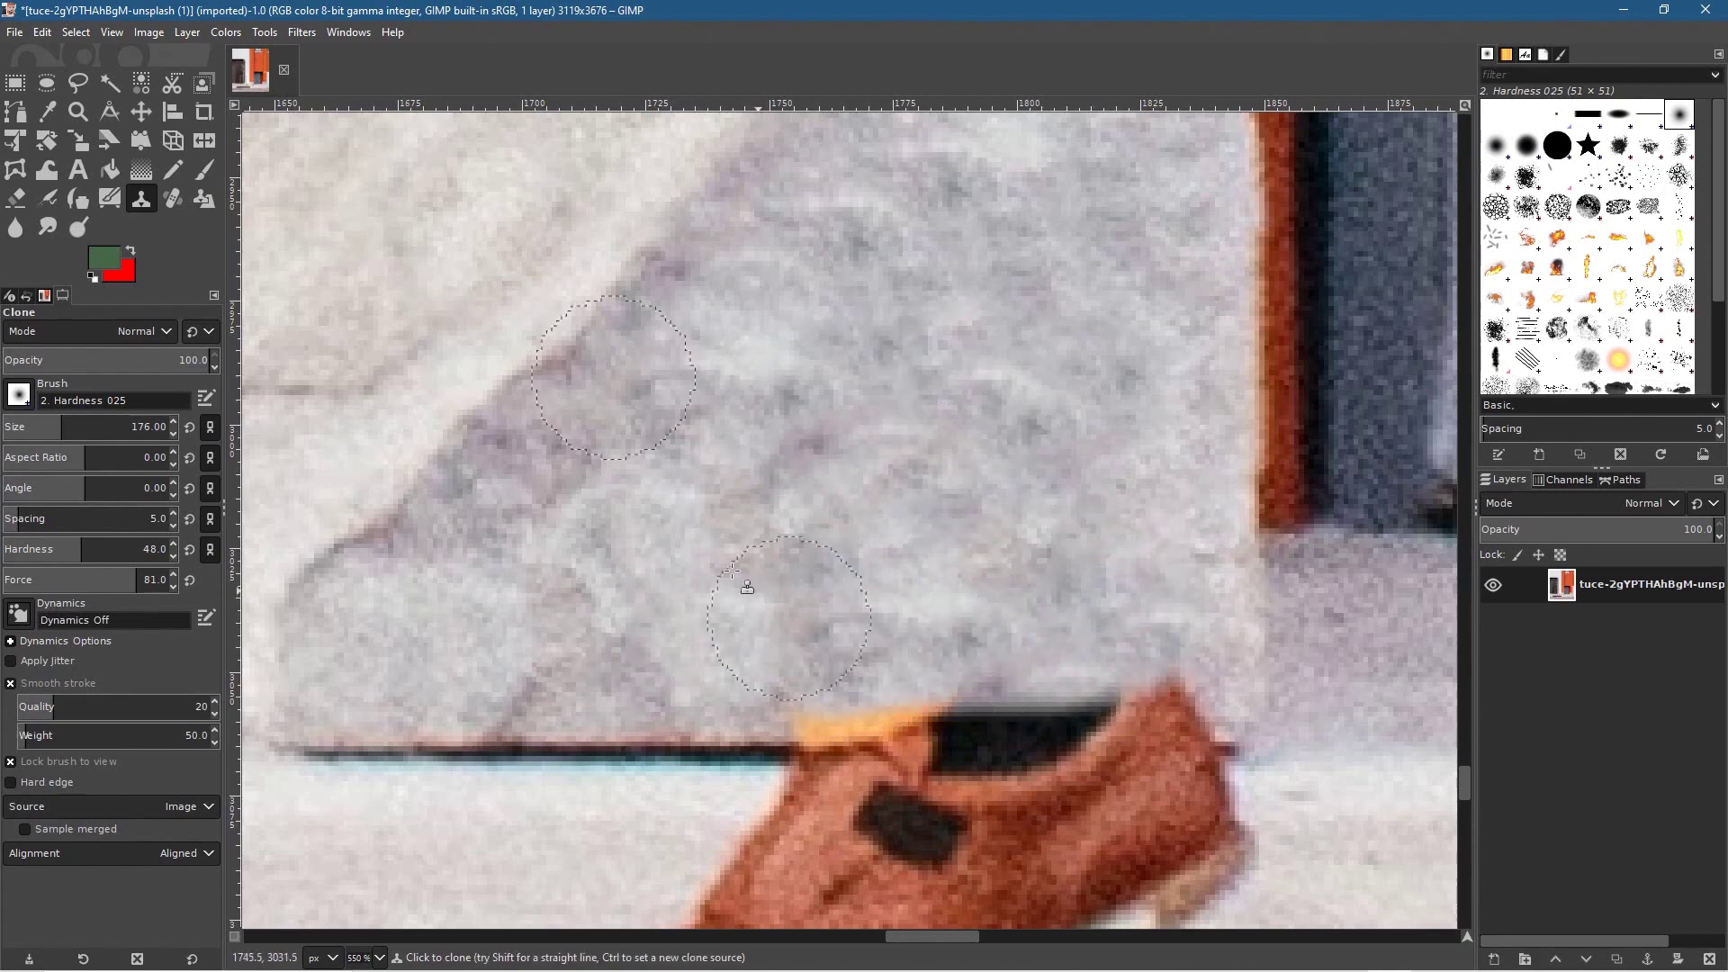
Blend the repaired grey stone above the front shoe with further cloned strokes, including texture from its purplish patches
scroll(904, 525, "down", 4)
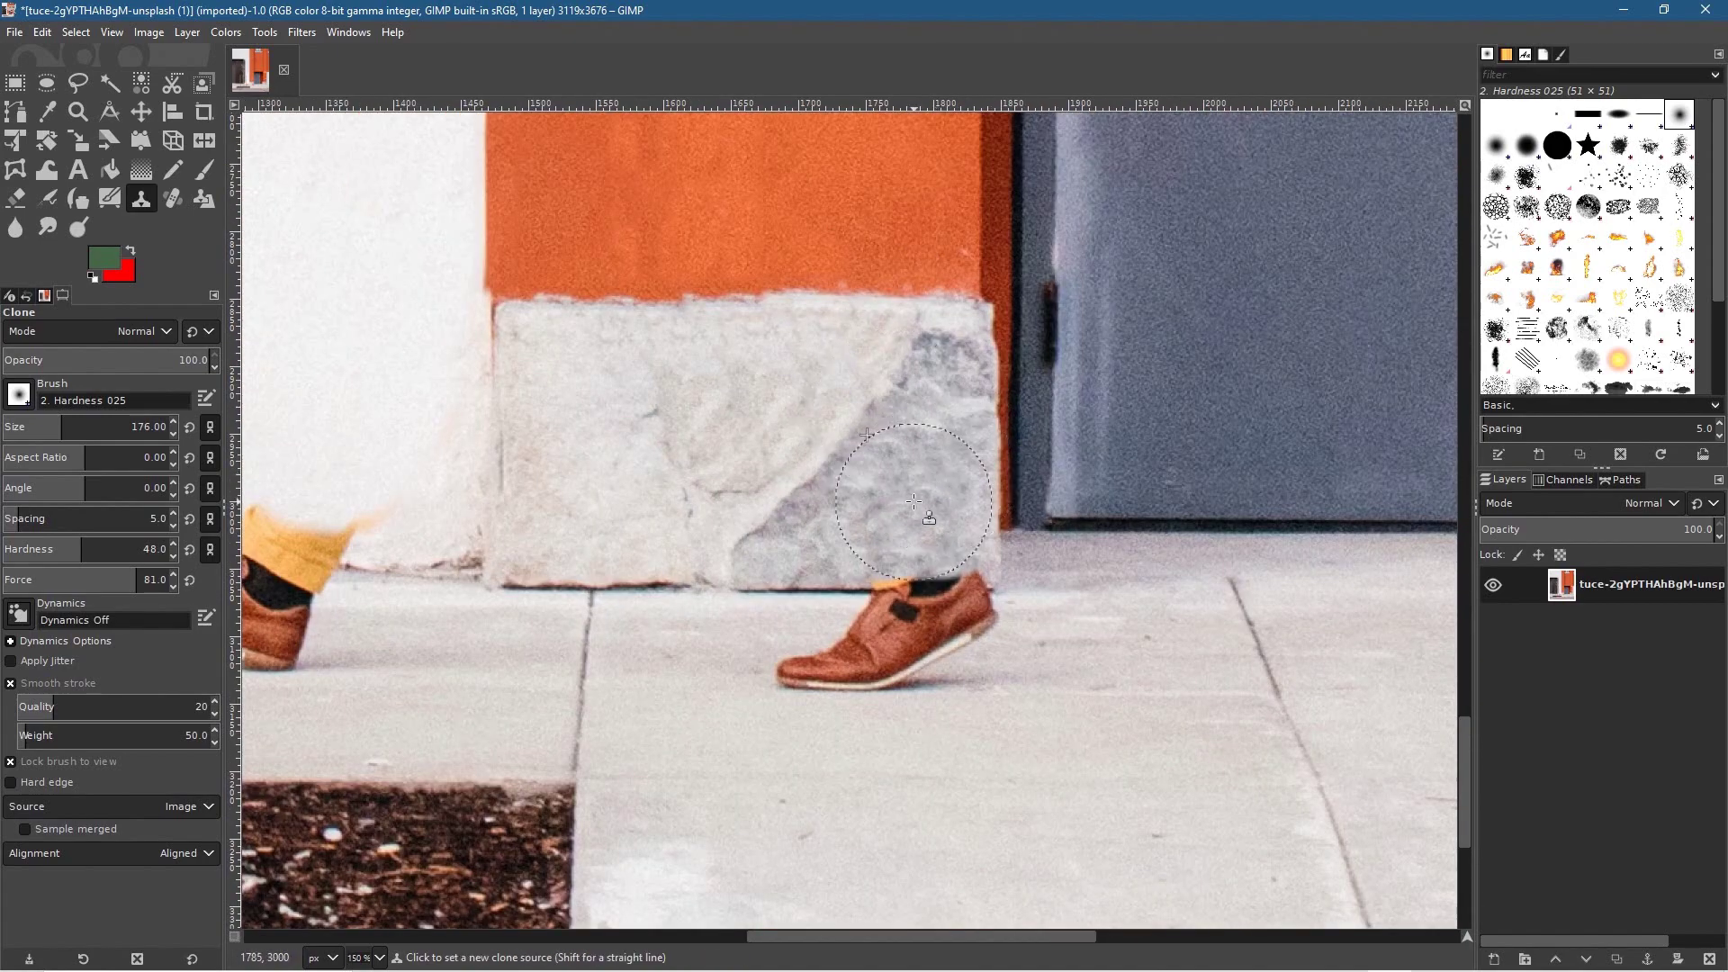
scroll(934, 540, "up", 4)
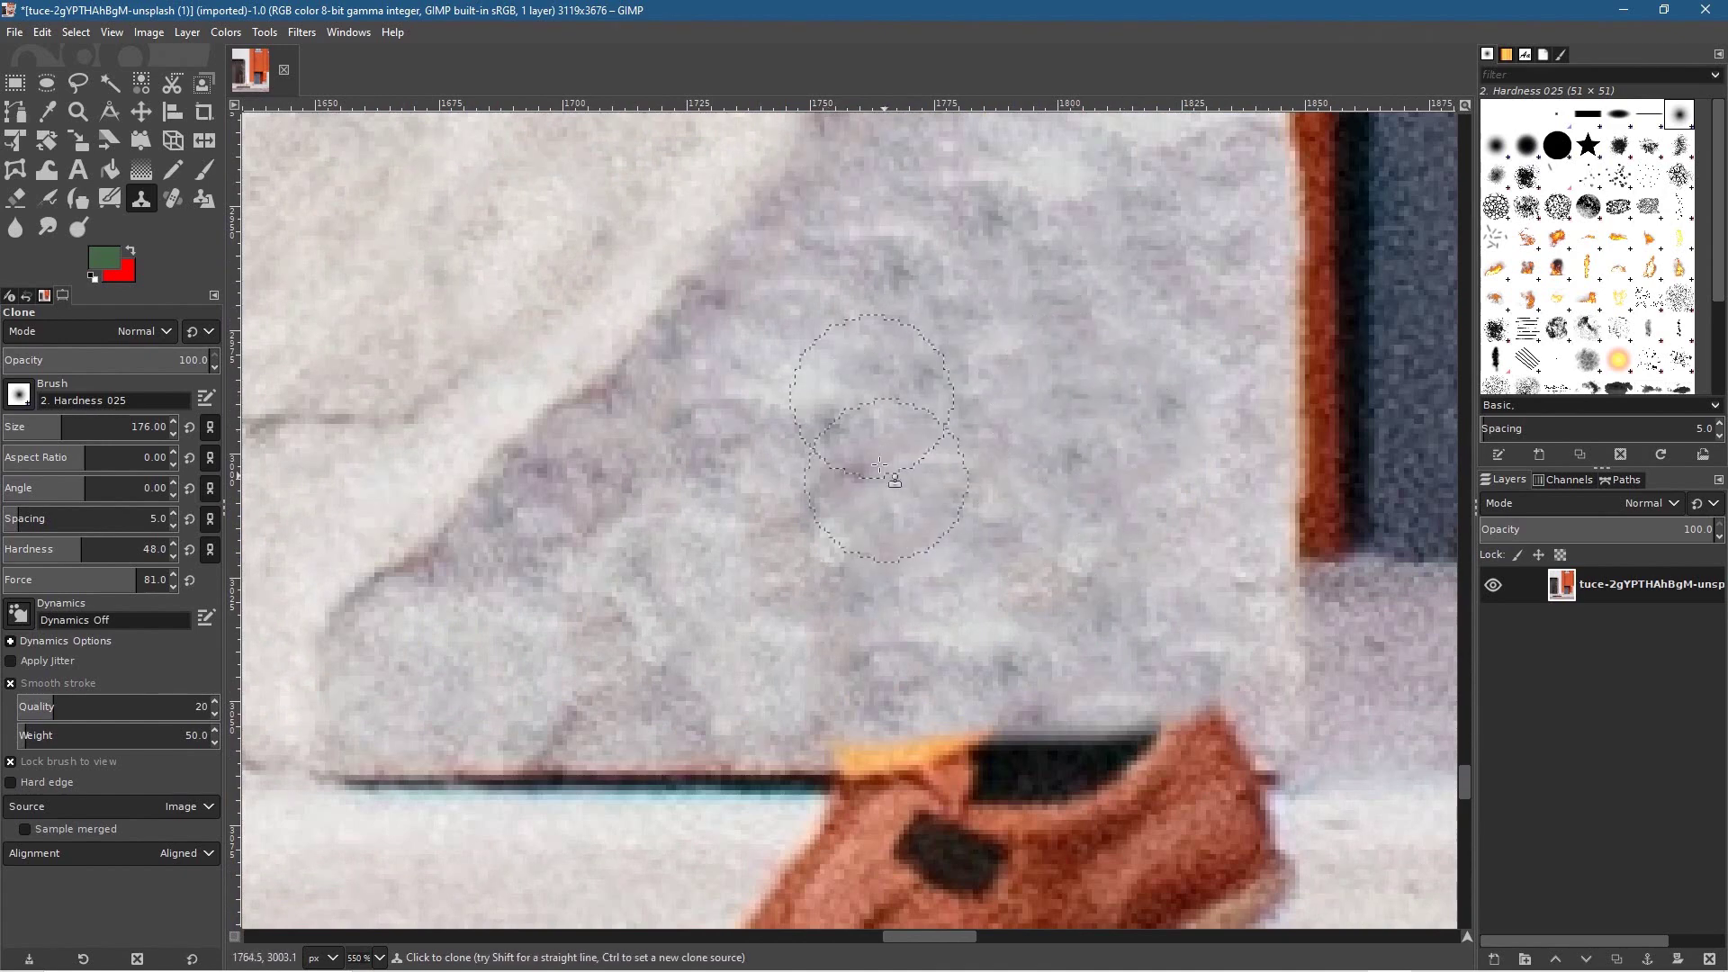
left_click_drag(1124, 619, 1075, 504)
mouse_move(1162, 584)
left_mouse_down()
mouse_move(1096, 597)
mouse_move(865, 571)
mouse_move(908, 570)
left_mouse_up()
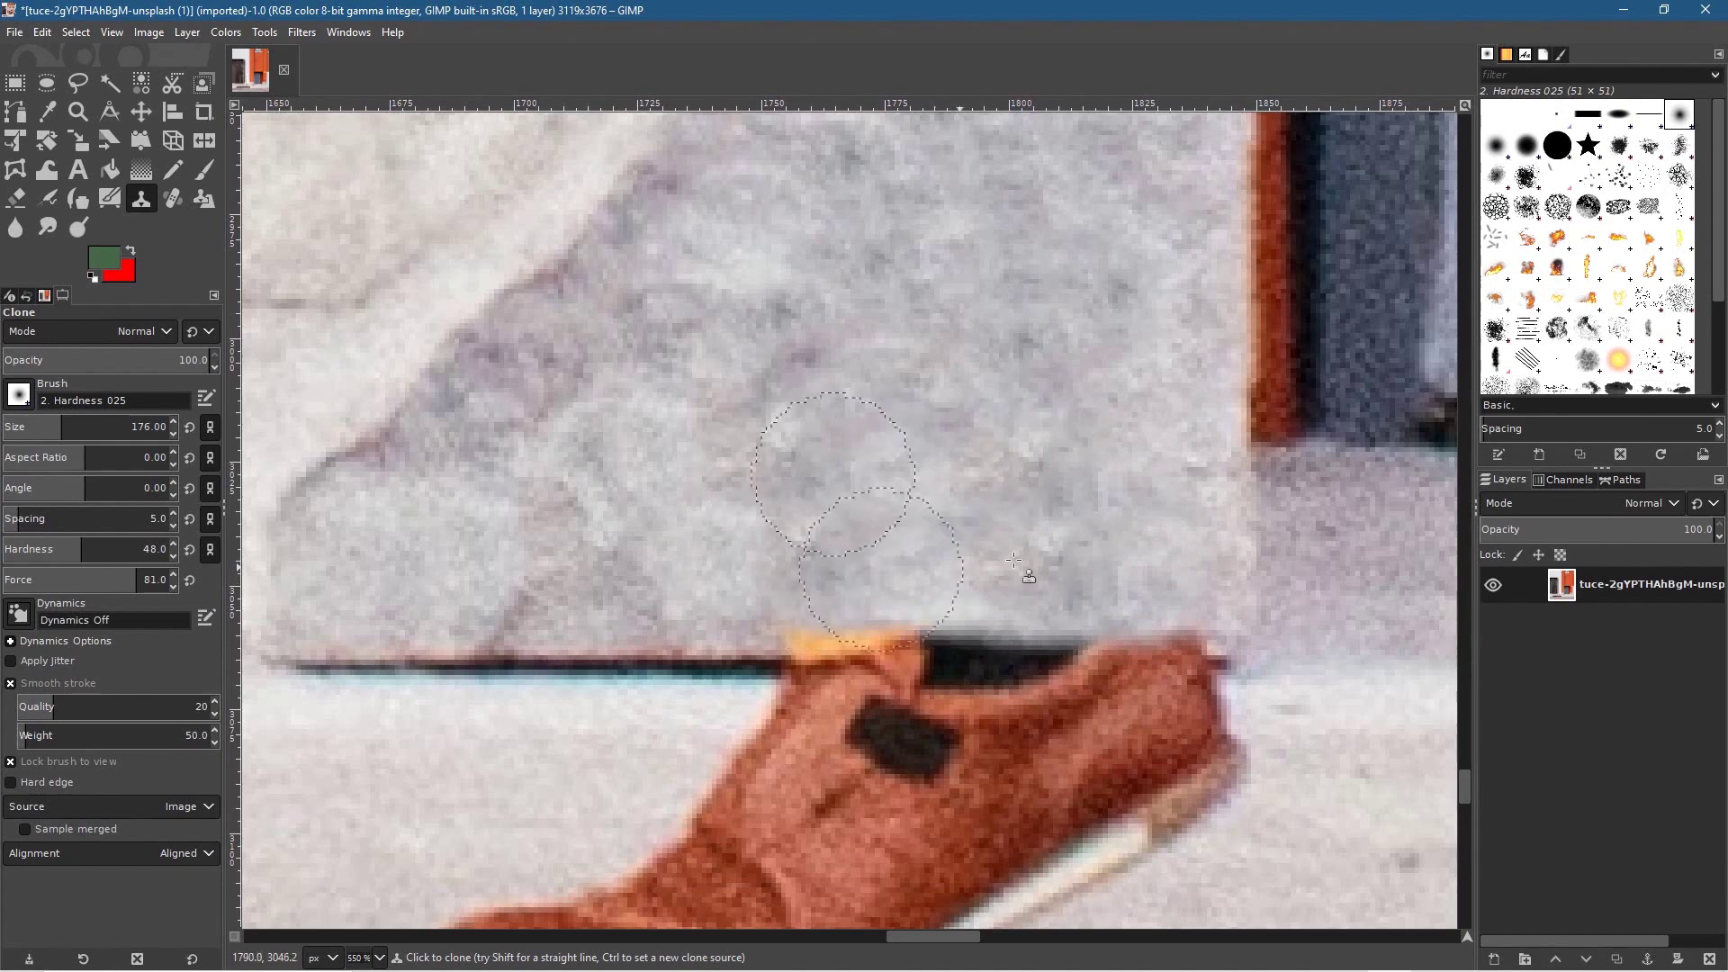
mouse_move(1161, 570)
left_mouse_down()
mouse_move(1129, 584)
mouse_move(823, 585)
mouse_move(730, 573)
left_mouse_up()
left_click(549, 523, "ctrl")
mouse_move(929, 494)
left_mouse_down()
mouse_move(1084, 415)
mouse_move(1052, 369)
mouse_move(905, 337)
left_mouse_up()
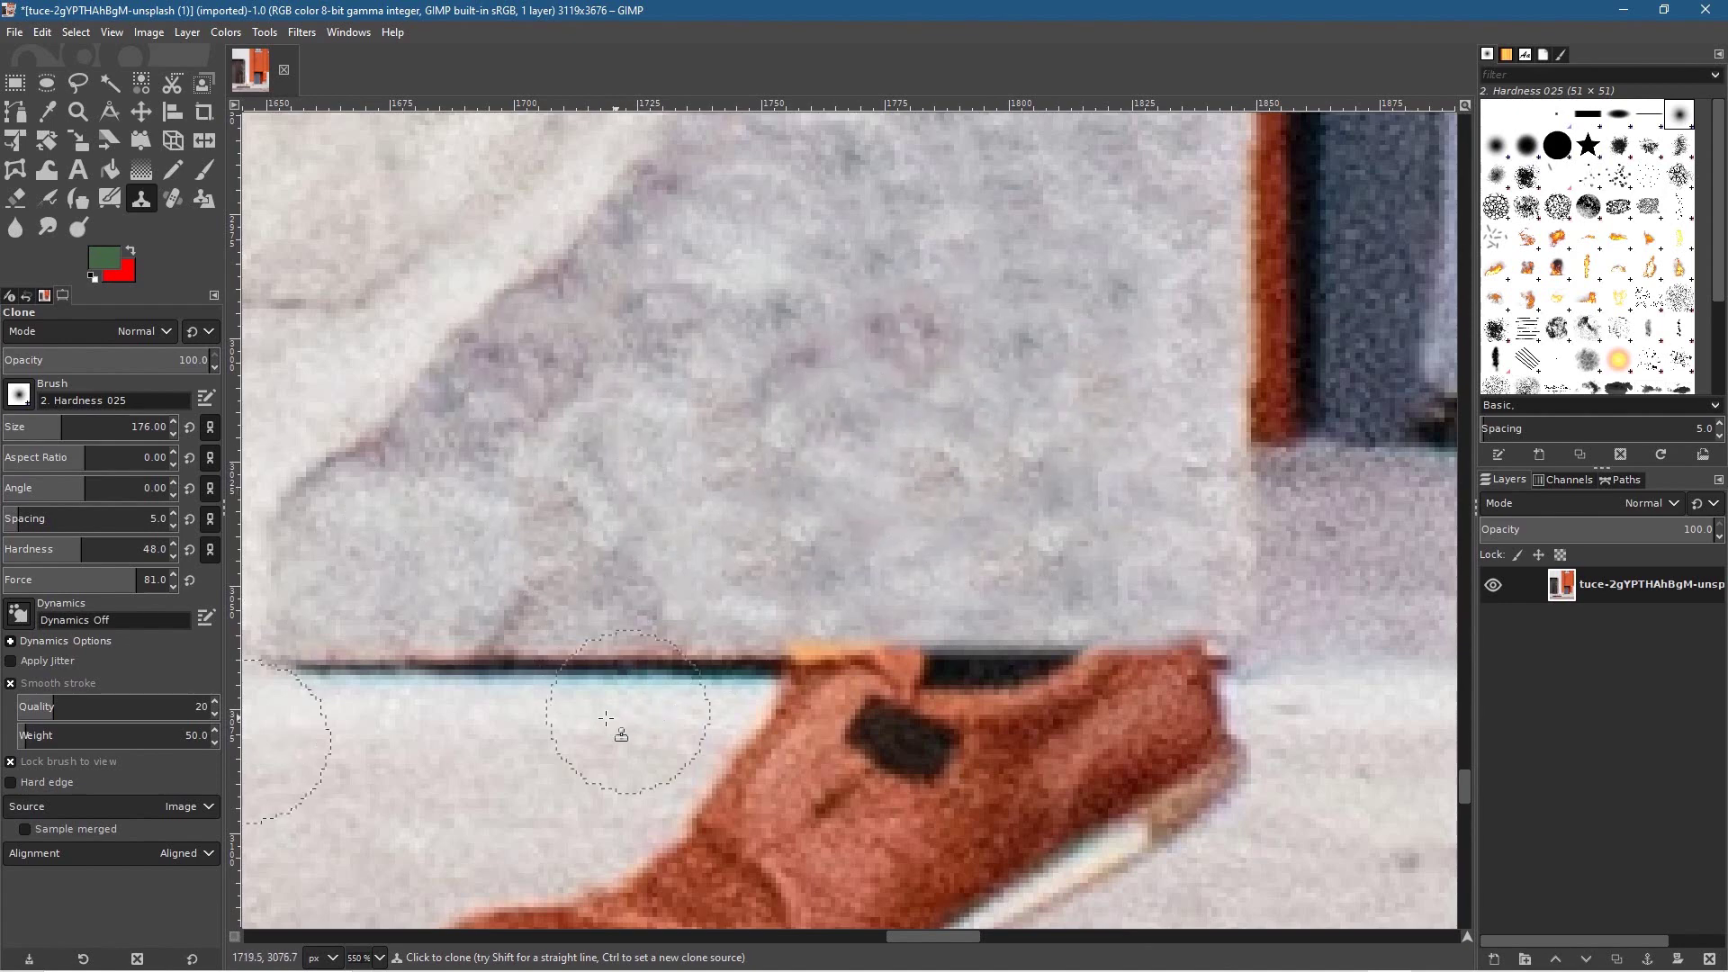
Try to clone the stone base's dark bottom edge towards the front shoe, and undo the stroke
scroll(532, 655, "down", 5)
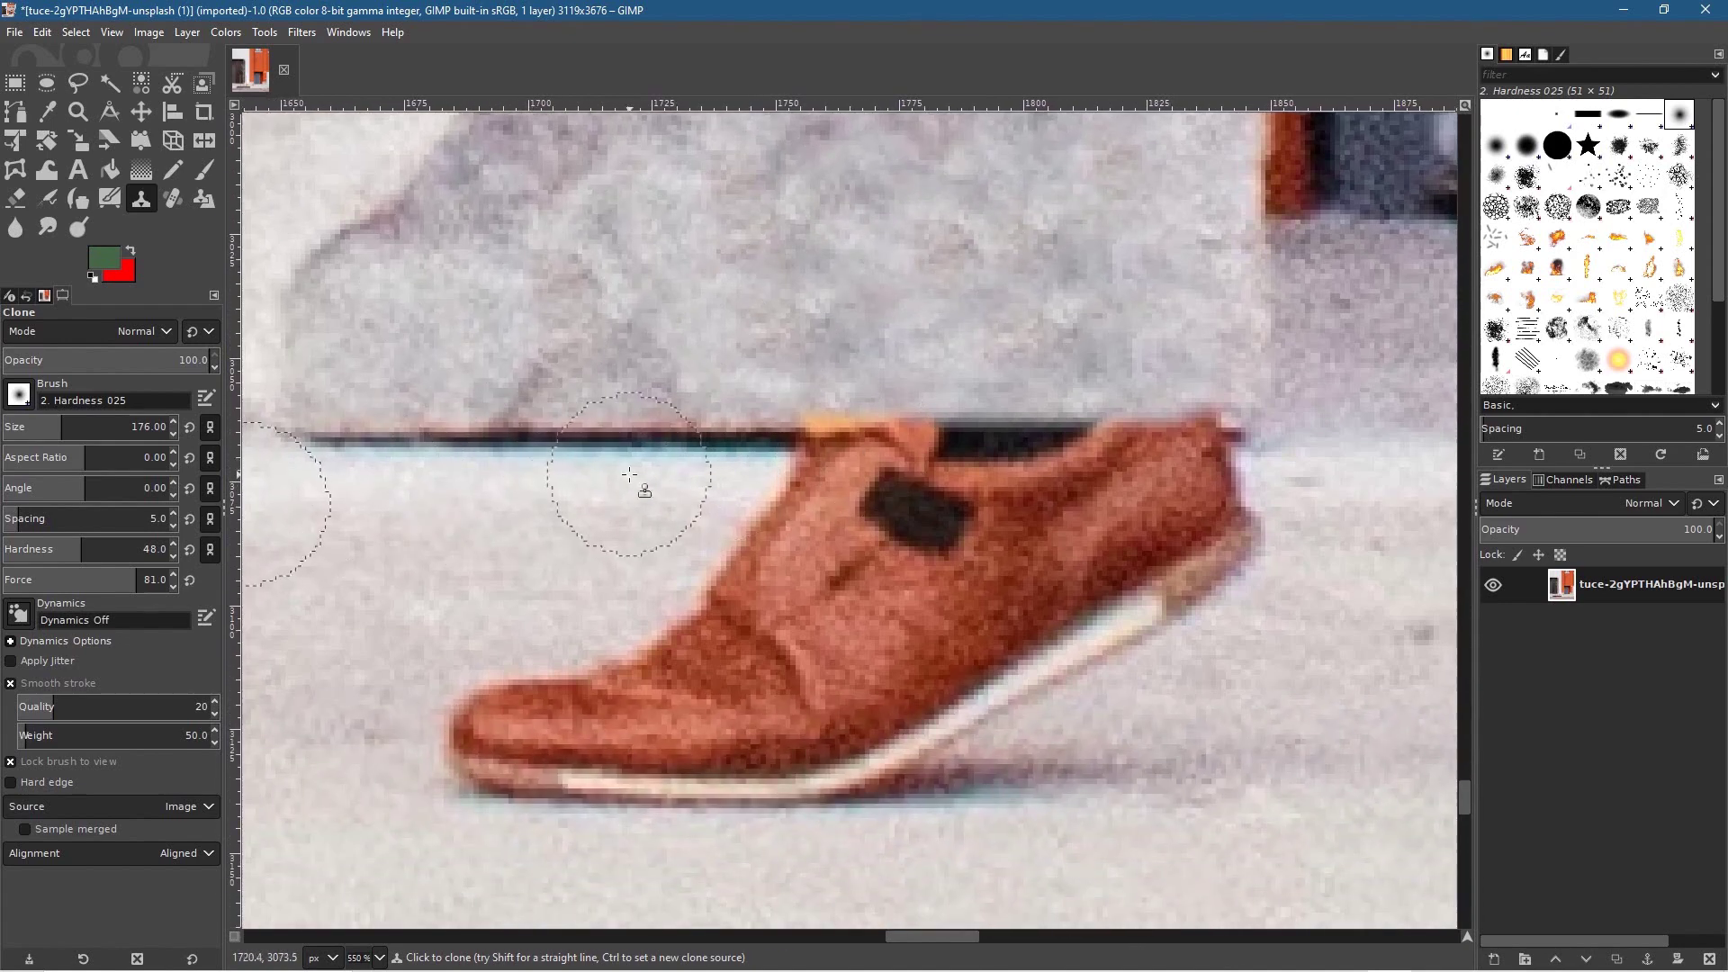
left_click(490, 441, "ctrl")
left_click_drag(711, 432, 728, 428)
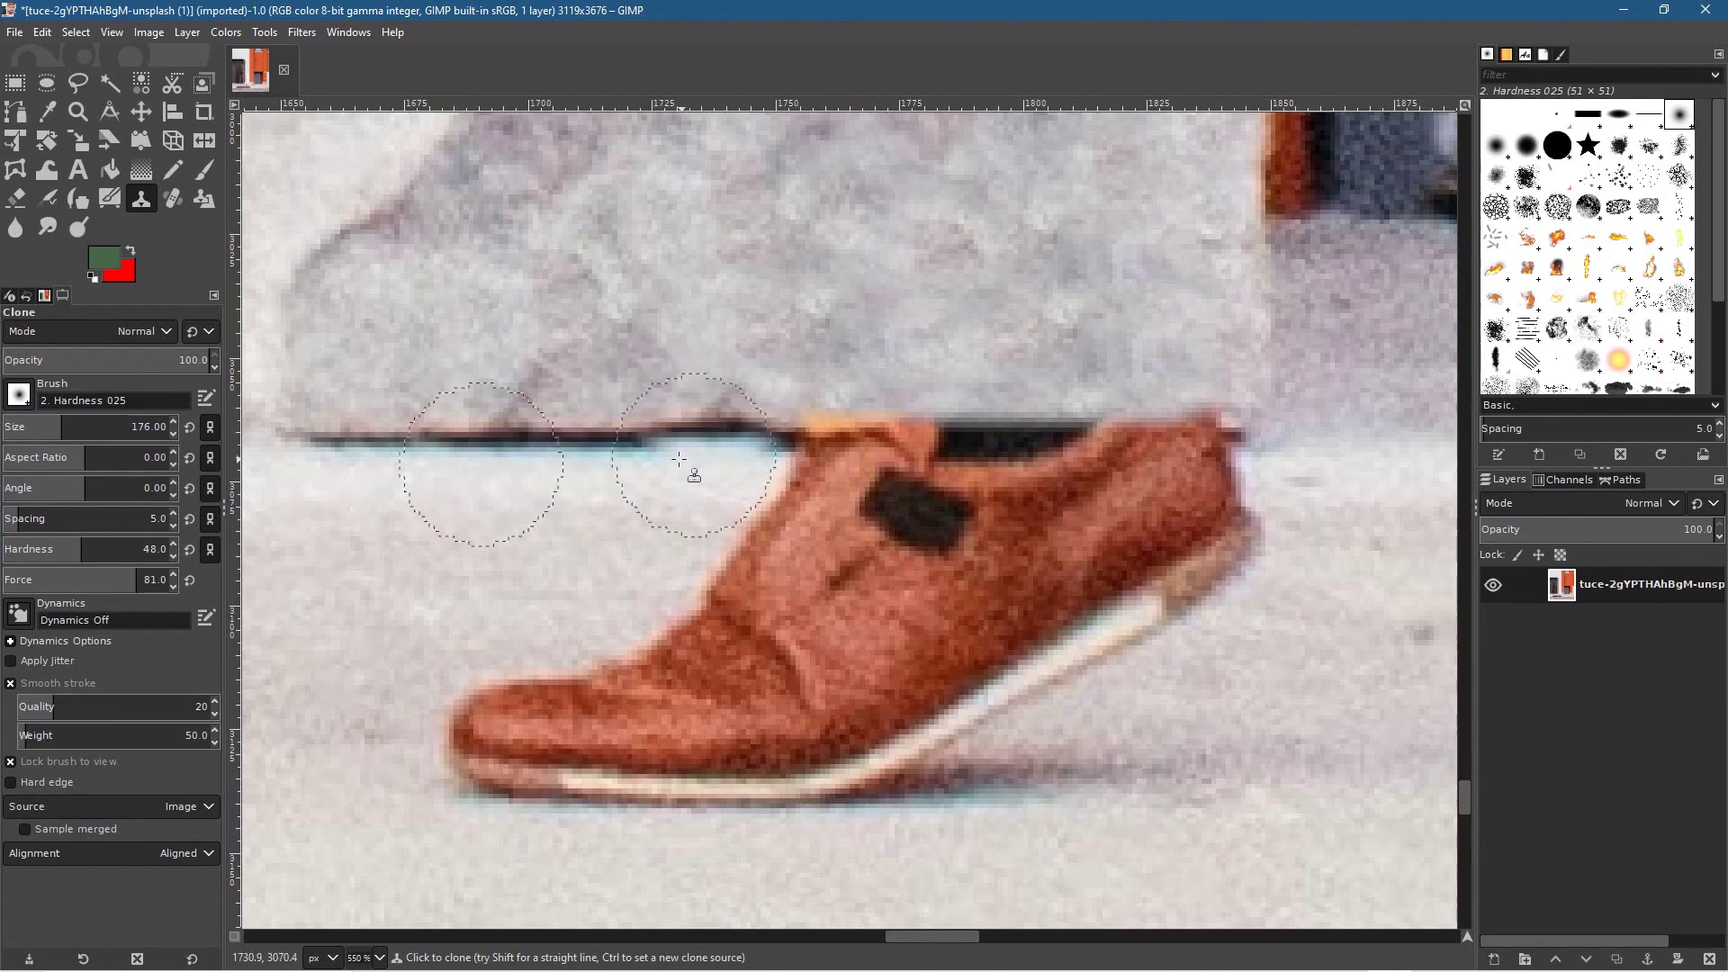
key("ctrl+z")
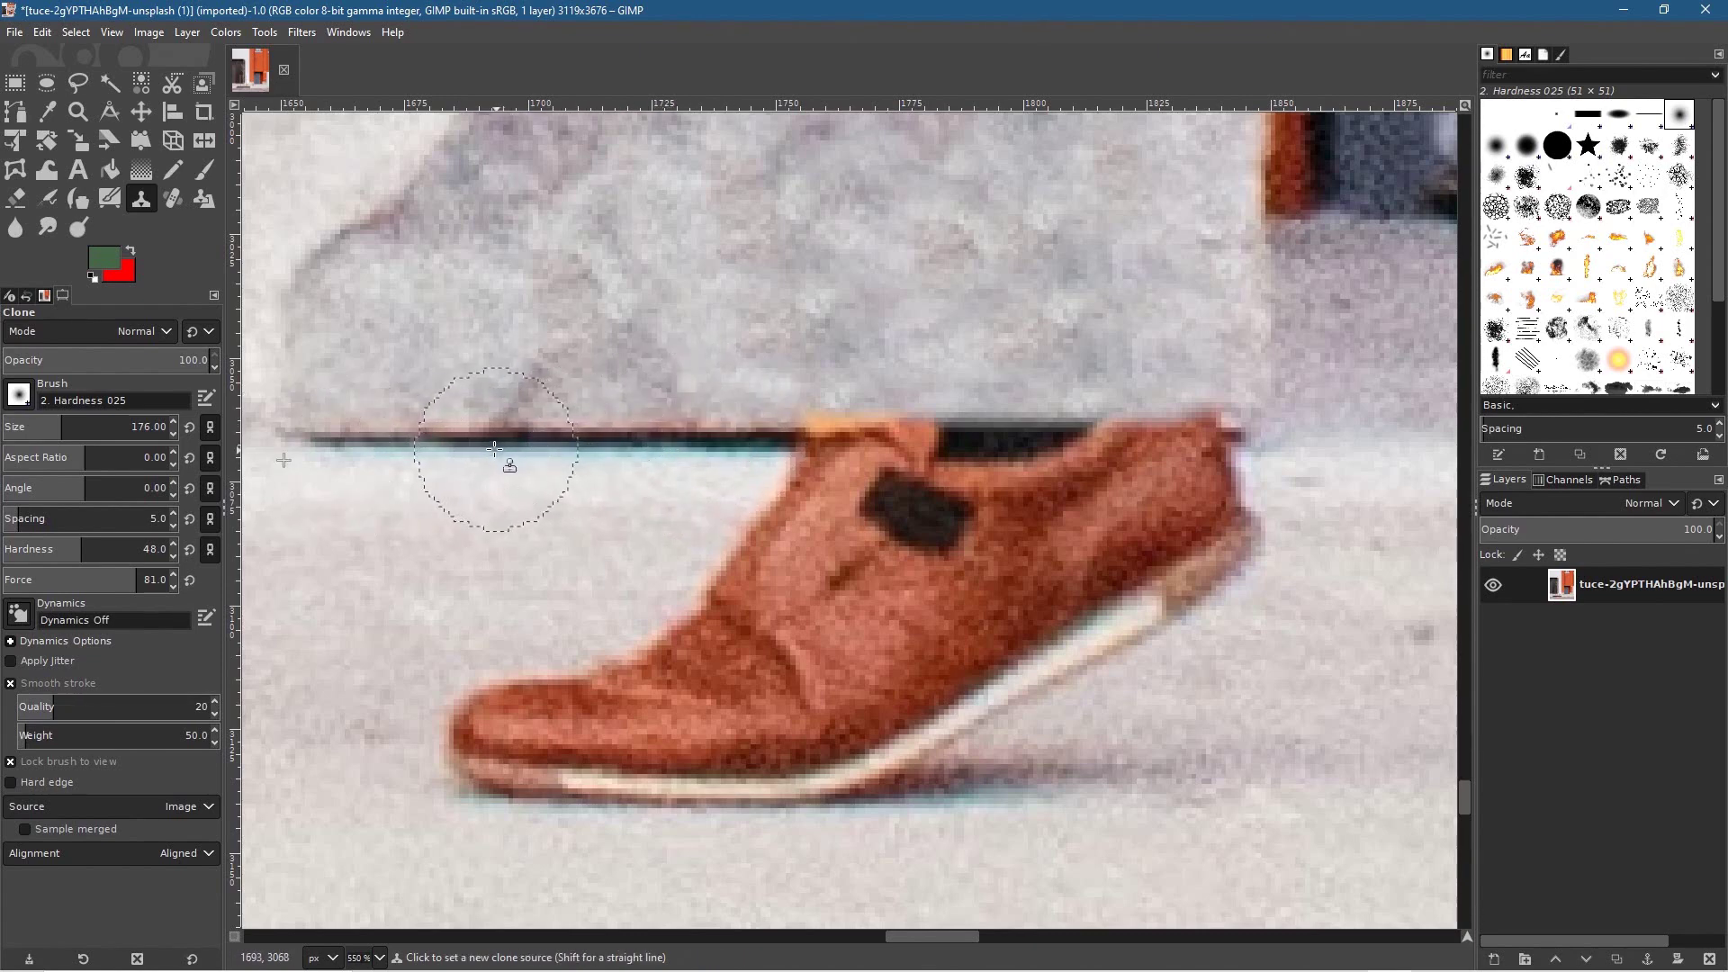
Set the brush size to 92 and clone the stone base's dark bottom edge across the top of the shoe to the base's corner
left_click(62, 436)
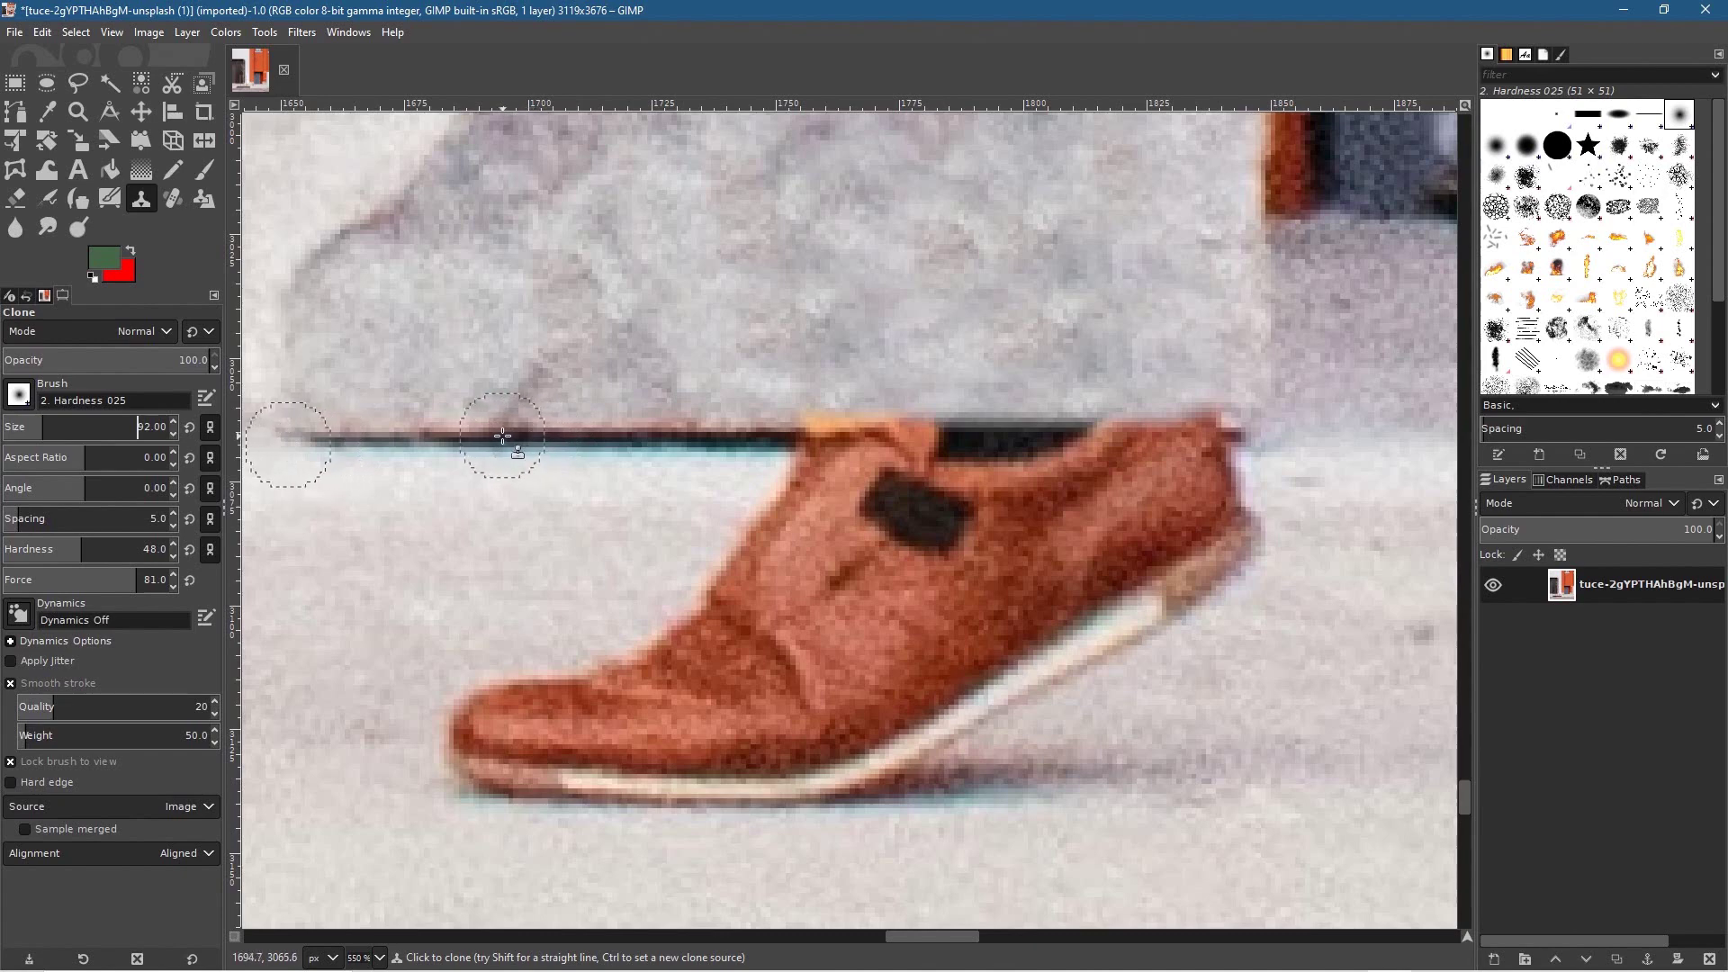
key("ctrl")
left_click_drag(752, 431, 1065, 430)
key("ctrl")
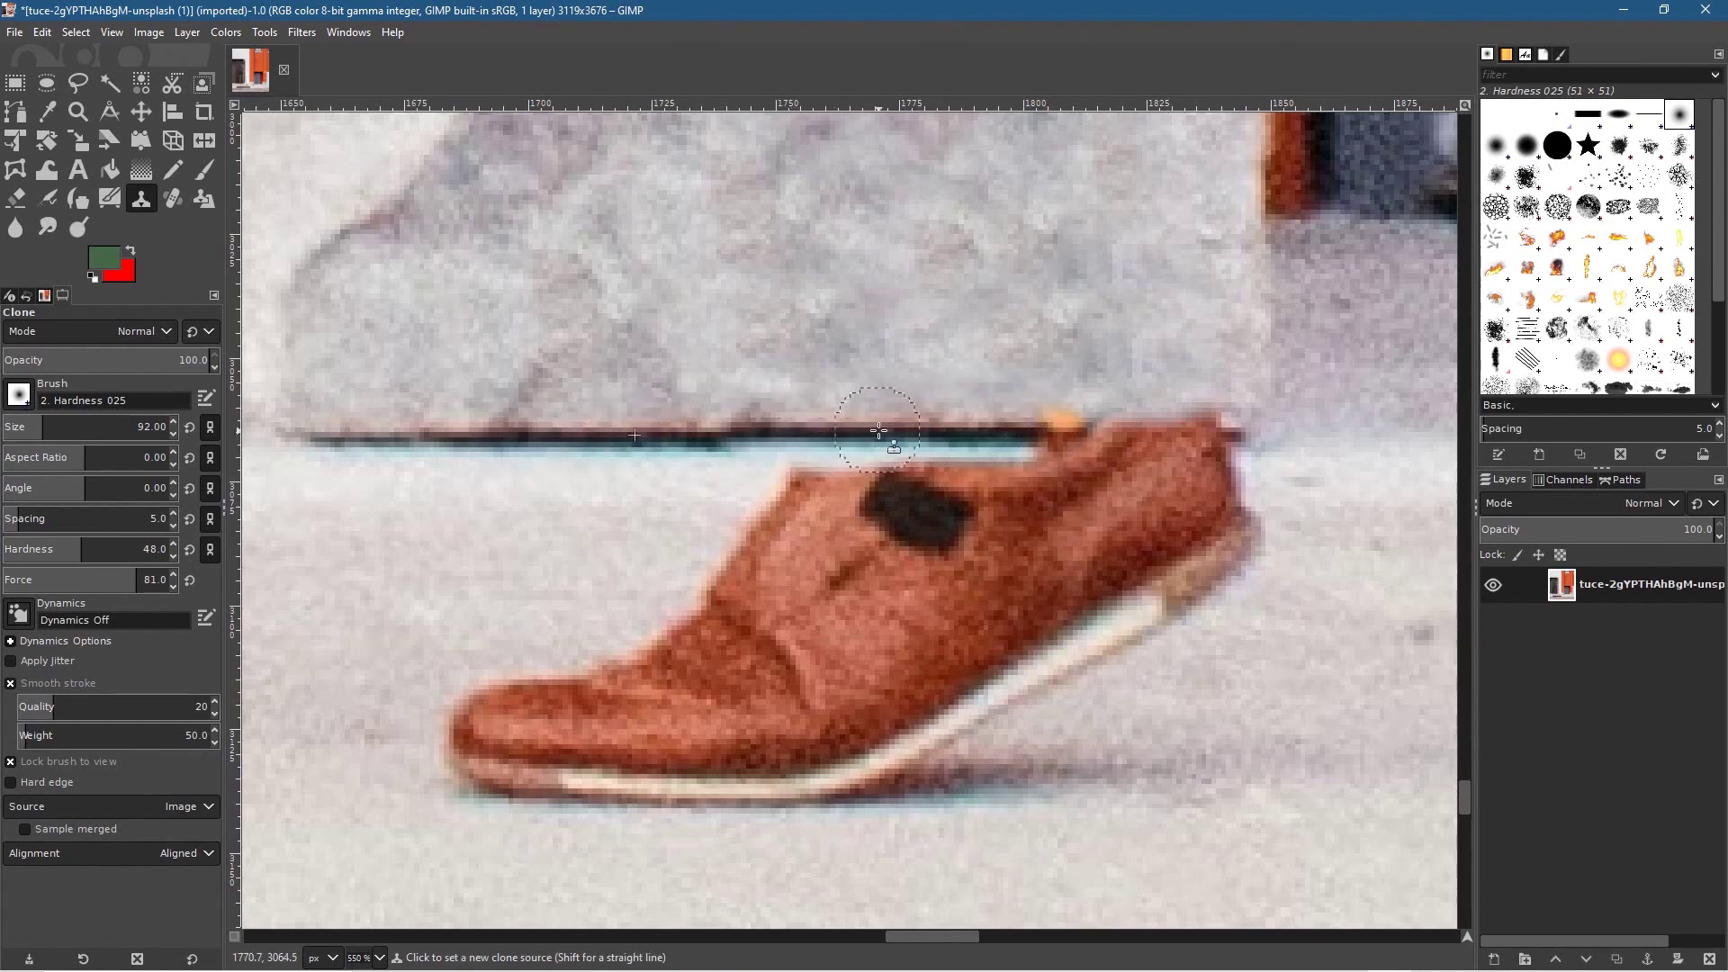
left_click(697, 435, "ctrl")
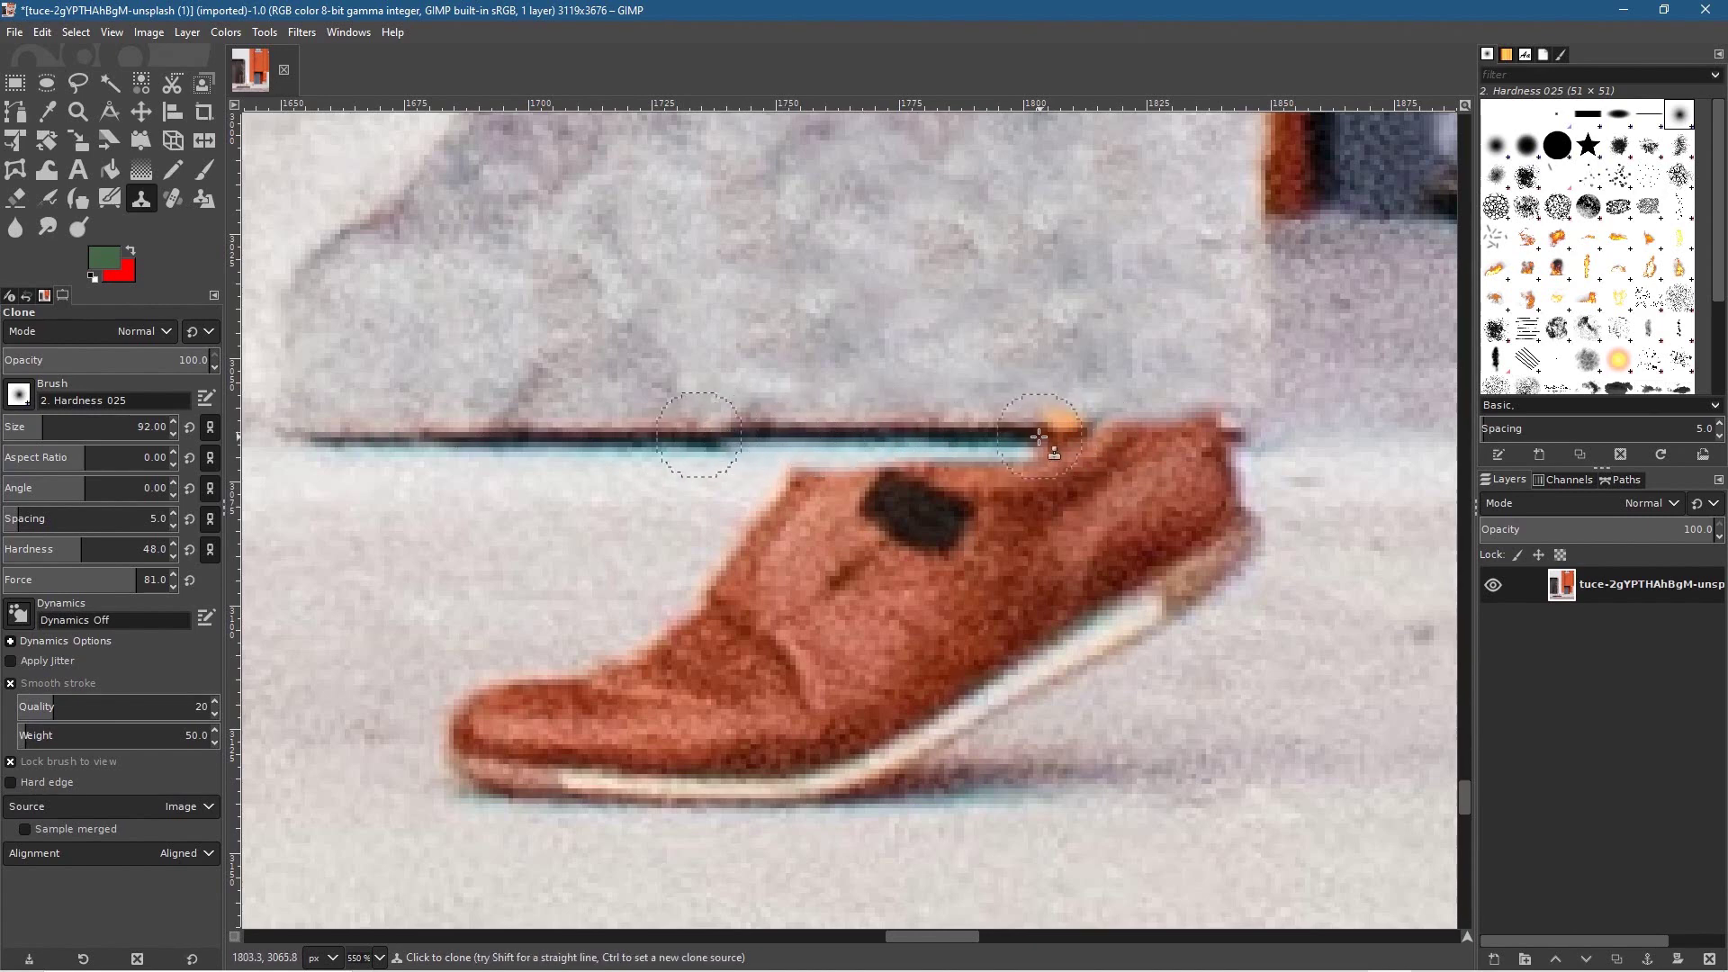
left_click_drag(1033, 437, 1168, 433)
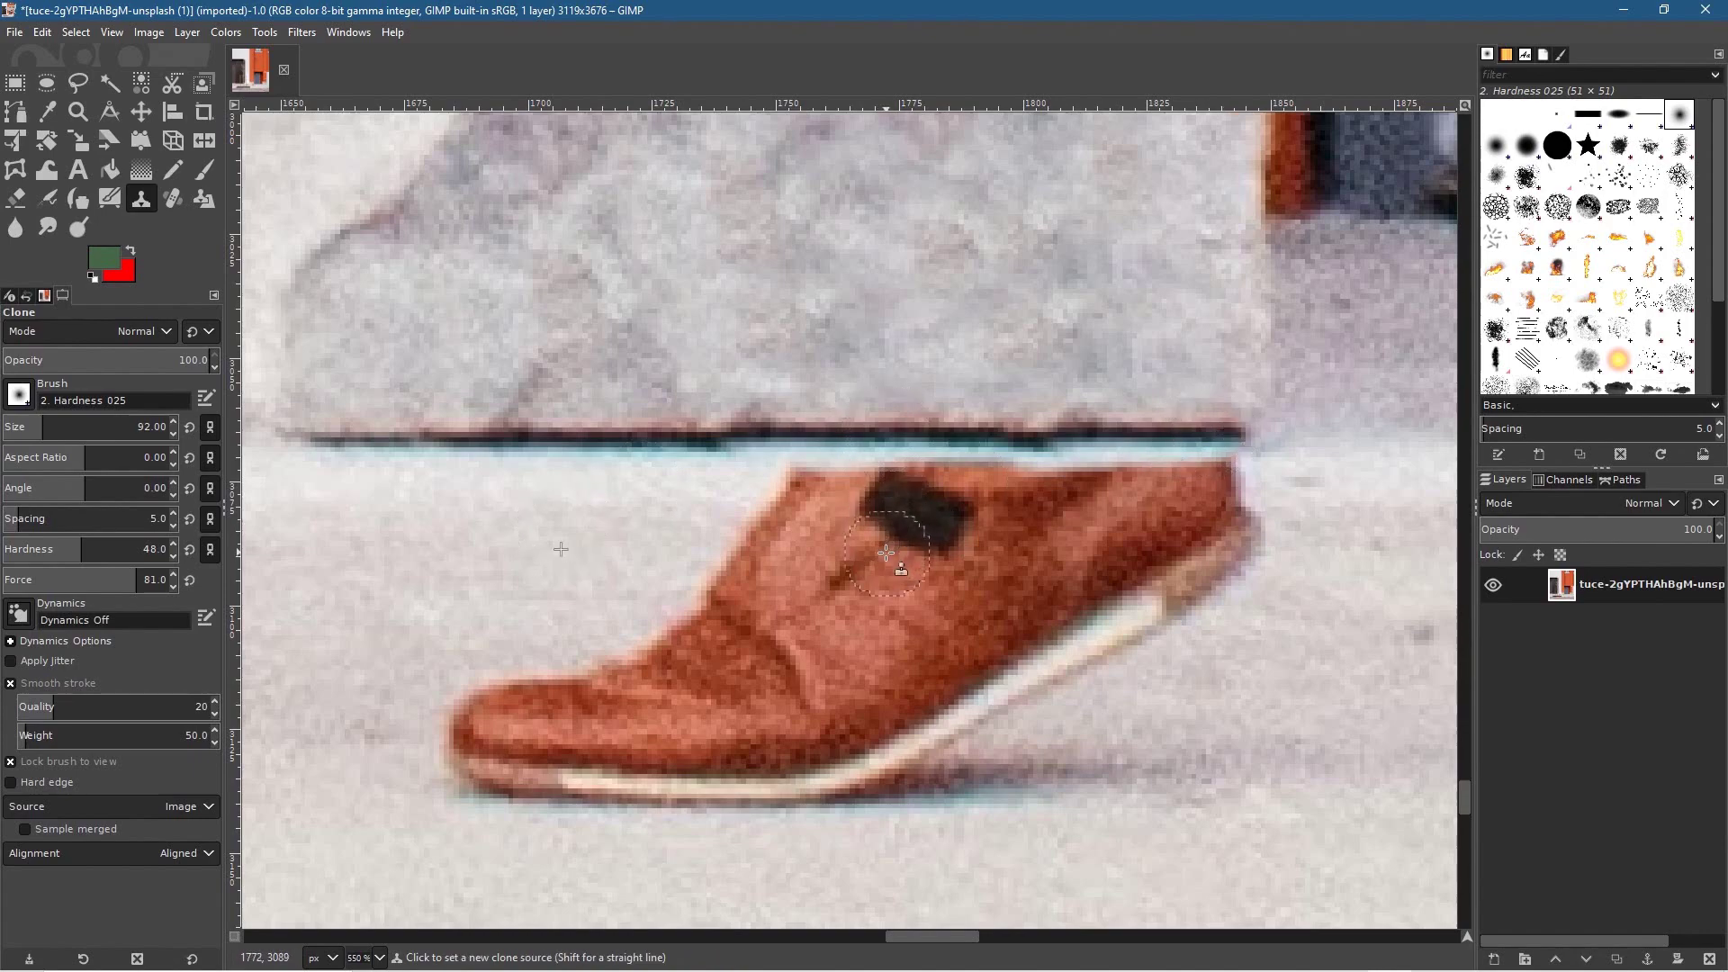
Set the brush size to 118, sample the pavement beside the front shoe and clone it over the shoe's tongue and toe
key("1")
scroll(868, 569, "up", 5)
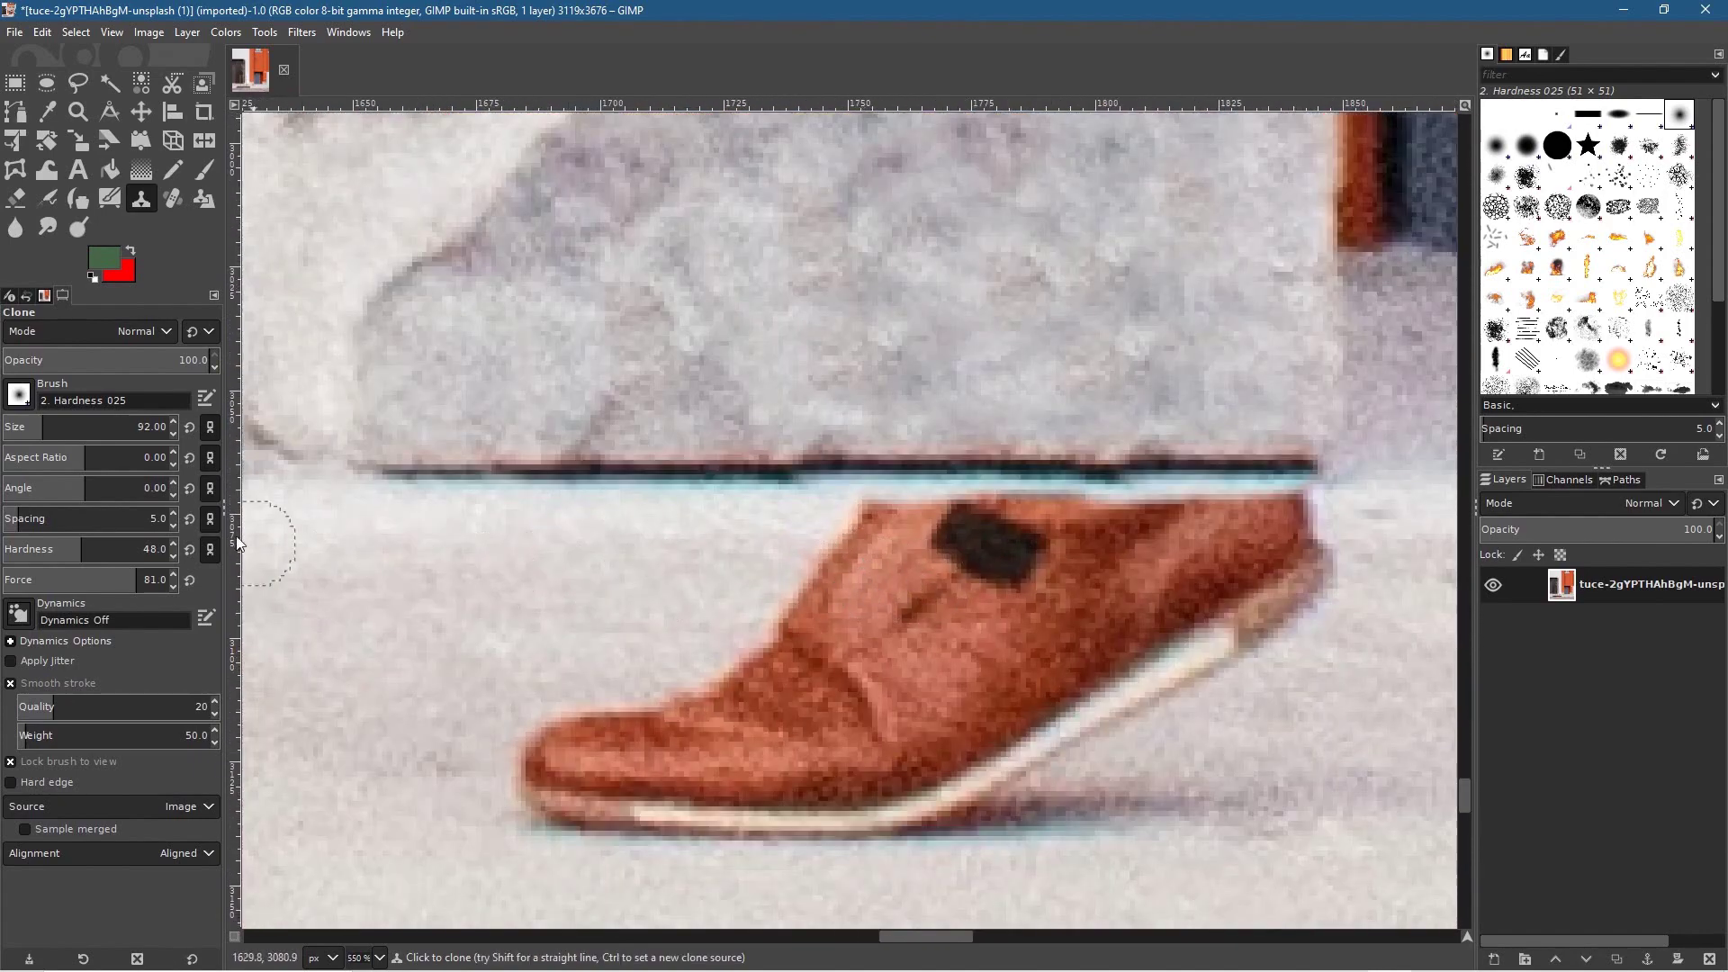
left_click_drag(60, 429, 68, 428)
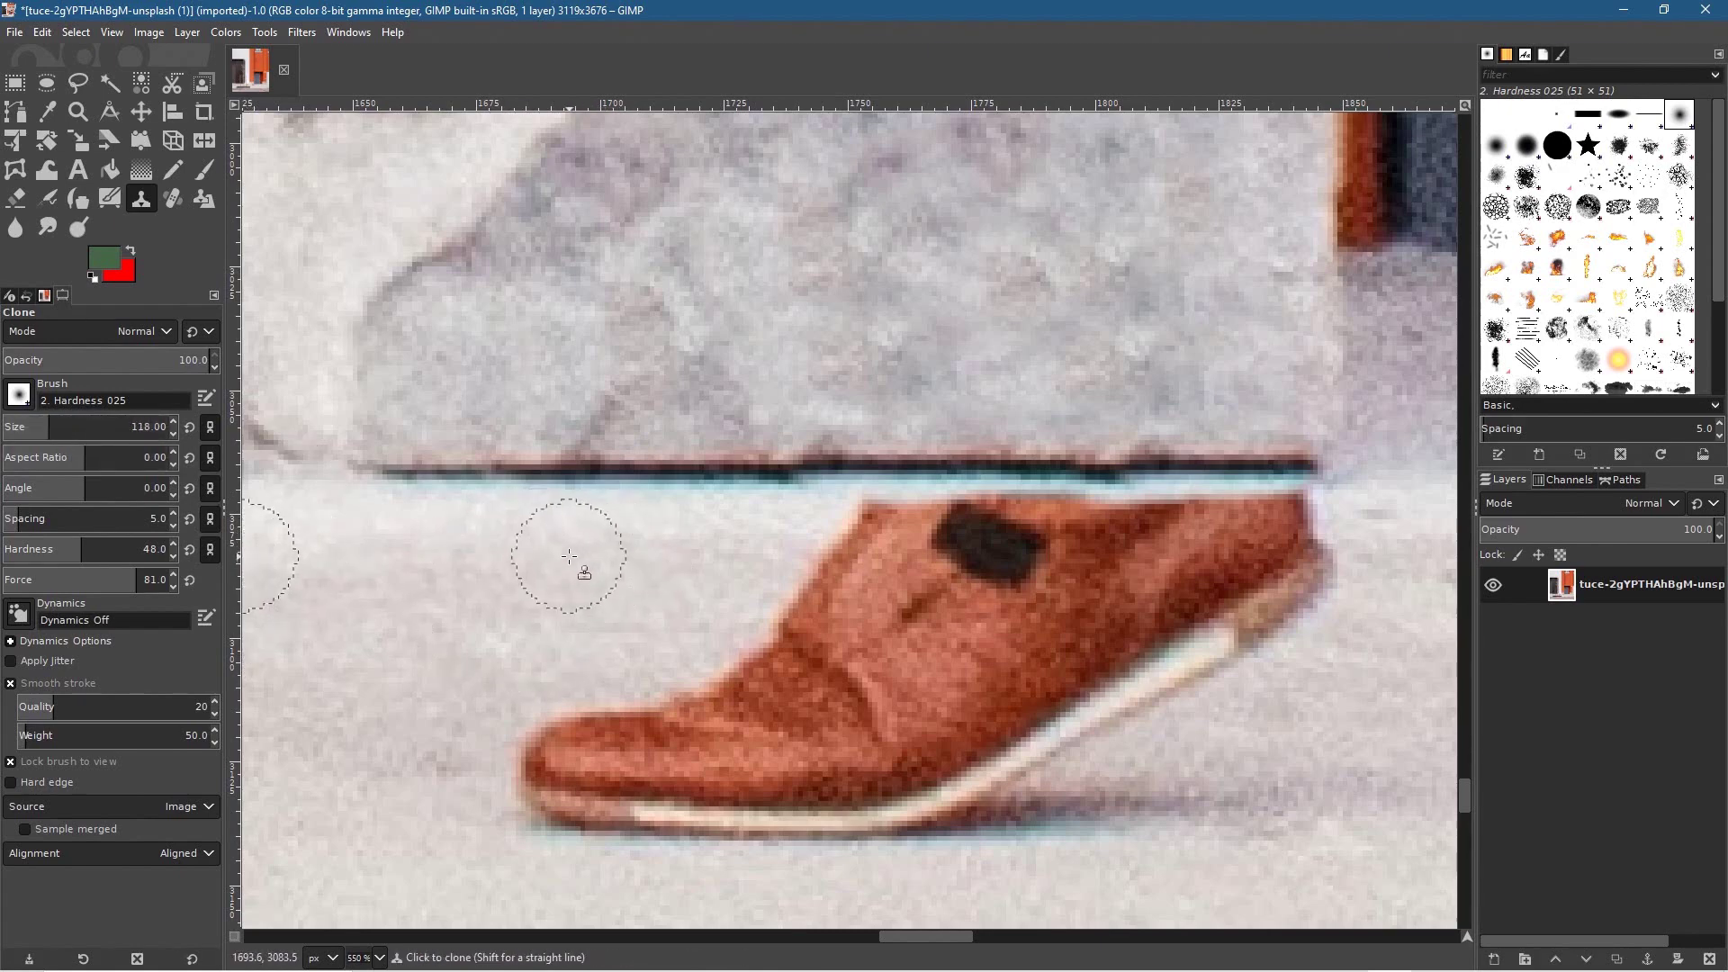
key("ctrl")
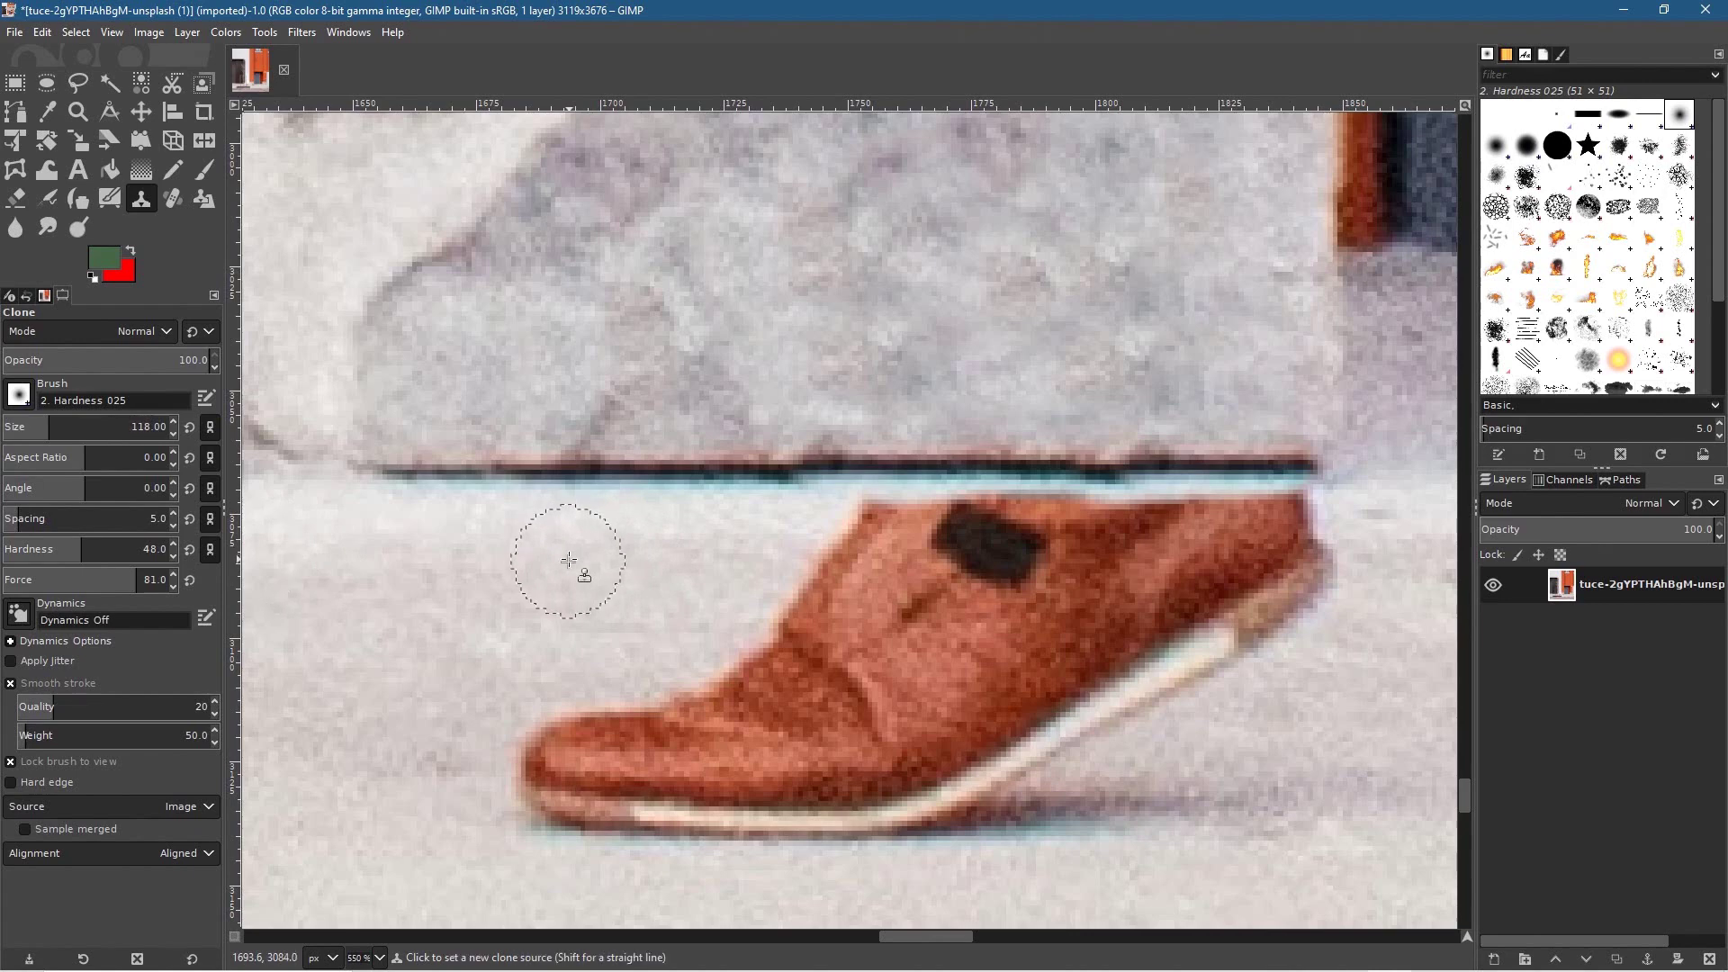
left_click(570, 554, "ctrl")
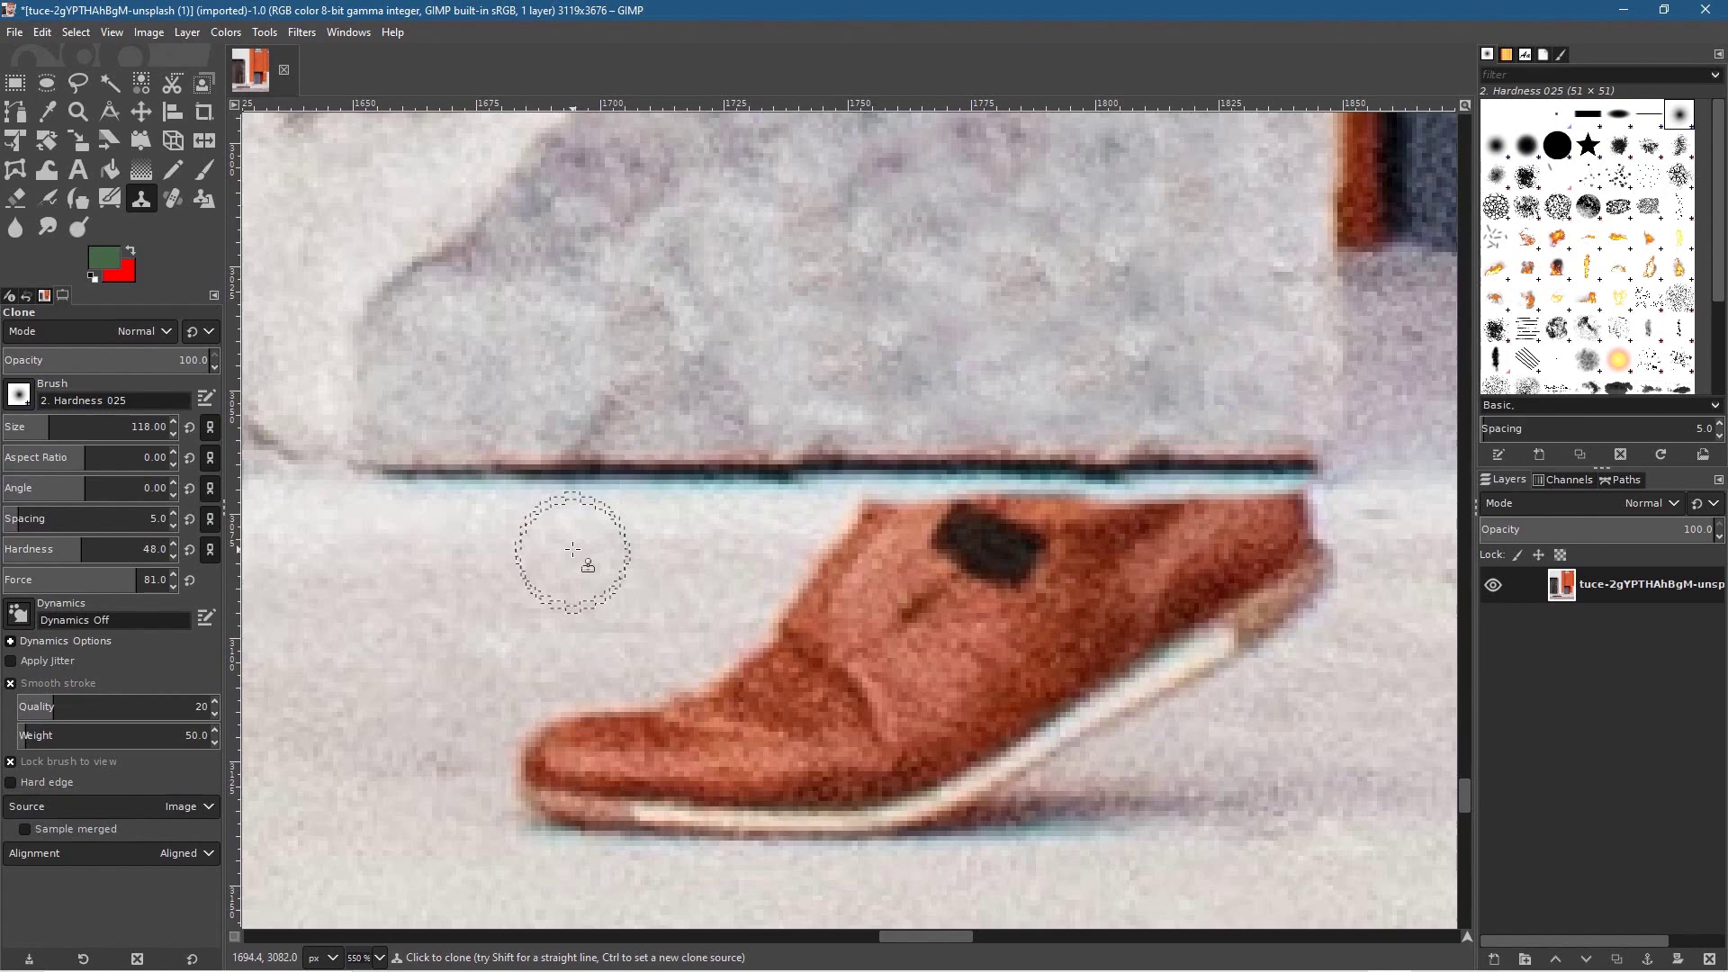
left_click_drag(735, 557, 886, 560)
mouse_move(765, 613)
left_mouse_down()
mouse_move(863, 614)
mouse_move(643, 633)
mouse_move(829, 651)
mouse_move(615, 653)
mouse_move(566, 672)
mouse_move(551, 708)
mouse_move(576, 754)
mouse_move(589, 715)
mouse_move(528, 744)
mouse_move(538, 777)
mouse_move(640, 800)
mouse_move(690, 740)
mouse_move(623, 756)
mouse_move(693, 785)
left_mouse_up()
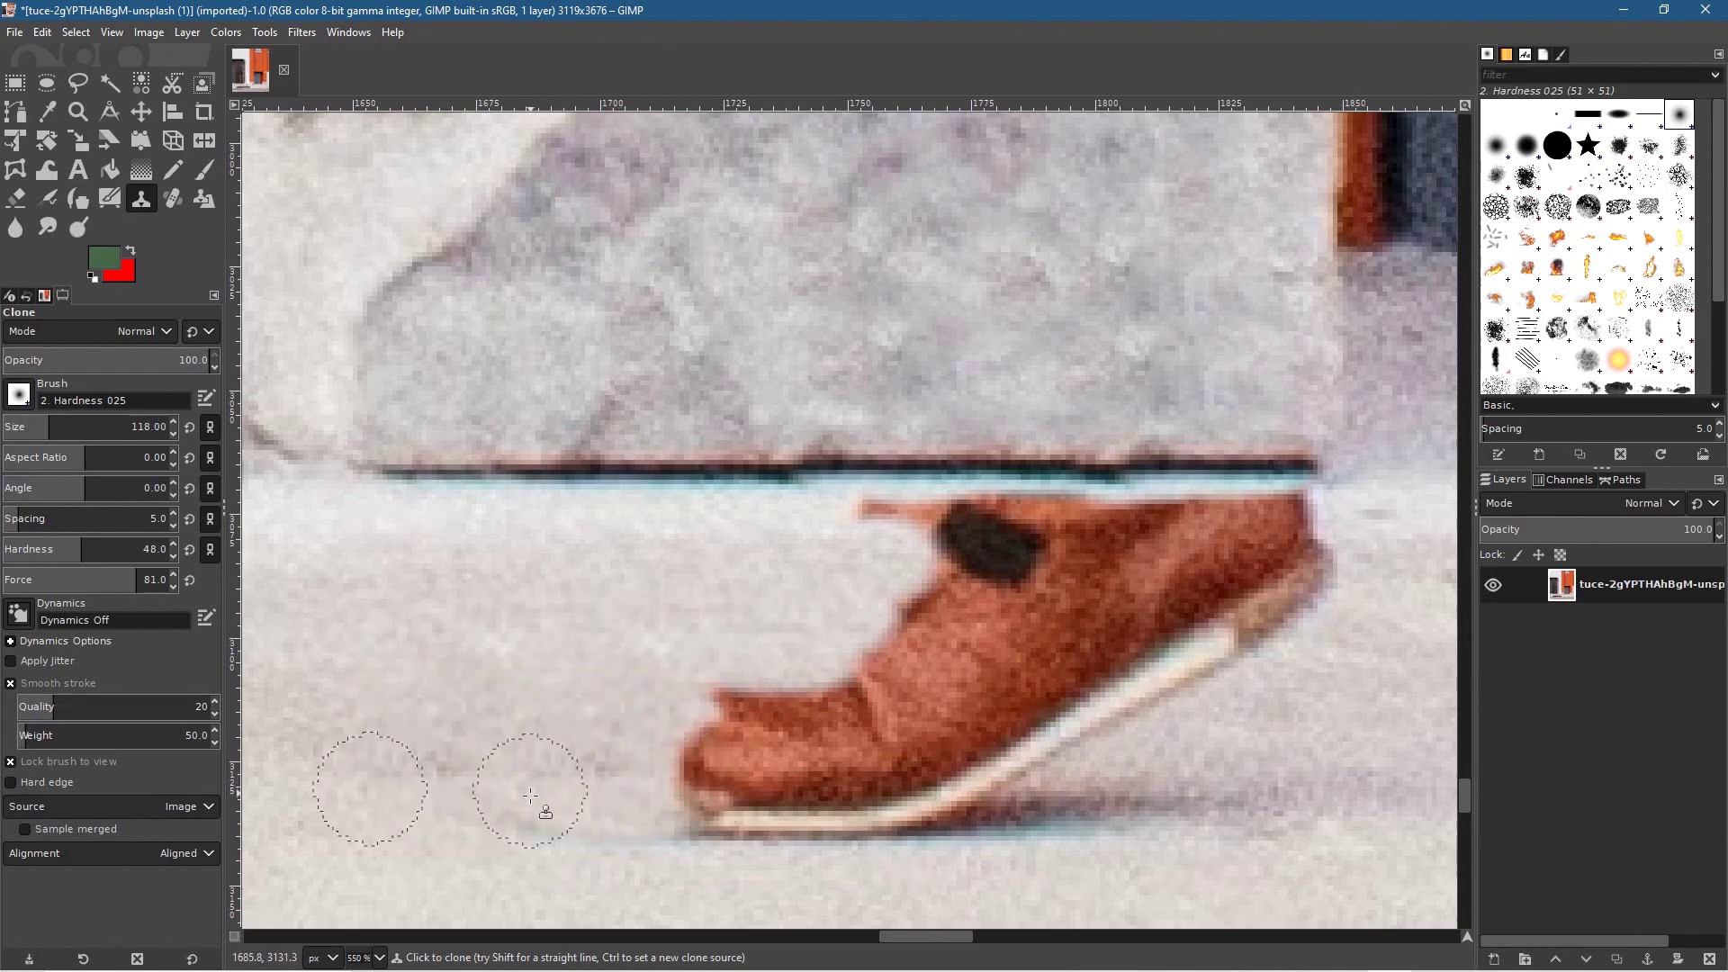
Clone pavement over the rest of the front shoe, including its sole, heel and shadow
mouse_move(720, 711)
left_mouse_down()
mouse_move(721, 800)
mouse_move(661, 817)
mouse_move(753, 714)
mouse_move(796, 813)
mouse_move(806, 711)
mouse_move(868, 794)
mouse_move(905, 765)
mouse_move(1022, 800)
mouse_move(1042, 830)
mouse_move(1102, 790)
mouse_move(922, 823)
mouse_move(956, 794)
left_mouse_up()
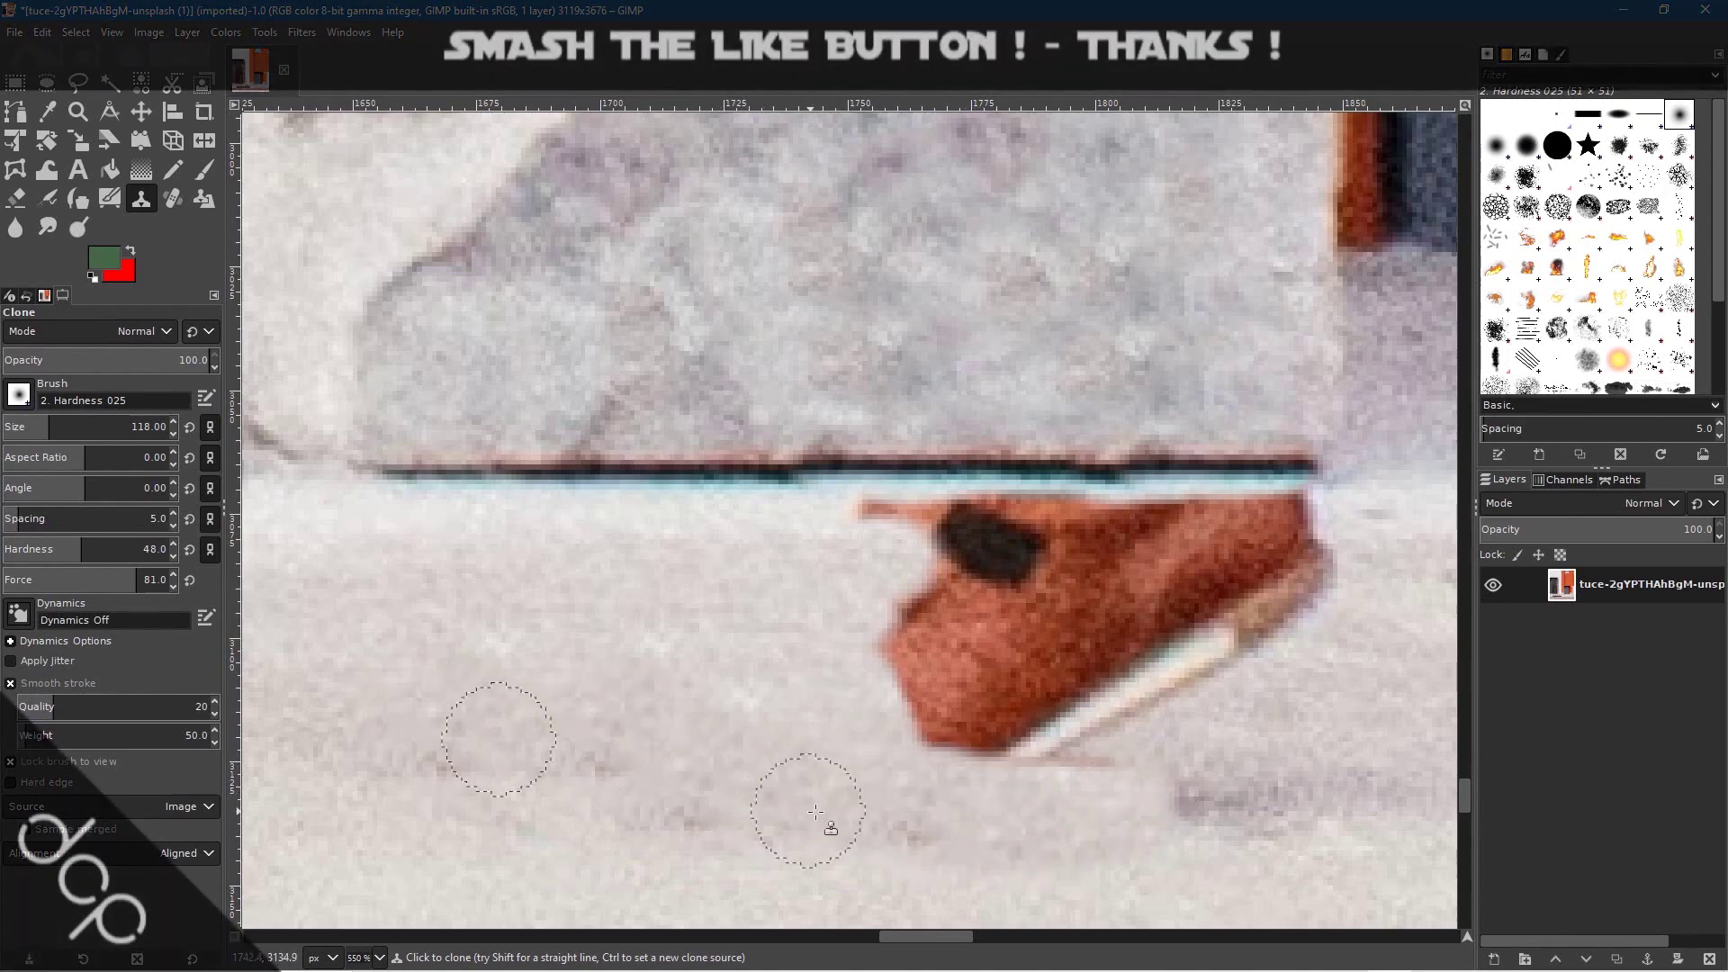
mouse_move(836, 696)
left_mouse_down()
mouse_move(964, 702)
mouse_move(887, 617)
mouse_move(926, 705)
mouse_move(1146, 705)
mouse_move(1092, 772)
mouse_move(1290, 792)
mouse_move(1114, 778)
left_mouse_up()
mouse_move(1269, 793)
left_mouse_down()
mouse_move(1215, 803)
mouse_move(1294, 765)
left_mouse_up()
mouse_move(1161, 750)
left_mouse_down()
mouse_move(1245, 704)
mouse_move(1225, 677)
mouse_move(1030, 672)
mouse_move(1314, 651)
left_mouse_up()
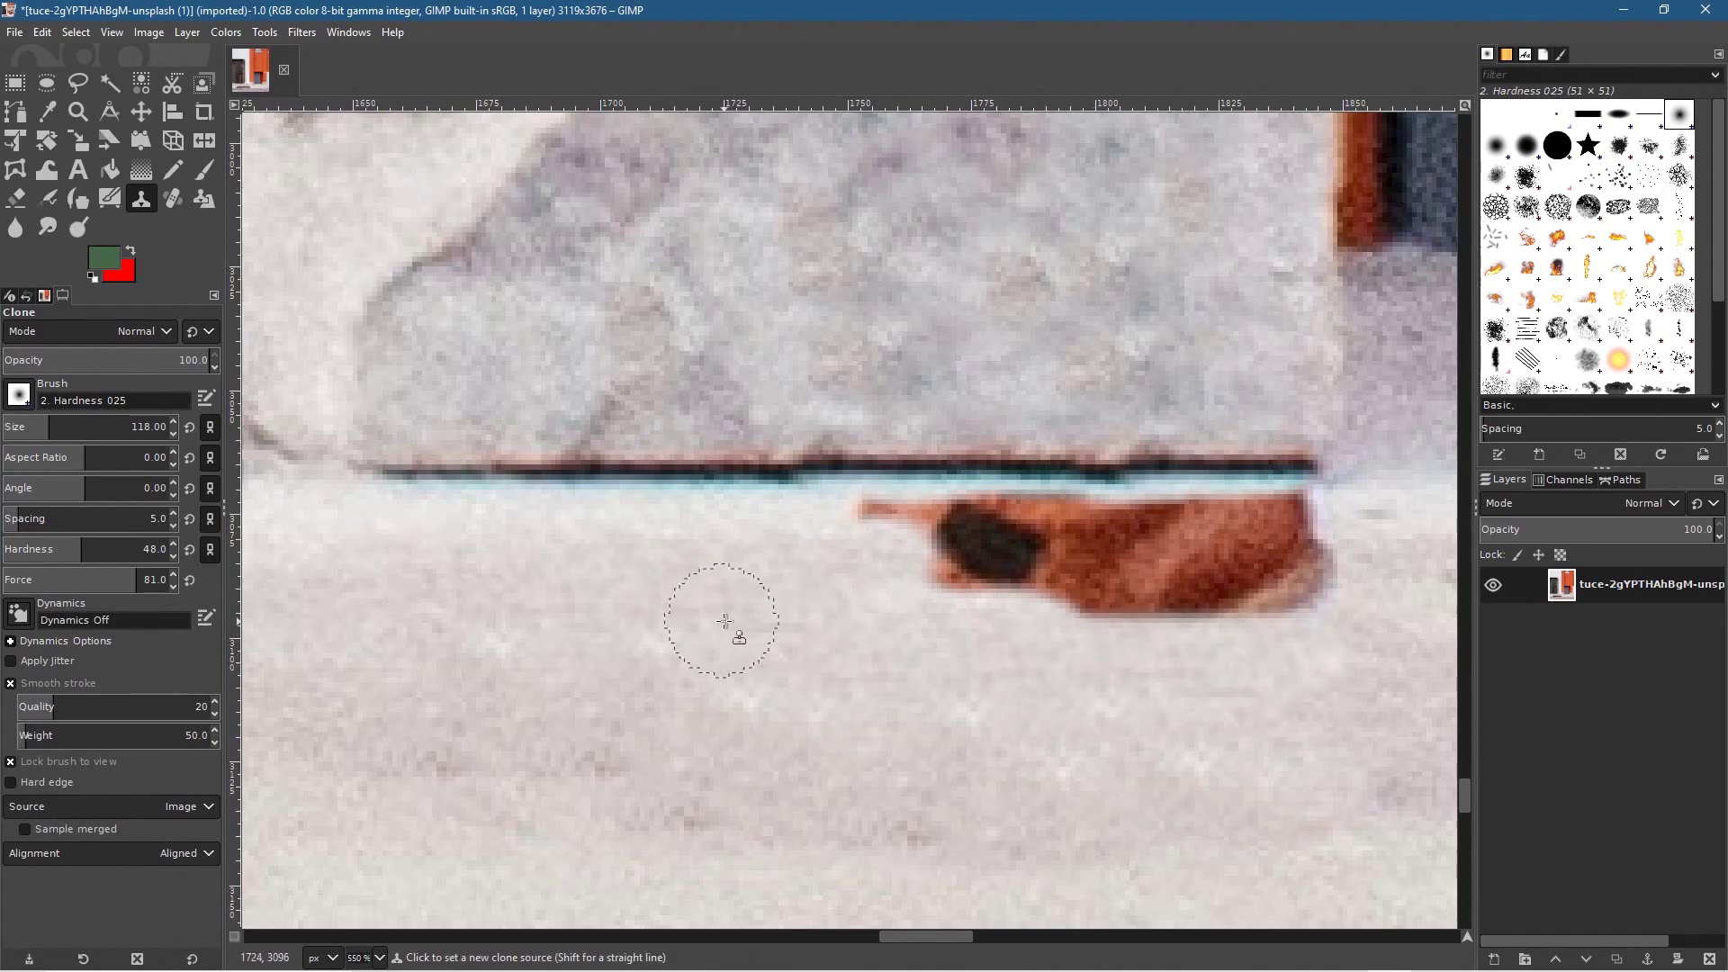
mouse_move(1176, 697)
left_mouse_down()
mouse_move(1284, 630)
mouse_move(1153, 666)
left_mouse_up()
mouse_move(1320, 617)
left_mouse_down()
mouse_move(984, 605)
mouse_move(877, 621)
mouse_move(880, 597)
mouse_move(923, 580)
mouse_move(1317, 554)
mouse_move(1204, 540)
mouse_move(871, 550)
mouse_move(908, 531)
mouse_move(1154, 530)
left_mouse_up()
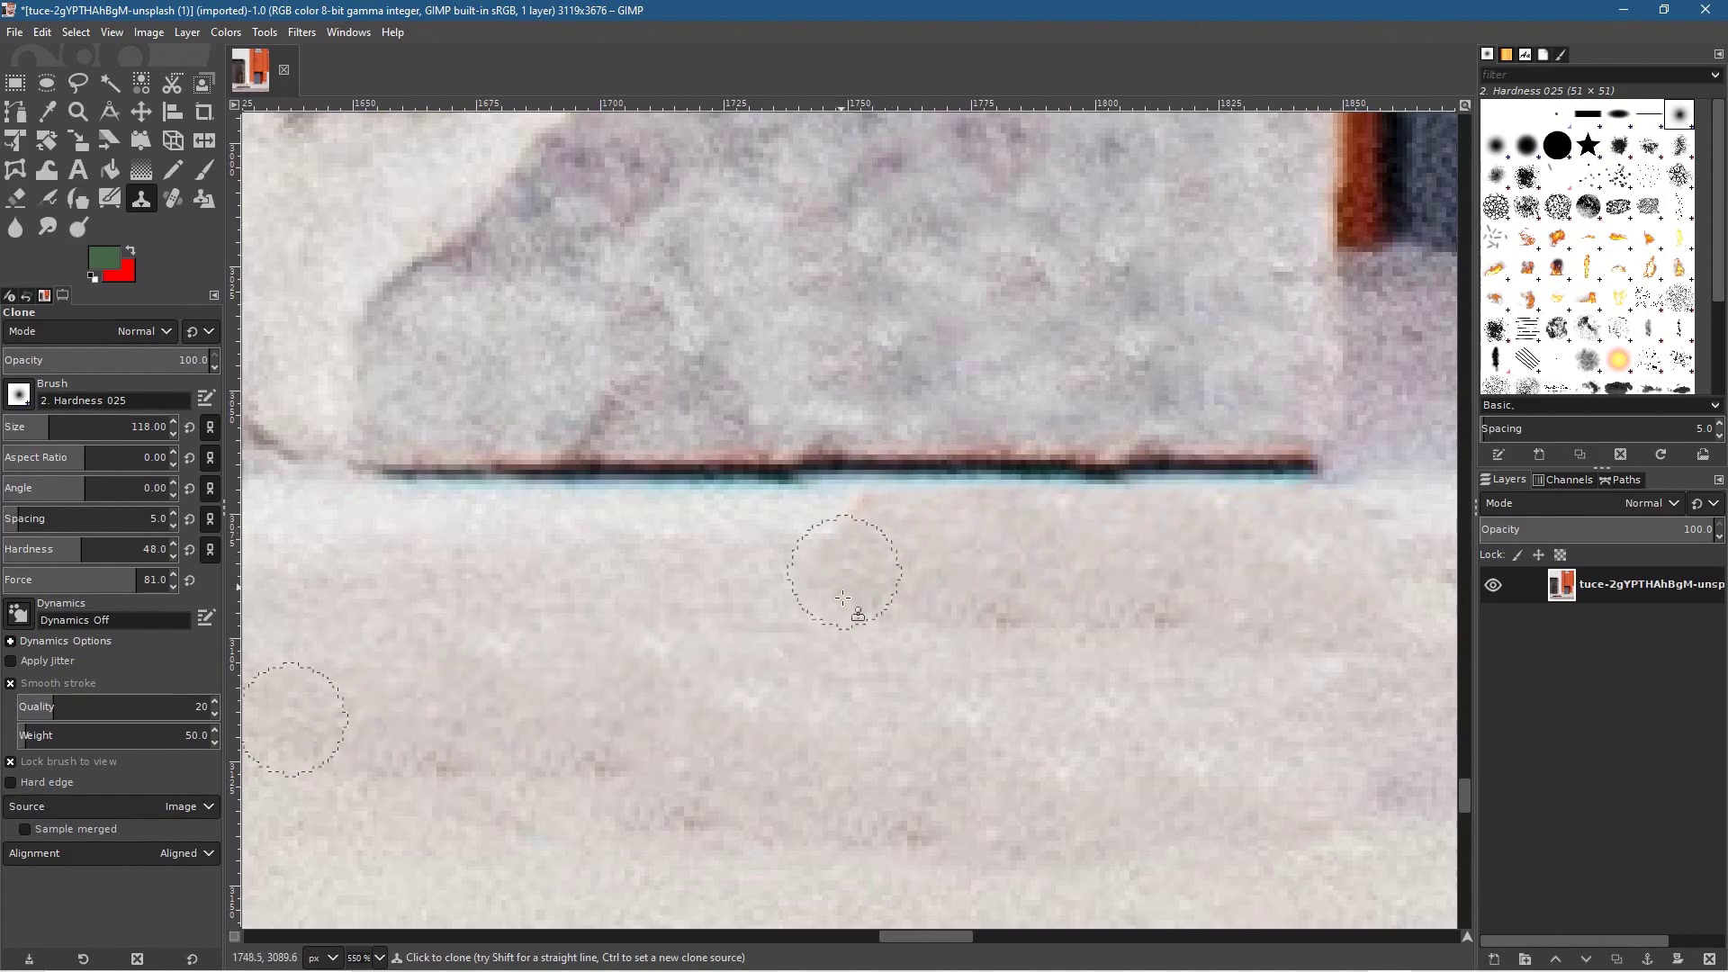
Sample the light pavement in front of the grey door and clone it across the patch near the stone base's corner
scroll(910, 662, "down", 6)
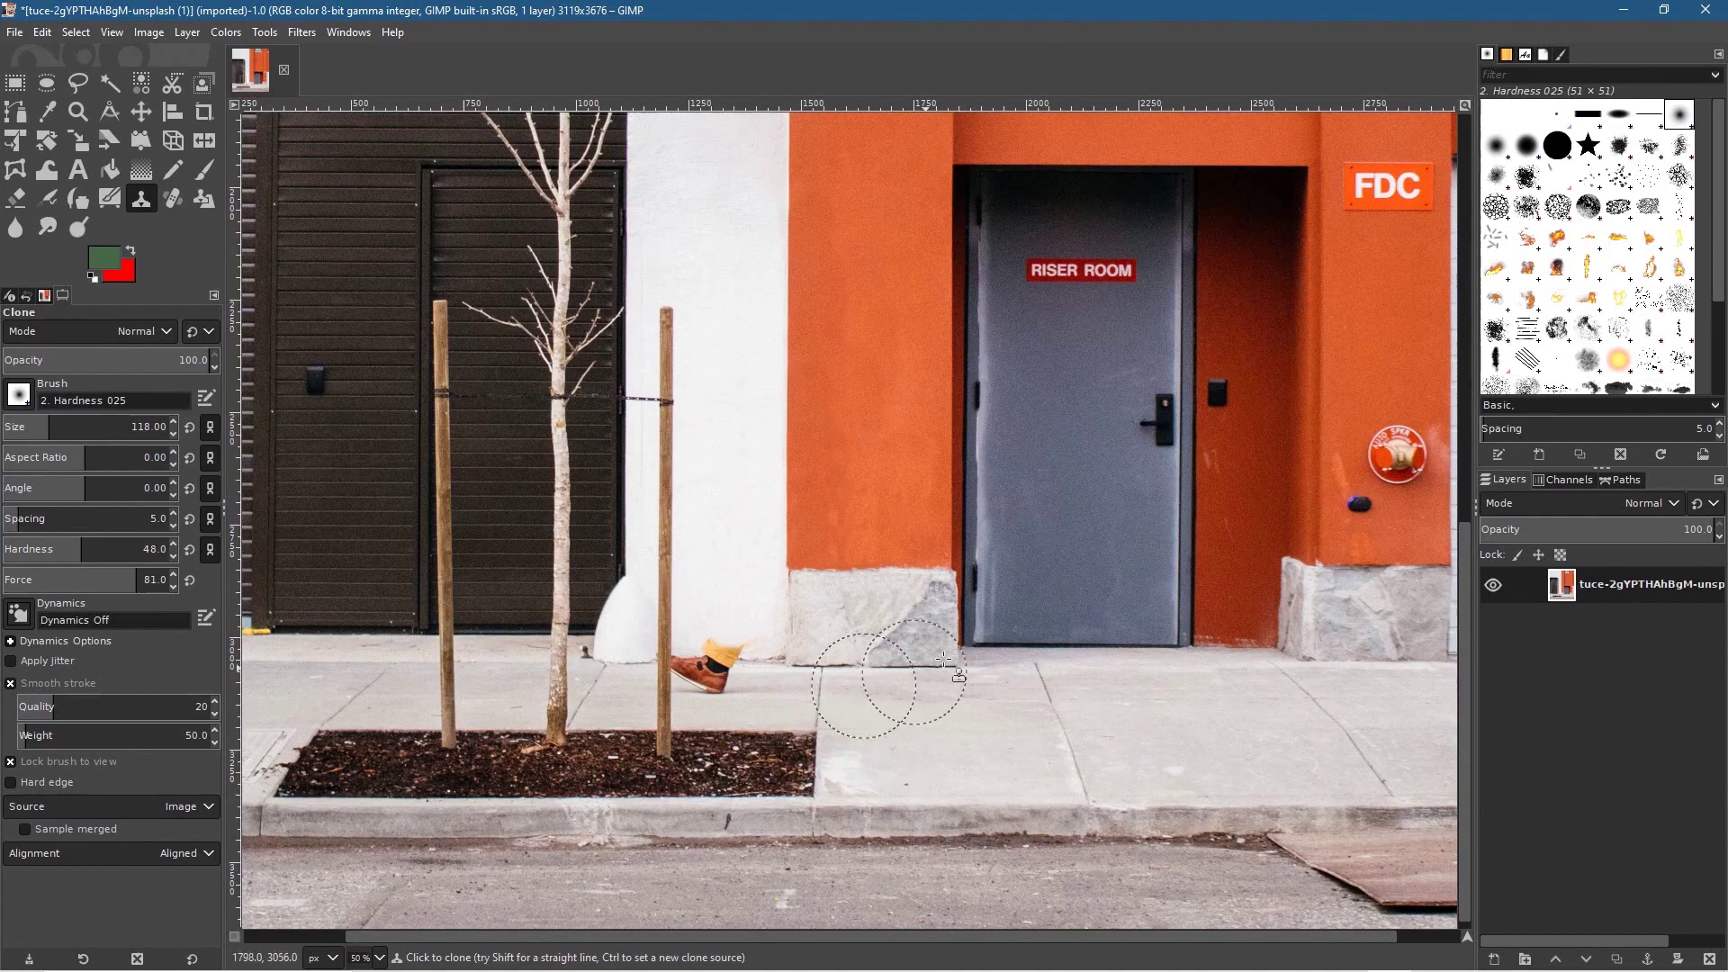
scroll(990, 826, "down", 2)
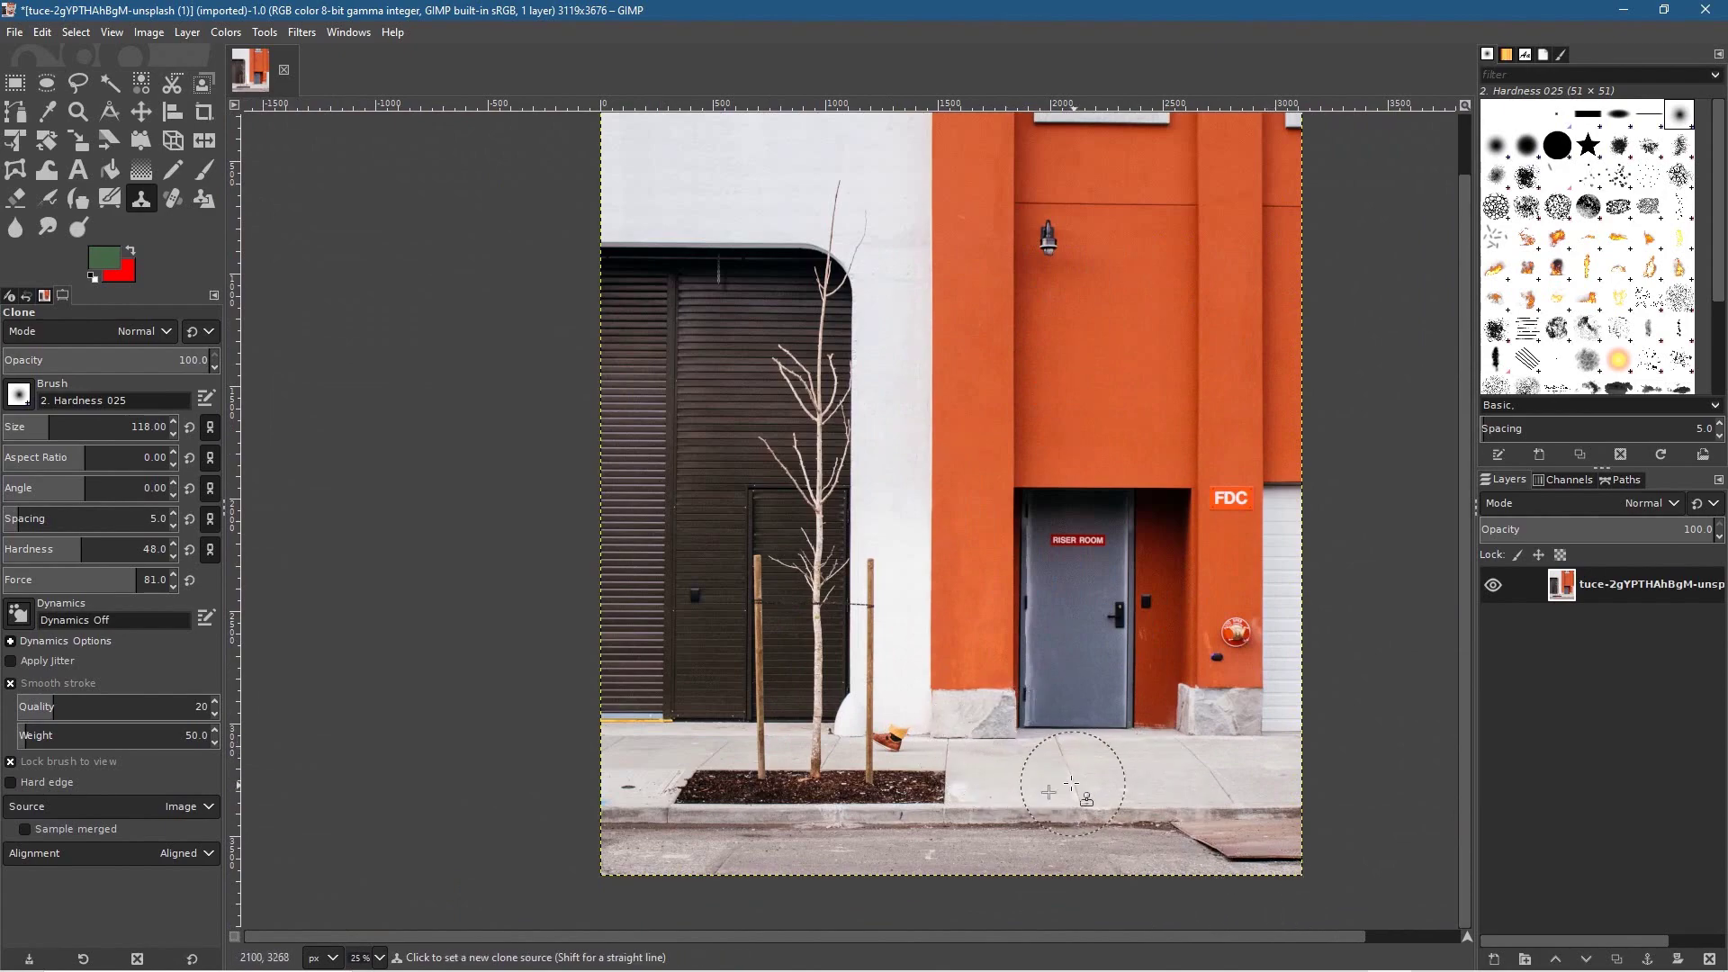
scroll(1078, 786, "up", 7)
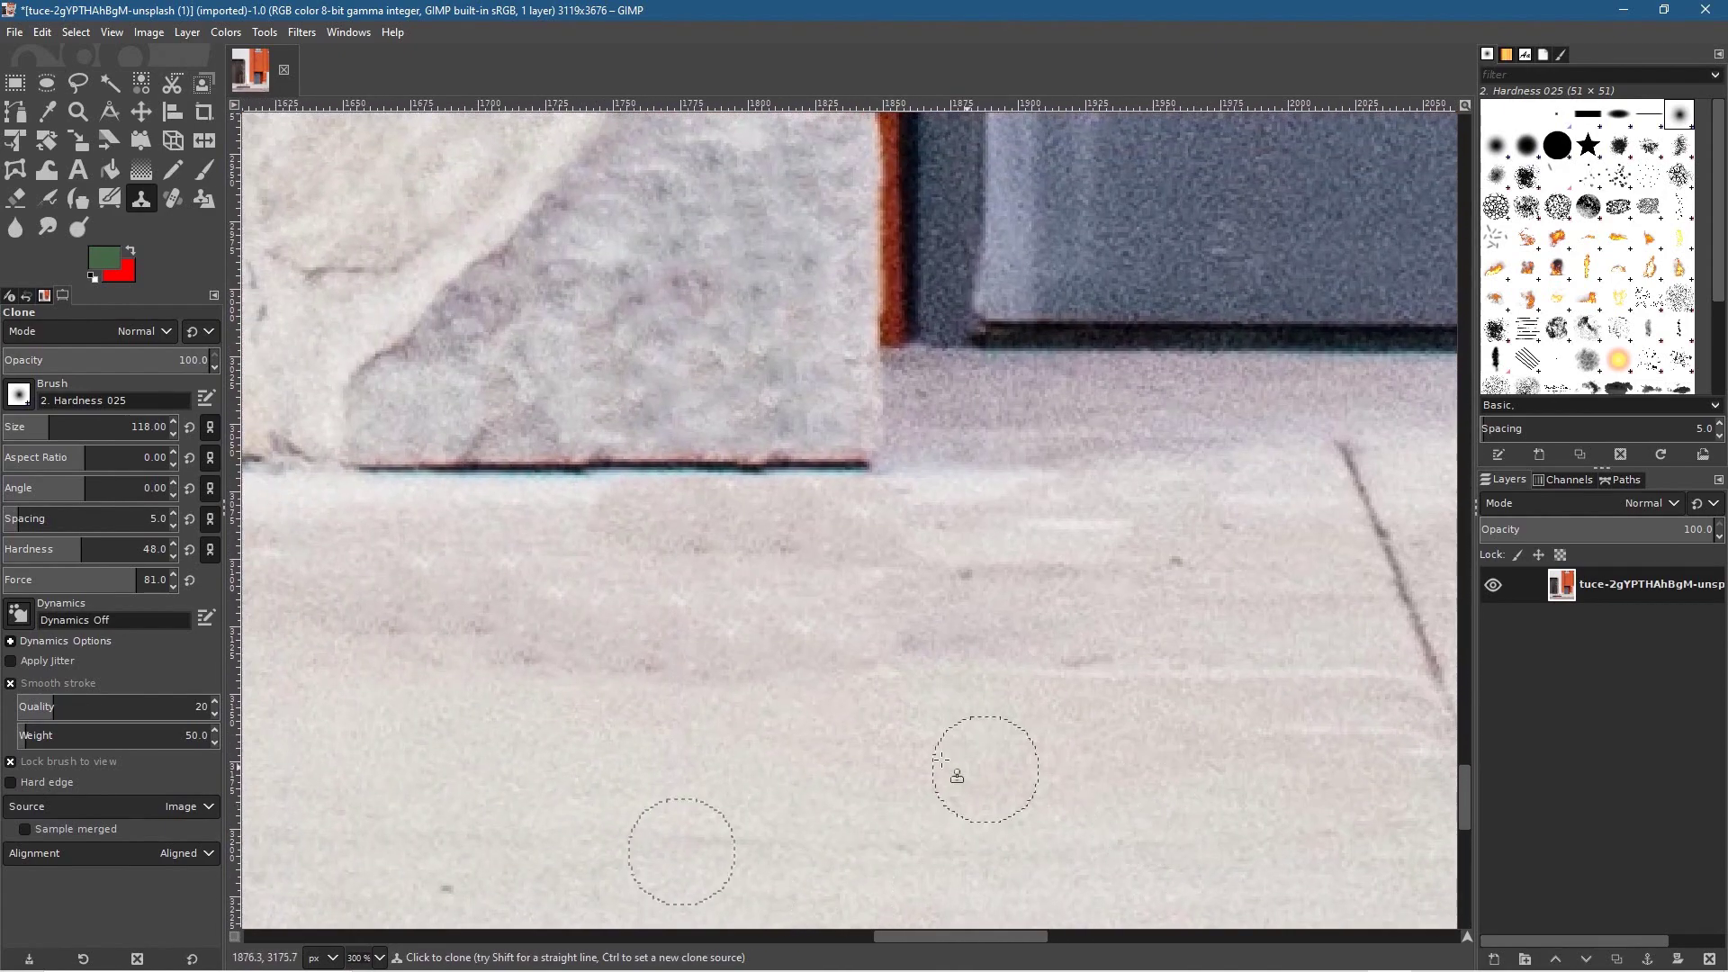
scroll(940, 760, "down", 5)
scroll(981, 738, "up", 5)
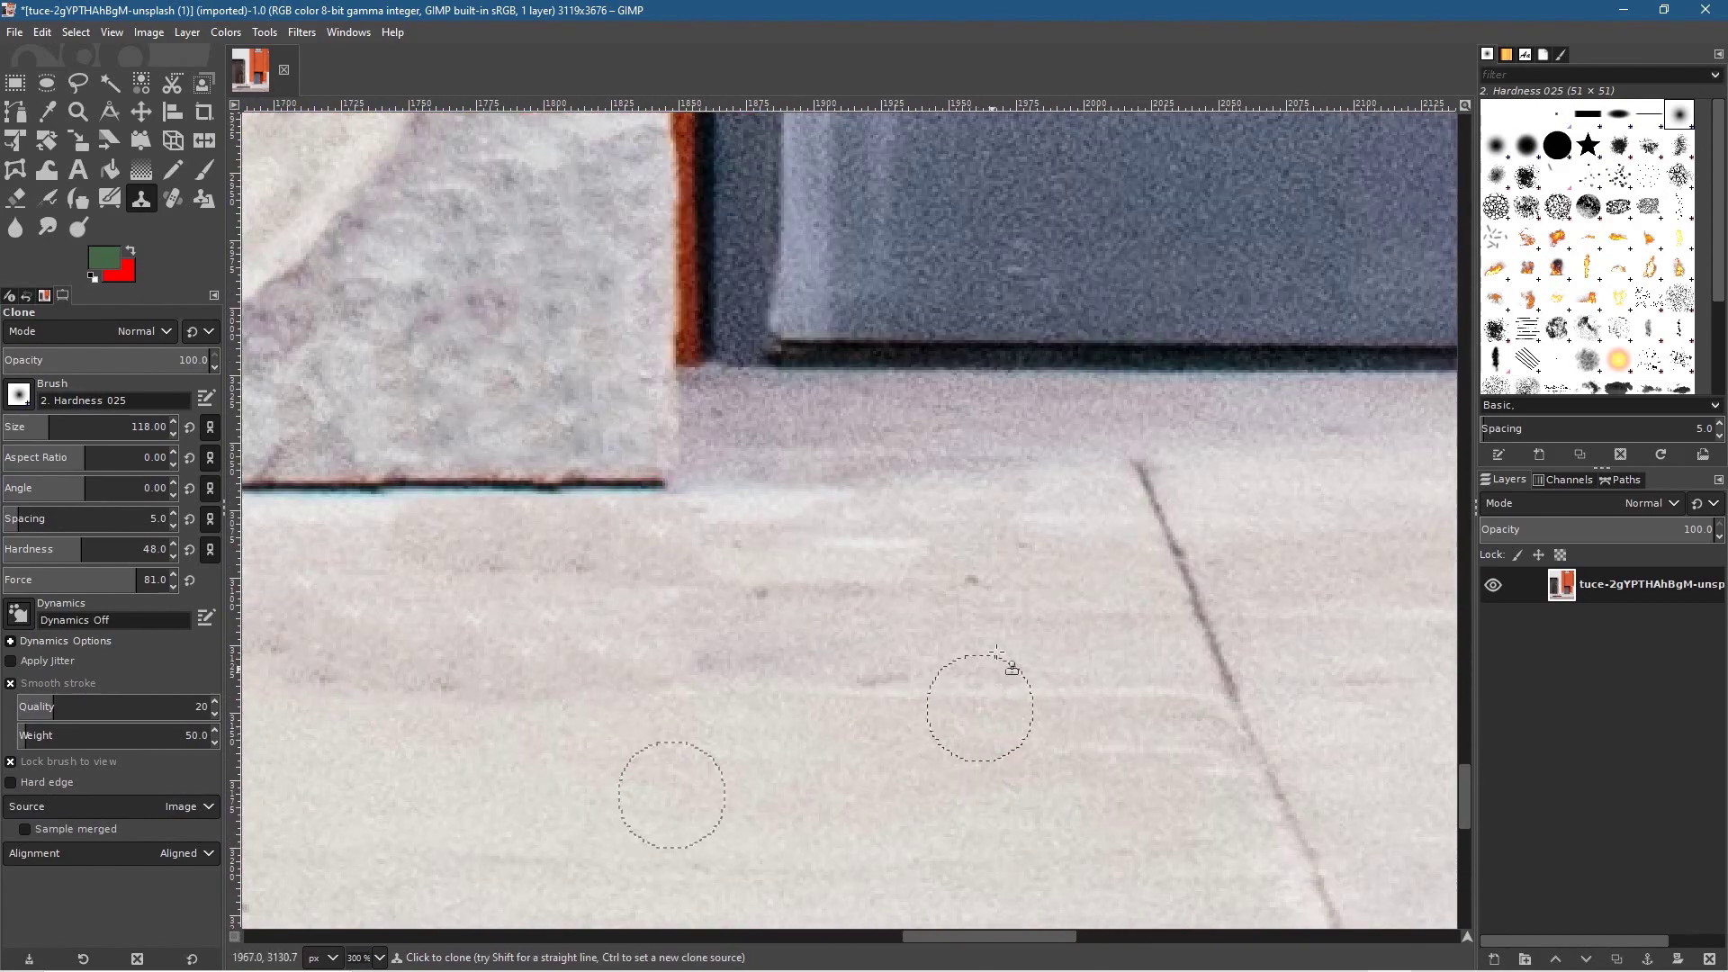
key("ctrl")
left_click(1074, 552, "ctrl")
left_click_drag(935, 551, 615, 549)
Sample clean pavement and clone it over the uneven patches below the stone base, including the stray joint line fragment
left_click(953, 546, "ctrl")
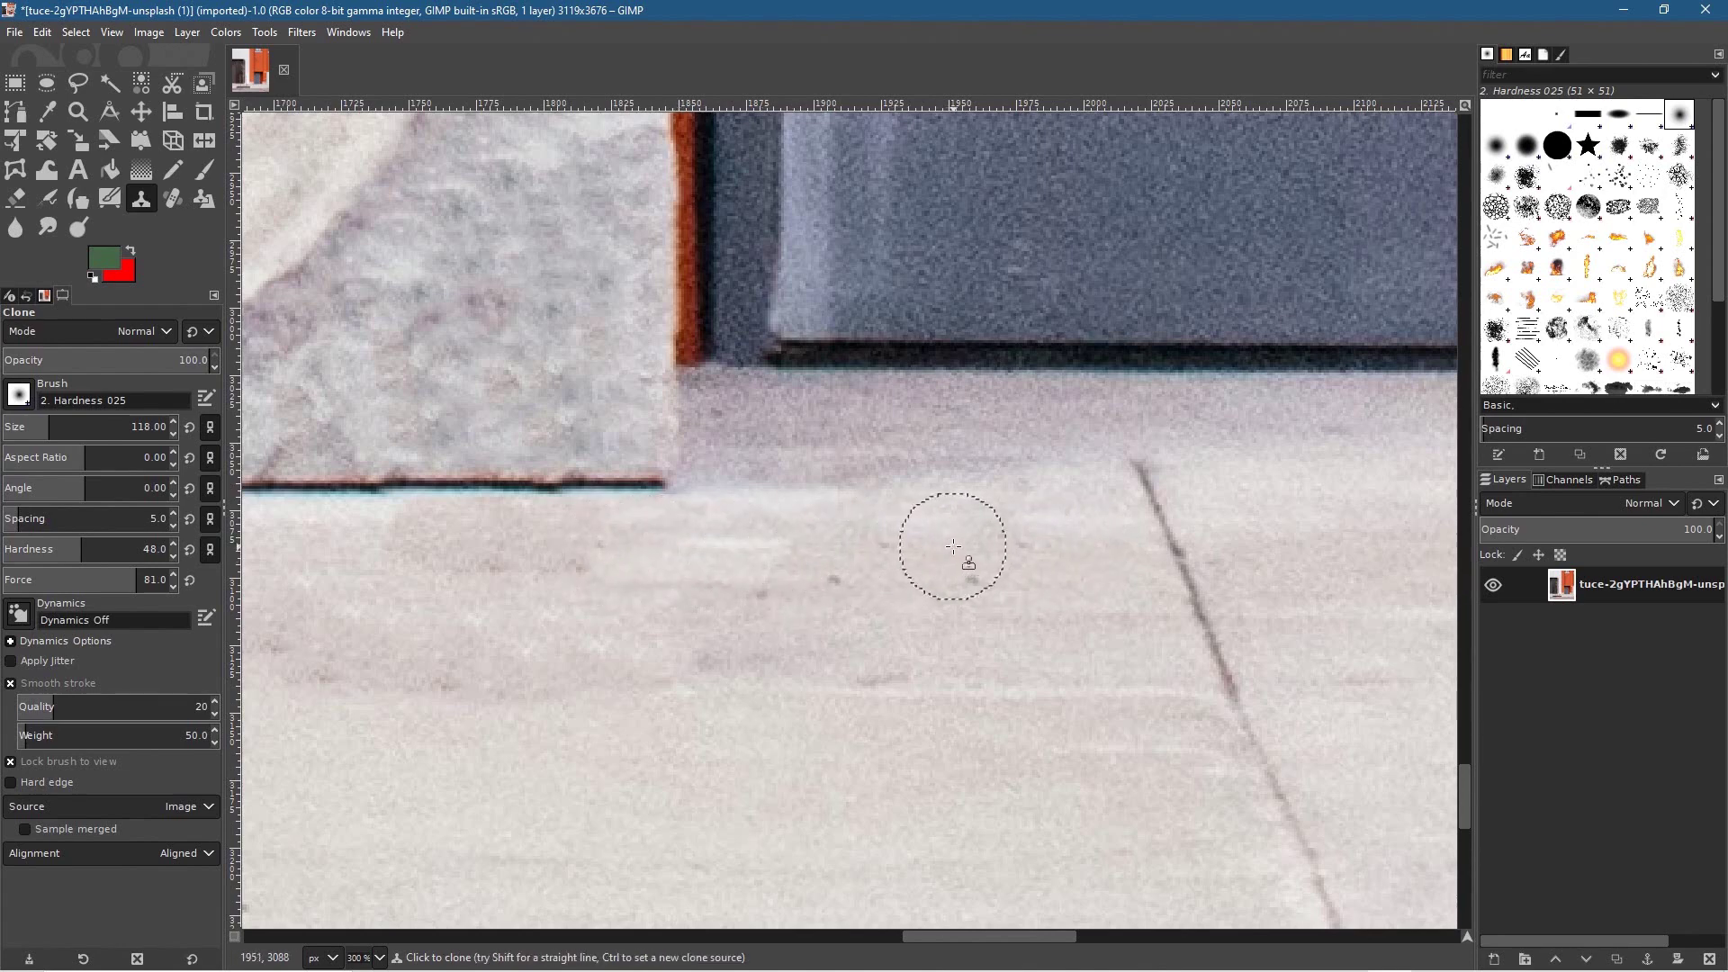
mouse_move(653, 551)
left_mouse_down()
mouse_move(484, 563)
mouse_move(640, 603)
mouse_move(756, 594)
mouse_move(785, 627)
mouse_move(661, 653)
mouse_move(493, 625)
mouse_move(1051, 706)
mouse_move(1071, 662)
mouse_move(1021, 646)
mouse_move(879, 655)
left_mouse_up()
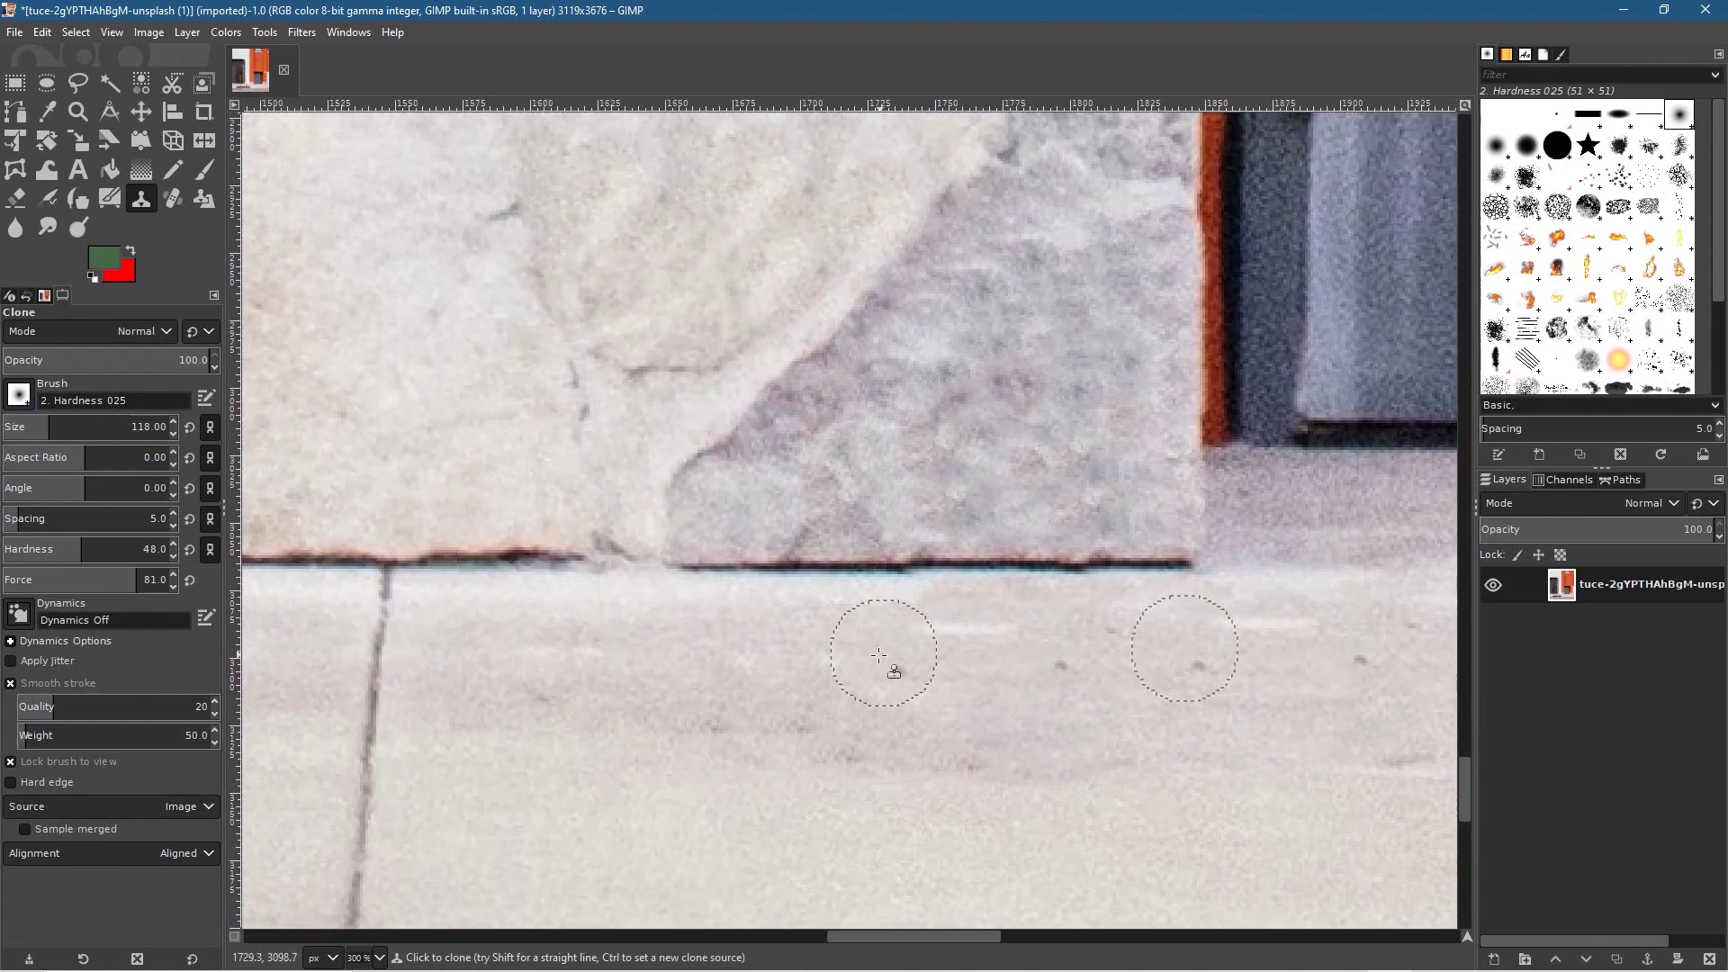
left_click(501, 804, "ctrl")
mouse_move(759, 764)
left_mouse_down()
mouse_move(1275, 741)
mouse_move(618, 749)
mouse_move(836, 794)
left_mouse_up()
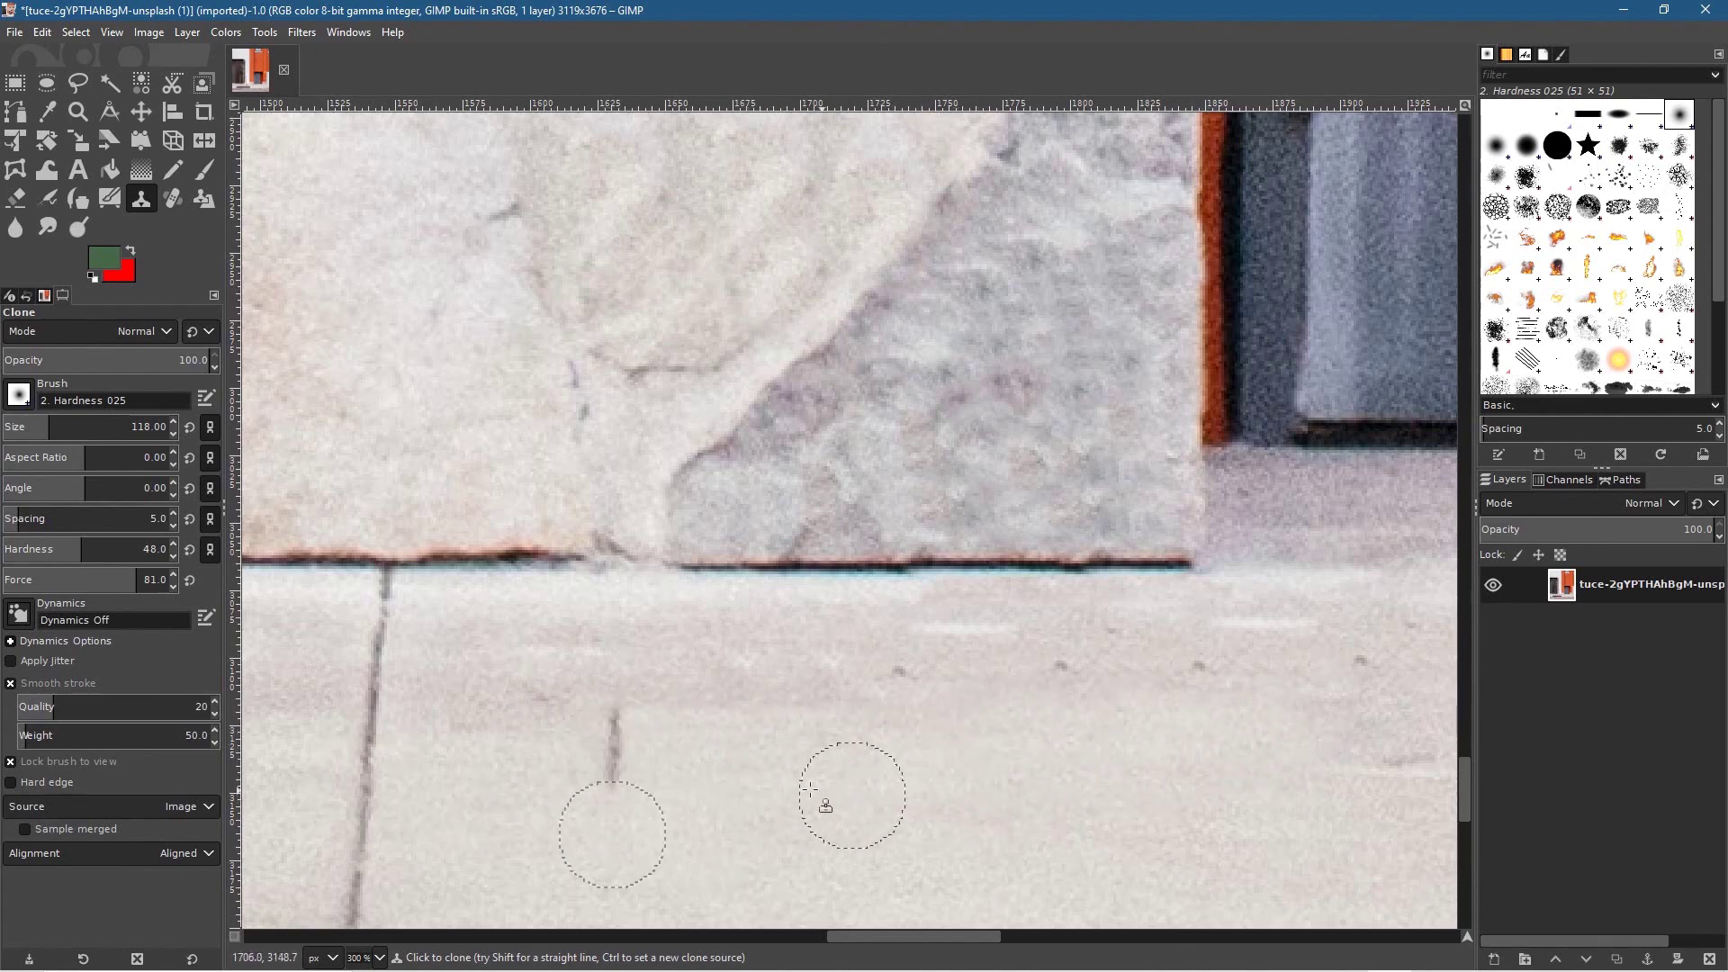
left_click(934, 793, "ctrl")
mouse_move(609, 746)
left_mouse_down()
mouse_move(623, 770)
mouse_move(640, 764)
left_mouse_up()
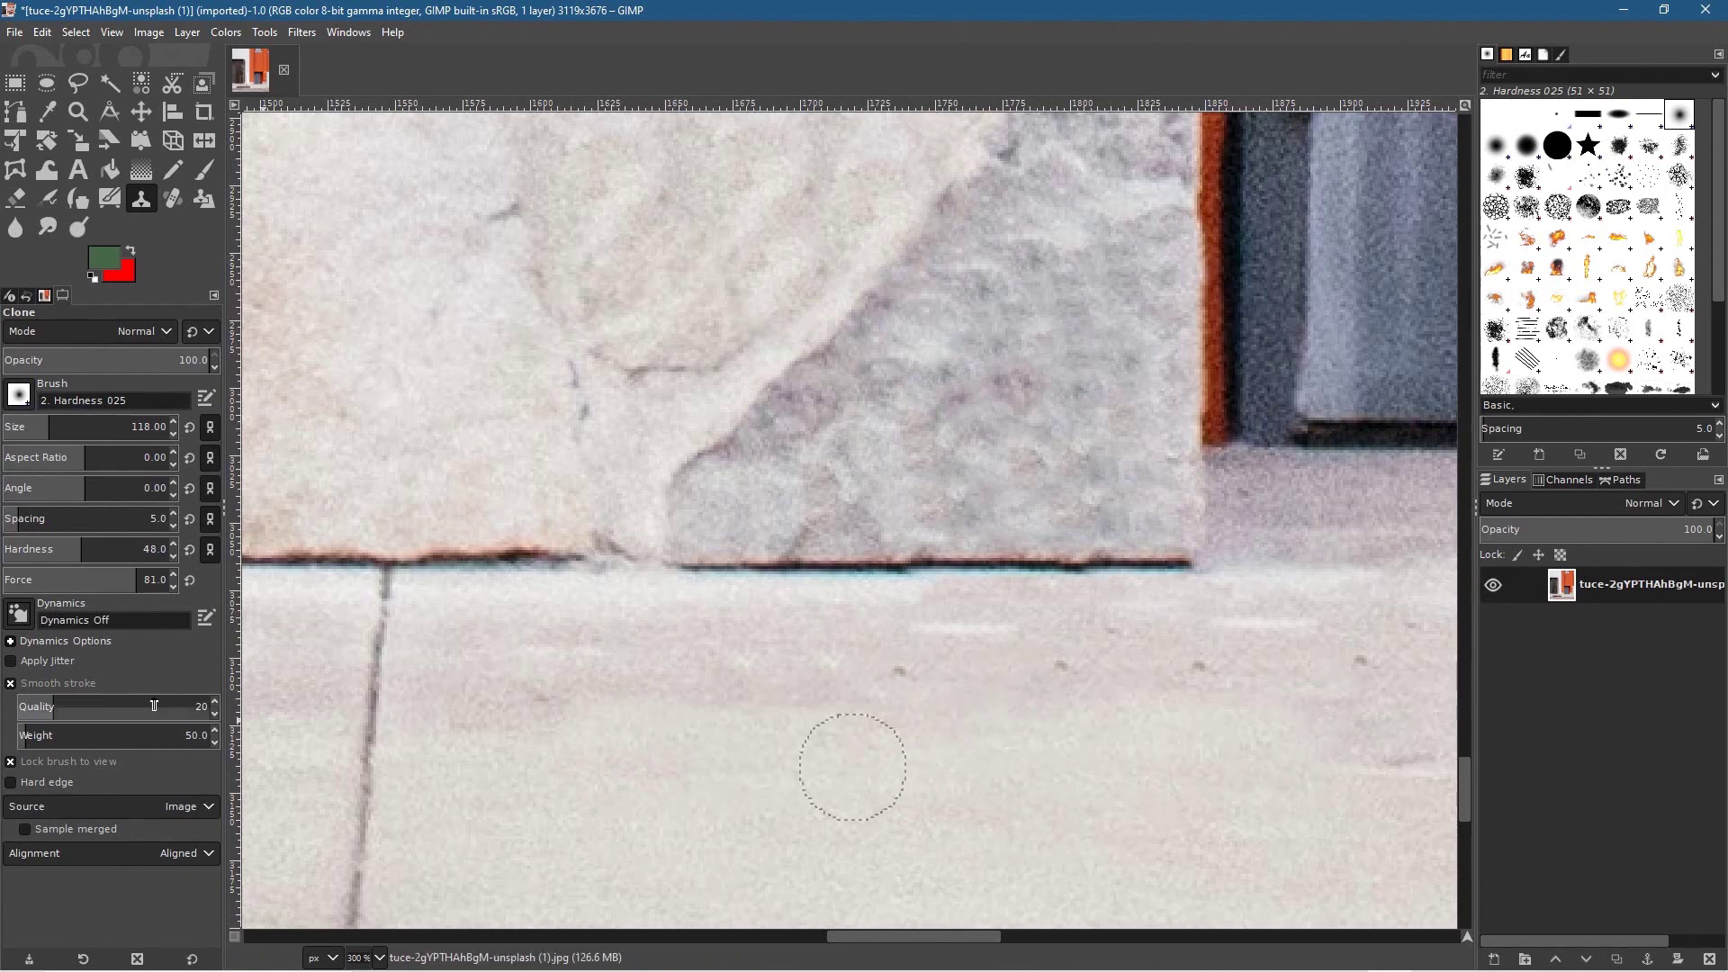
Switch to the Cell 02 brush at size 137 and clone pavement texture across the repeated marks below the stone base
left_click(20, 396)
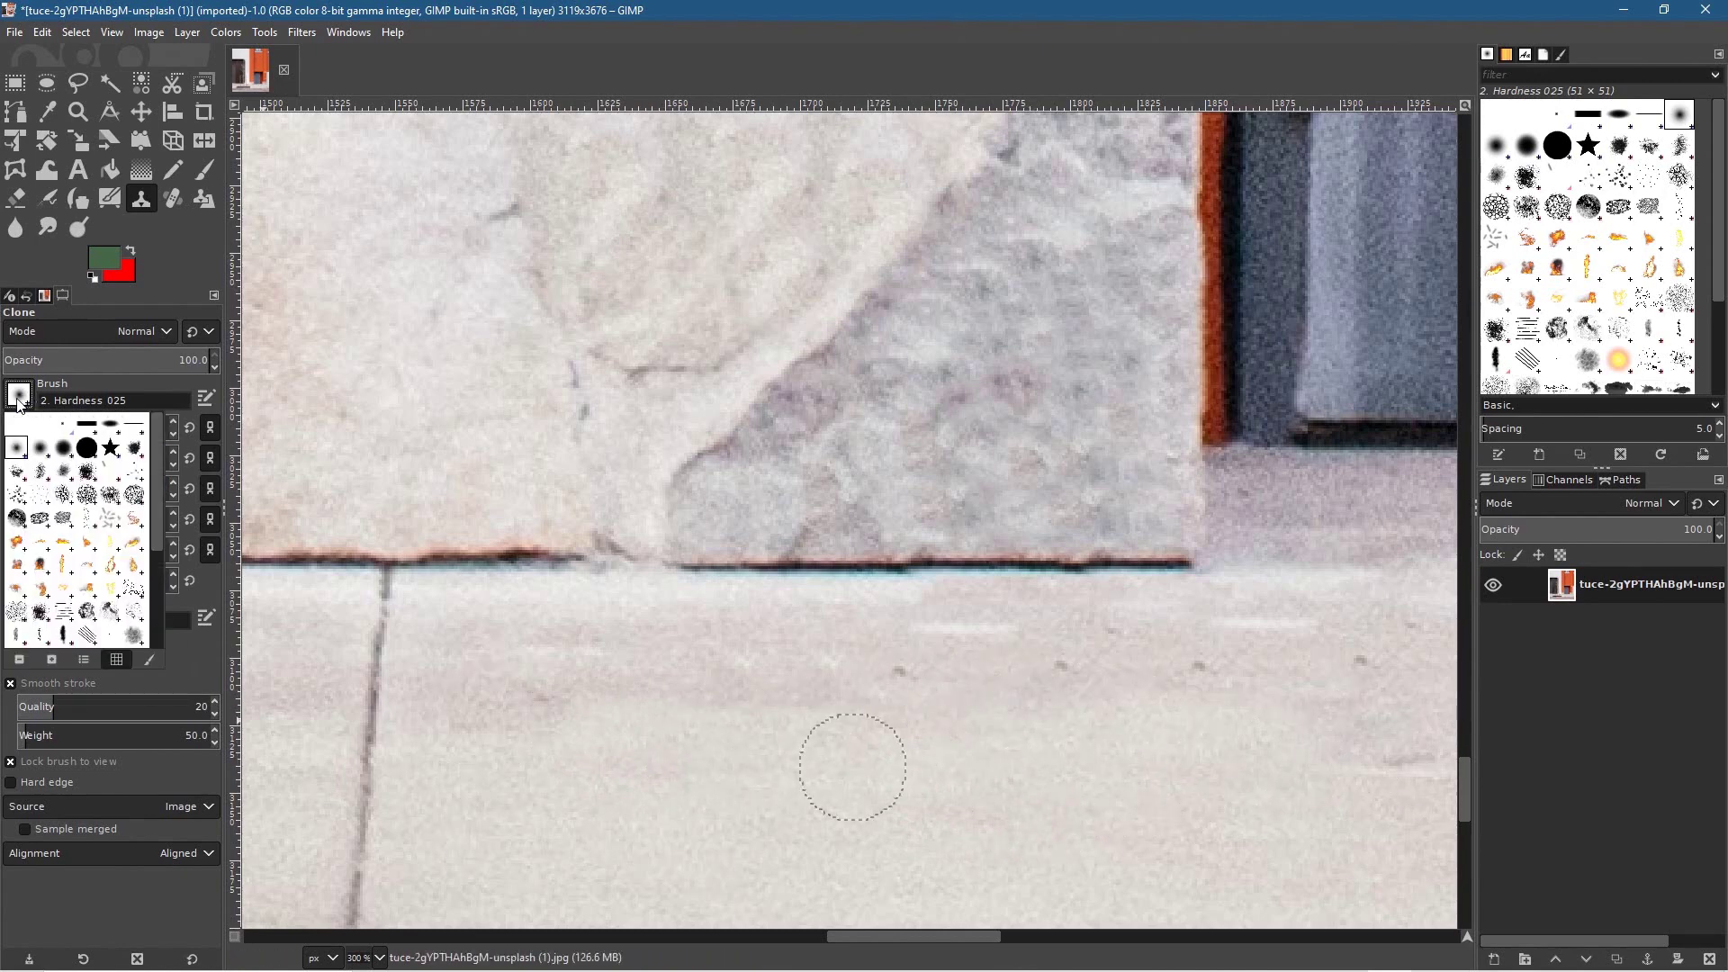
left_click(89, 497)
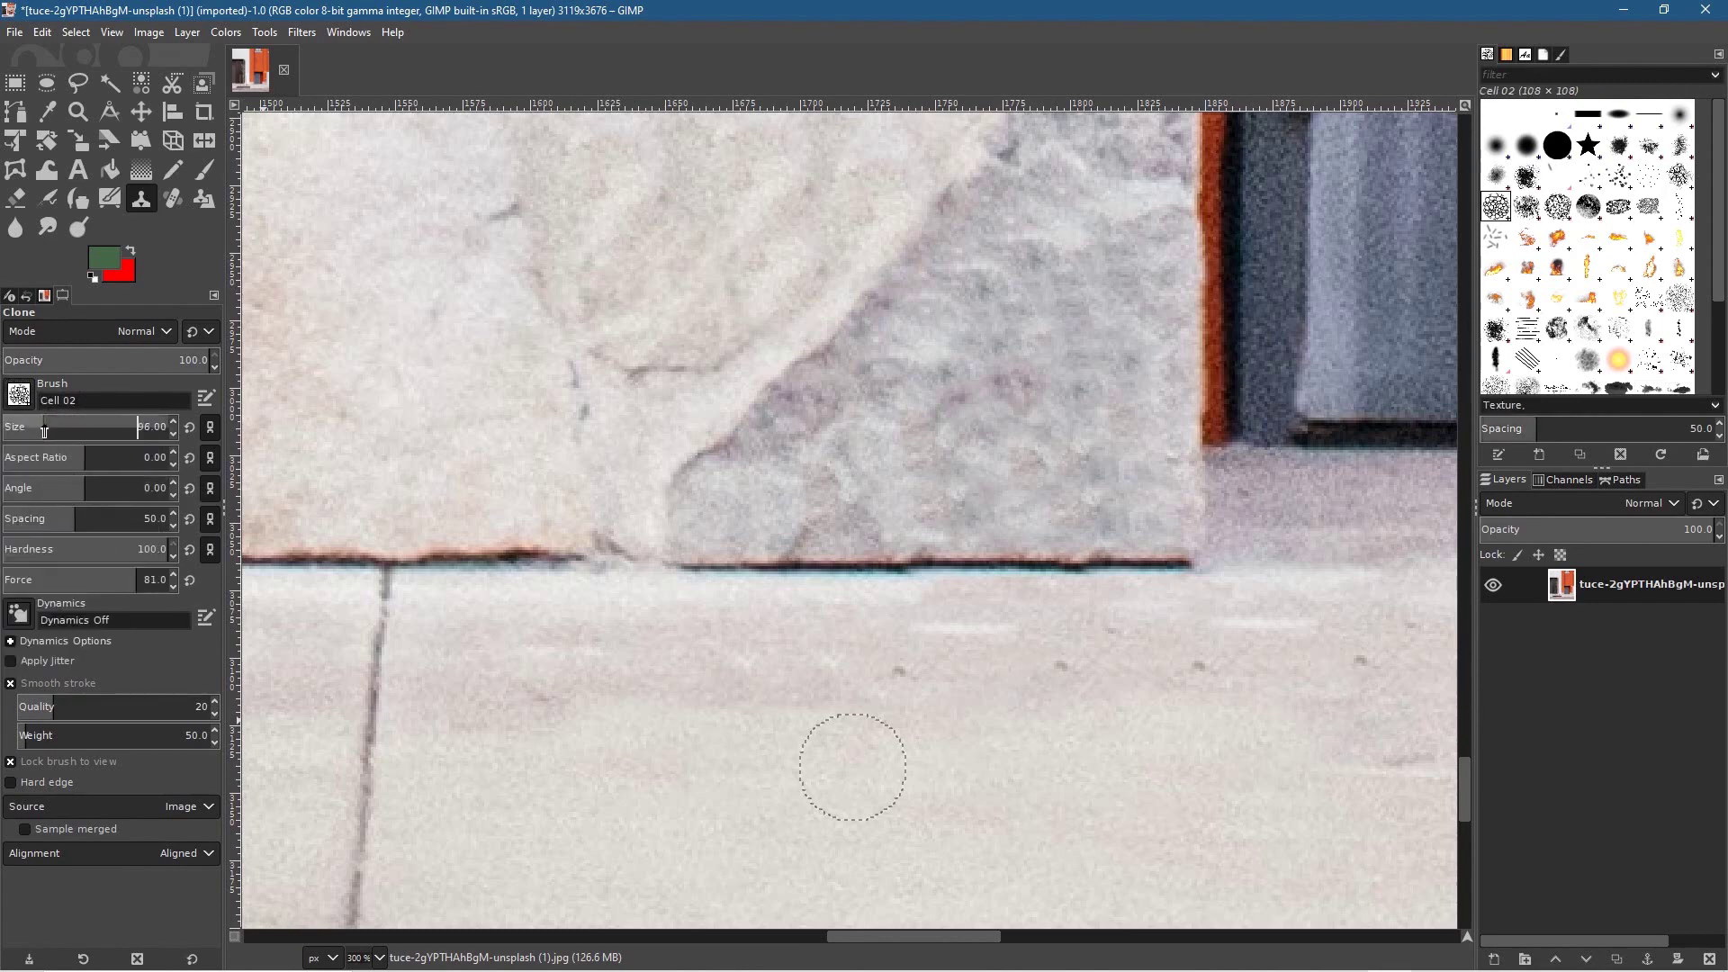
left_click(520, 829, "ctrl")
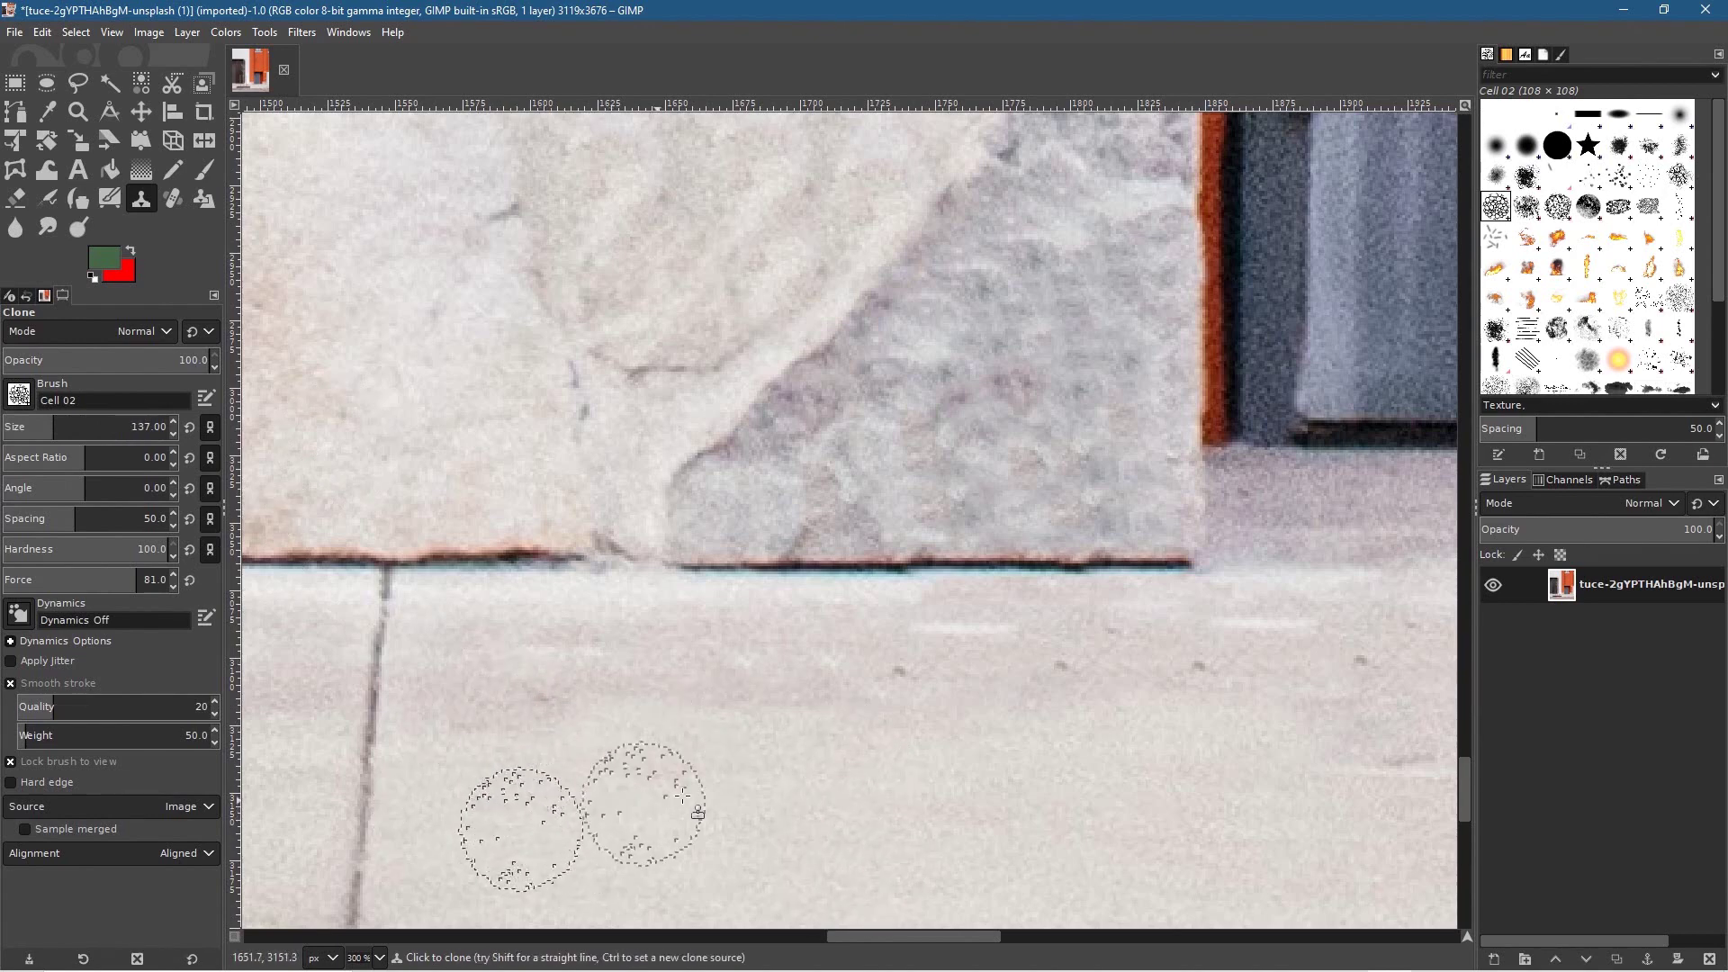
left_click_drag(1025, 662, 864, 656)
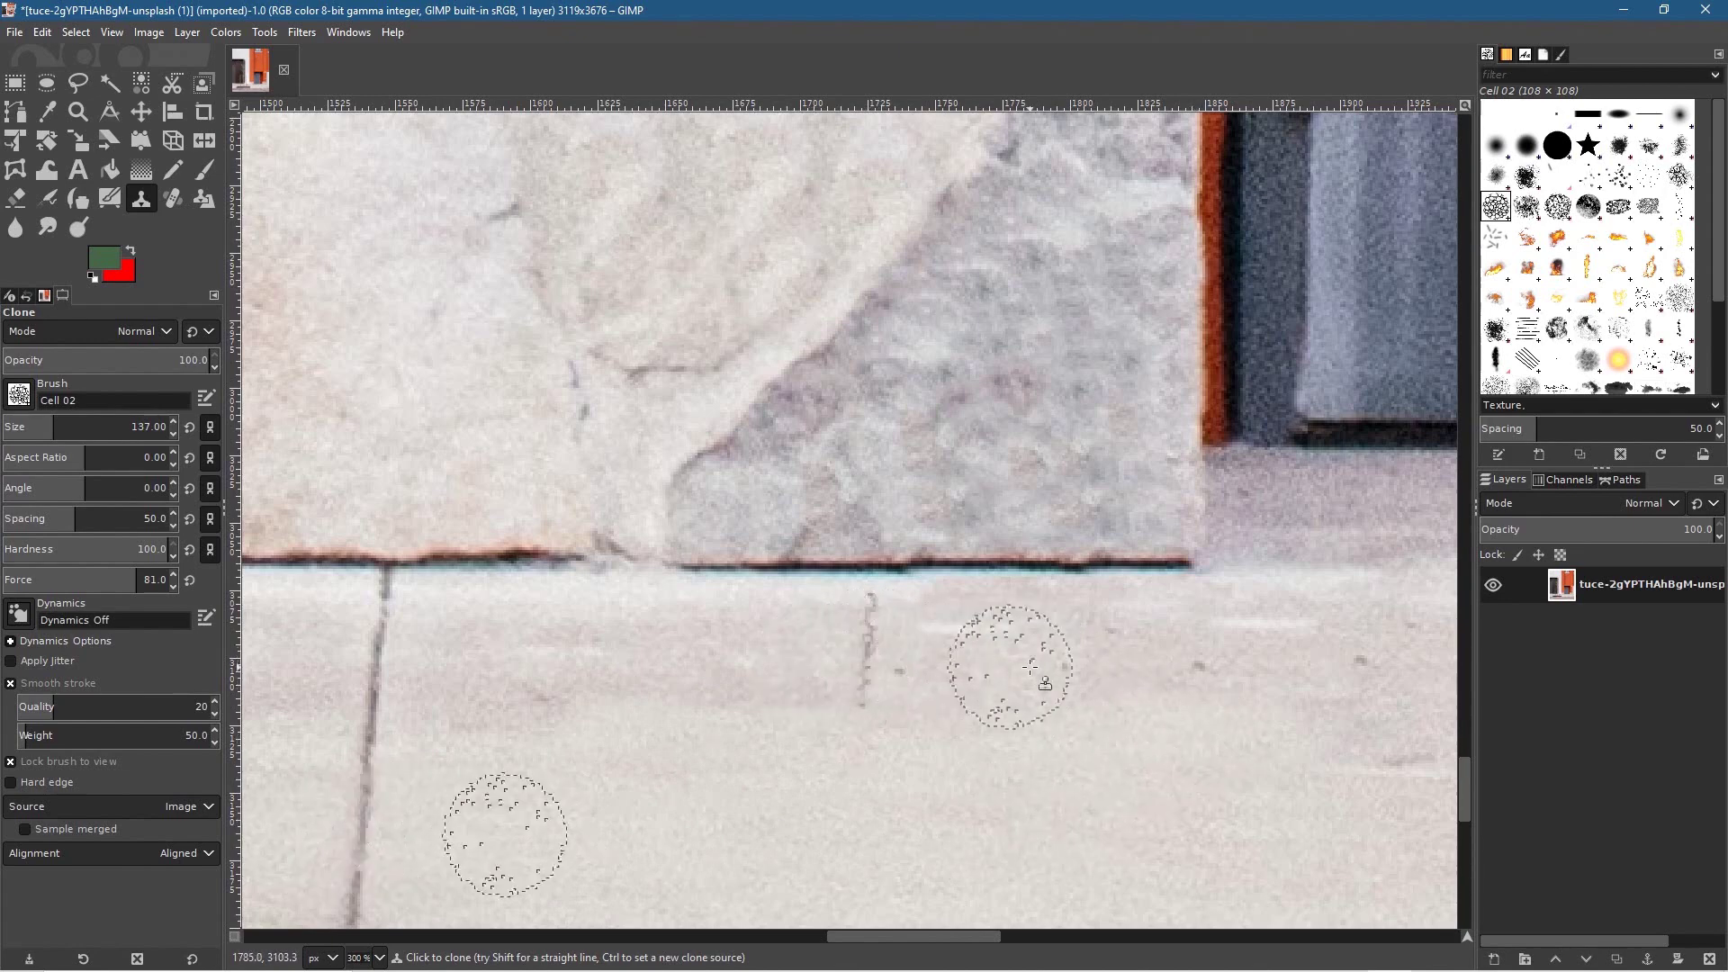
left_click(1255, 765, "ctrl")
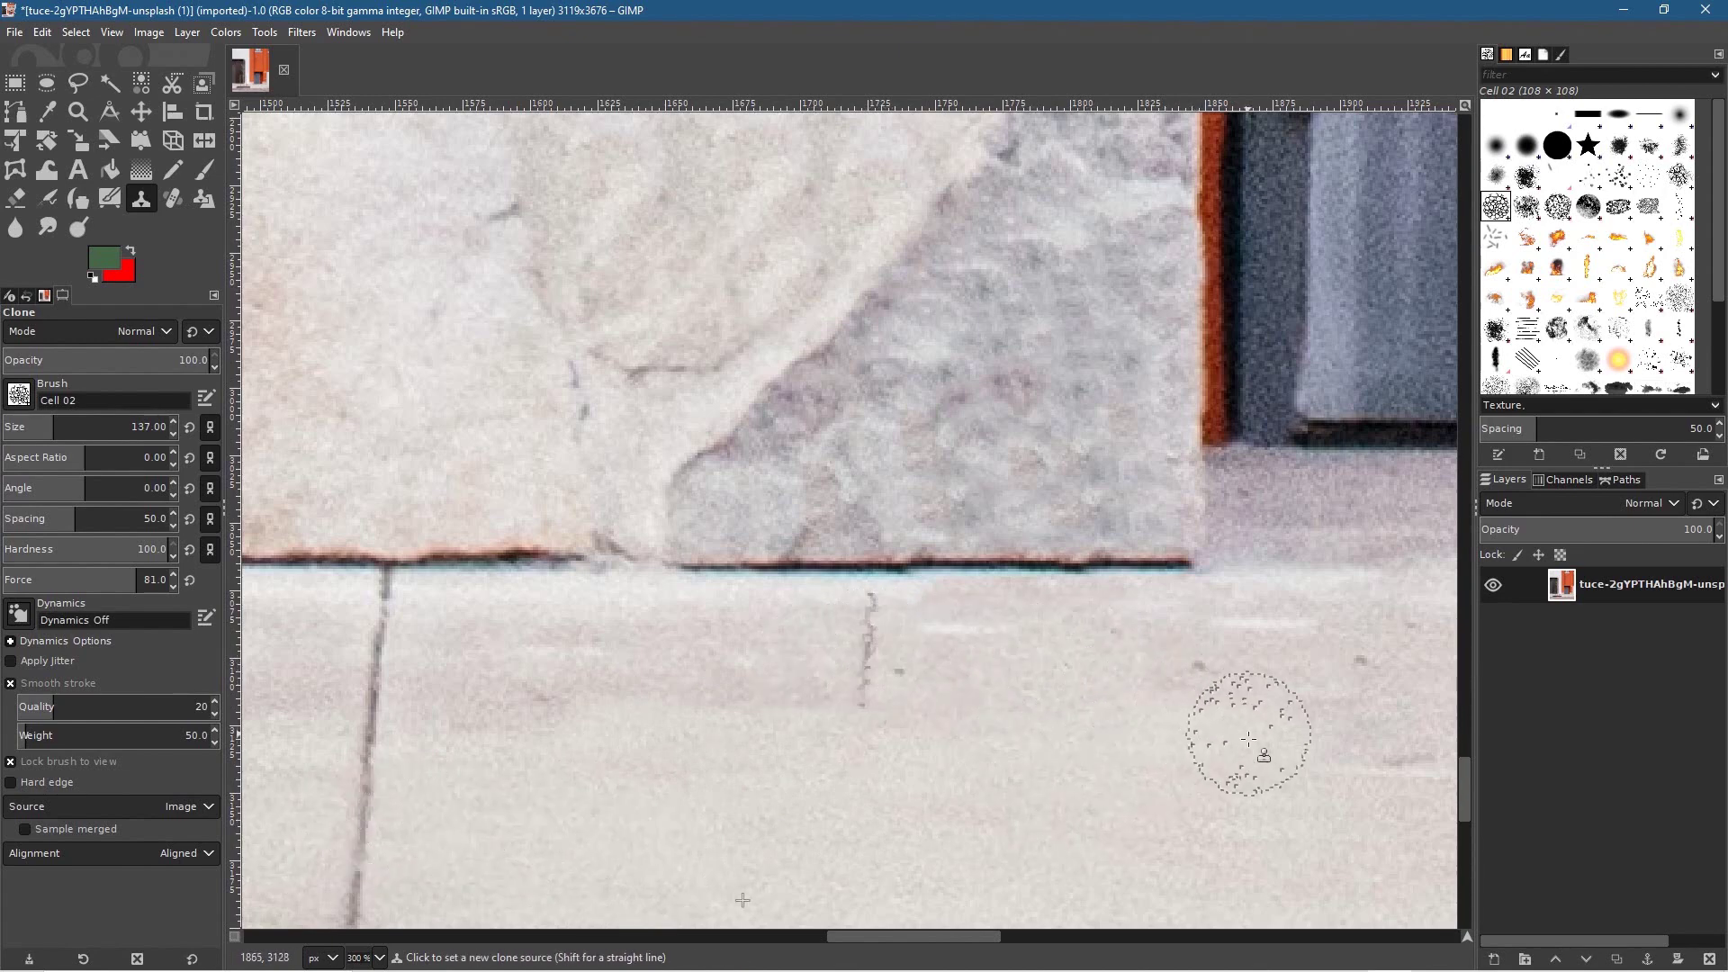
left_click_drag(888, 656, 868, 644)
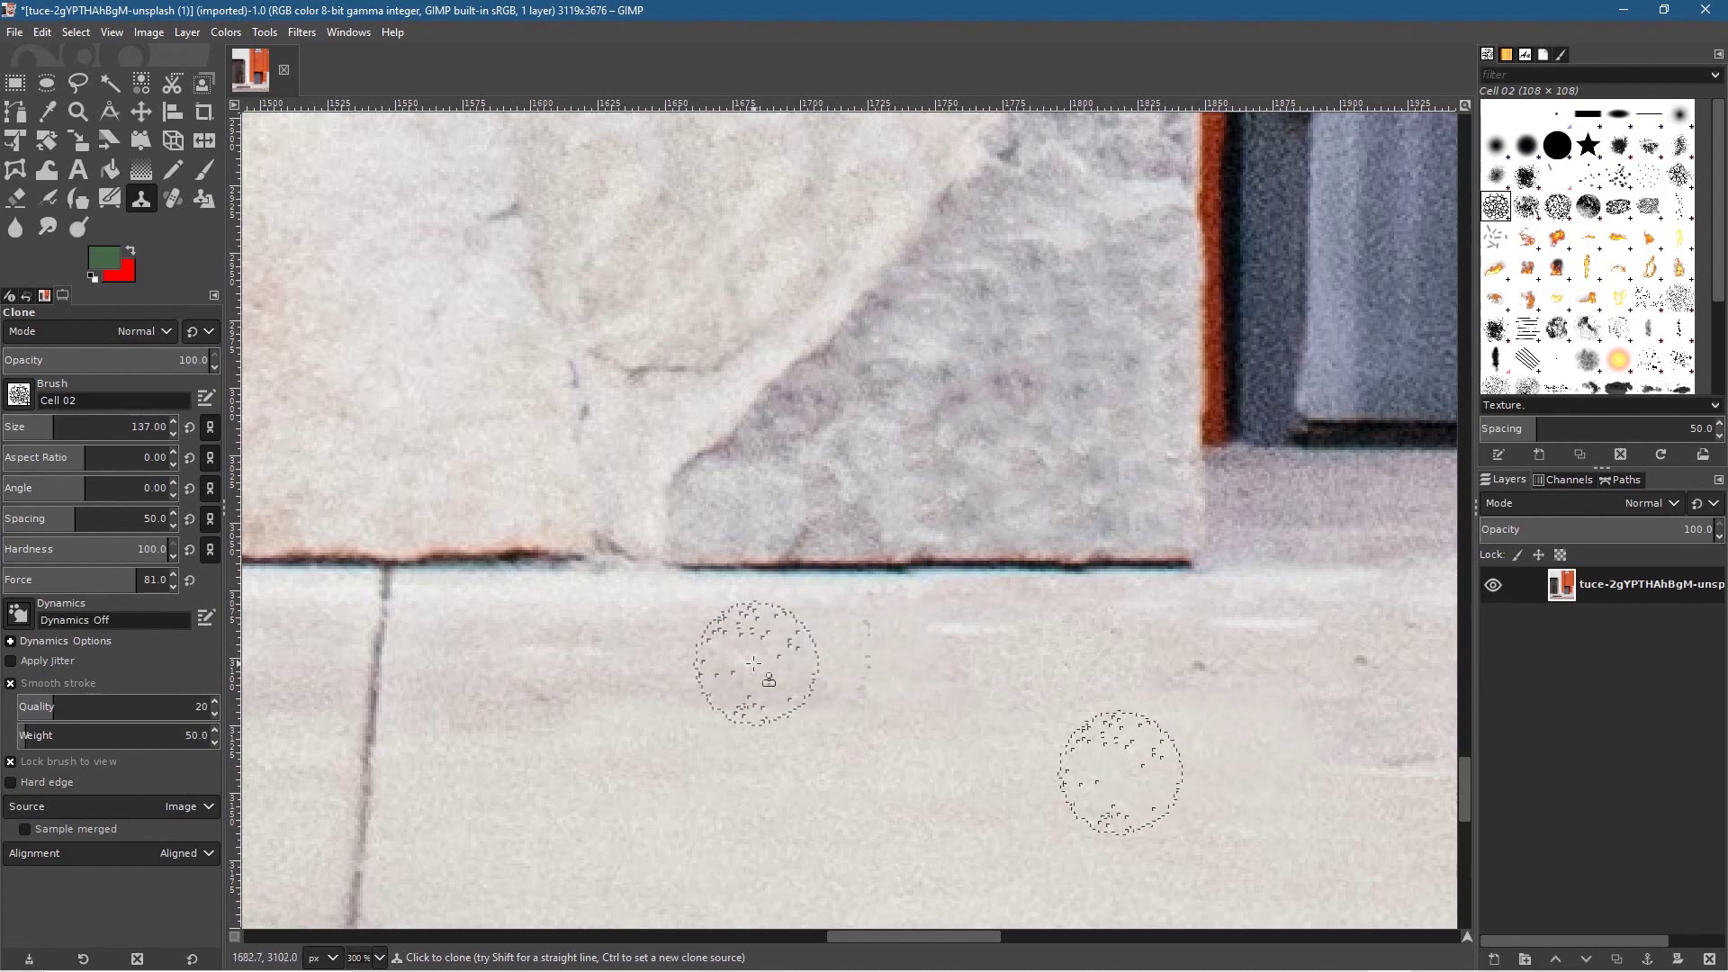
mouse_move(511, 699)
left_mouse_down()
mouse_move(592, 701)
mouse_move(743, 664)
mouse_move(1097, 668)
mouse_move(1179, 683)
left_mouse_up()
Reduce the brush size to 115, resample the pavement and clone over the remaining specks below the stone base
scroll(983, 798, "down", 4)
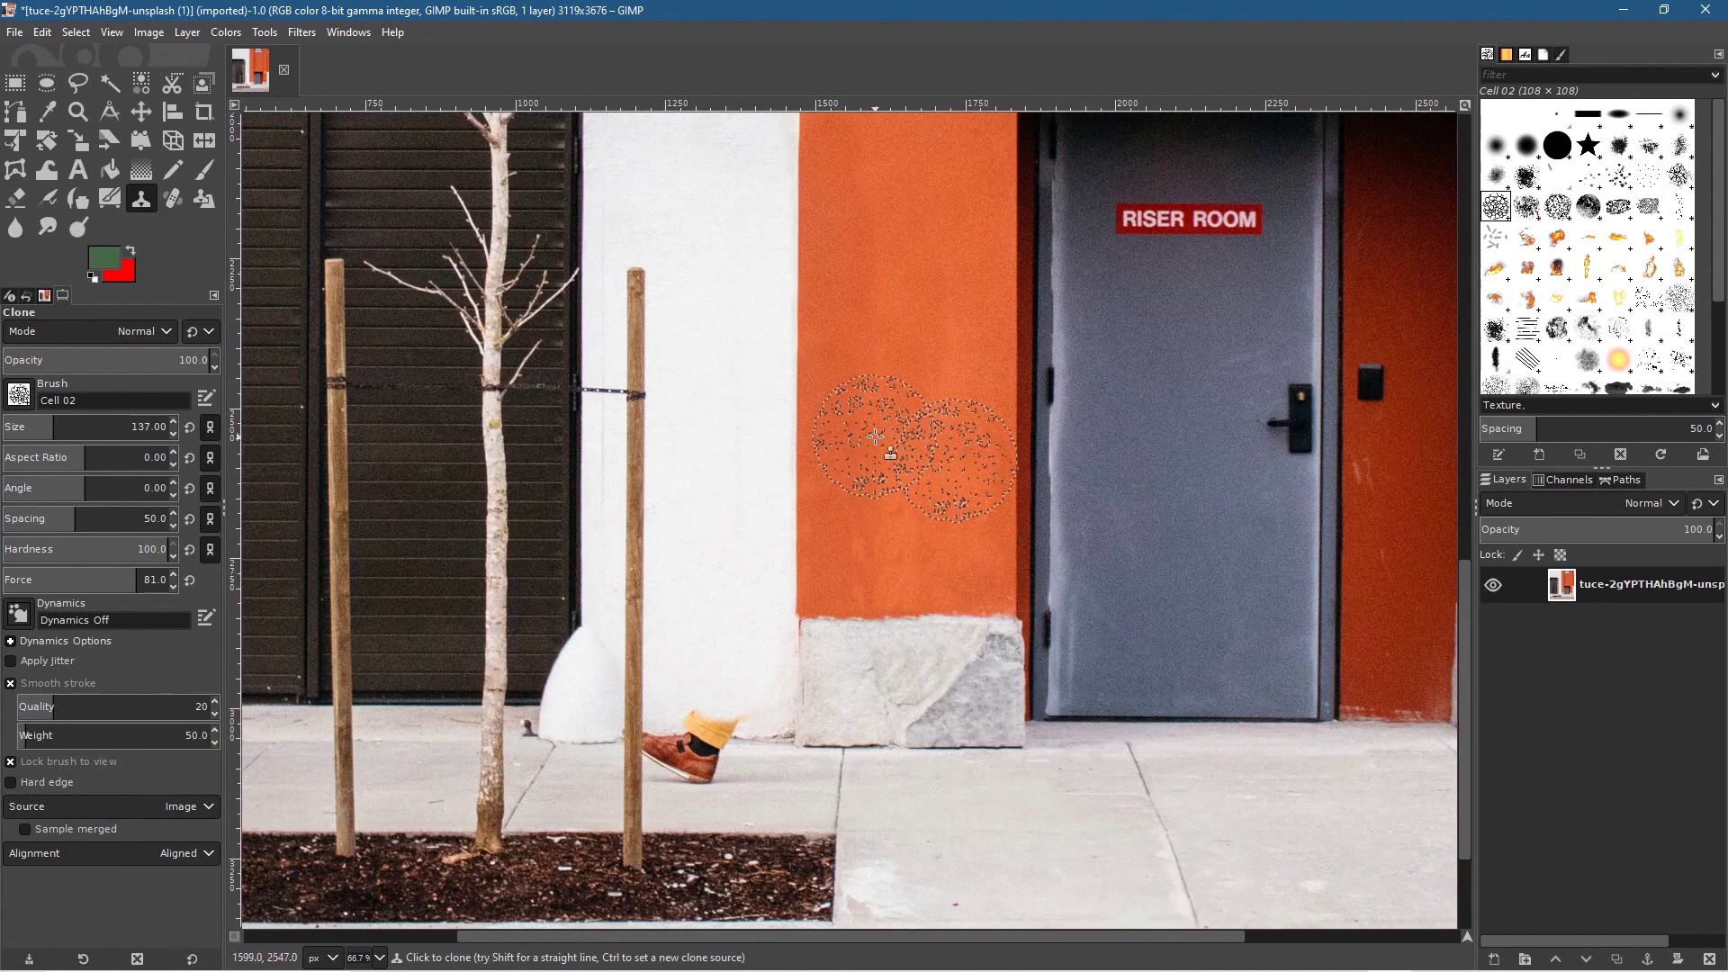
scroll(878, 639, "up", 4)
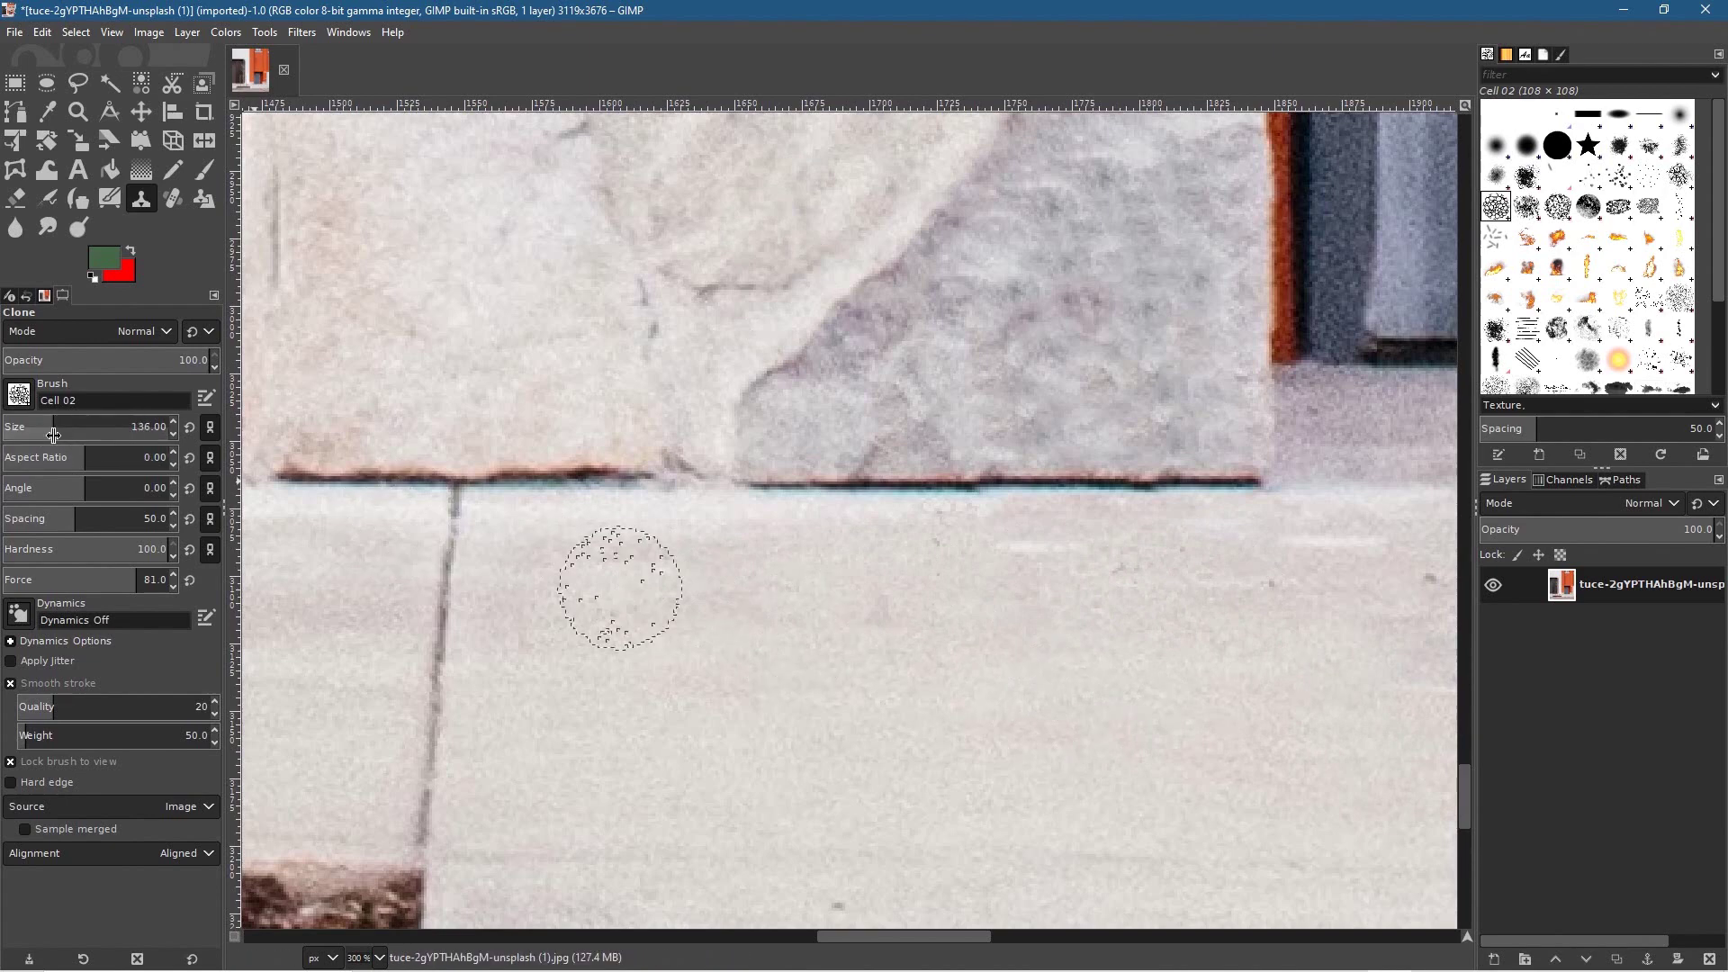
scroll(44, 426, "down", 2)
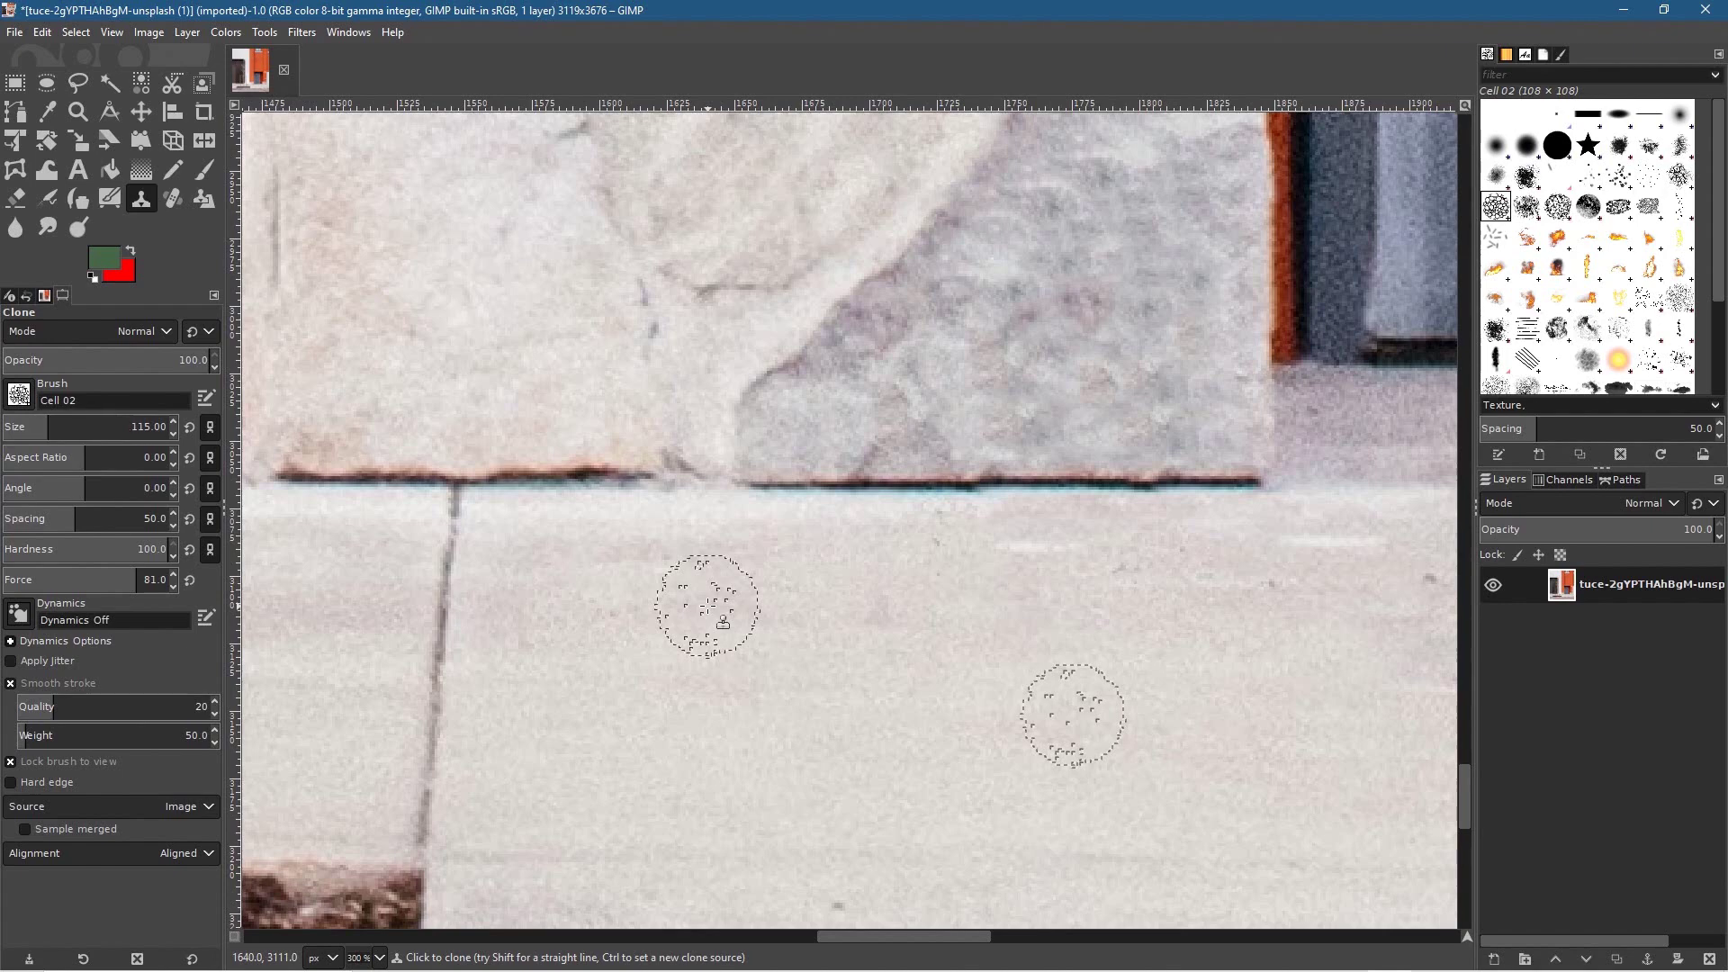
left_click(1222, 663, "ctrl")
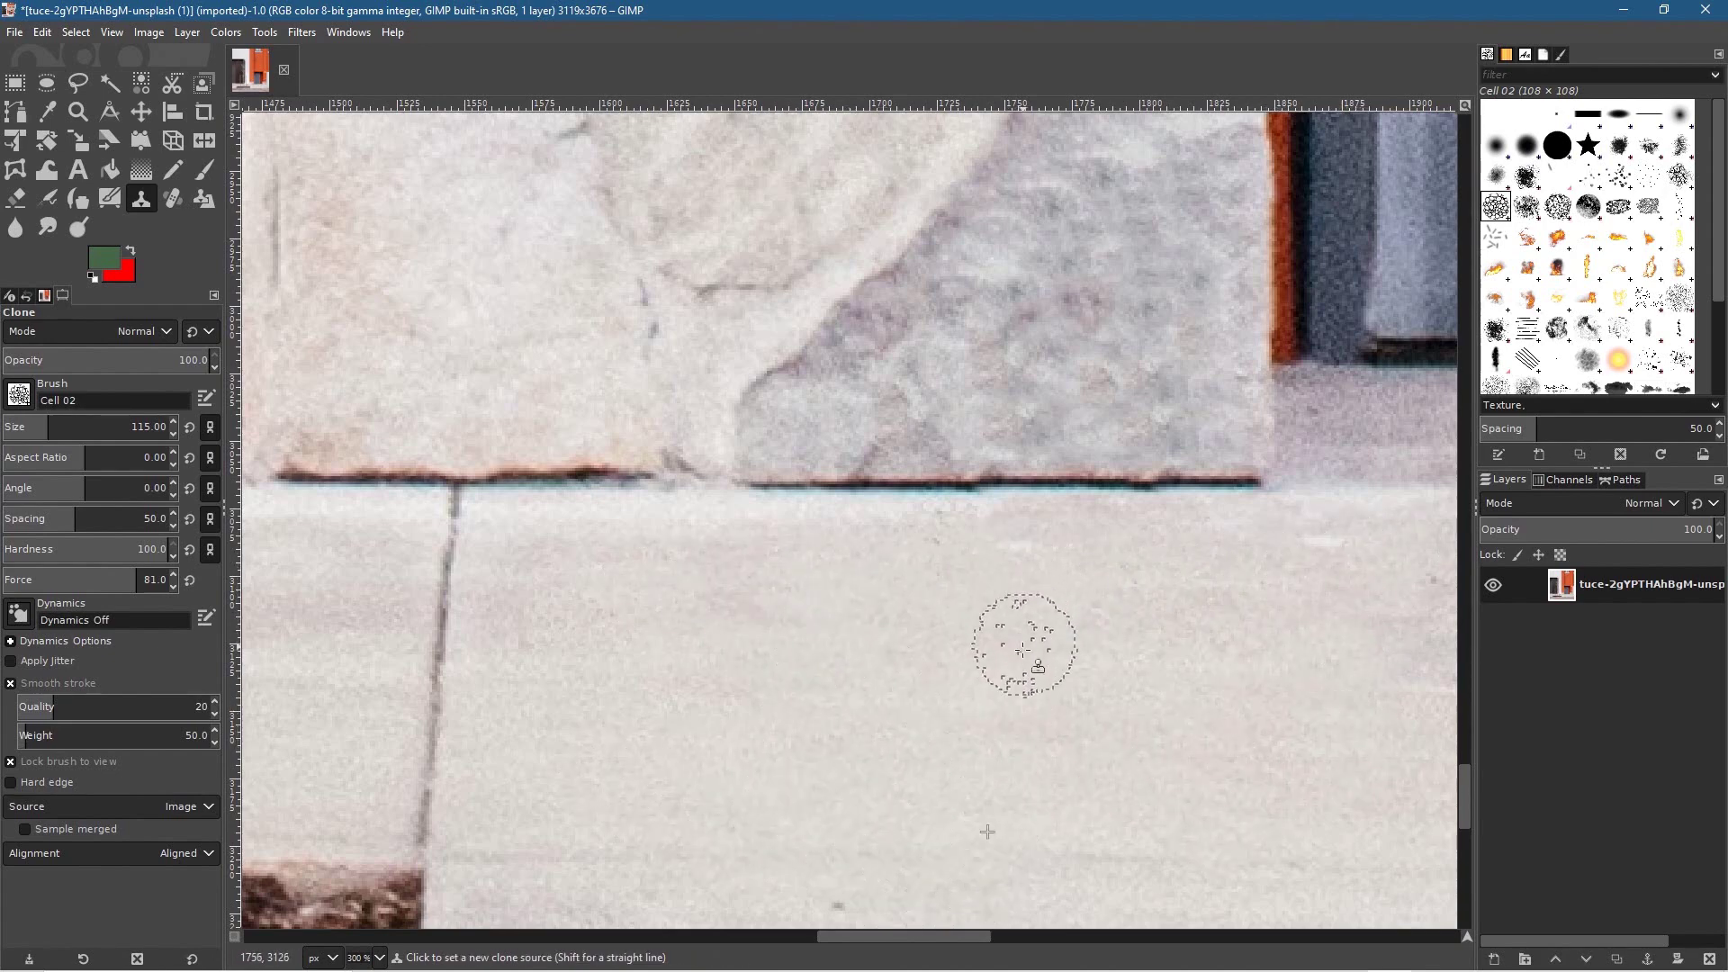
Inspect the retouched pavement along the stone base's bottom edge, both in the full scene and close up
scroll(1023, 650, "down", 6)
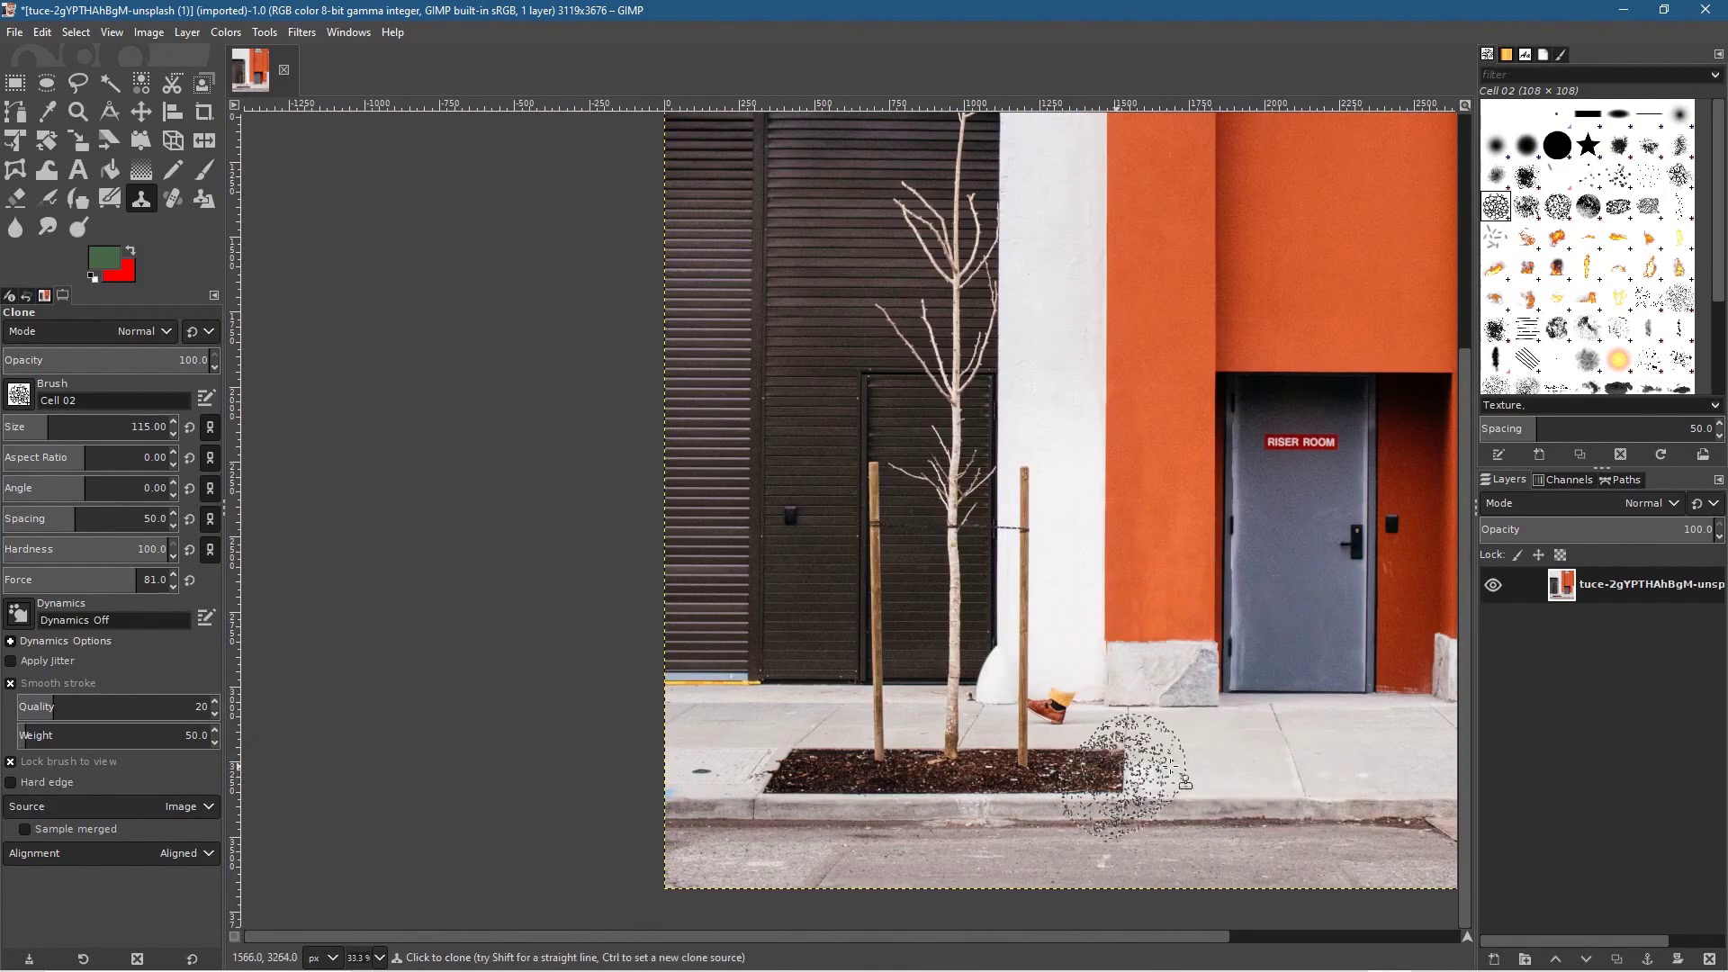
scroll(1156, 711, "up", 3)
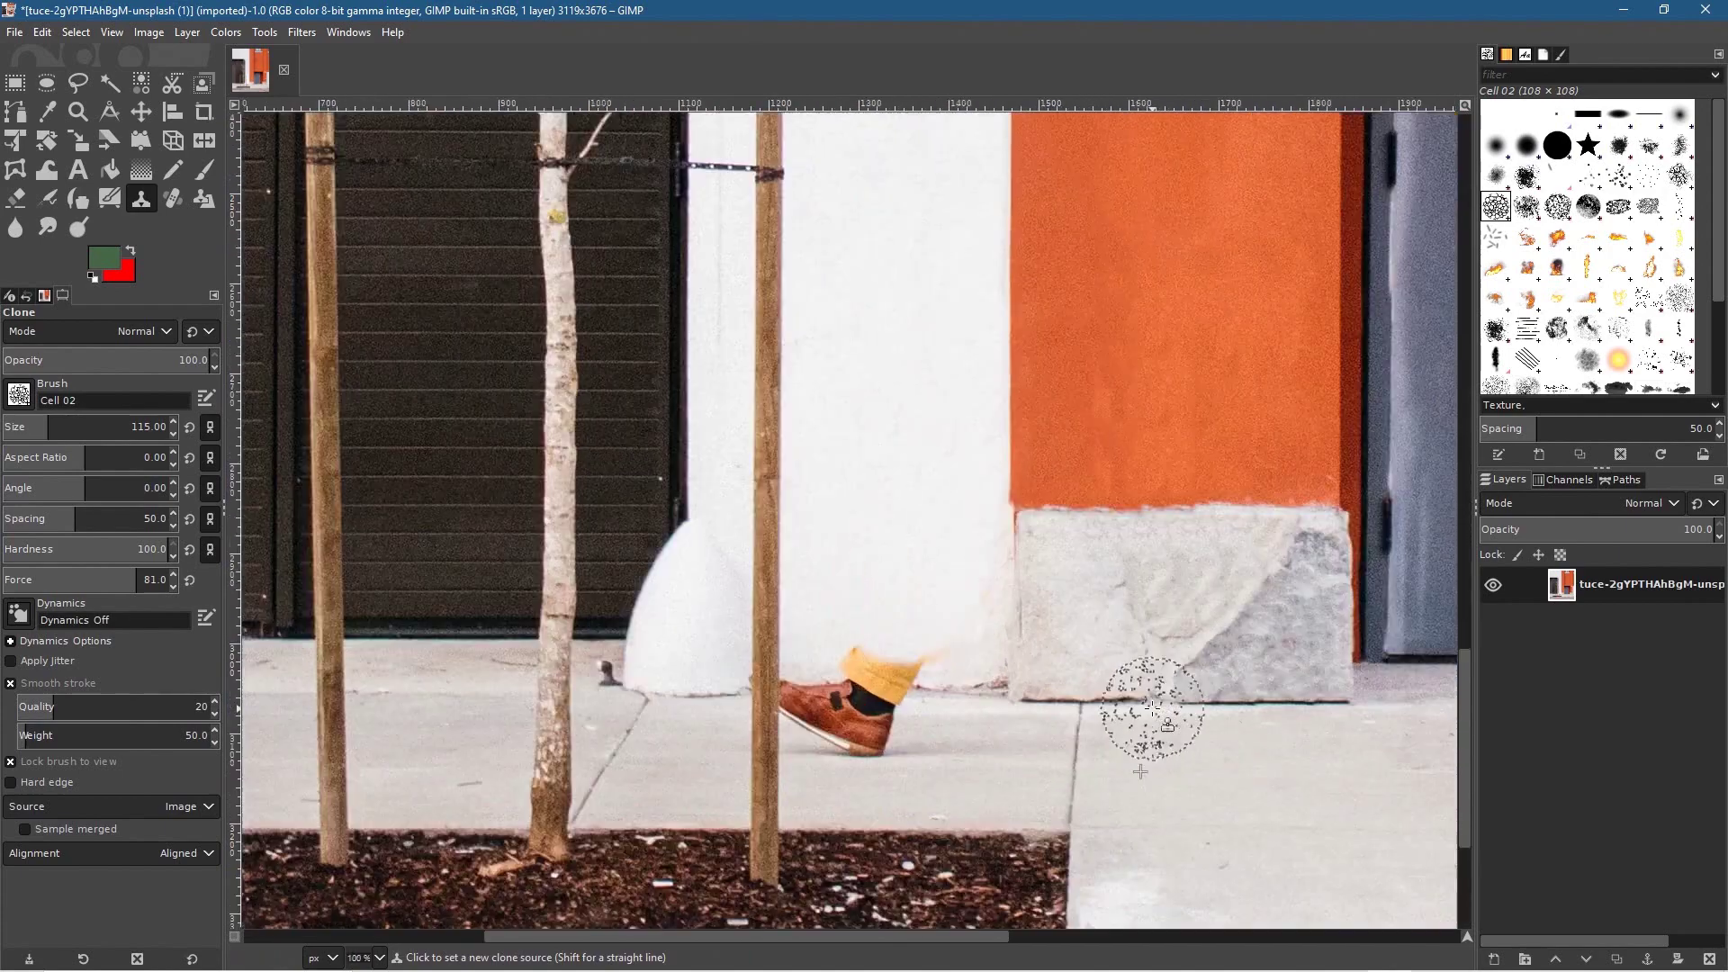
scroll(1152, 709, "up", 5)
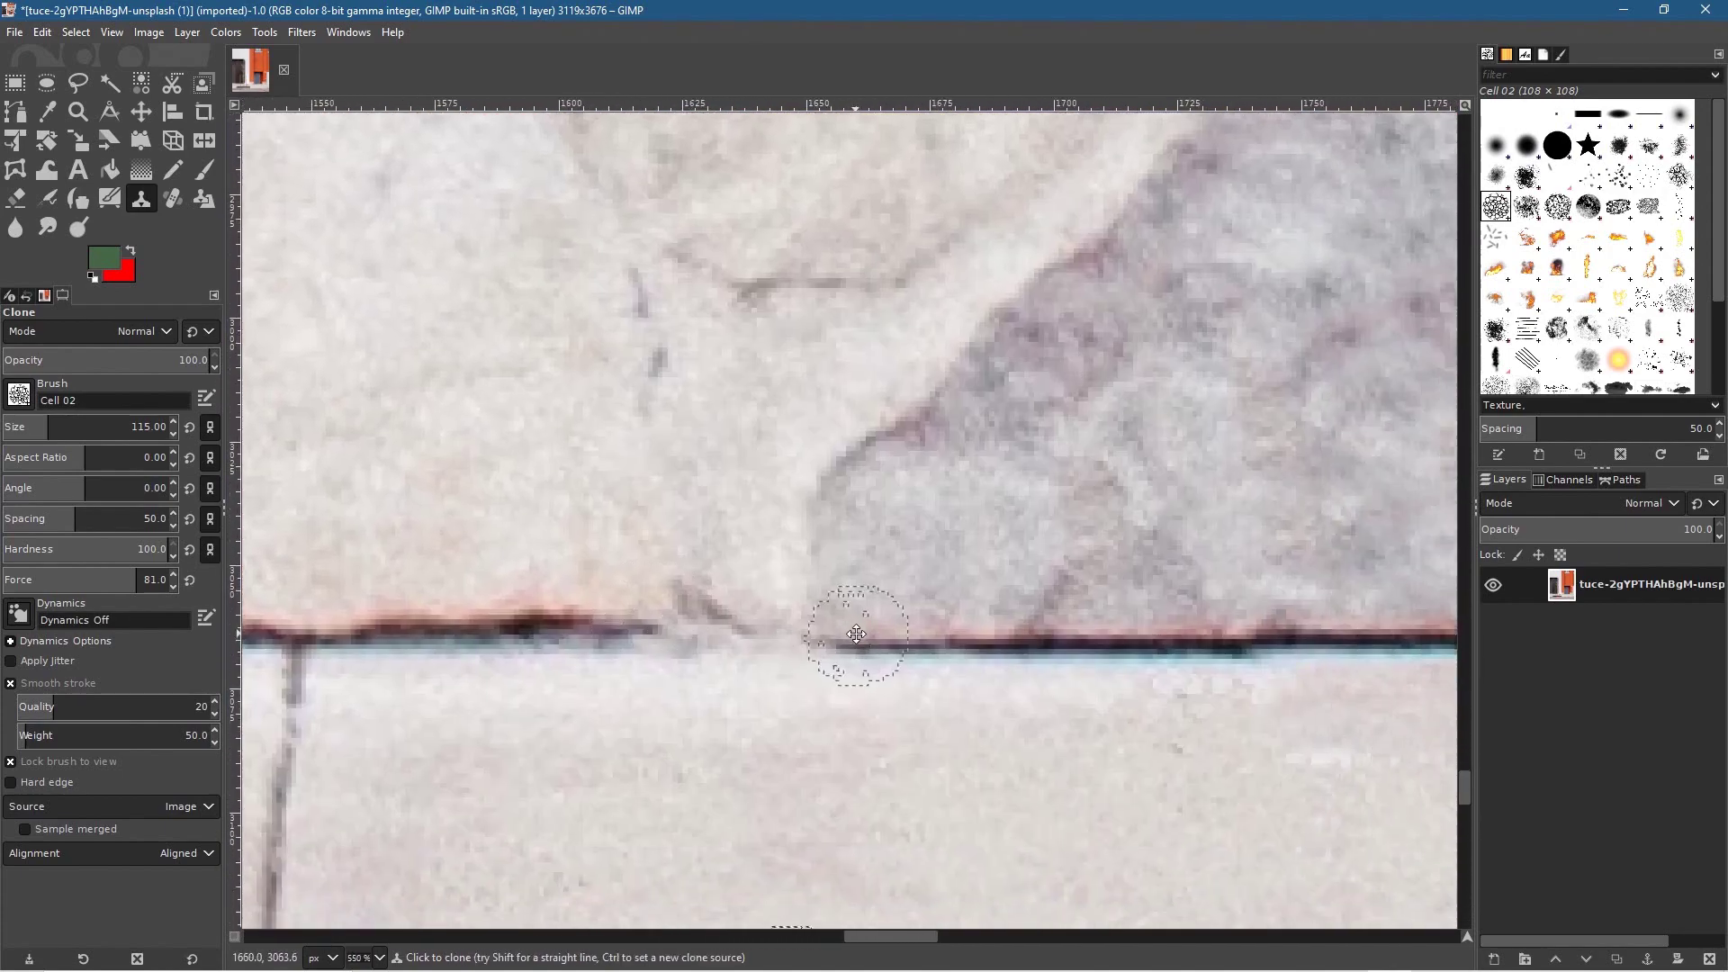
left_click_drag(856, 633, 856, 425)
scroll(859, 626, "down", 2)
scroll(1045, 567, "up", 2)
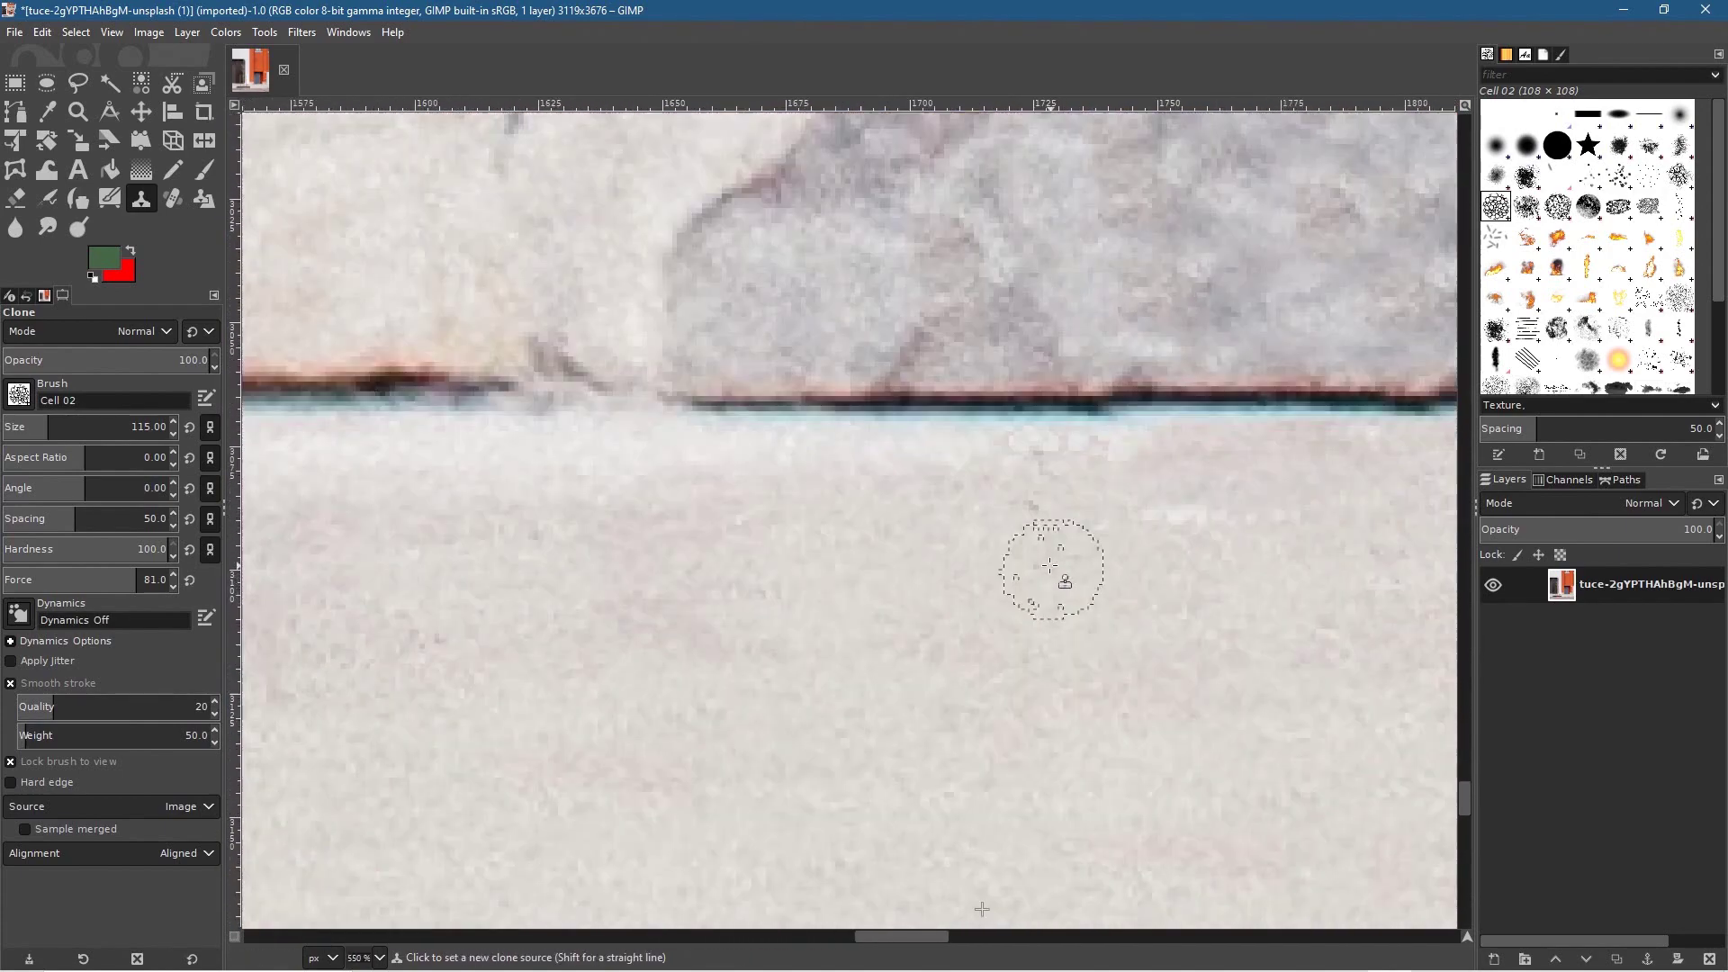
scroll(990, 569, "down", 2)
scroll(891, 657, "up", 4)
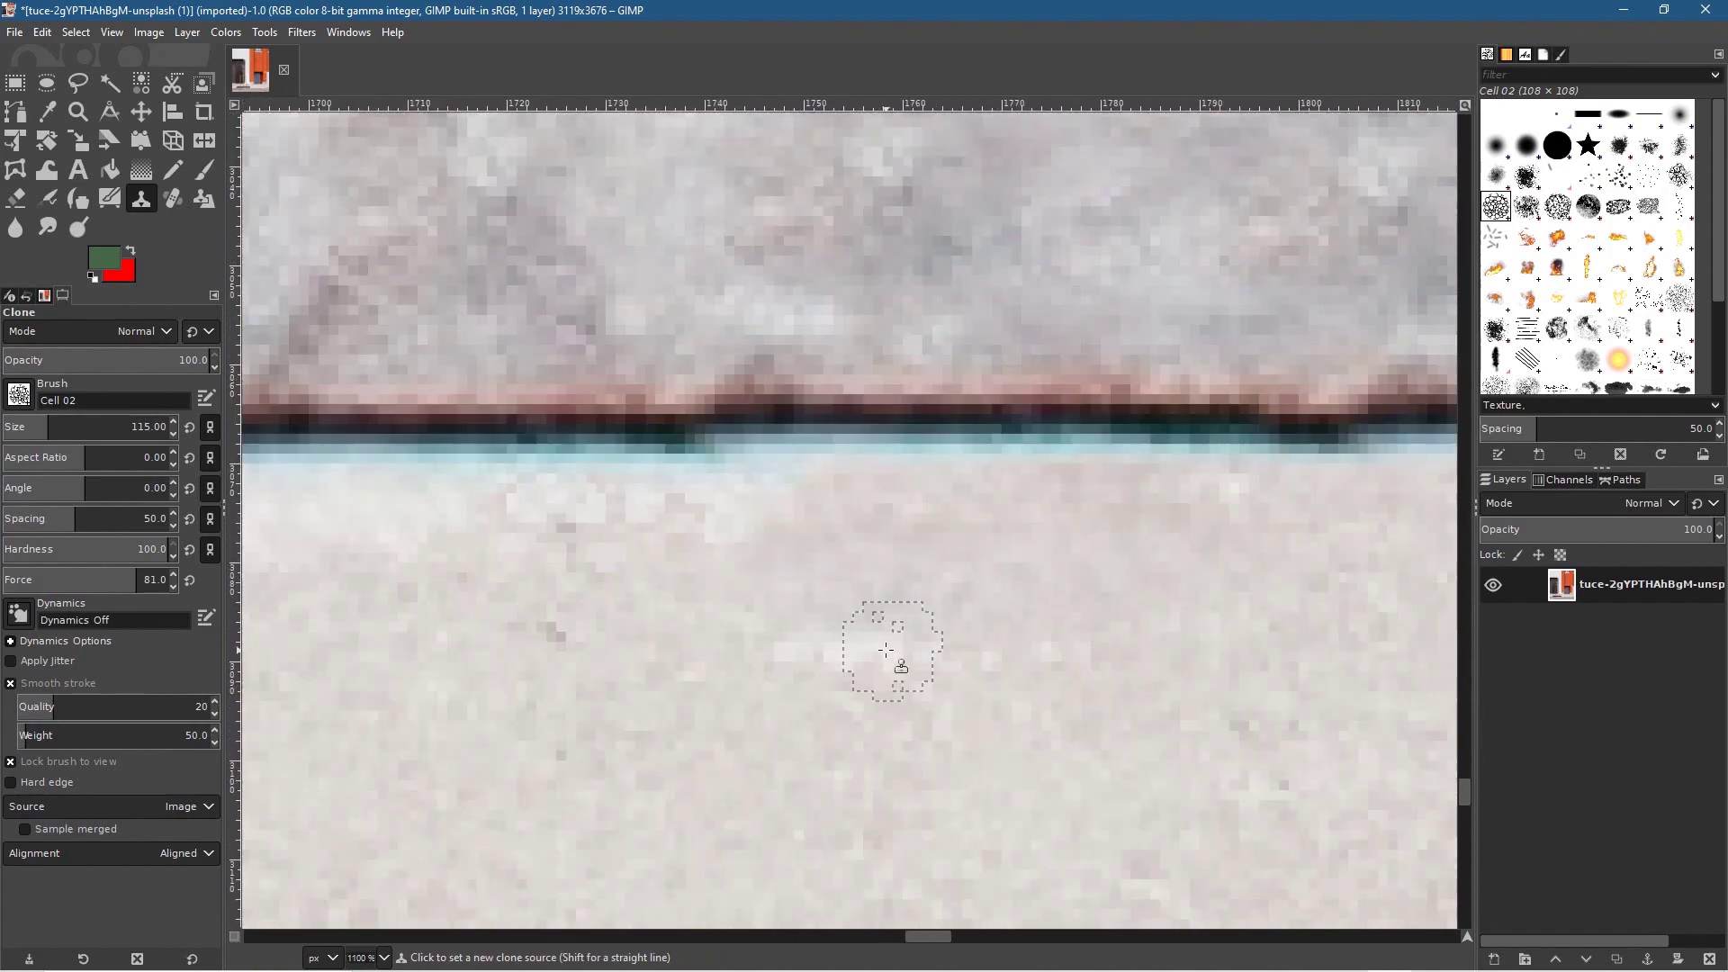
scroll(886, 649, "down", 1)
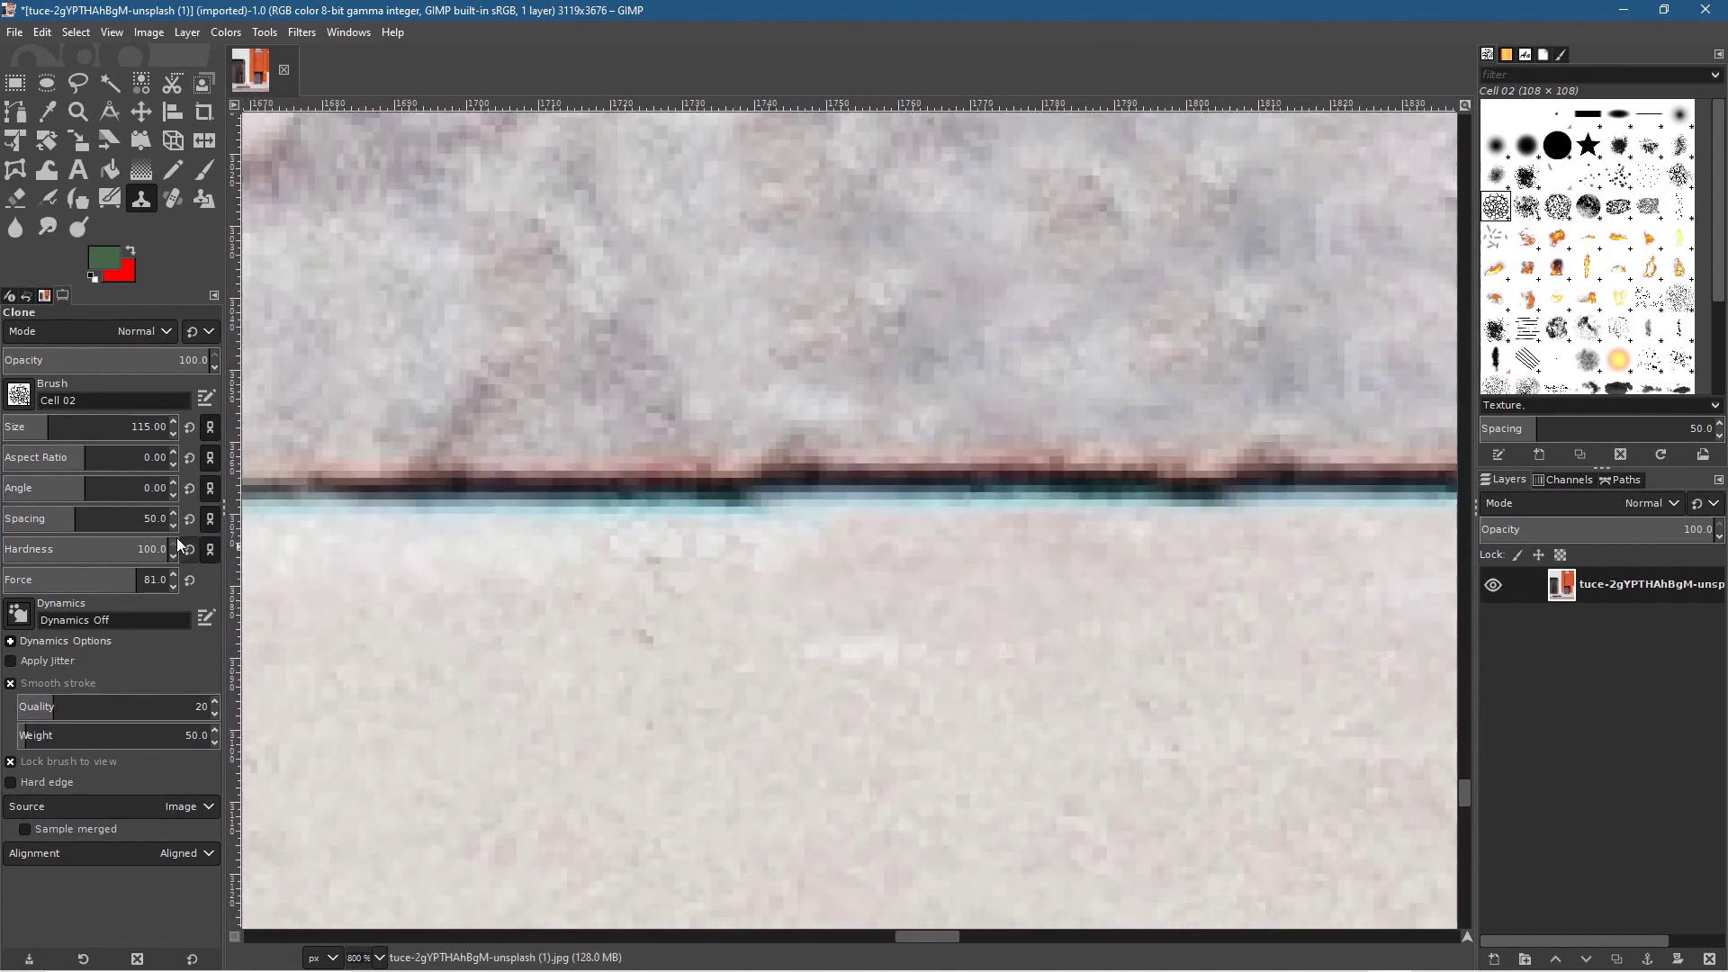
Switch to the 2. Hardness 025 brush at size 76 and clone pavement along the underside of the base's dark edge
left_click(19, 395)
left_click(16, 452)
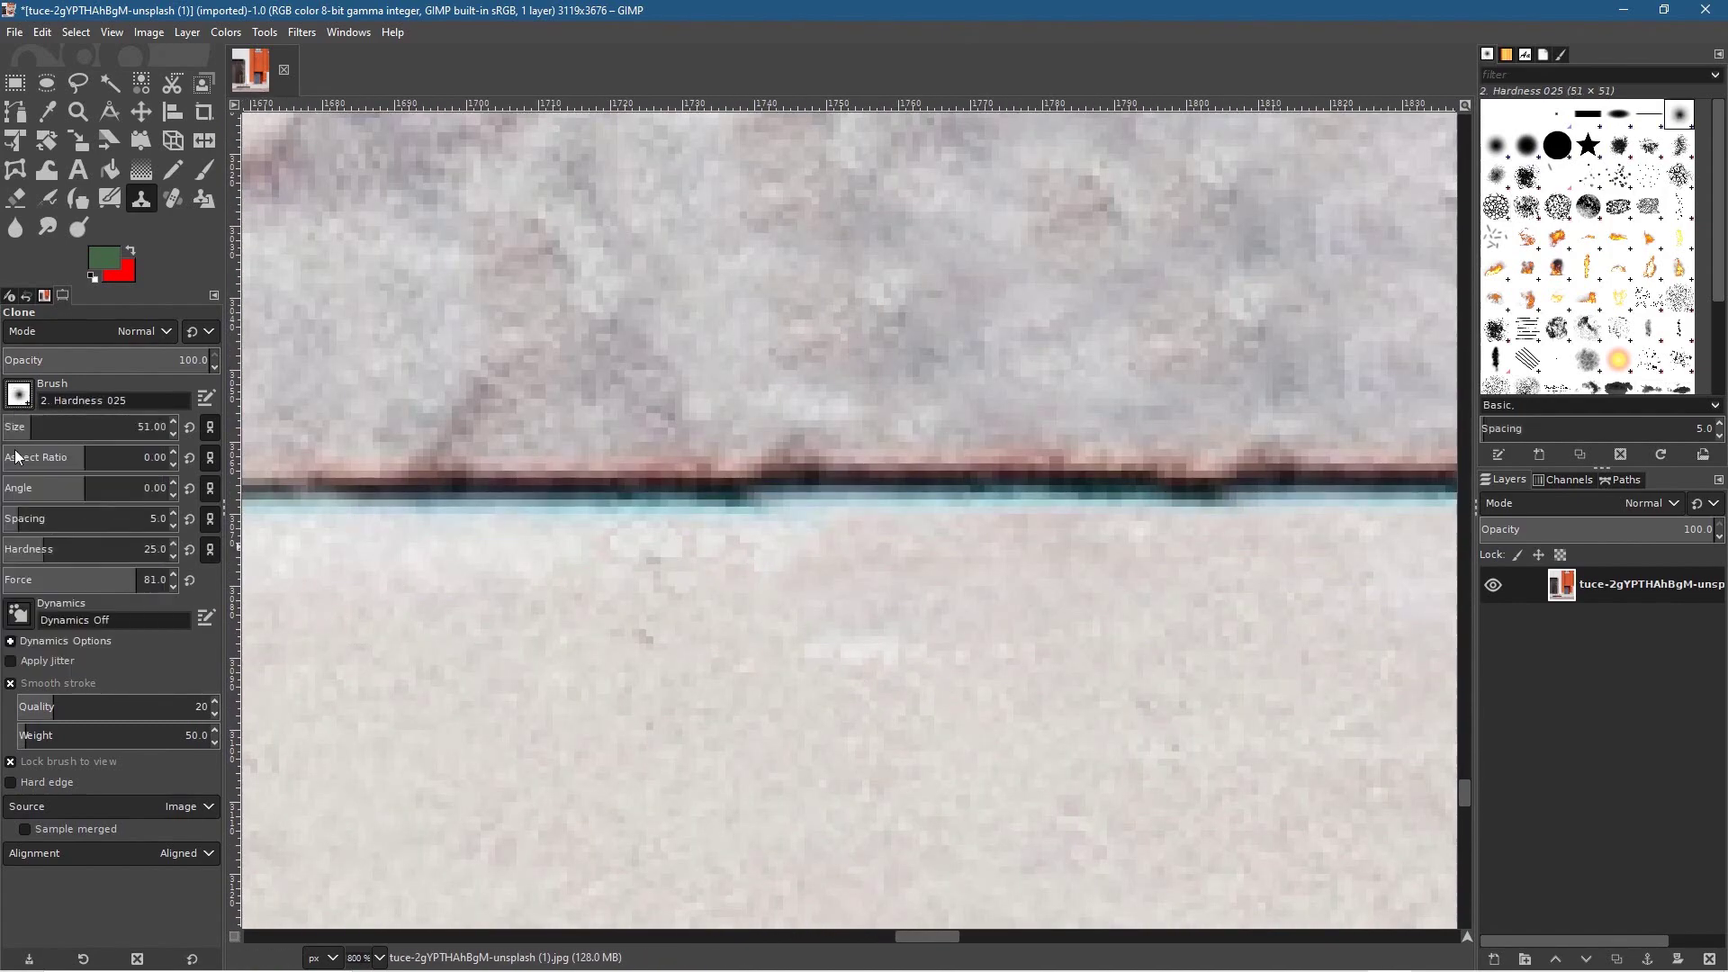
left_click_drag(40, 434, 48, 430)
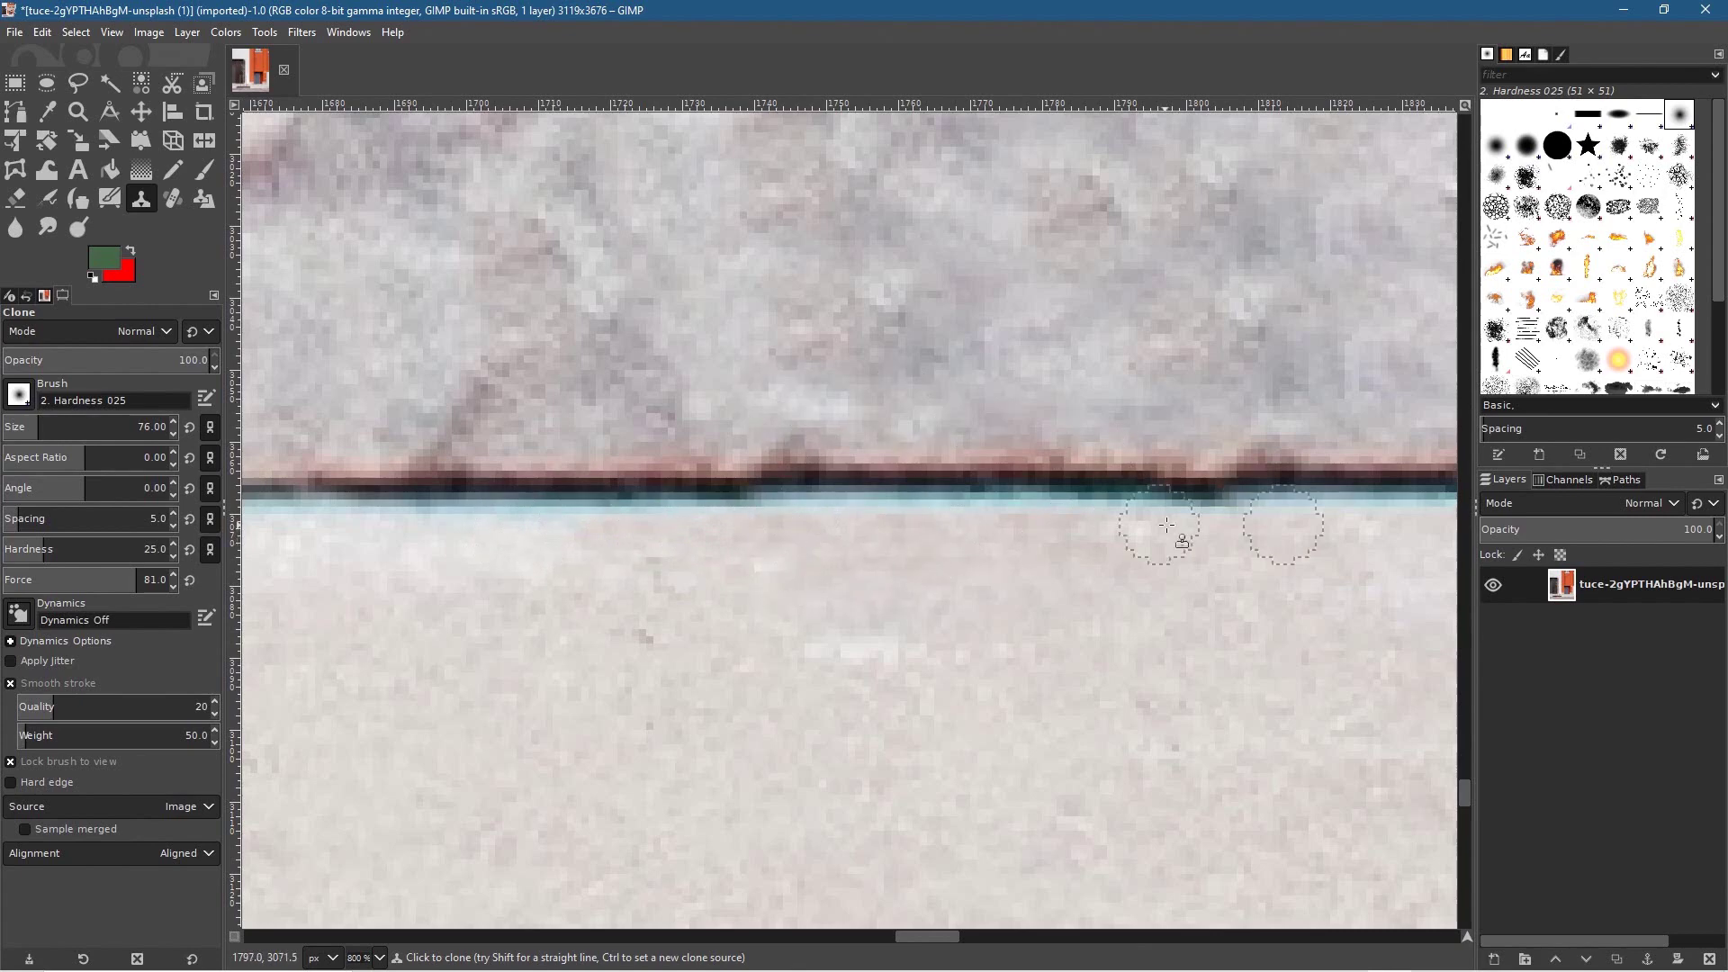
left_click_drag(1266, 528, 1138, 523)
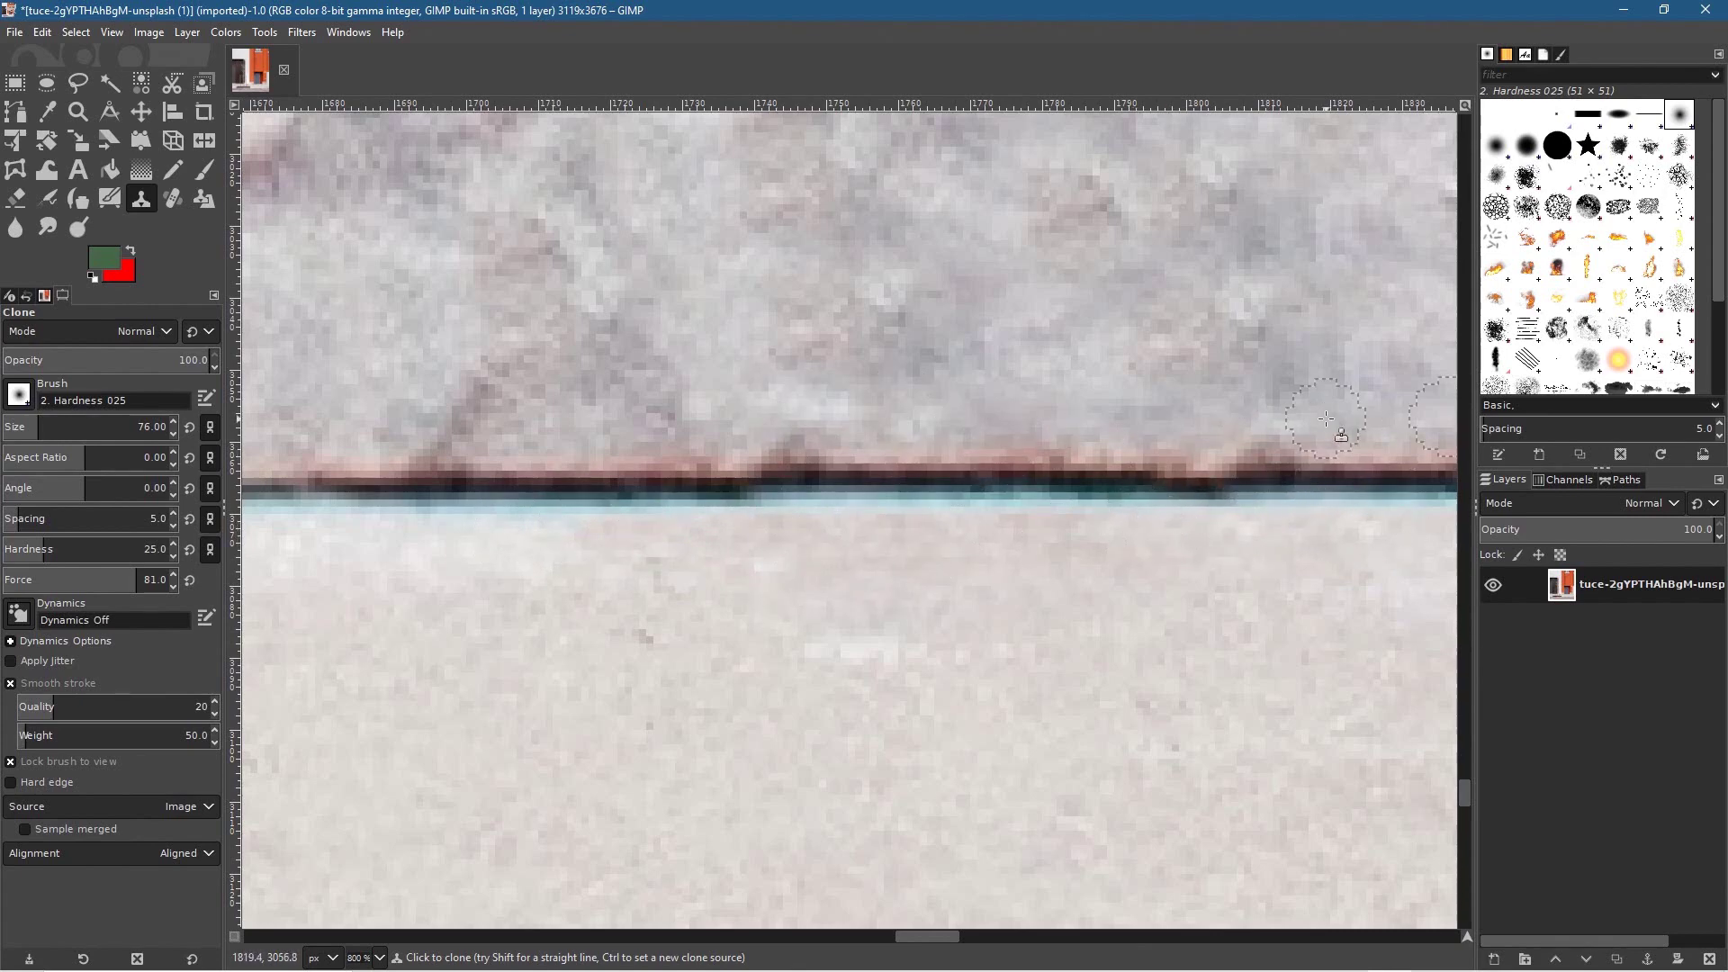
left_click_drag(1158, 585, 856, 662)
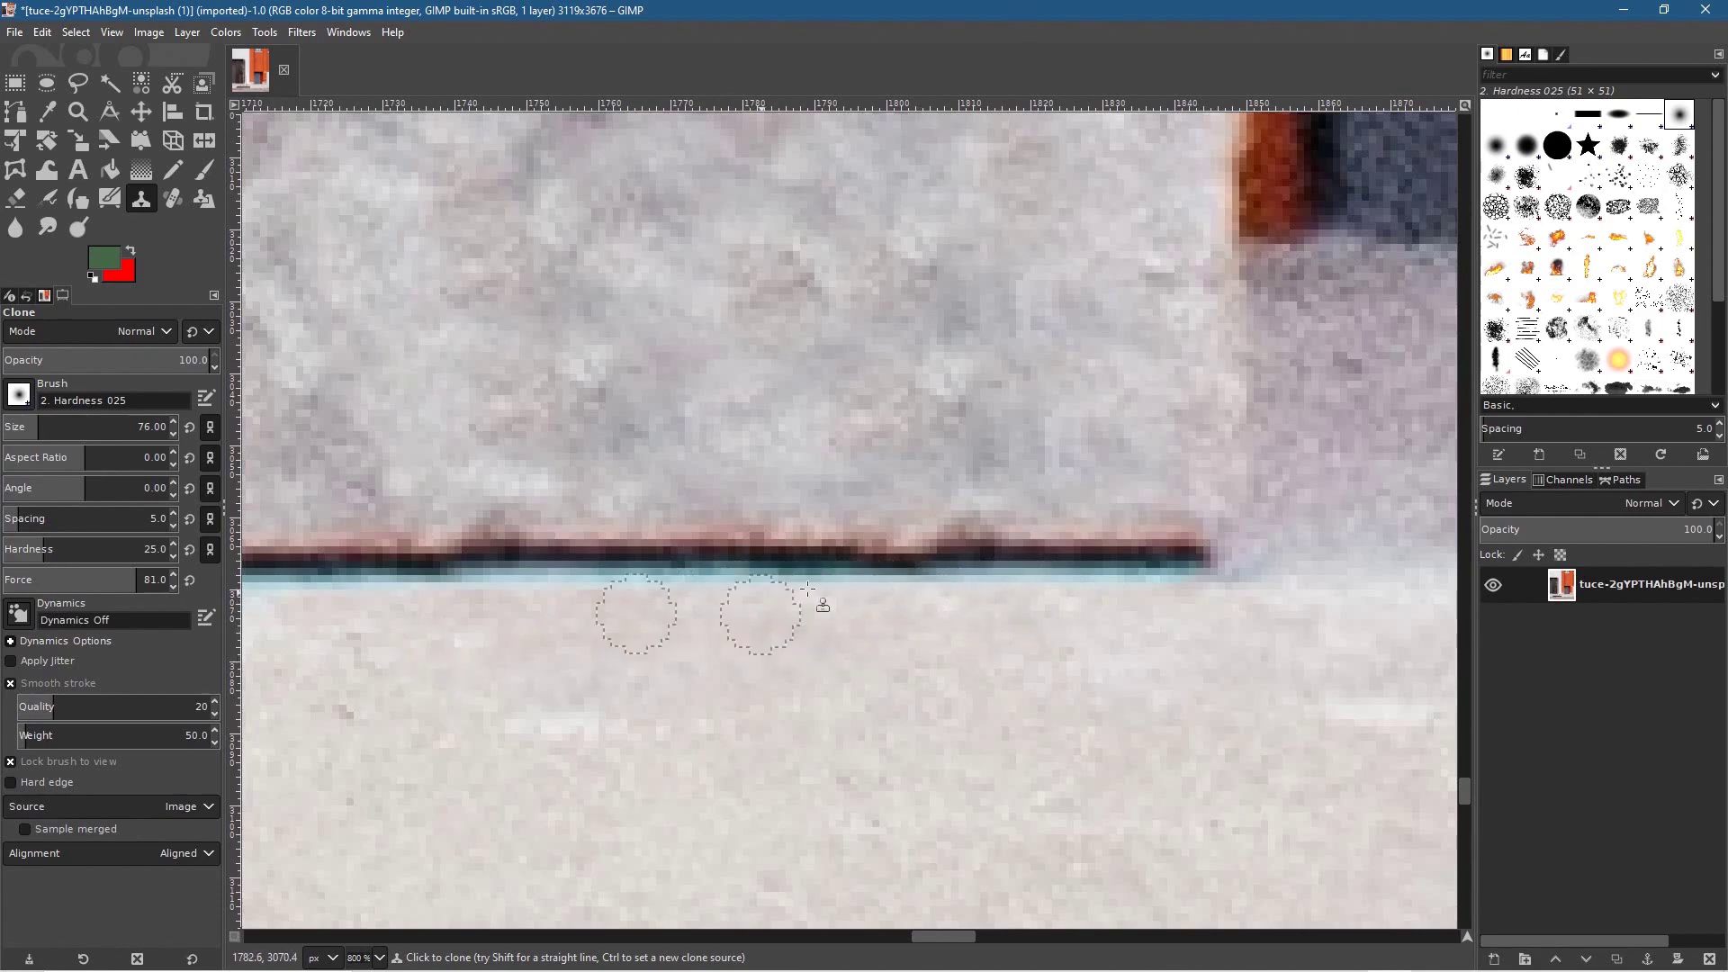
Sample the white wall above the rear foot and clone it over the upper part of the yellow trouser cuff
scroll(832, 642, "down", 5)
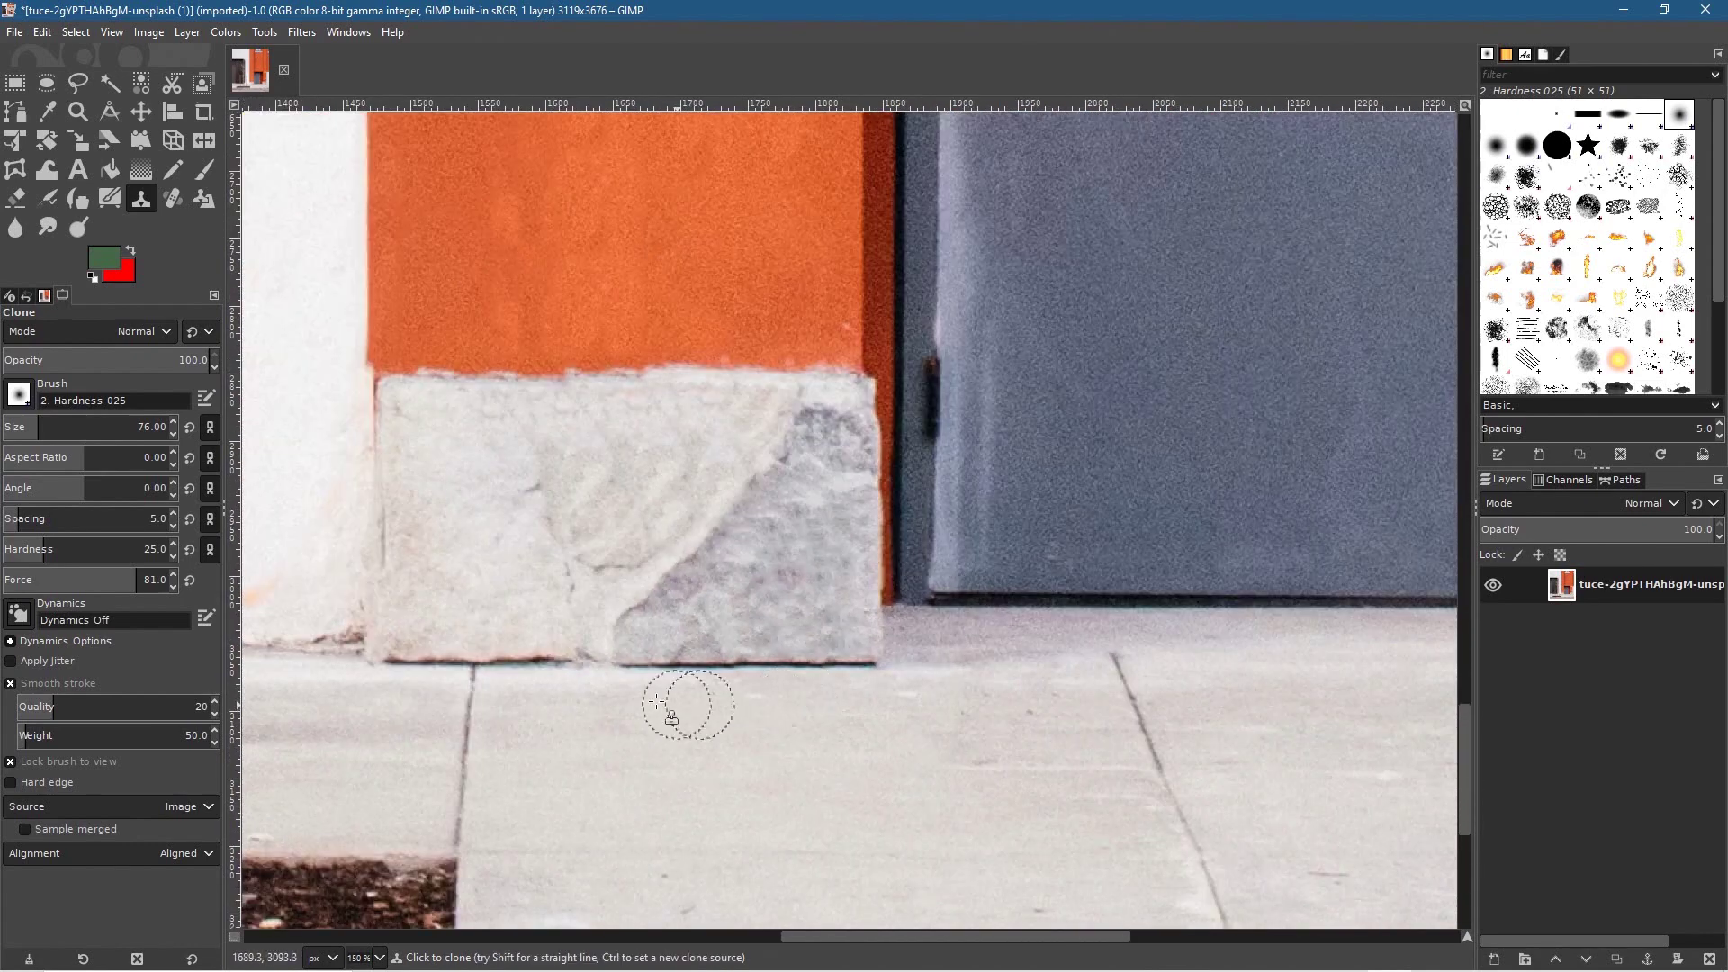
scroll(864, 697, "down", 1)
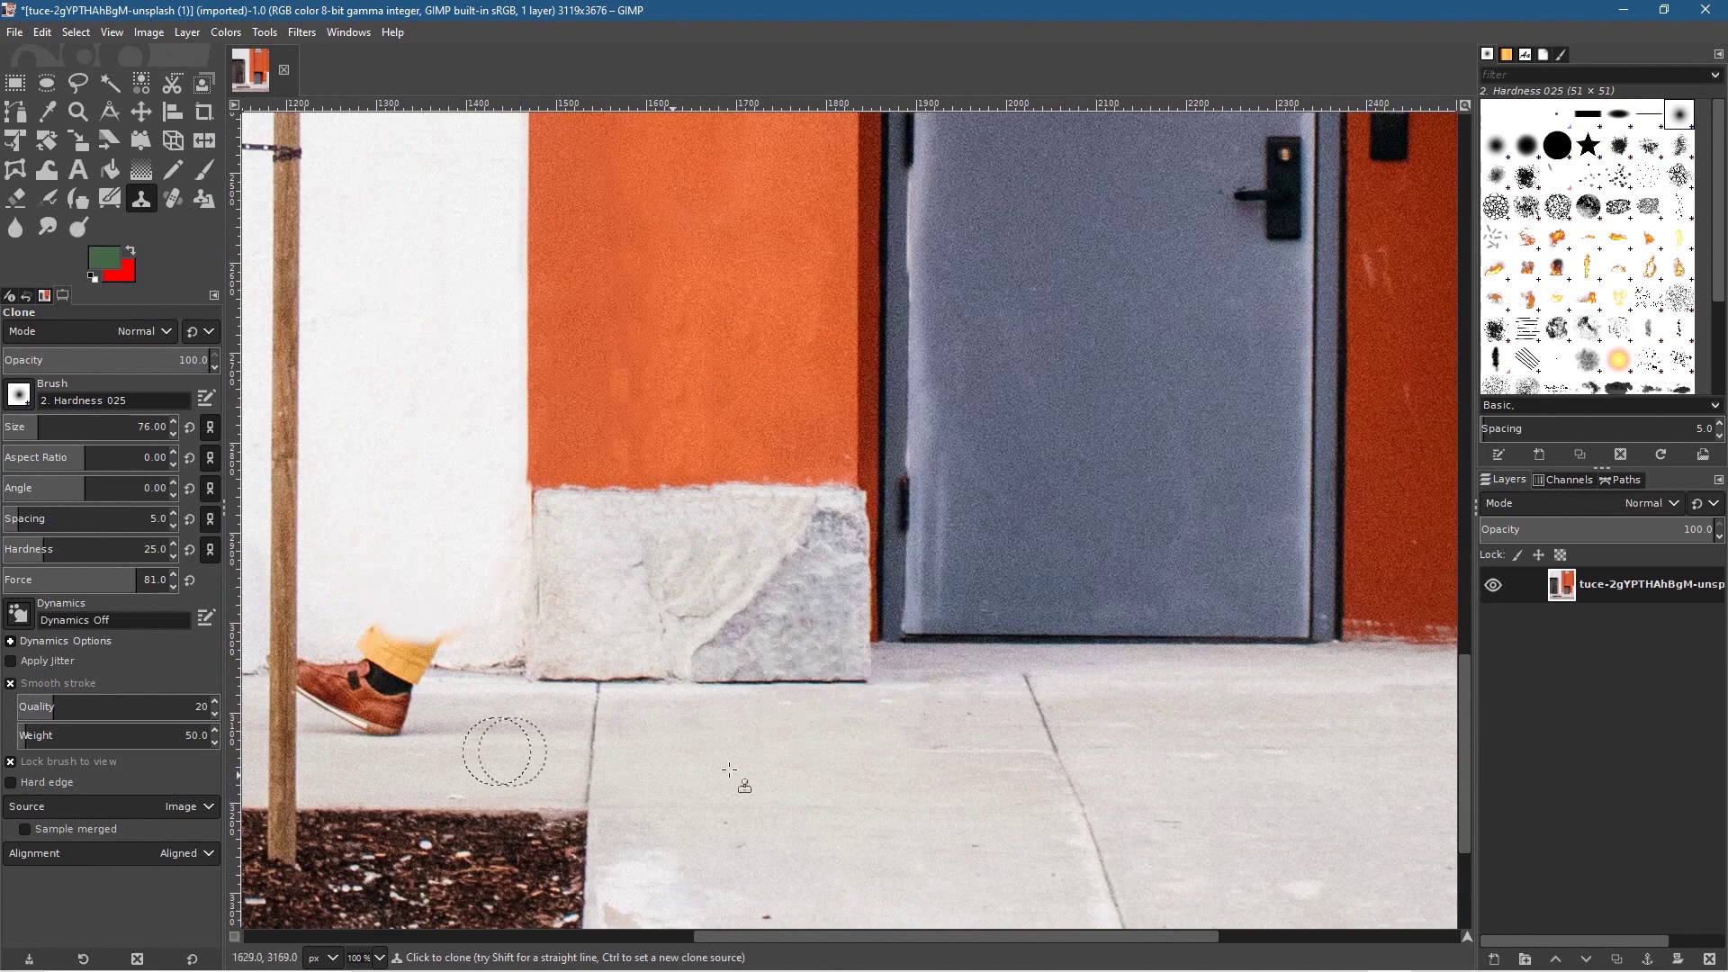
scroll(789, 766, "down", 1)
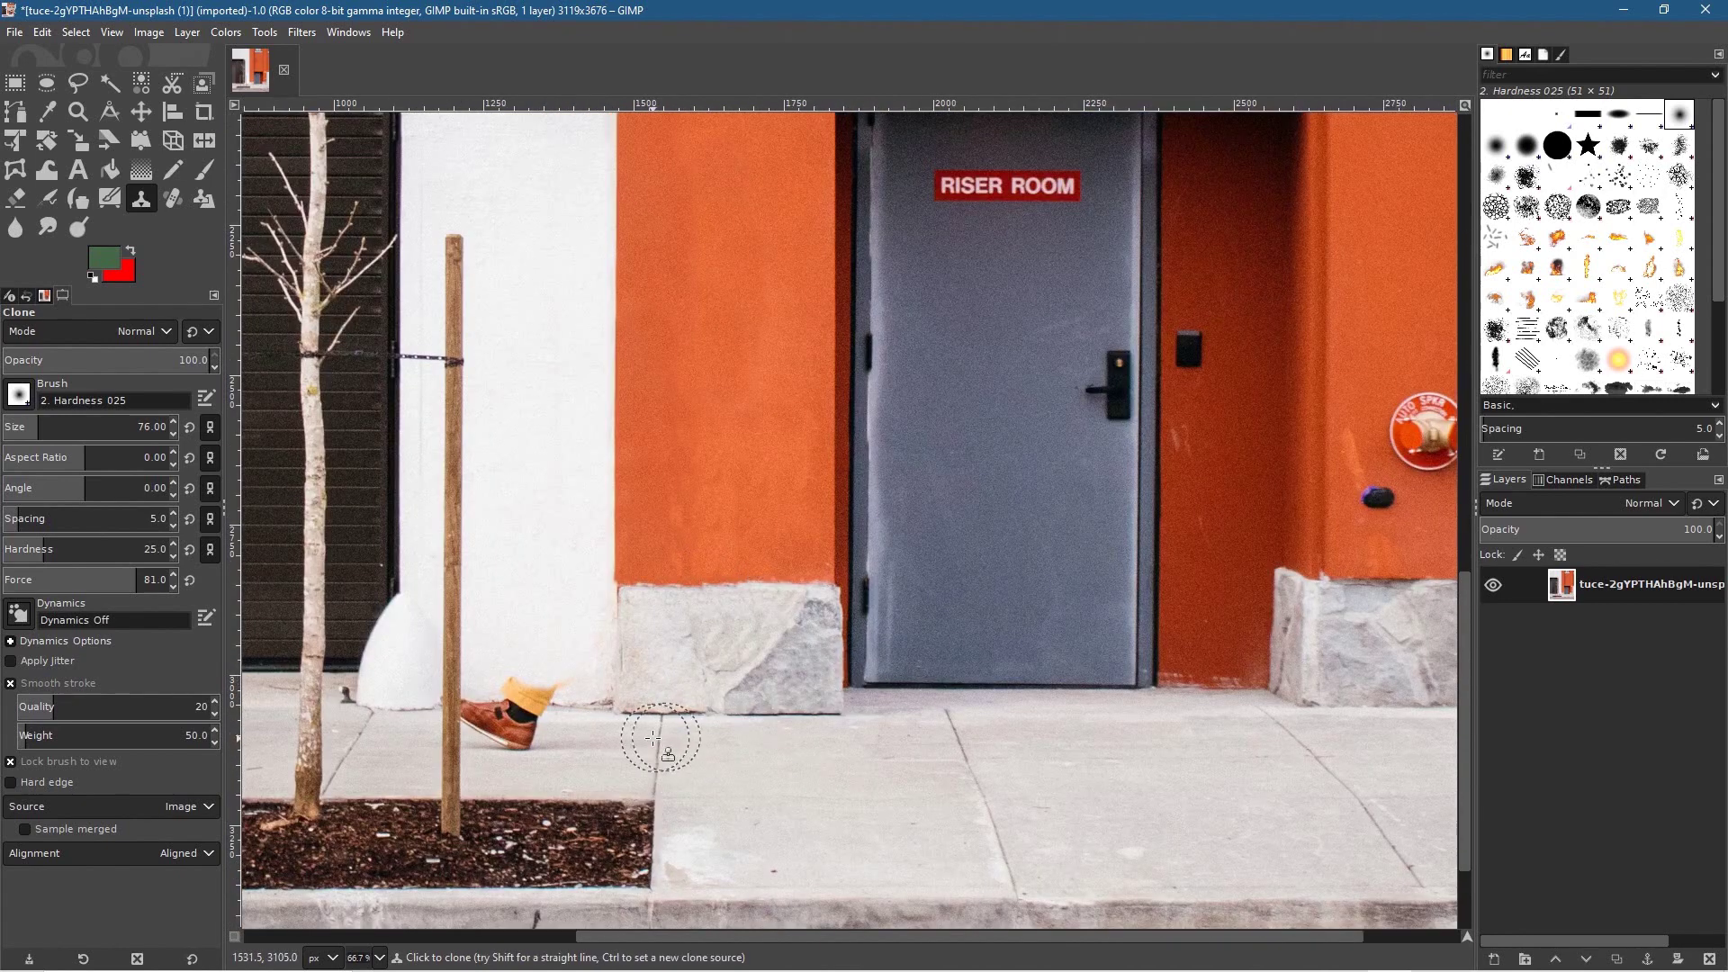
scroll(720, 779, "up", 2)
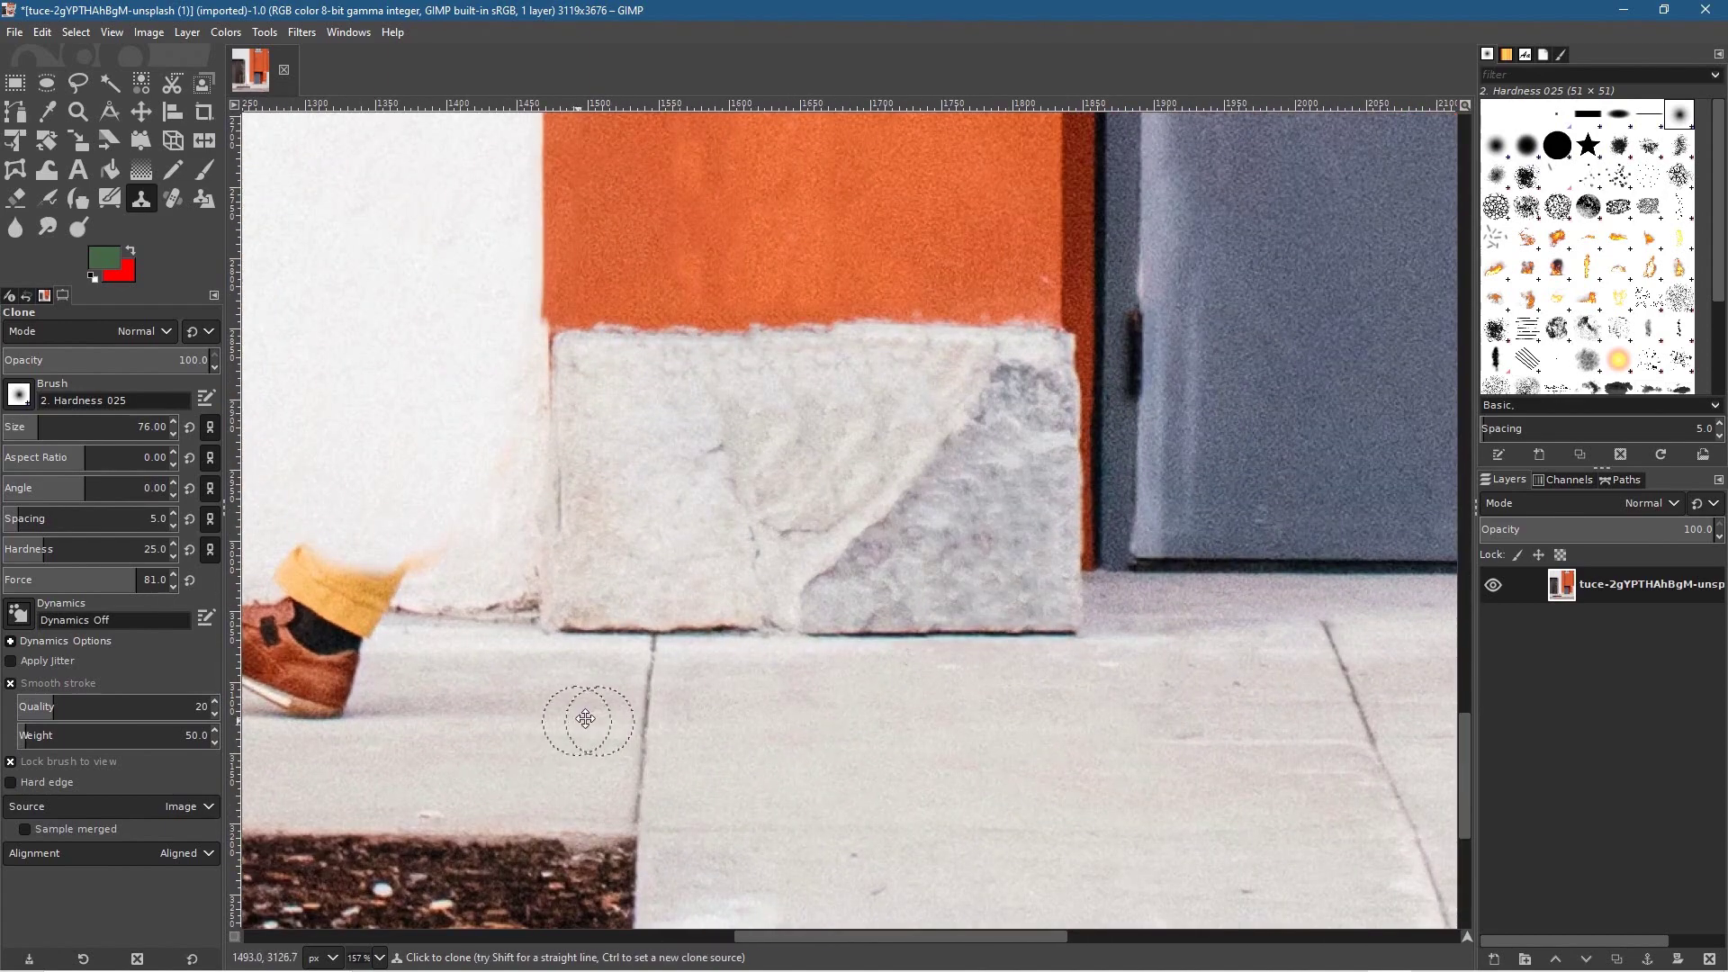
scroll(579, 717, "down", 1)
scroll(1111, 706, "up", 2)
scroll(944, 549, "up", 1)
left_click_drag(1001, 509, 918, 705)
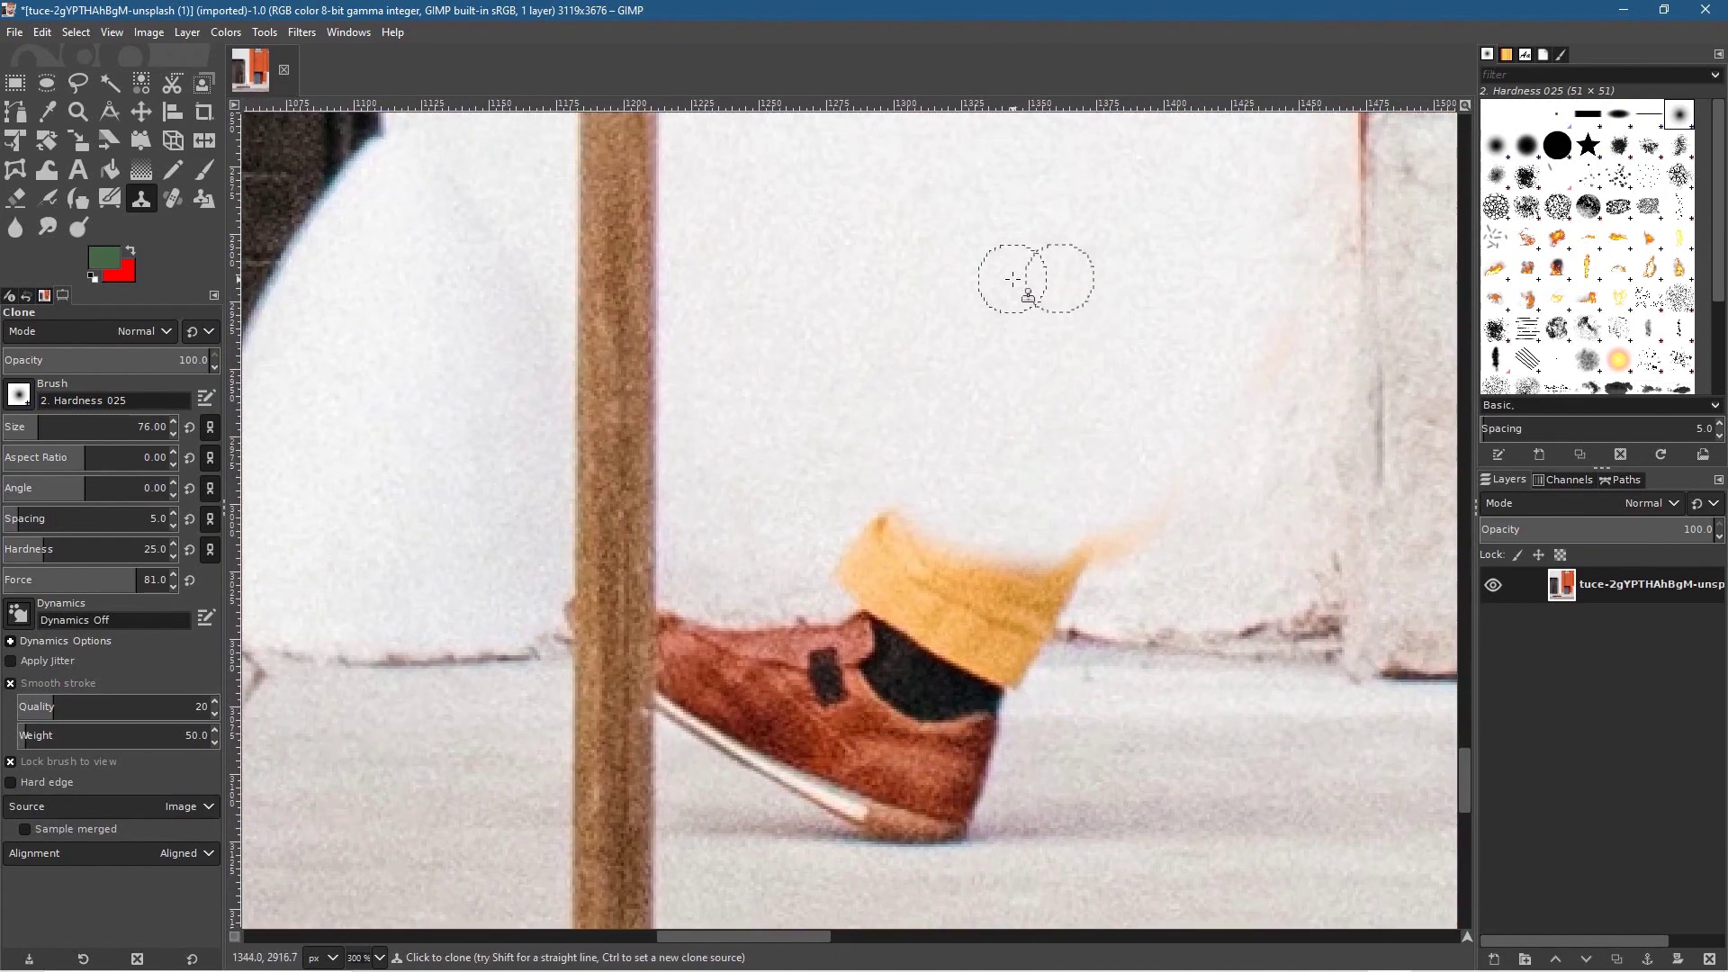
left_click(958, 366, "ctrl")
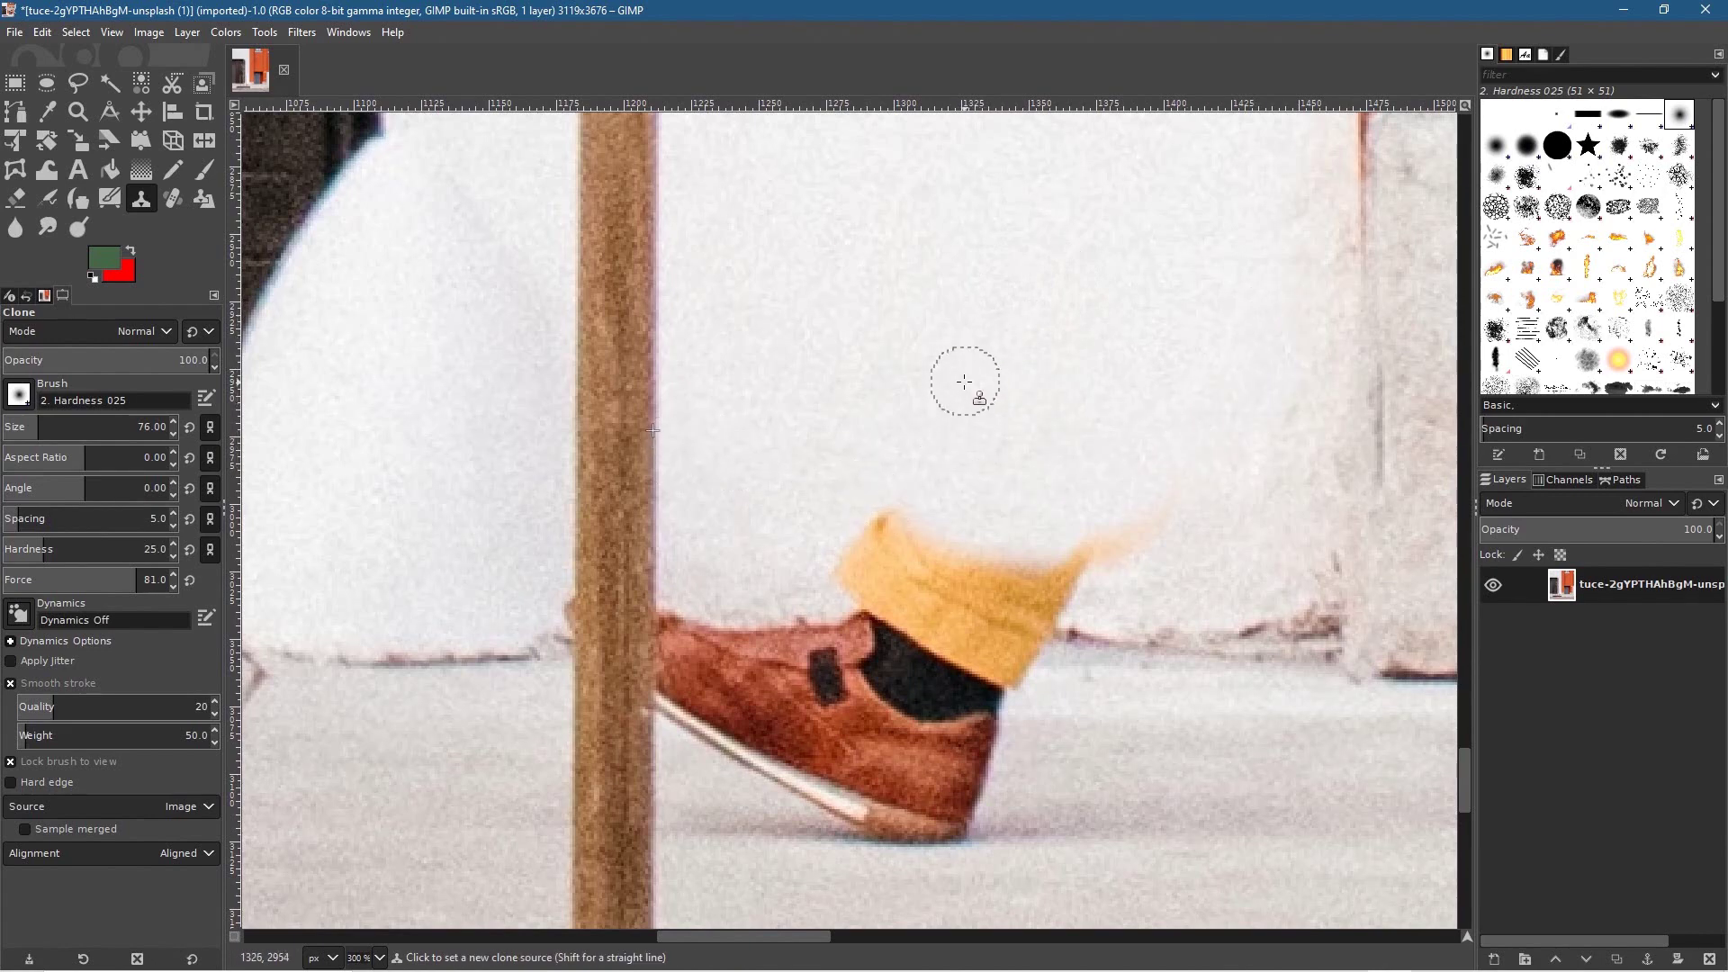
mouse_move(941, 519)
left_mouse_down()
mouse_move(881, 531)
mouse_move(1157, 521)
mouse_move(1004, 551)
mouse_move(839, 539)
mouse_move(862, 570)
mouse_move(1112, 576)
mouse_move(1097, 597)
mouse_move(847, 584)
left_mouse_up()
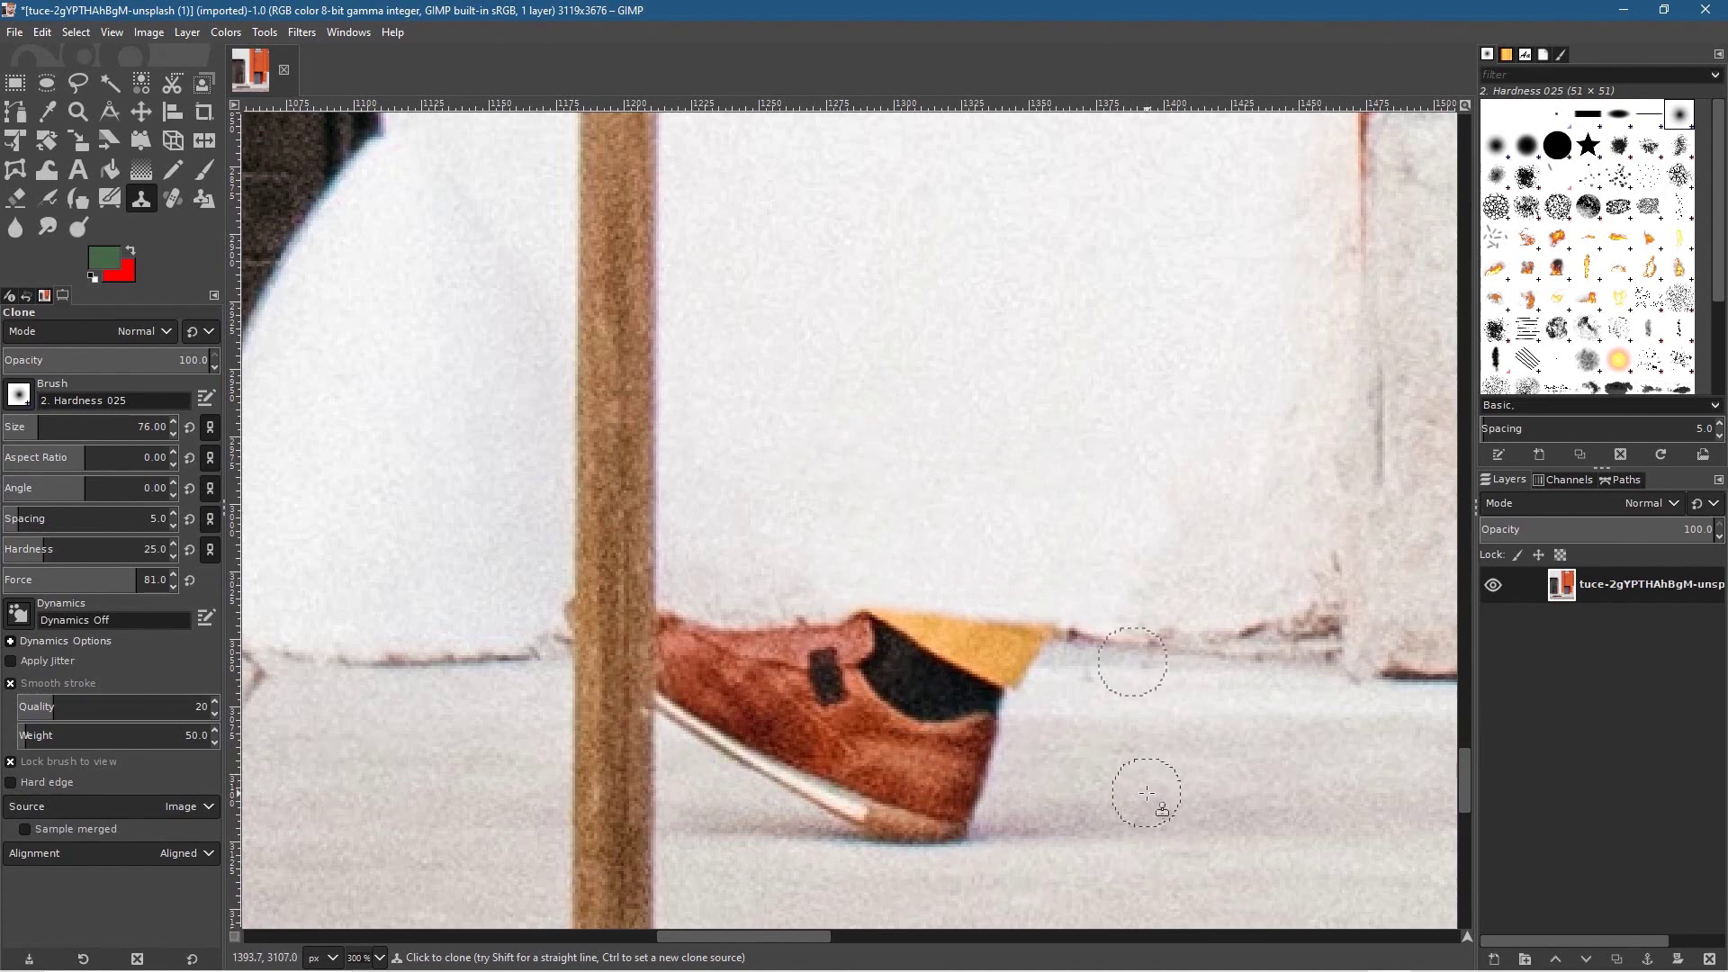
Sample the pavement beside the rear shoe and clone it over the heel, the sole and the lower part of the shoe
scroll(1147, 792, "down", 5, "ctrl")
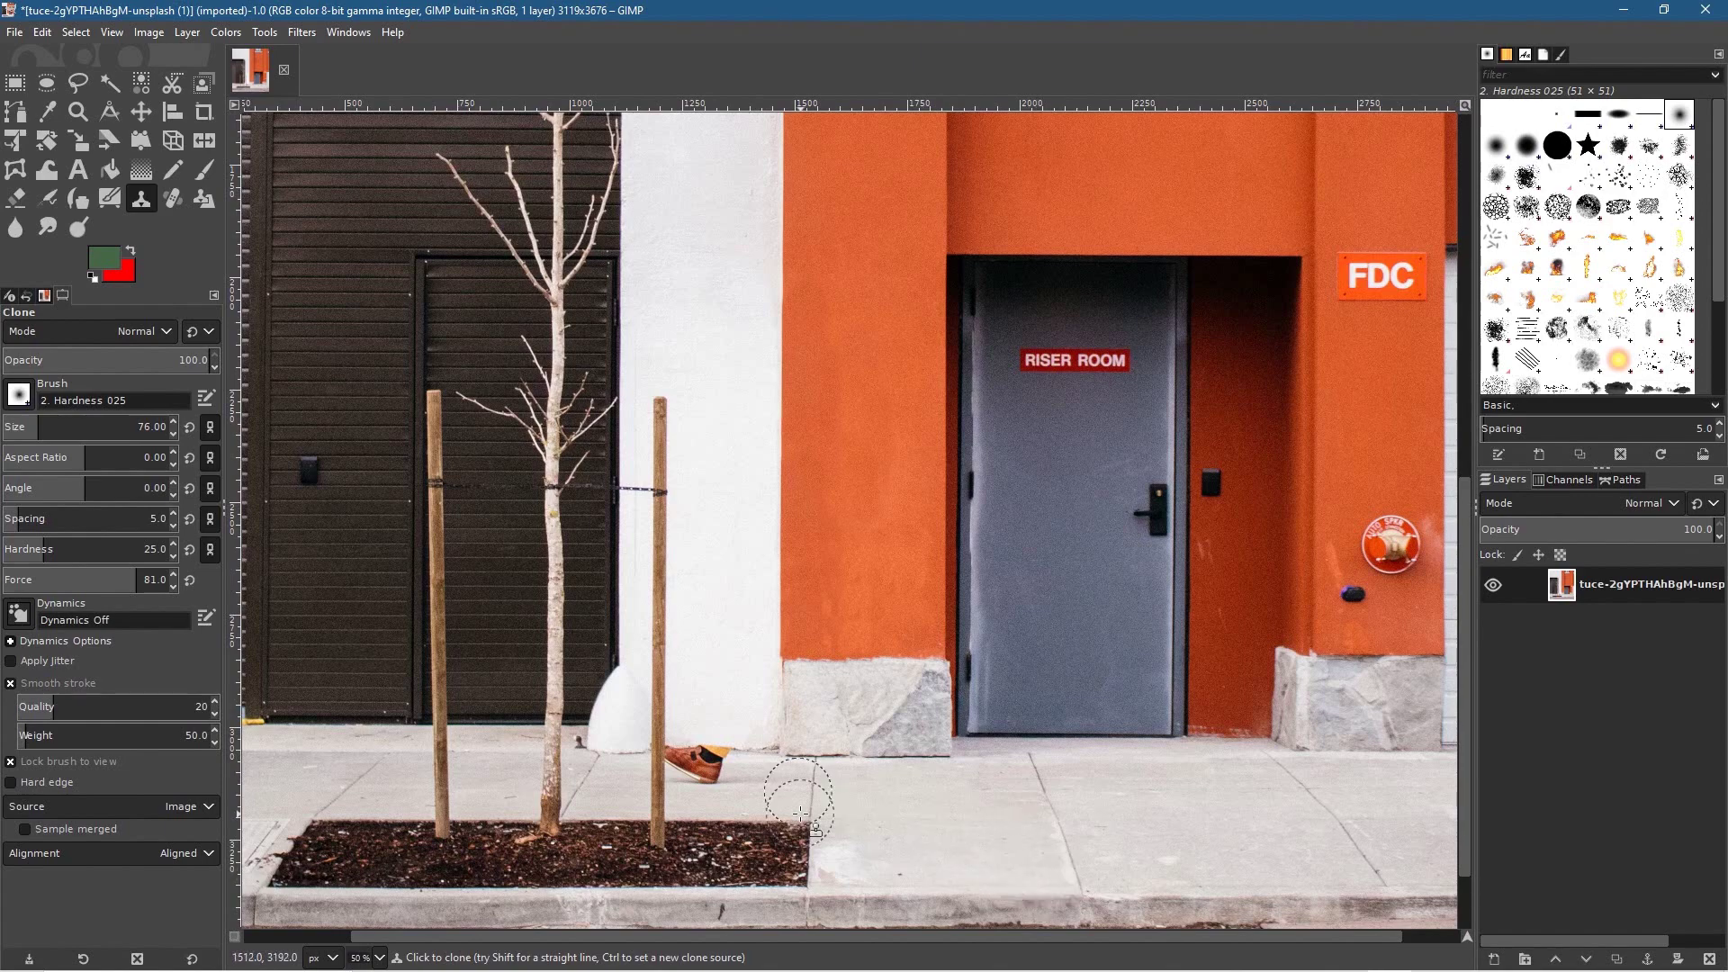
scroll(776, 777, "up", 5, "ctrl")
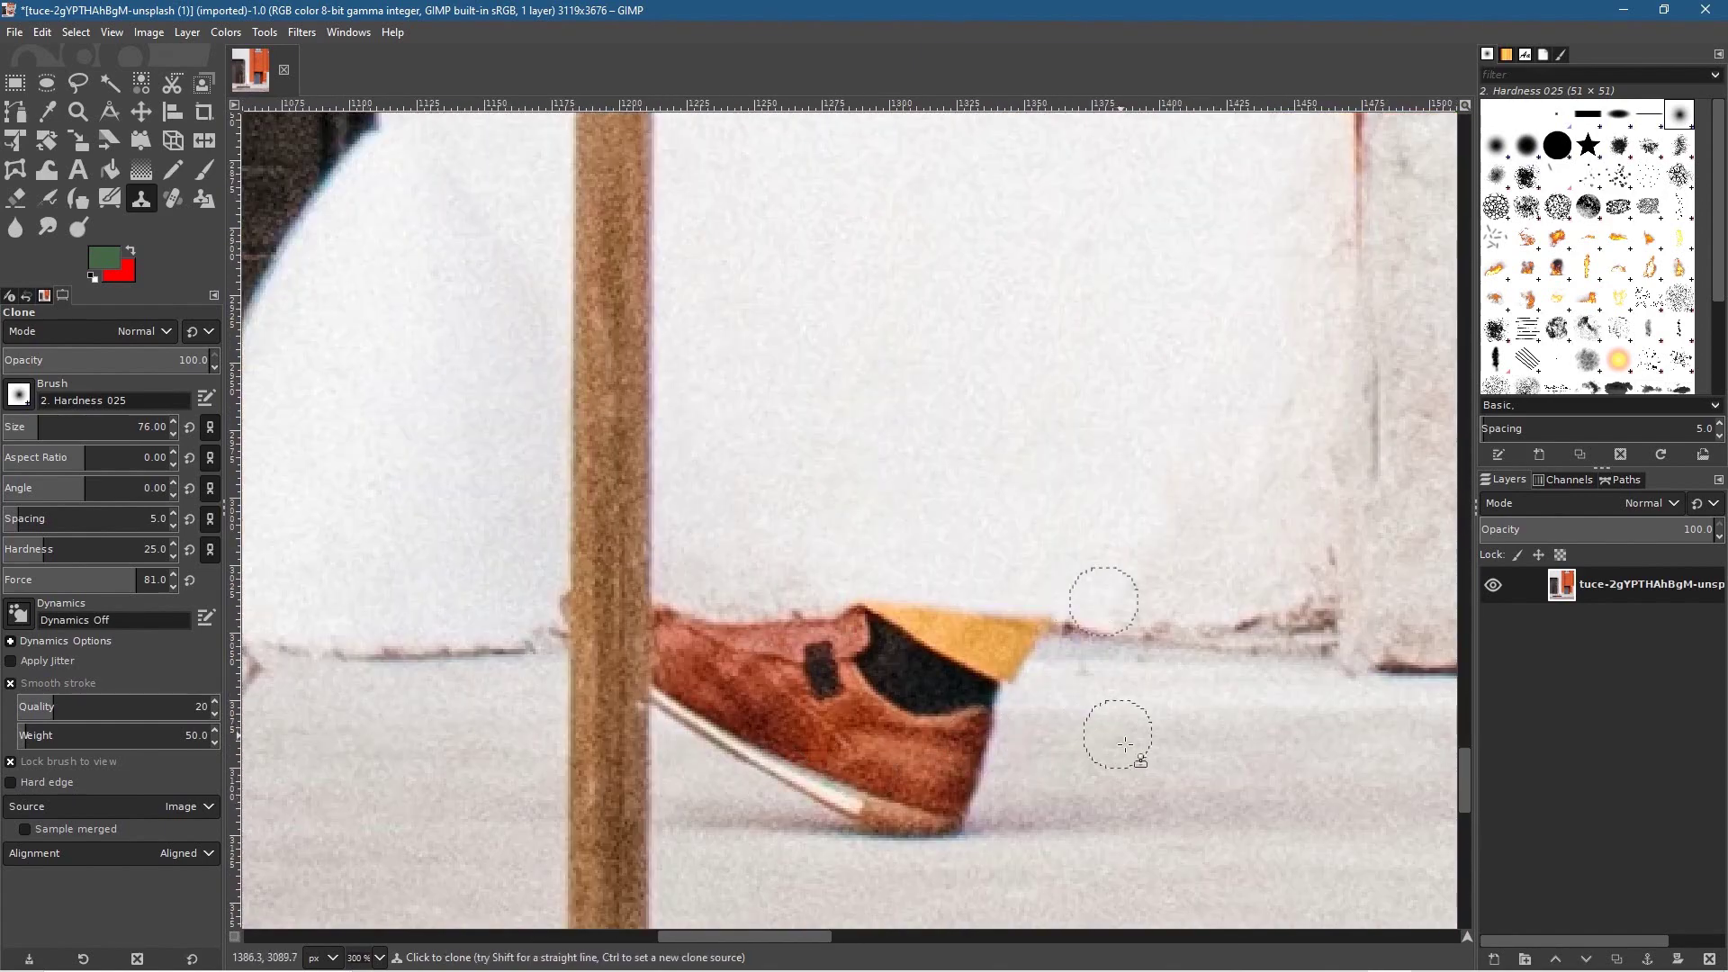
key("ctrl")
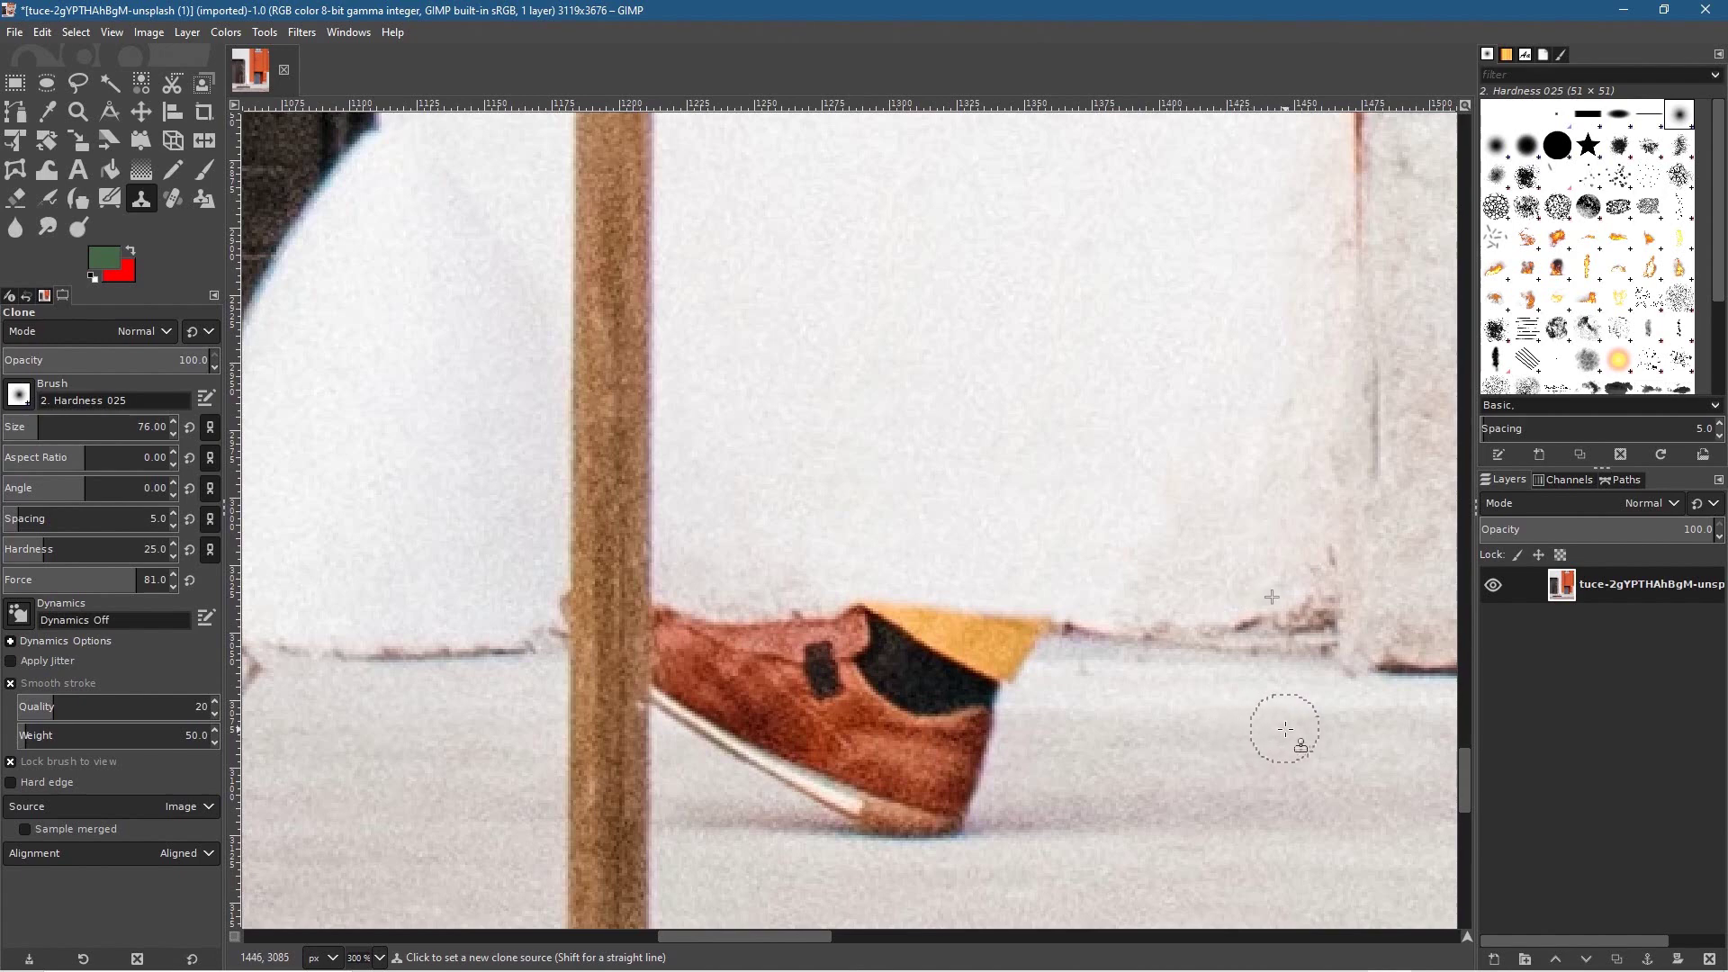
mouse_move(1151, 729)
left_mouse_down()
mouse_move(914, 733)
mouse_move(1017, 761)
mouse_move(893, 765)
mouse_move(998, 794)
mouse_move(881, 807)
mouse_move(1039, 812)
mouse_move(830, 821)
left_mouse_up()
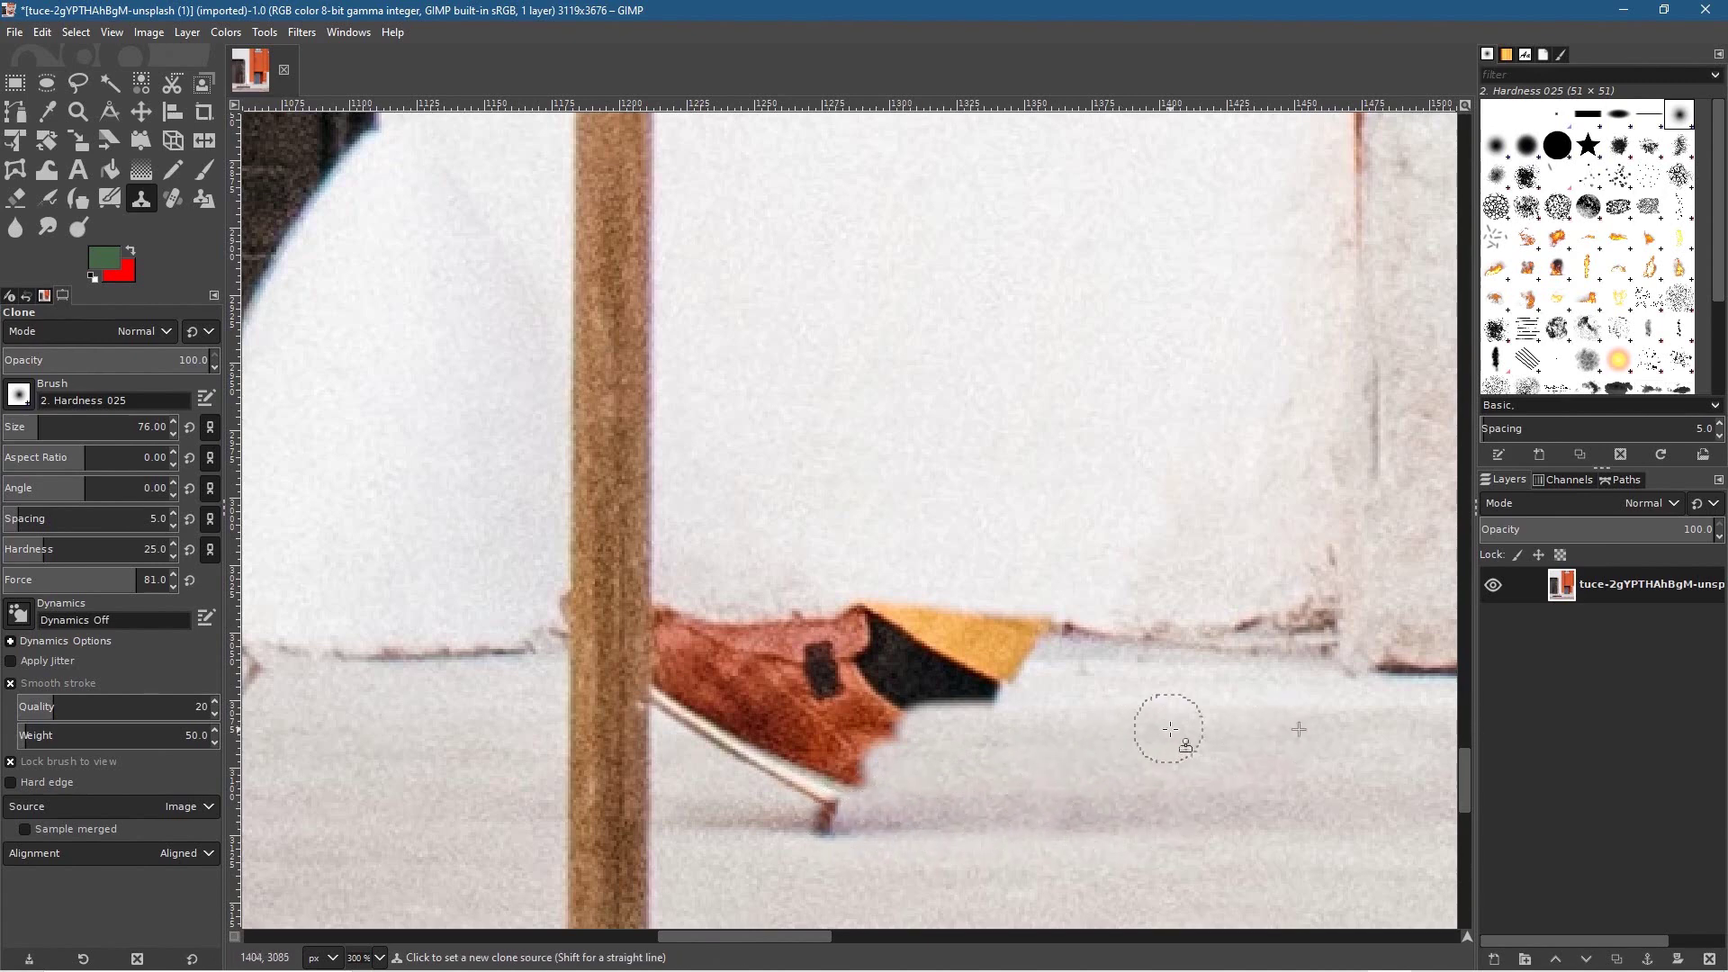
mouse_move(841, 761)
left_mouse_down()
mouse_move(835, 818)
mouse_move(810, 756)
mouse_move(862, 811)
mouse_move(770, 815)
mouse_move(899, 805)
mouse_move(783, 766)
mouse_move(817, 755)
mouse_move(786, 779)
mouse_move(761, 737)
mouse_move(987, 741)
mouse_move(989, 720)
mouse_move(780, 740)
left_mouse_up()
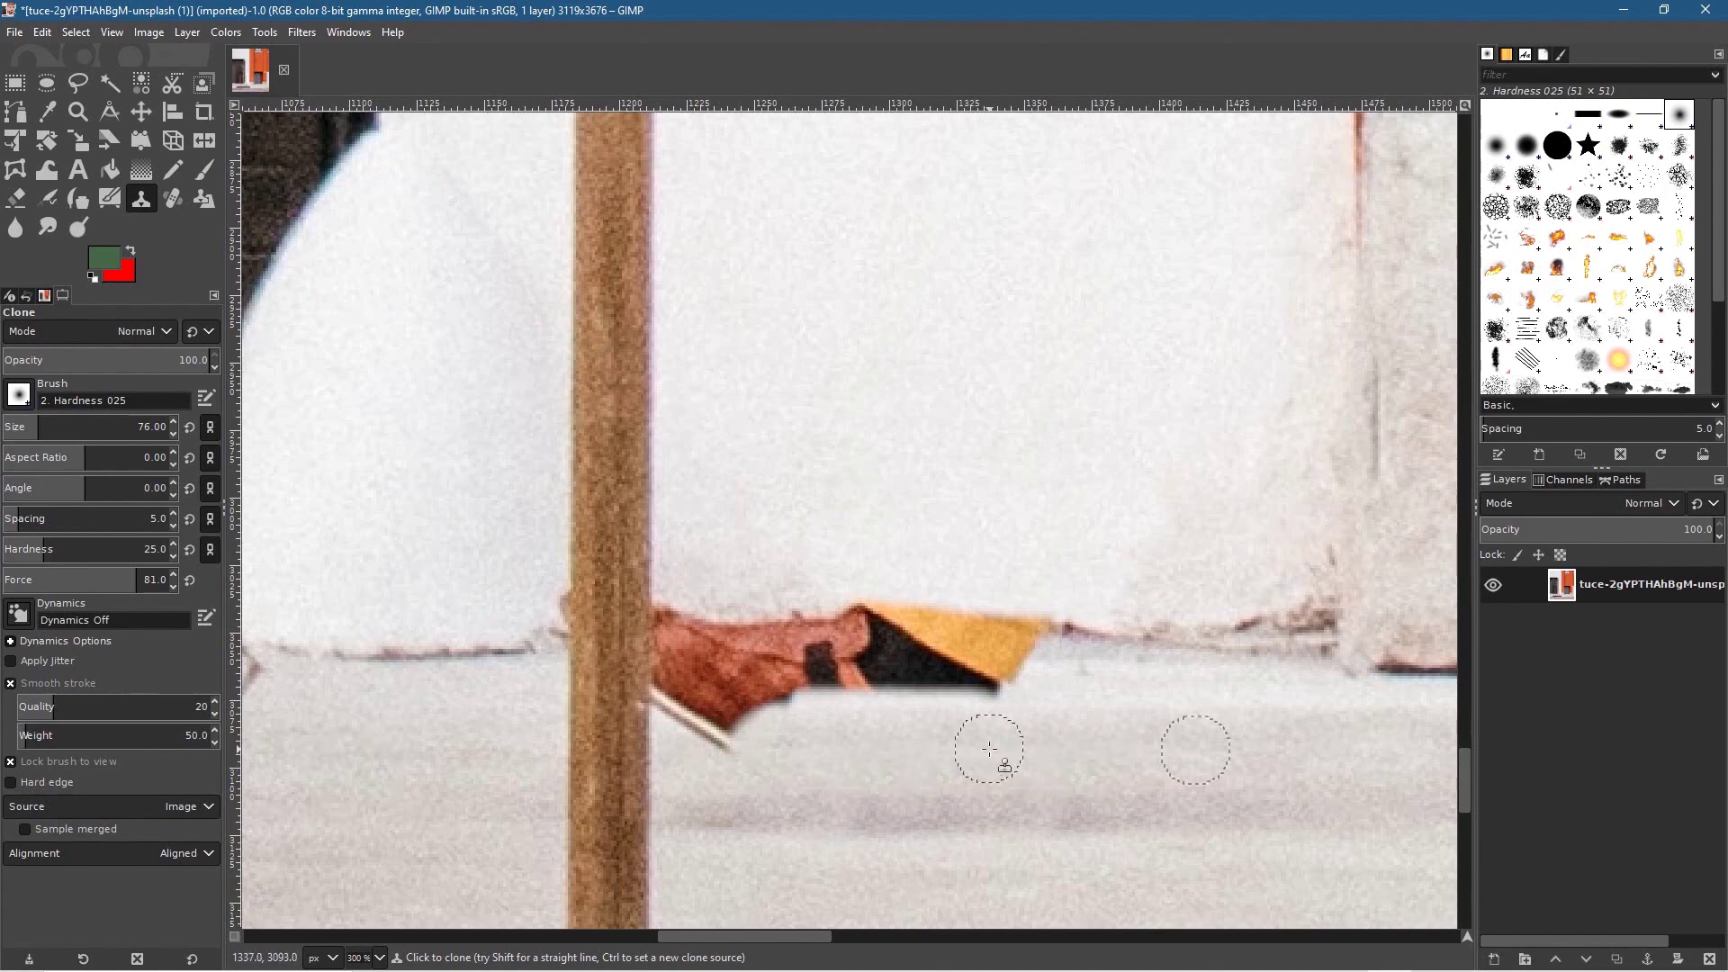
left_click(1079, 712, "ctrl")
left_click(1246, 703, "ctrl")
mouse_move(1071, 701)
left_mouse_down()
mouse_move(741, 708)
mouse_move(727, 728)
mouse_move(739, 750)
mouse_move(690, 729)
mouse_move(750, 720)
left_mouse_up()
Try cloning pavement sampled below the shoe over the lower edge of the black sock, and undo the stroke
left_click(860, 783, "ctrl")
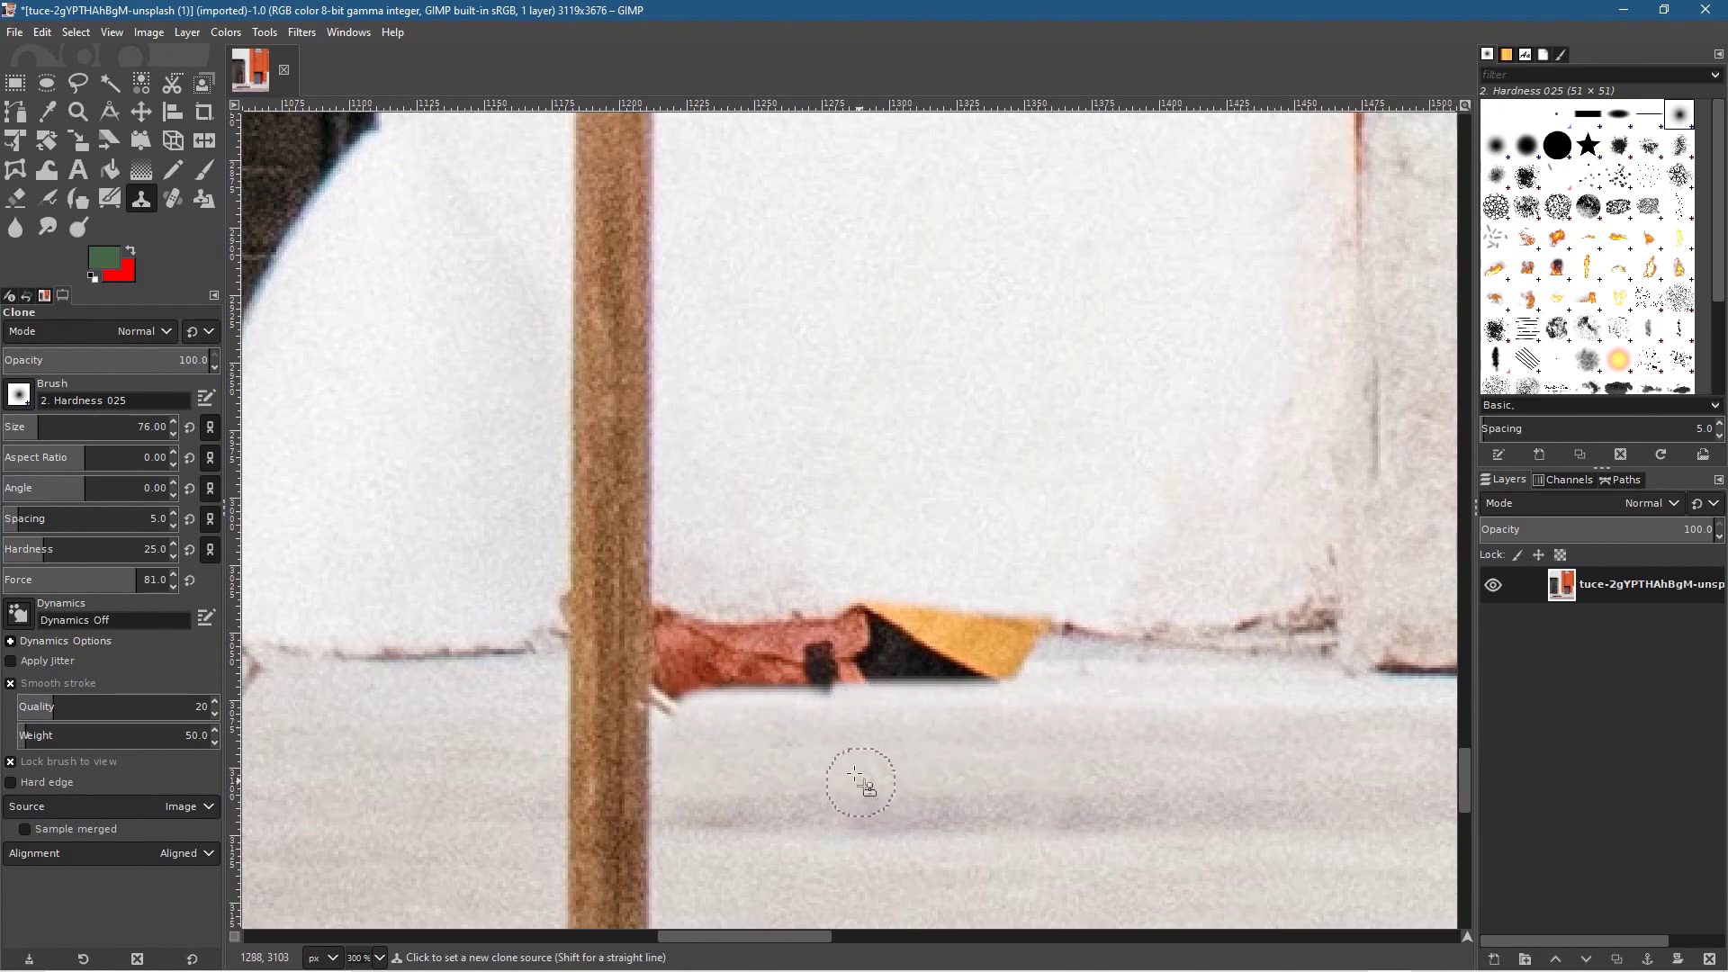
mouse_move(860, 702)
left_mouse_down()
mouse_move(889, 685)
mouse_move(956, 720)
left_mouse_up()
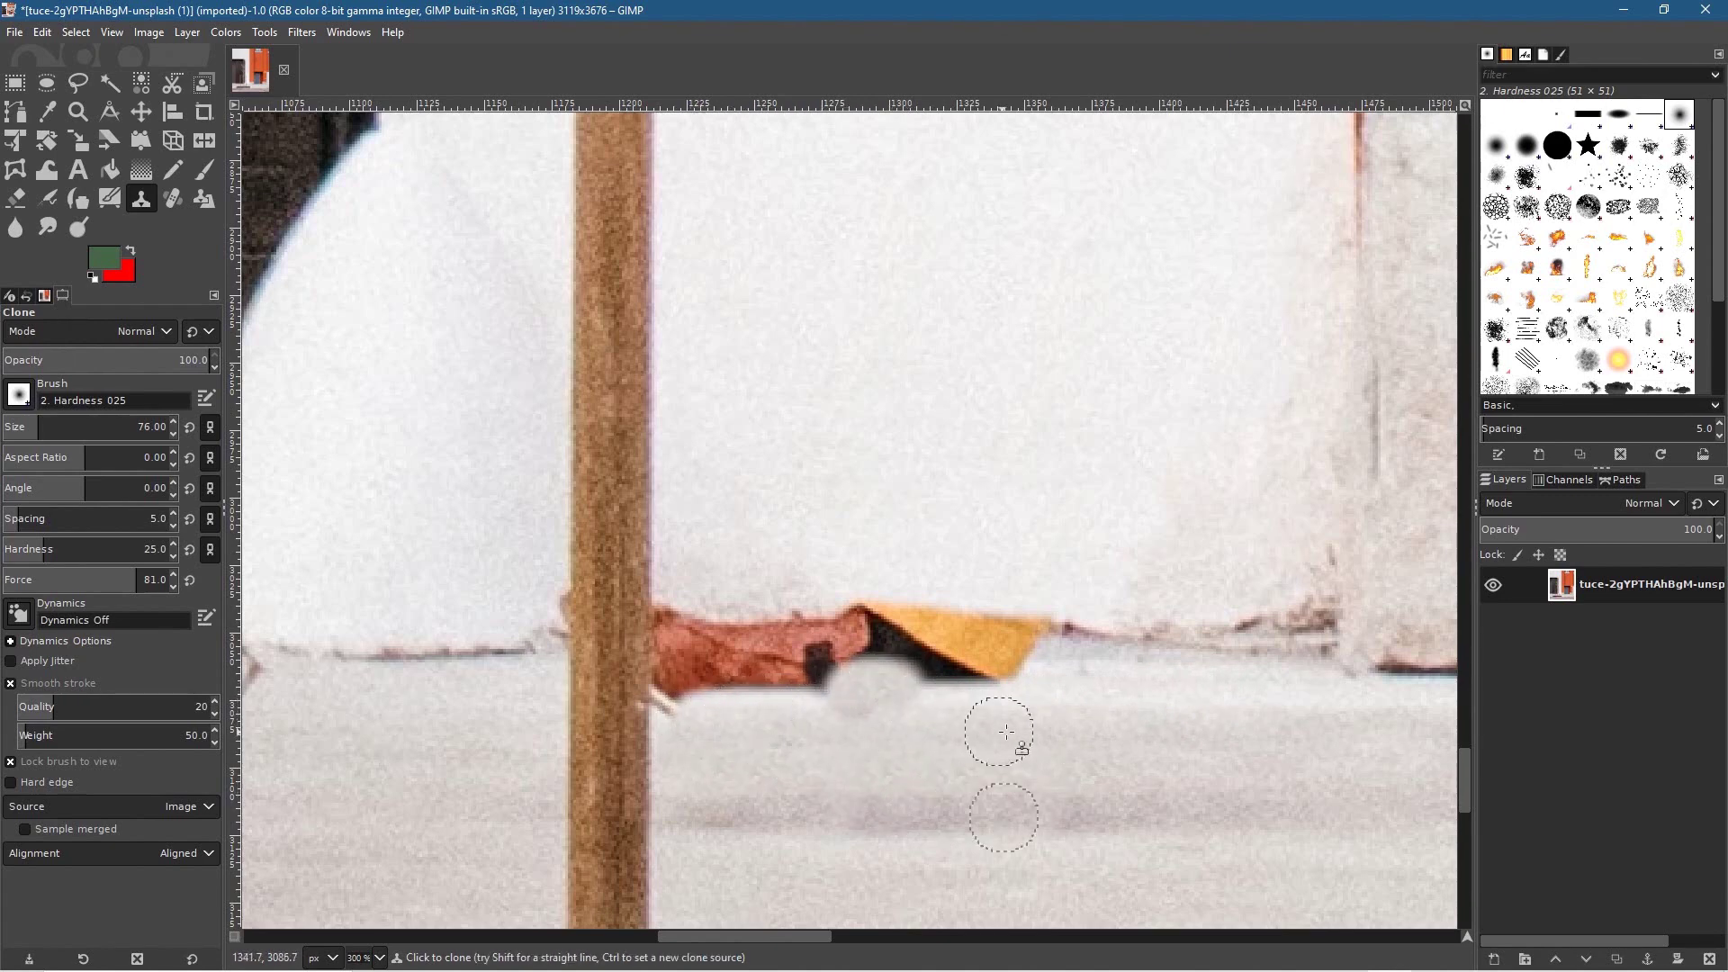
key("ctrl+z")
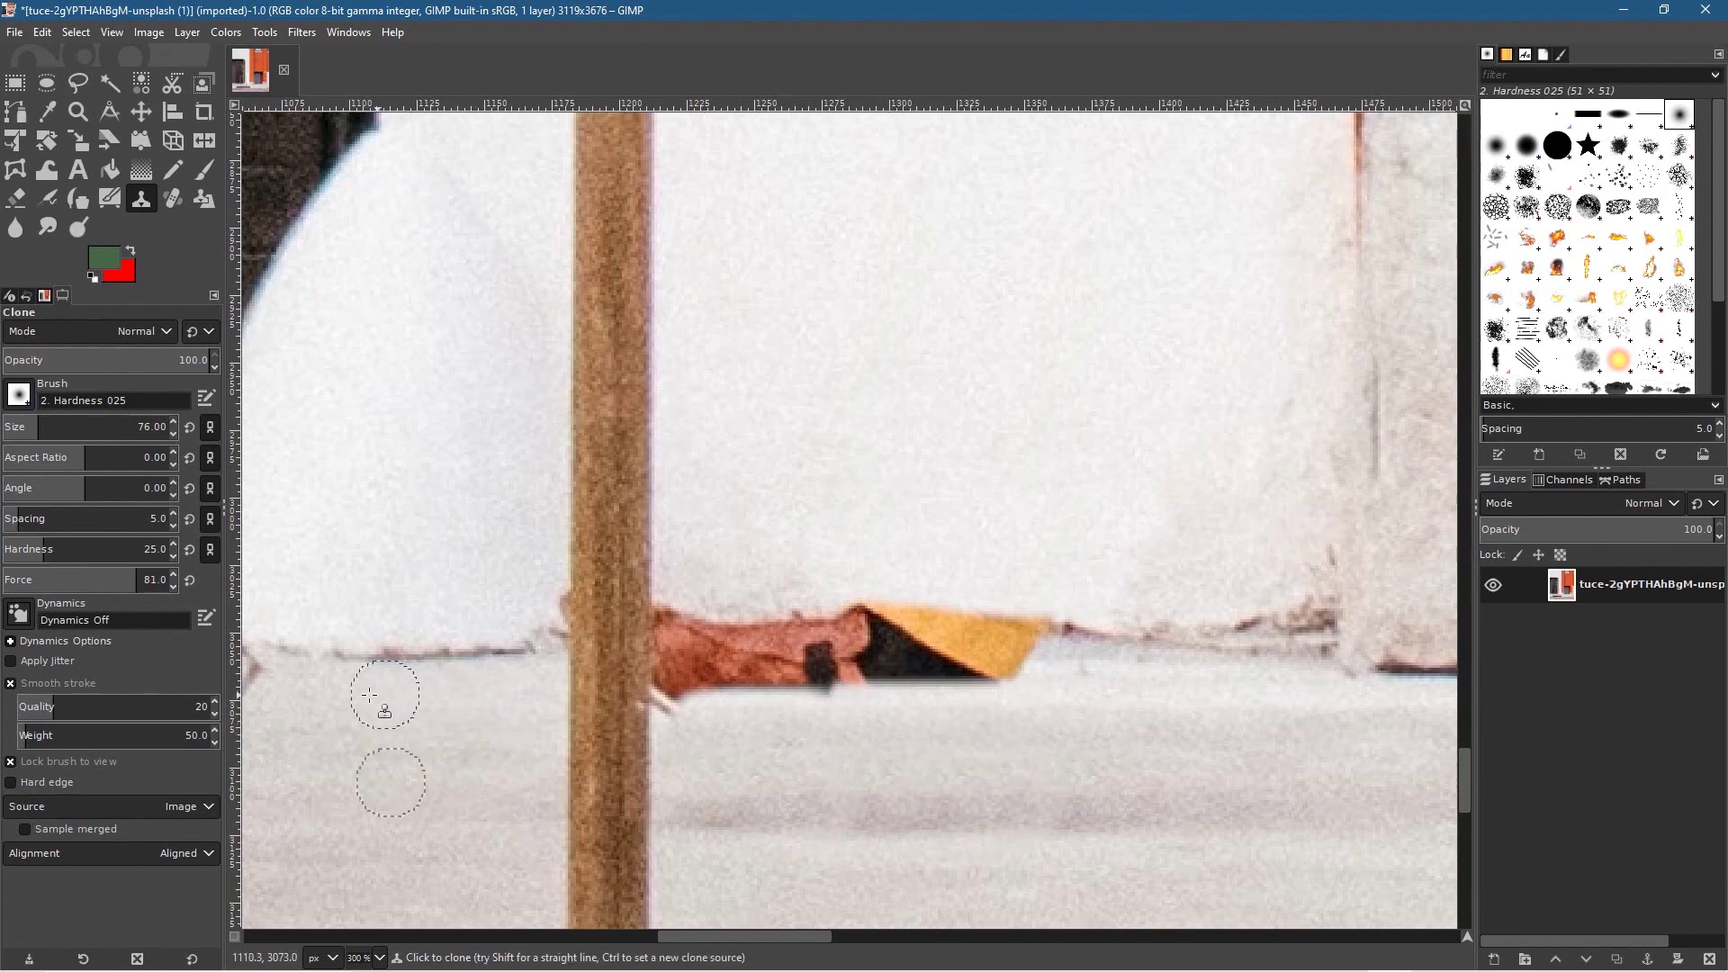
Sample the pavement on the far side of the wooden post and clone it over the remaining shoe and black sock
key("ctrl")
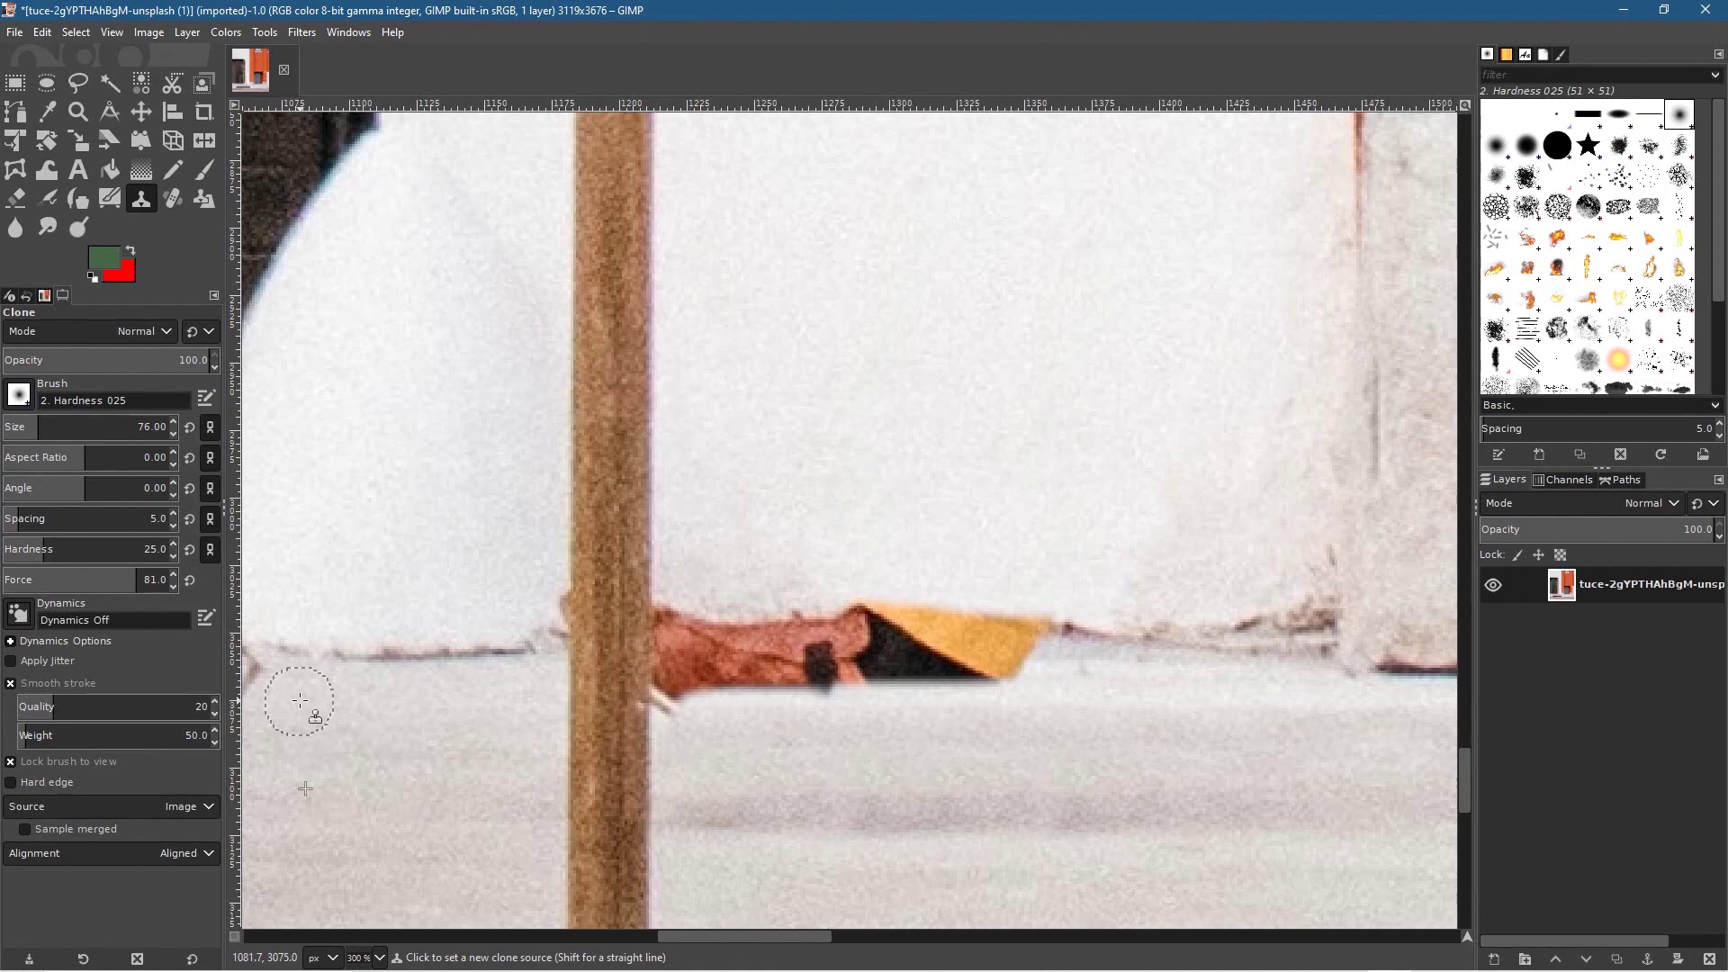
left_click(300, 700, "ctrl")
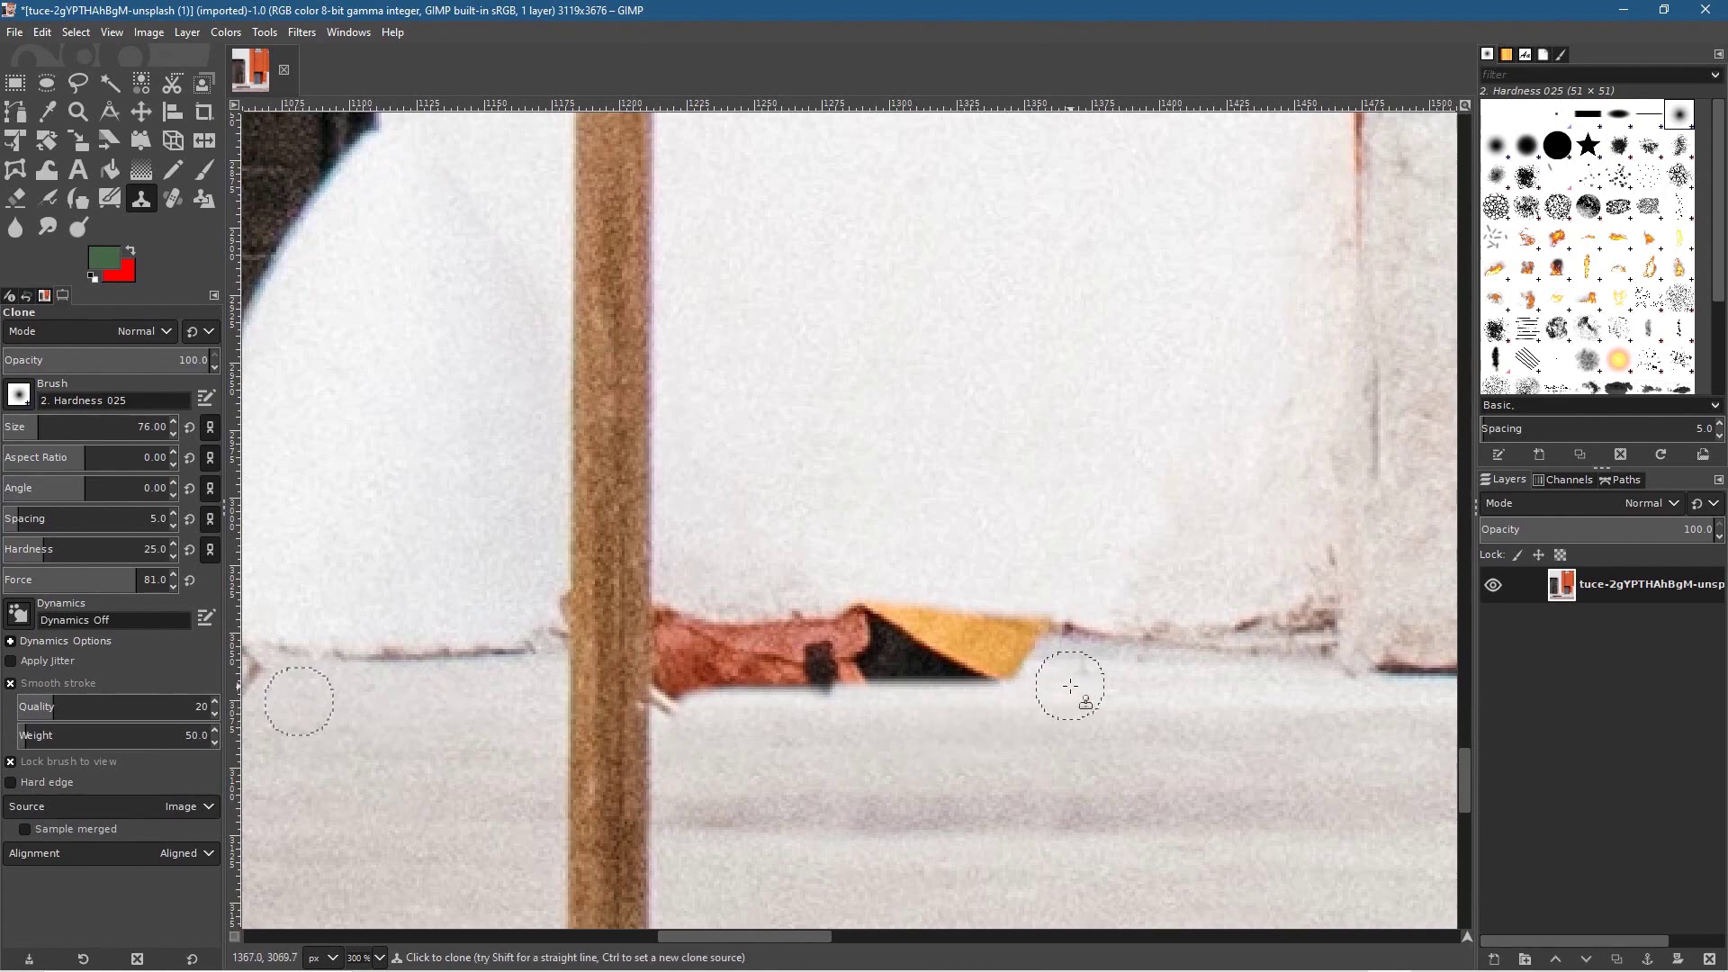
mouse_move(688, 684)
left_mouse_down()
mouse_move(904, 679)
mouse_move(791, 702)
mouse_move(694, 695)
mouse_move(711, 699)
left_mouse_up()
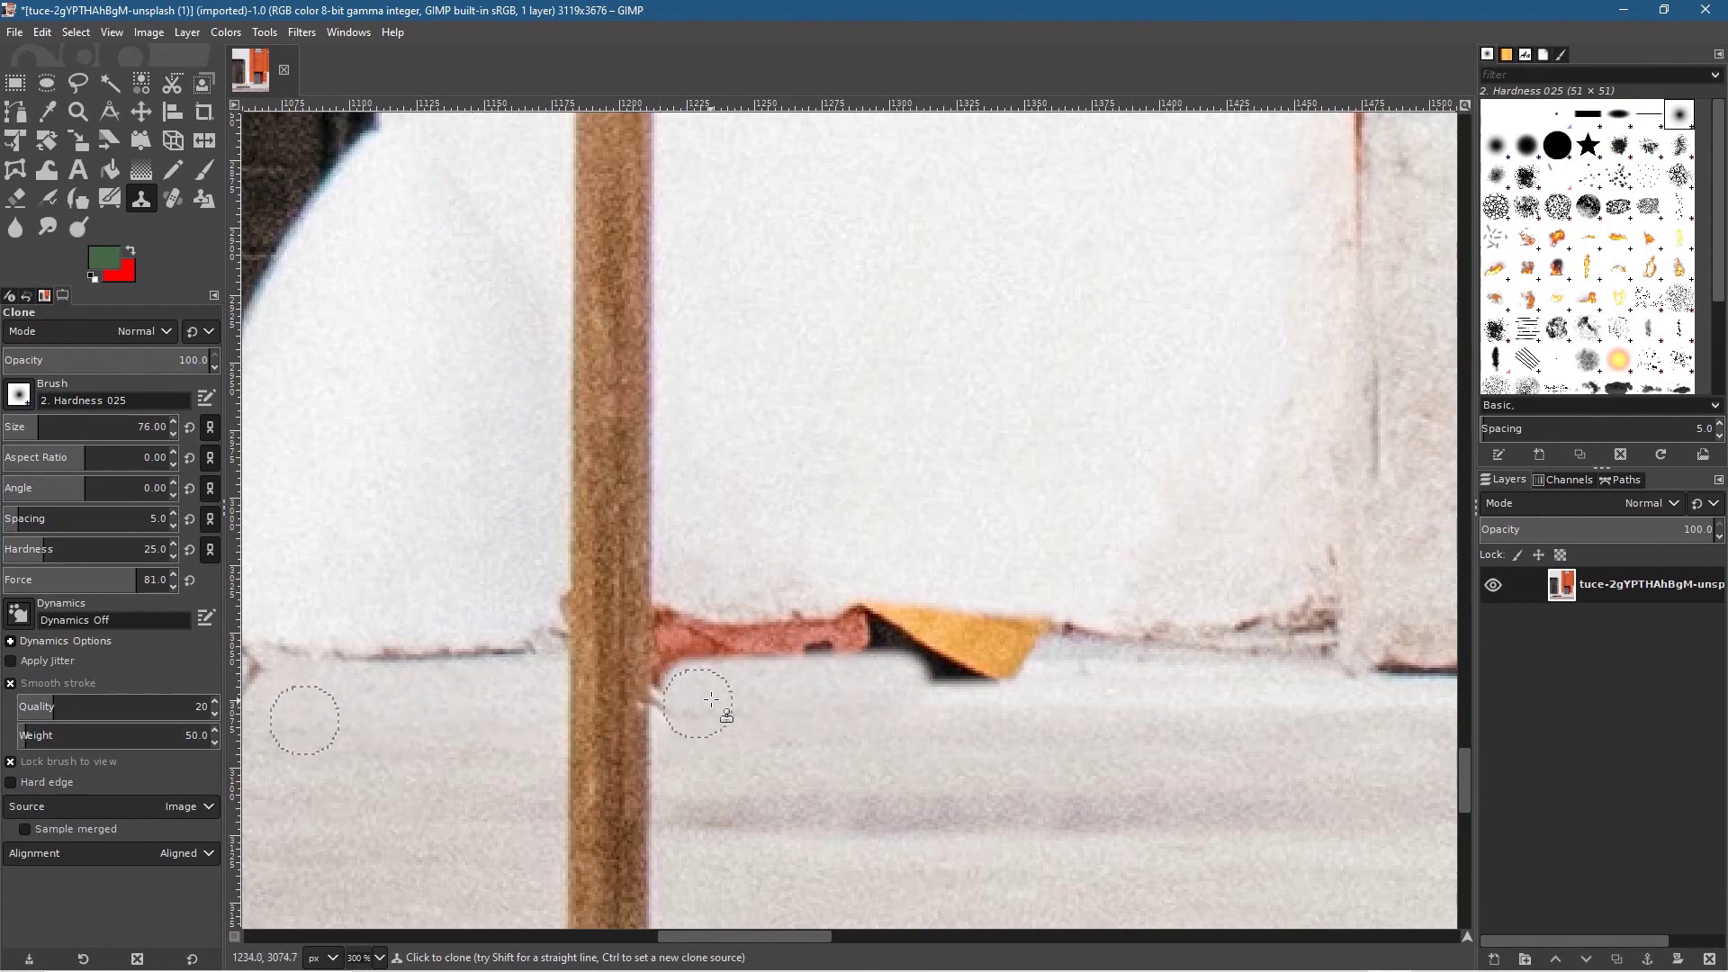
left_click(360, 704, "ctrl")
mouse_move(917, 677)
left_mouse_down()
mouse_move(1034, 682)
mouse_move(964, 664)
mouse_move(690, 664)
mouse_move(842, 681)
left_mouse_up()
Sample the freshly retouched pavement and clone it over the lower part of the yellow cuff and the sock remnant
left_click(791, 712, "ctrl")
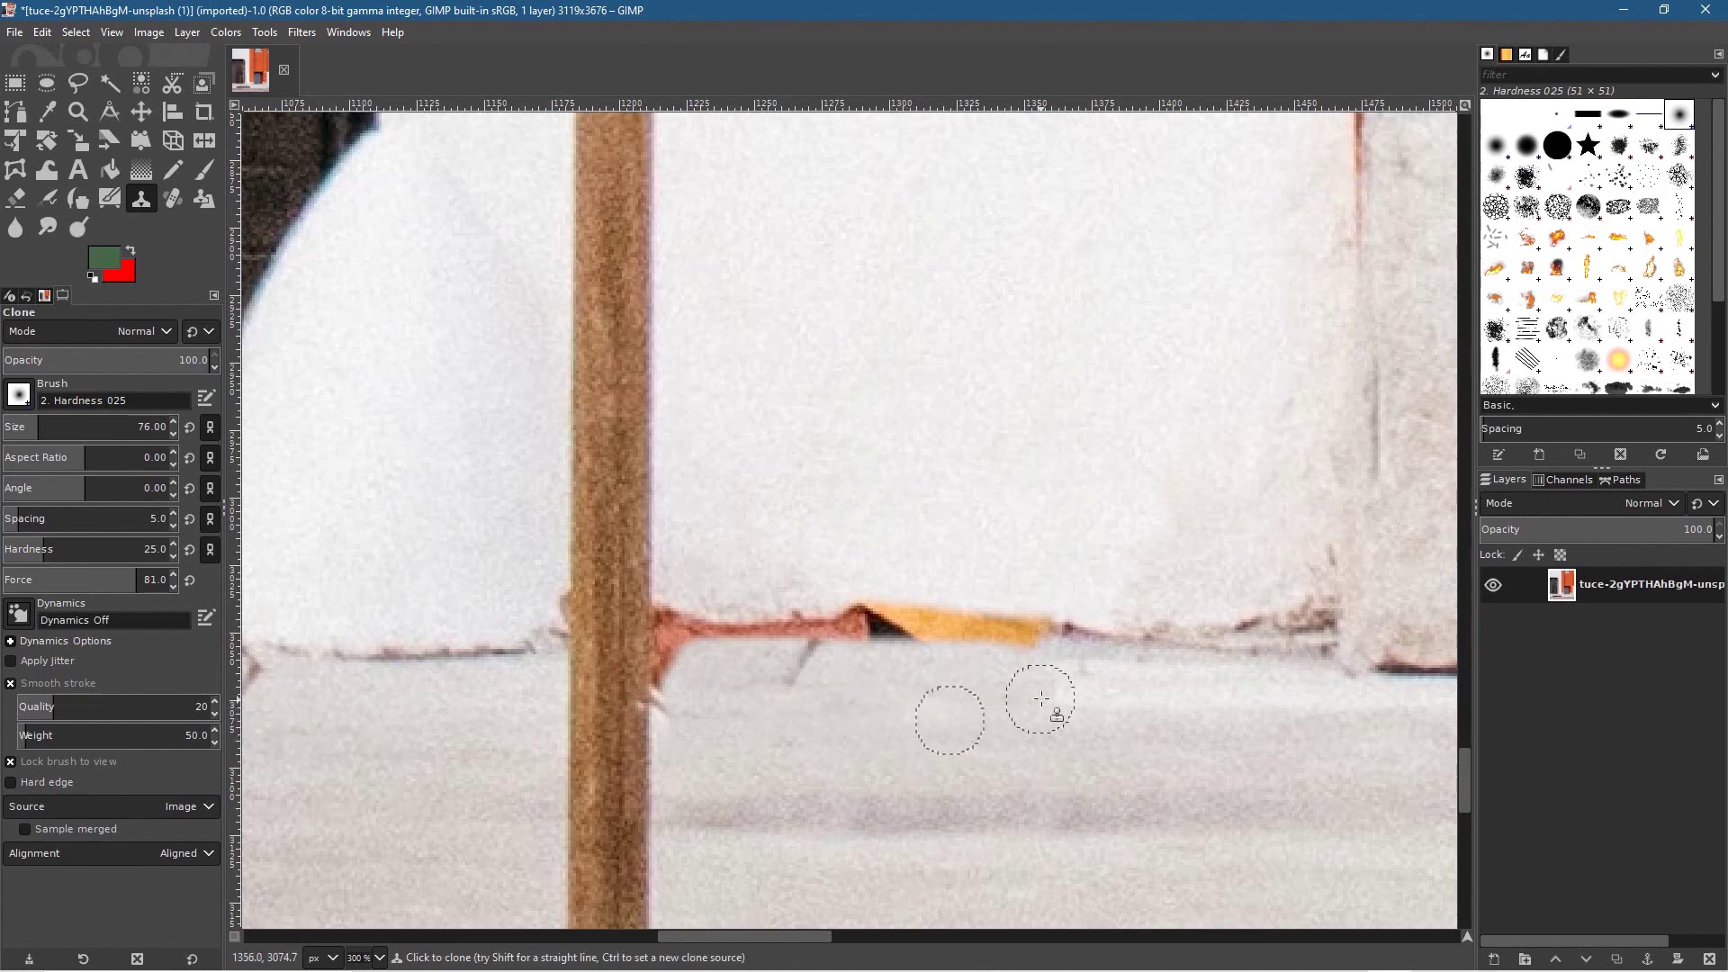
mouse_move(897, 660)
left_mouse_down()
mouse_move(808, 672)
mouse_move(842, 688)
mouse_move(840, 667)
mouse_move(880, 636)
mouse_move(1030, 663)
left_mouse_up()
left_click_drag(857, 655, 927, 685)
left_click(898, 701, "ctrl")
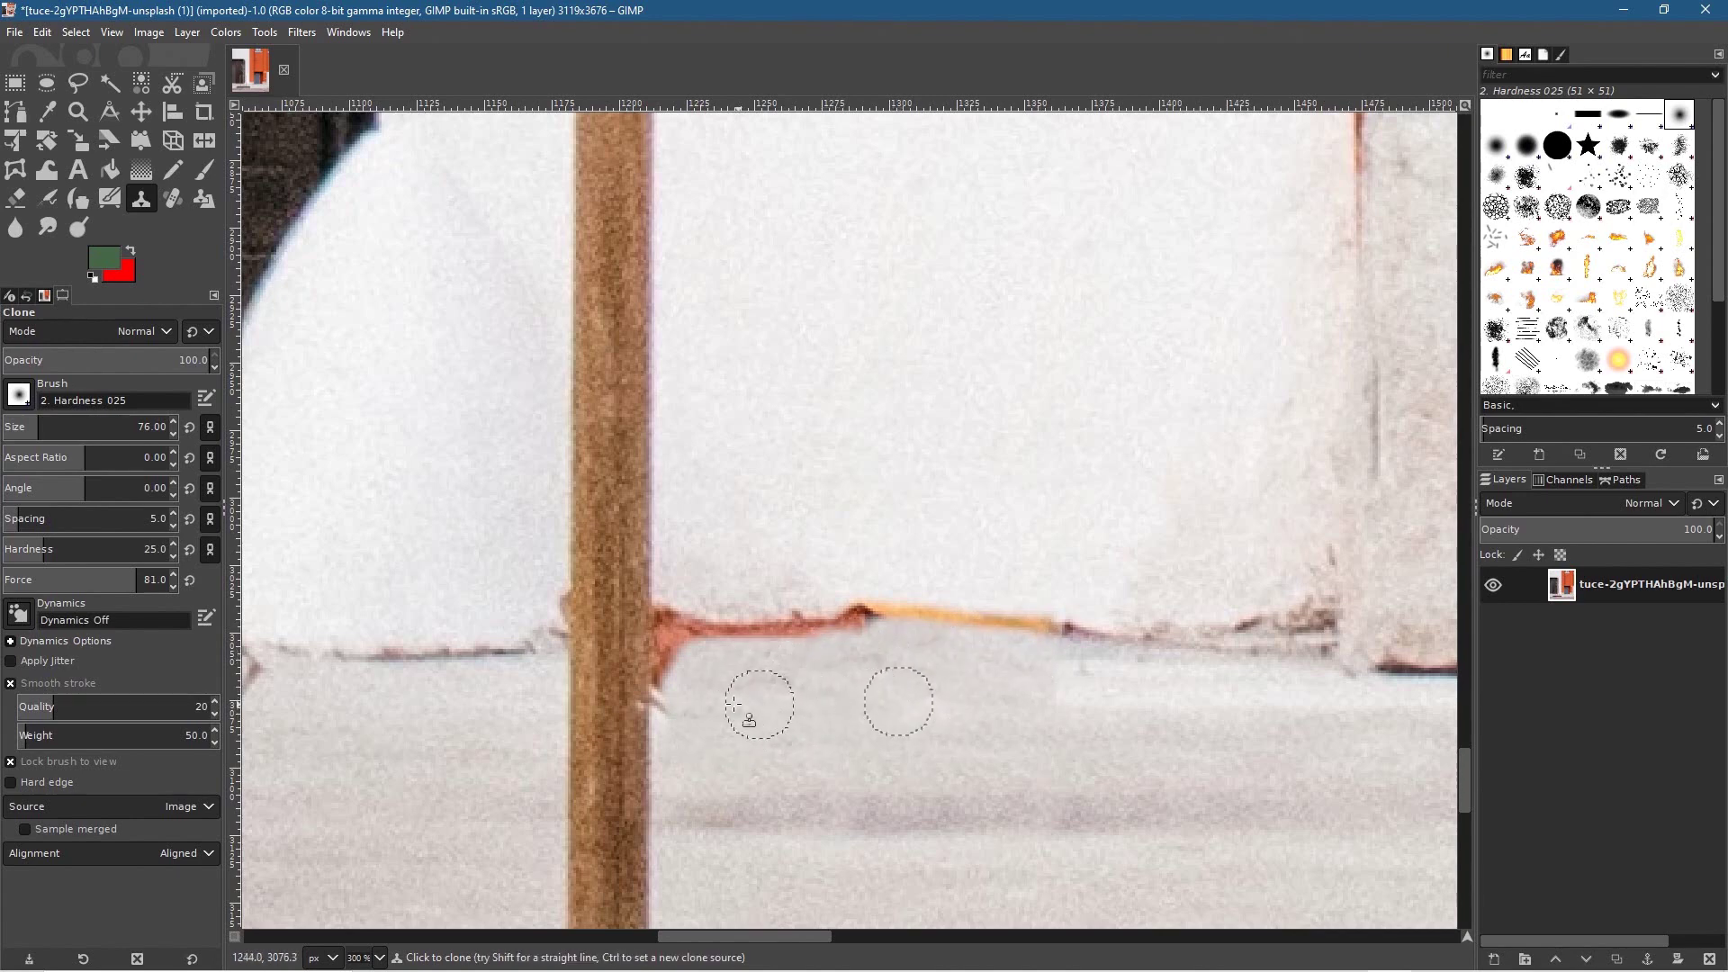
Clone pavement over the lower red remnant against the wooden post, resampling nearby and undoing the unwanted stroke
mouse_move(700, 711)
left_mouse_down()
mouse_move(684, 661)
mouse_move(673, 670)
left_mouse_up()
left_click(759, 756, "ctrl")
key("ctrl+z")
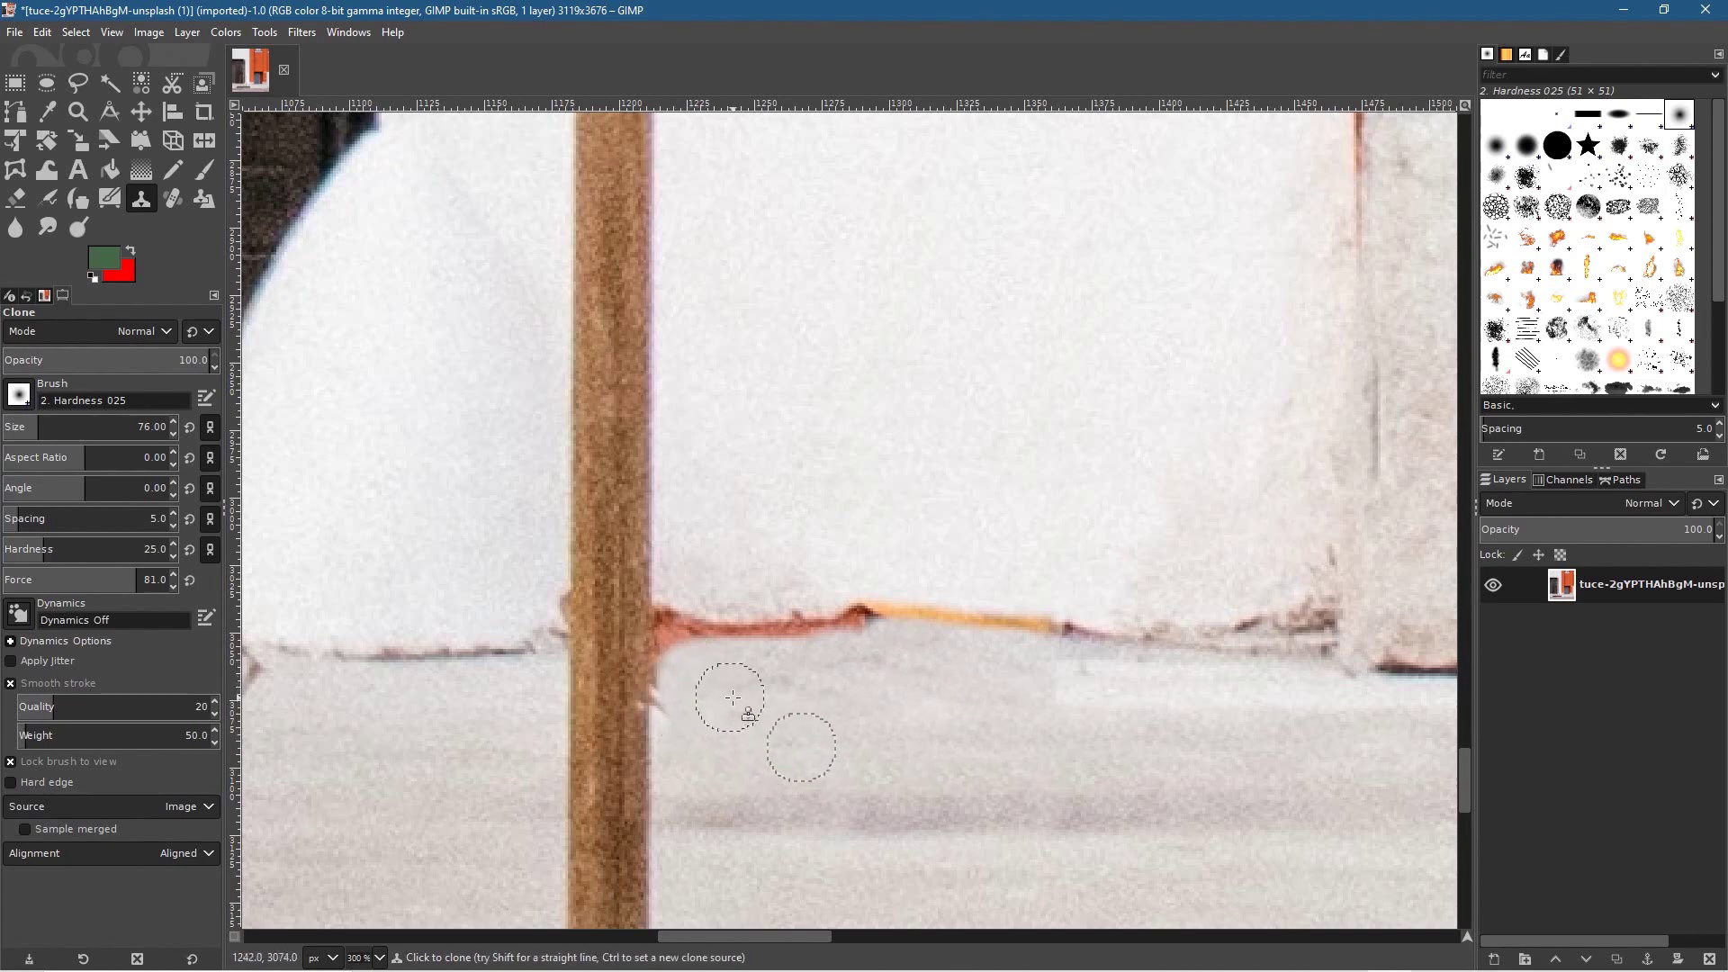
Try cloning pavement over the remnants along the post's edge, check the result up close and undo the stroke
mouse_move(707, 685)
left_mouse_down()
mouse_move(675, 679)
mouse_move(636, 723)
left_mouse_up()
scroll(601, 535, "down", 5, "ctrl")
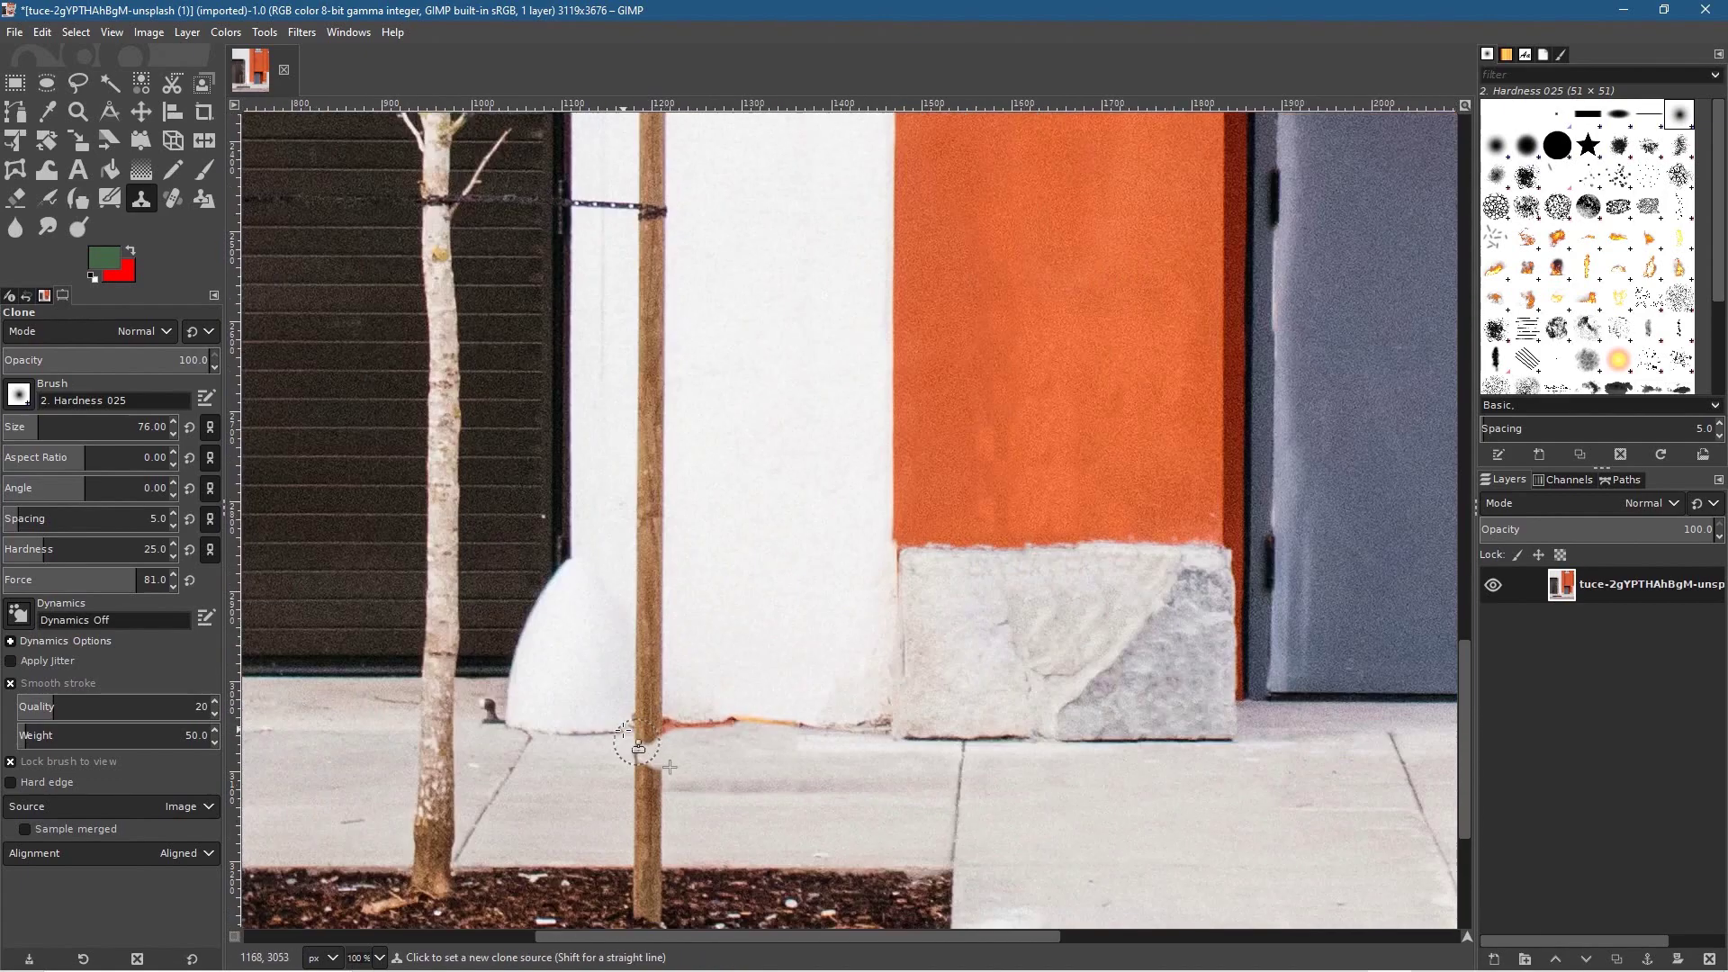
scroll(654, 668, "up", 3, "ctrl")
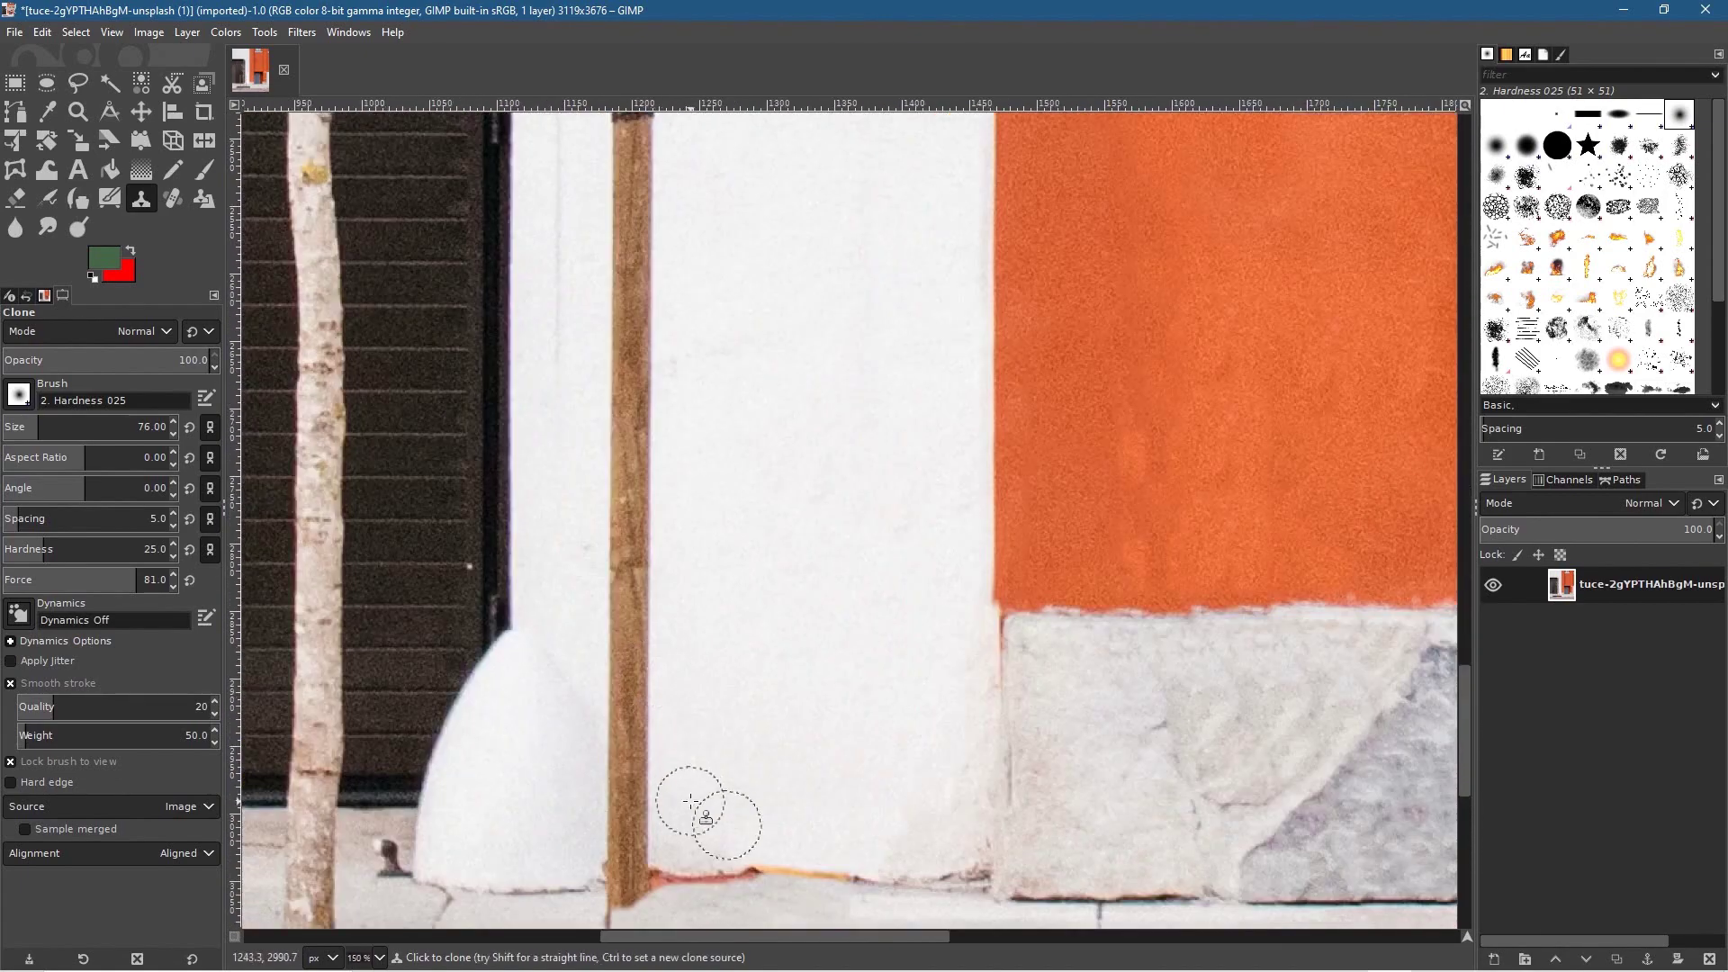
scroll(688, 806, "down", 3)
scroll(650, 727, "up", 3, "ctrl")
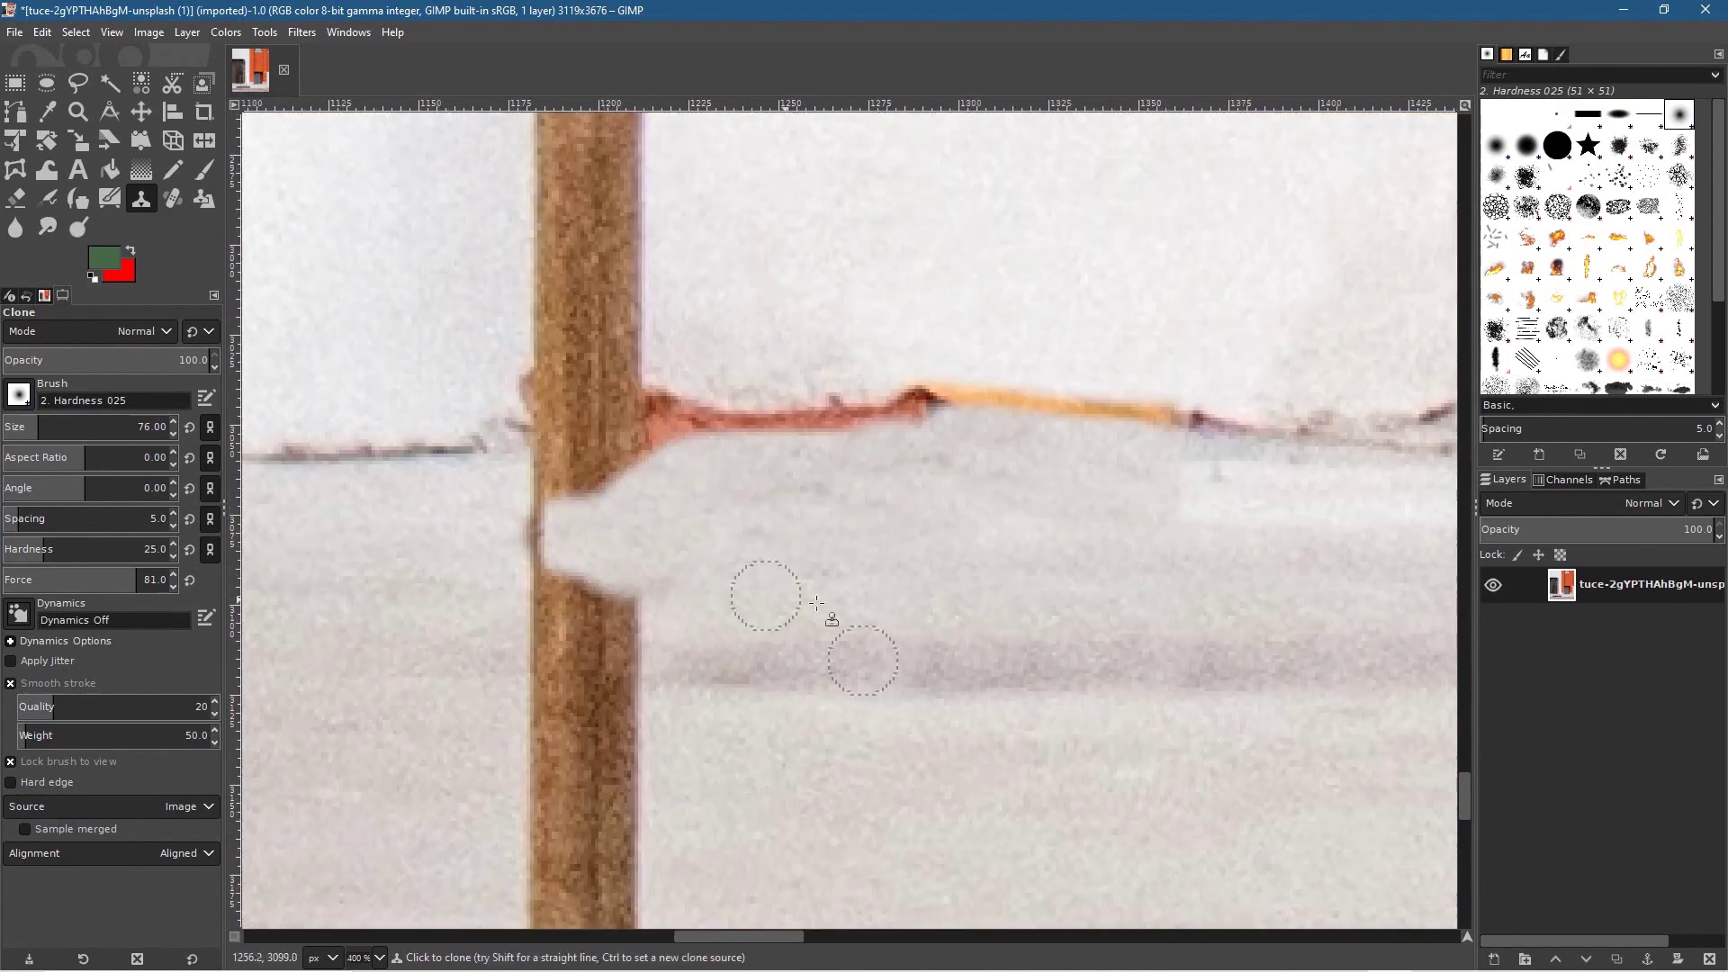
key("ctrl+z")
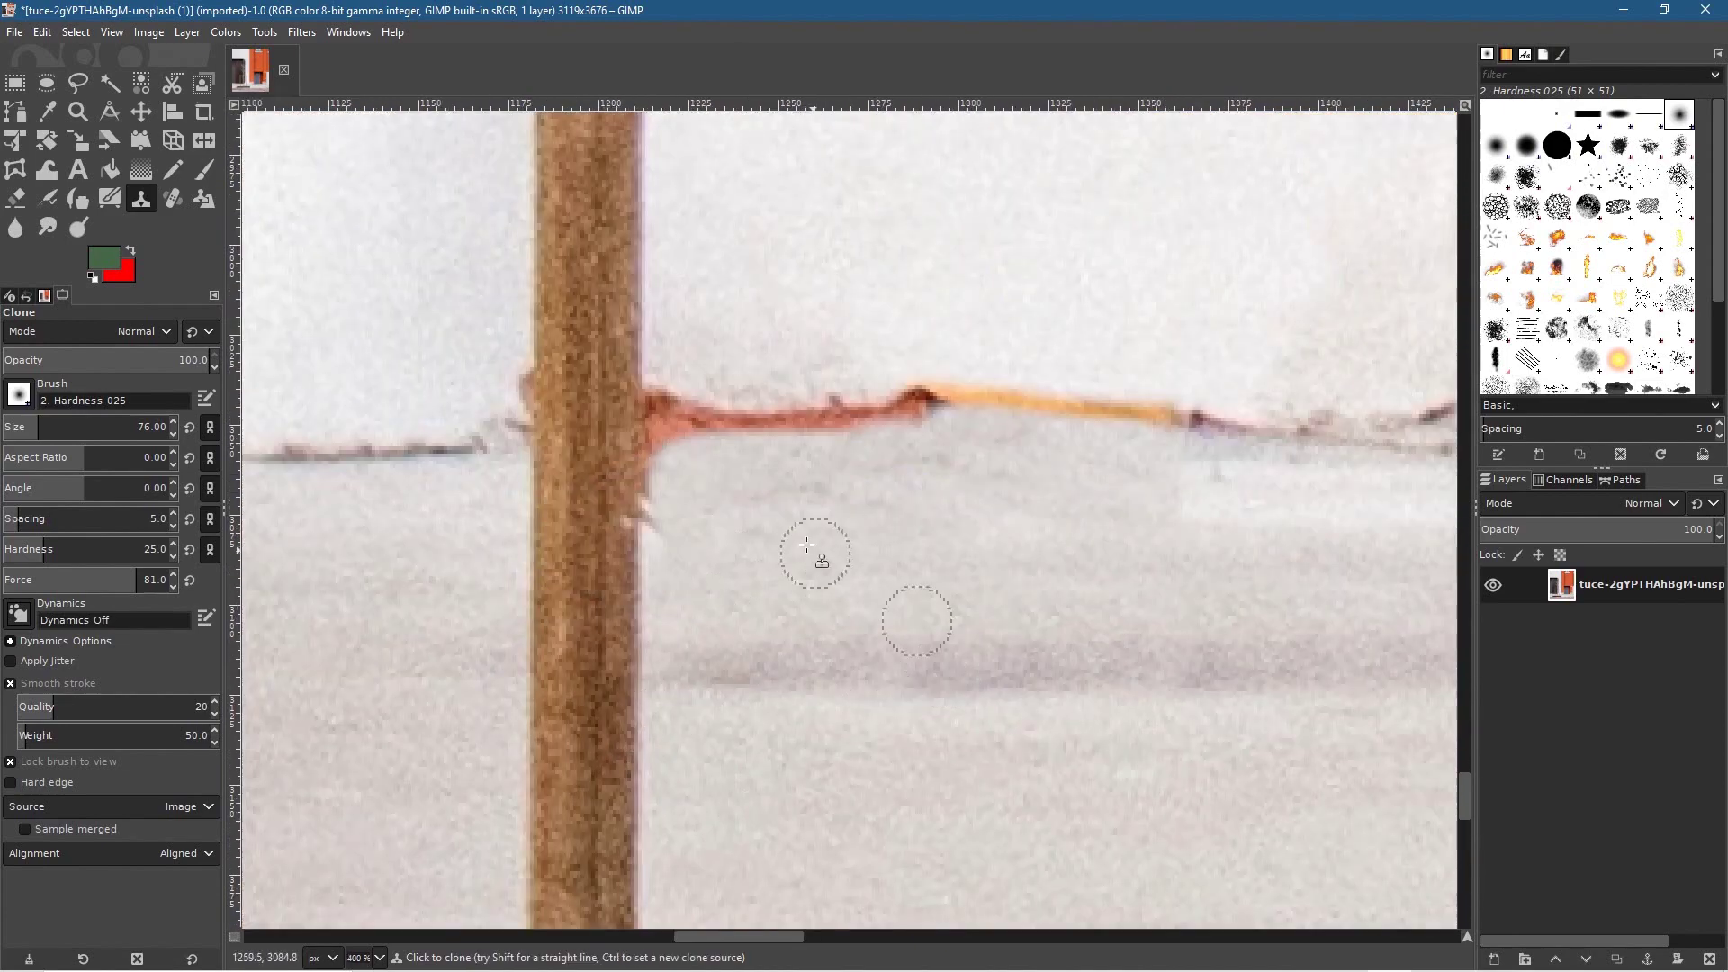
Clone pavement along the post's edge and under the thin red strip without painting over the post
mouse_move(682, 507)
left_mouse_down()
mouse_move(673, 494)
mouse_move(668, 563)
mouse_move(679, 483)
mouse_move(675, 571)
mouse_move(673, 447)
left_mouse_up()
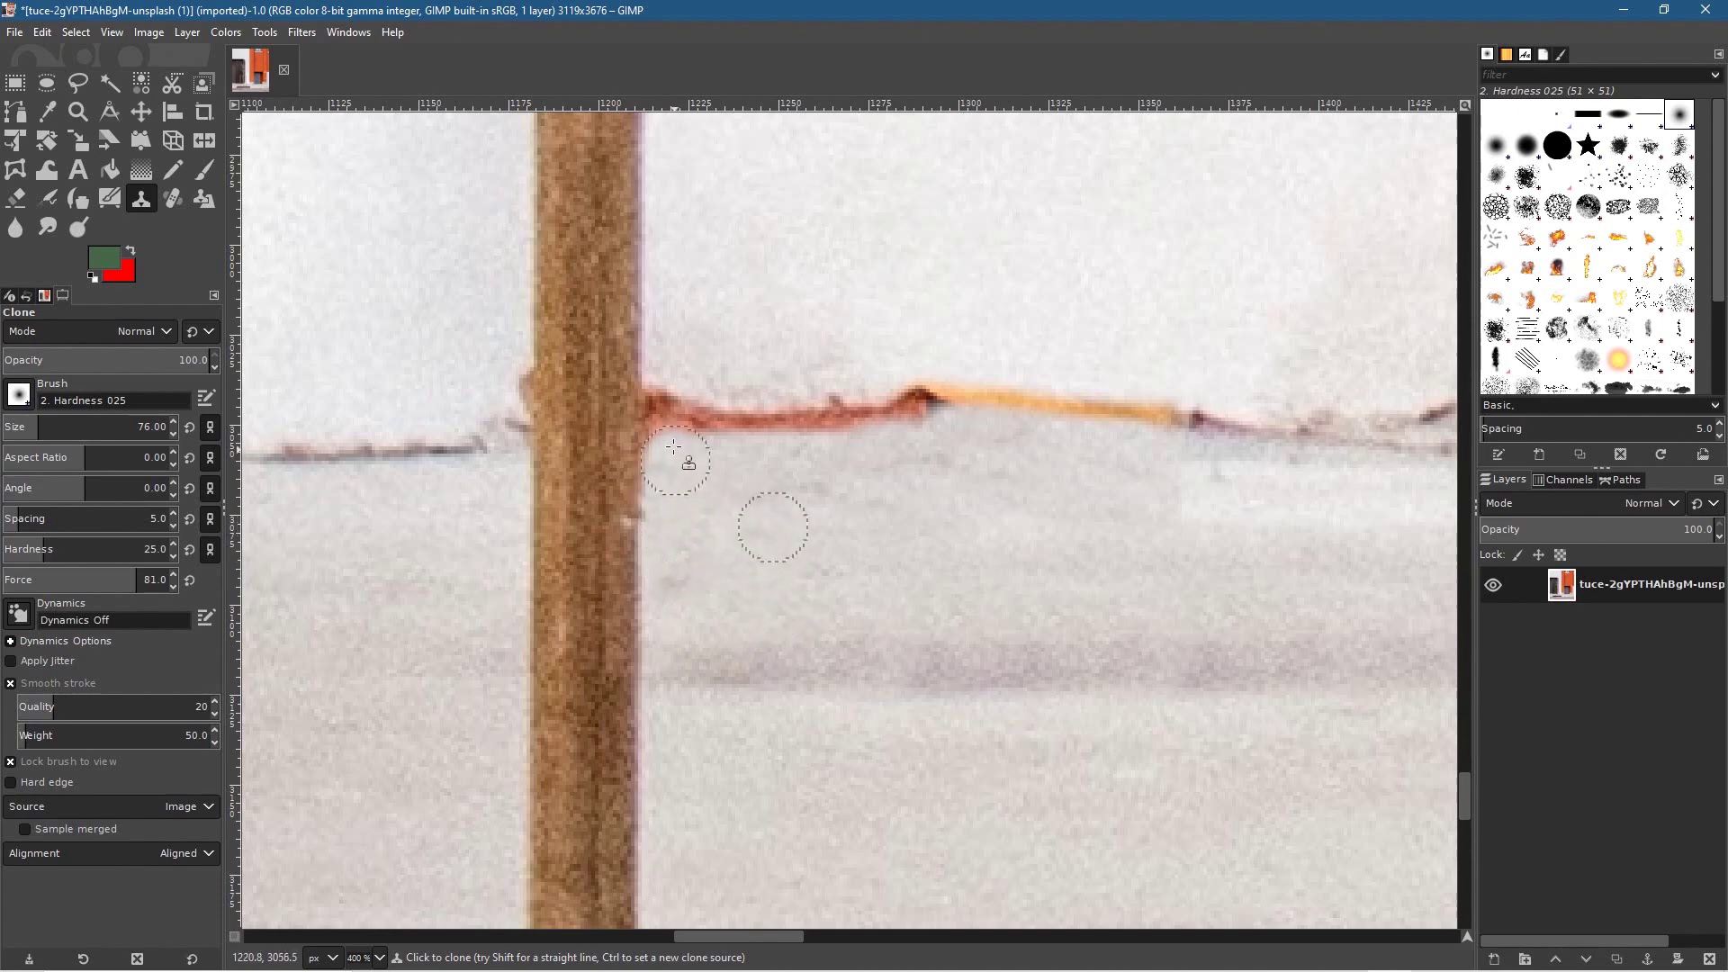
mouse_move(673, 557)
left_mouse_down()
mouse_move(729, 446)
mouse_move(914, 433)
mouse_move(896, 500)
left_mouse_up()
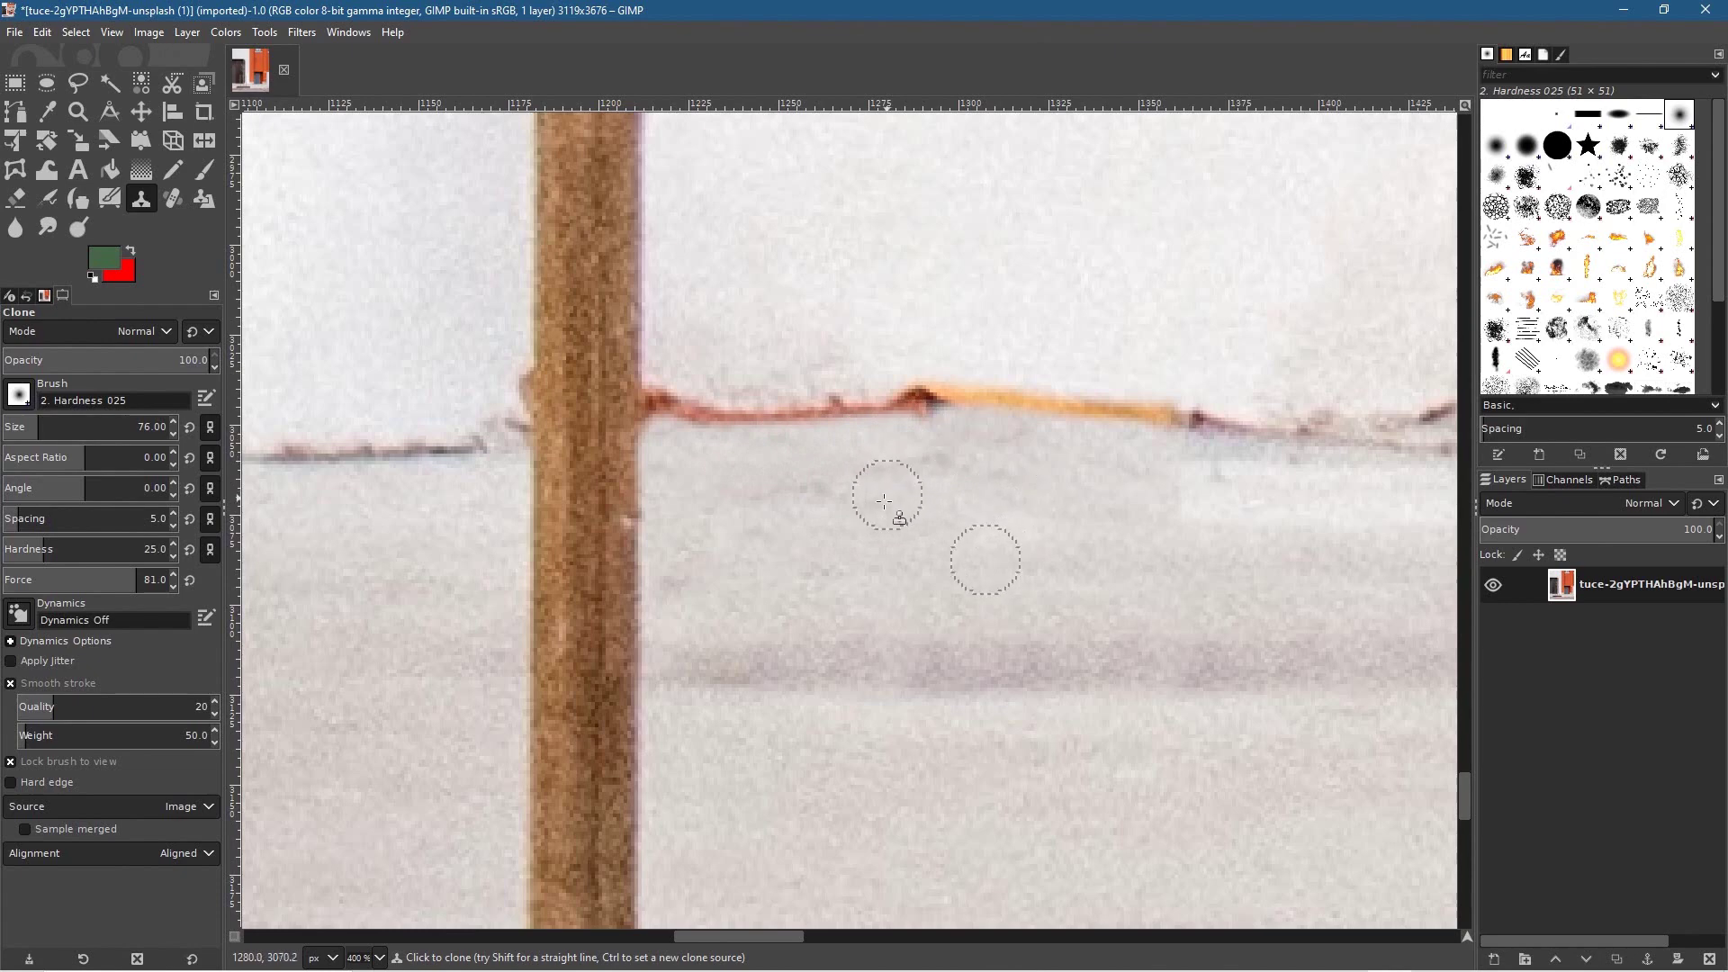
Try painting two horizontal clone strokes across the wooden post and undo both
mouse_move(706, 621)
left_mouse_down()
mouse_move(535, 623)
mouse_move(446, 625)
left_mouse_up()
left_click_drag(454, 711, 702, 727)
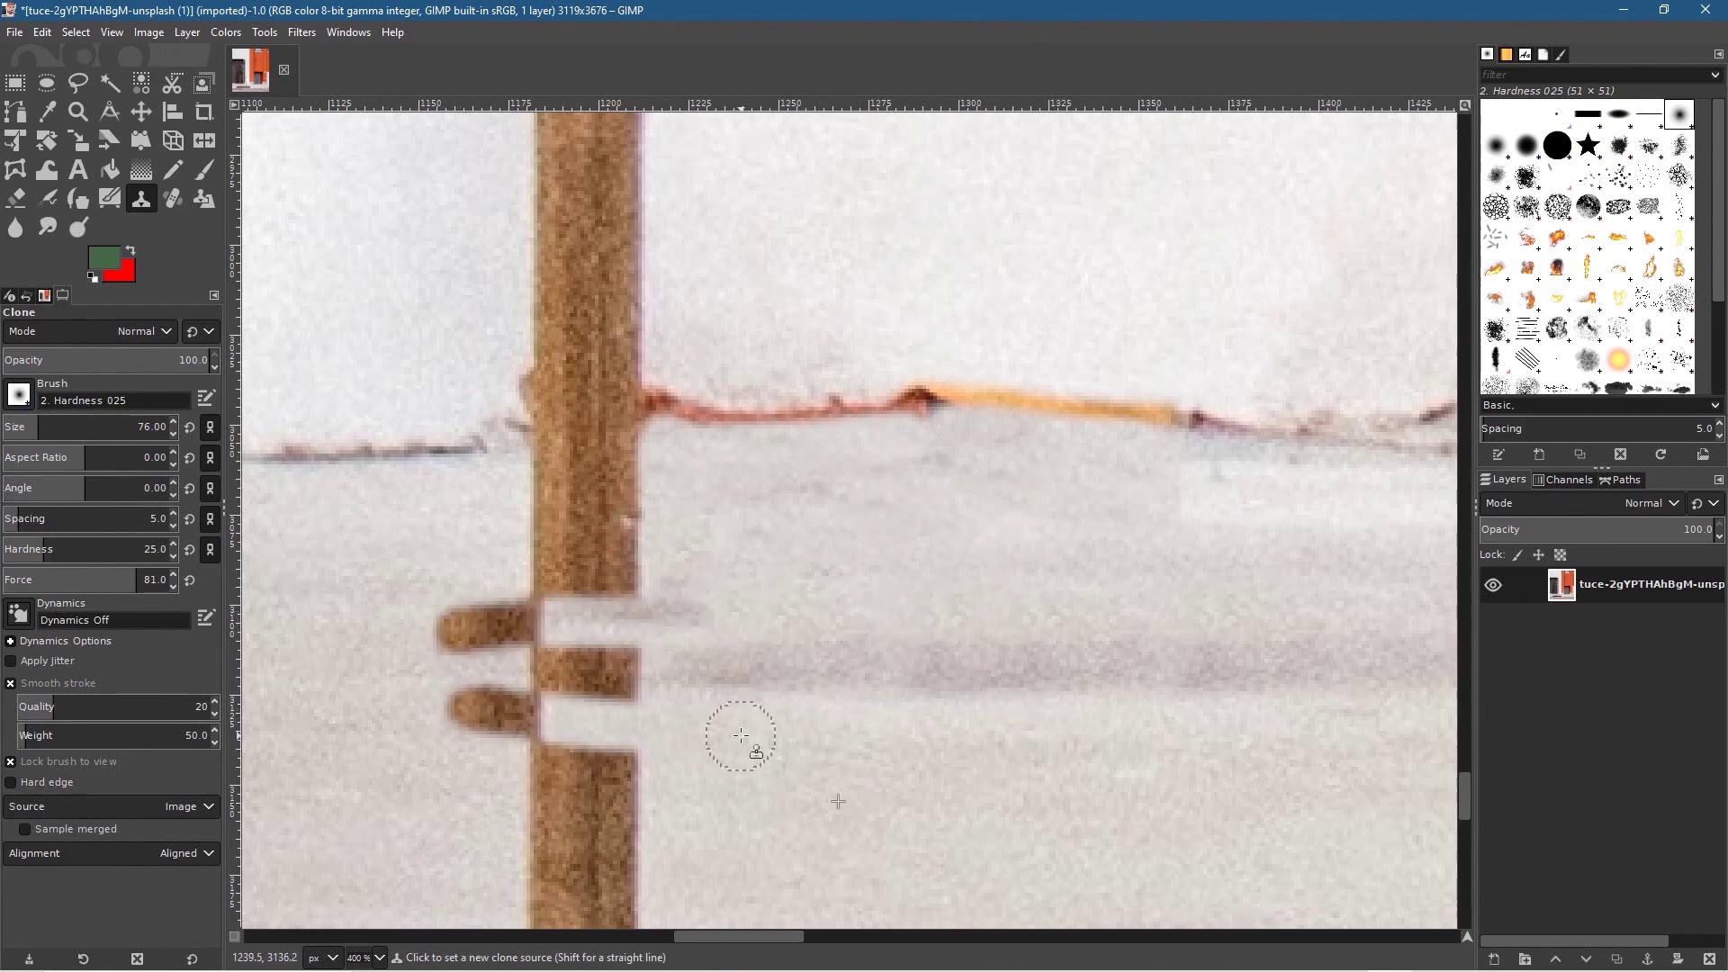
key("ctrl+z")
key("ctrl+z")
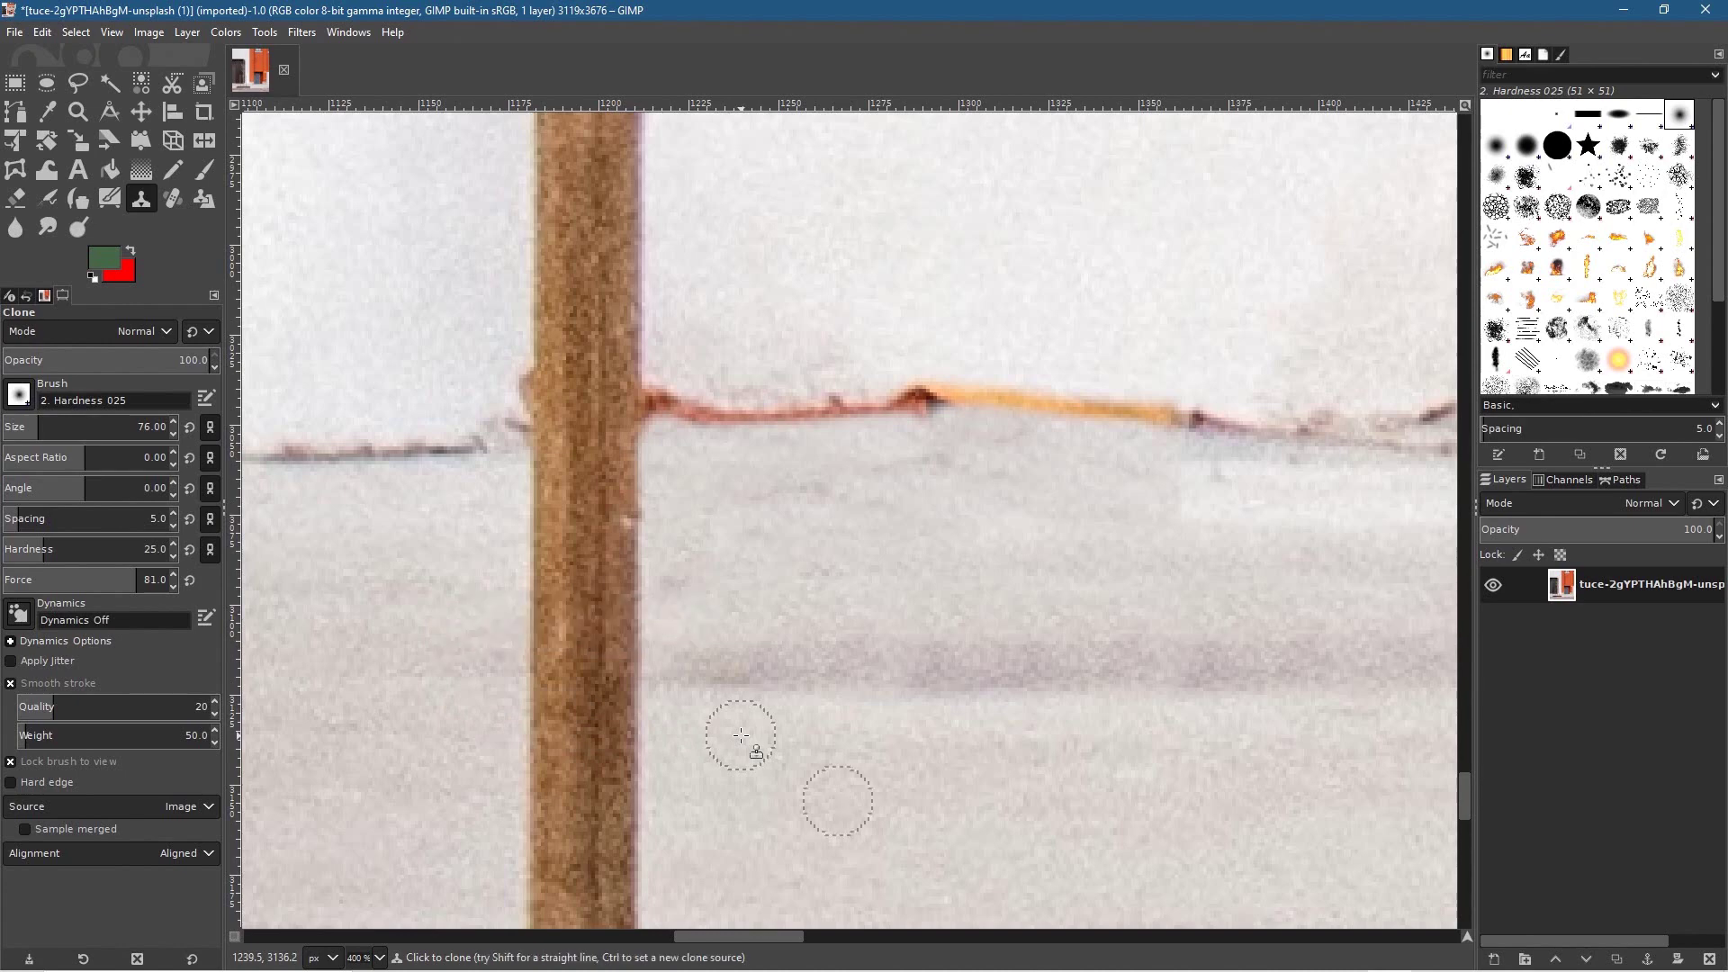
Sample the crack where the white wall meets the pavement and clone it over the red and orange strip up to the post
left_click_drag(698, 461, 380, 467)
left_click_drag(655, 585, 976, 729)
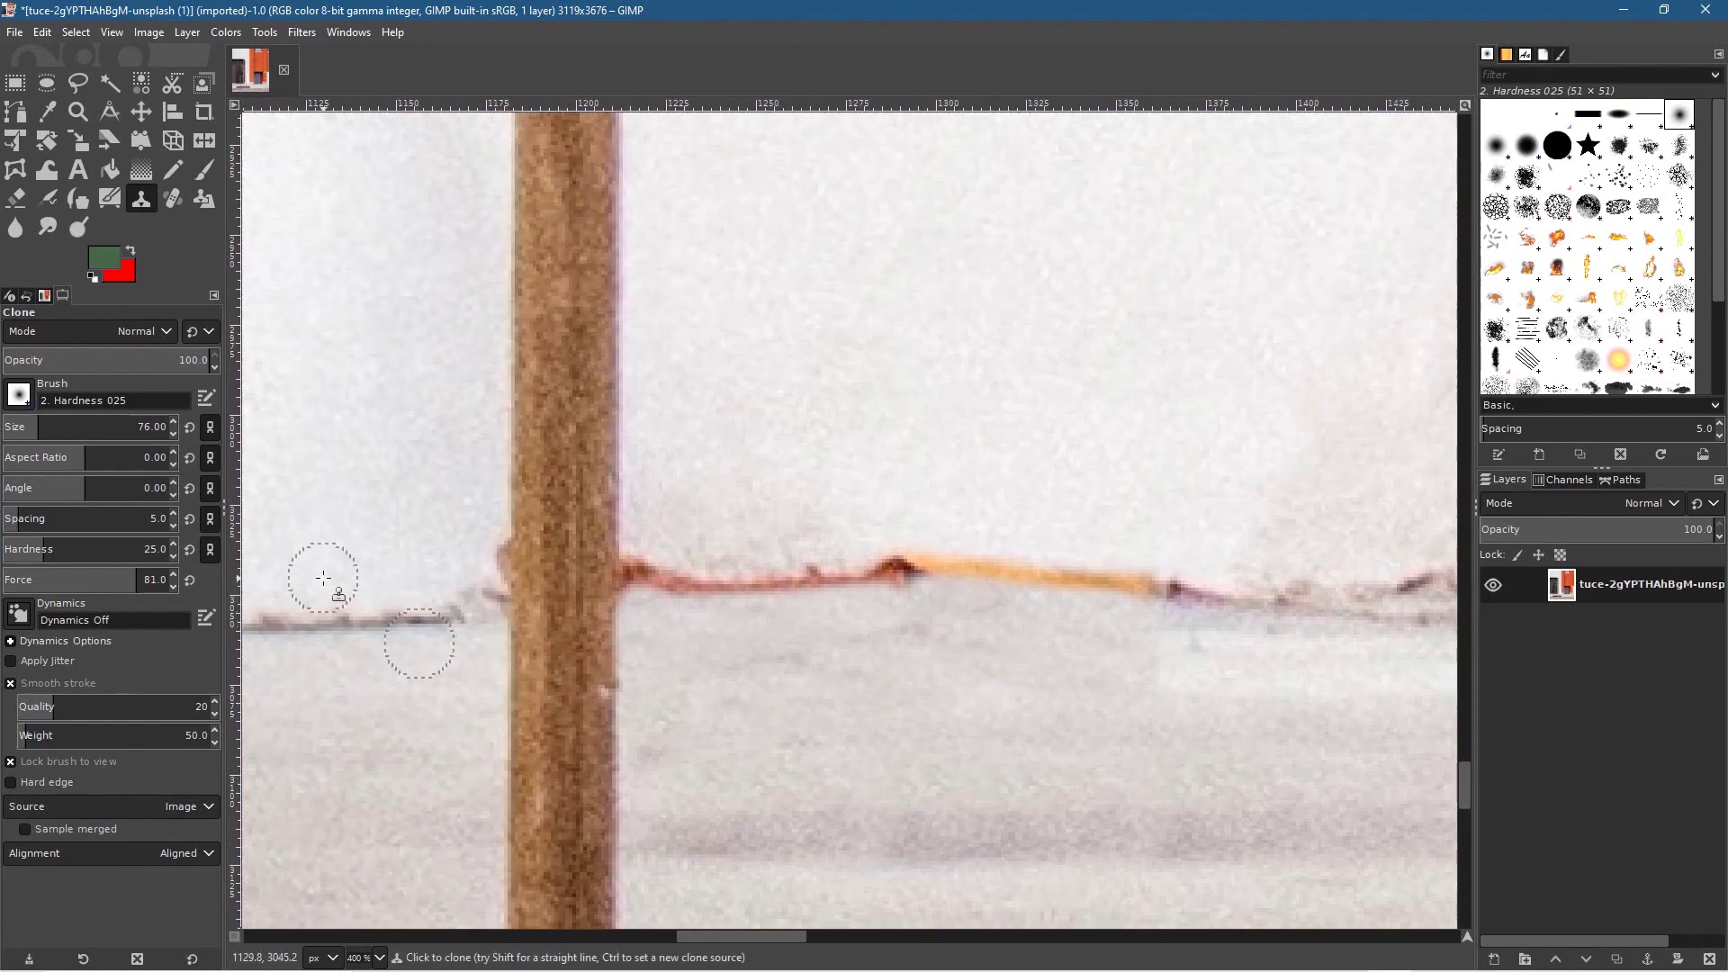
left_click_drag(1049, 636, 899, 656)
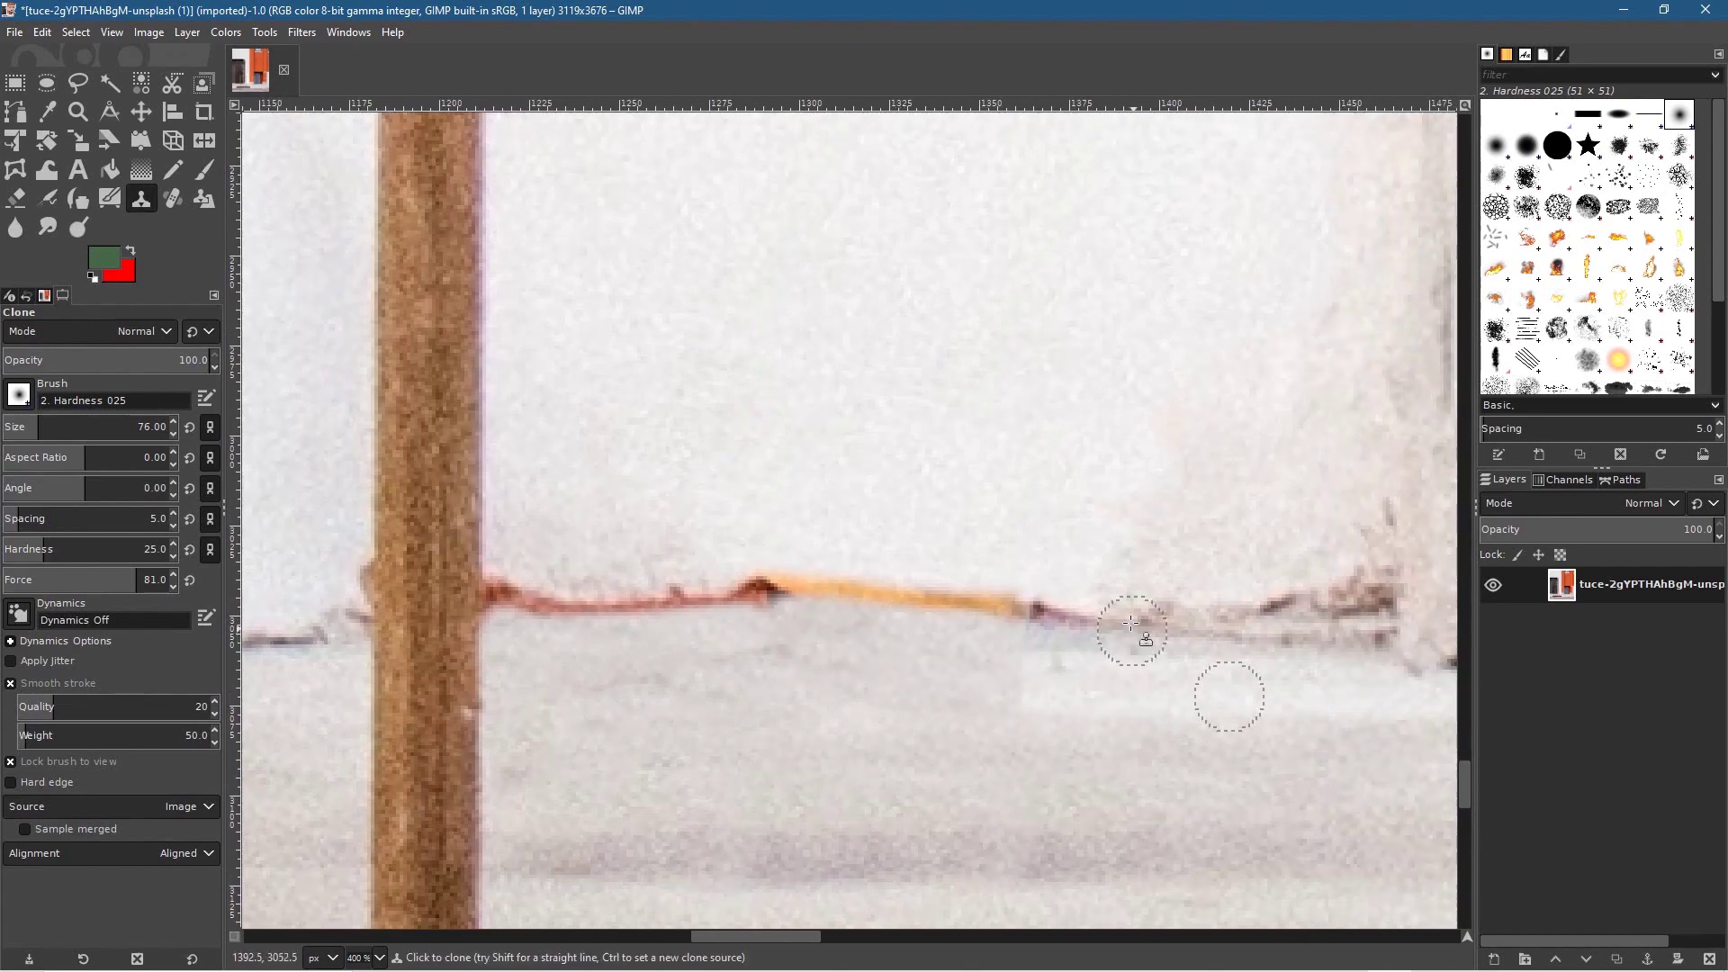
key("ctrl")
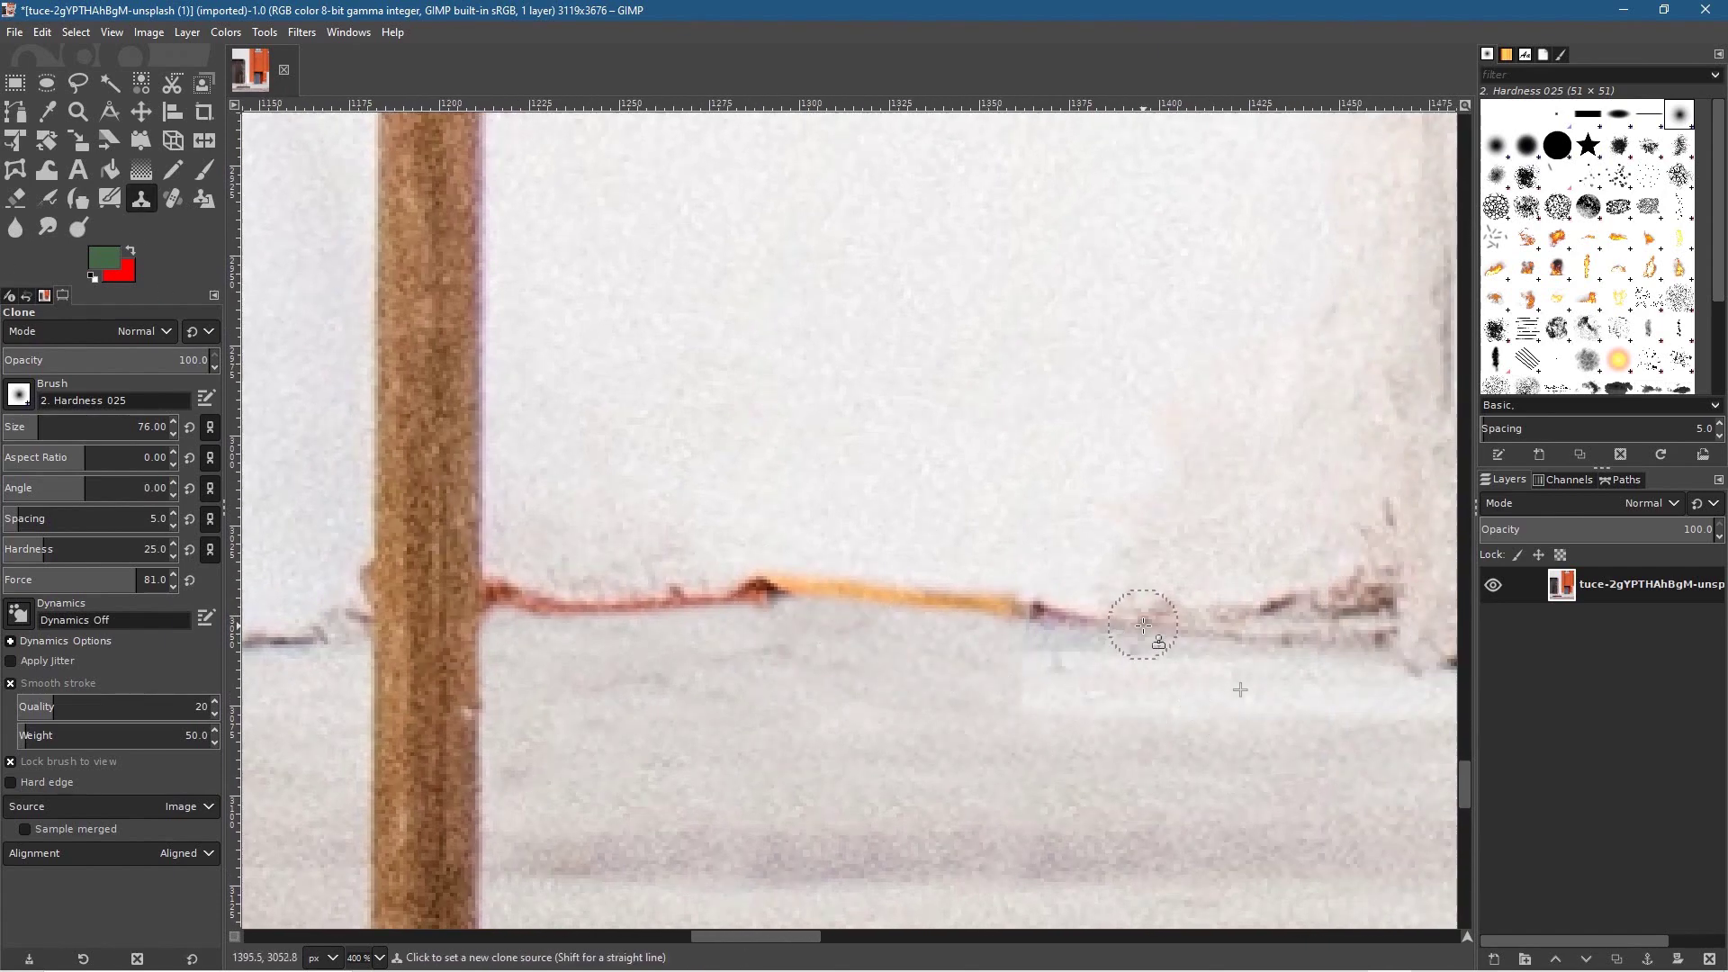
left_click(1143, 624, "ctrl")
mouse_move(1062, 610)
left_mouse_down()
mouse_move(953, 604)
mouse_move(1103, 617)
mouse_move(765, 601)
mouse_move(861, 618)
mouse_move(871, 587)
mouse_move(709, 613)
mouse_move(503, 597)
left_mouse_up()
left_click(1161, 627, "ctrl")
key("ctrl")
left_click(1103, 630, "ctrl")
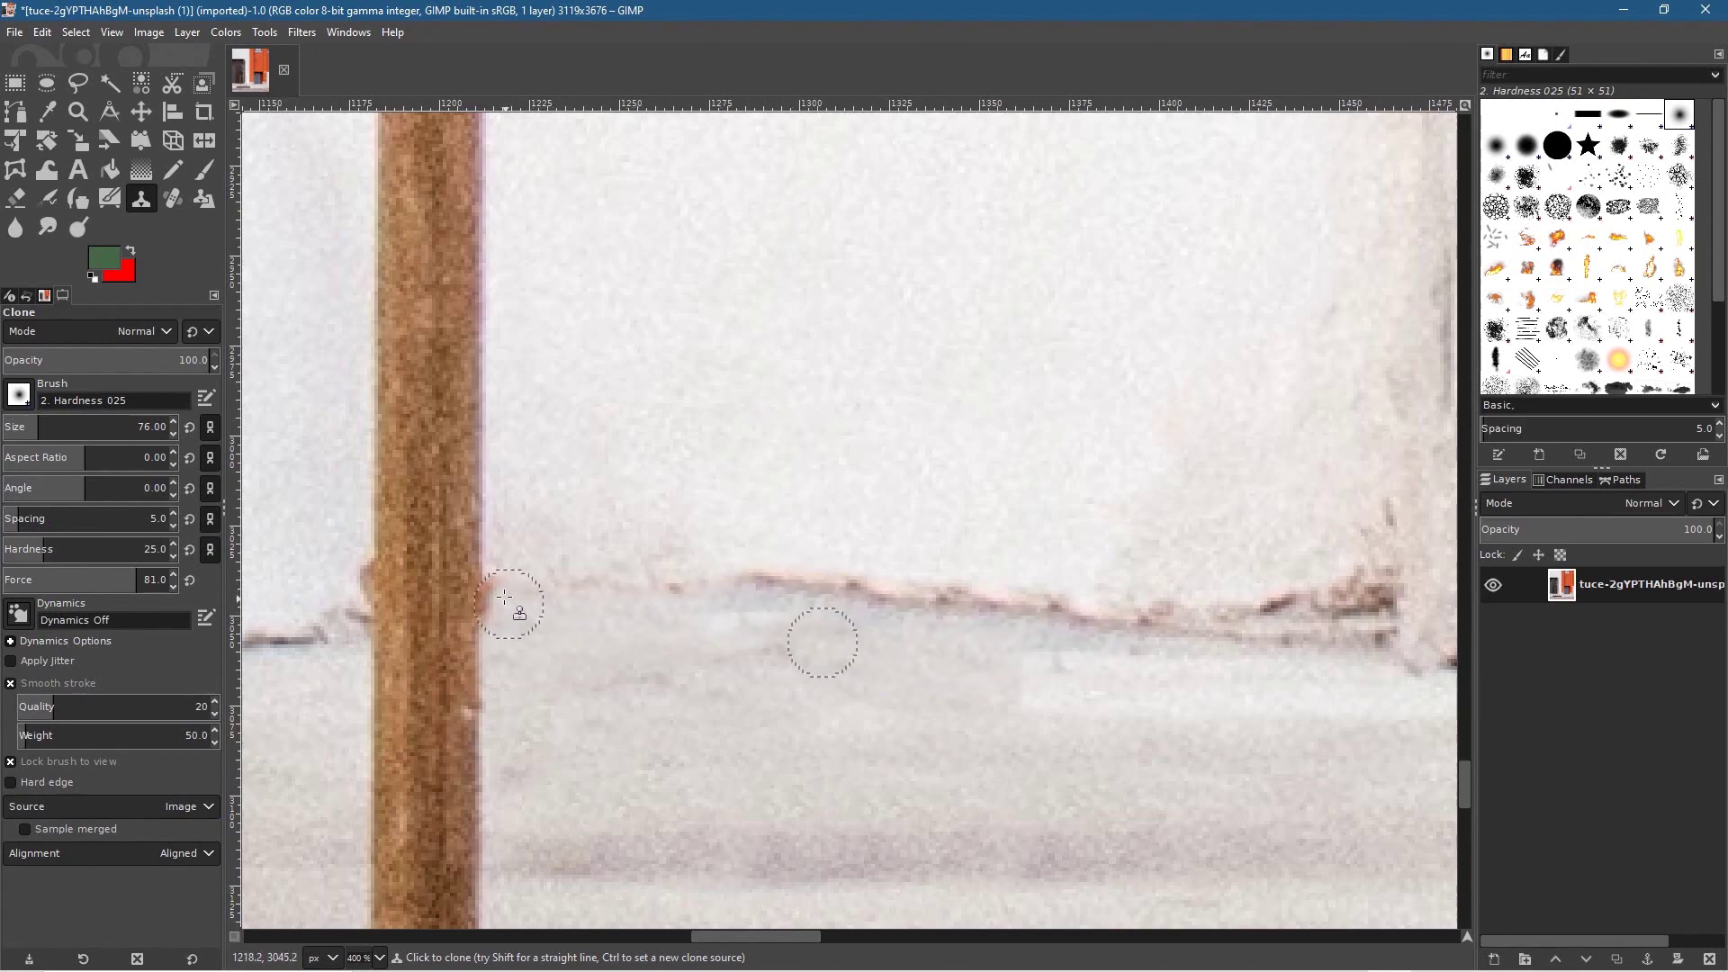
Sample the clean white wall above the crack and clone it along the upper edge of the retouched seam
scroll(723, 706, "down", 1)
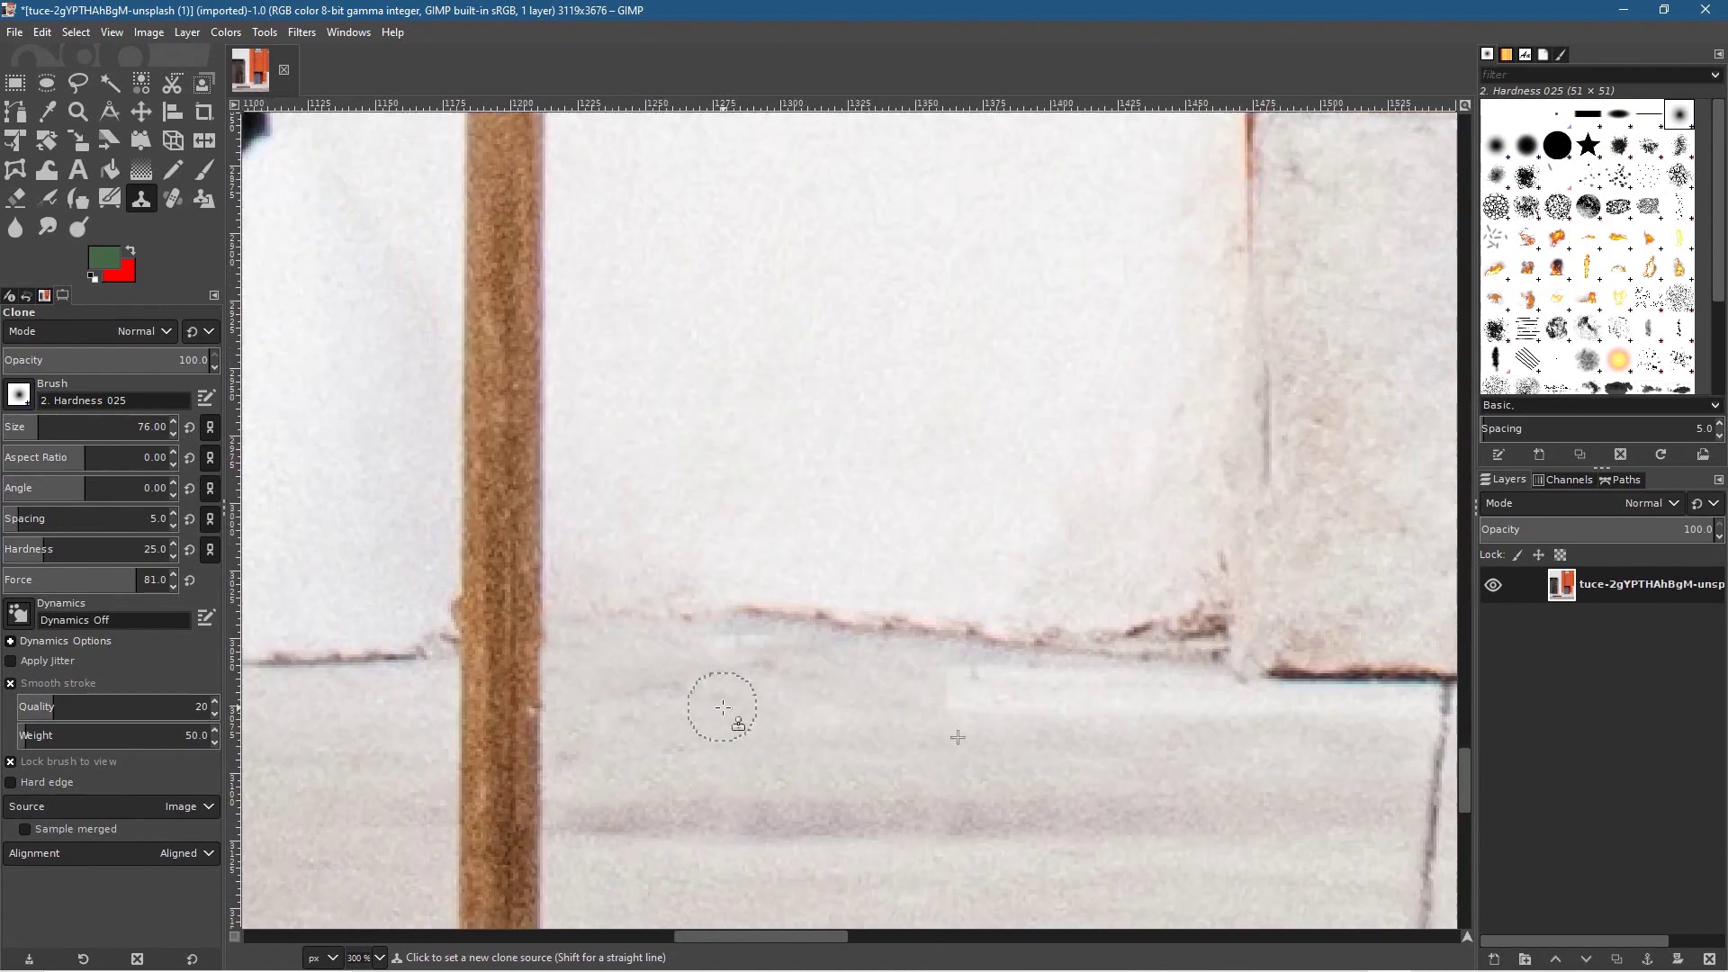
scroll(722, 706, "down", 6)
scroll(779, 753, "up", 7)
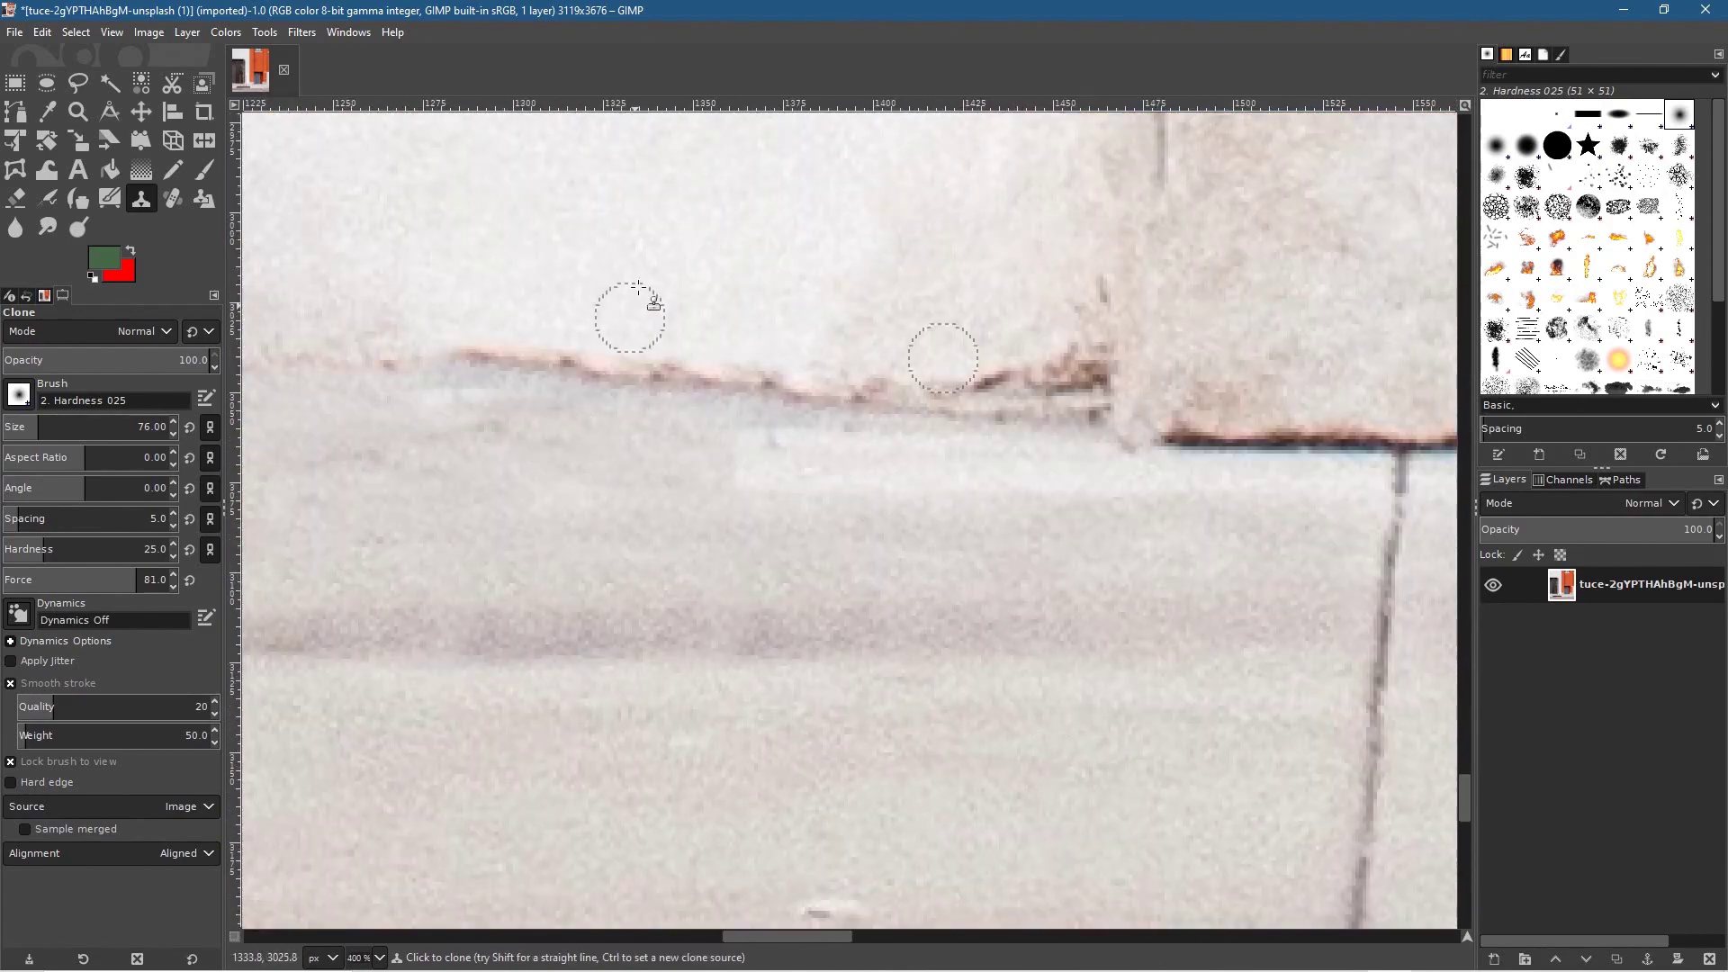
left_click(625, 232, "ctrl")
mouse_move(477, 314)
left_mouse_down()
mouse_move(772, 351)
mouse_move(432, 346)
left_mouse_up()
Inspect the seam on both sides of the wooden post up close and the retouched photo as a whole
left_click_drag(411, 618, 1156, 703)
left_click_drag(768, 659, 868, 663)
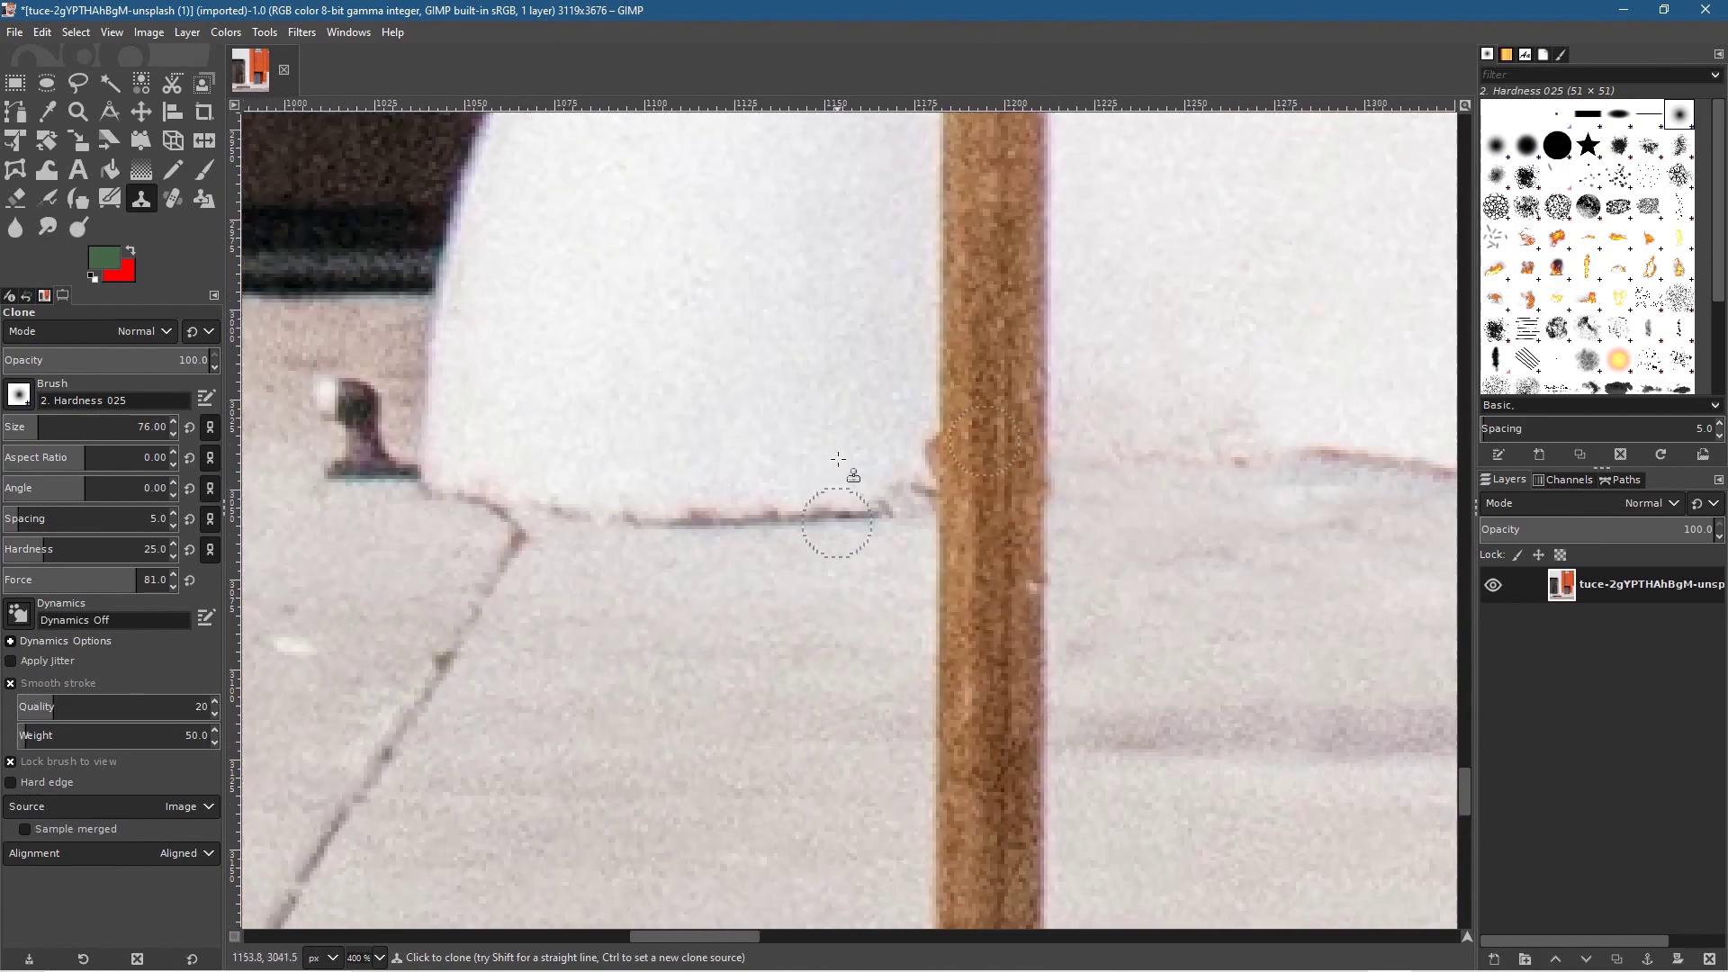
scroll(1077, 680, "down", 5)
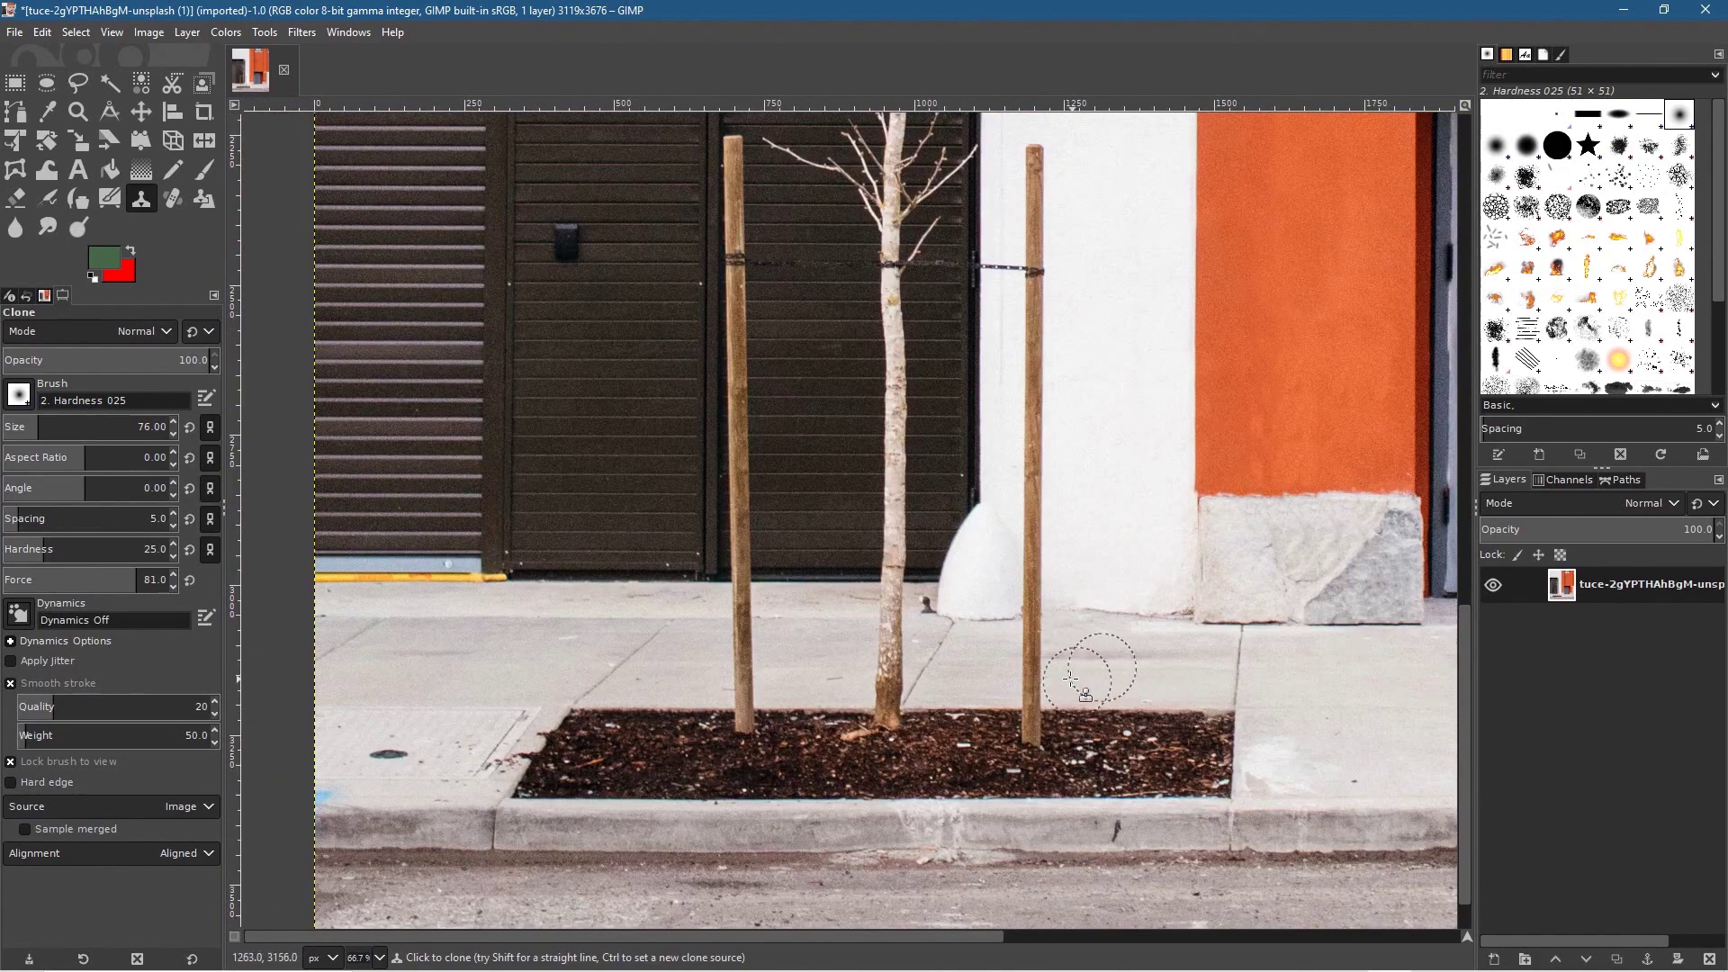
scroll(1077, 681, "down", 3)
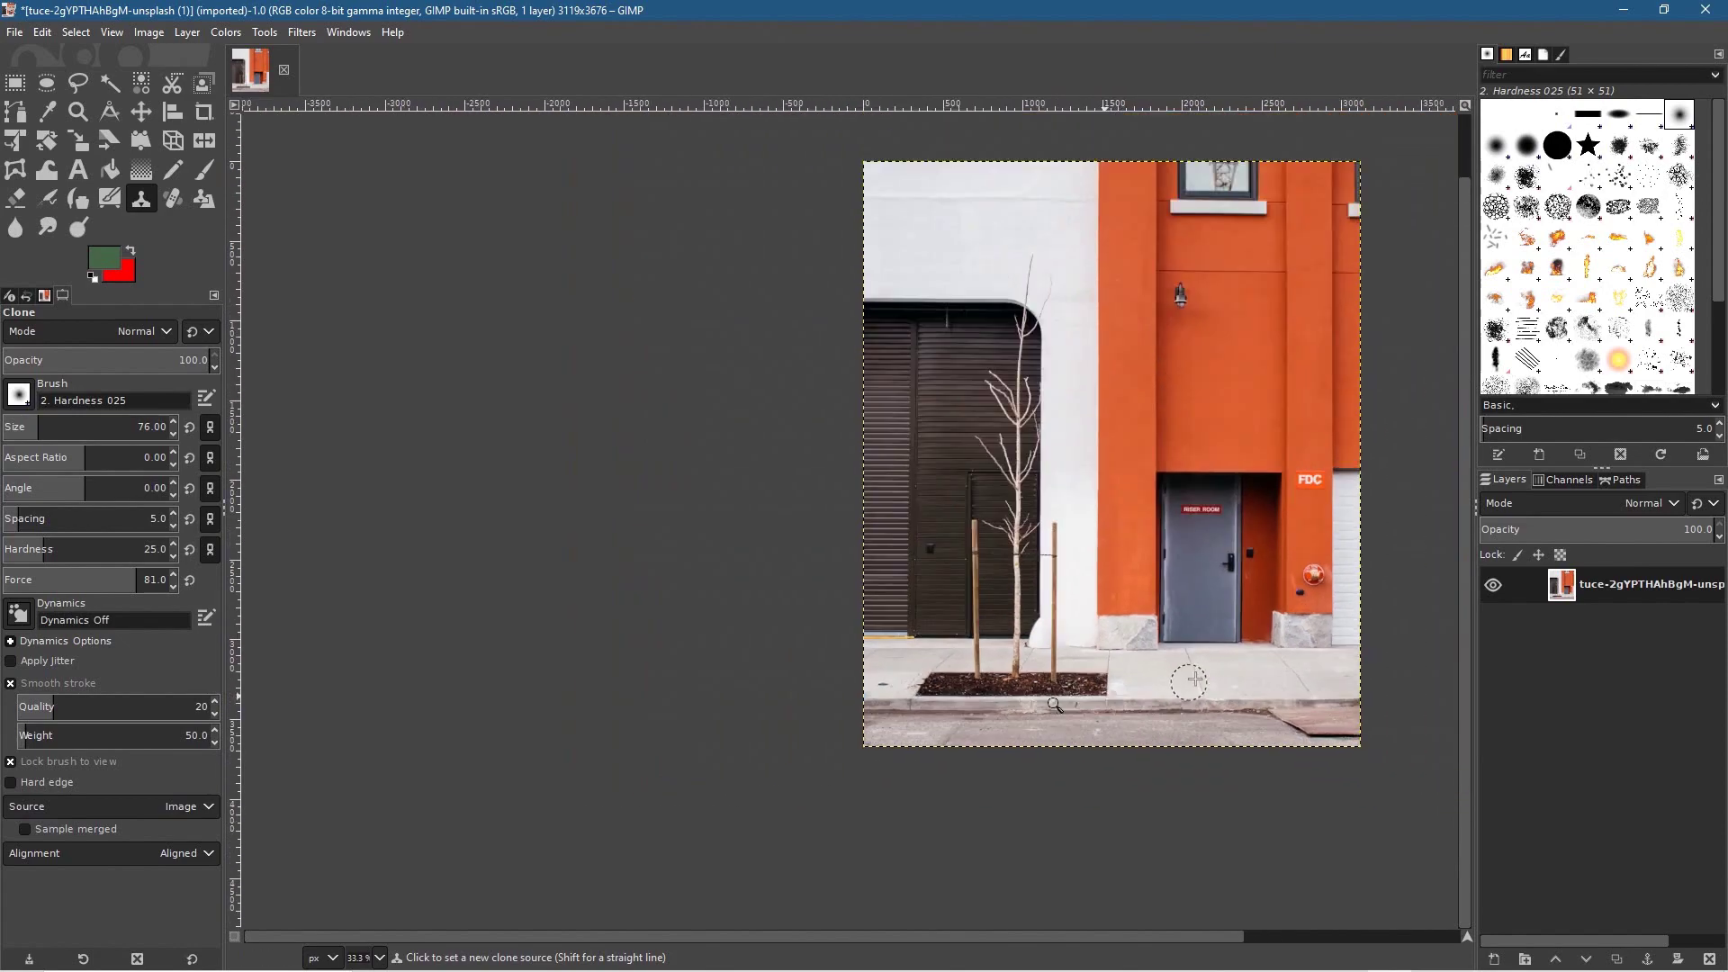
scroll(1188, 681, "down", 1)
scroll(1049, 671, "up", 3)
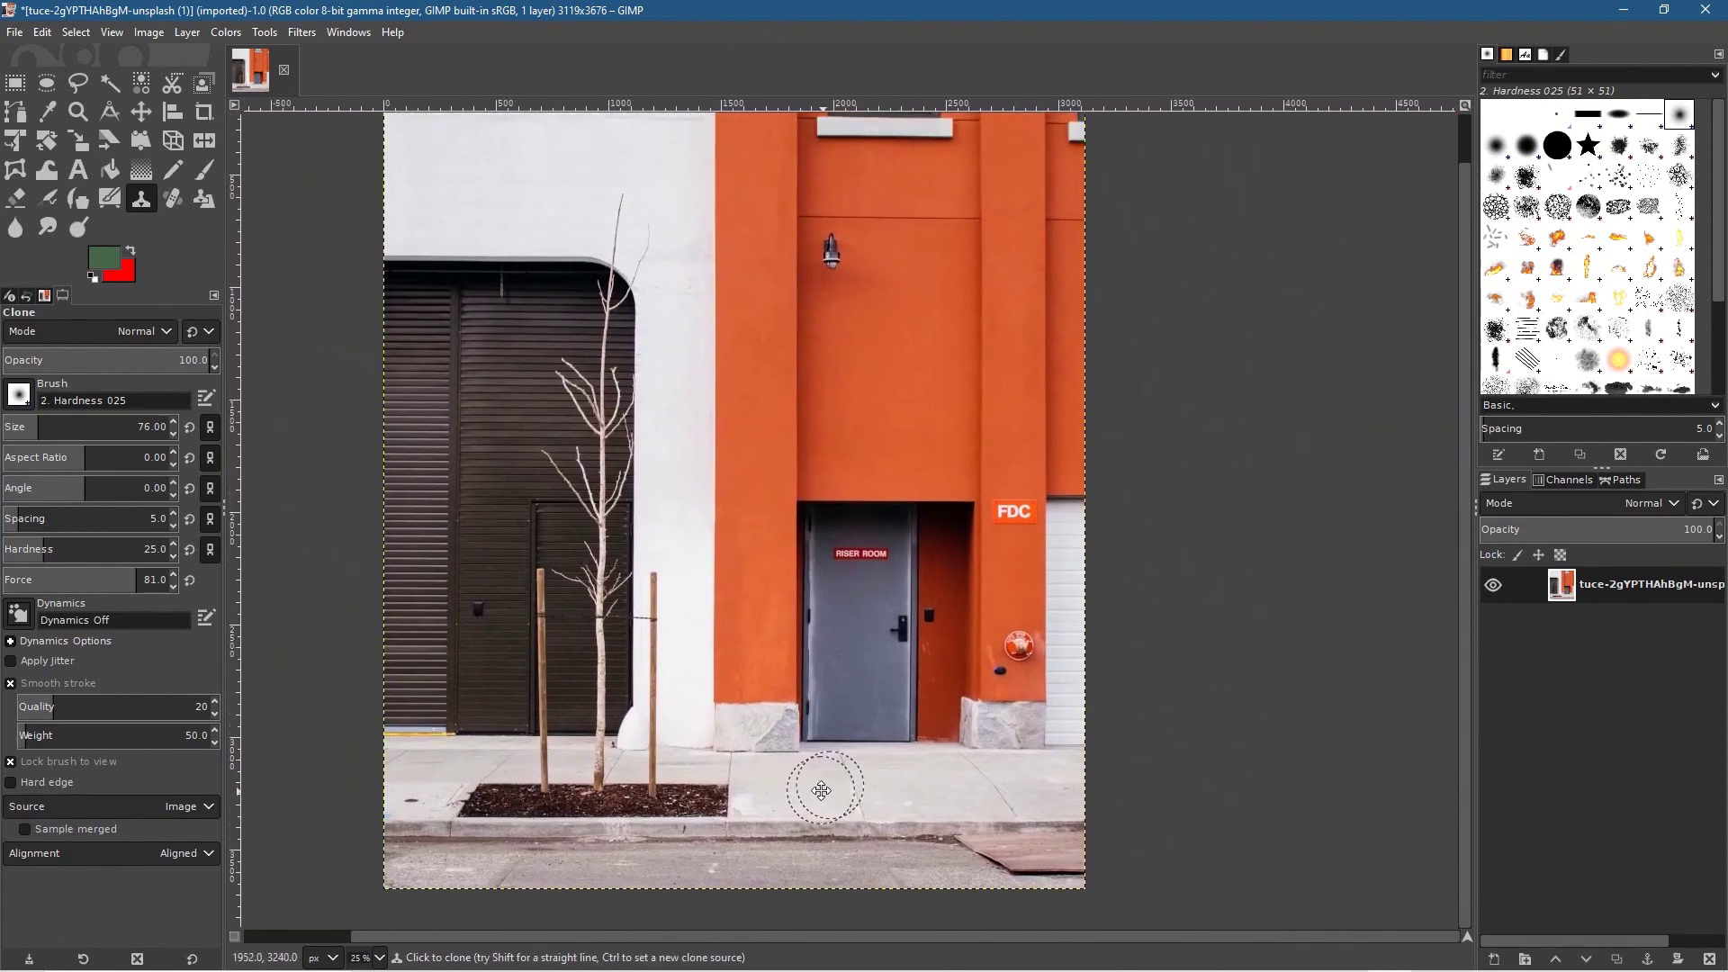
left_click_drag(821, 790, 855, 837)
scroll(870, 820, "down", 1)
scroll(871, 817, "up", 1)
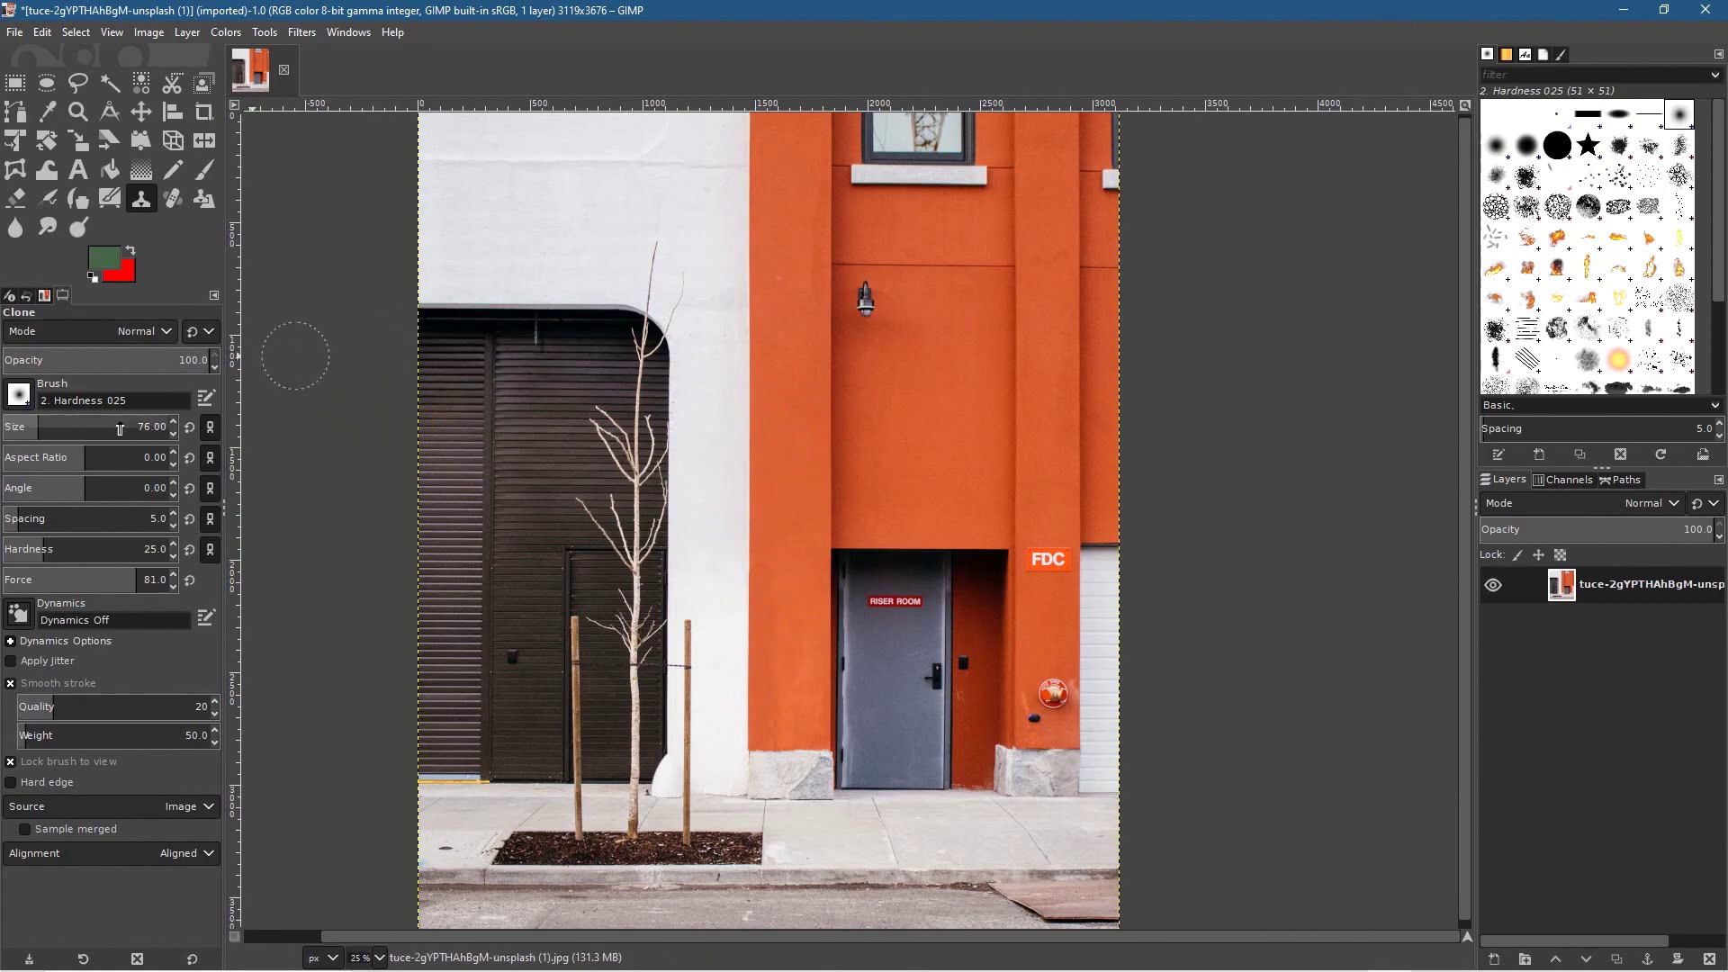
Reduce the Clone brush size to 39 and open the brush selection
left_click_drag(36, 429, 31, 430)
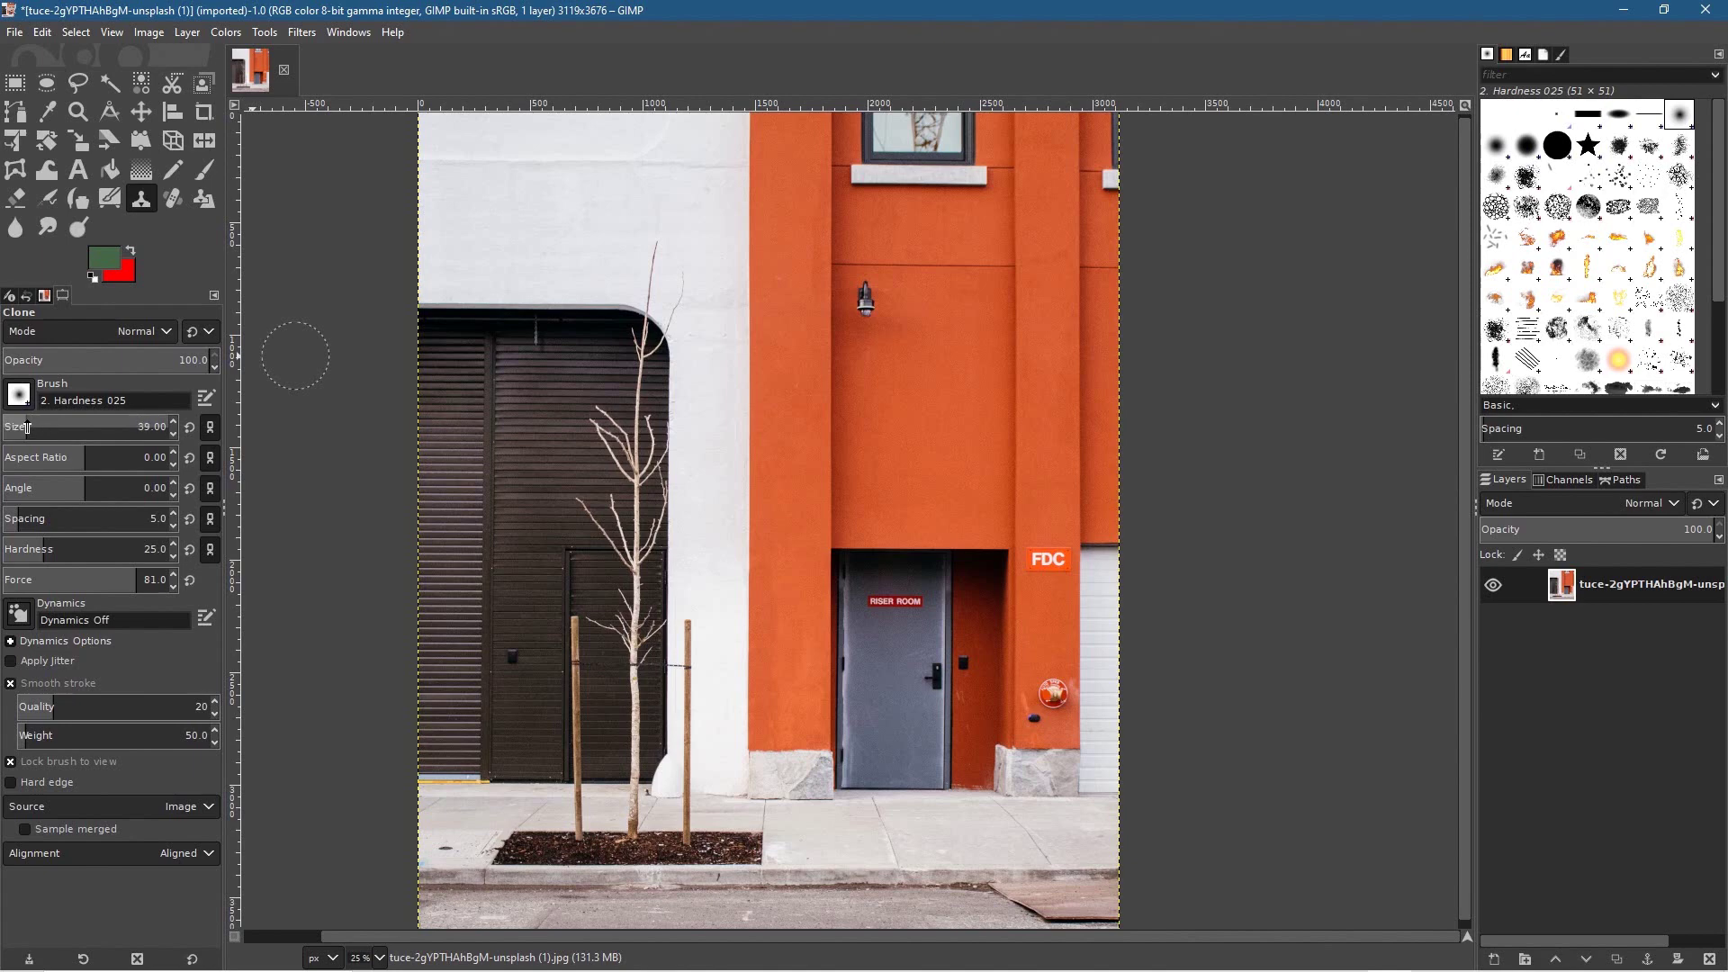
left_click(18, 393)
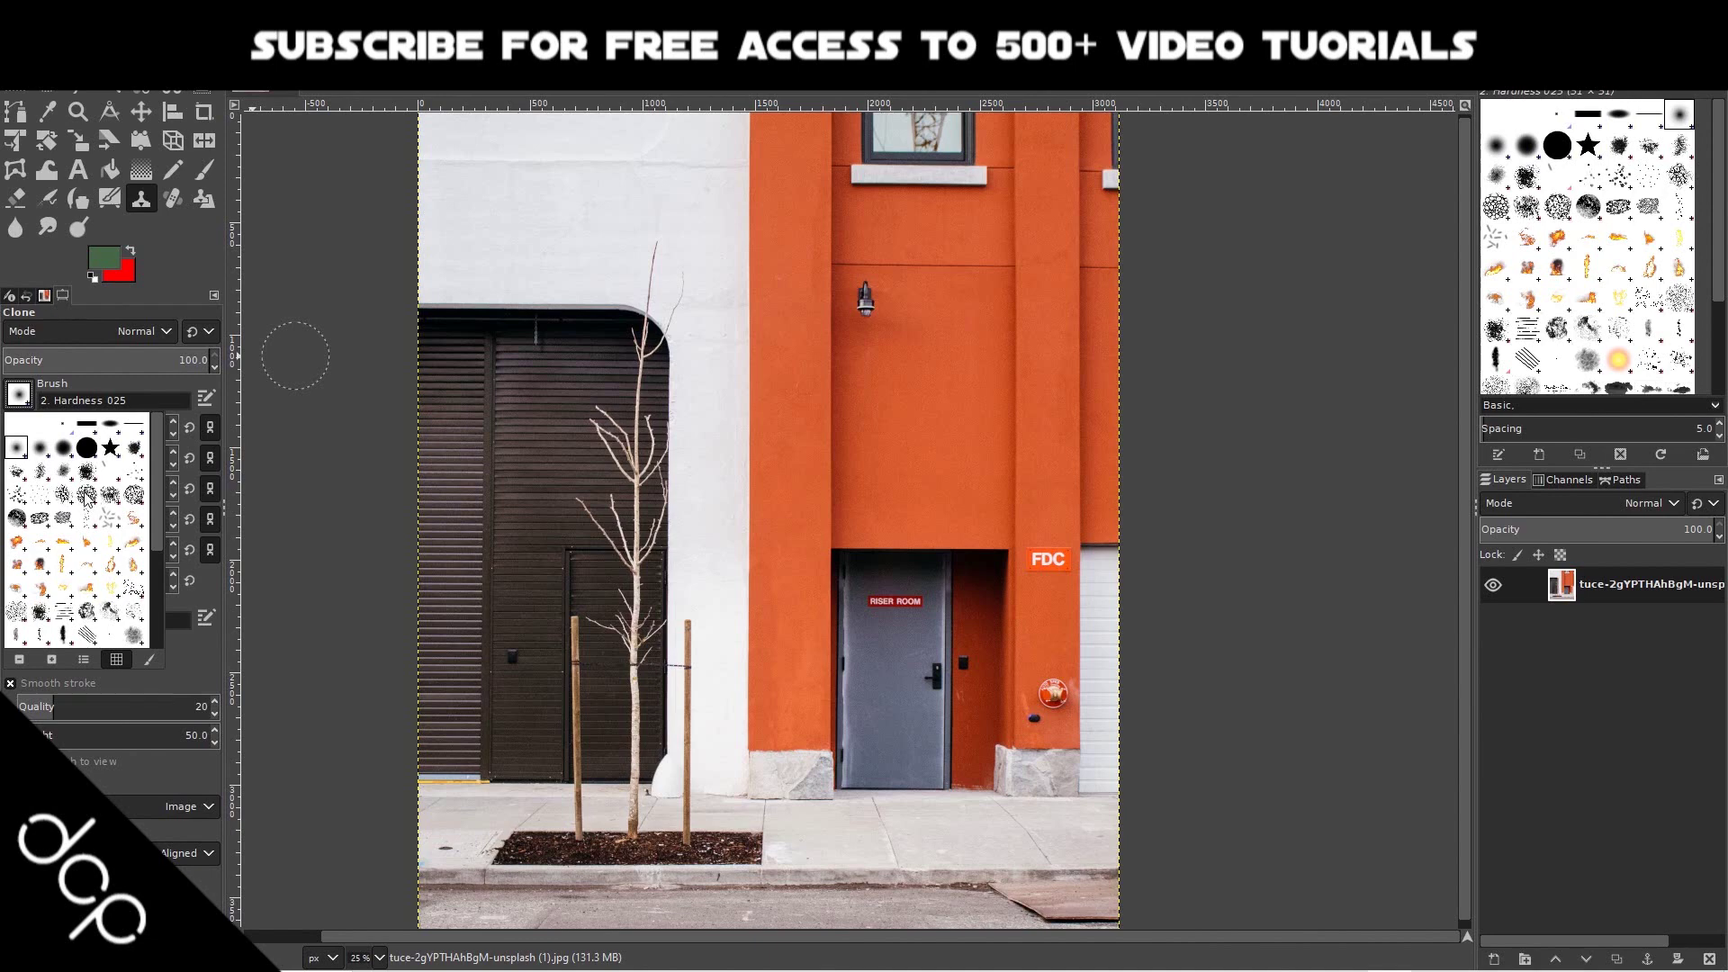
Try cloning sampled orange paint down the pillar beside the white wall using the Cell 02 brush at size 60
left_click(87, 496)
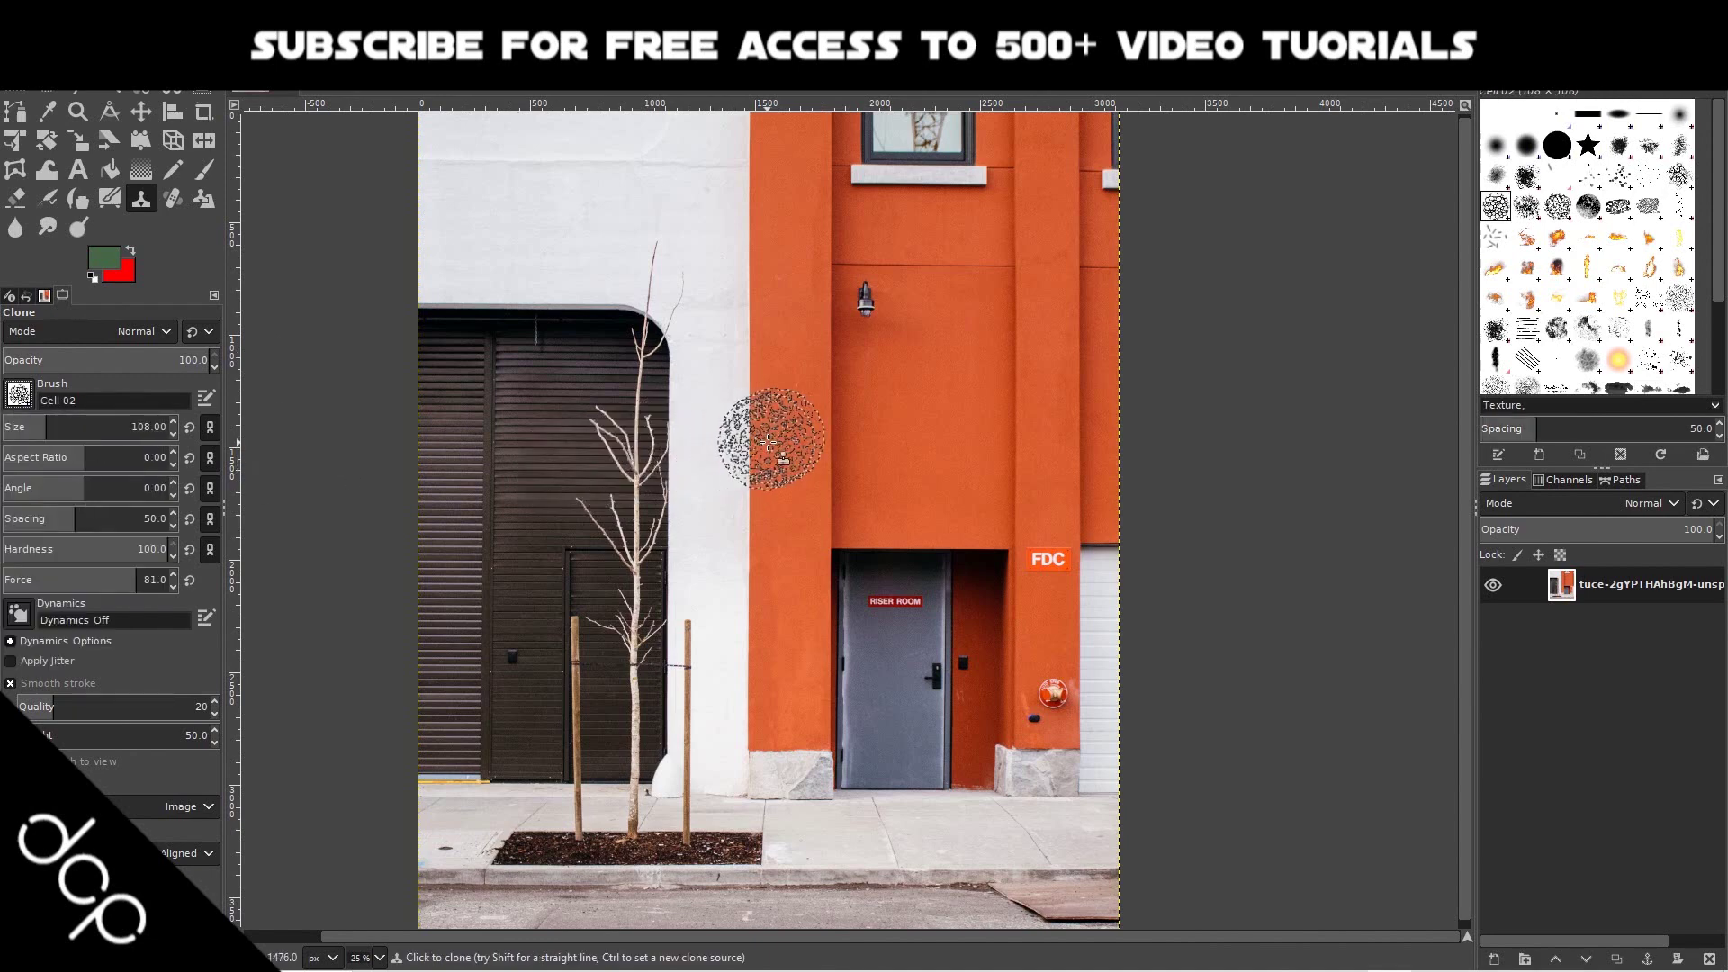
left_click_drag(47, 429, 34, 429)
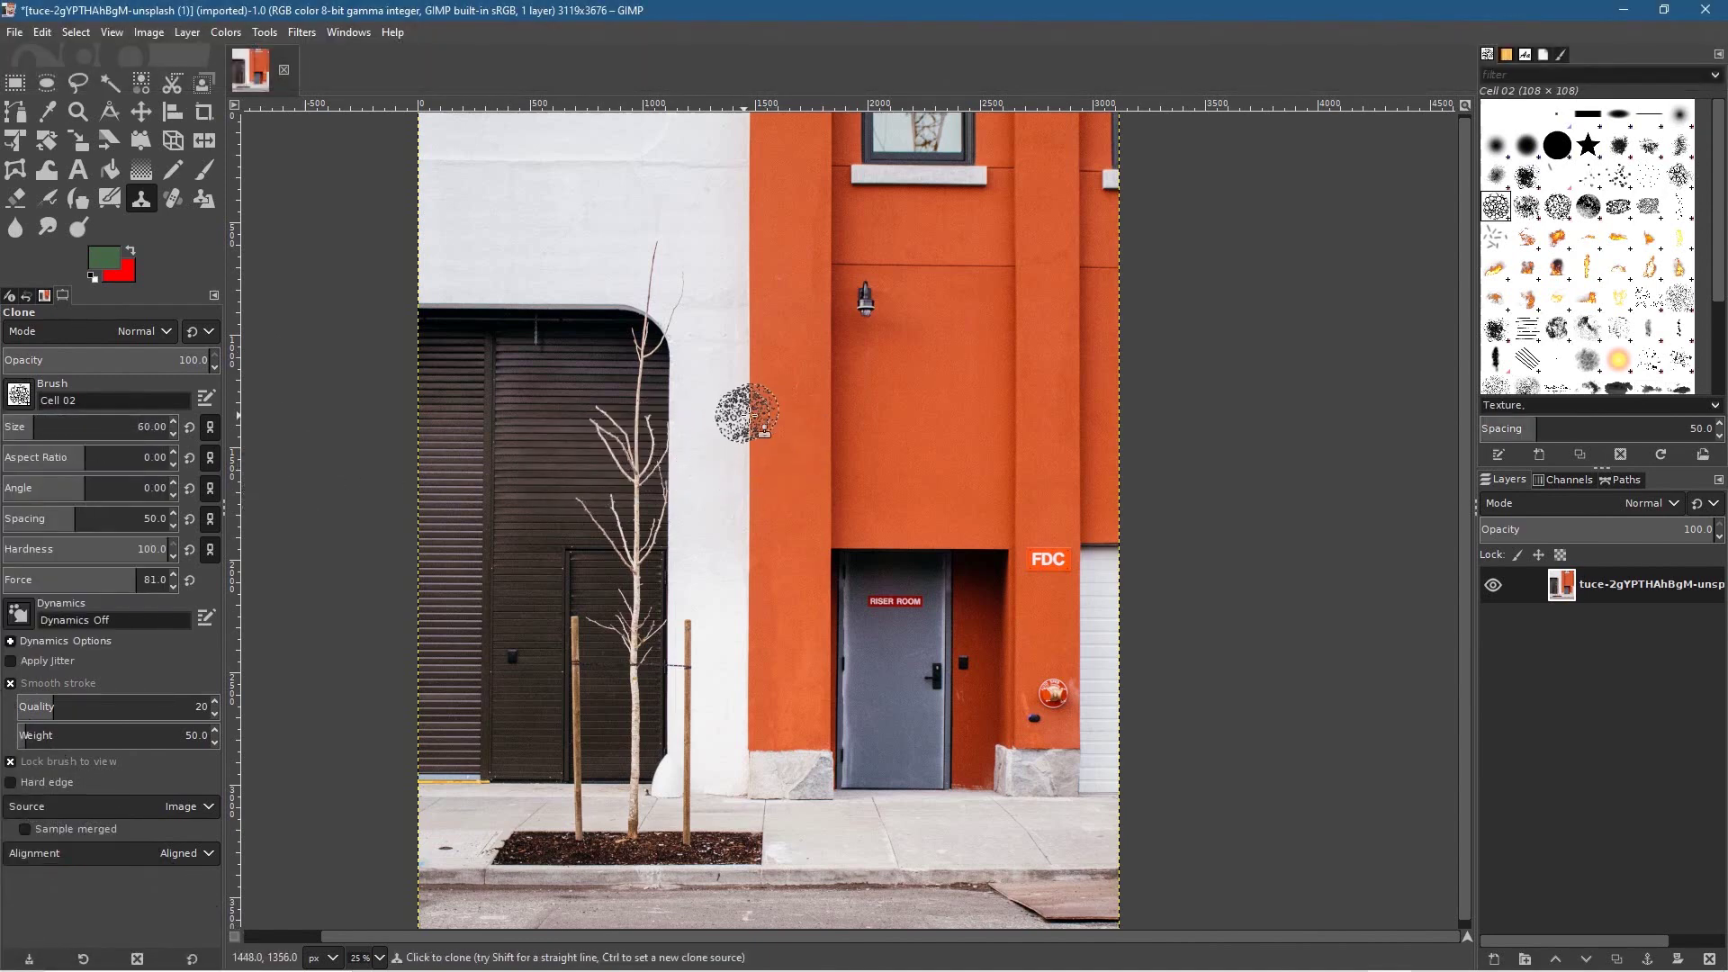
left_click(788, 433, "ctrl")
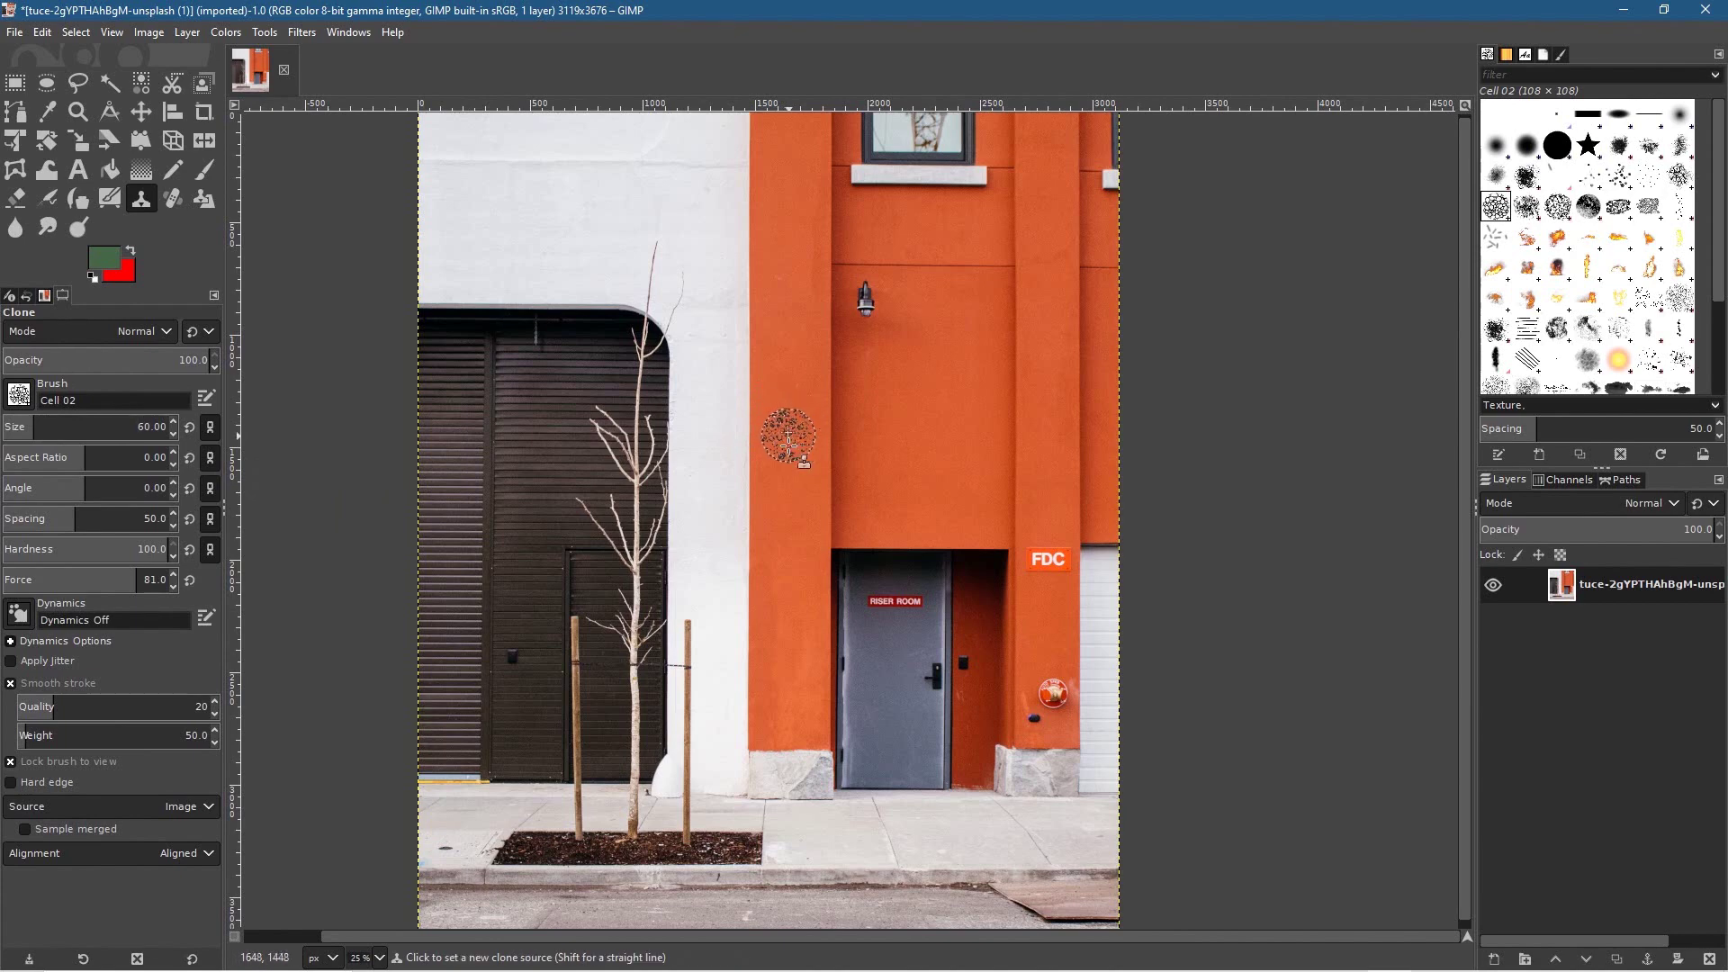
mouse_move(786, 564)
left_mouse_down()
mouse_move(788, 674)
mouse_move(807, 586)
mouse_move(788, 499)
left_mouse_up()
key("ctrl+z")
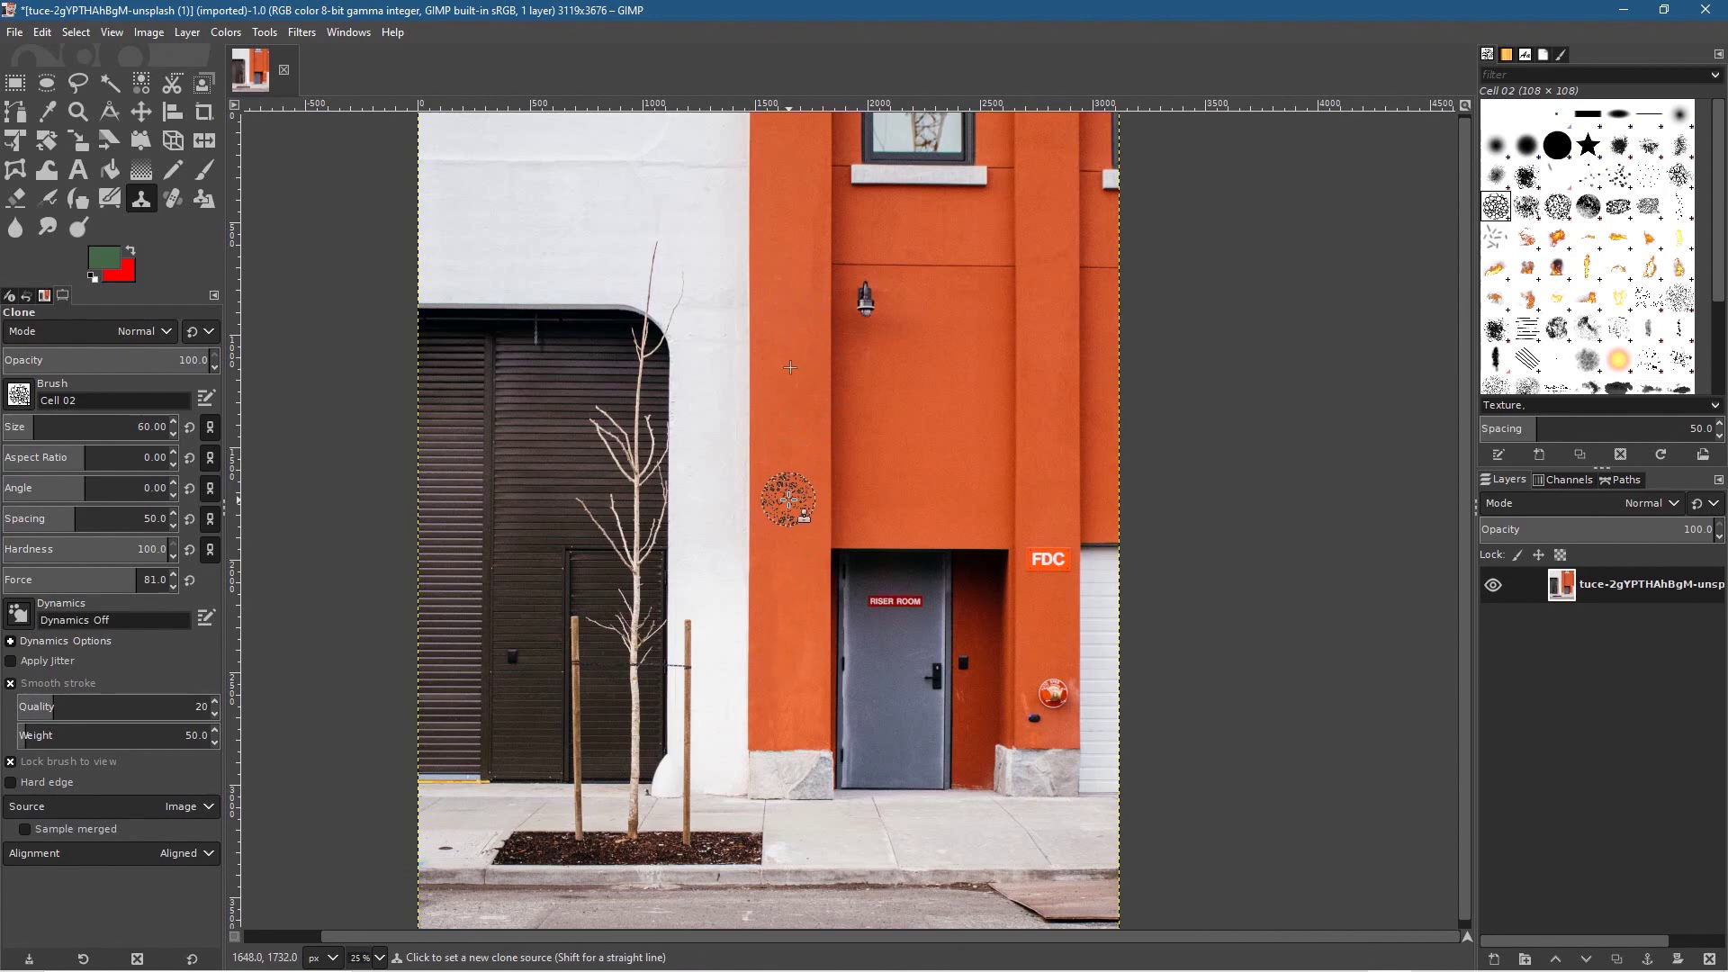
Switch the Clone brush back to 2. Hardness 025 at size 76 and sample the orange pillar beside the white wall
left_click(27, 401)
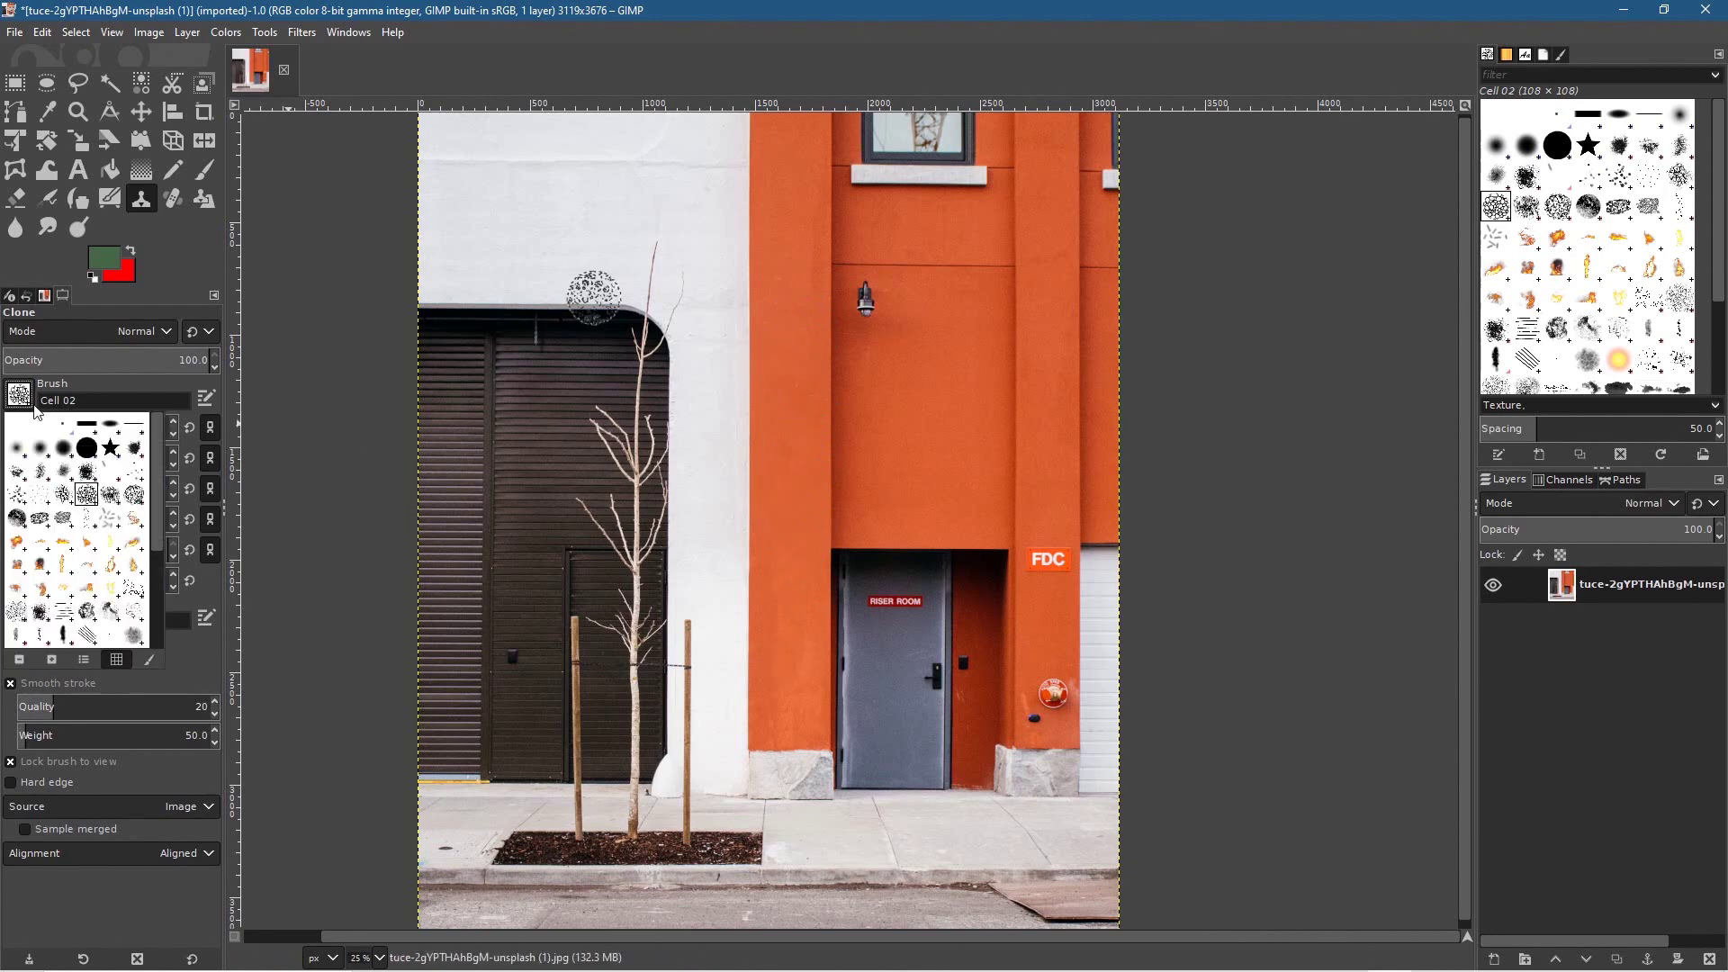
left_click(15, 449)
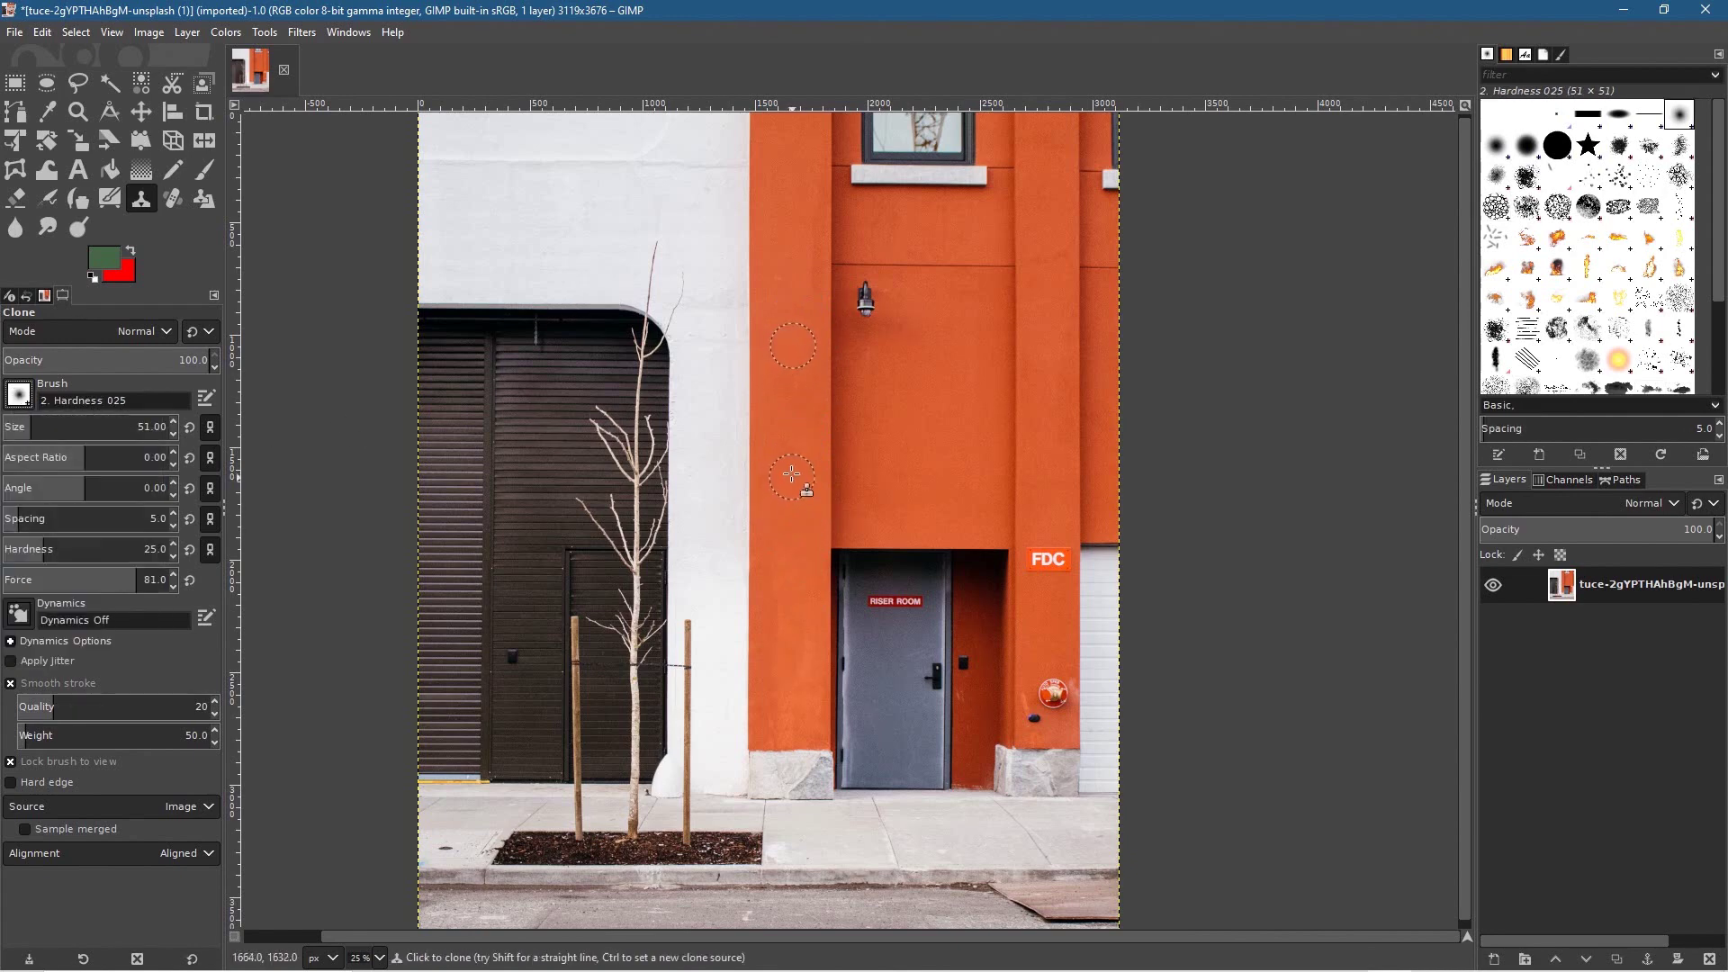
left_click(26, 426)
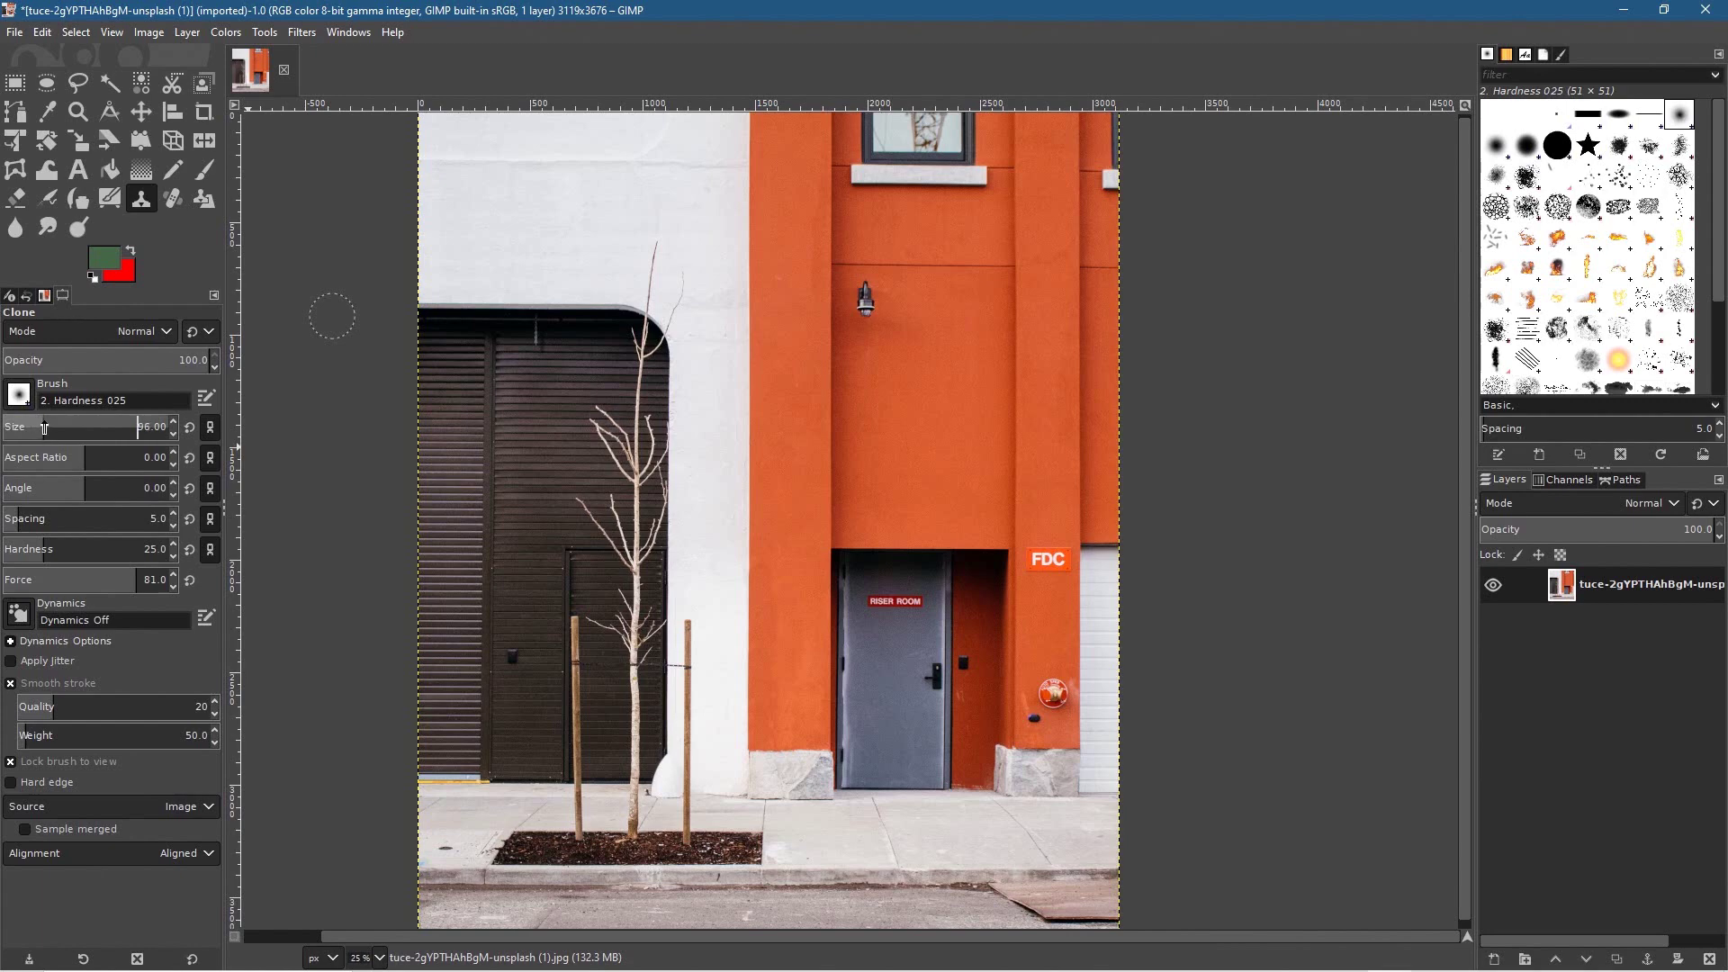
left_click(788, 409, "ctrl")
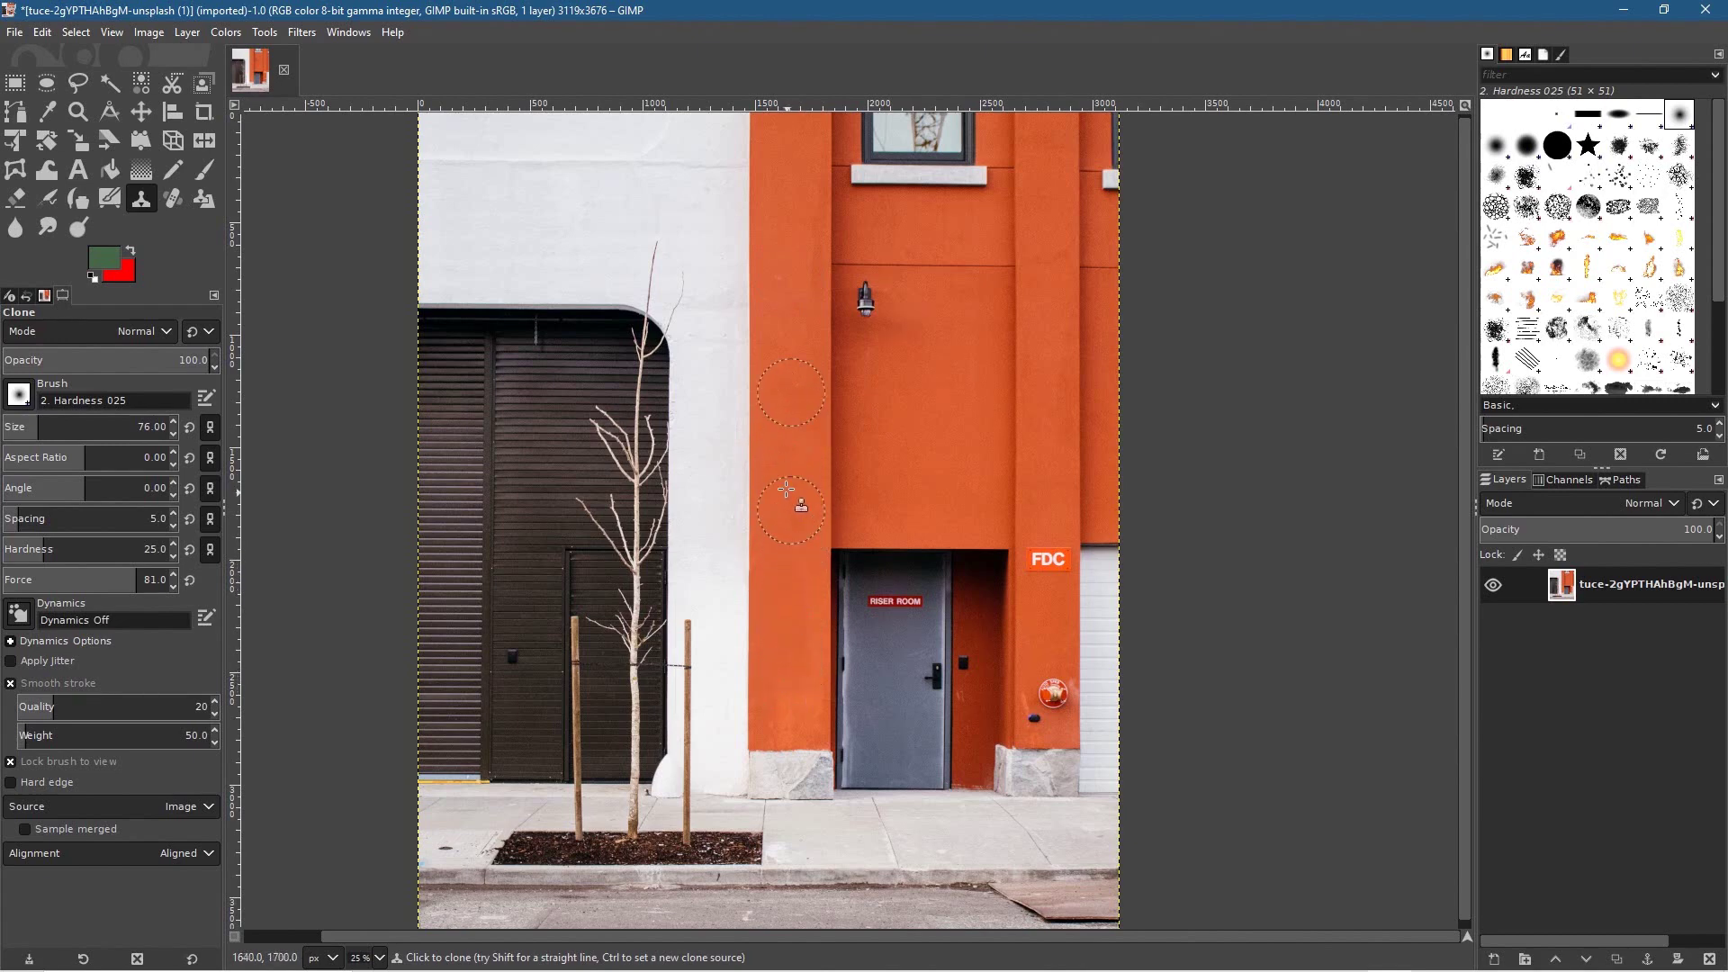
left_click(790, 344, "ctrl")
scroll(768, 713, "down", 3)
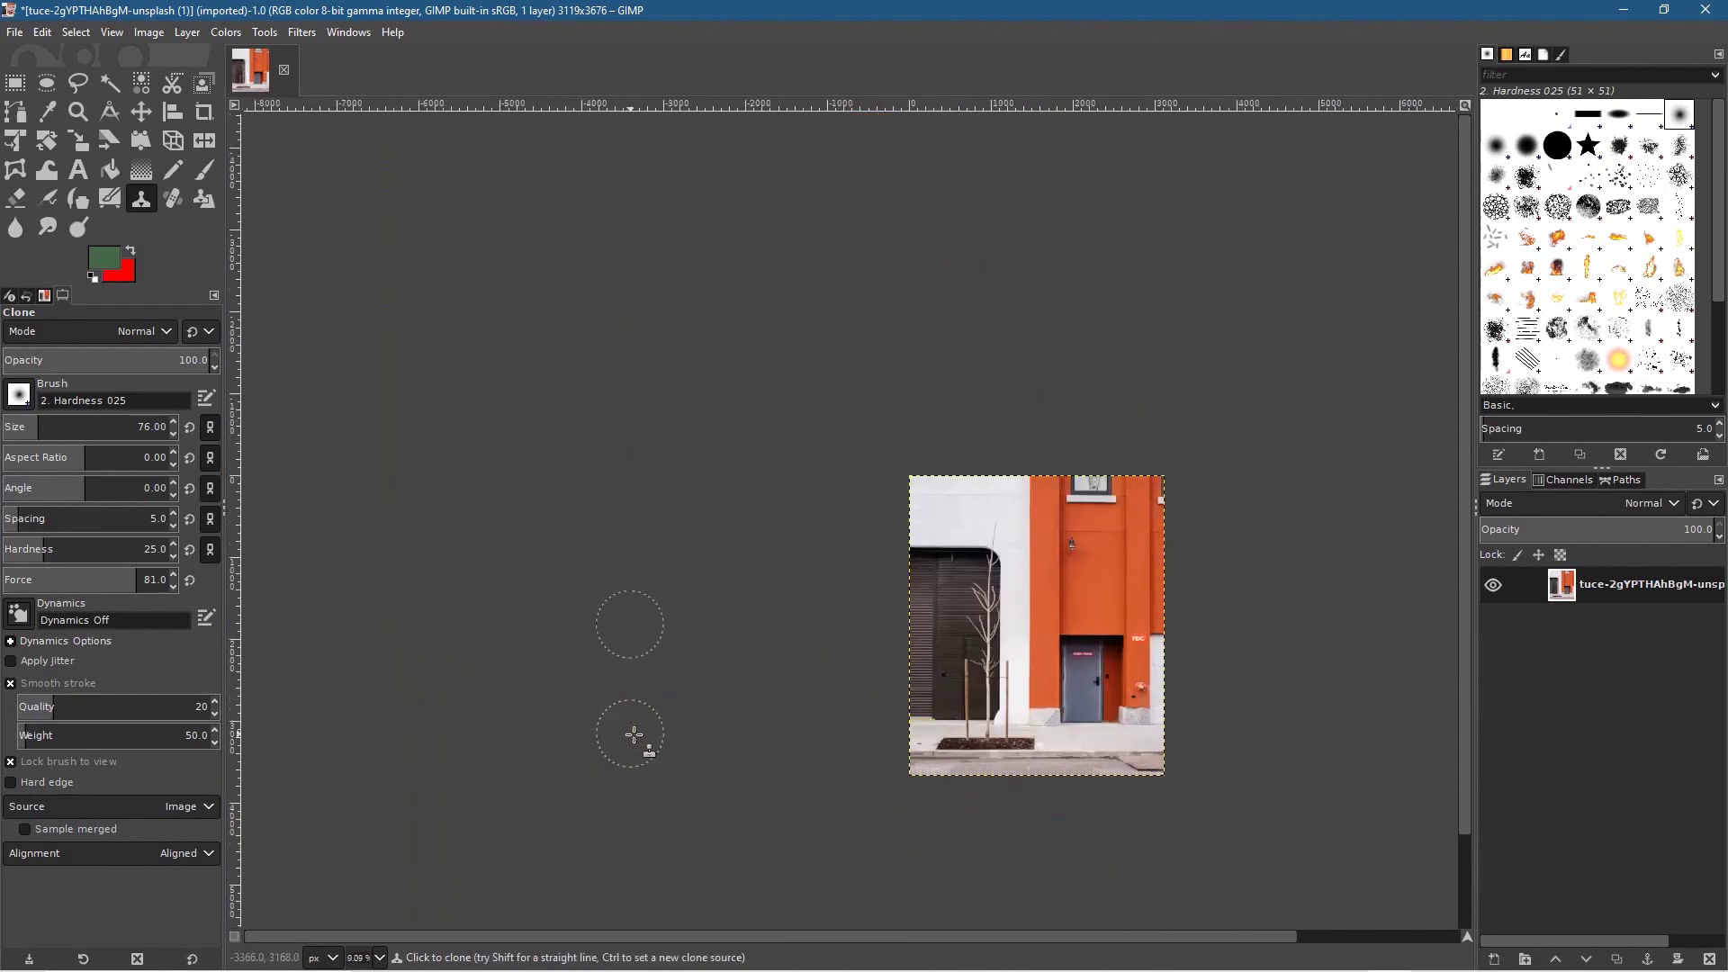
scroll(639, 735, "up", 2)
left_click_drag(979, 741, 432, 784)
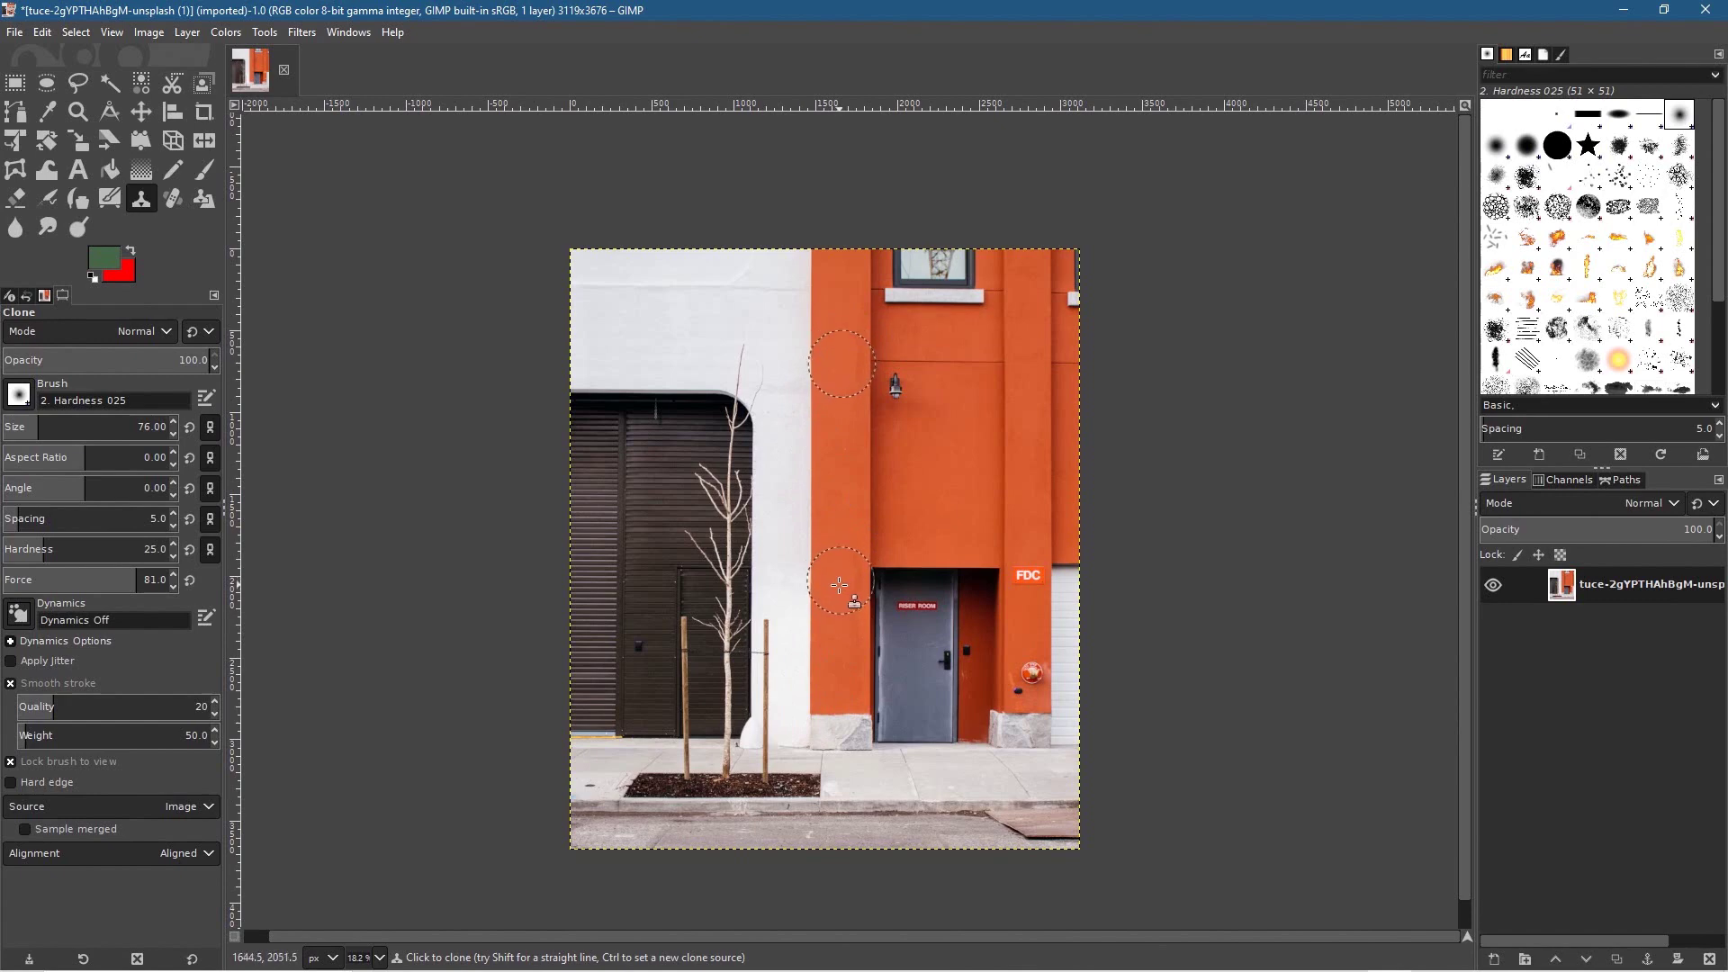
scroll(841, 580, "up", 2)
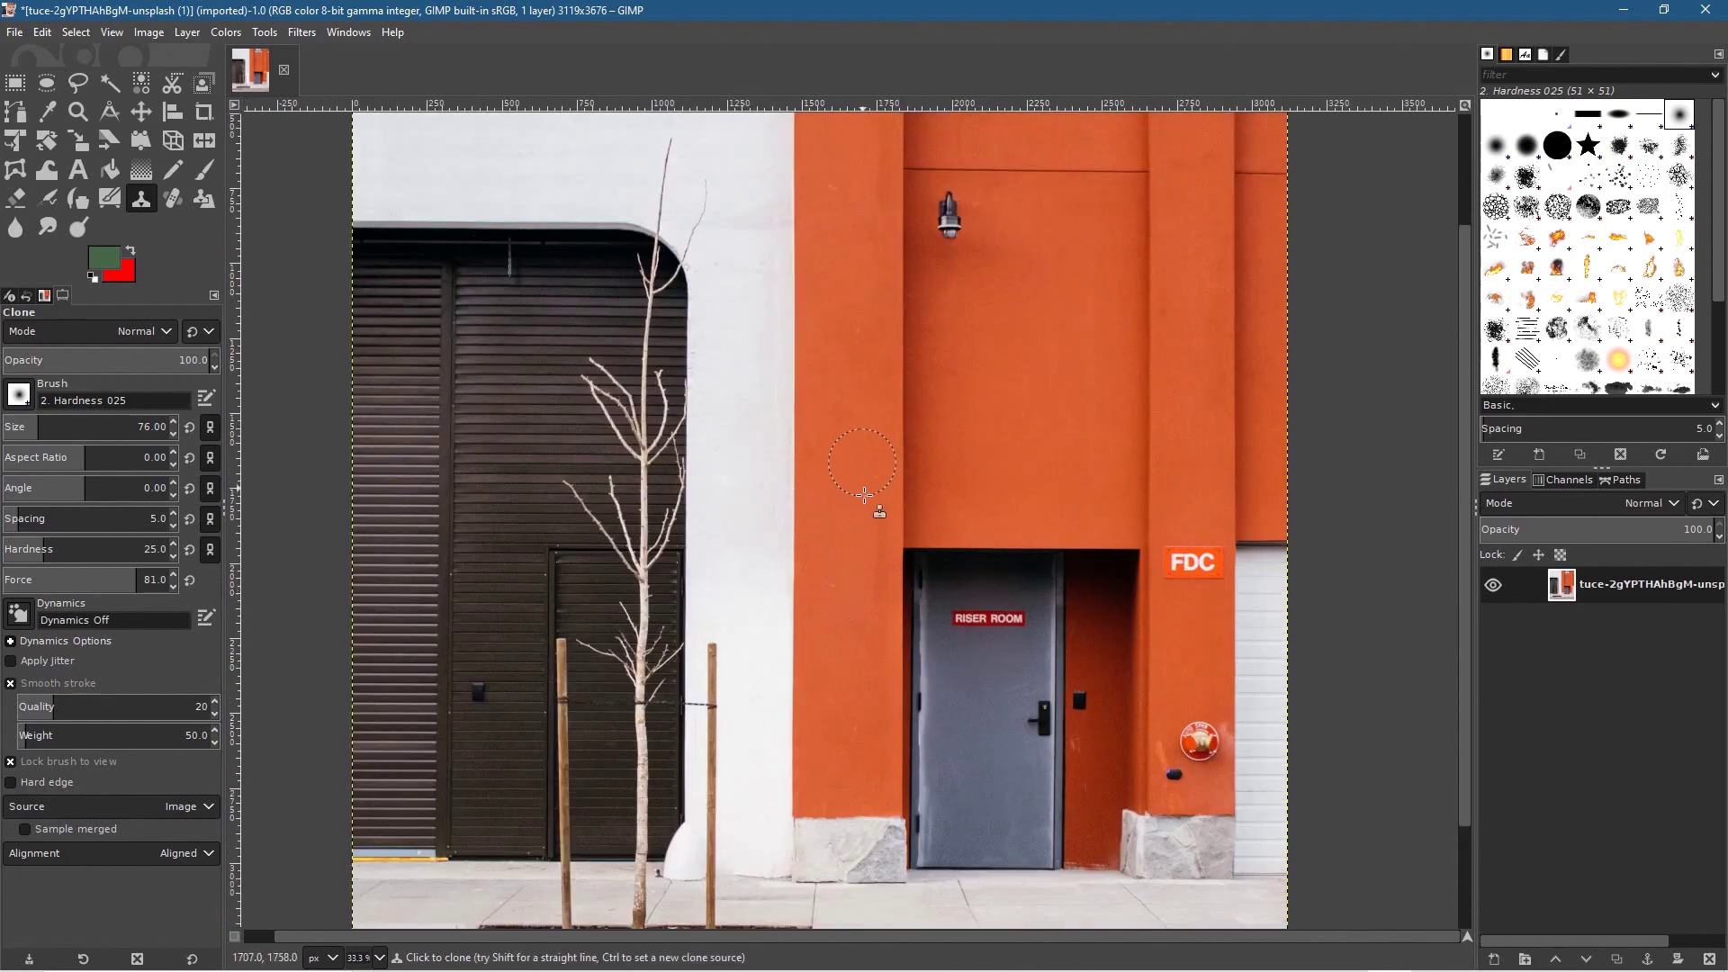
left_click(862, 360, "ctrl")
Sample the plain orange wall just below the FDC sign and clone it over the sign
left_click_drag(1155, 664, 691, 683)
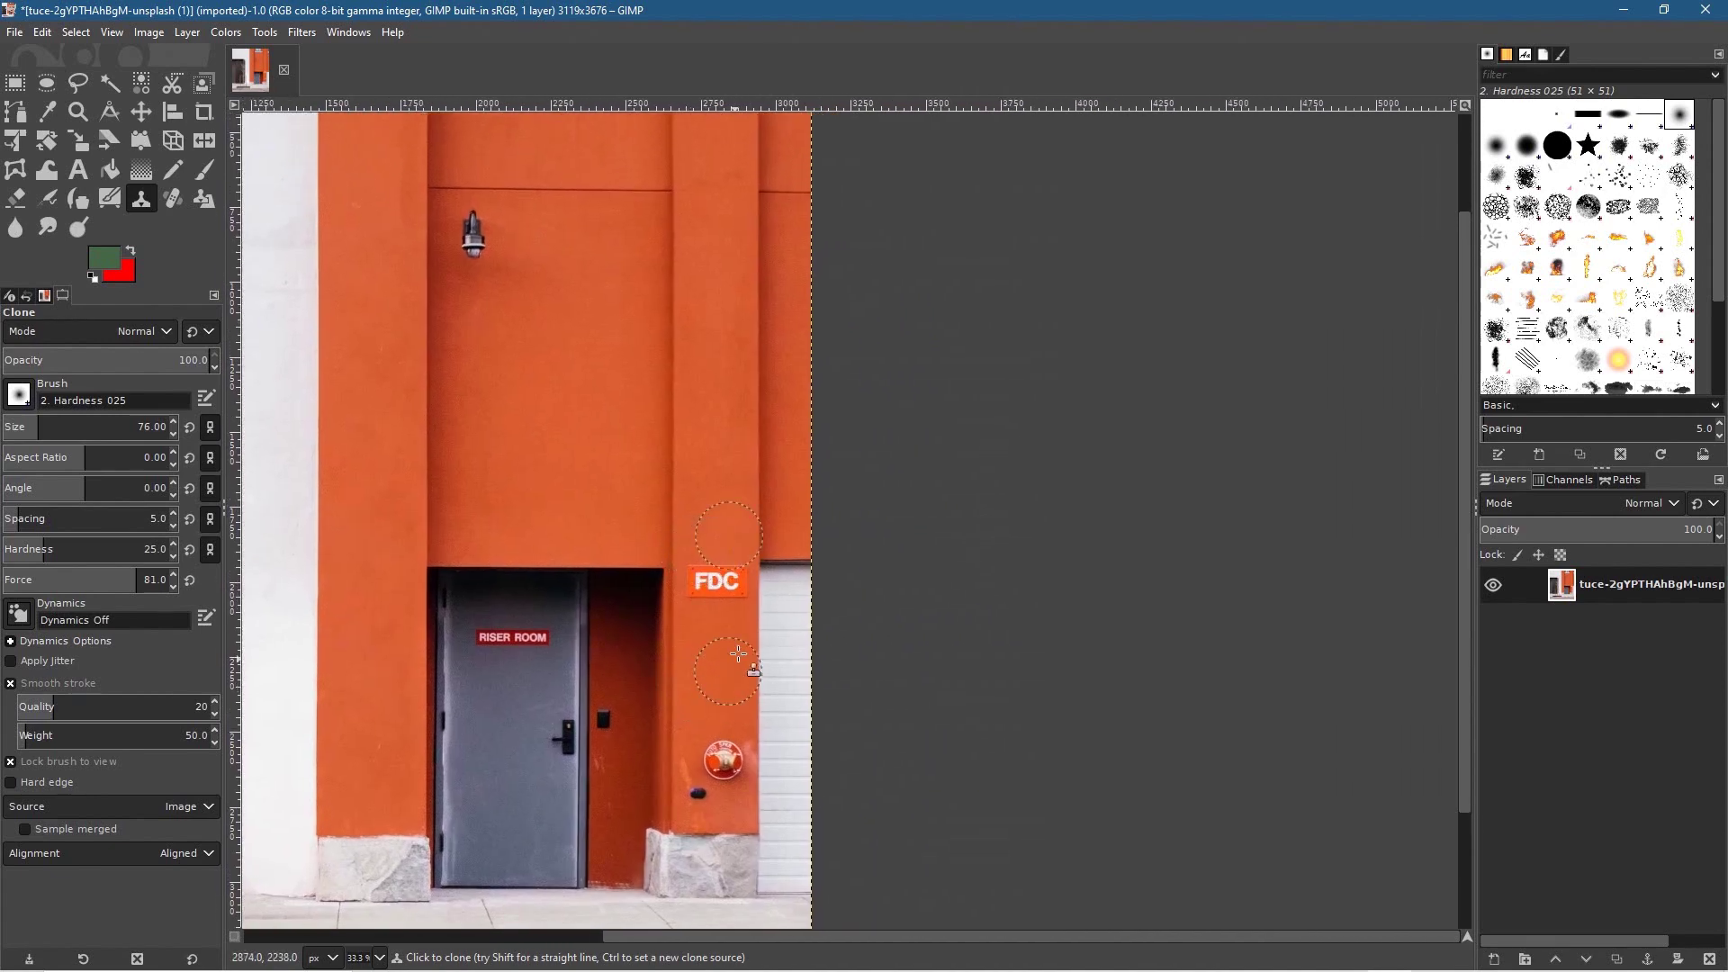
key("ctrl")
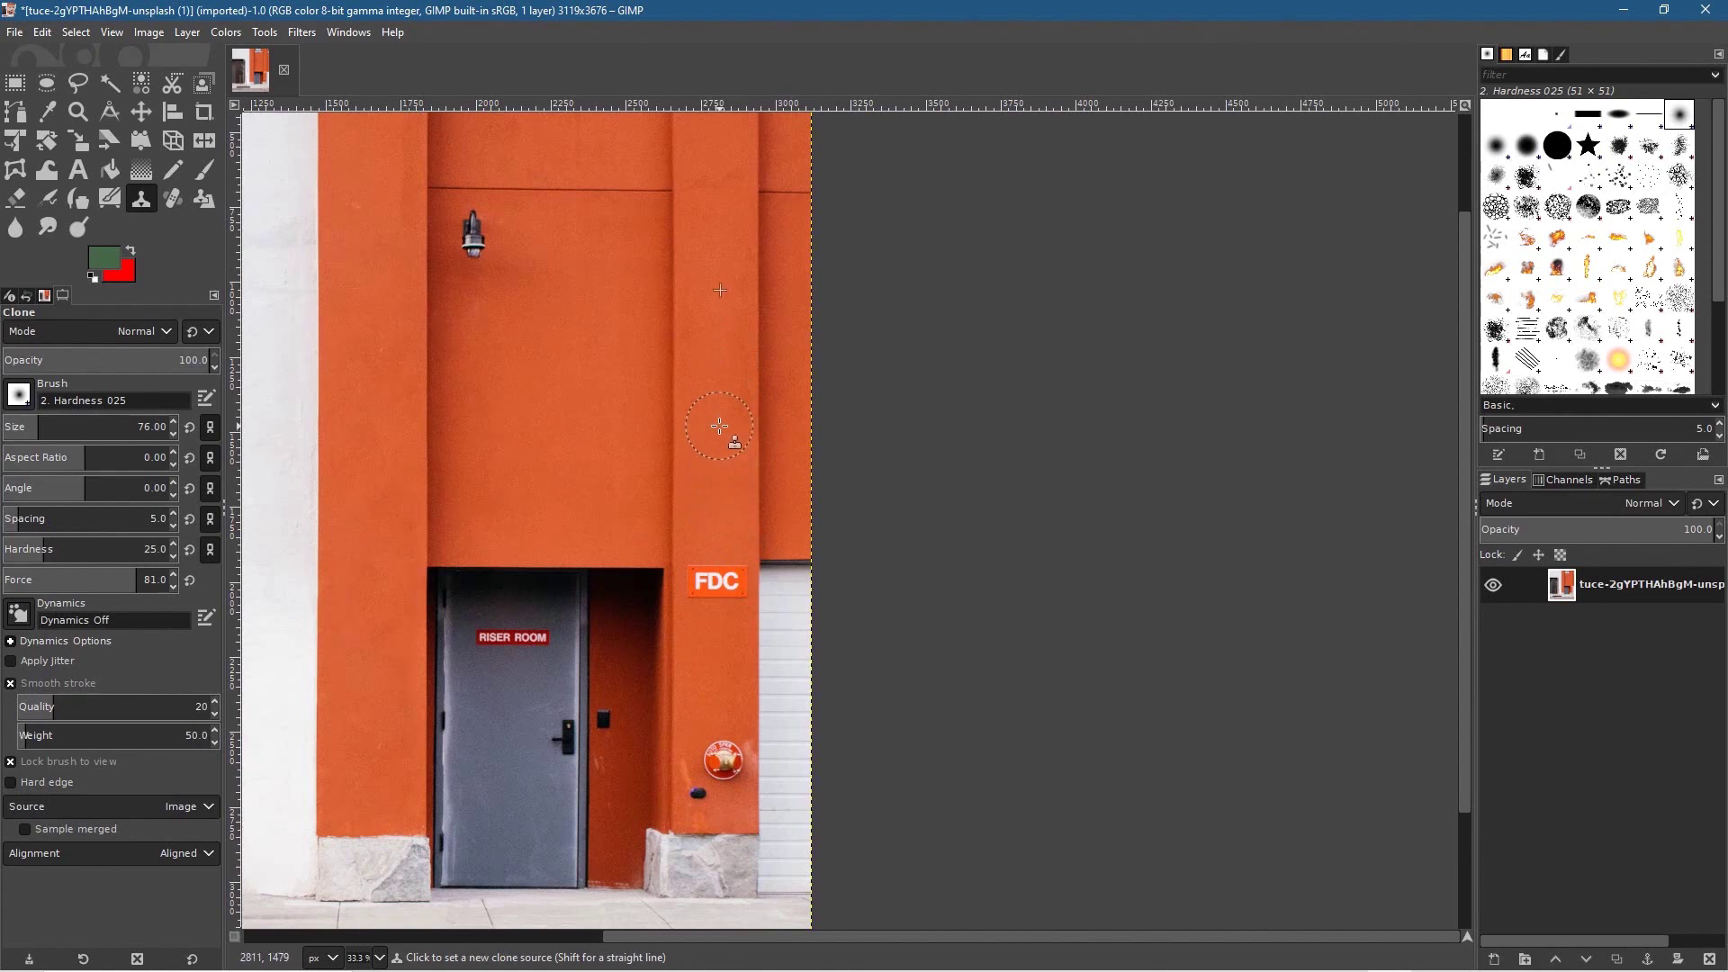
left_click(717, 636, "ctrl")
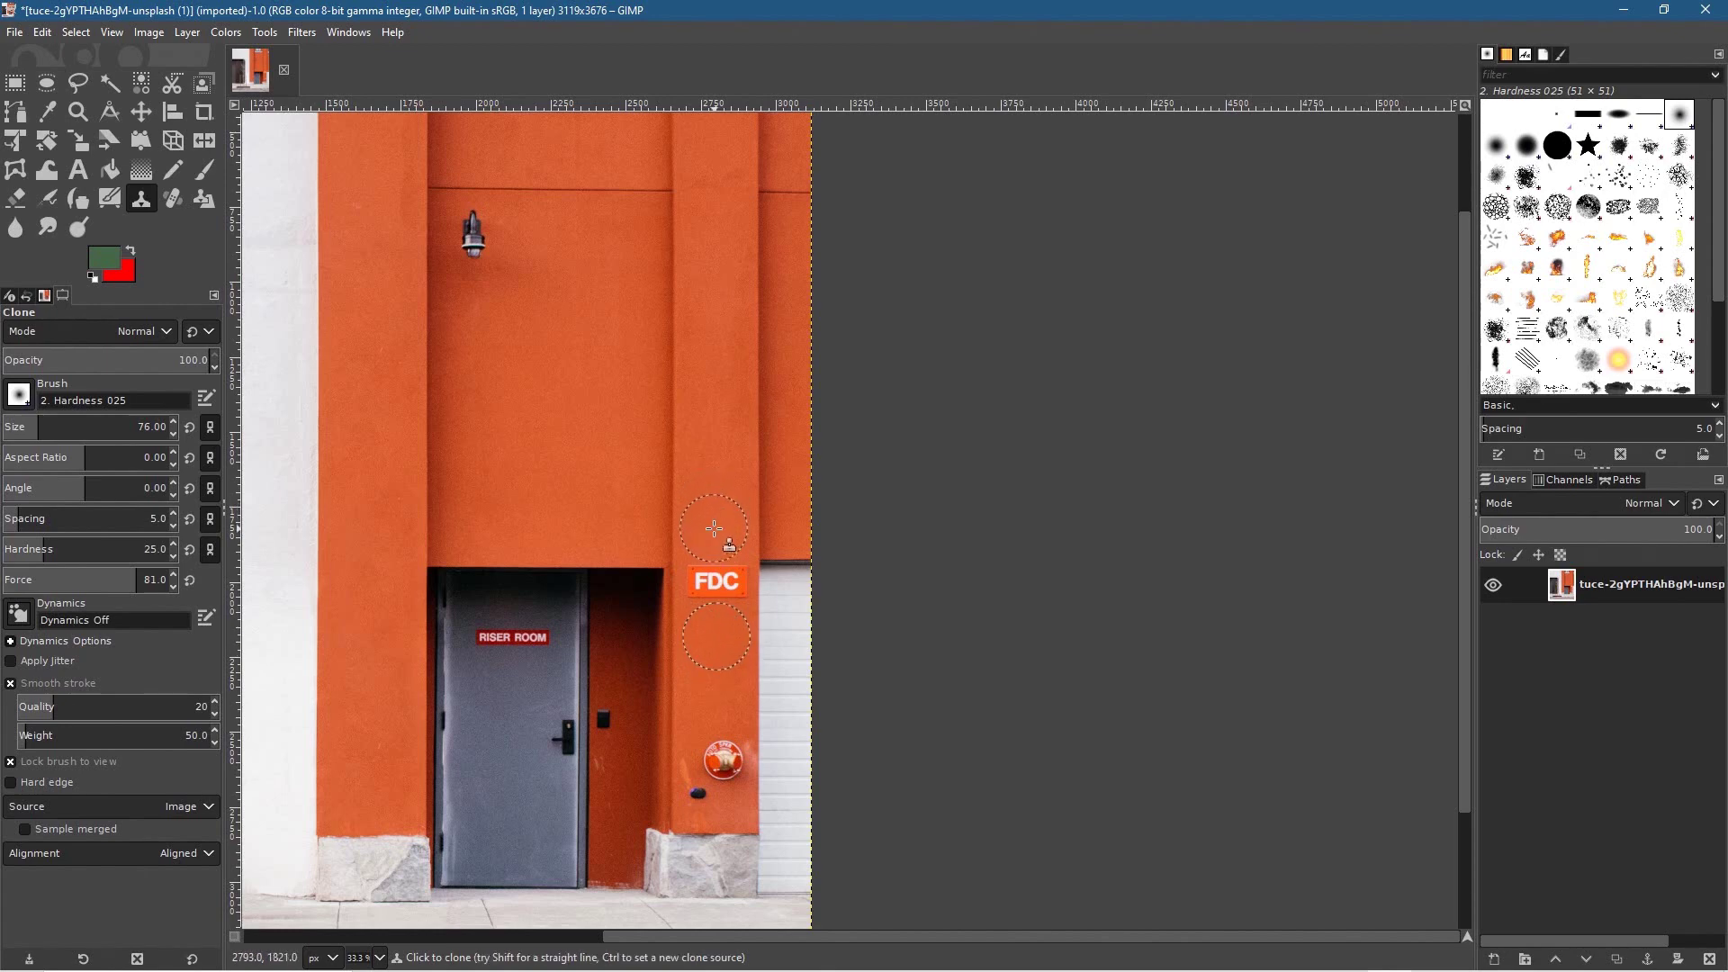
mouse_move(714, 525)
left_mouse_down()
mouse_move(711, 592)
mouse_move(720, 560)
mouse_move(725, 587)
mouse_move(703, 611)
mouse_move(725, 590)
mouse_move(710, 581)
left_mouse_up()
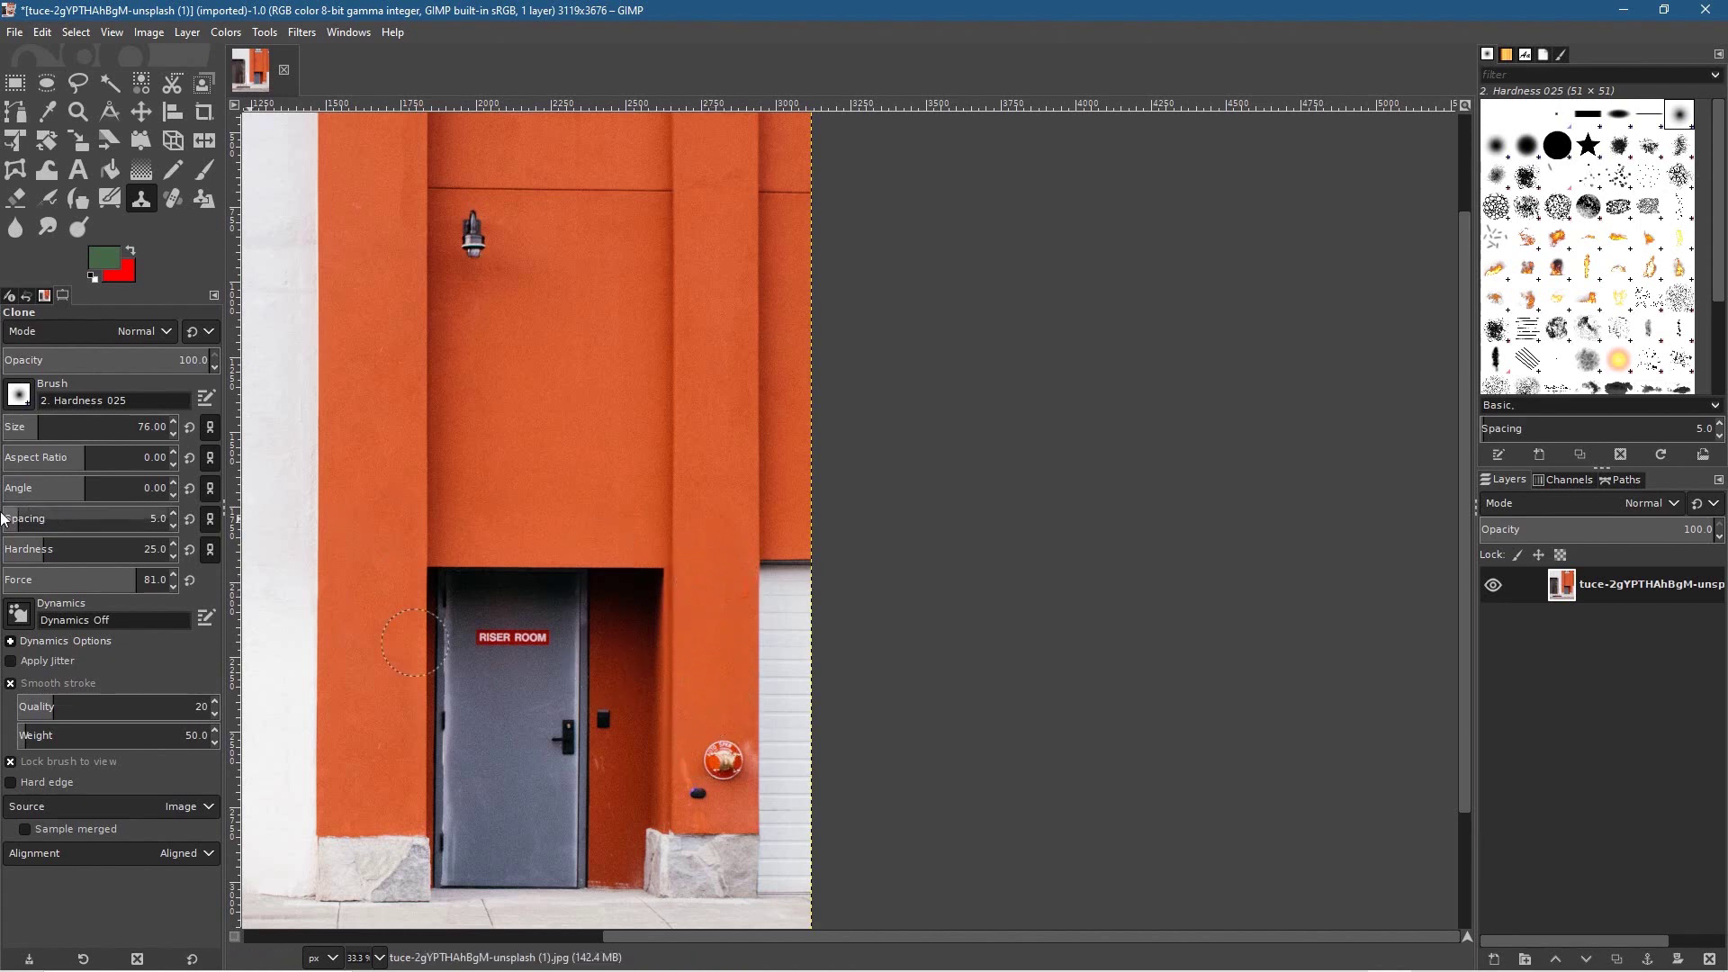
Reduce the Clone brush size to 39 and paint out the leftover corner outline of the FDC sign
left_click_drag(38, 422, 26, 422)
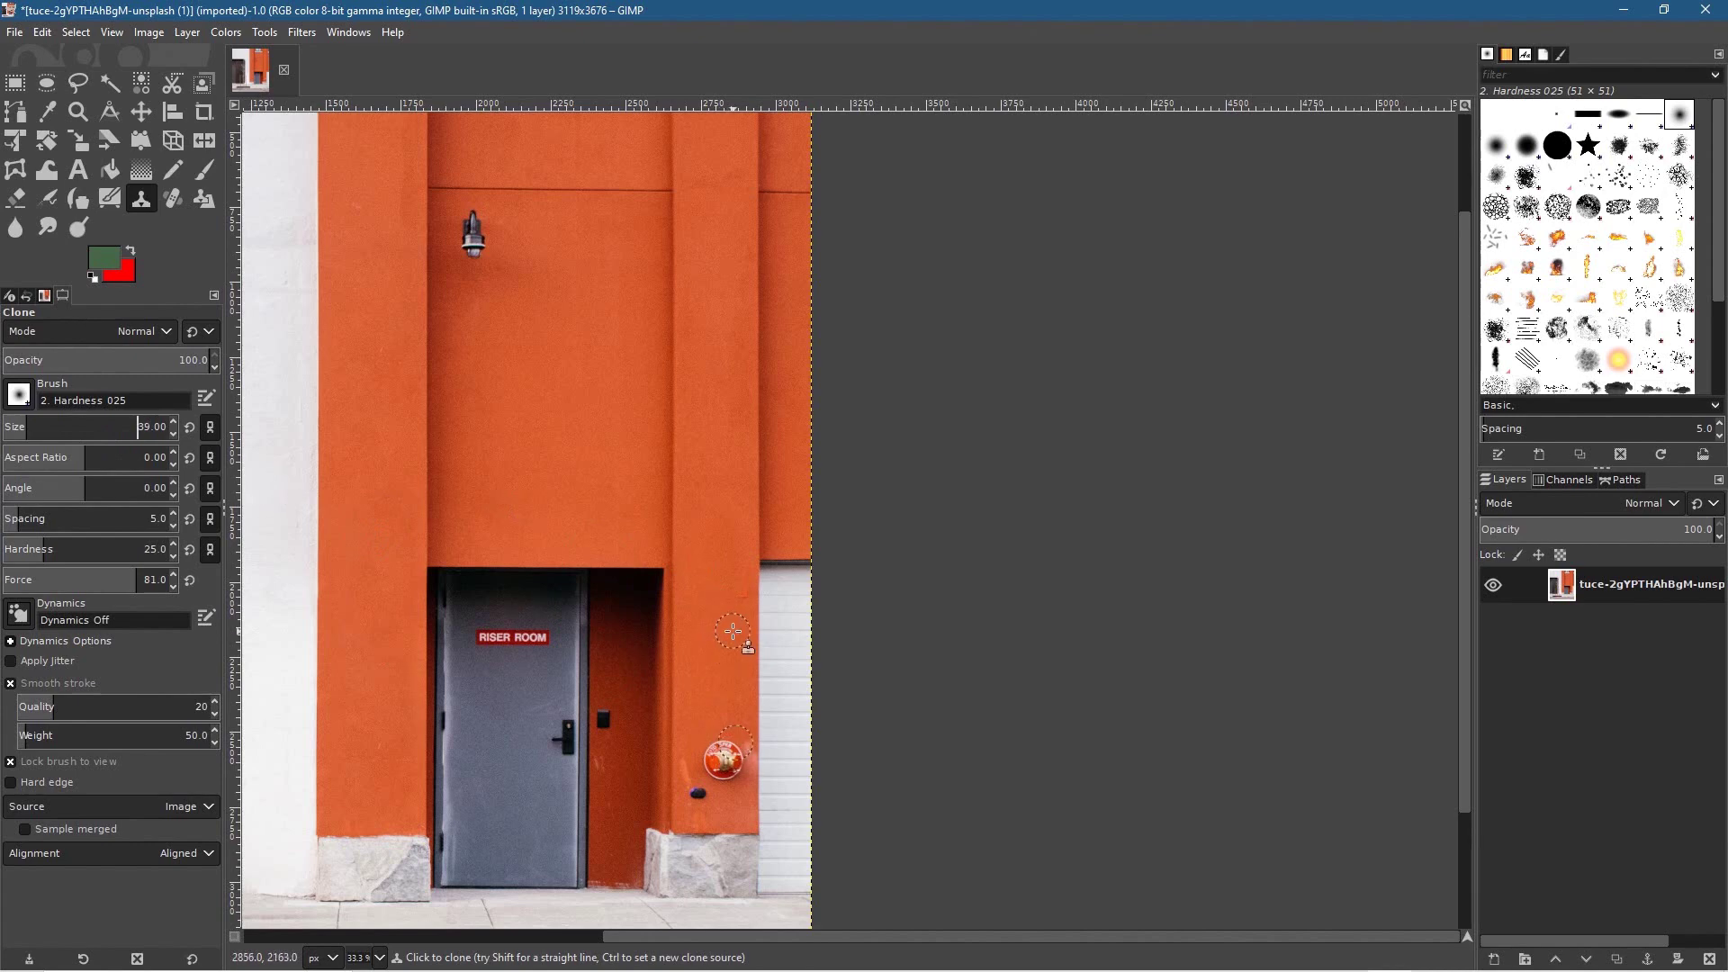
scroll(735, 585, "up", 2)
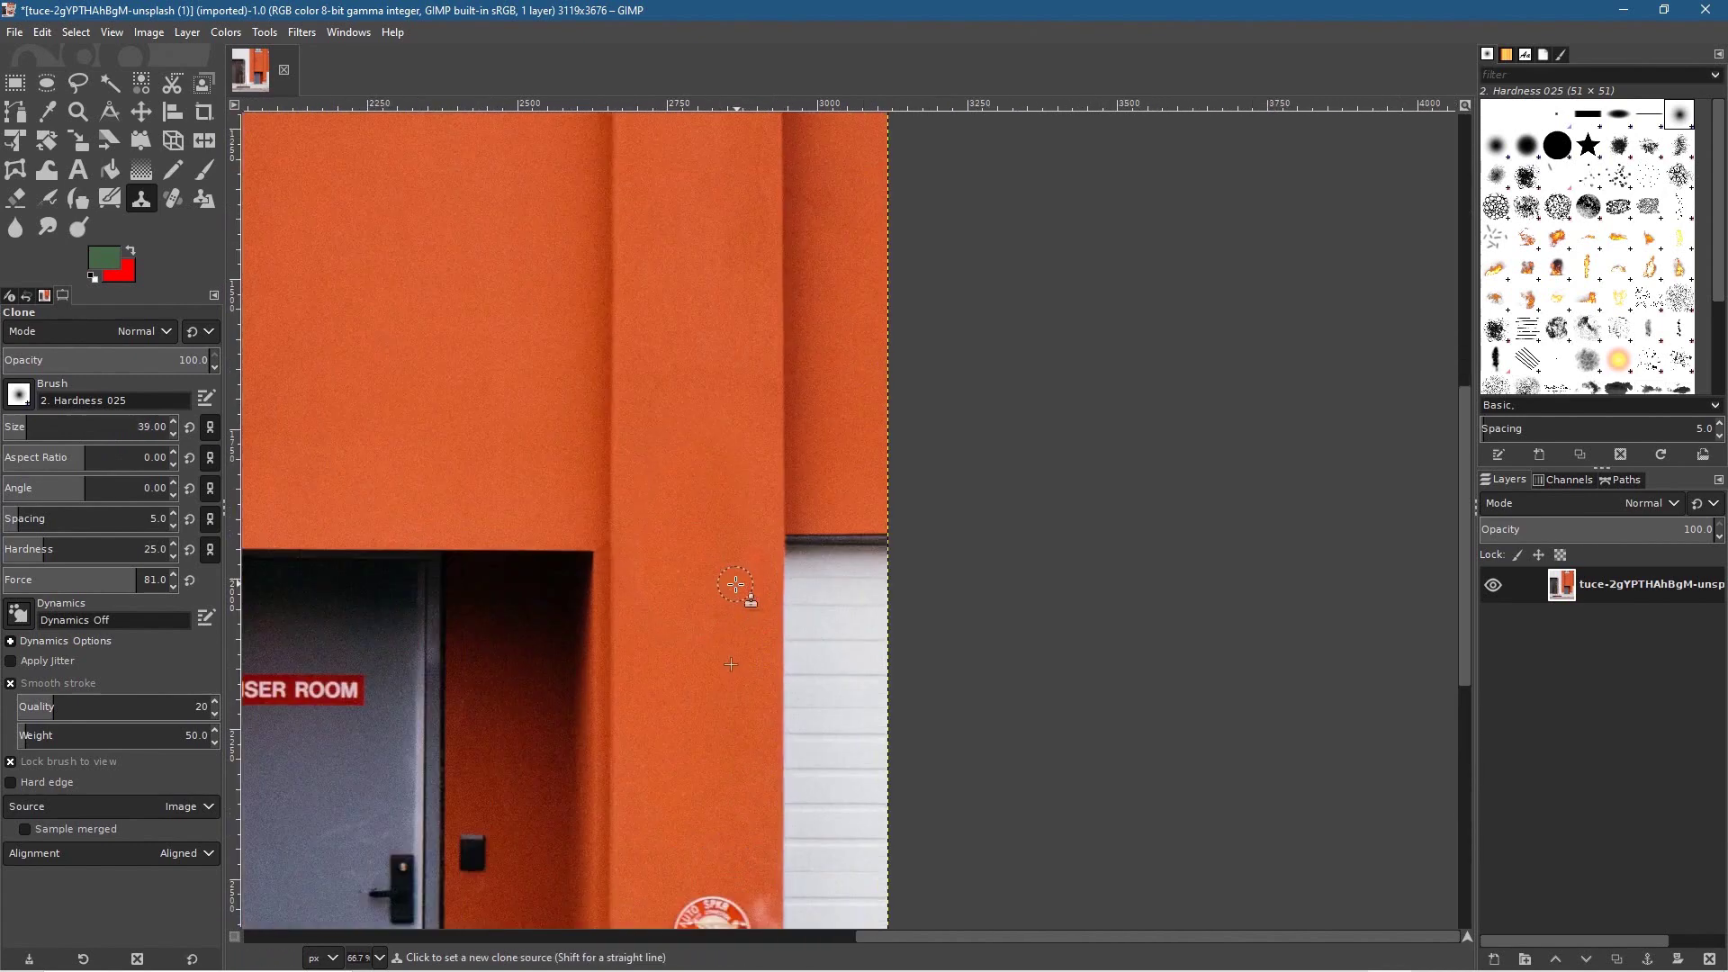
scroll(735, 585, "up", 2)
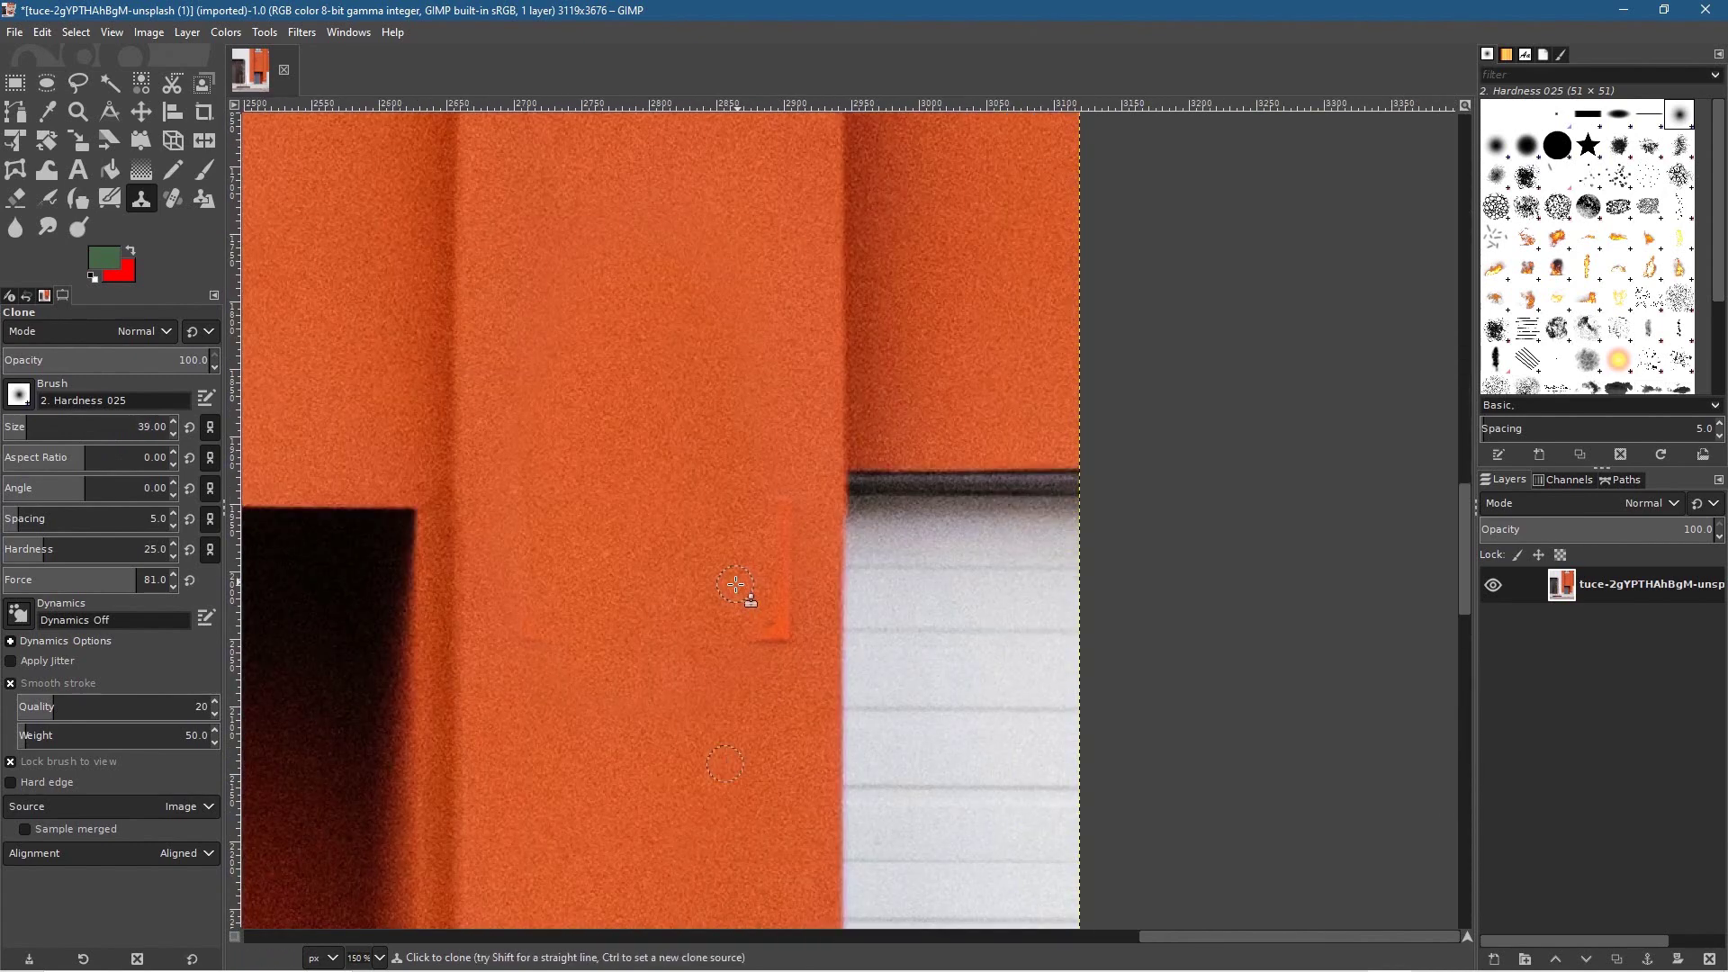
left_click_drag(778, 621, 776, 628)
scroll(733, 590, "down", 5, "ctrl")
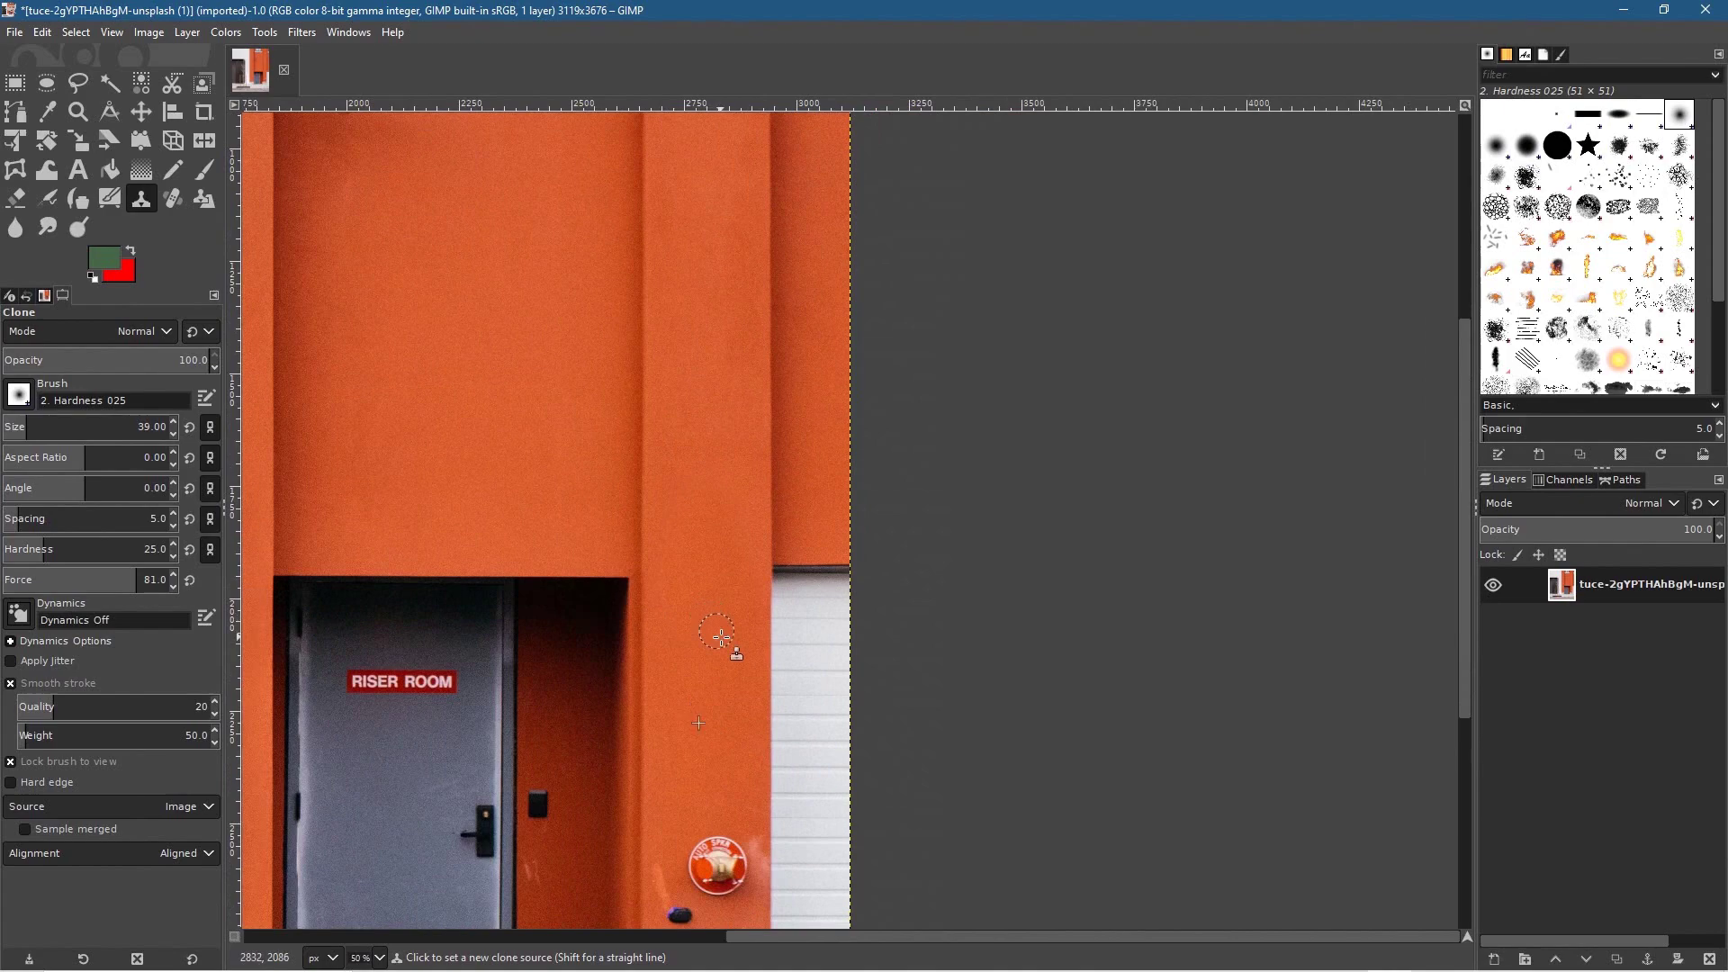
Enlarge the Clone brush to 141 and paint sampled orange wall over the round AUTO SPKR fixture and its surroundings
scroll(698, 765, "up", 5, "ctrl")
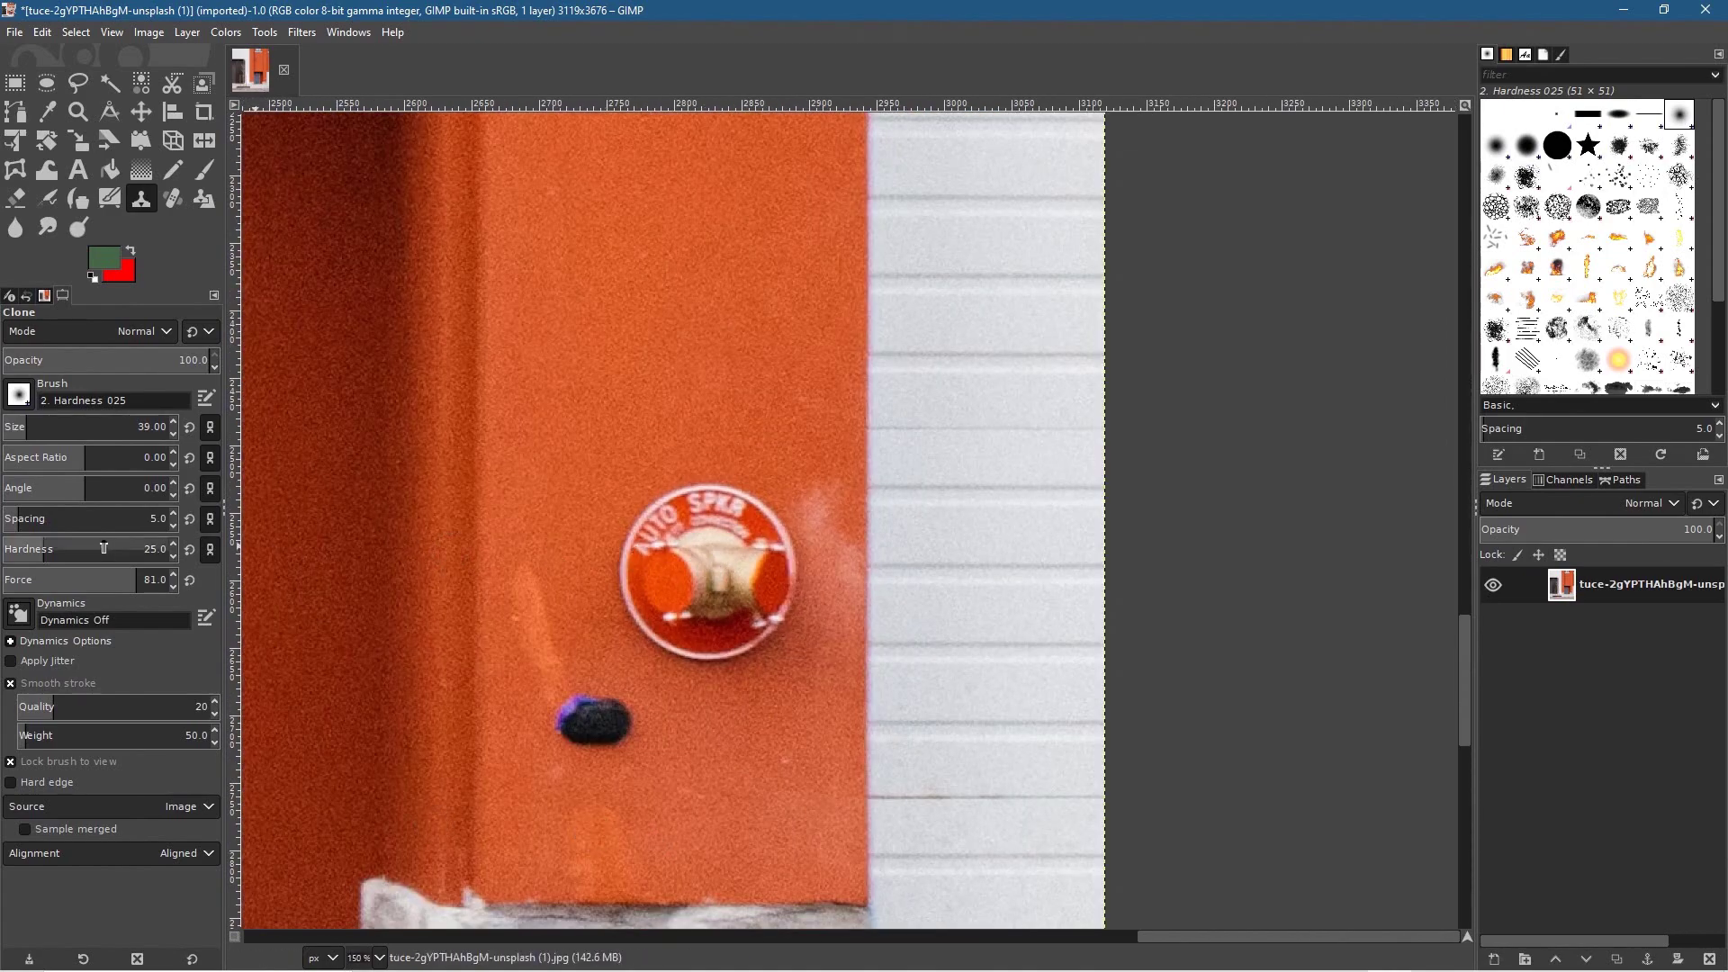
left_click(32, 427)
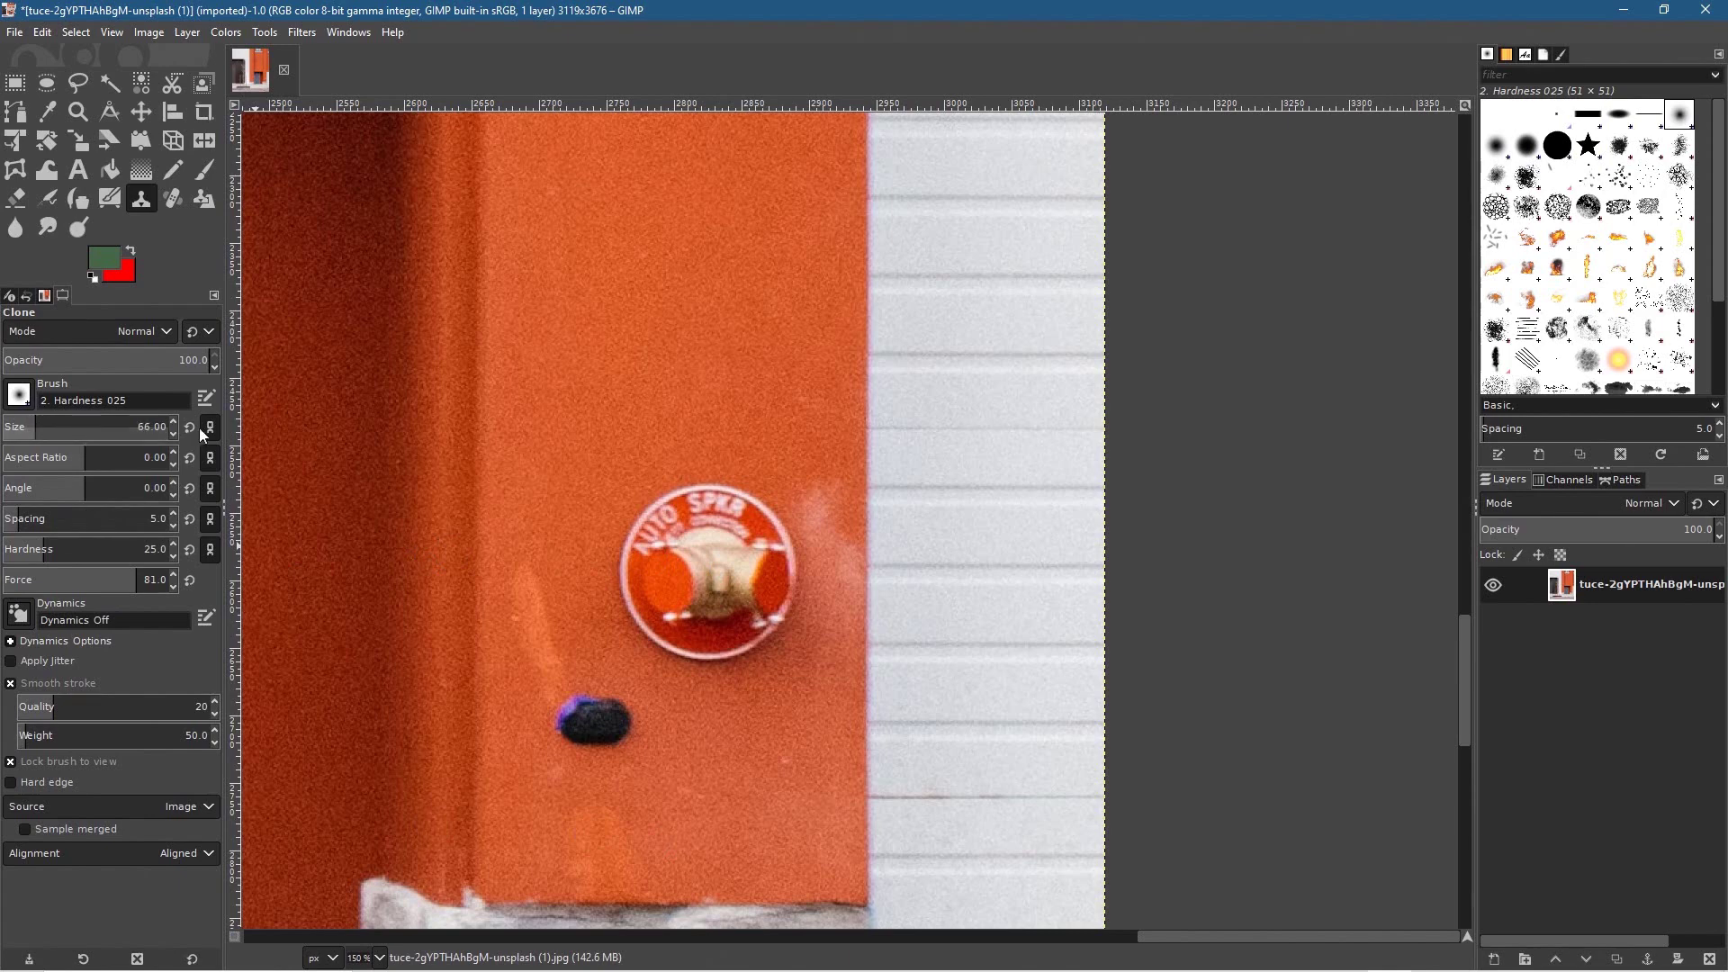
left_click_drag(31, 428, 55, 427)
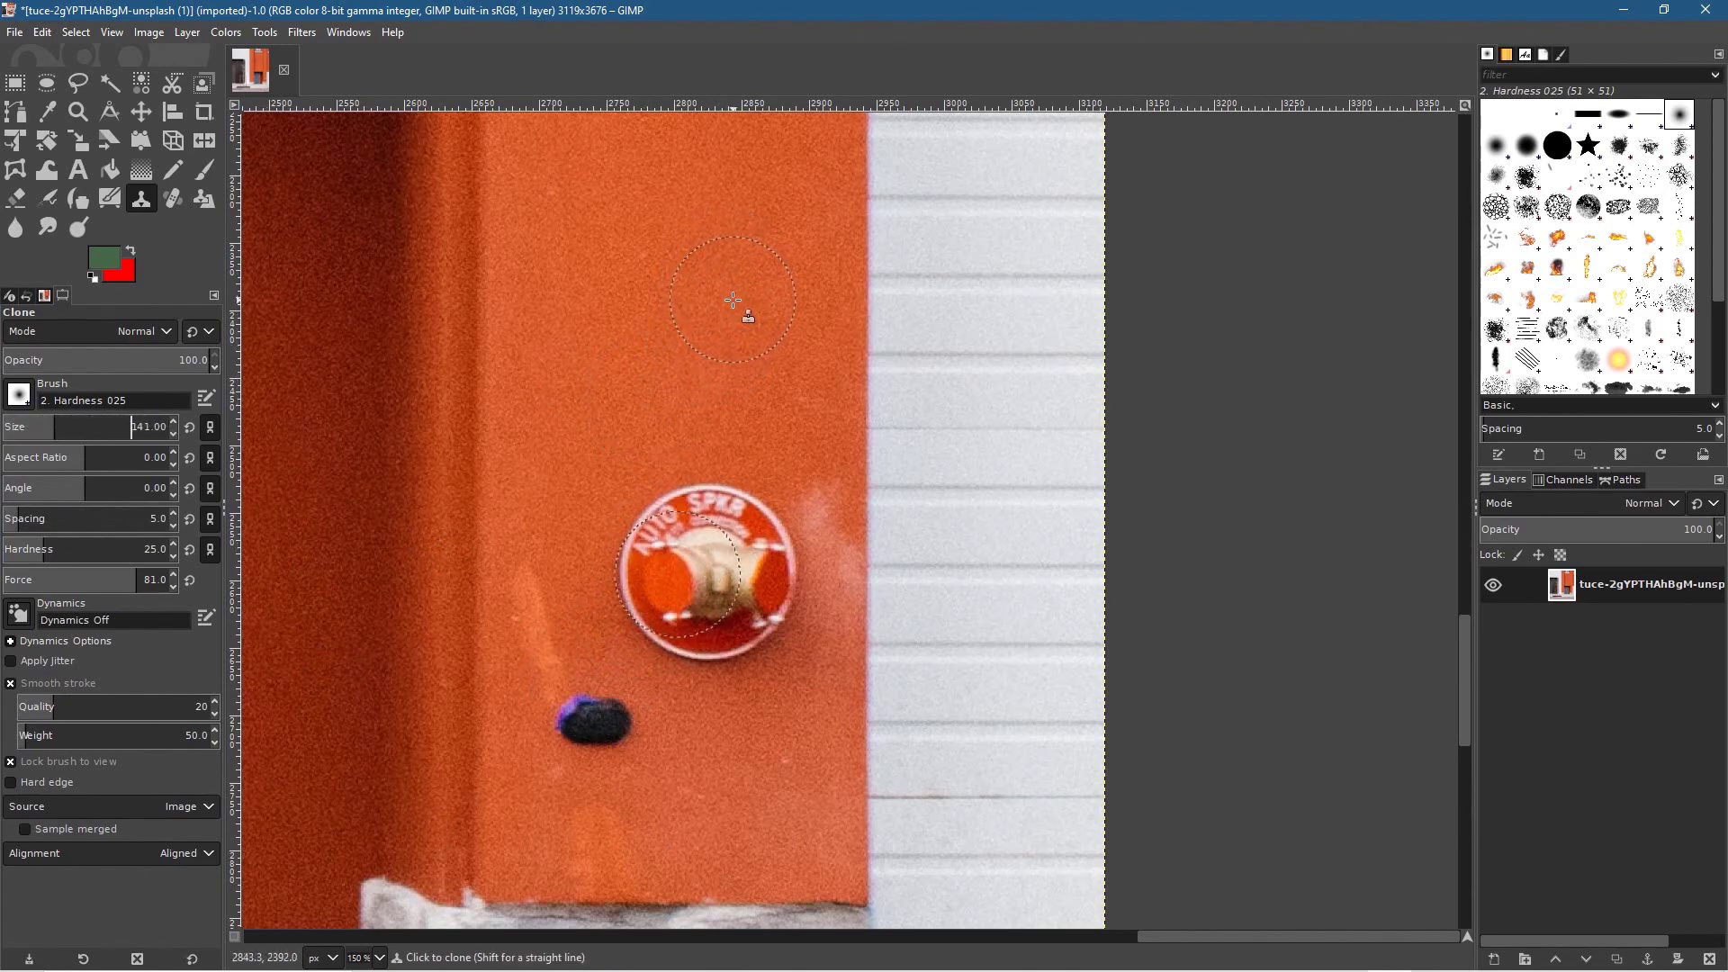
left_click(703, 284, "ctrl")
mouse_move(702, 470)
left_mouse_down()
mouse_move(748, 512)
mouse_move(648, 521)
mouse_move(700, 542)
mouse_move(744, 525)
mouse_move(758, 556)
mouse_move(721, 588)
mouse_move(638, 570)
mouse_move(696, 634)
mouse_move(733, 603)
mouse_move(688, 518)
mouse_move(727, 566)
mouse_move(753, 556)
mouse_move(748, 603)
mouse_move(714, 643)
mouse_move(689, 640)
mouse_move(705, 605)
mouse_move(743, 634)
mouse_move(758, 575)
mouse_move(758, 630)
mouse_move(717, 663)
mouse_move(610, 601)
mouse_move(791, 523)
mouse_move(730, 699)
mouse_move(741, 774)
mouse_move(729, 840)
left_mouse_up()
left_click(695, 437, "ctrl")
left_click(736, 821, "ctrl")
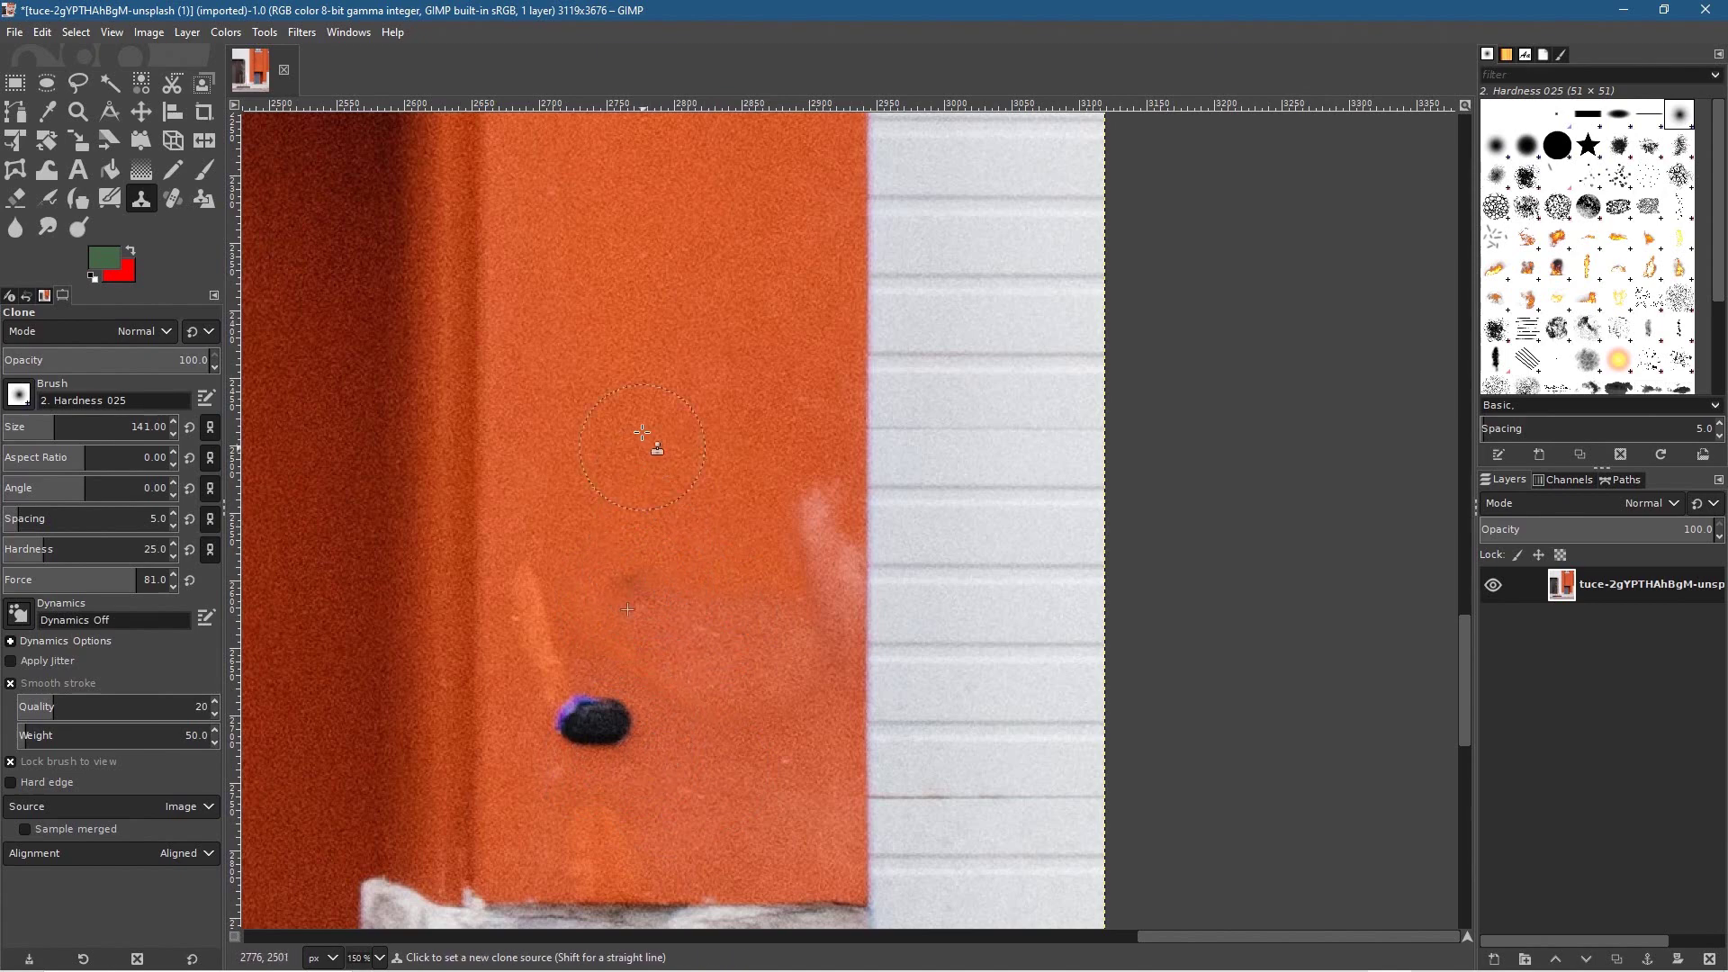
left_click_drag(634, 570, 774, 598)
scroll(742, 743, "down", 4)
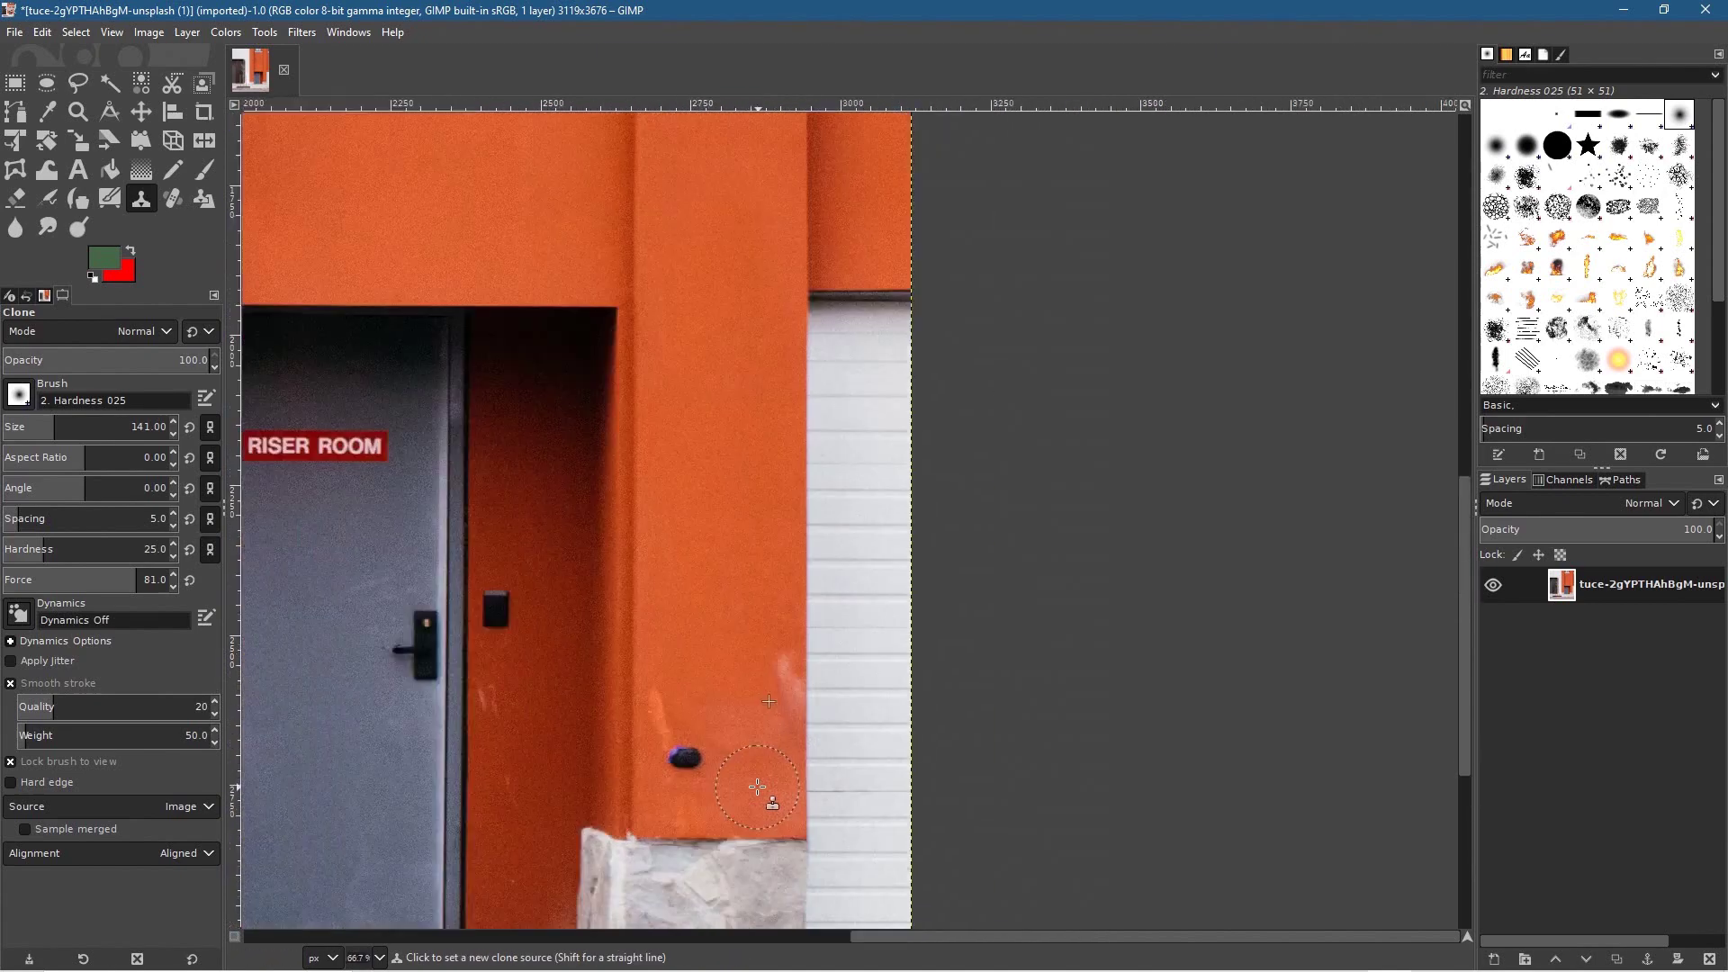
Set the Clone brush size to 52
scroll(828, 837, "up", 1)
scroll(828, 837, "up", 2)
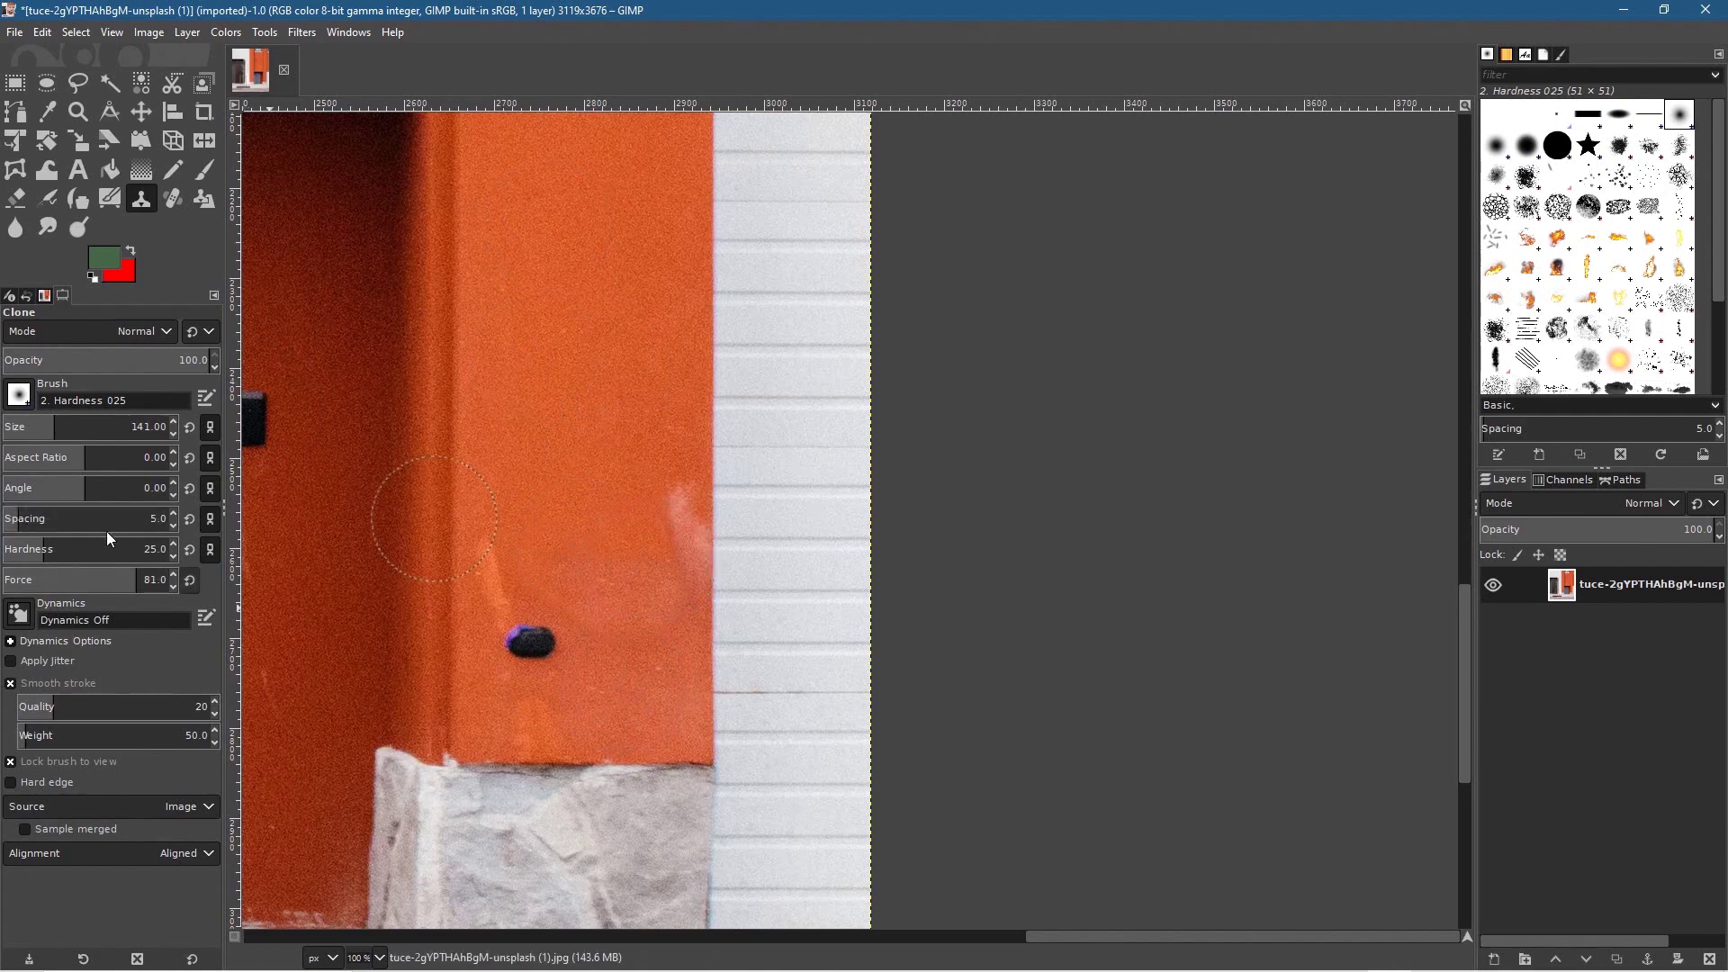
left_click_drag(63, 427, 31, 428)
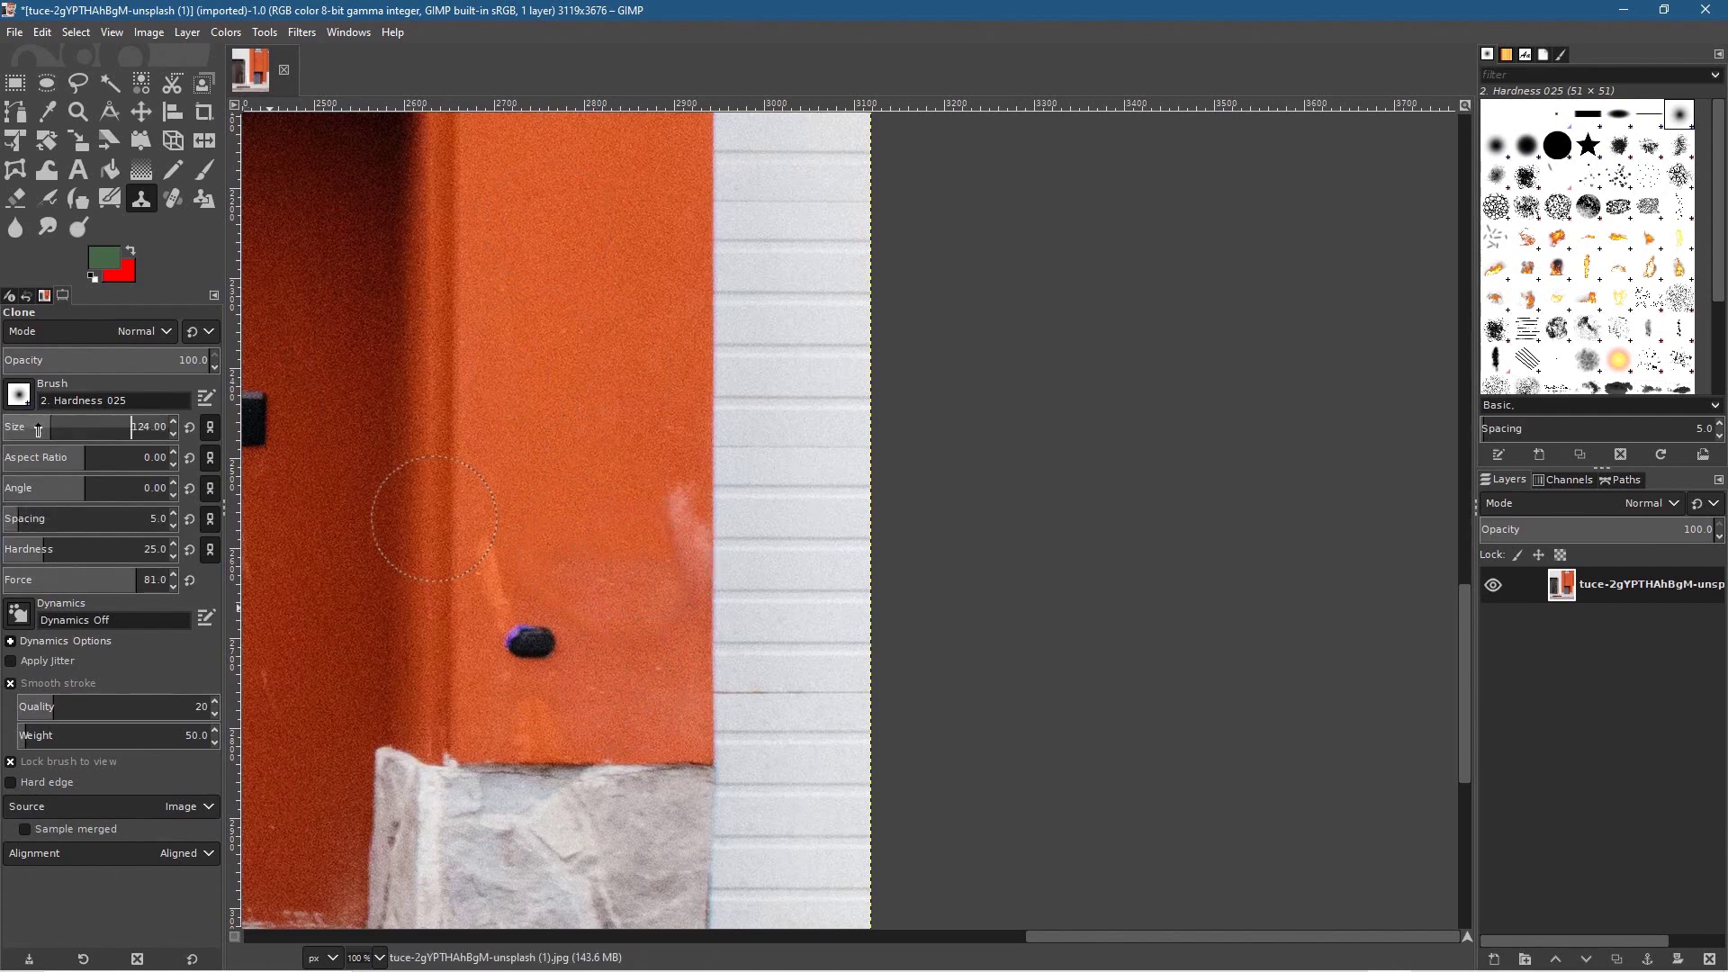
Sample the orange wall just above the stone base and clone it over the patchy area where the fixture was painted out
left_click(645, 727, "ctrl")
mouse_move(623, 526)
left_mouse_down()
mouse_move(608, 577)
mouse_move(597, 556)
mouse_move(553, 553)
mouse_move(616, 548)
left_mouse_up()
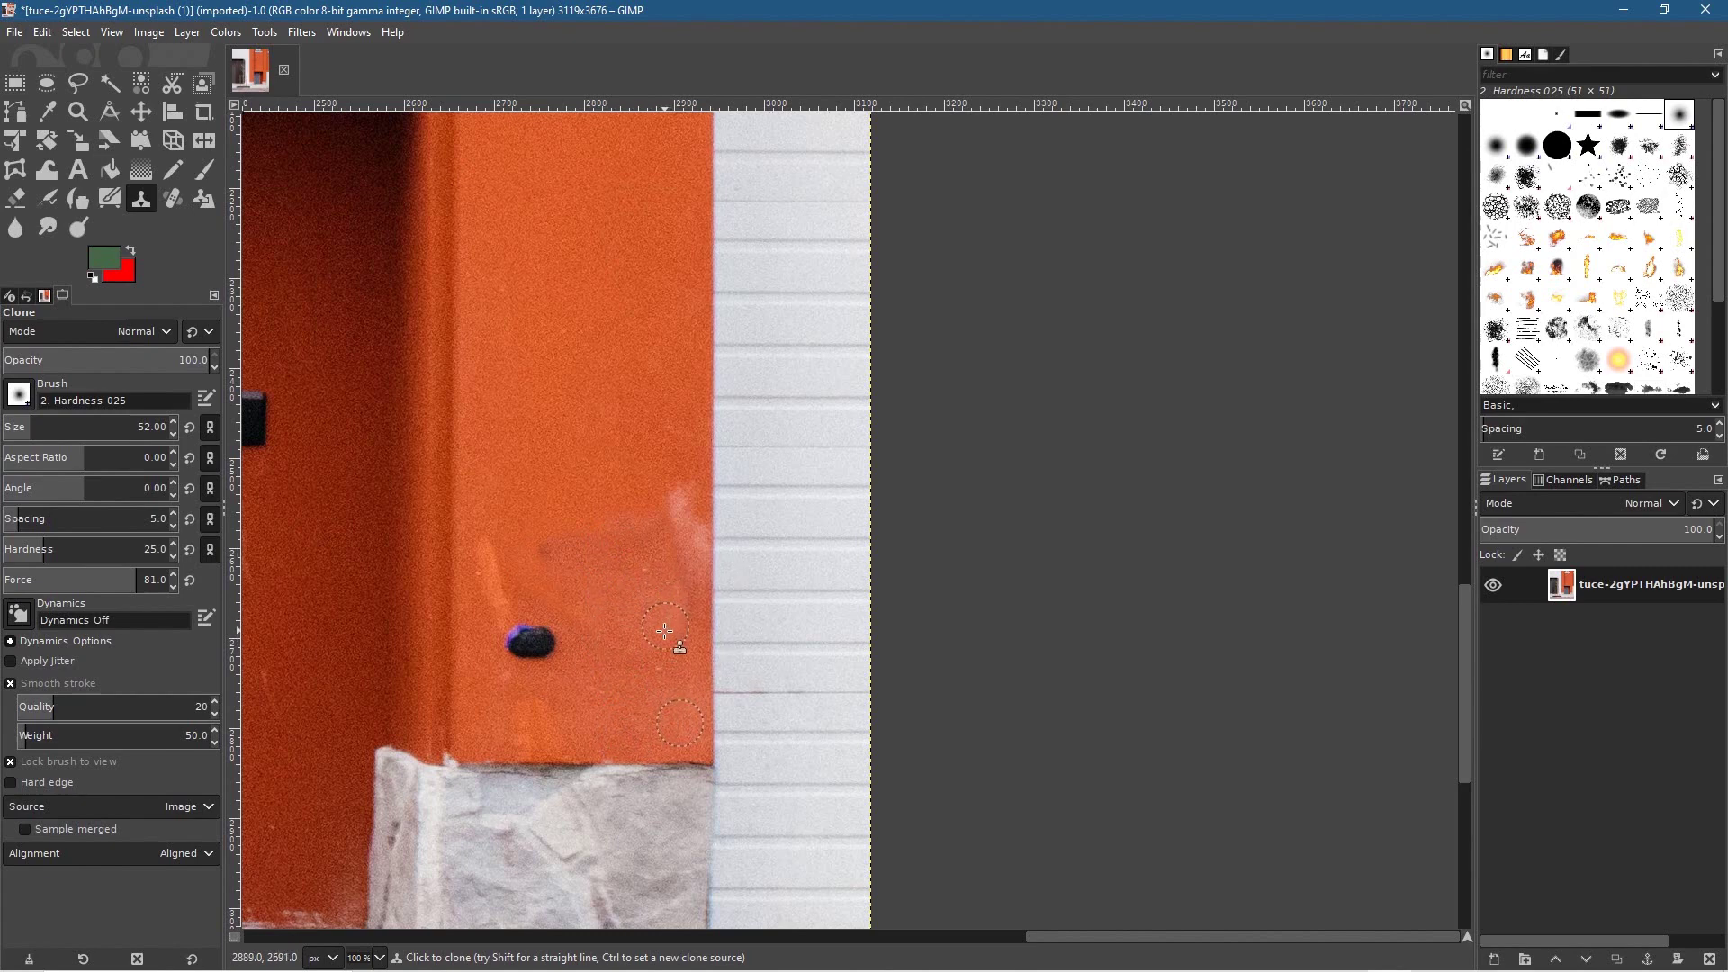
scroll(621, 607, "down", 5, "ctrl")
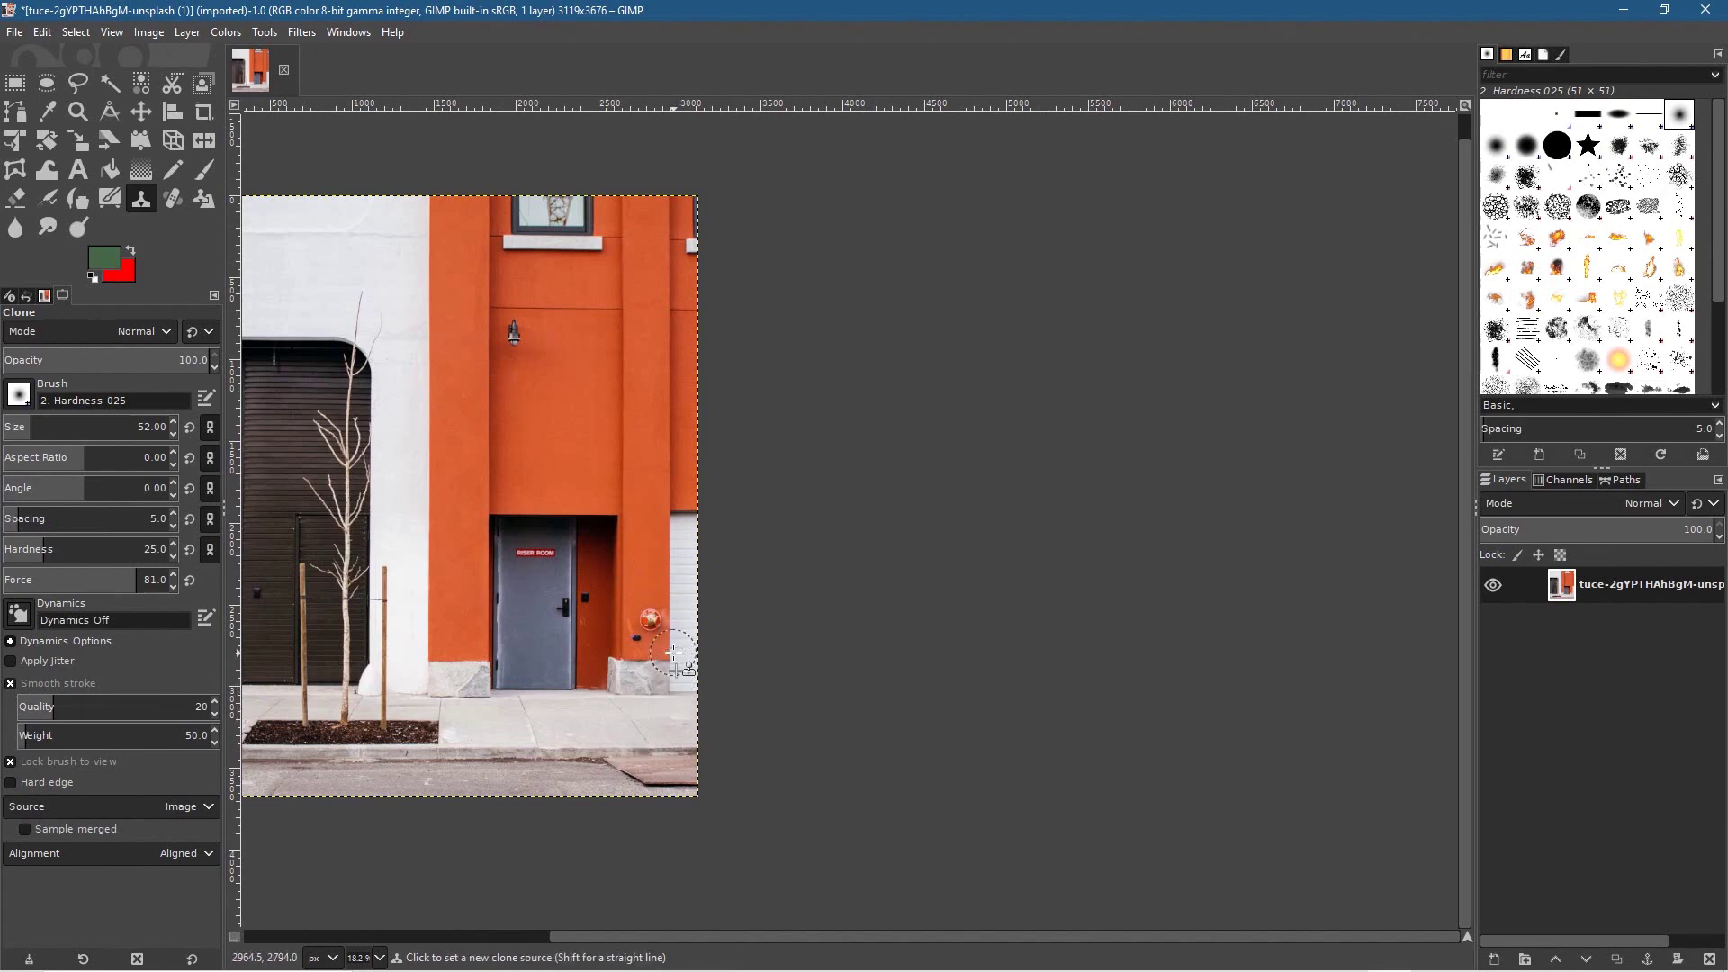
Sample the orange wall to the left of the AUTO SPKR fixture and clone it over the fixture's left and upper parts
scroll(675, 666, "up", 5, "ctrl")
scroll(673, 651, "up", 4, "ctrl")
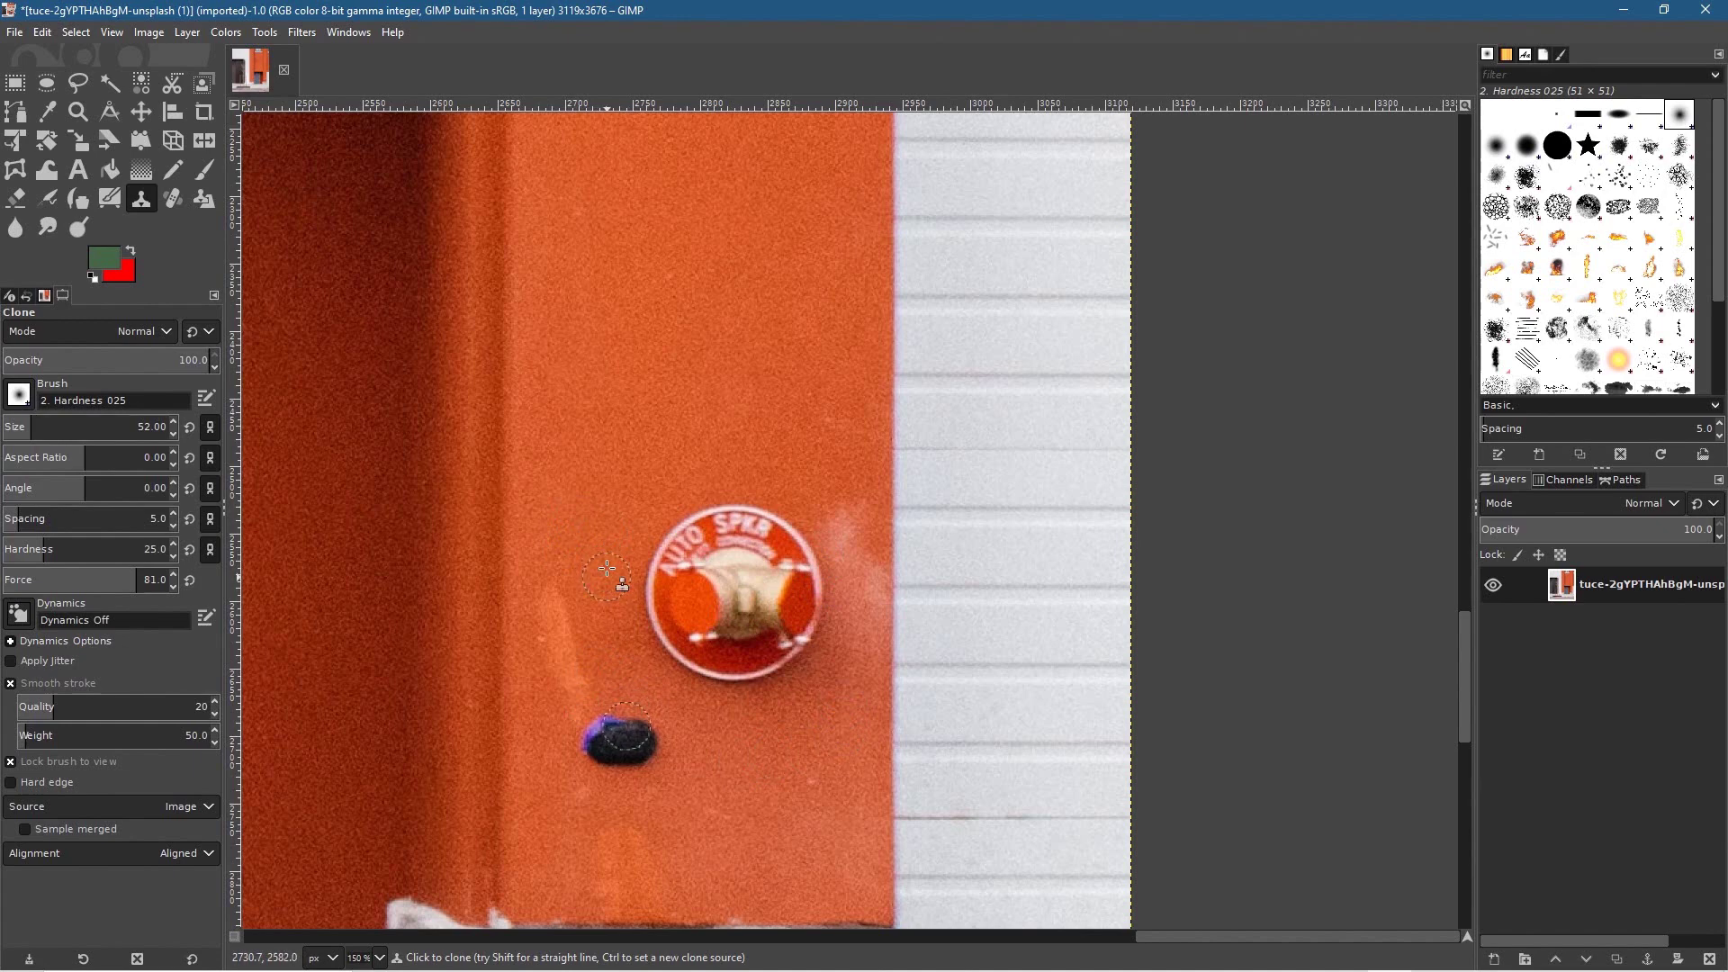
key("ctrl")
left_click(594, 531, "ctrl")
key("ctrl")
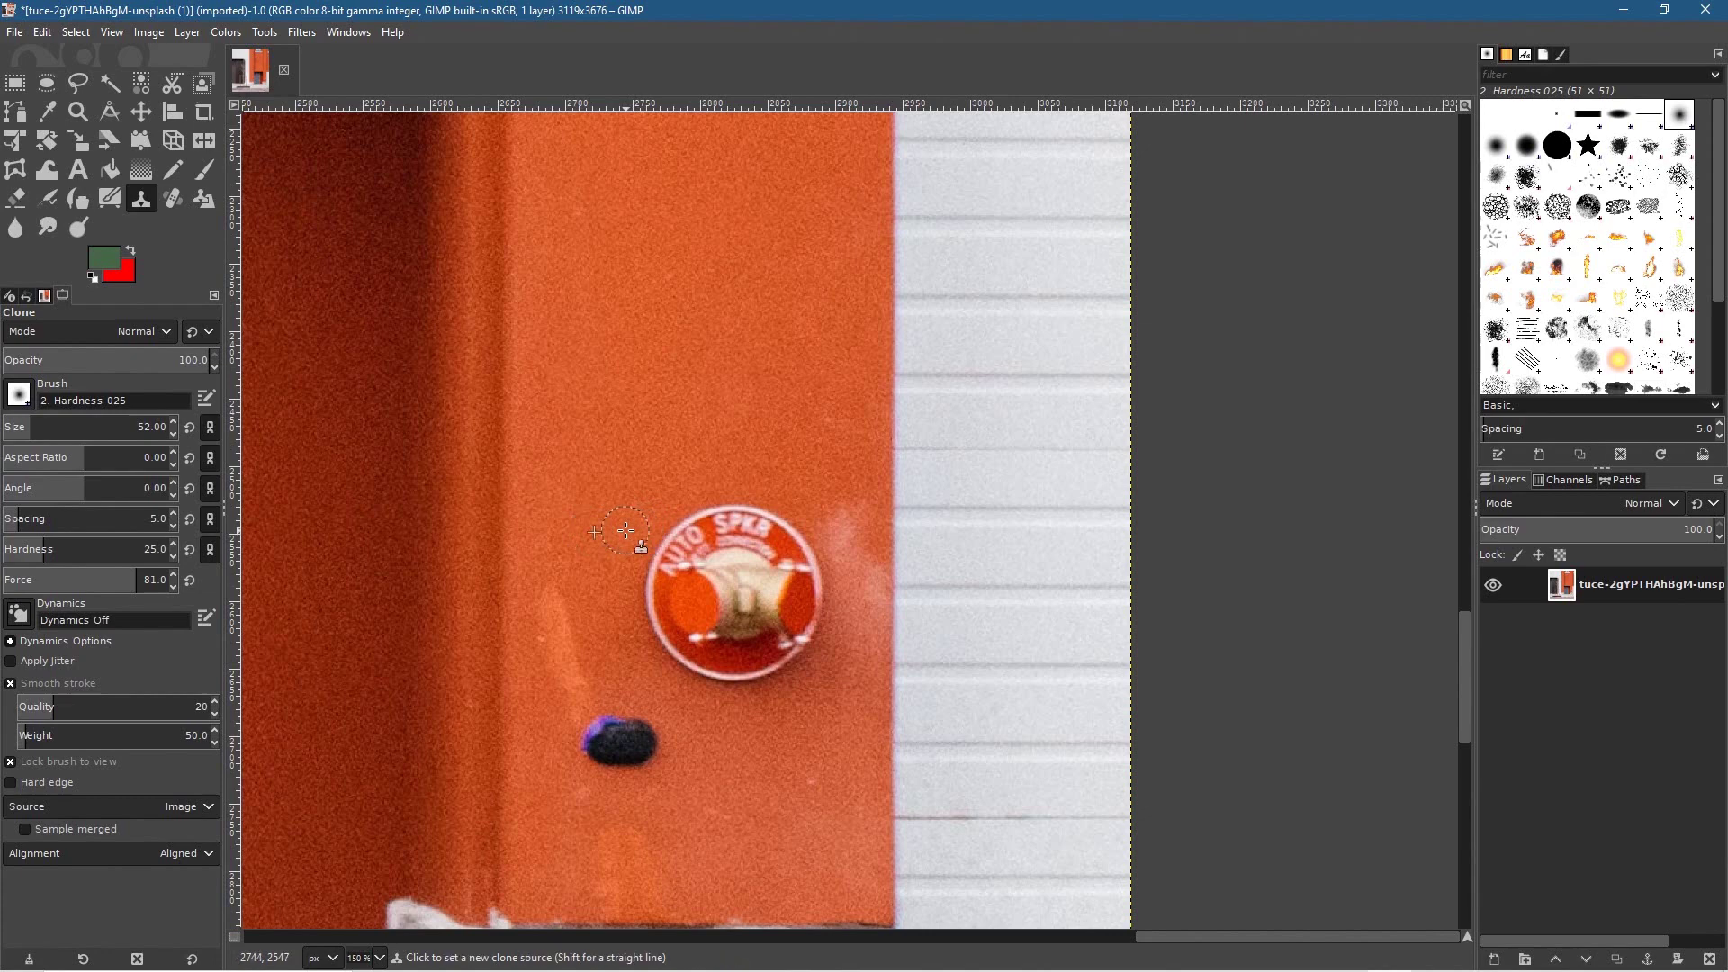
left_click(626, 531, "ctrl")
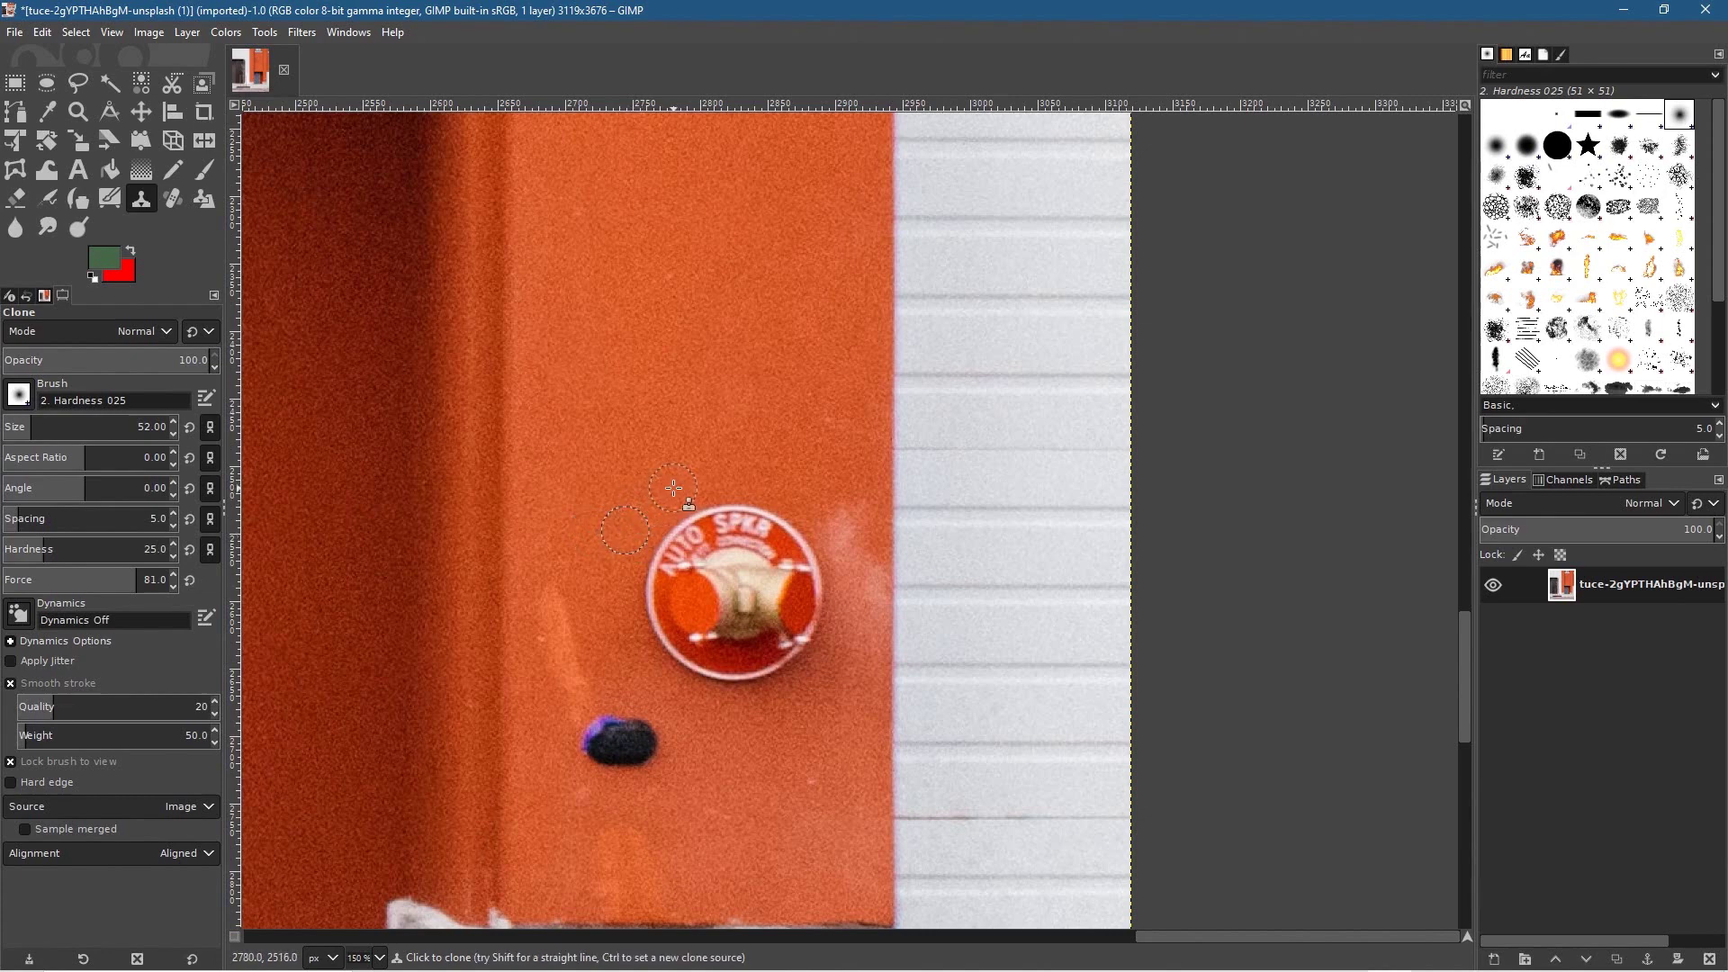
mouse_move(699, 520)
left_mouse_down()
mouse_move(639, 524)
mouse_move(696, 568)
mouse_move(662, 556)
mouse_move(697, 611)
mouse_move(648, 571)
mouse_move(689, 641)
mouse_move(645, 597)
mouse_move(690, 649)
mouse_move(675, 504)
mouse_move(705, 504)
mouse_move(726, 546)
mouse_move(681, 531)
mouse_move(727, 538)
mouse_move(730, 520)
mouse_move(766, 516)
mouse_move(720, 523)
mouse_move(696, 475)
mouse_move(756, 480)
mouse_move(771, 508)
mouse_move(716, 511)
left_mouse_up()
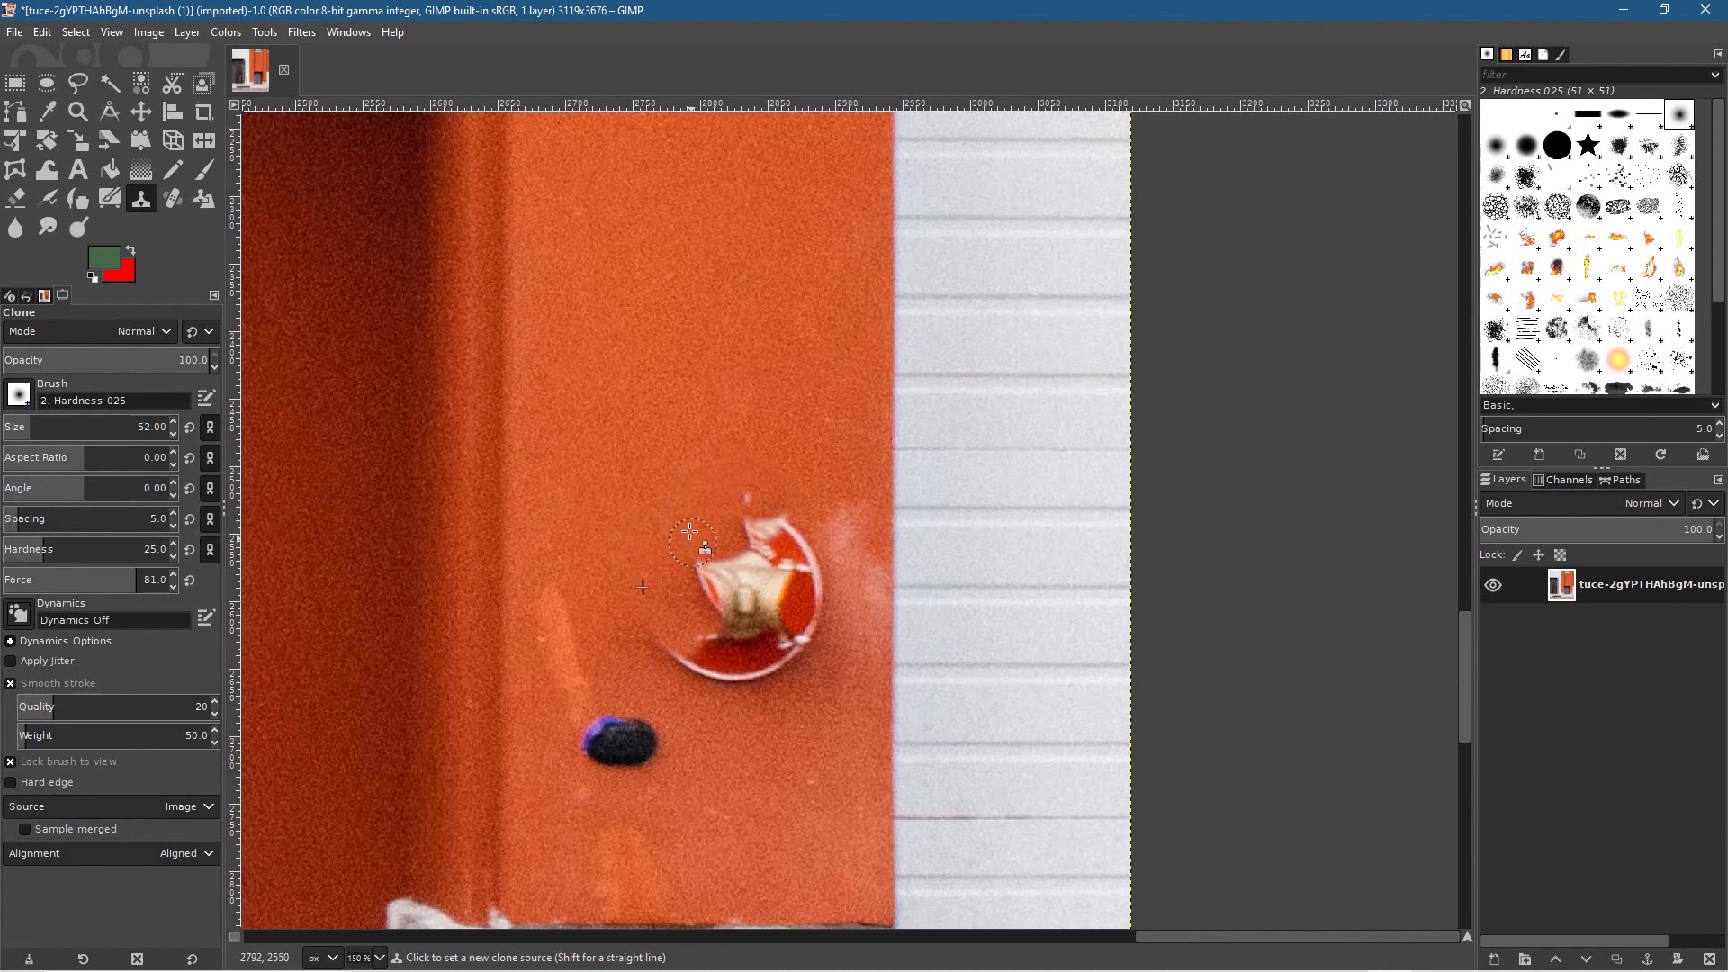
Resample the orange wall beside the fixture and clone it over the fixture's top, centre and lower rim
left_click(658, 532, "ctrl")
mouse_move(762, 513)
left_mouse_down()
mouse_move(791, 532)
mouse_move(734, 538)
mouse_move(794, 553)
mouse_move(696, 559)
mouse_move(756, 575)
mouse_move(762, 591)
mouse_move(702, 590)
mouse_move(754, 608)
mouse_move(734, 632)
mouse_move(659, 620)
mouse_move(702, 628)
mouse_move(674, 652)
mouse_move(694, 694)
mouse_move(647, 615)
mouse_move(720, 695)
mouse_move(764, 664)
mouse_move(759, 727)
mouse_move(786, 690)
mouse_move(698, 683)
mouse_move(779, 671)
mouse_move(679, 656)
mouse_move(809, 655)
mouse_move(775, 625)
mouse_move(754, 631)
mouse_move(783, 675)
mouse_move(729, 647)
mouse_move(694, 652)
mouse_move(775, 647)
mouse_move(737, 648)
left_mouse_up()
left_click(695, 695, "ctrl")
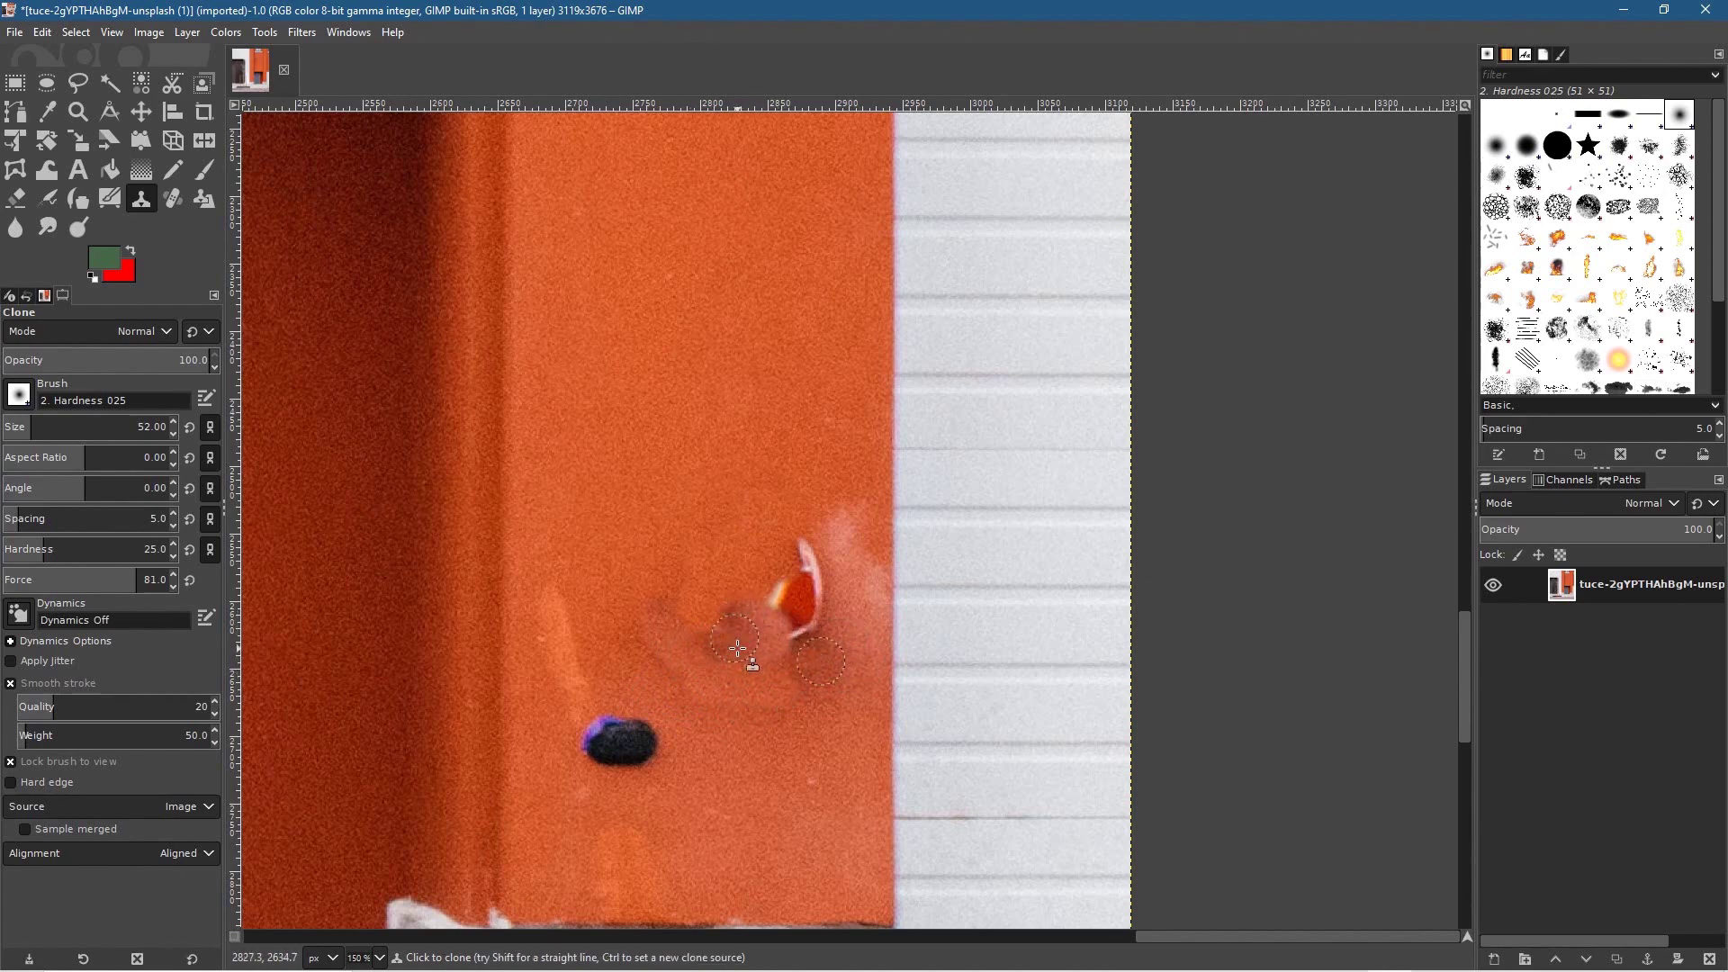
Clone freshly sampled orange wall over the fixture's remaining right-hand piece and the smudges below it, and check the retouched pillar
left_click(716, 538, "ctrl")
mouse_move(768, 576)
left_mouse_down()
mouse_move(747, 629)
mouse_move(768, 637)
mouse_move(749, 659)
left_mouse_up()
mouse_move(771, 633)
left_mouse_down()
mouse_move(775, 587)
mouse_move(802, 553)
mouse_move(799, 630)
mouse_move(771, 636)
mouse_move(767, 603)
mouse_move(800, 639)
mouse_move(773, 663)
mouse_move(717, 665)
mouse_move(786, 636)
mouse_move(766, 668)
mouse_move(785, 656)
mouse_move(778, 684)
mouse_move(714, 674)
mouse_move(681, 646)
mouse_move(750, 692)
left_mouse_up()
left_click(749, 633, "ctrl")
scroll(749, 693, "down", 10)
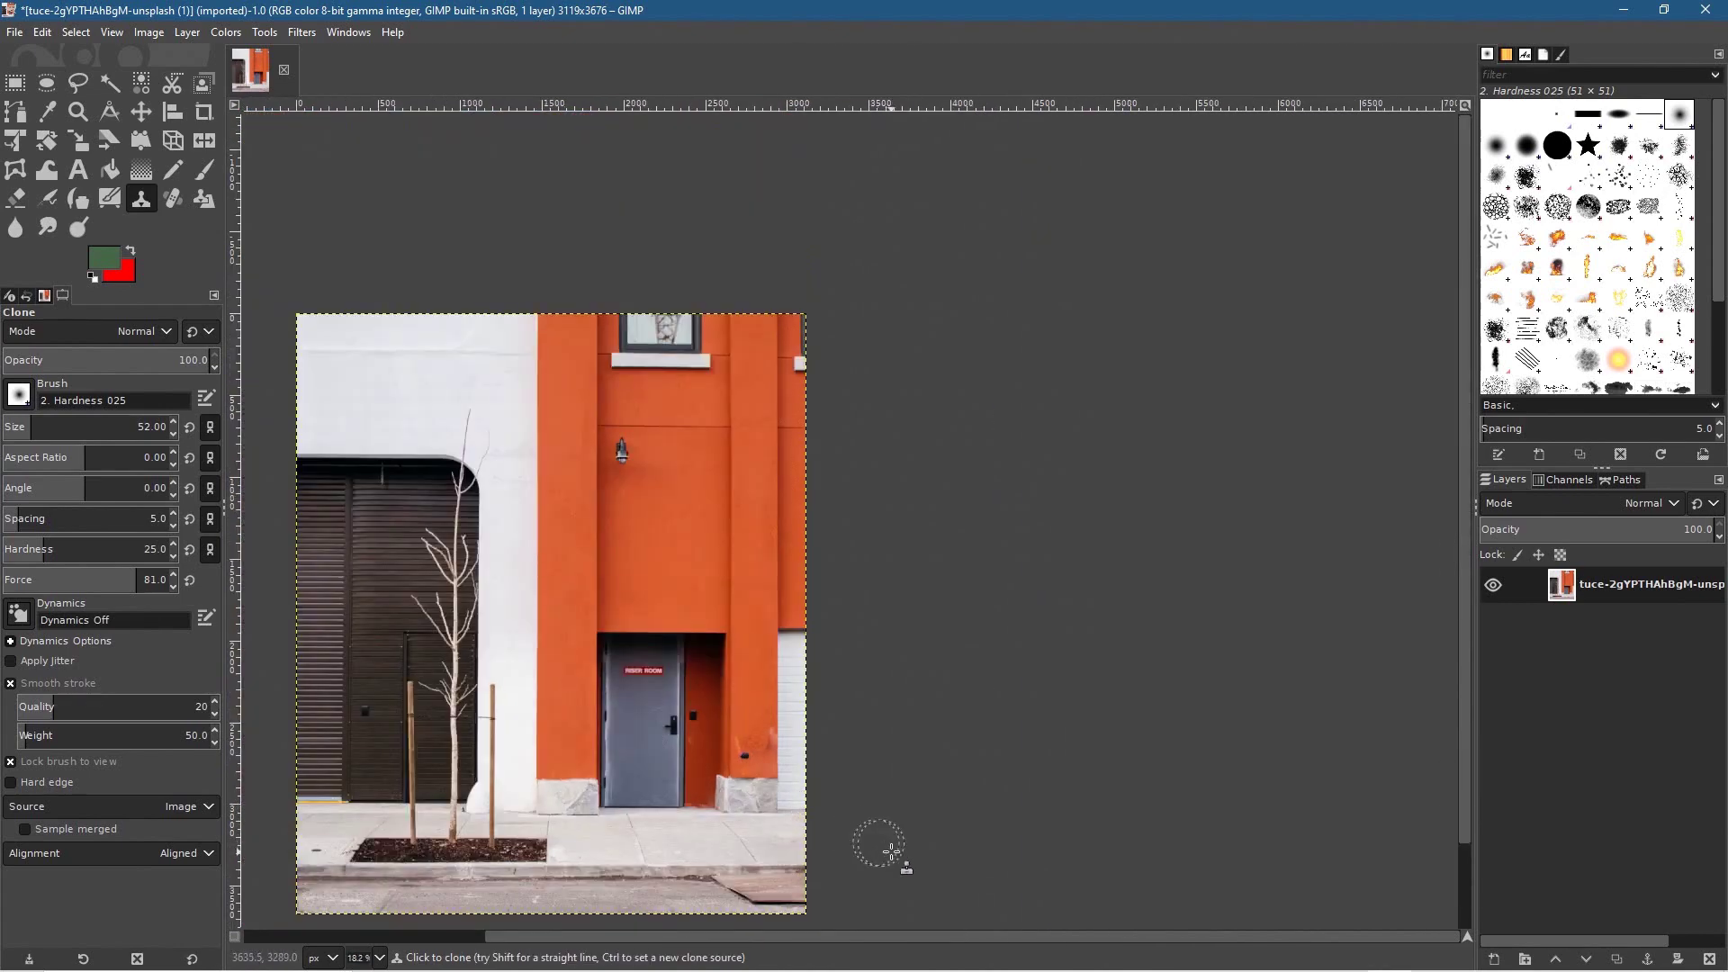
scroll(856, 815, "up", 5)
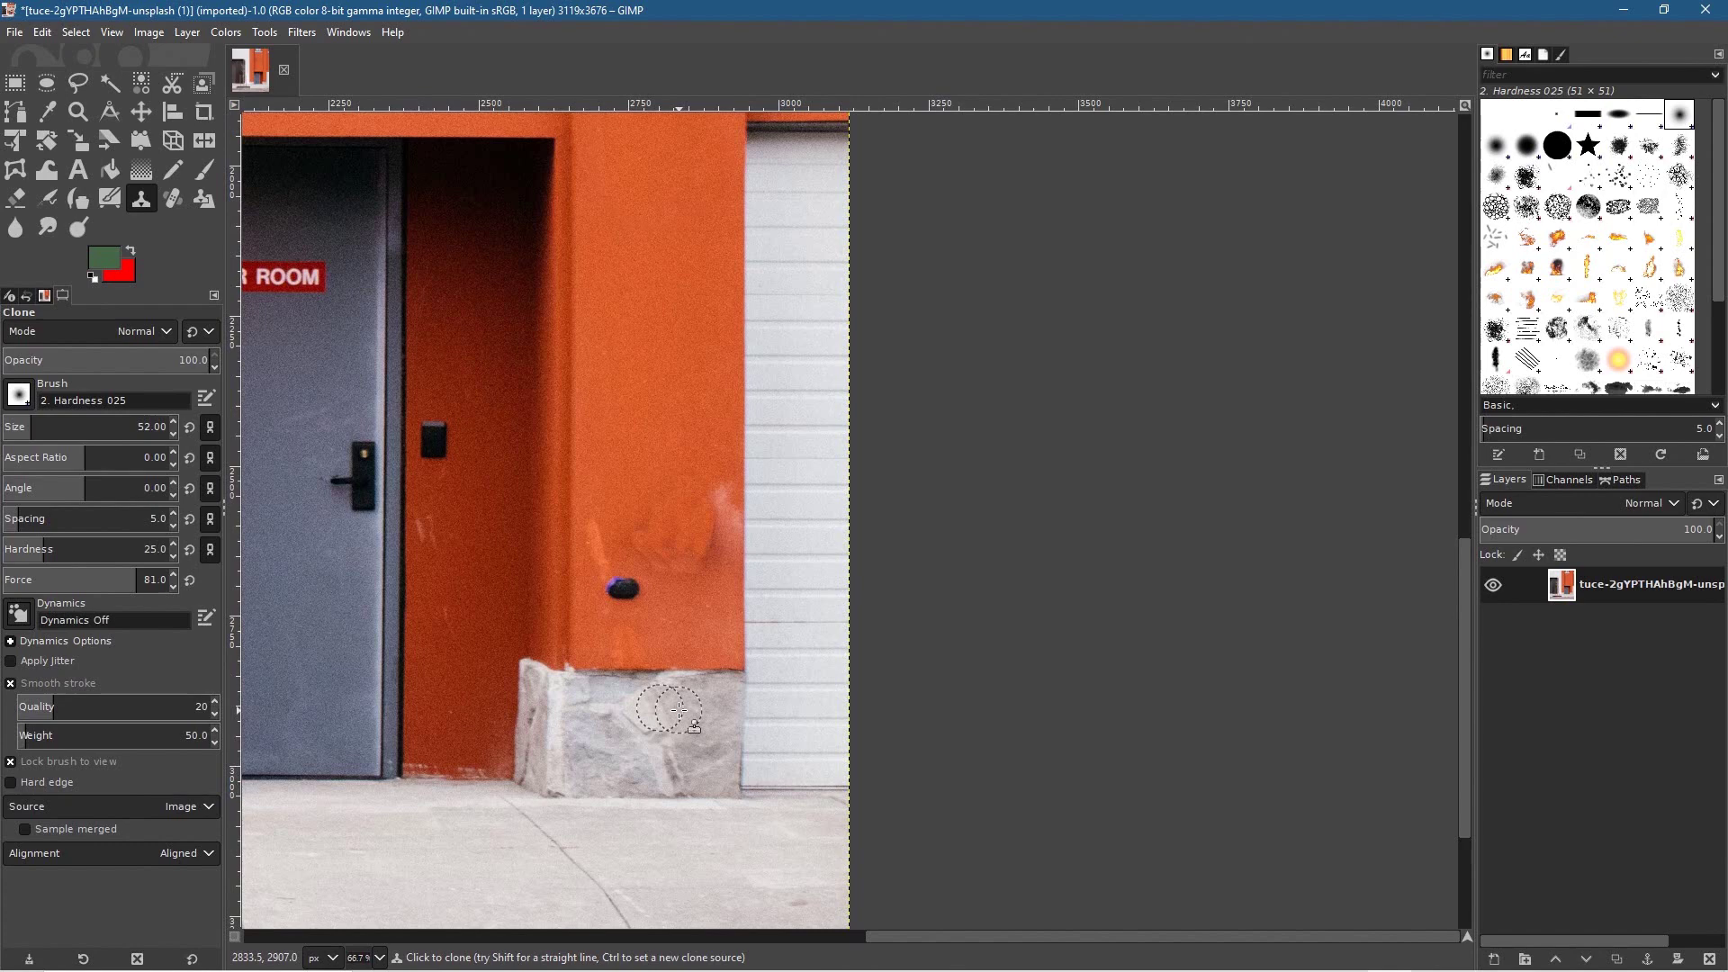
Try an aspect ratio of -3 for the Clone brush, restore it to 0, and set the brush size to 69
scroll(840, 810, "down", 3)
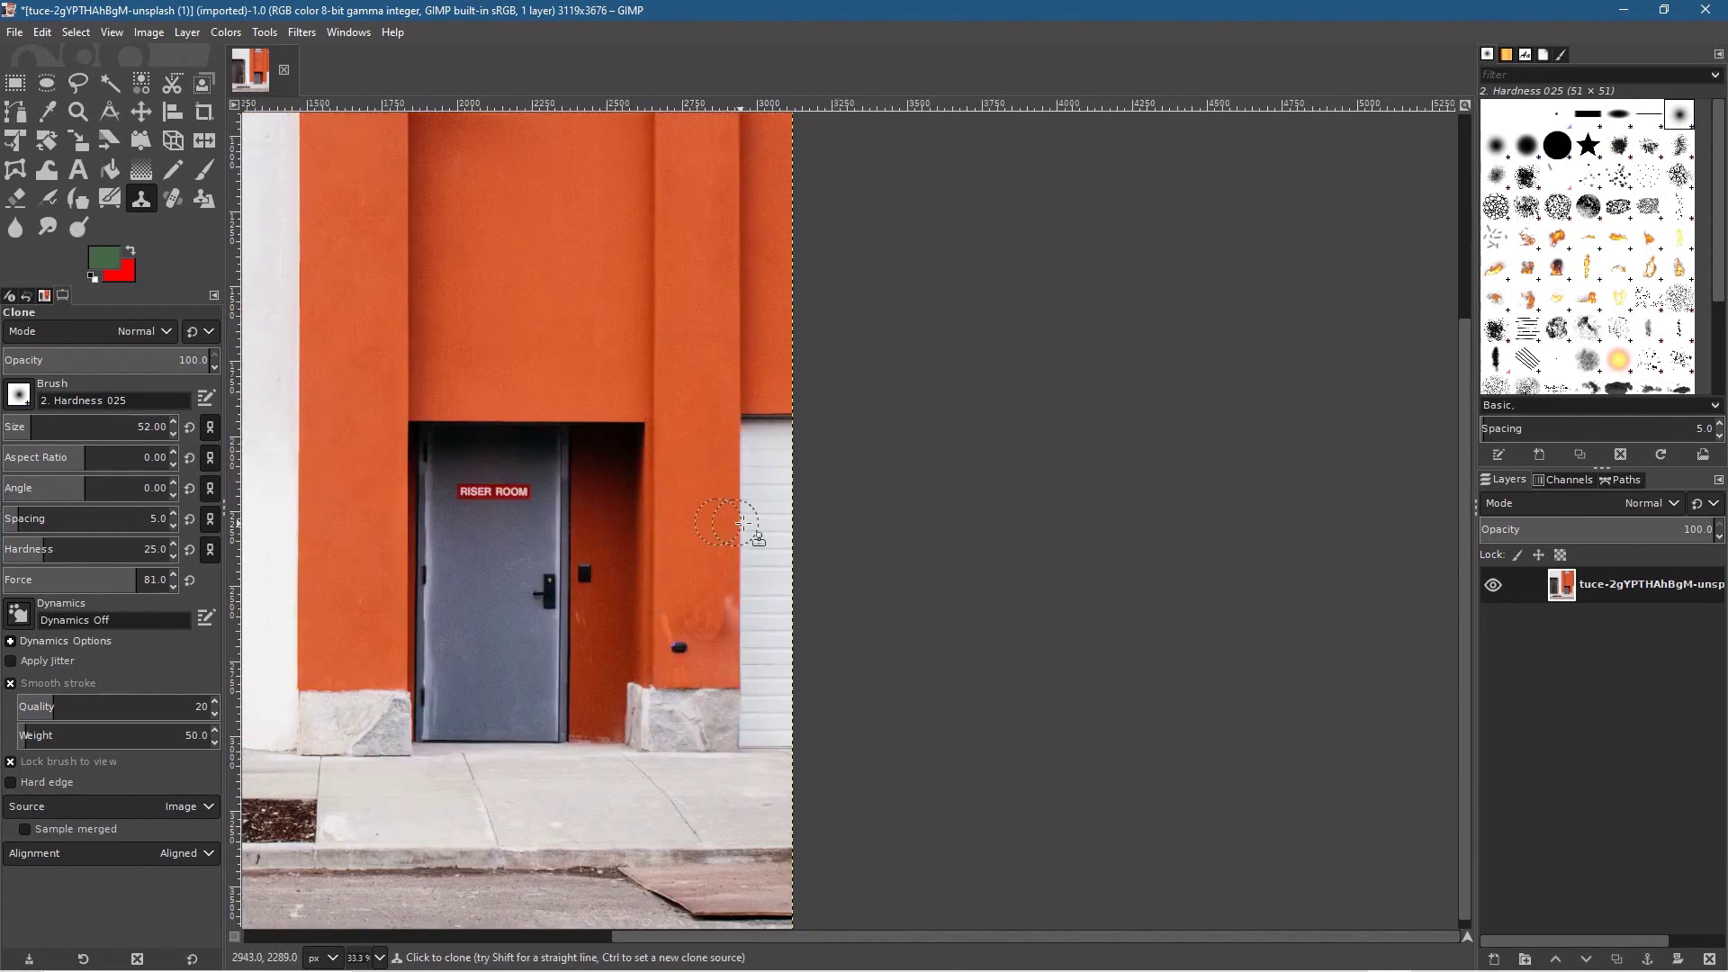
left_click(40, 425)
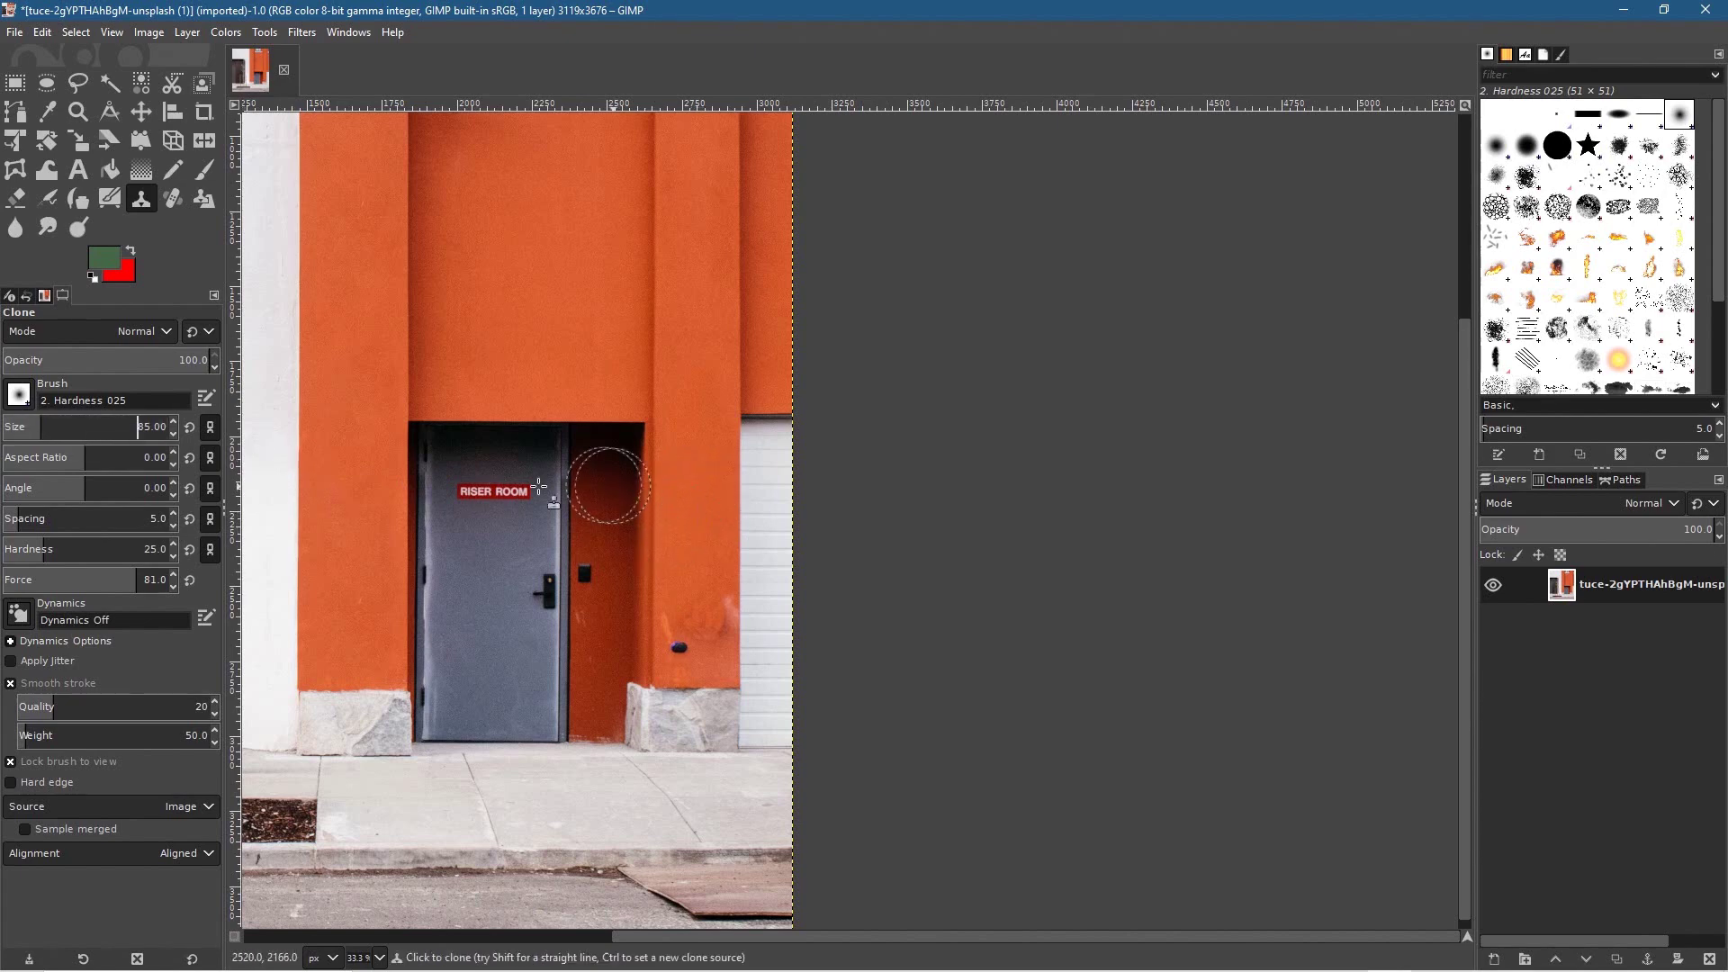
left_click(81, 456)
left_click(76, 456)
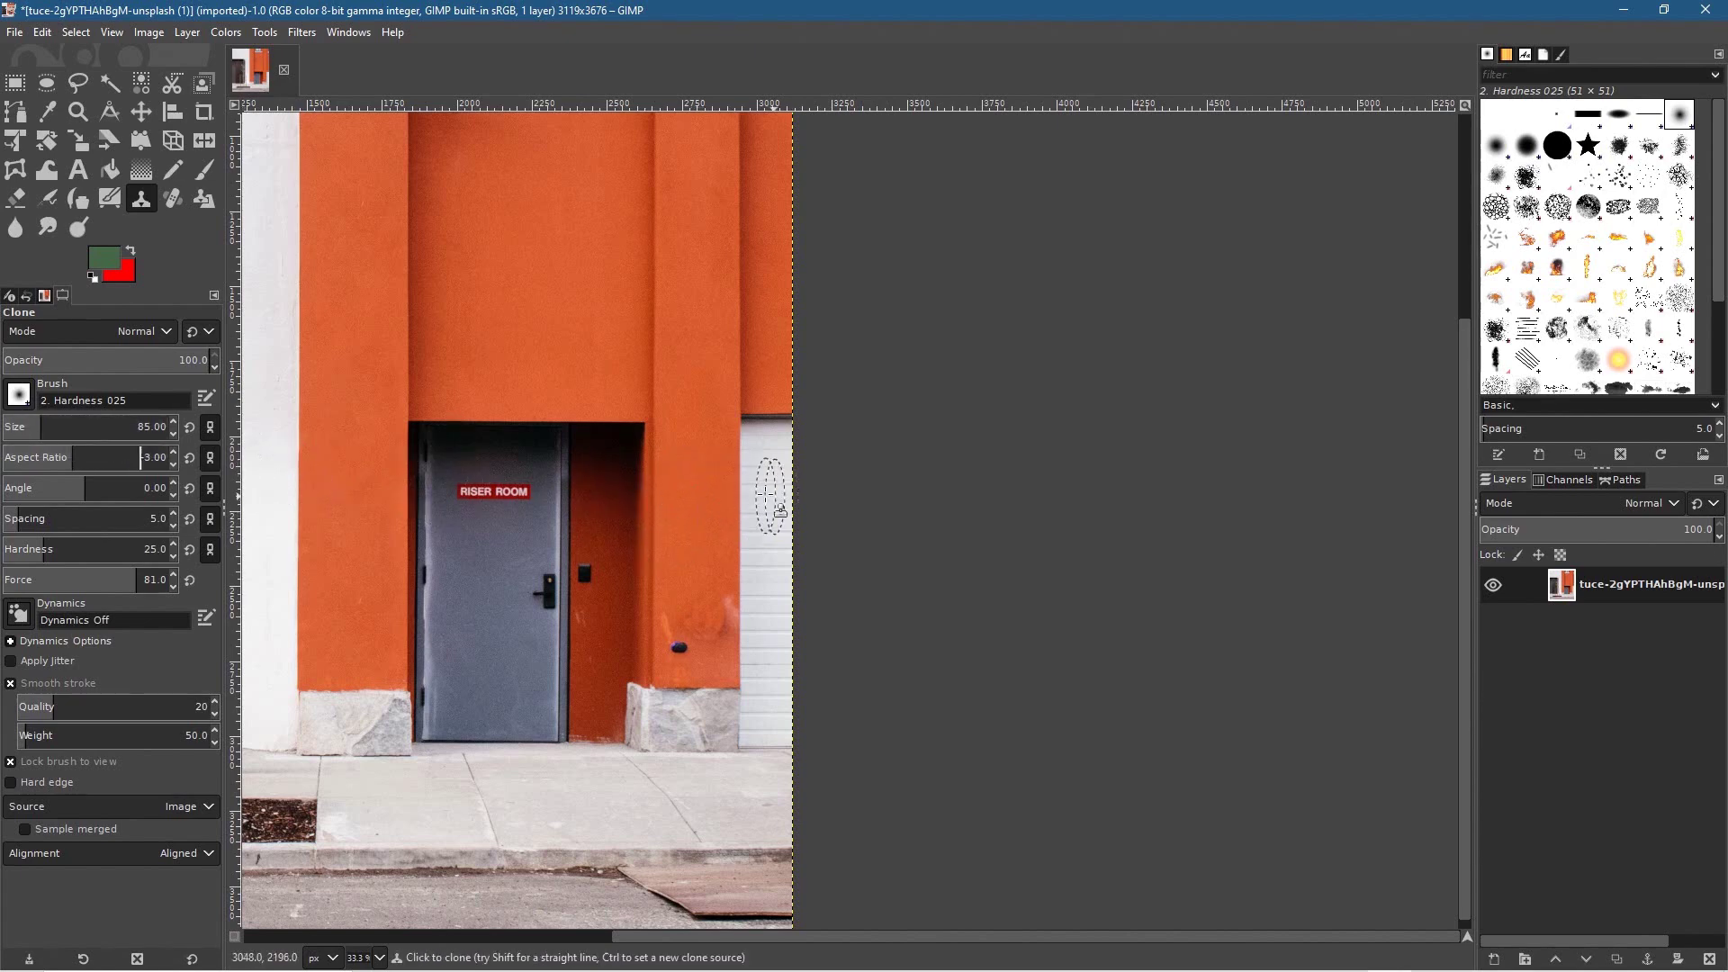
left_click(85, 457)
left_click(41, 429)
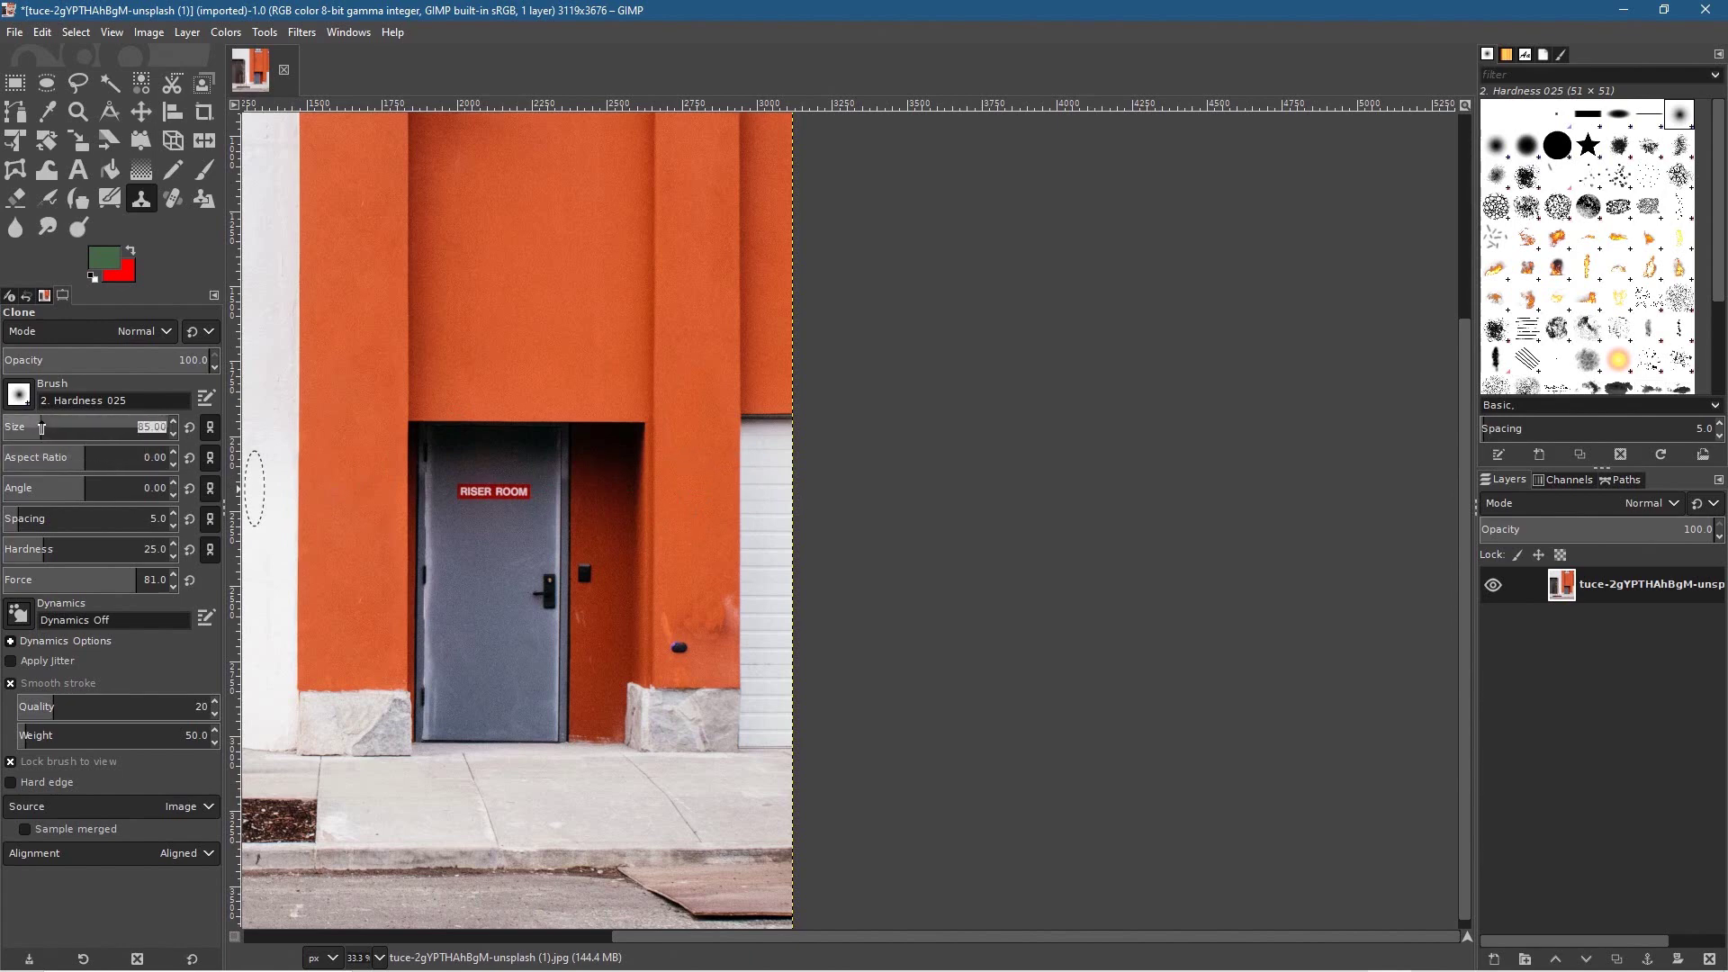
scroll(37, 426, "down", 3)
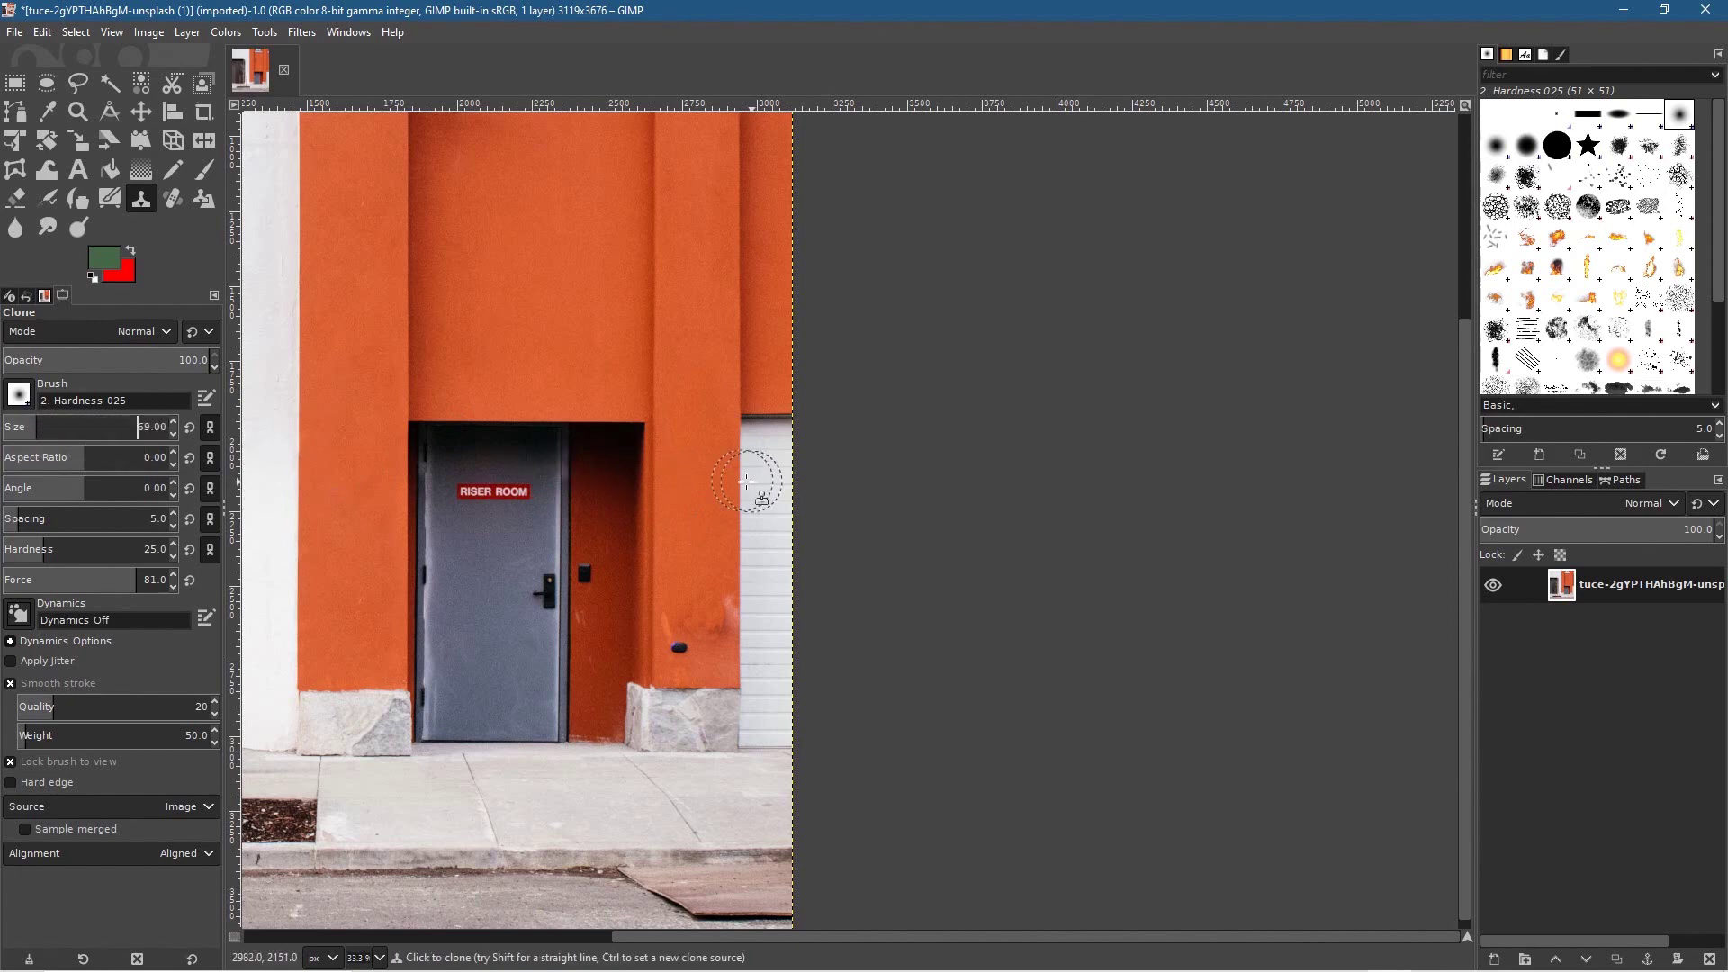
Sample clean orange wall on the upper pillar and clone it over the smudges and small black fixture above the stone base
left_click(704, 447, "ctrl")
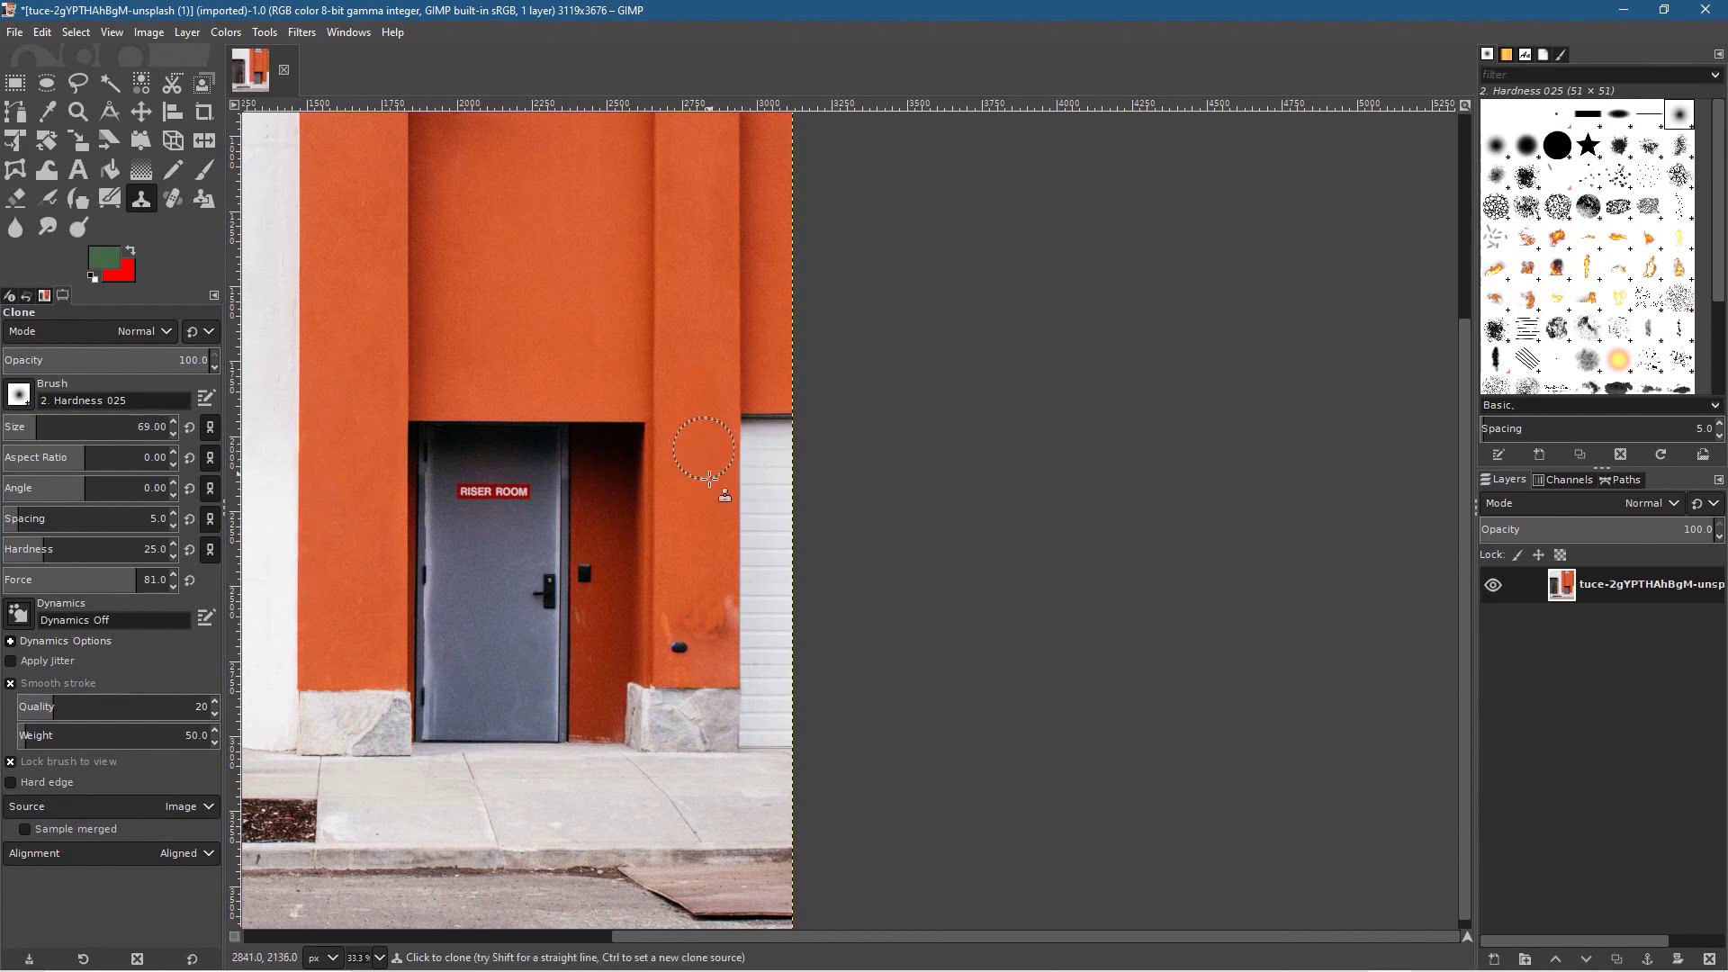
left_click(702, 541)
key("ctrl")
left_click(705, 471, "ctrl")
mouse_move(706, 597)
left_mouse_down()
mouse_move(705, 651)
mouse_move(691, 594)
mouse_move(691, 643)
mouse_move(692, 606)
left_mouse_up()
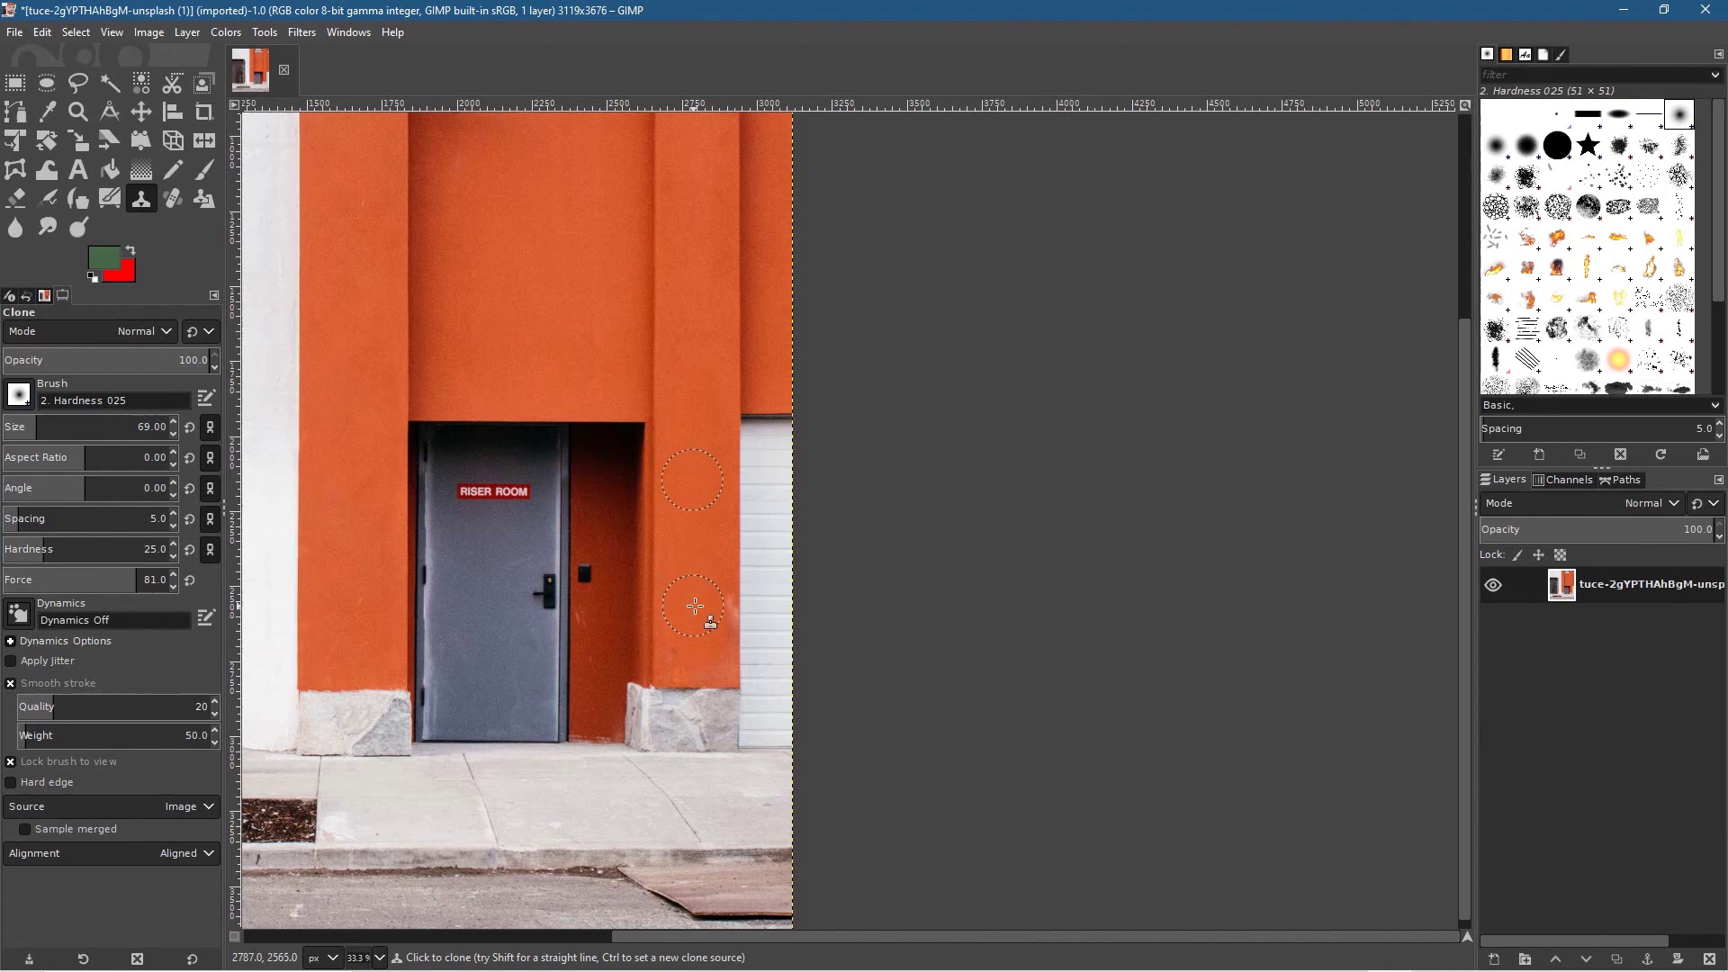
left_click_drag(705, 657, 685, 657)
Inspect the whole photo, the doorway area and the edge where the retouched orange pillar meets its stone base
scroll(496, 694, "down", 5)
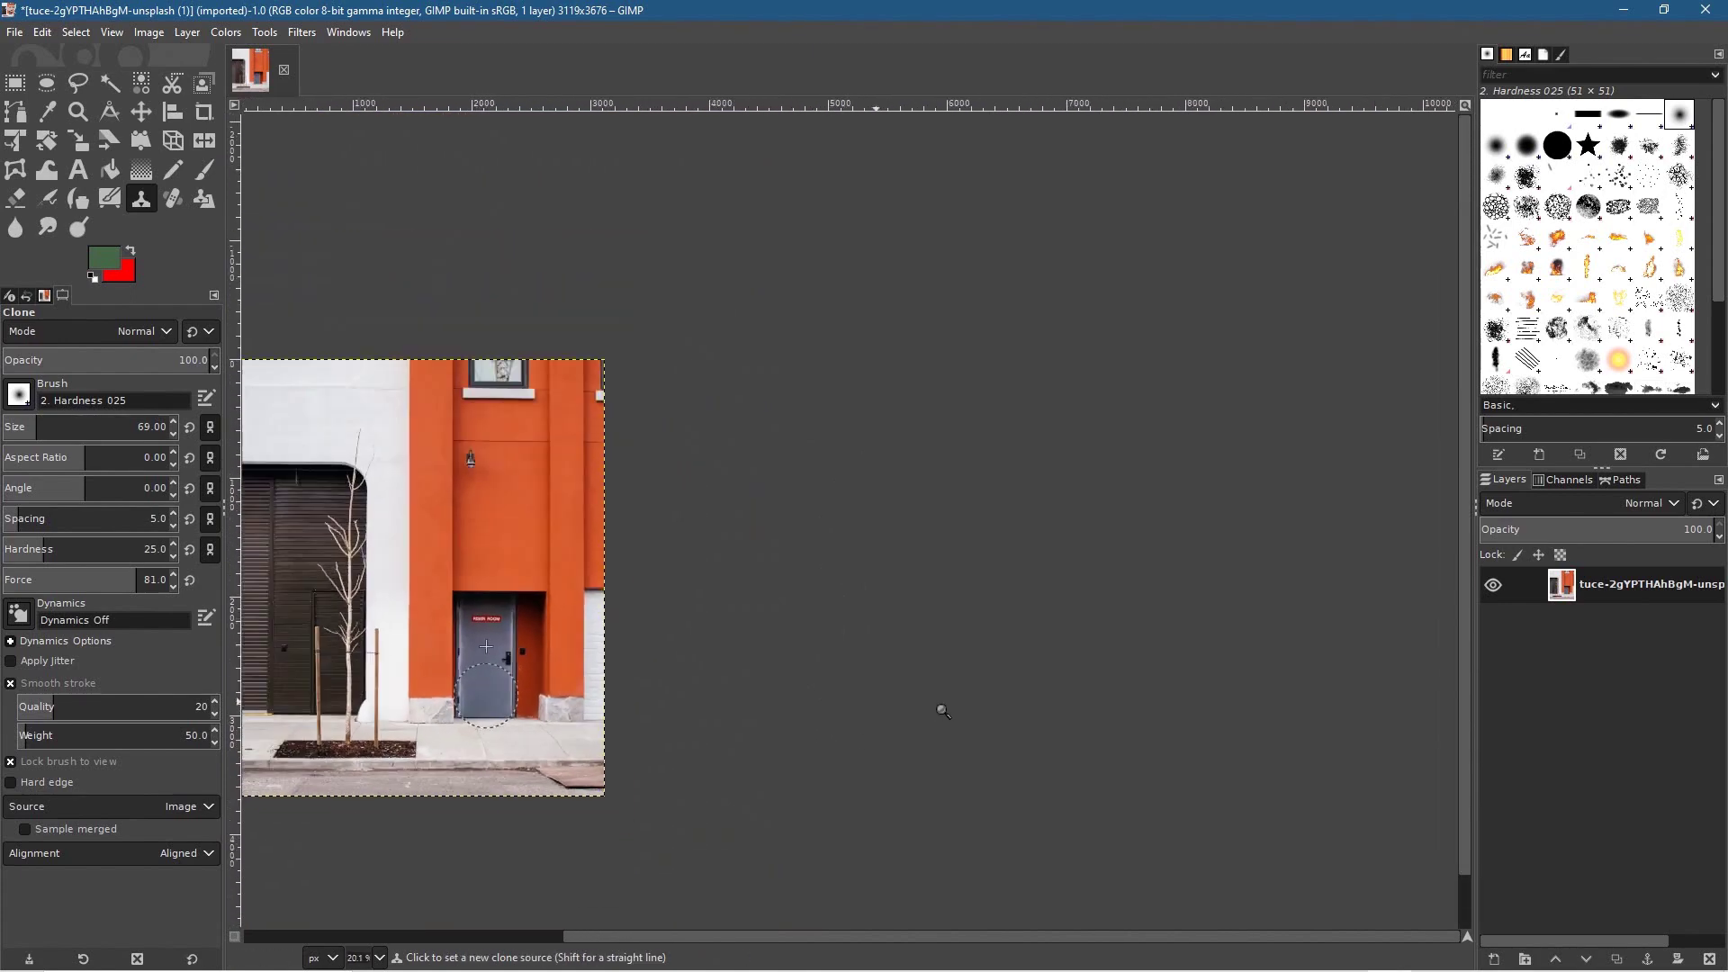
left_click_drag(451, 669, 937, 681)
scroll(900, 686, "up", 2)
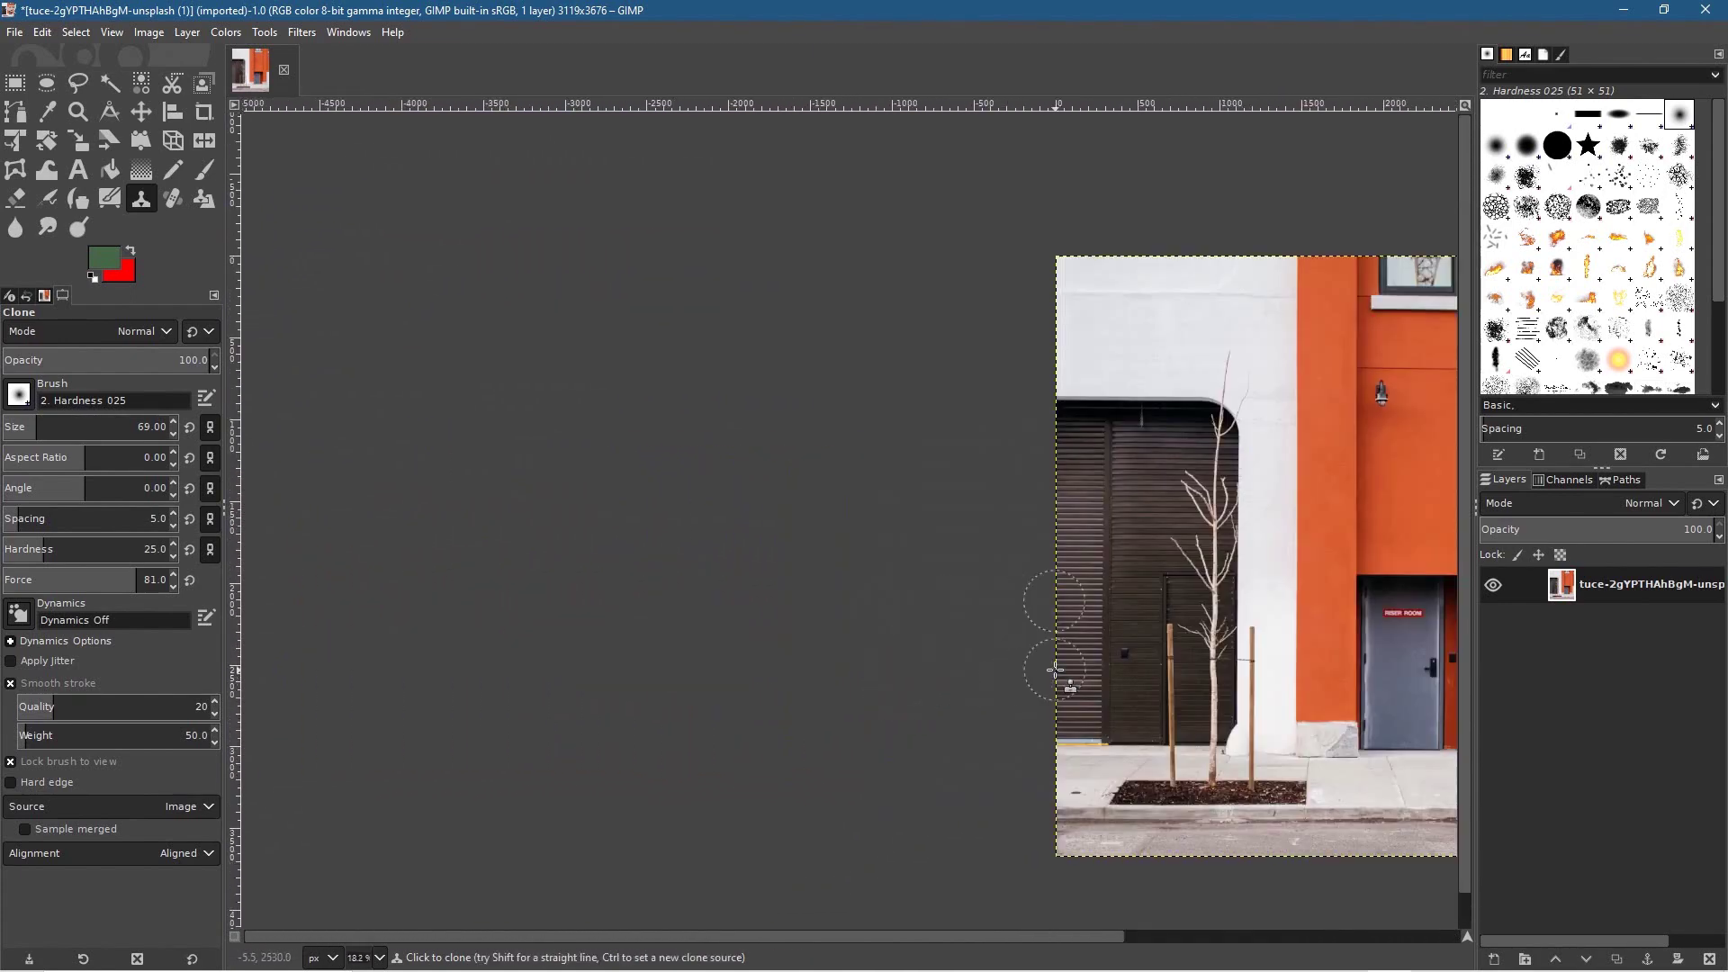
left_click_drag(1043, 669, 644, 676)
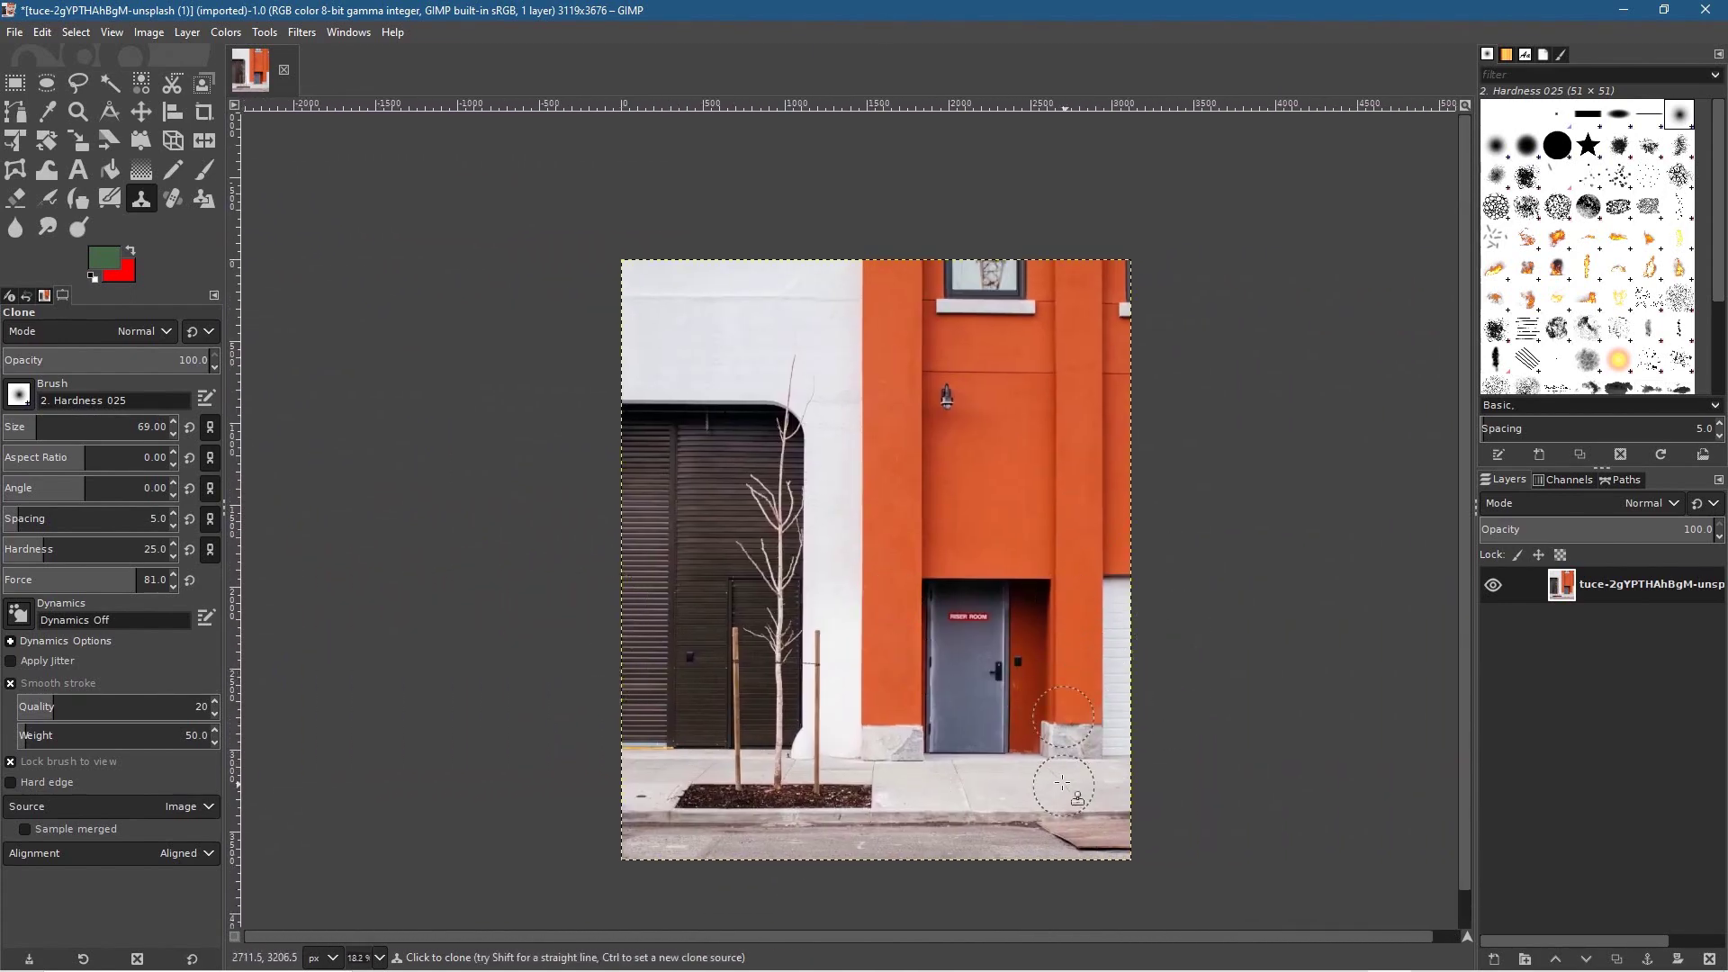
scroll(1061, 786, "up", 2)
left_click_drag(1095, 717, 367, 649)
scroll(803, 702, "up", 1)
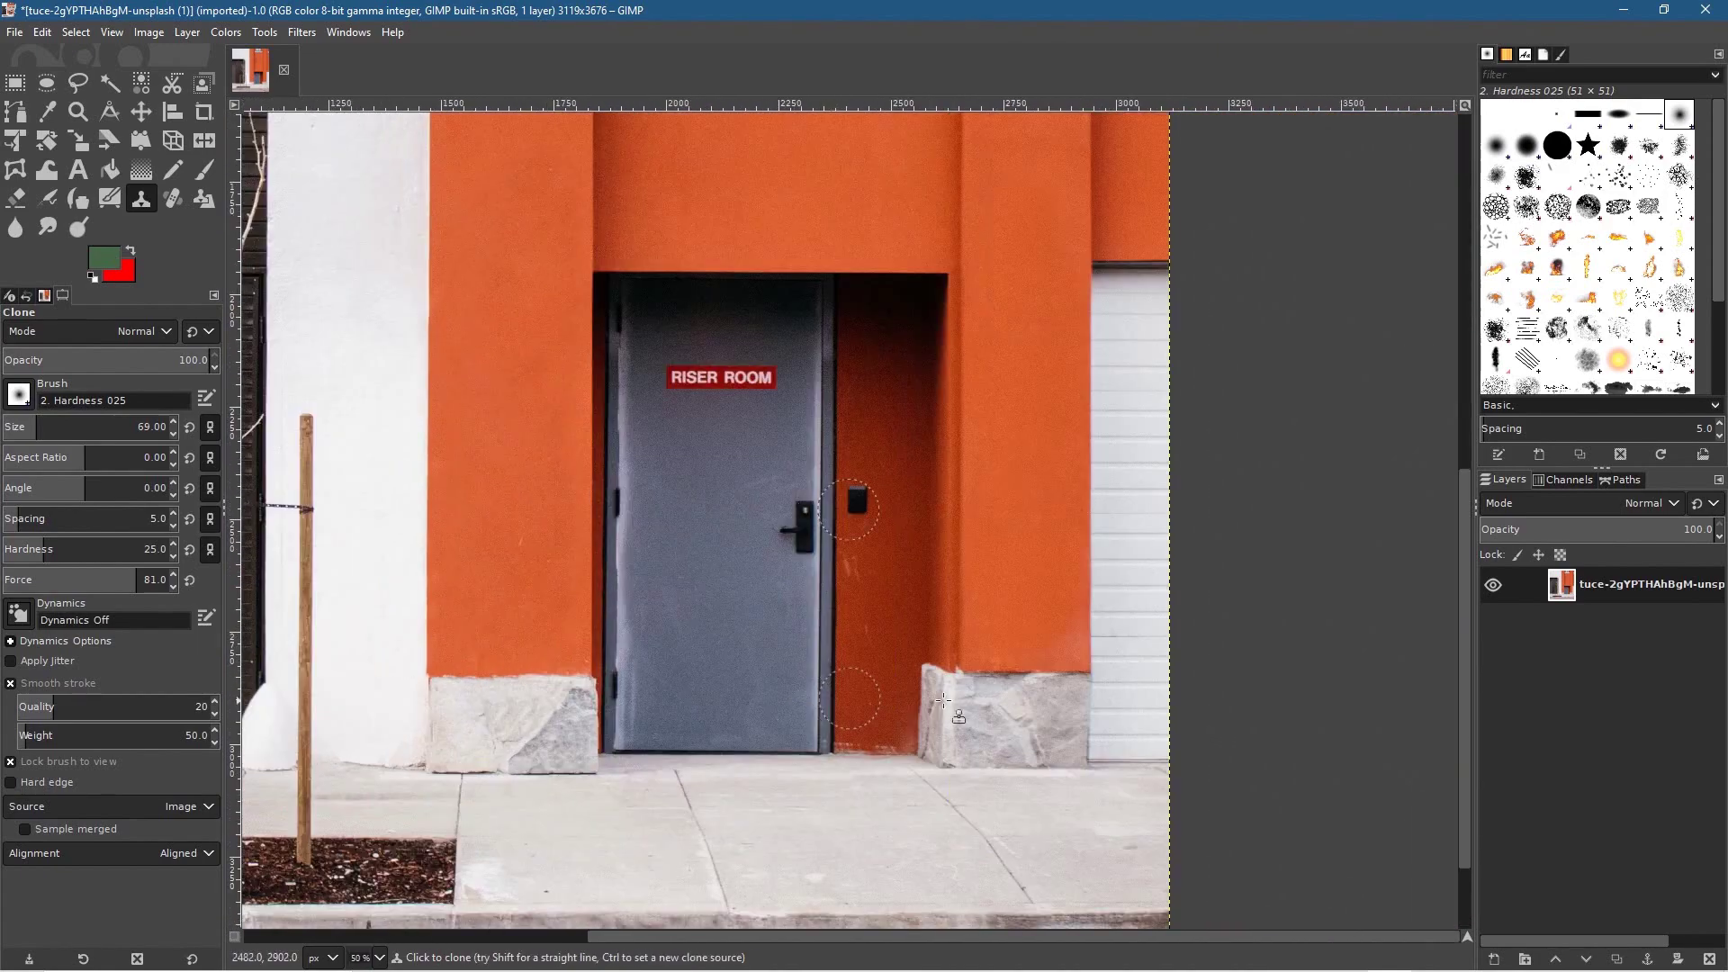
left_click_drag(941, 698, 622, 689)
scroll(668, 688, "up", 2)
left_click_drag(929, 683, 717, 532)
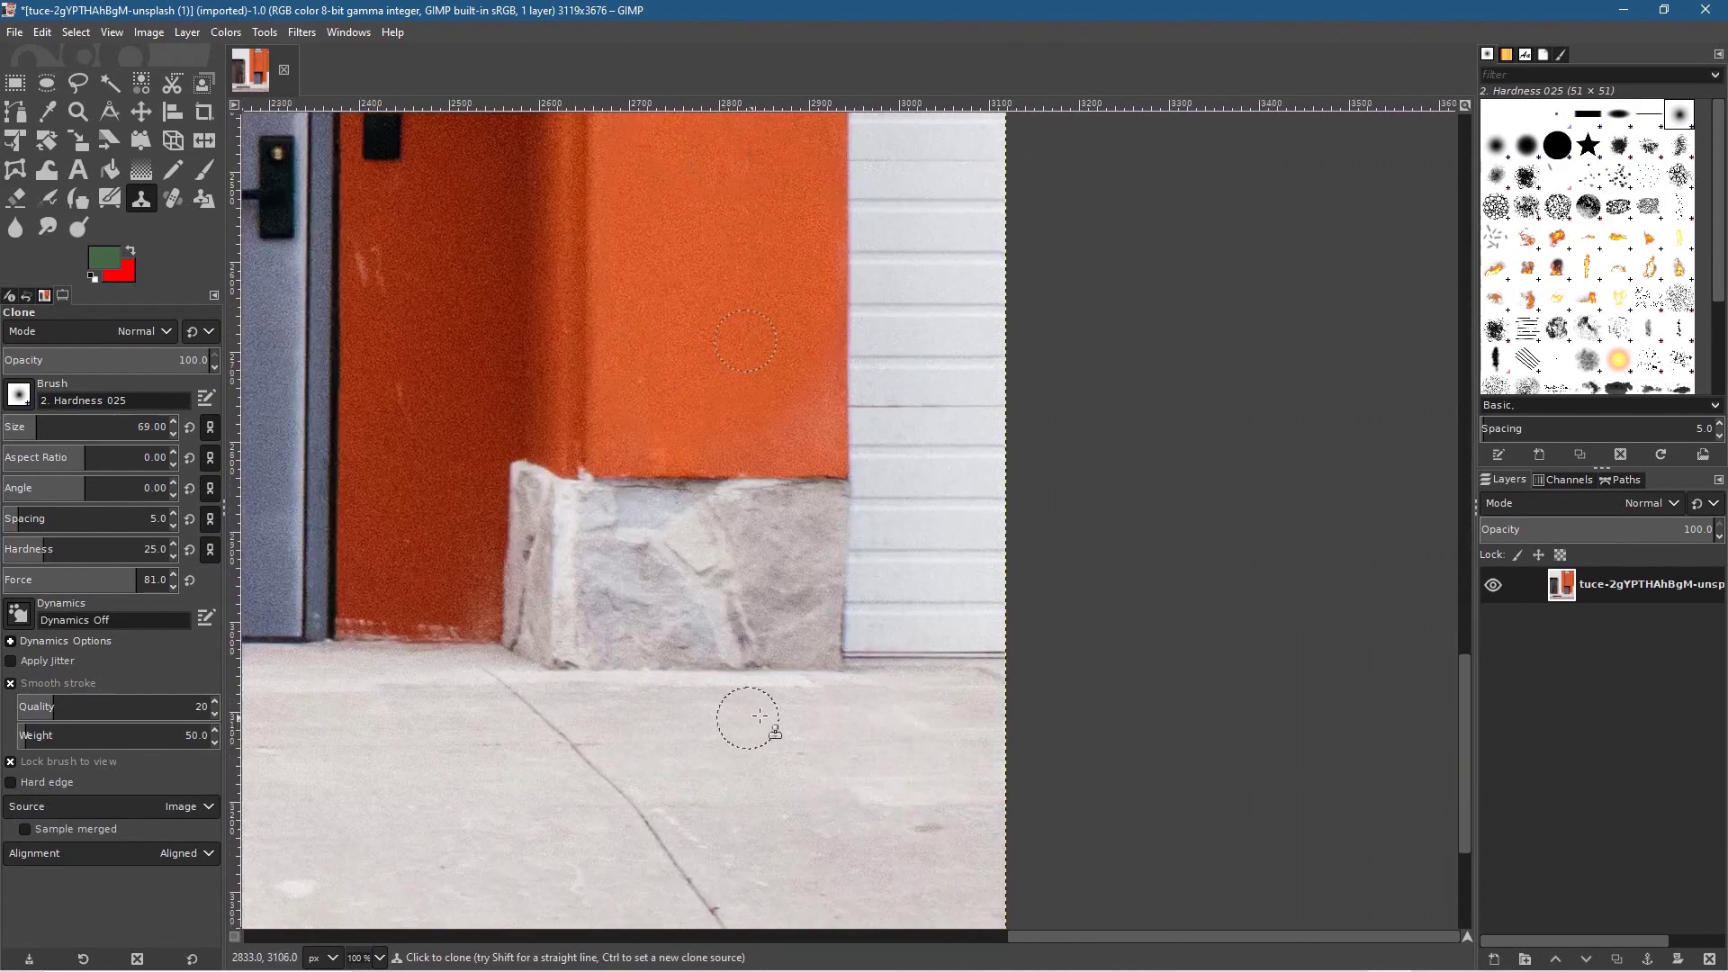
scroll(792, 699, "up", 2)
left_click_drag(979, 406, 665, 731)
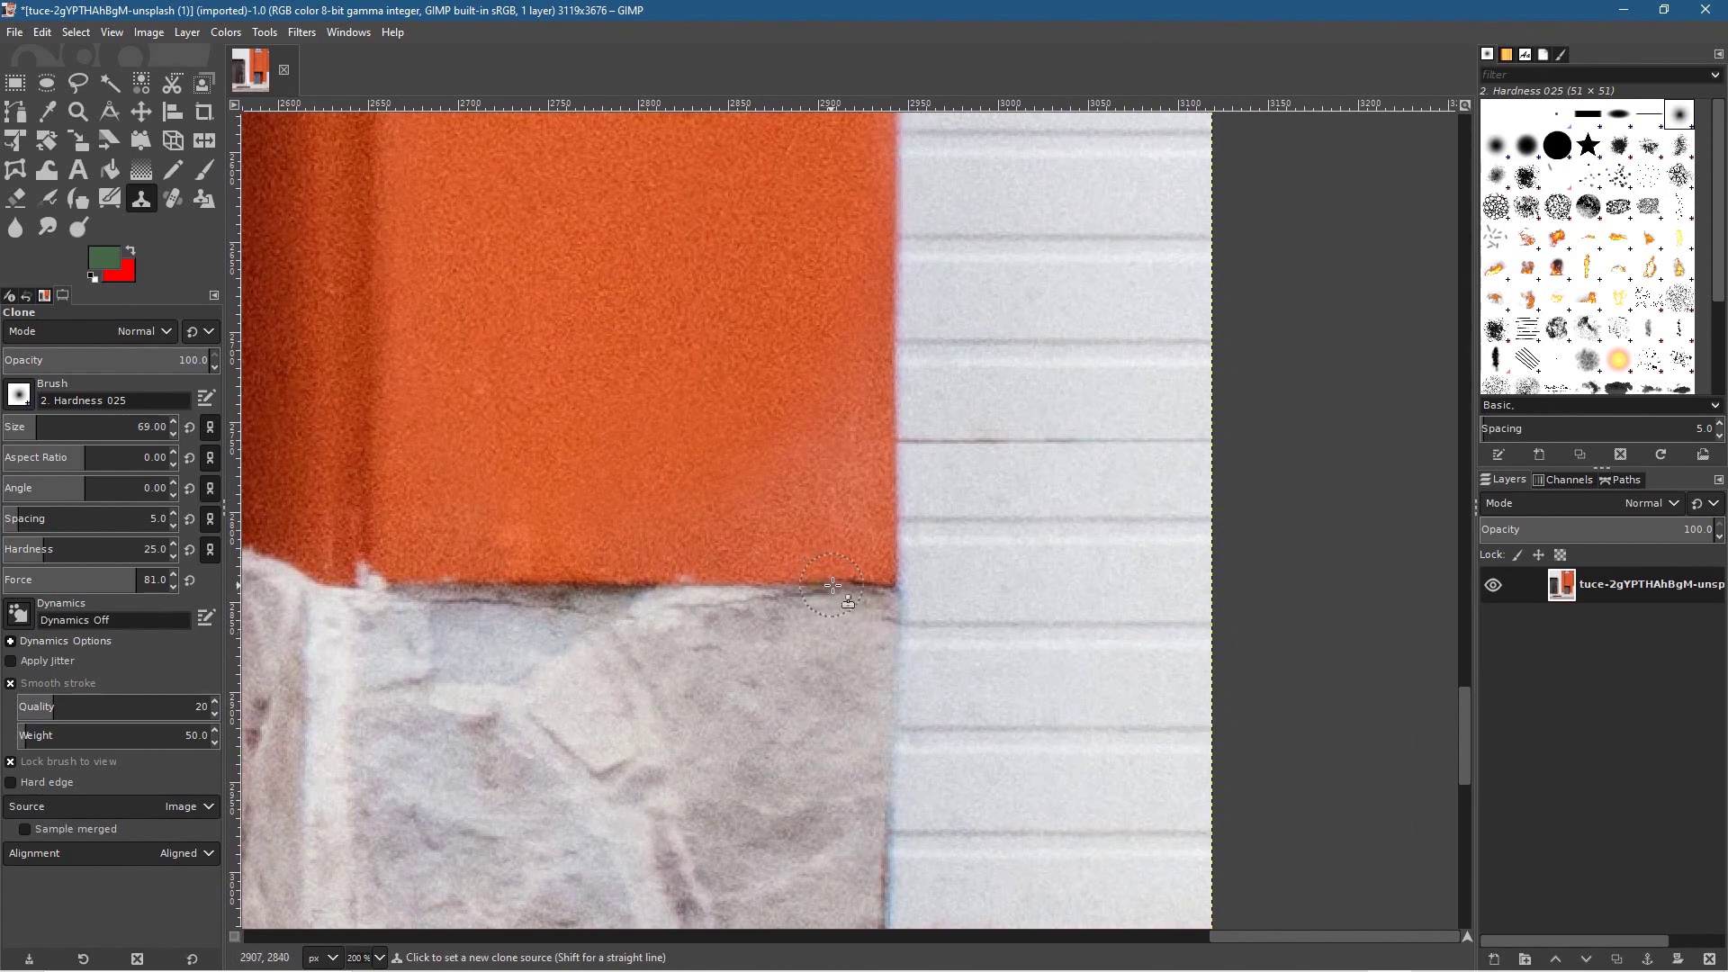
Sample several spots along the border between orange wall and stone base and clone them over the damaged part of that edge
left_click(784, 593, "ctrl")
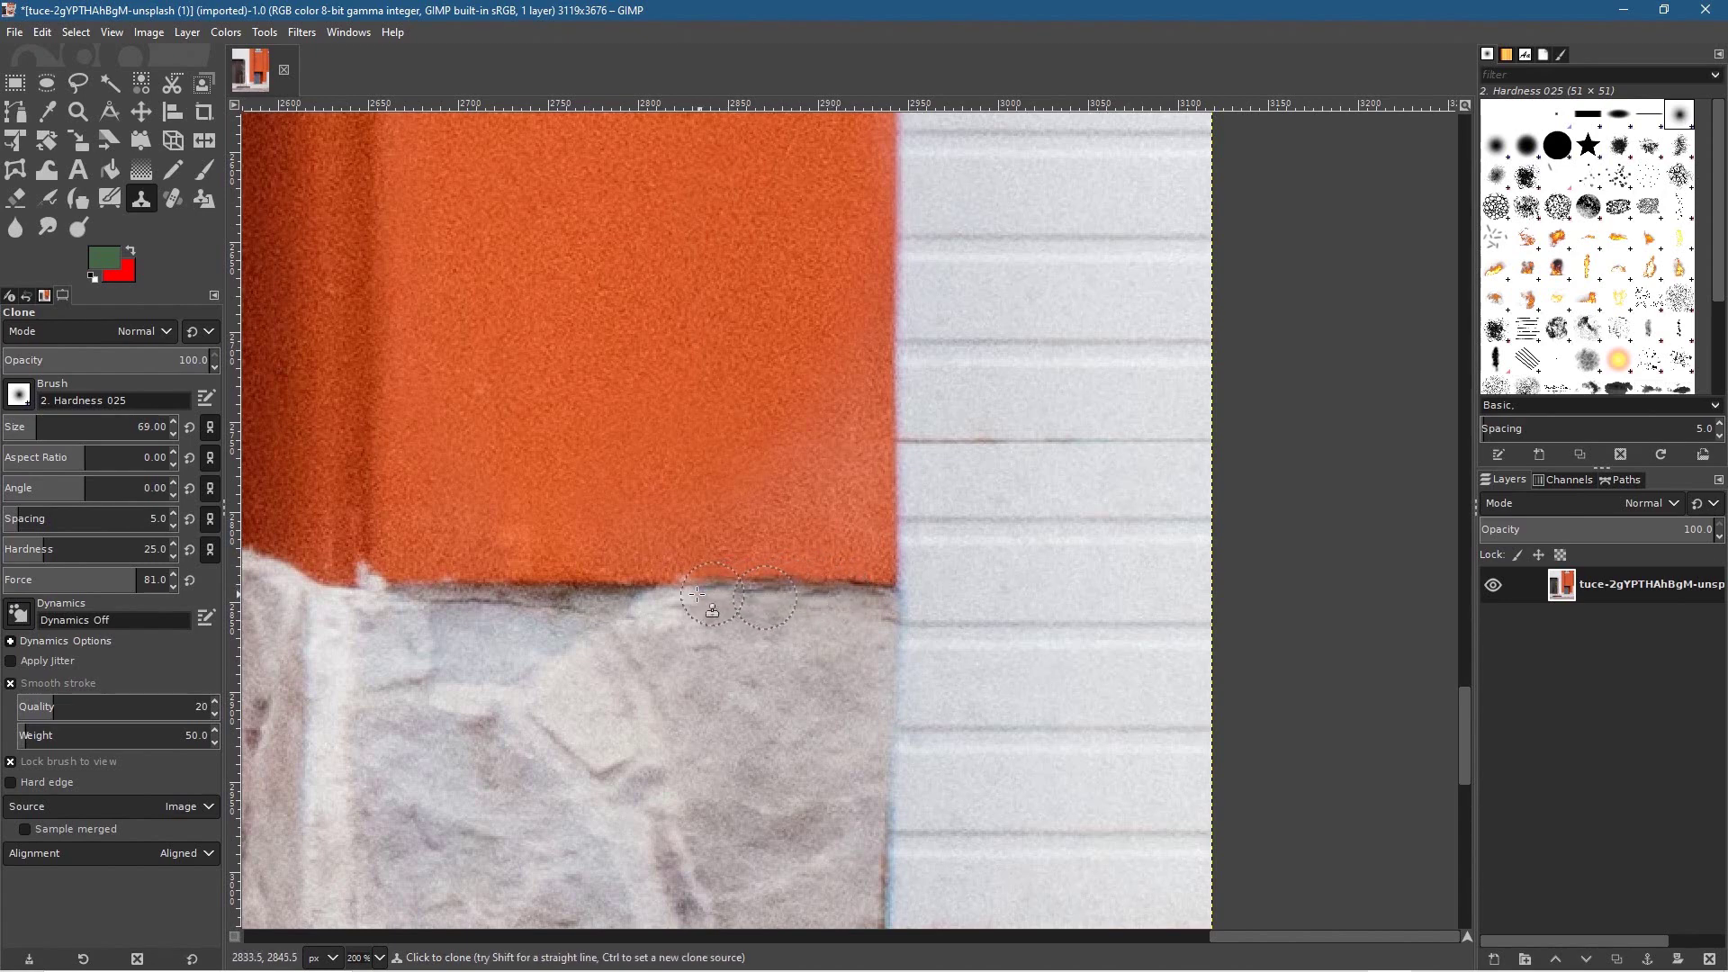
left_click_drag(670, 594, 663, 593)
left_click(645, 641, "ctrl")
left_click(586, 583, "ctrl")
left_click_drag(632, 586, 709, 585)
left_click(705, 612, "ctrl")
mouse_move(719, 595)
left_mouse_down()
mouse_move(807, 588)
mouse_move(689, 608)
left_mouse_up()
left_click(806, 586, "ctrl")
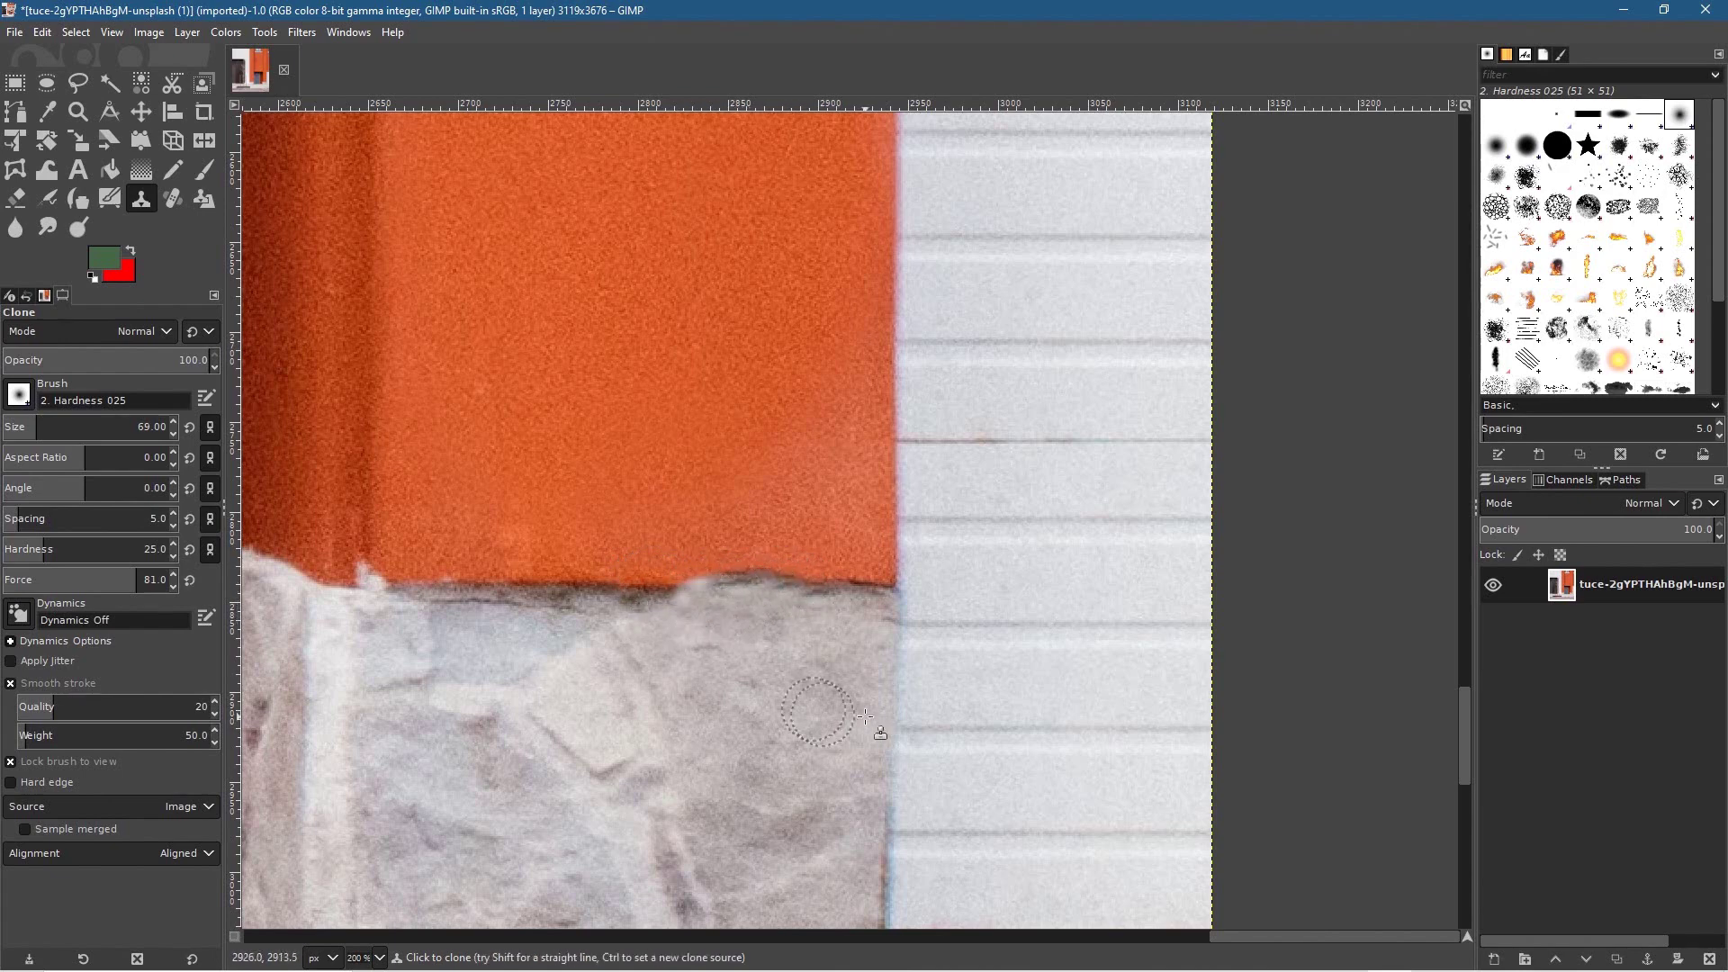
Resample the stone base's top edge near the garage door and clone it along the adjoining edge to even out the border
scroll(650, 664, "down", 5)
scroll(488, 694, "up", 4)
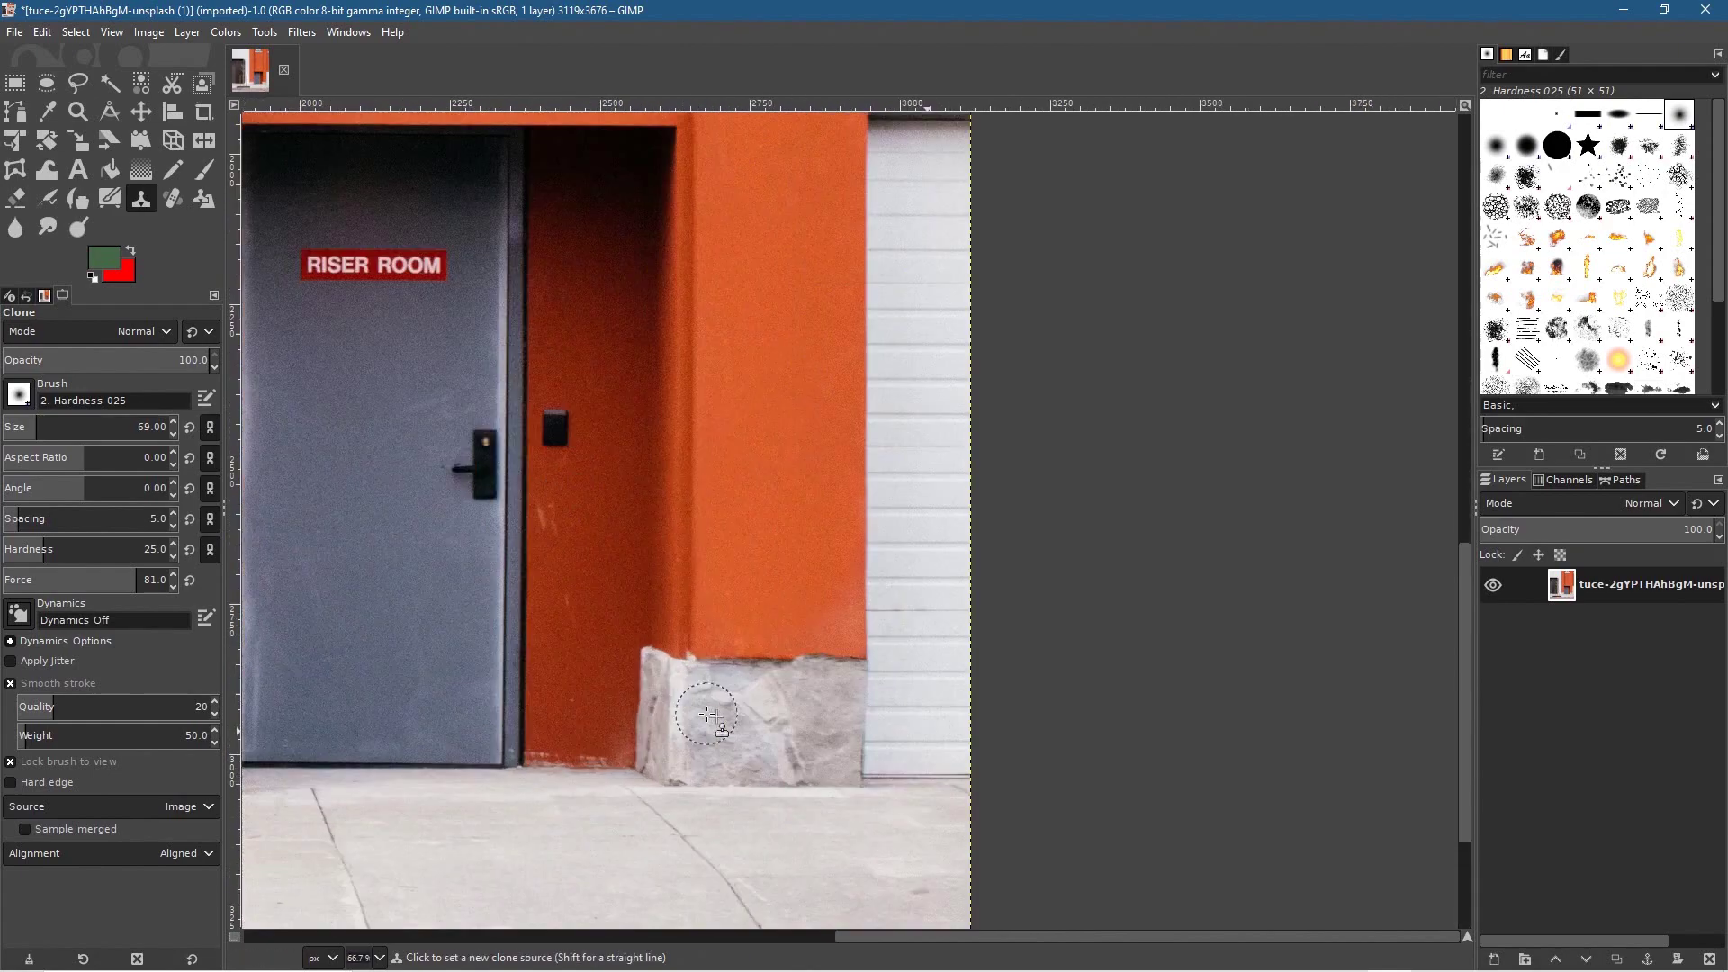
scroll(1062, 698, "up", 3)
scroll(996, 656, "down", 1)
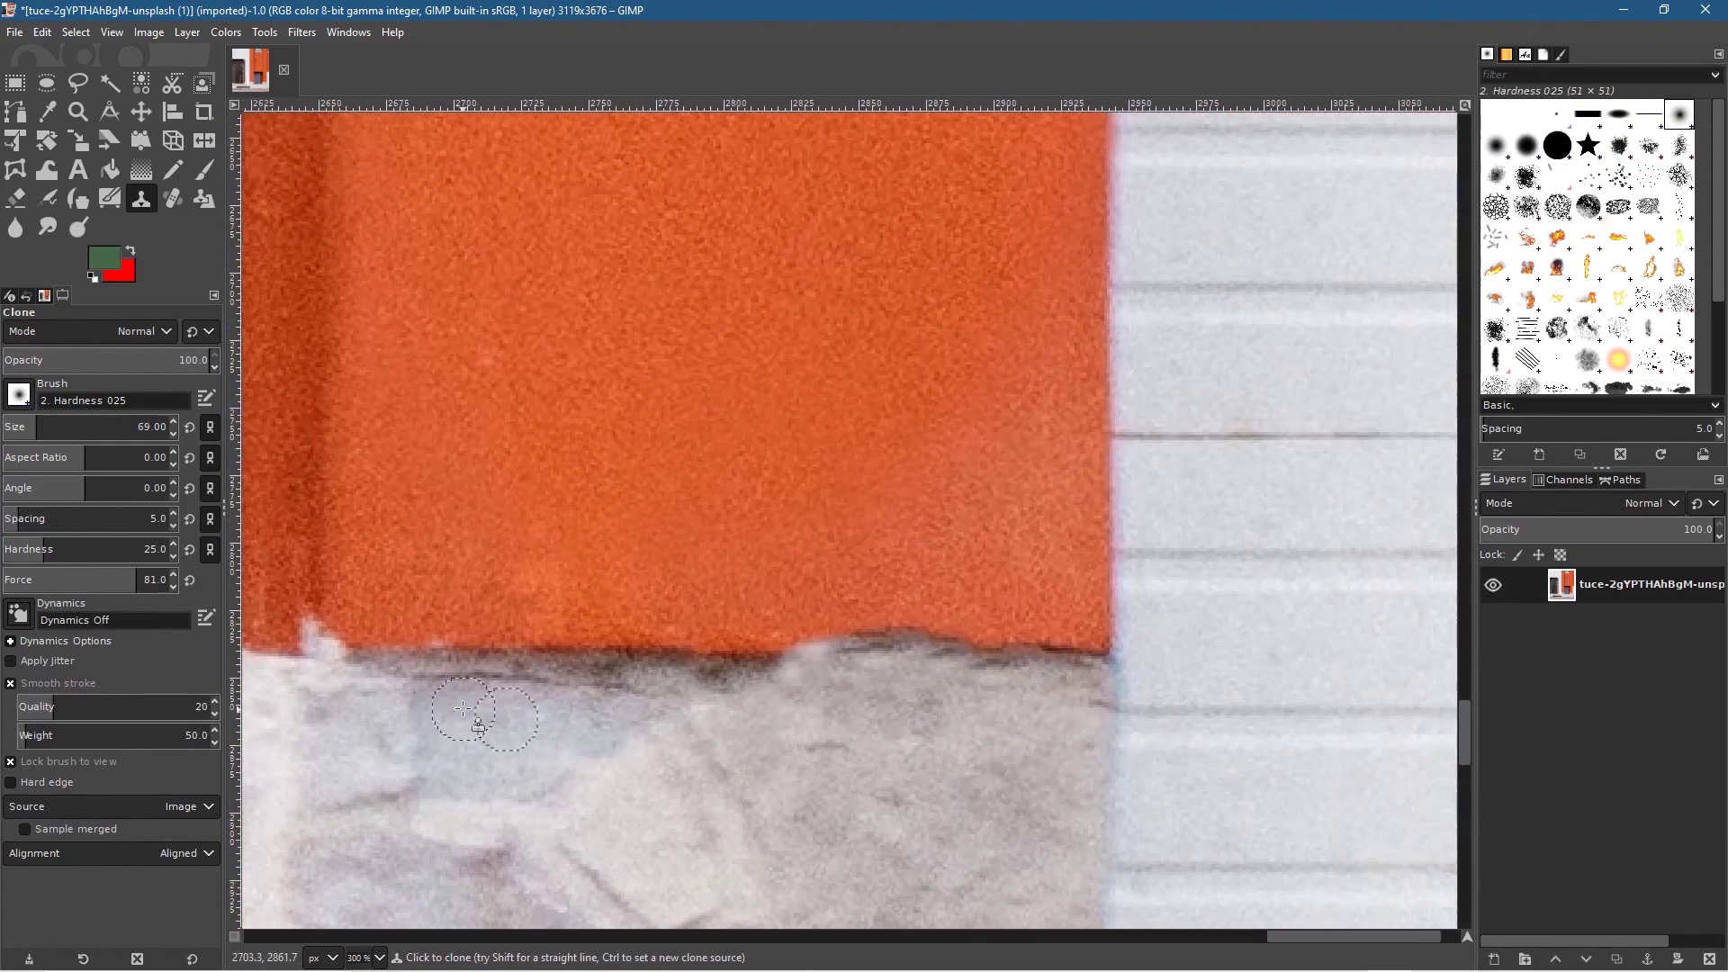
left_click(918, 647, "ctrl")
mouse_move(835, 647)
left_mouse_down()
mouse_move(792, 662)
mouse_move(866, 649)
left_mouse_up()
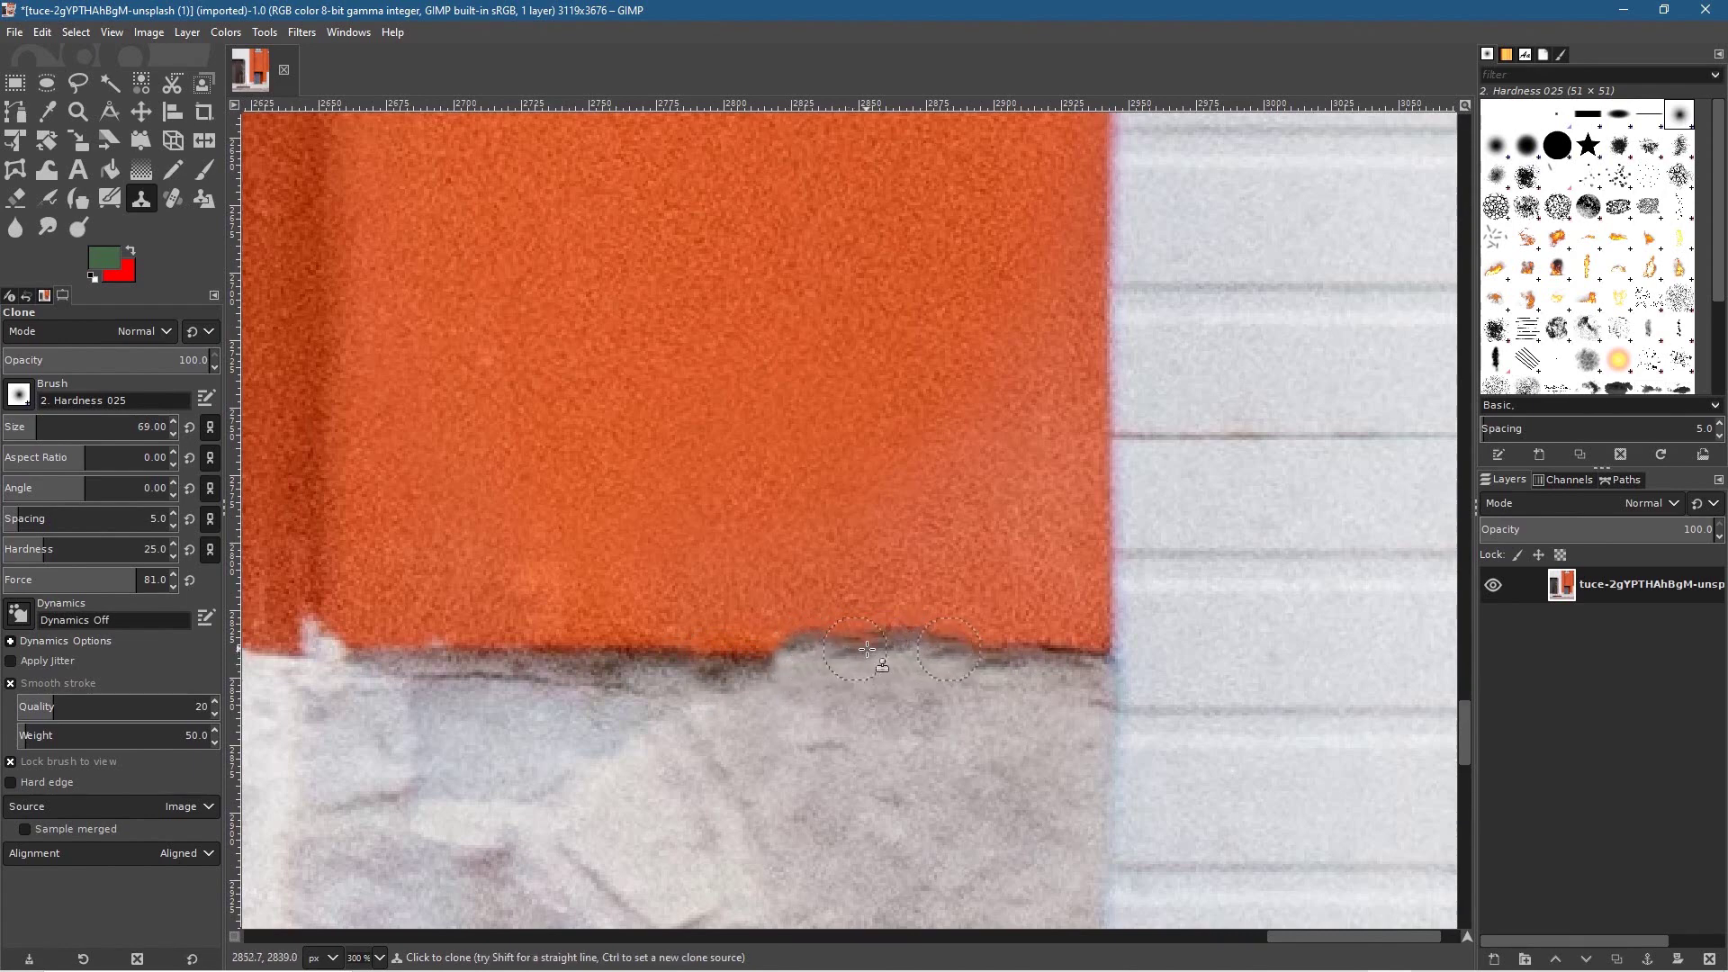
left_click(1041, 660, "ctrl")
left_click_drag(898, 656, 835, 651)
left_click(1017, 656, "ctrl")
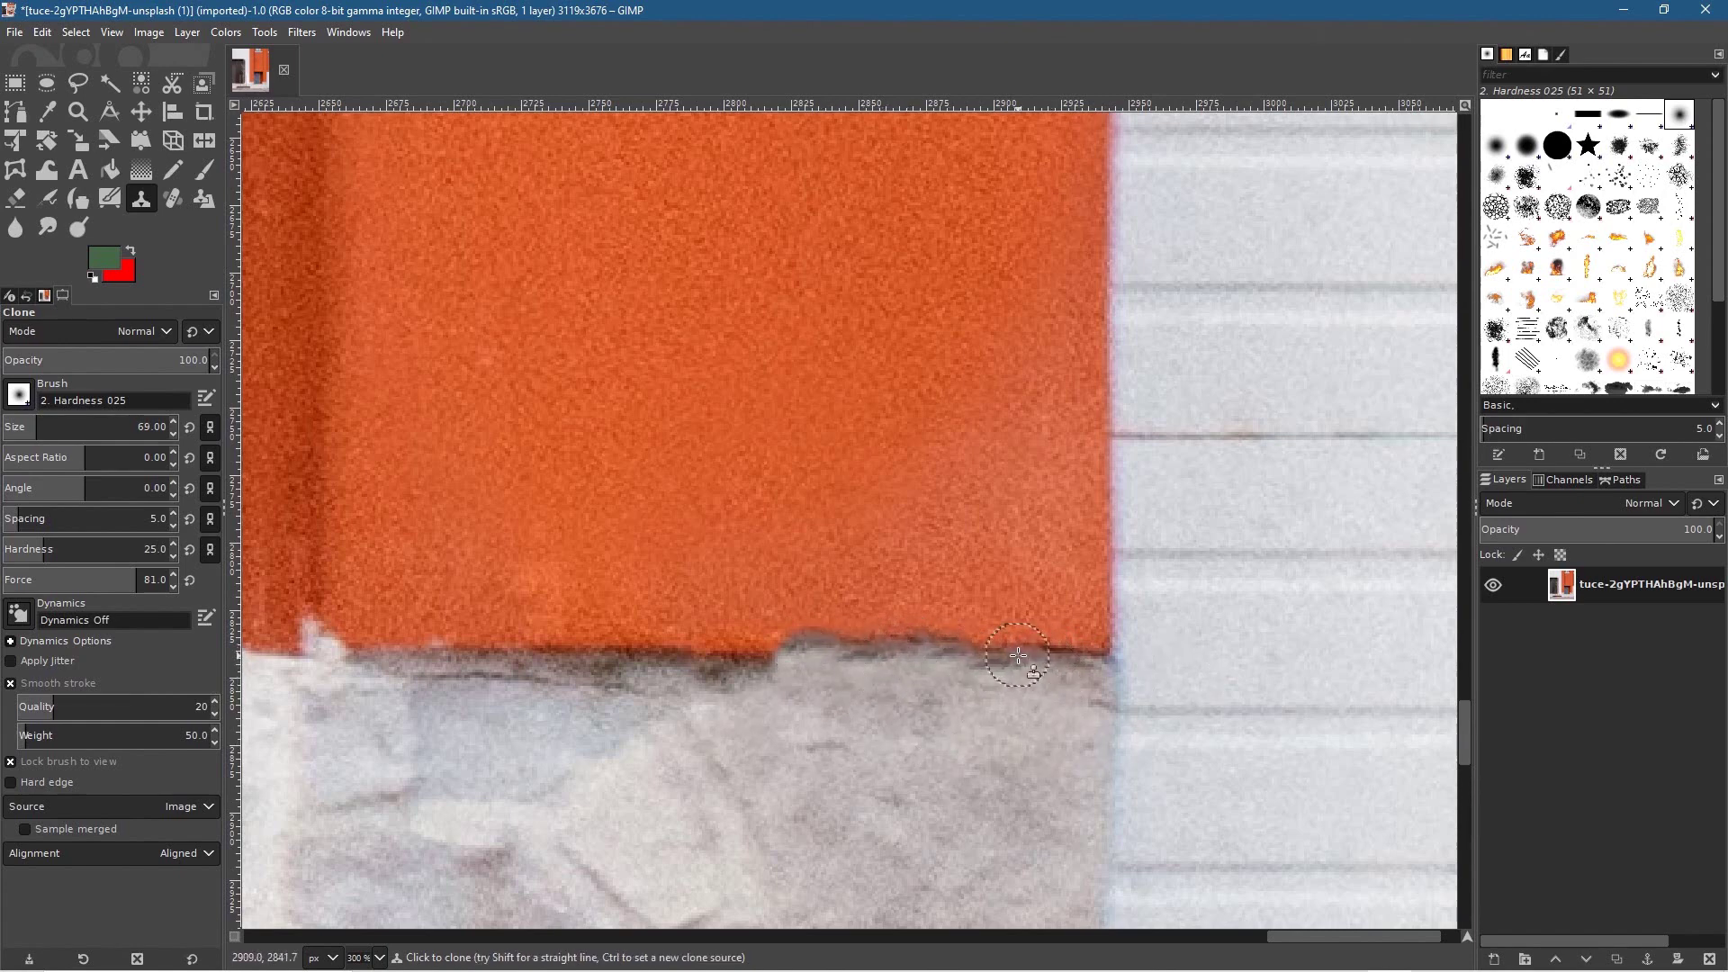
left_click_drag(838, 653, 714, 667)
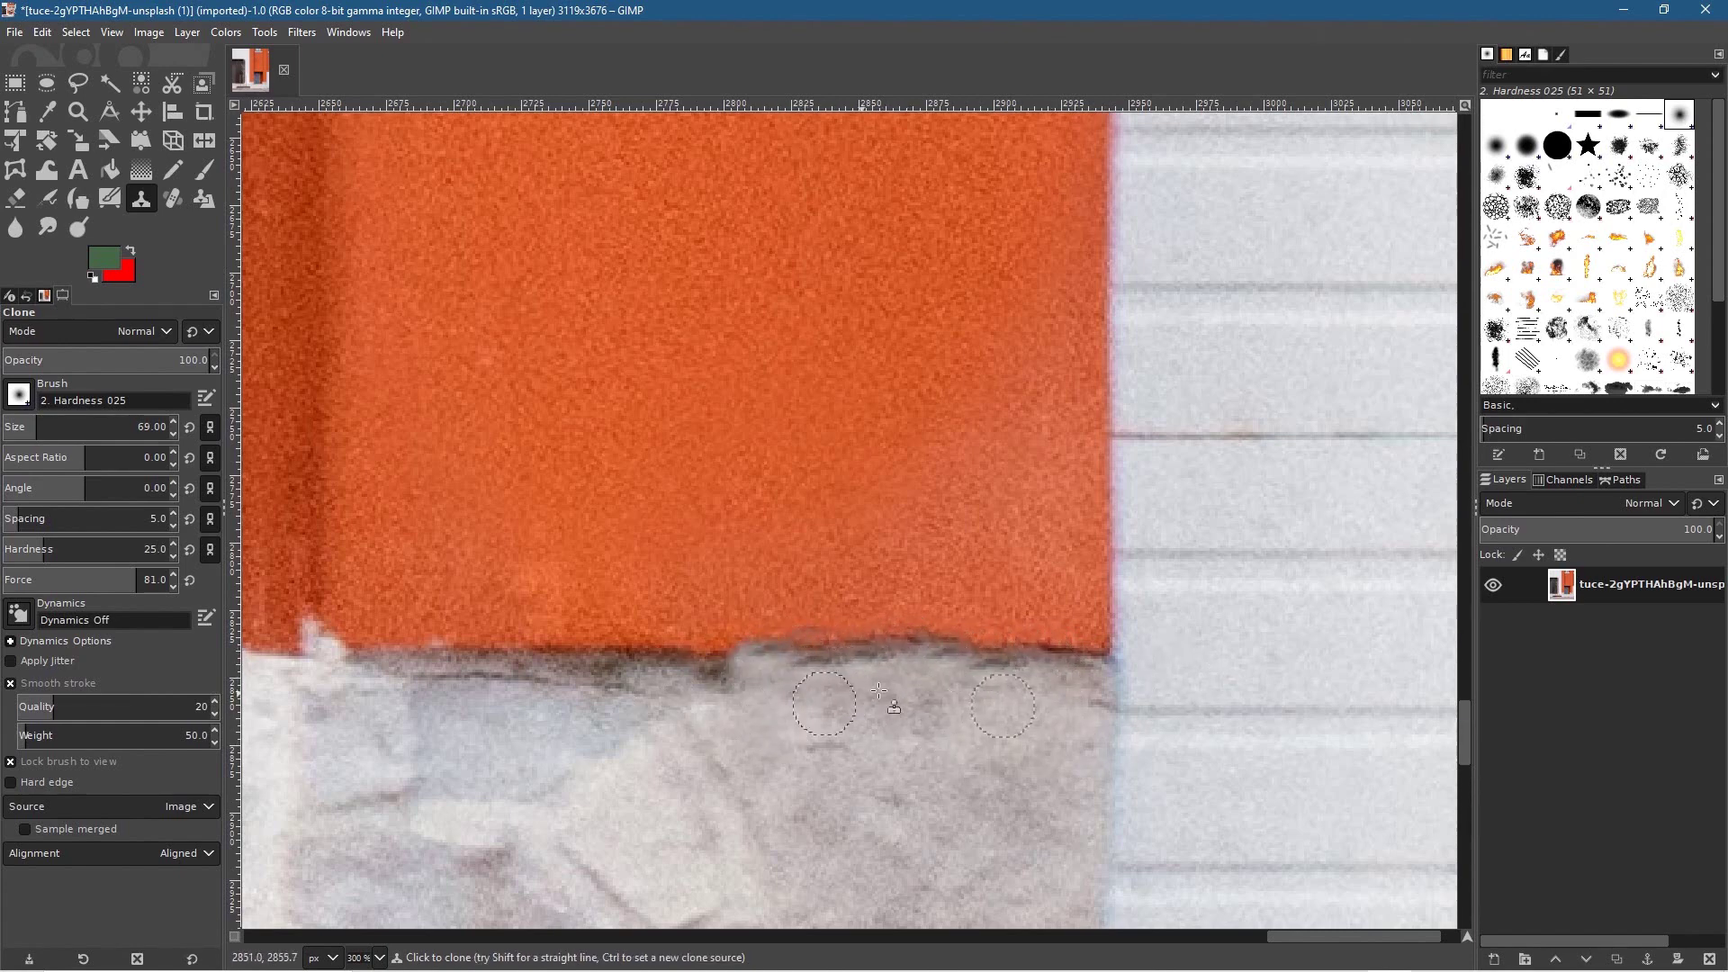
left_click(1074, 660, "ctrl")
left_click_drag(780, 655, 730, 668)
Check the repaired stone edge within the full retouched photo
scroll(704, 739, "down", 5)
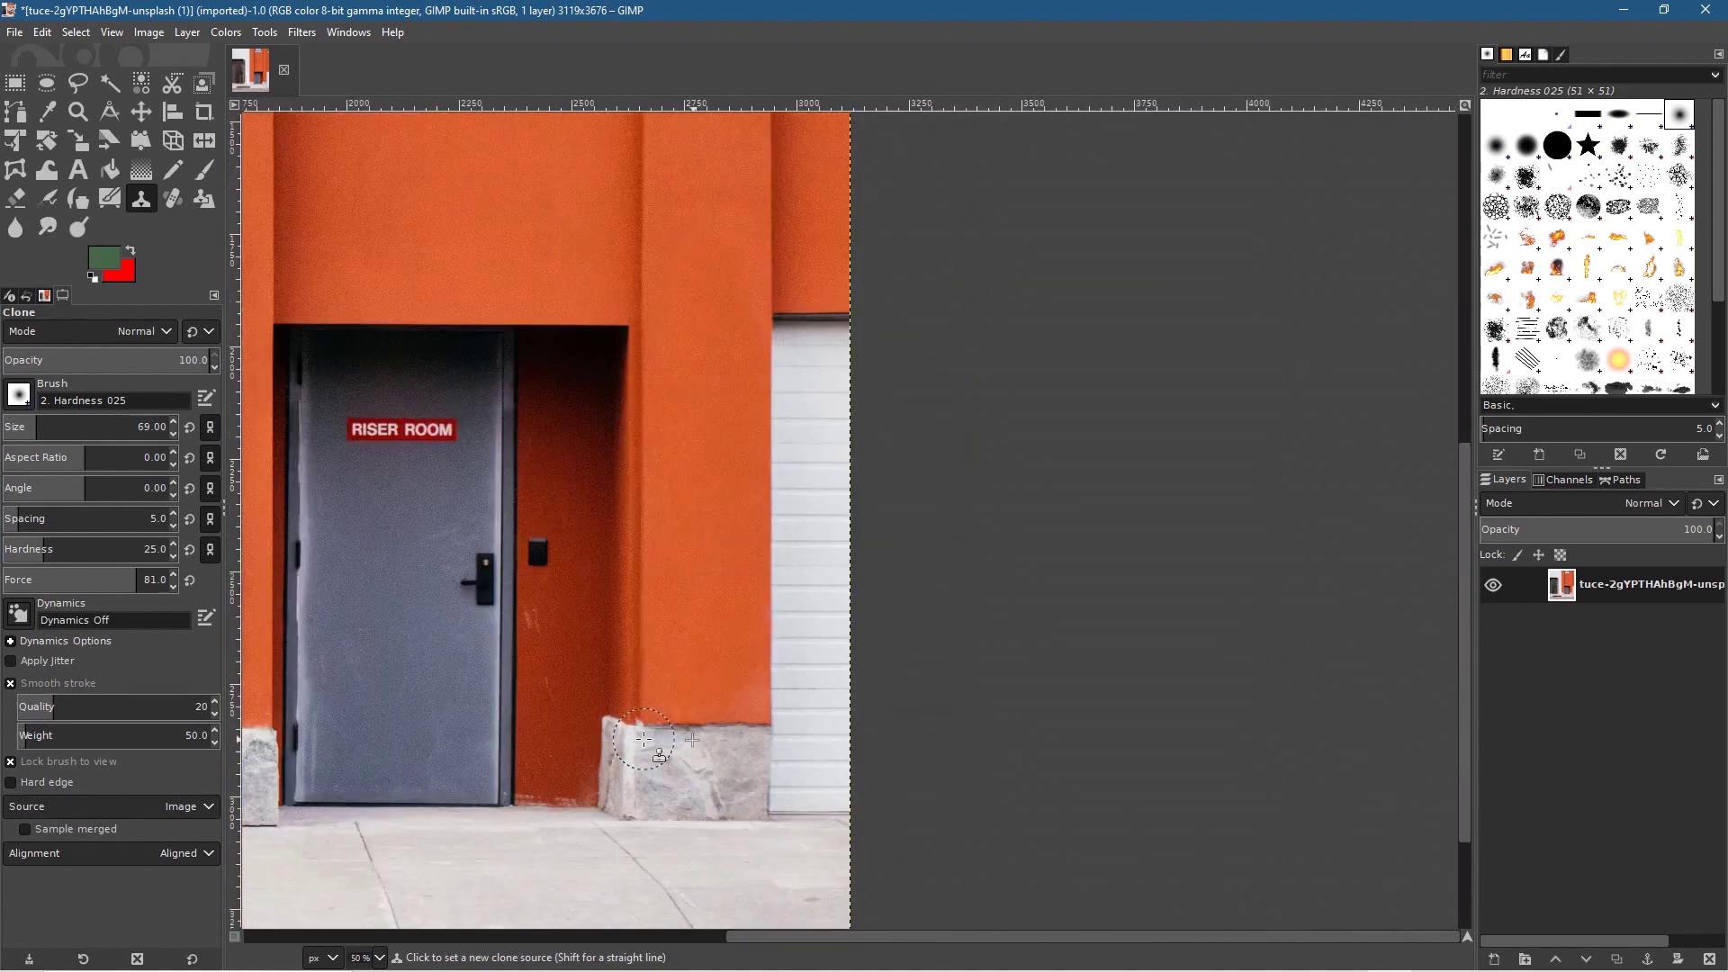
scroll(601, 770, "down", 2)
left_click_drag(439, 696, 667, 602)
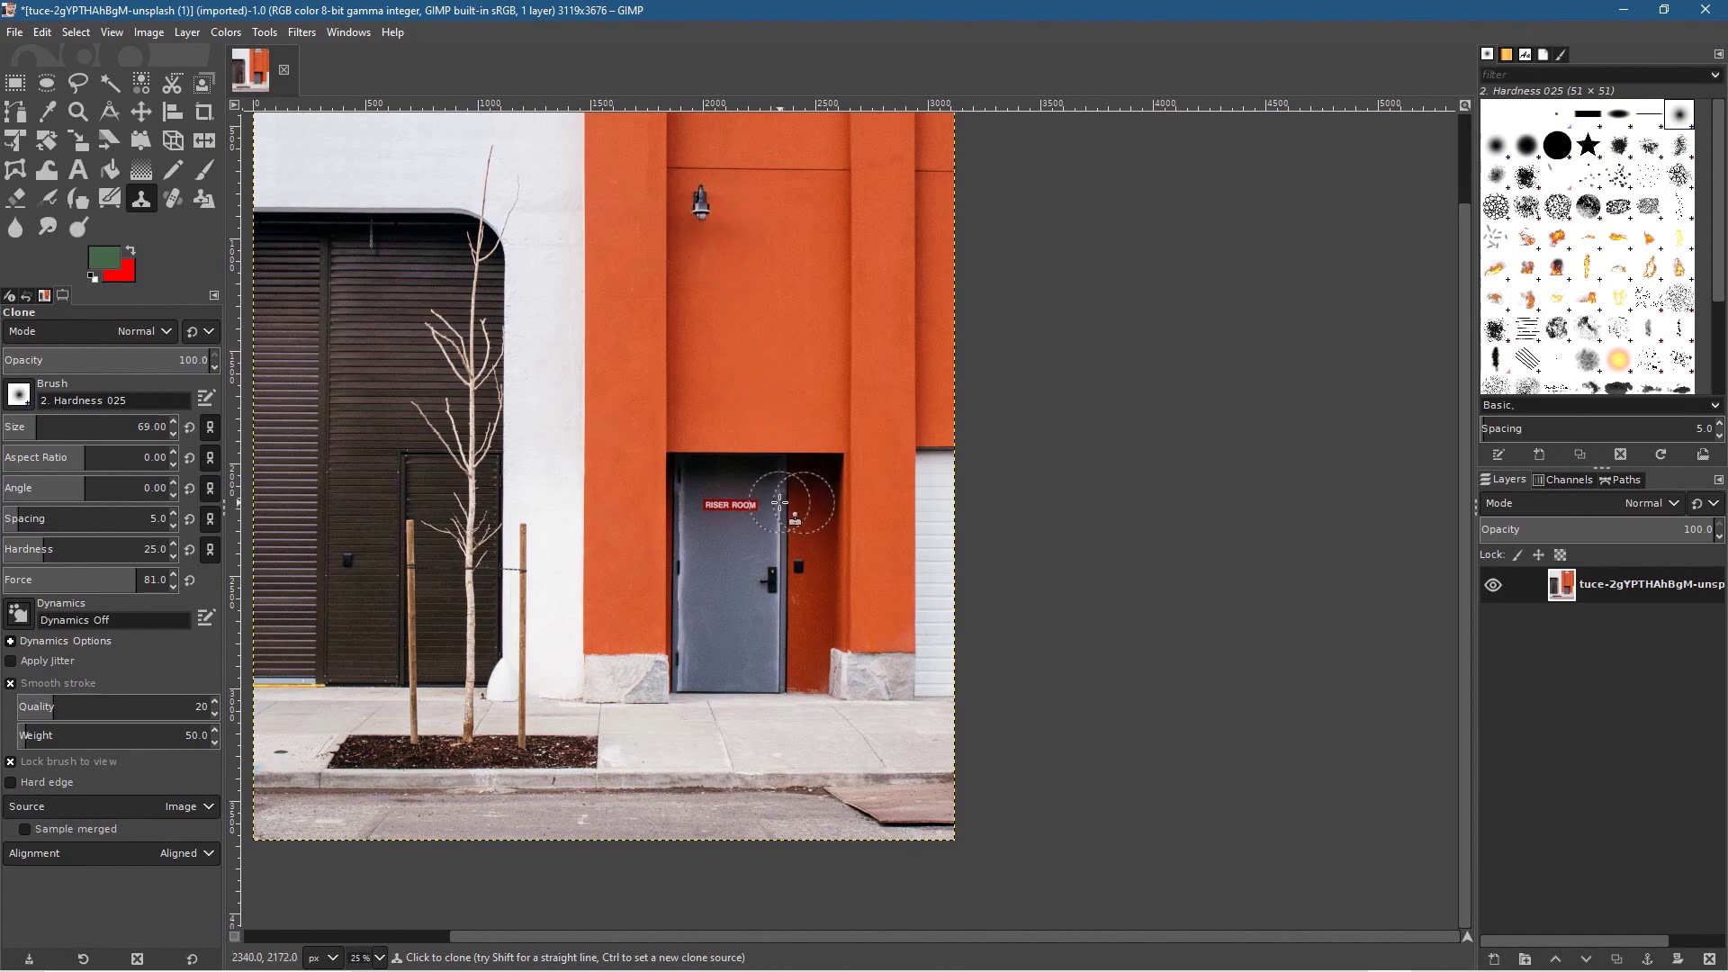
scroll(784, 501, "down", 1)
mouse_move(790, 502)
left_mouse_down()
mouse_move(863, 594)
mouse_move(914, 601)
mouse_move(924, 585)
left_mouse_up()
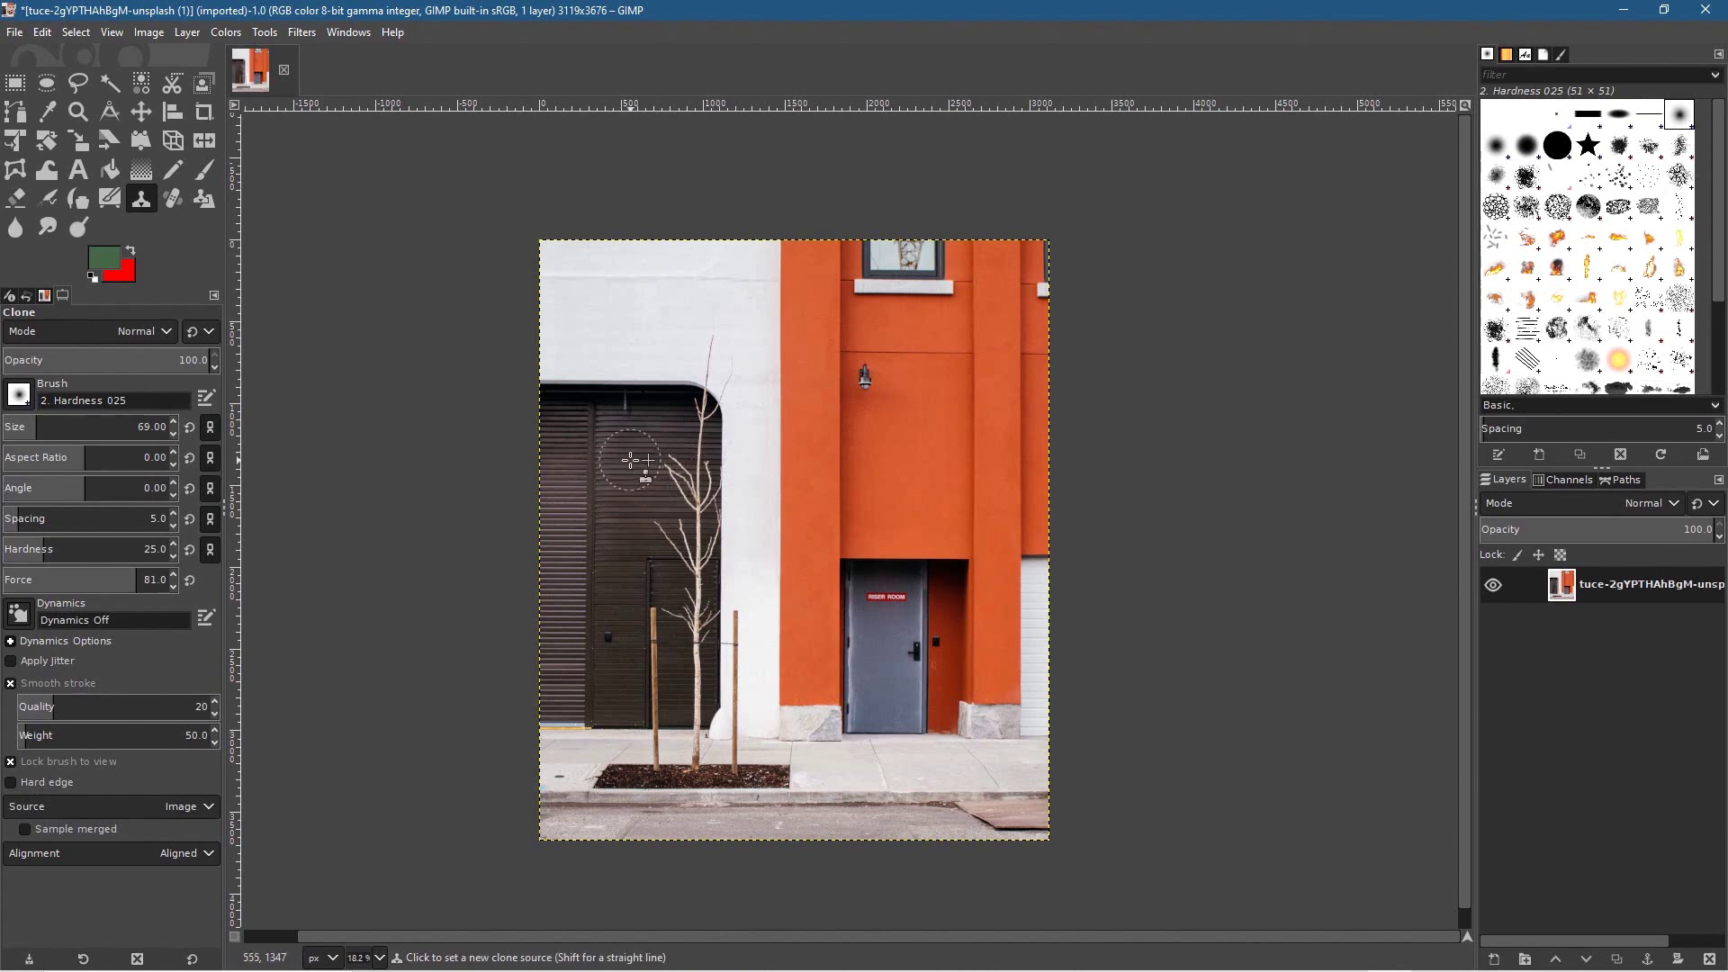
Set the brush size to 42, try cloning the dark garage door and tree onto the orange wall, and undo the clone stroke
left_click_drag(39, 421, 27, 421)
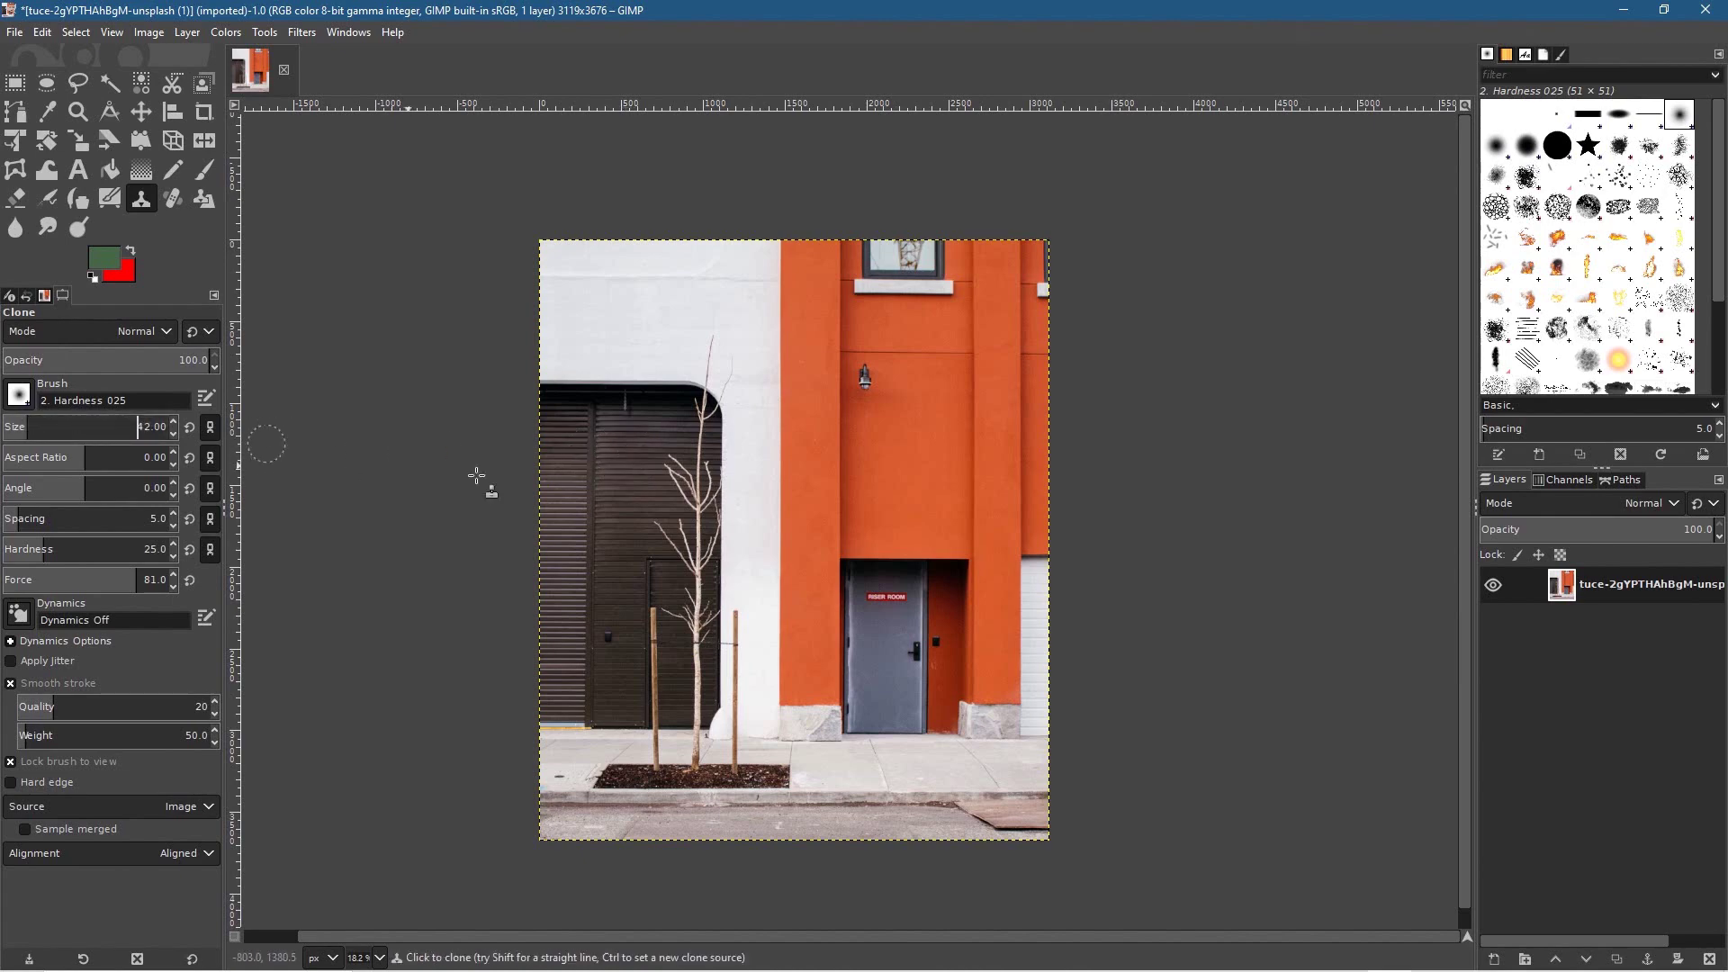
left_click(620, 453, "ctrl")
mouse_move(889, 438)
left_mouse_down()
mouse_move(866, 501)
mouse_move(914, 500)
mouse_move(916, 467)
mouse_move(869, 468)
mouse_move(908, 485)
mouse_move(893, 475)
mouse_move(920, 445)
mouse_move(881, 466)
mouse_move(890, 478)
mouse_move(860, 434)
mouse_move(856, 503)
mouse_move(929, 504)
mouse_move(935, 432)
mouse_move(964, 435)
mouse_move(978, 366)
mouse_move(953, 450)
mouse_move(975, 465)
mouse_move(942, 496)
mouse_move(953, 525)
mouse_move(989, 534)
mouse_move(971, 434)
mouse_move(987, 462)
mouse_move(954, 487)
mouse_move(954, 455)
mouse_move(980, 519)
mouse_move(940, 530)
left_mouse_up()
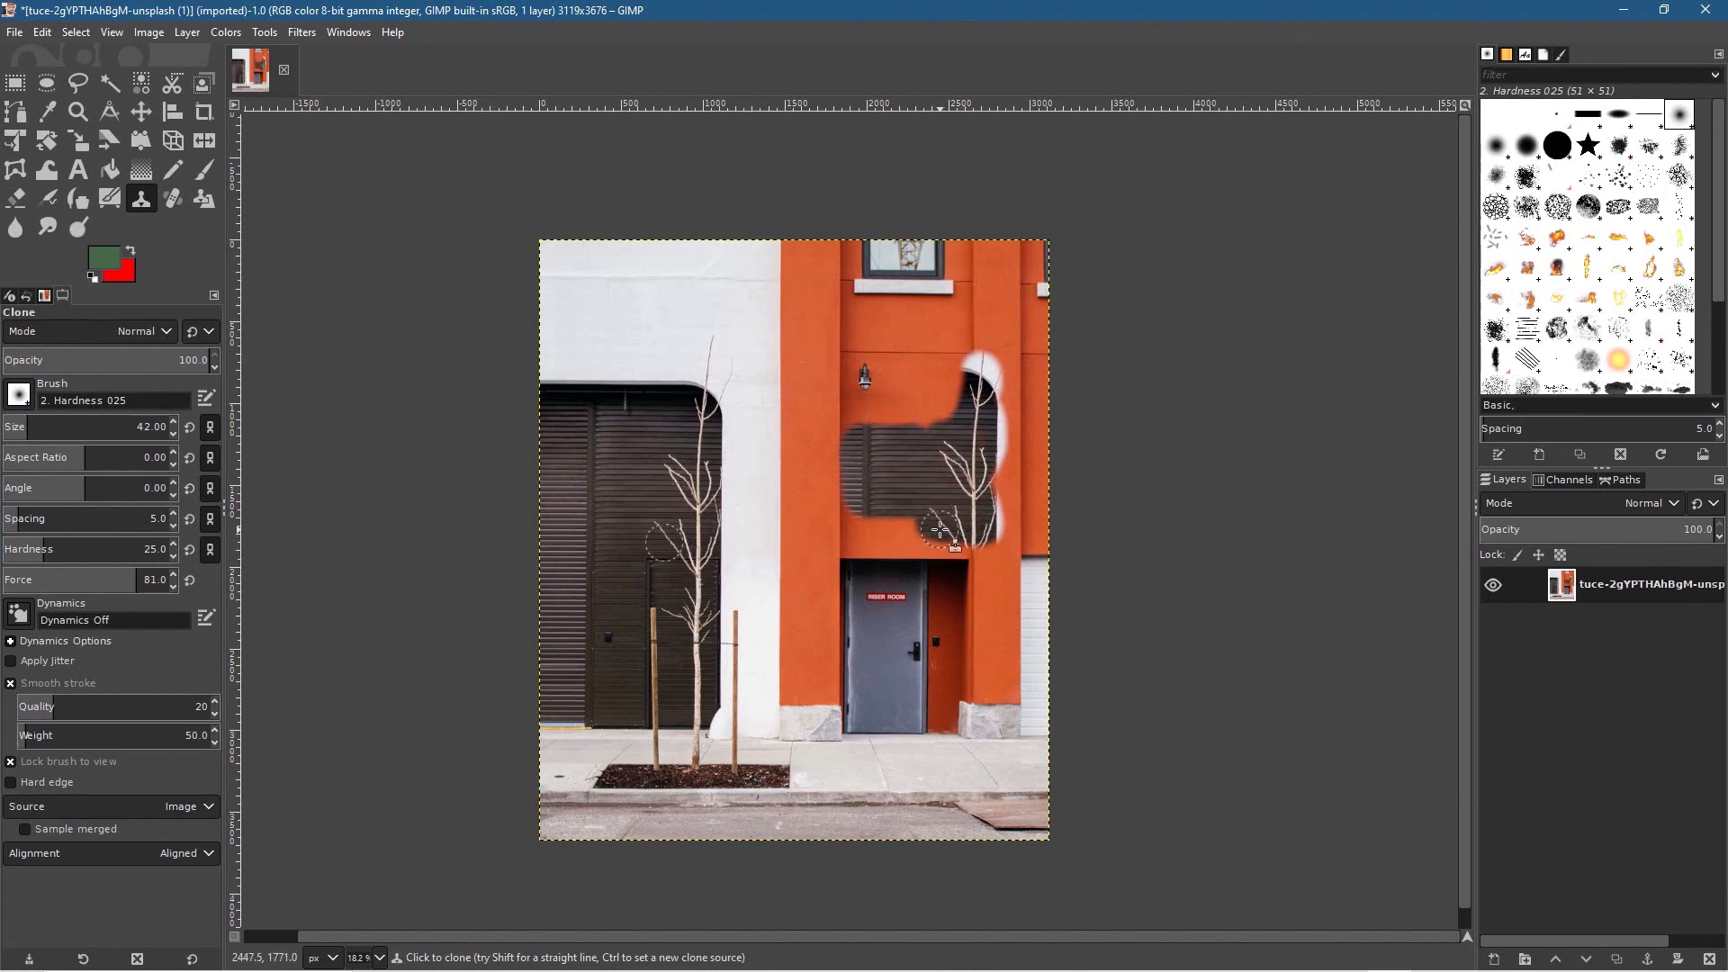
key("ctrl+z")
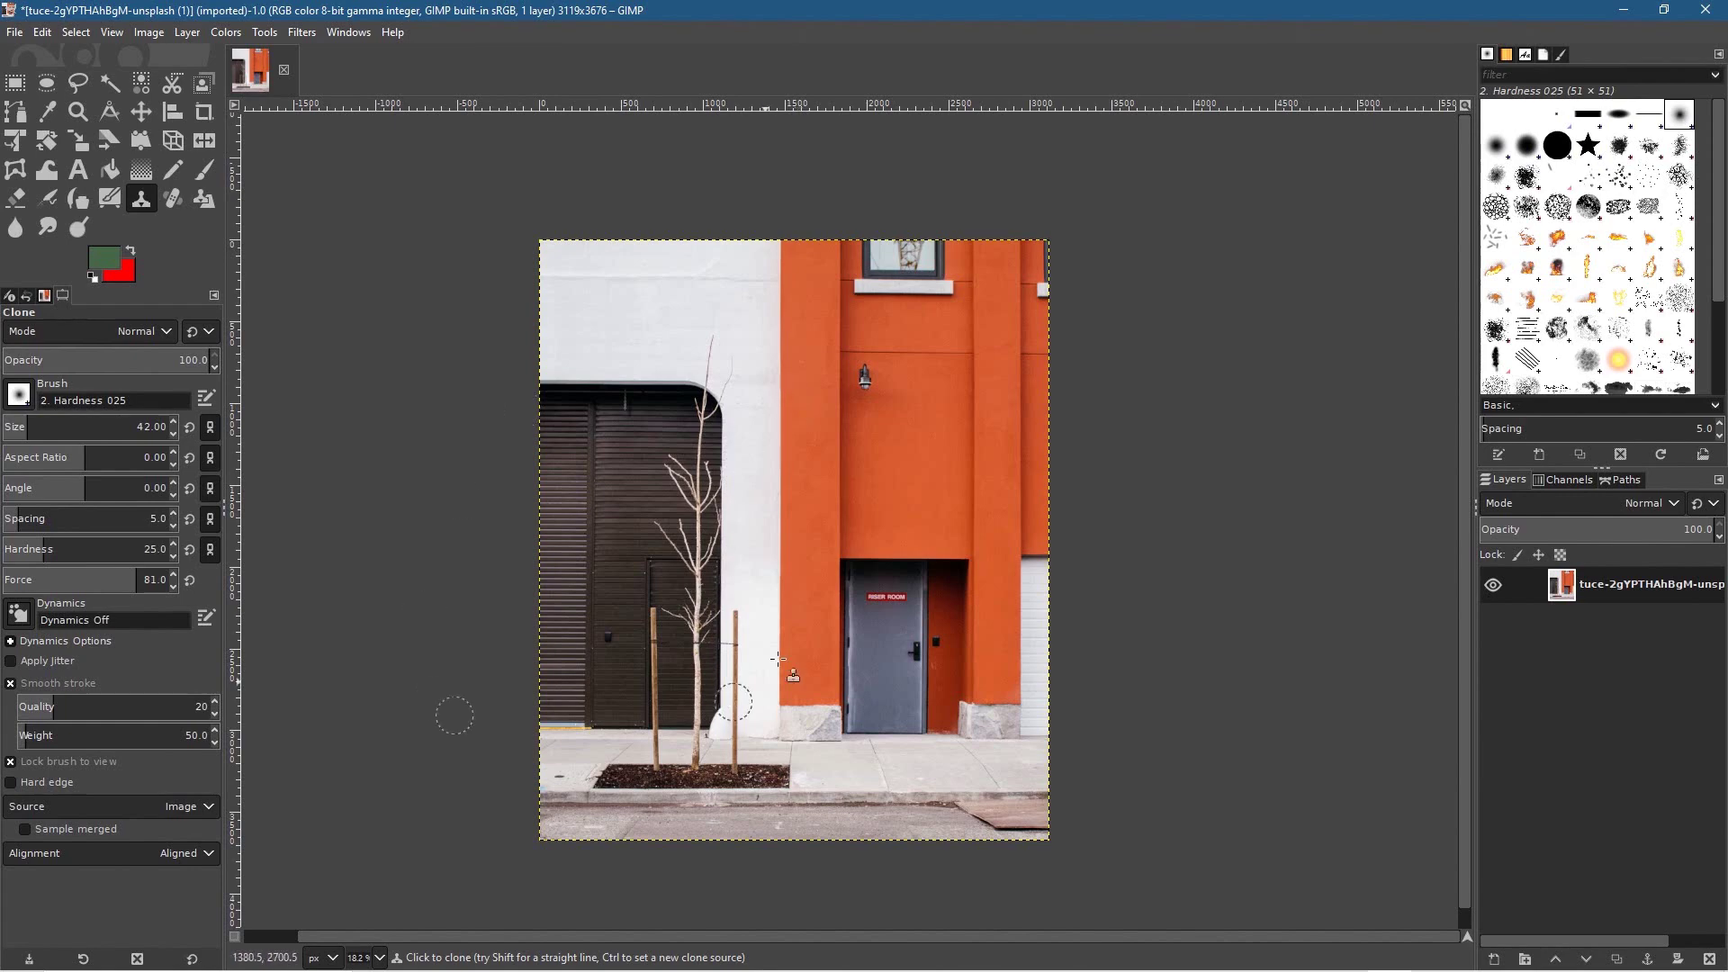
Save the image as tuce-2gYPTHAhBgM-unsplash (1).xcf in the Clone Tool Tutorial - GIMP 2.10 folder
scroll(894, 591, "down", 1)
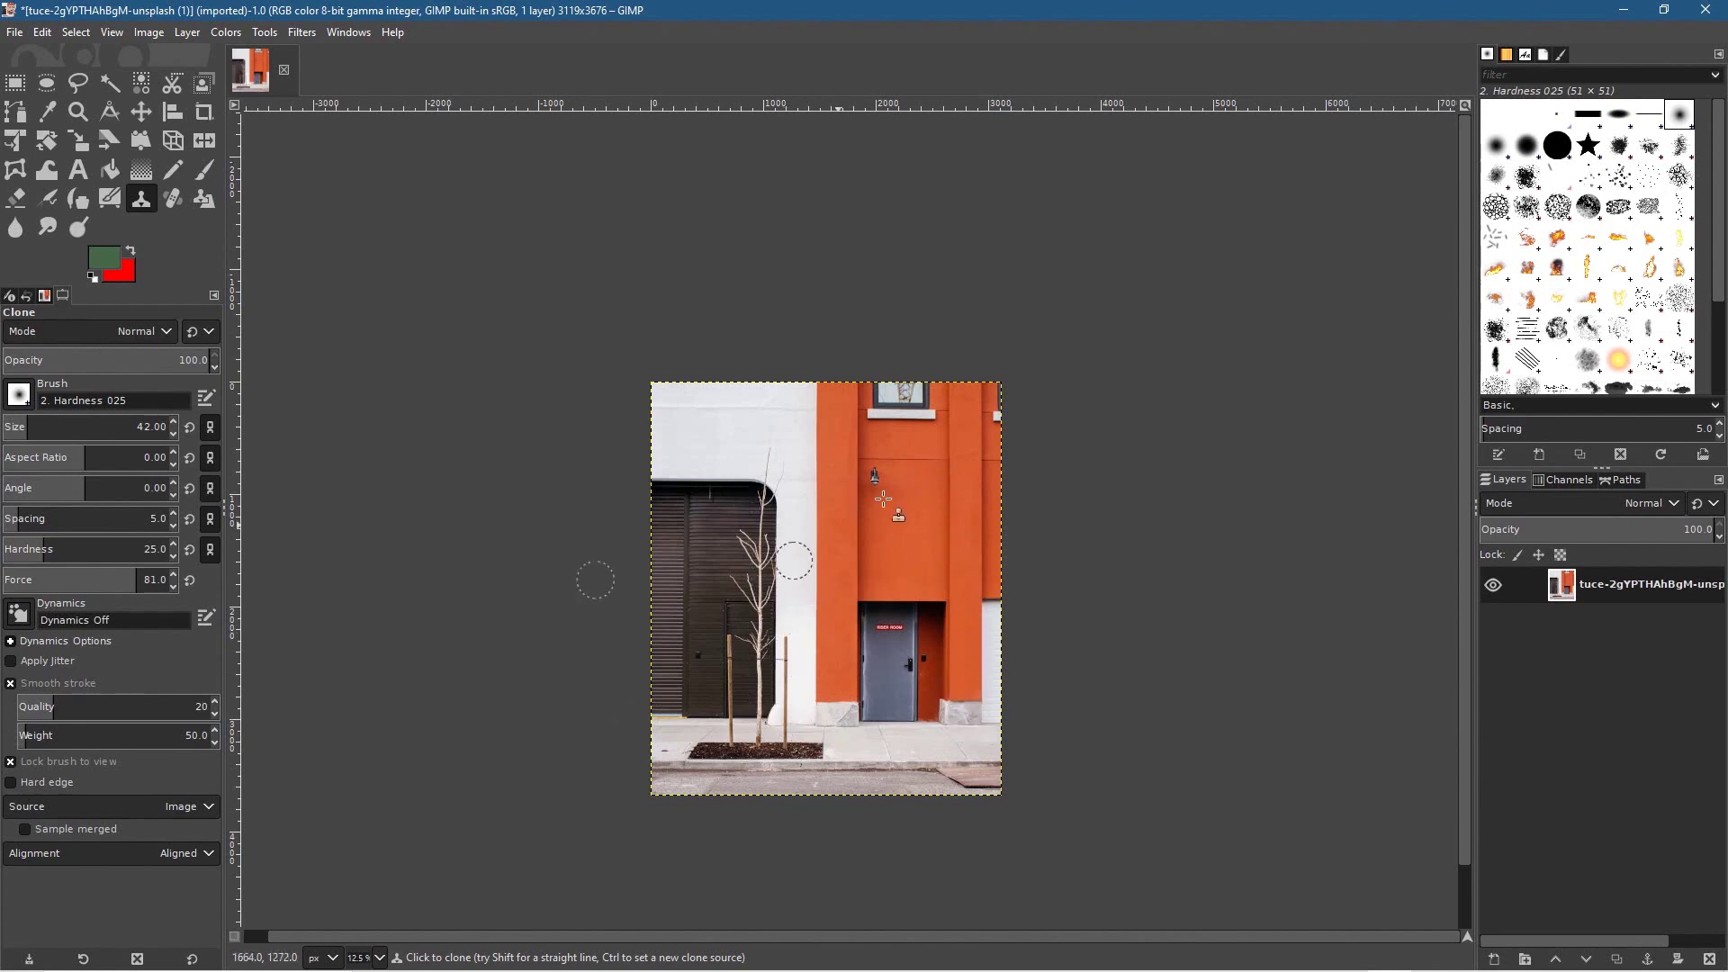
scroll(846, 584, "up", 2)
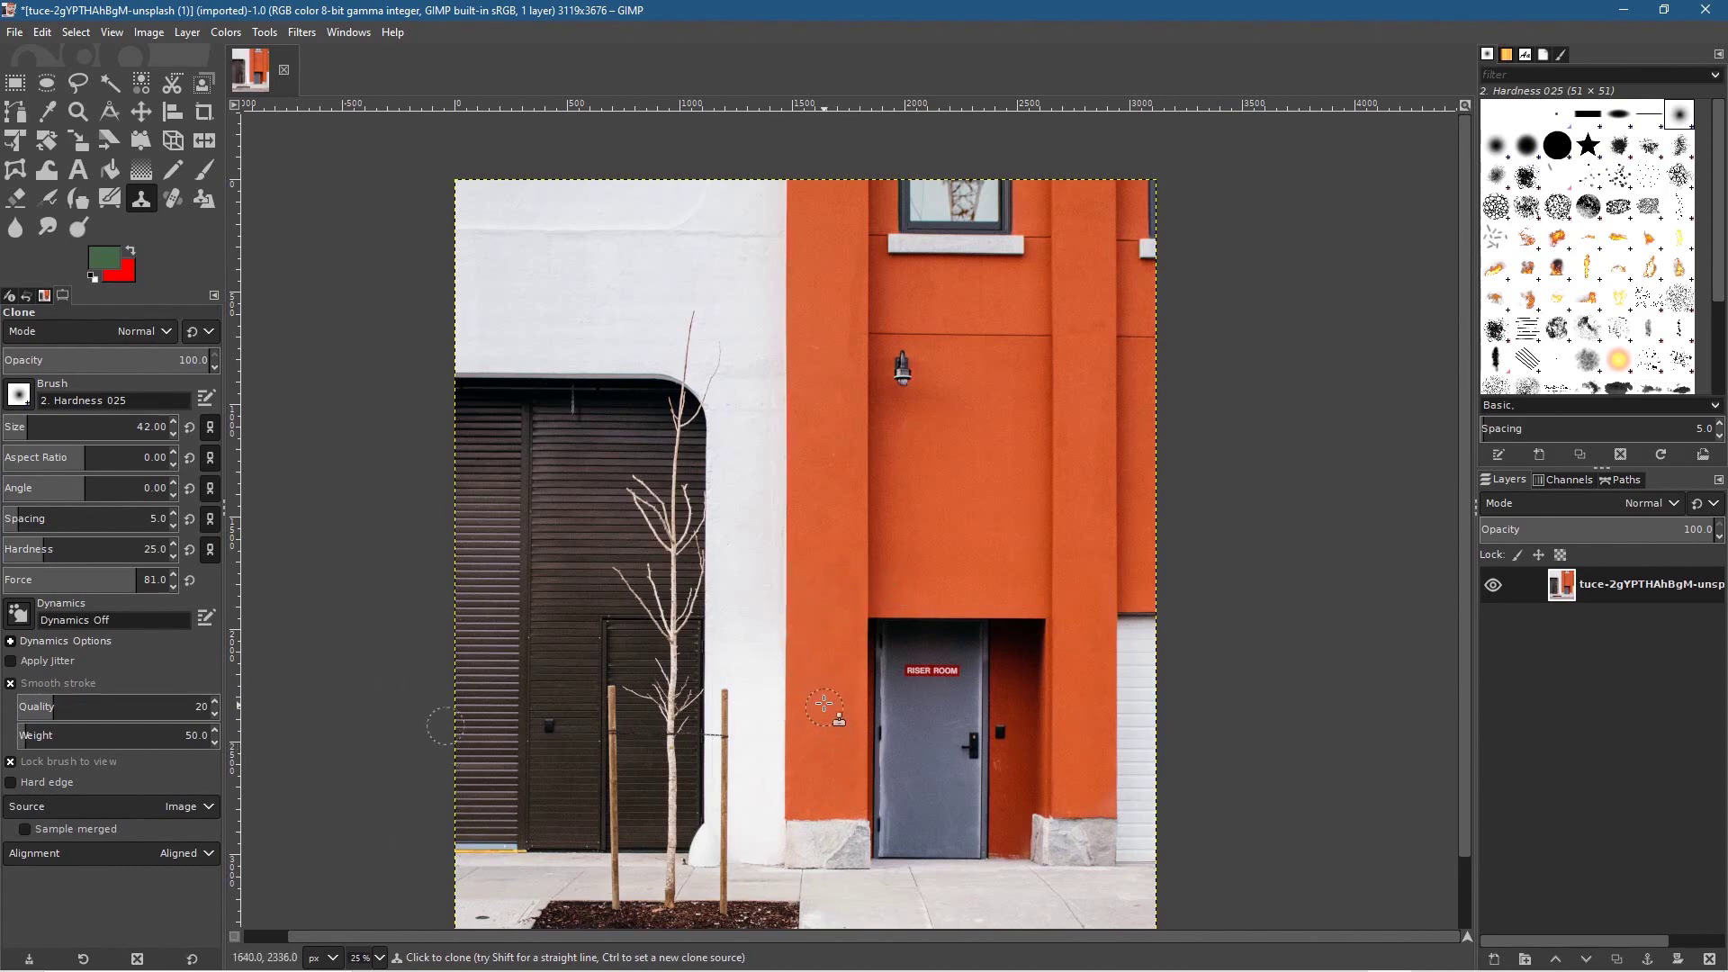
scroll(823, 703, "down", 1)
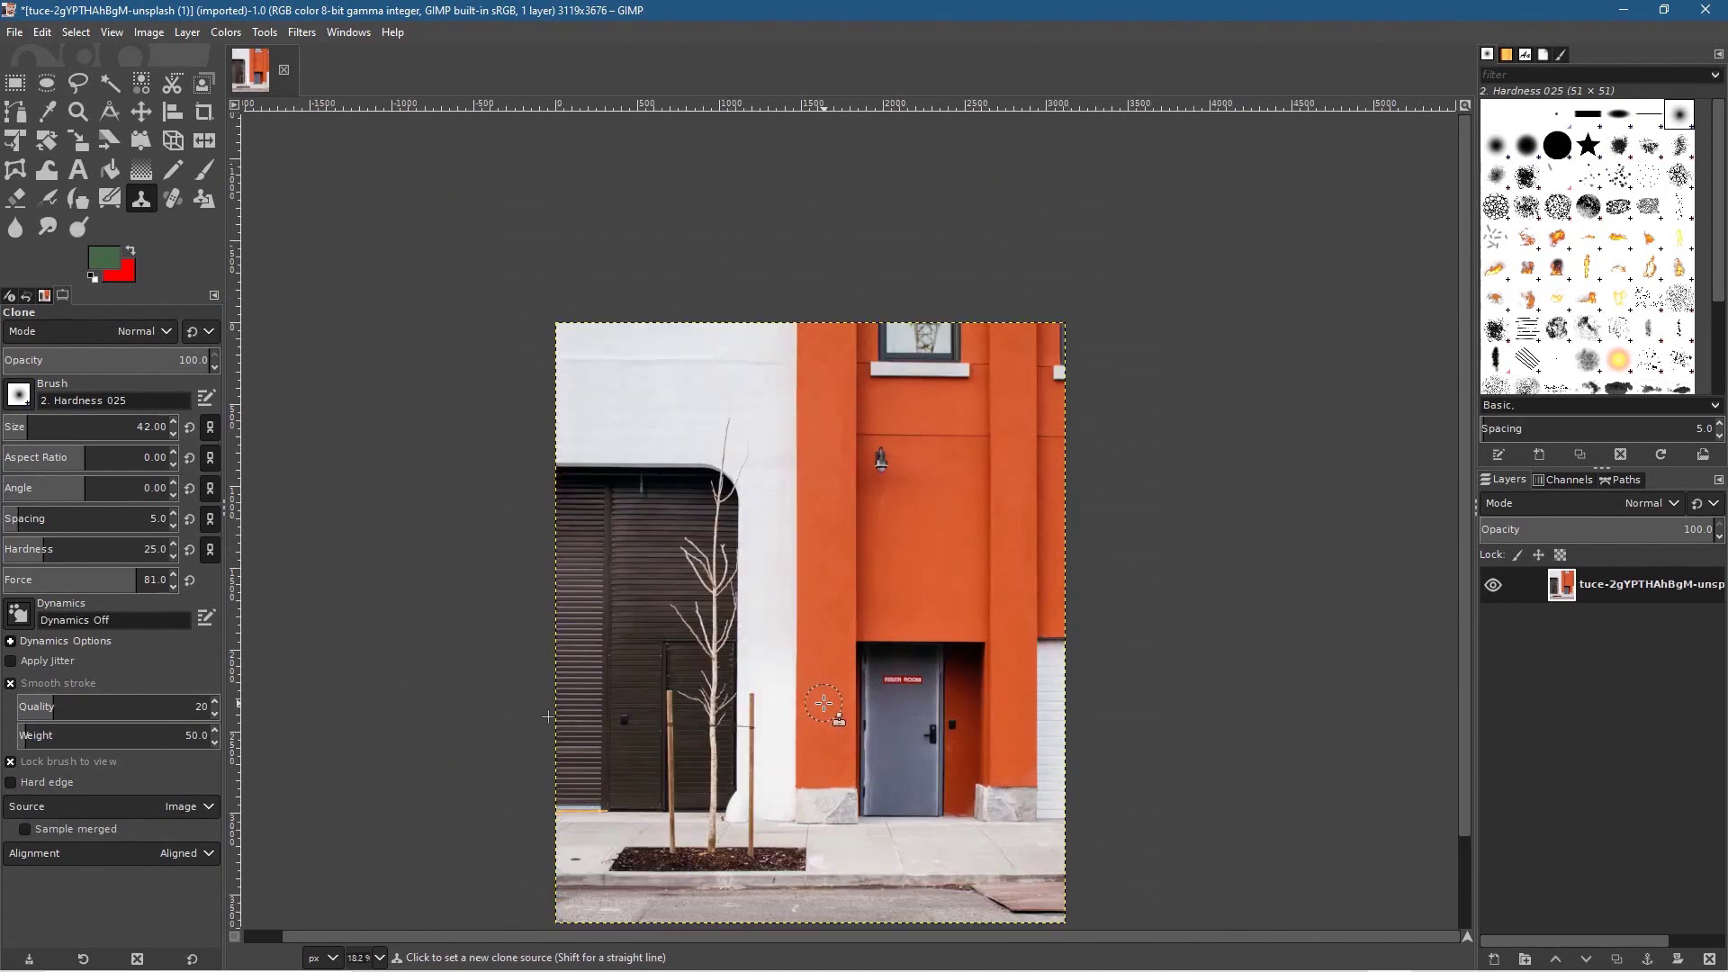
left_click(15, 33)
left_click(42, 216)
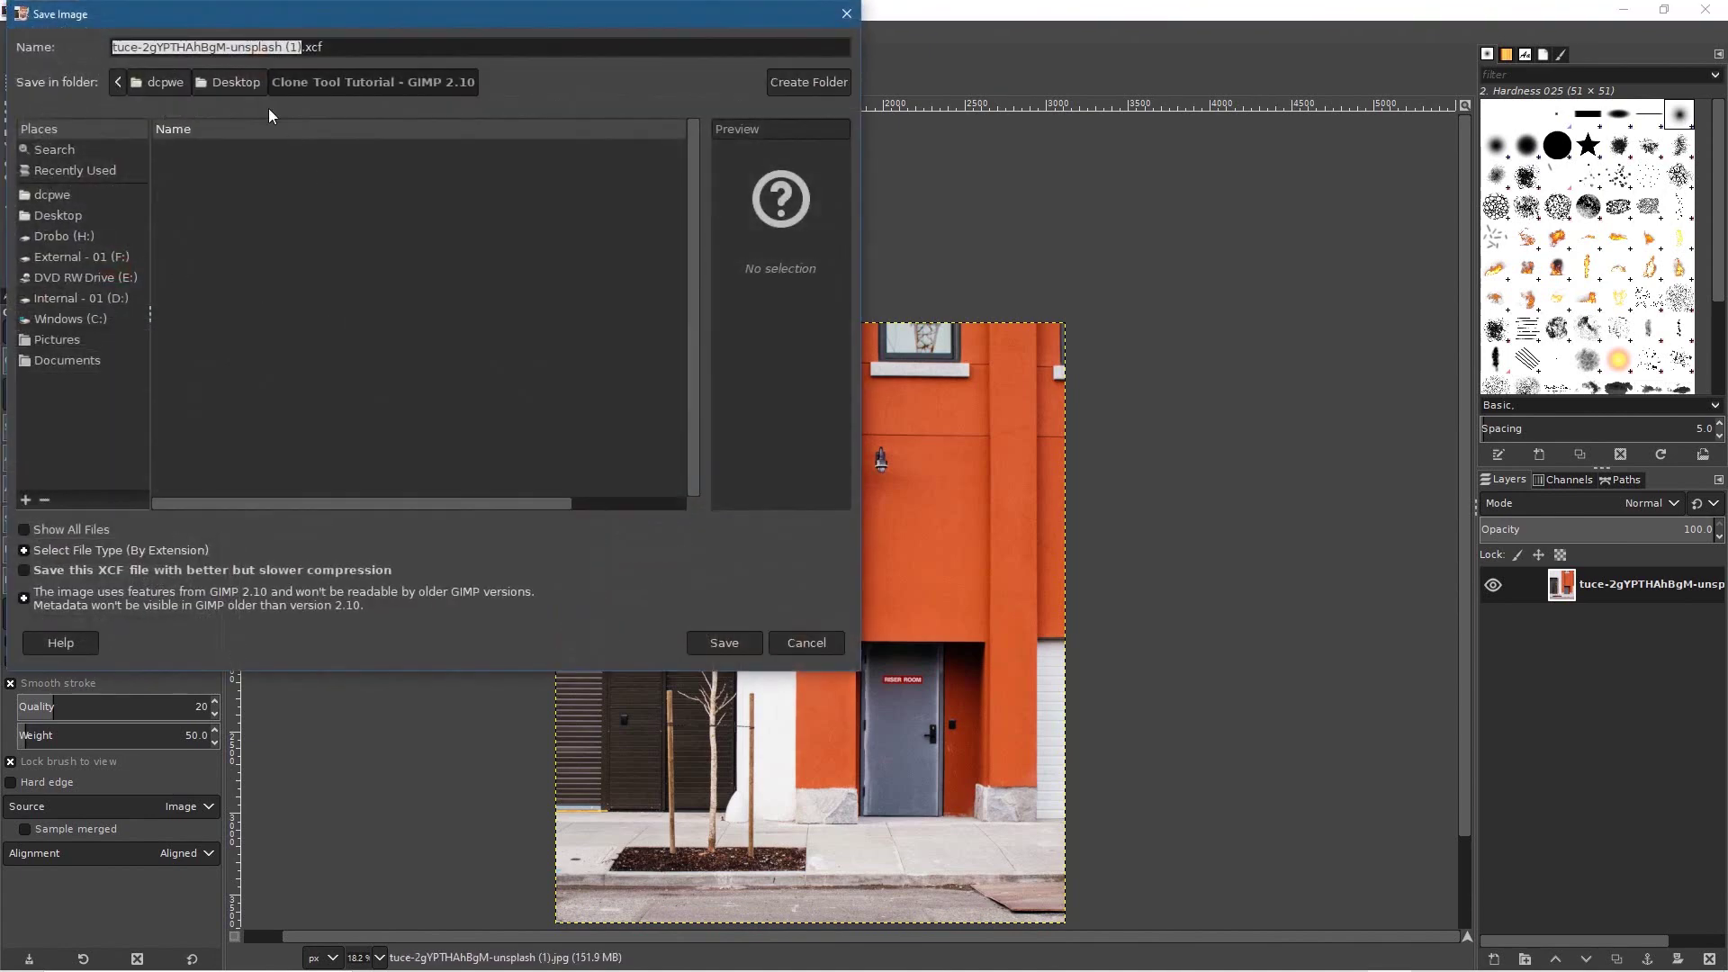
left_click(298, 48)
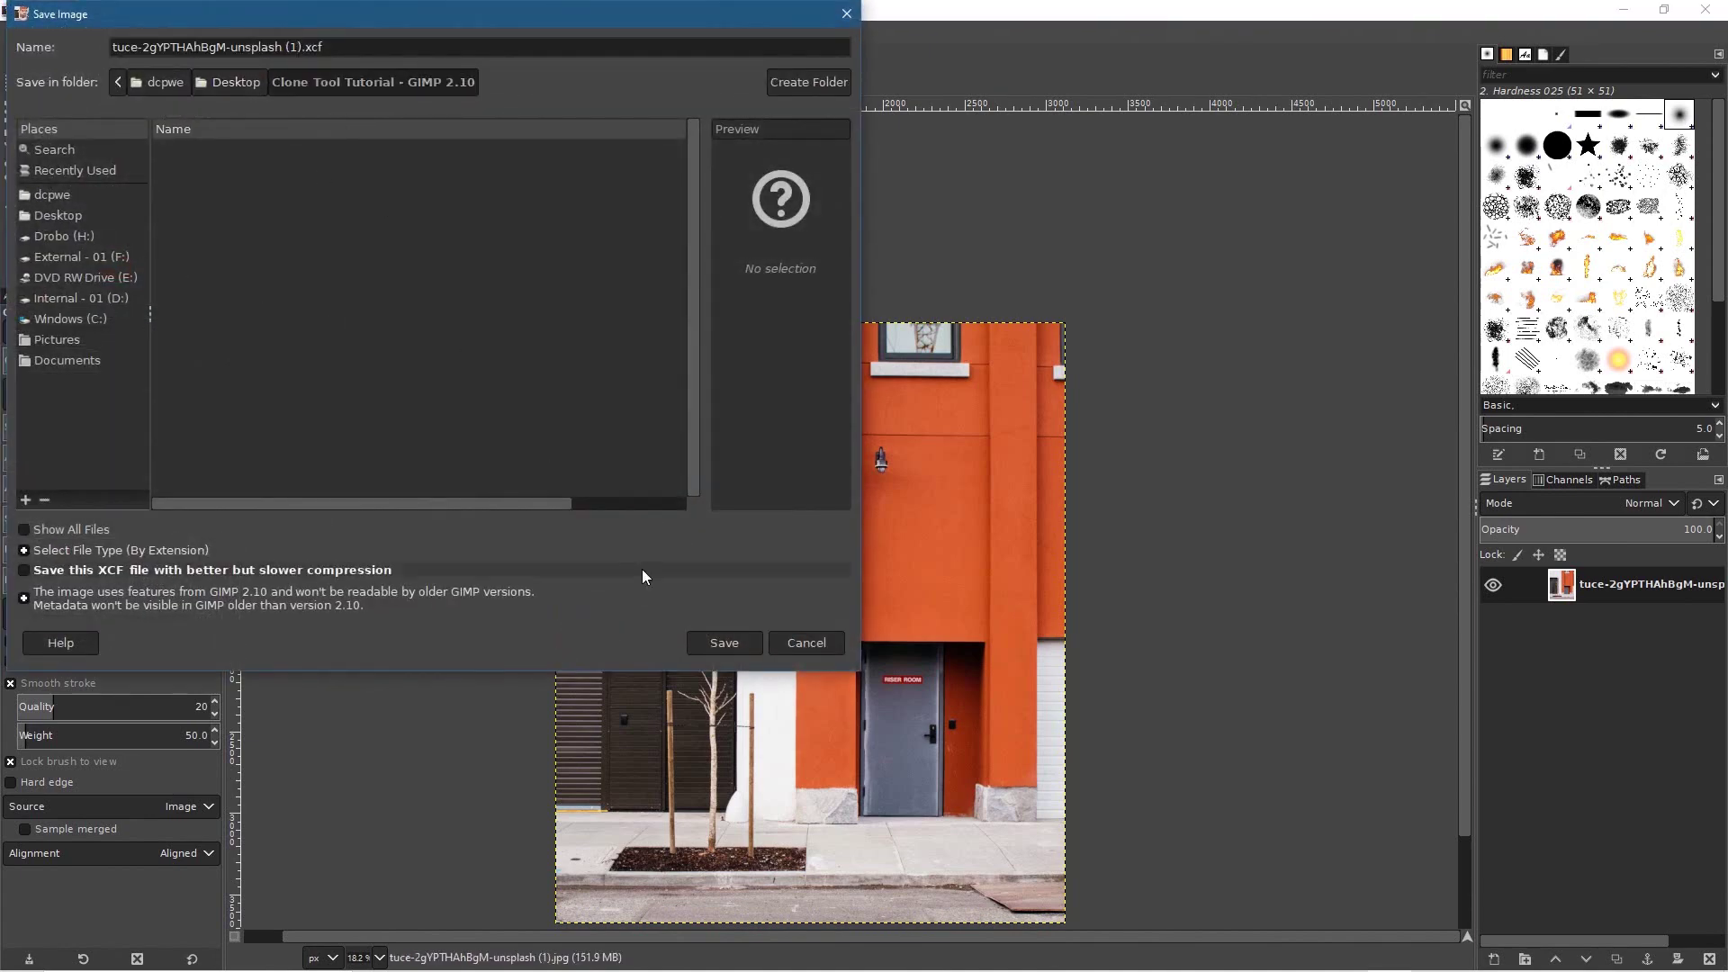
left_click(722, 643)
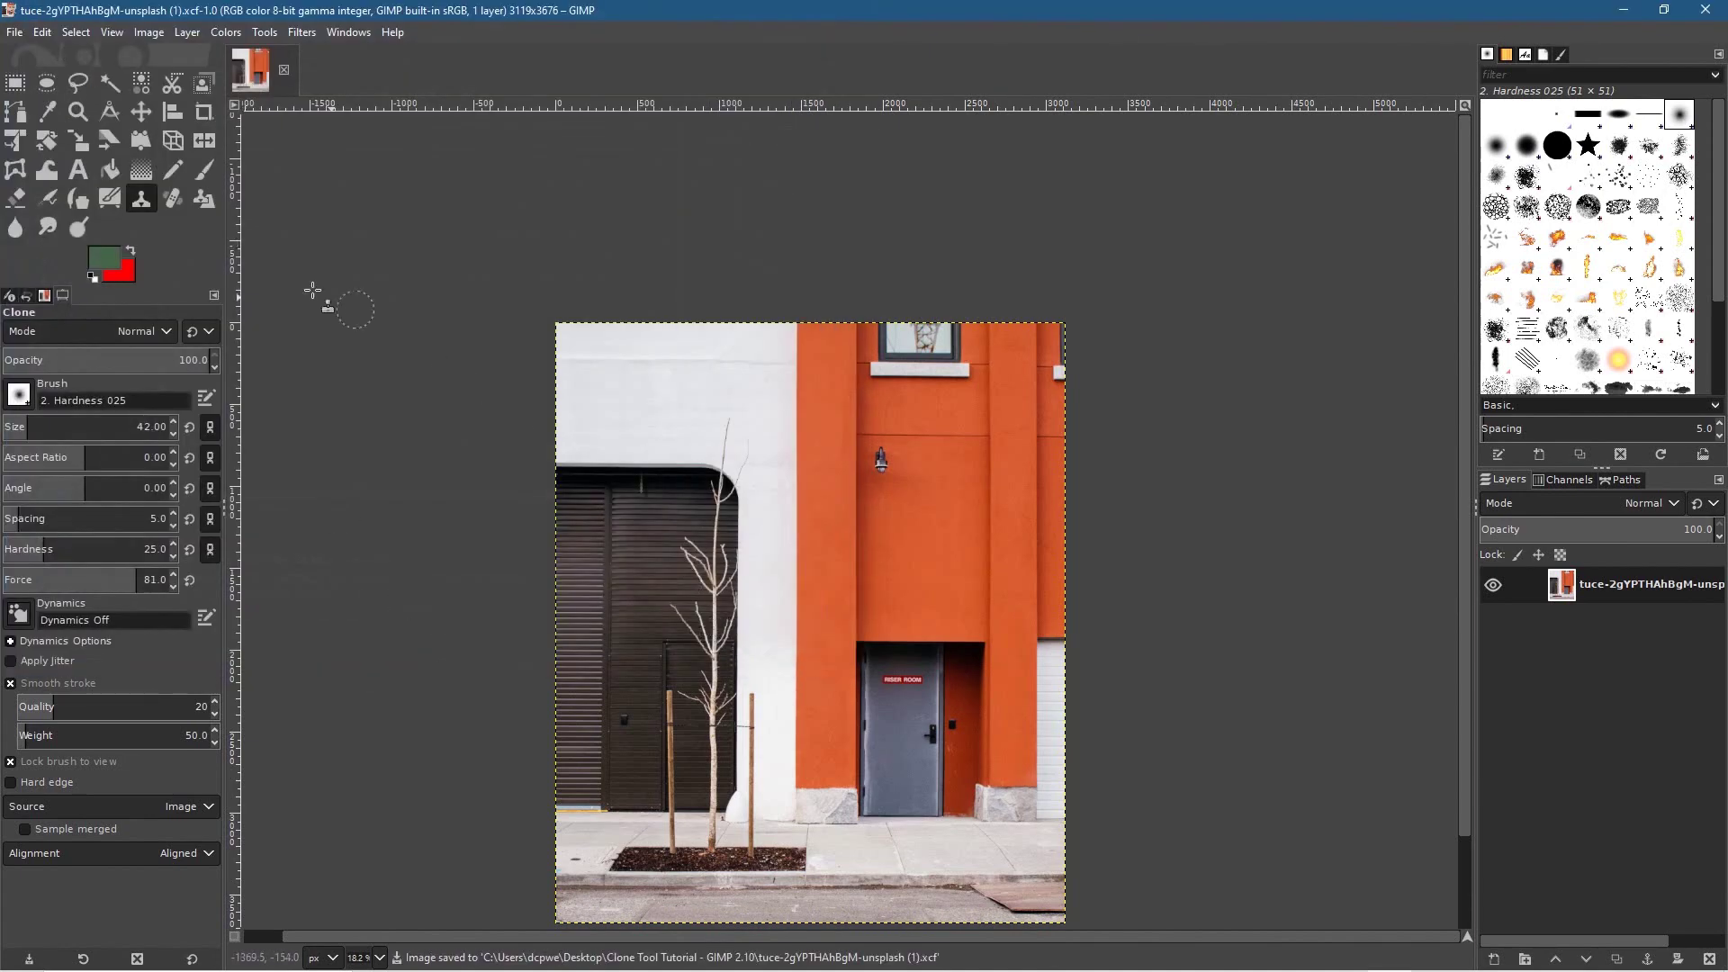
Start exporting the retouched image and choose JPEG image as the file type
left_click(15, 33)
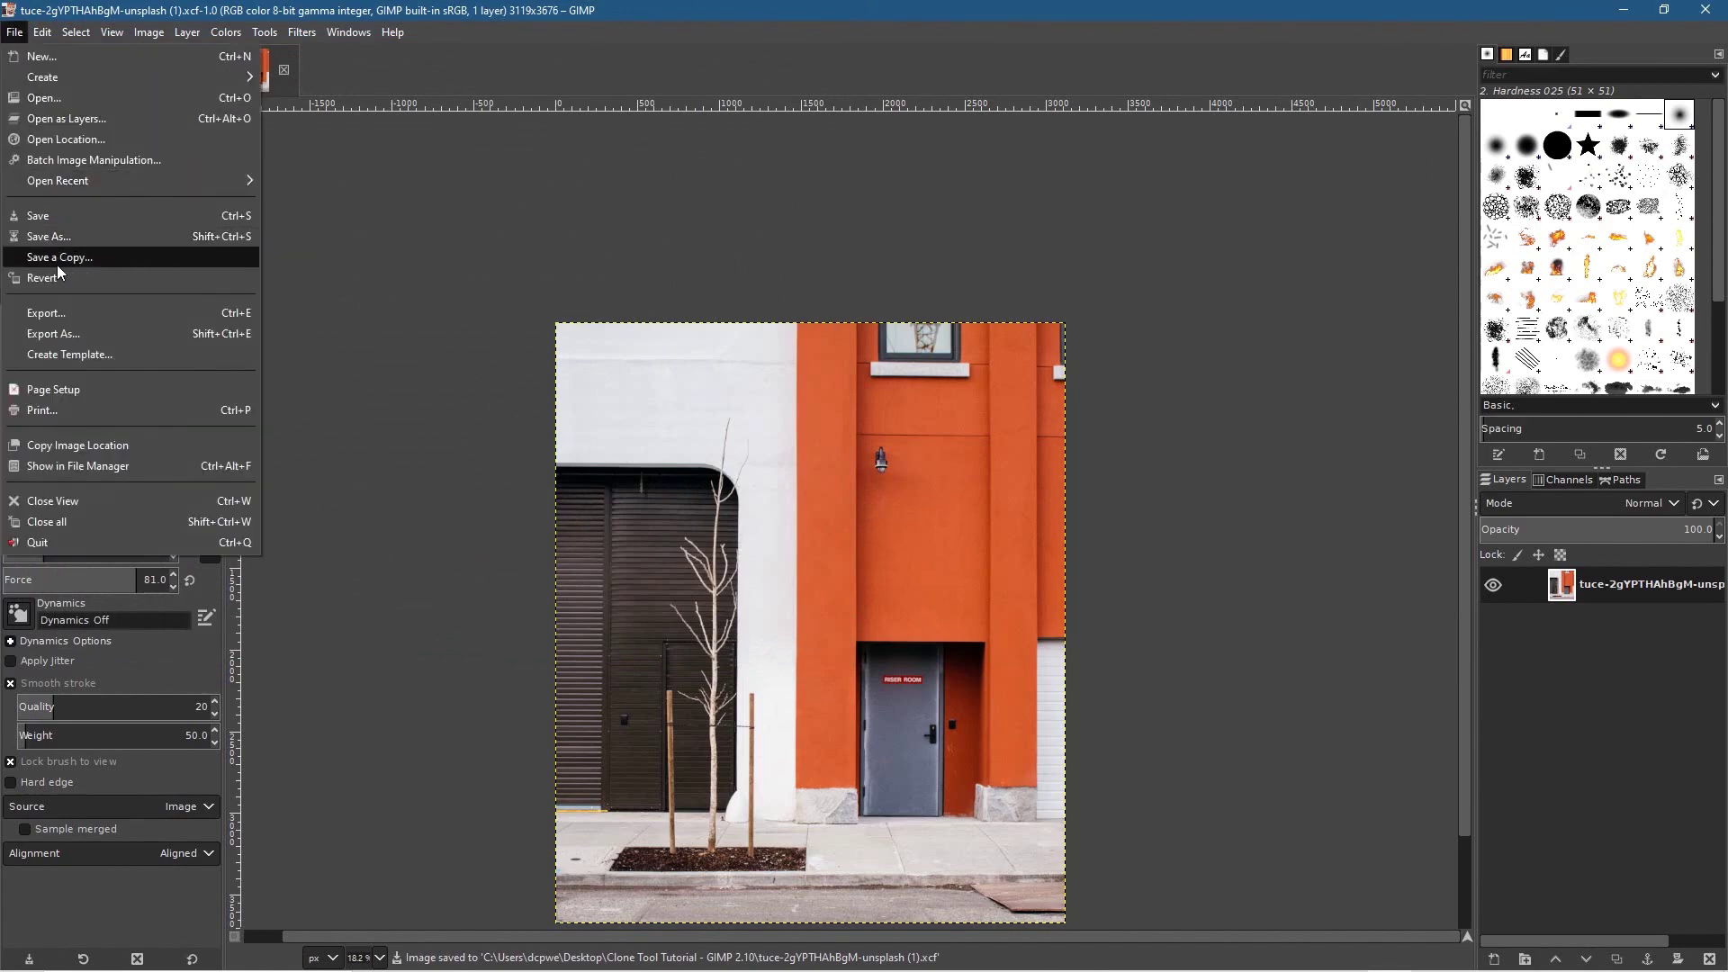
left_click(64, 312)
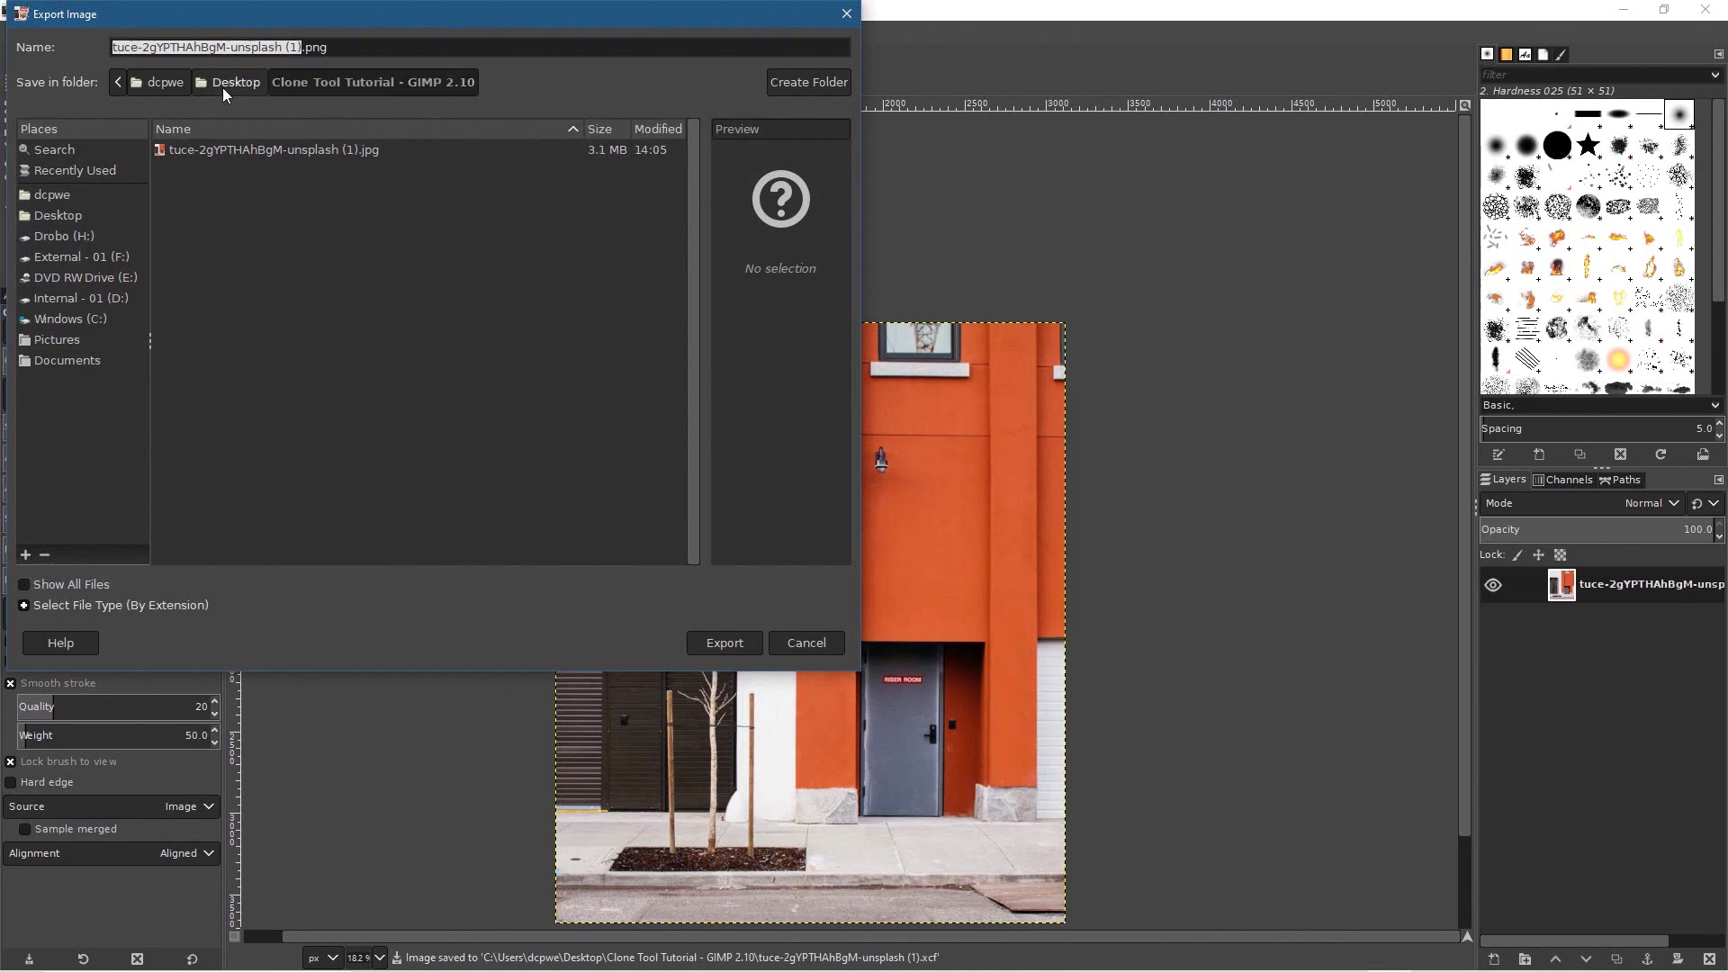
left_click(87, 606)
scroll(82, 512, "down", 5)
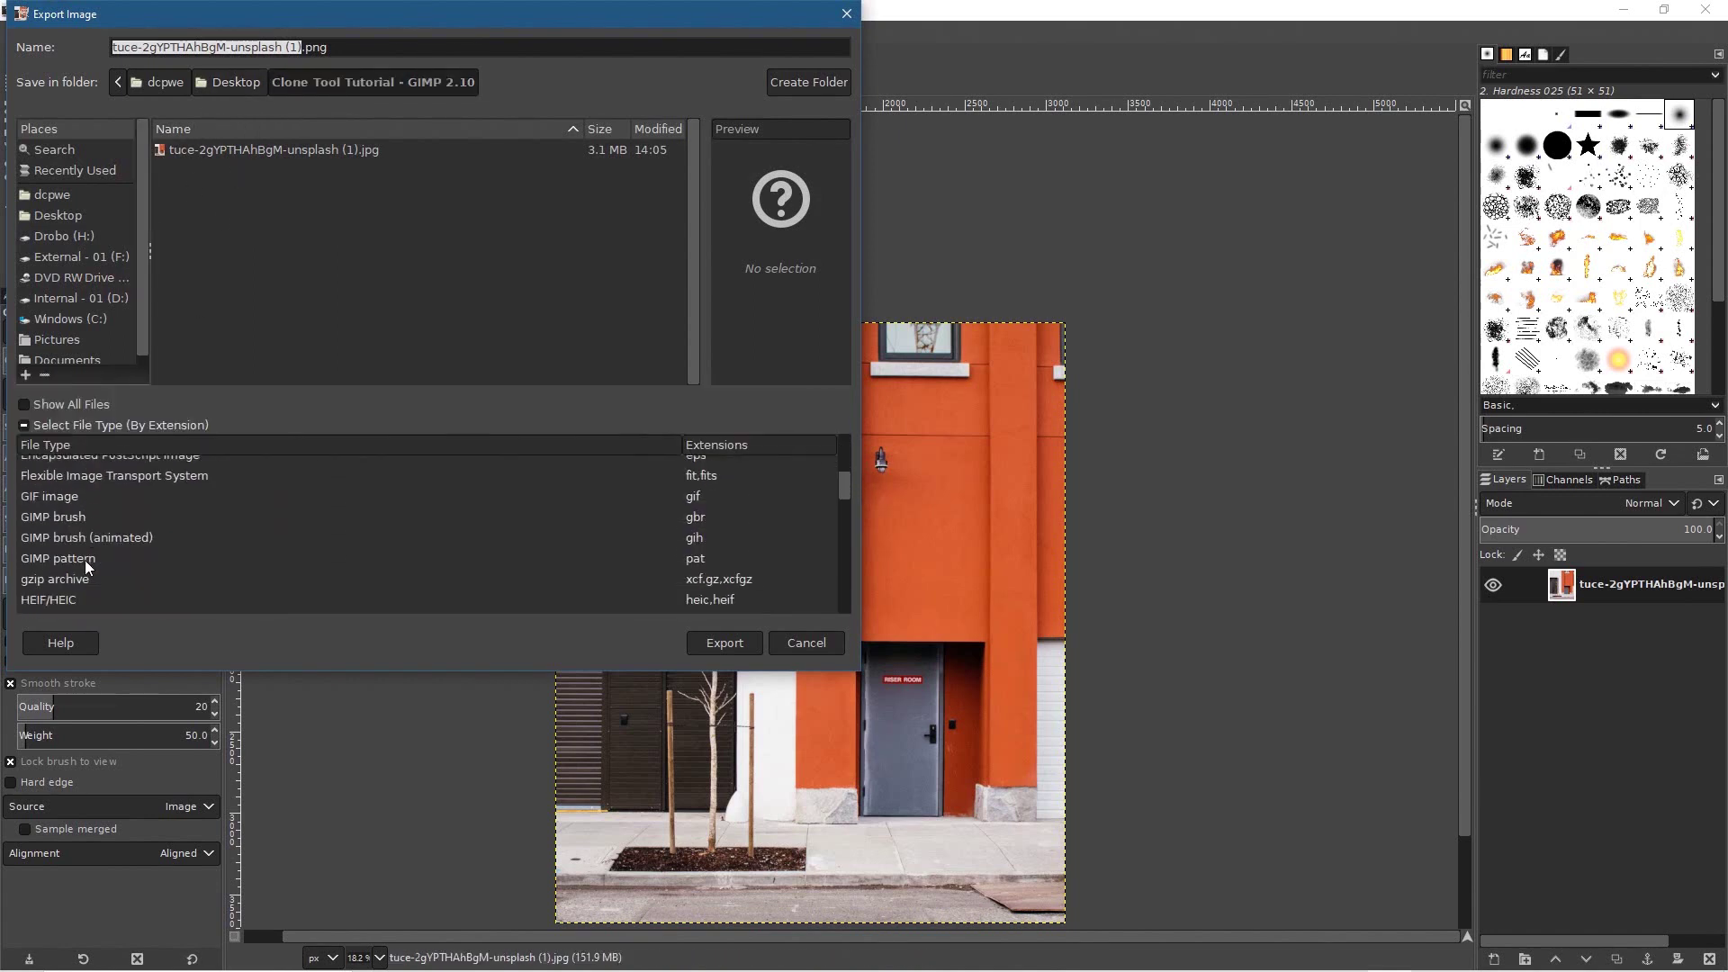
left_click(84, 586)
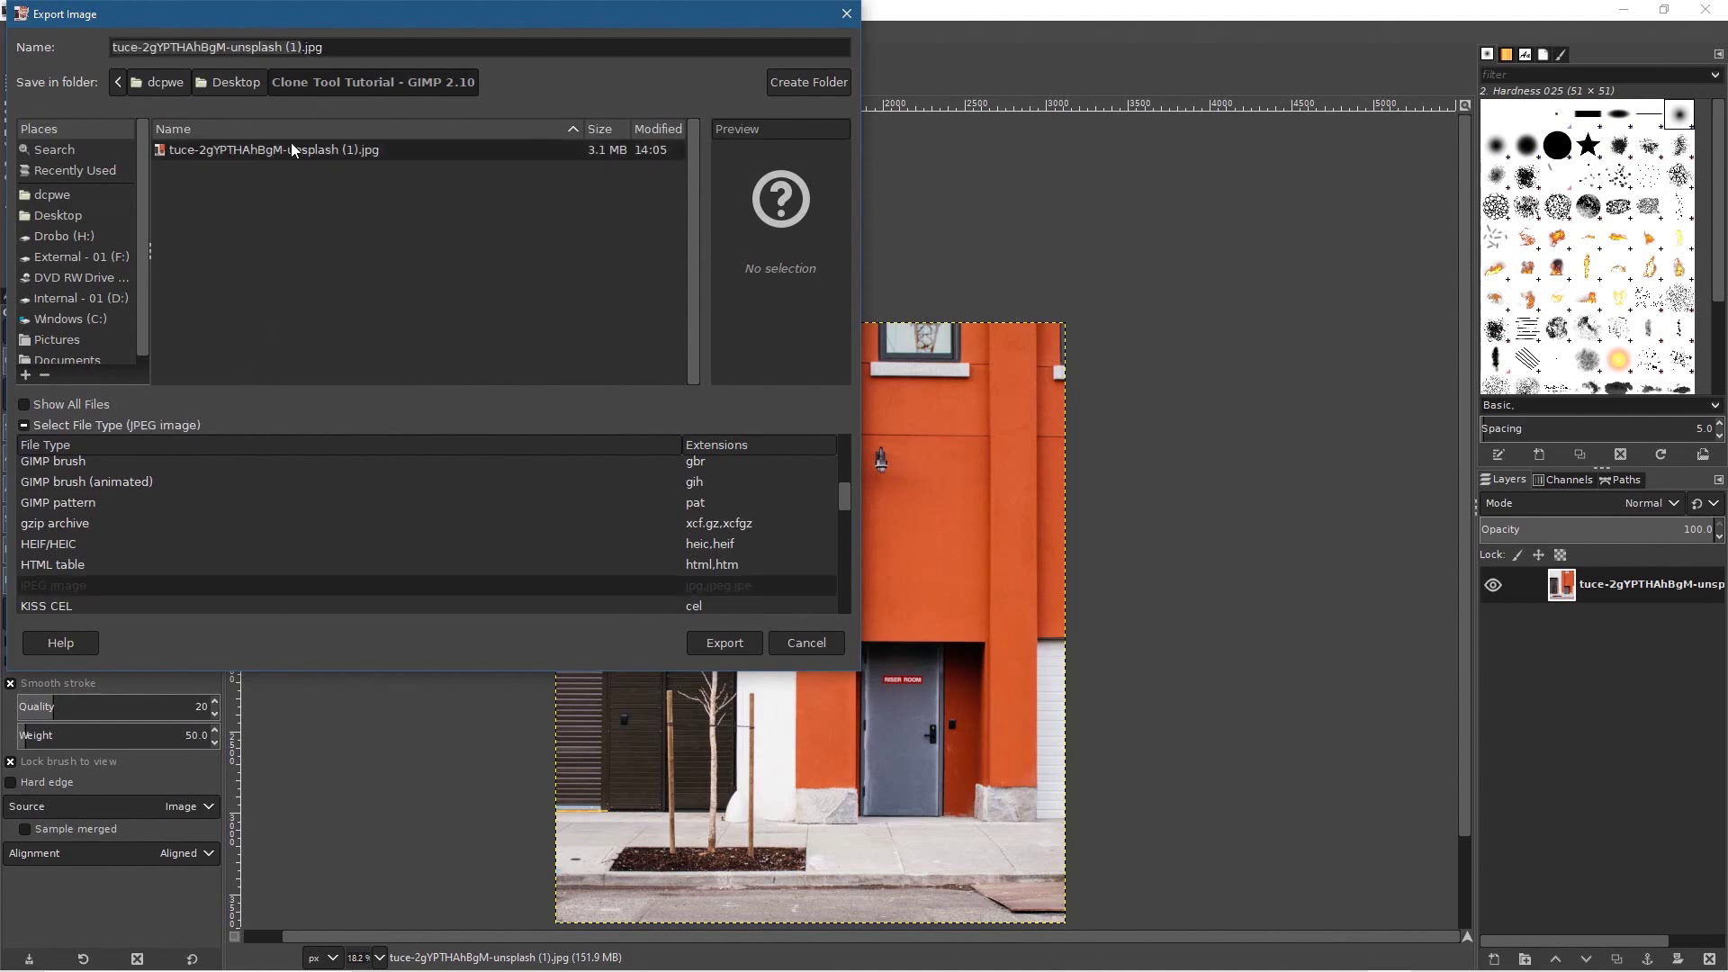
Name the exported file tuce-2gYPTHAhBgM-unsplash-edit-01.jpg and export it to the Clone Tool Tutorial - GIMP 2.10 folder with the current JPEG settings
left_click(300, 47)
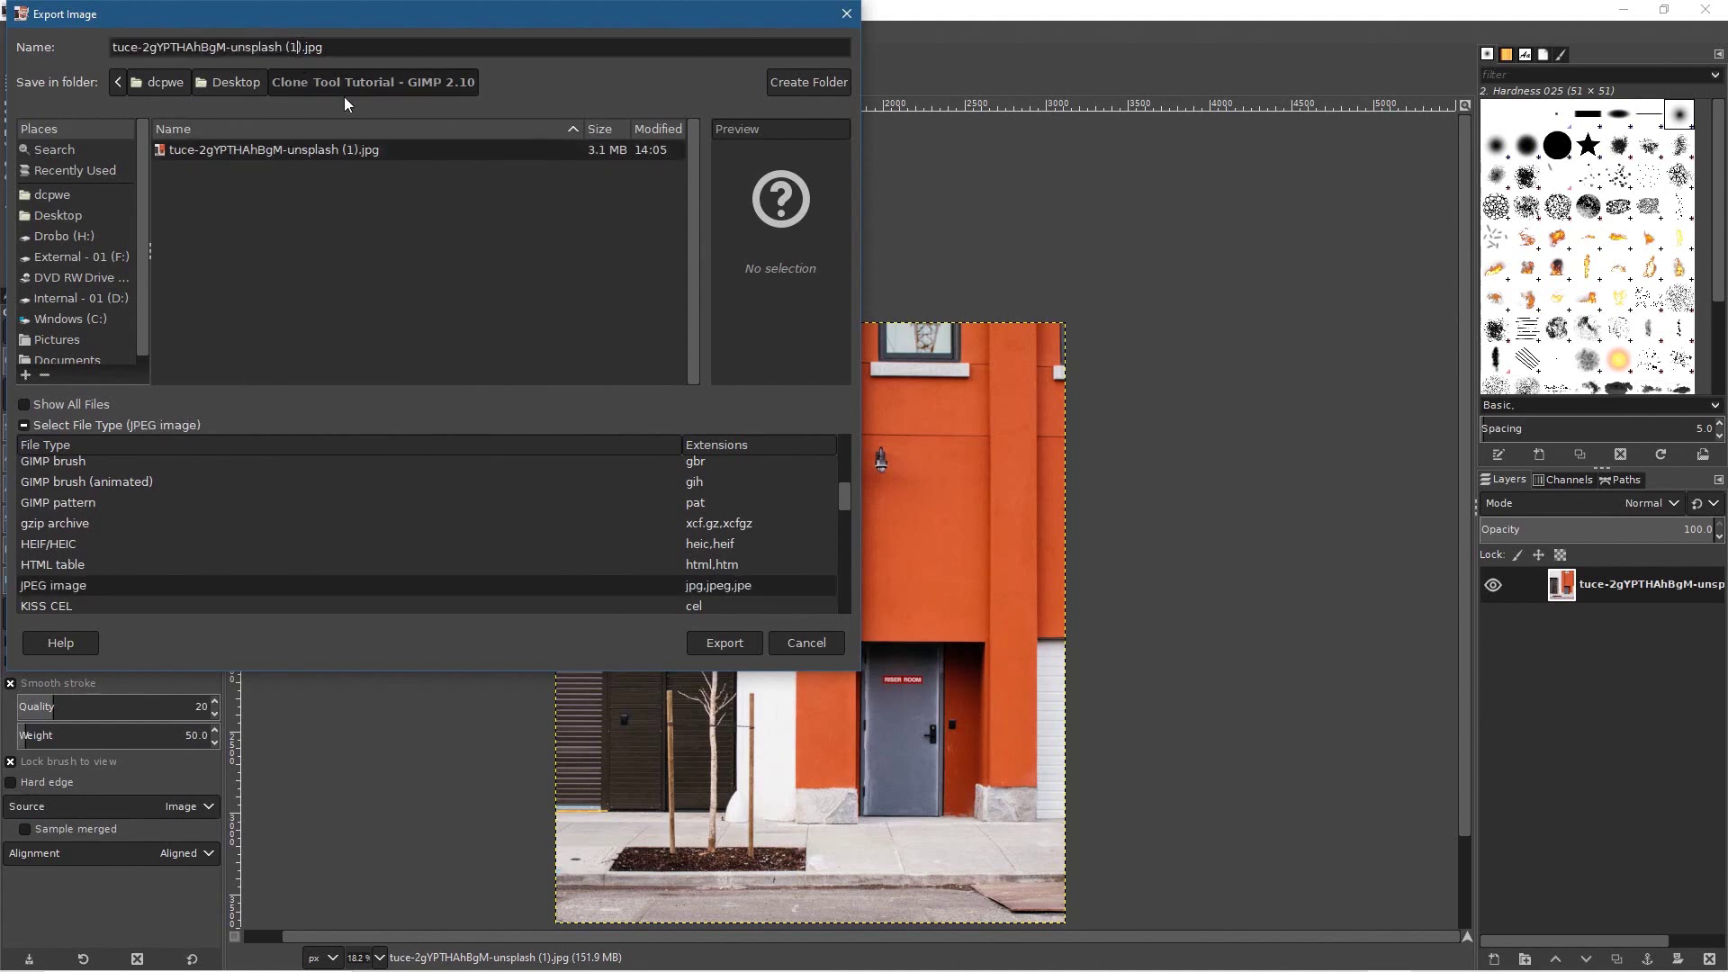
key("BackSpace")
key("BackSpace")
key("BackSpace")
type("-")
left_click(754, 642)
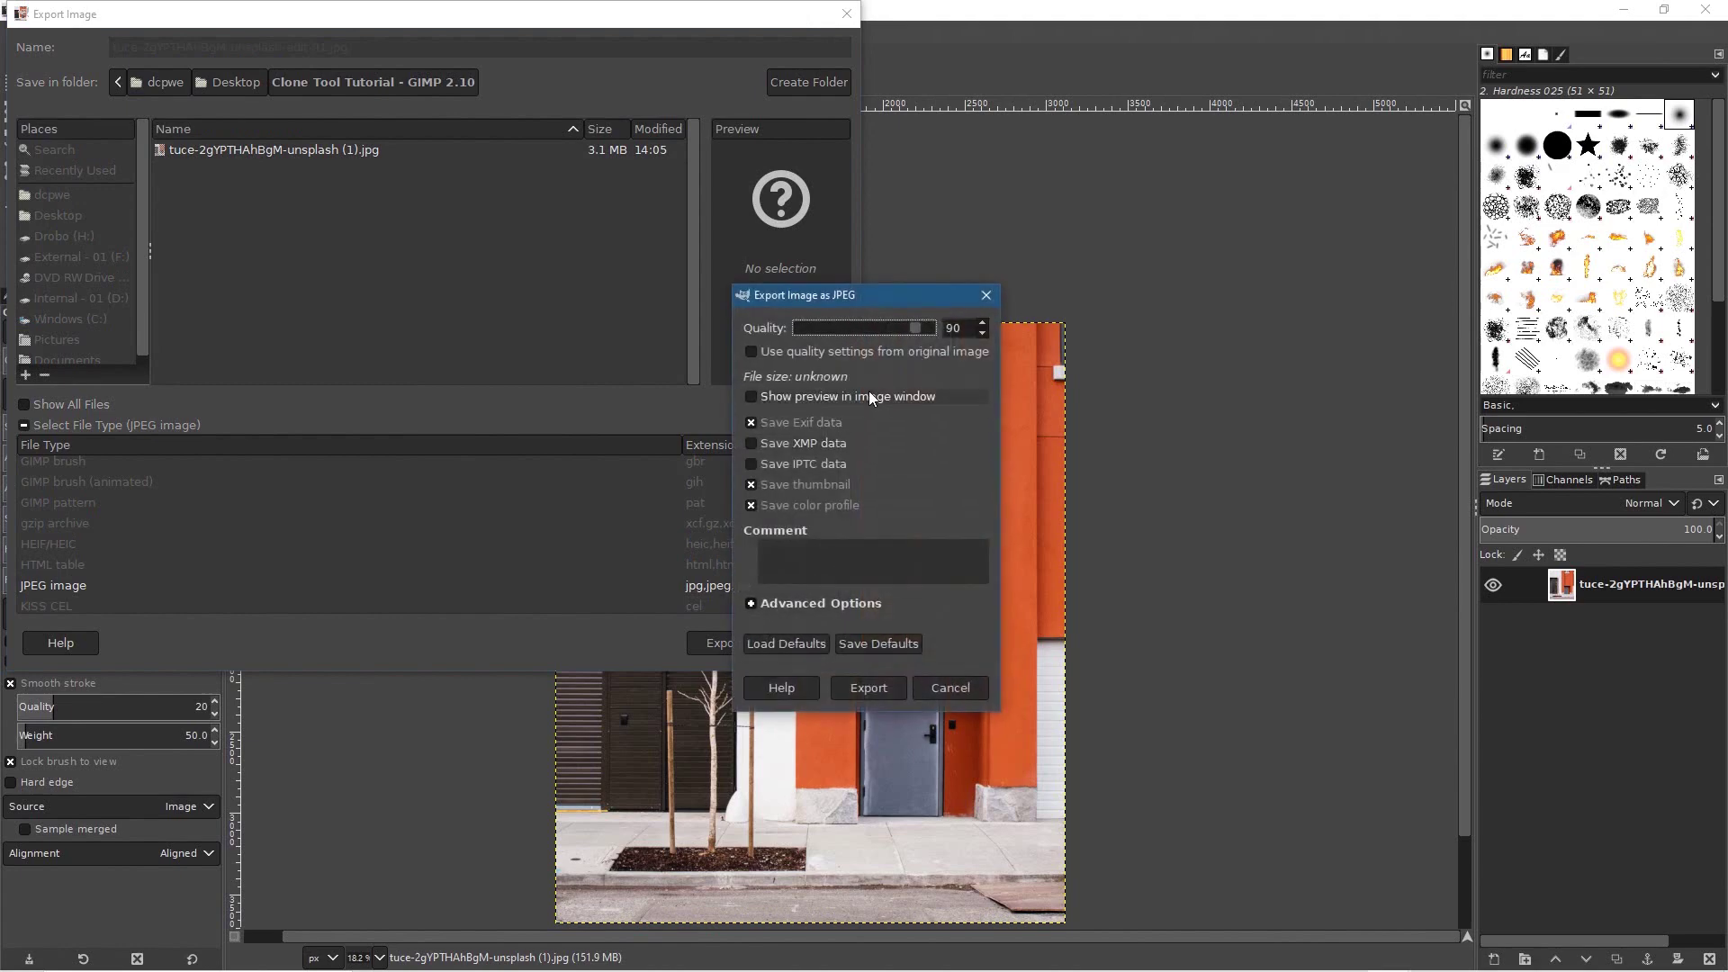
left_click(864, 689)
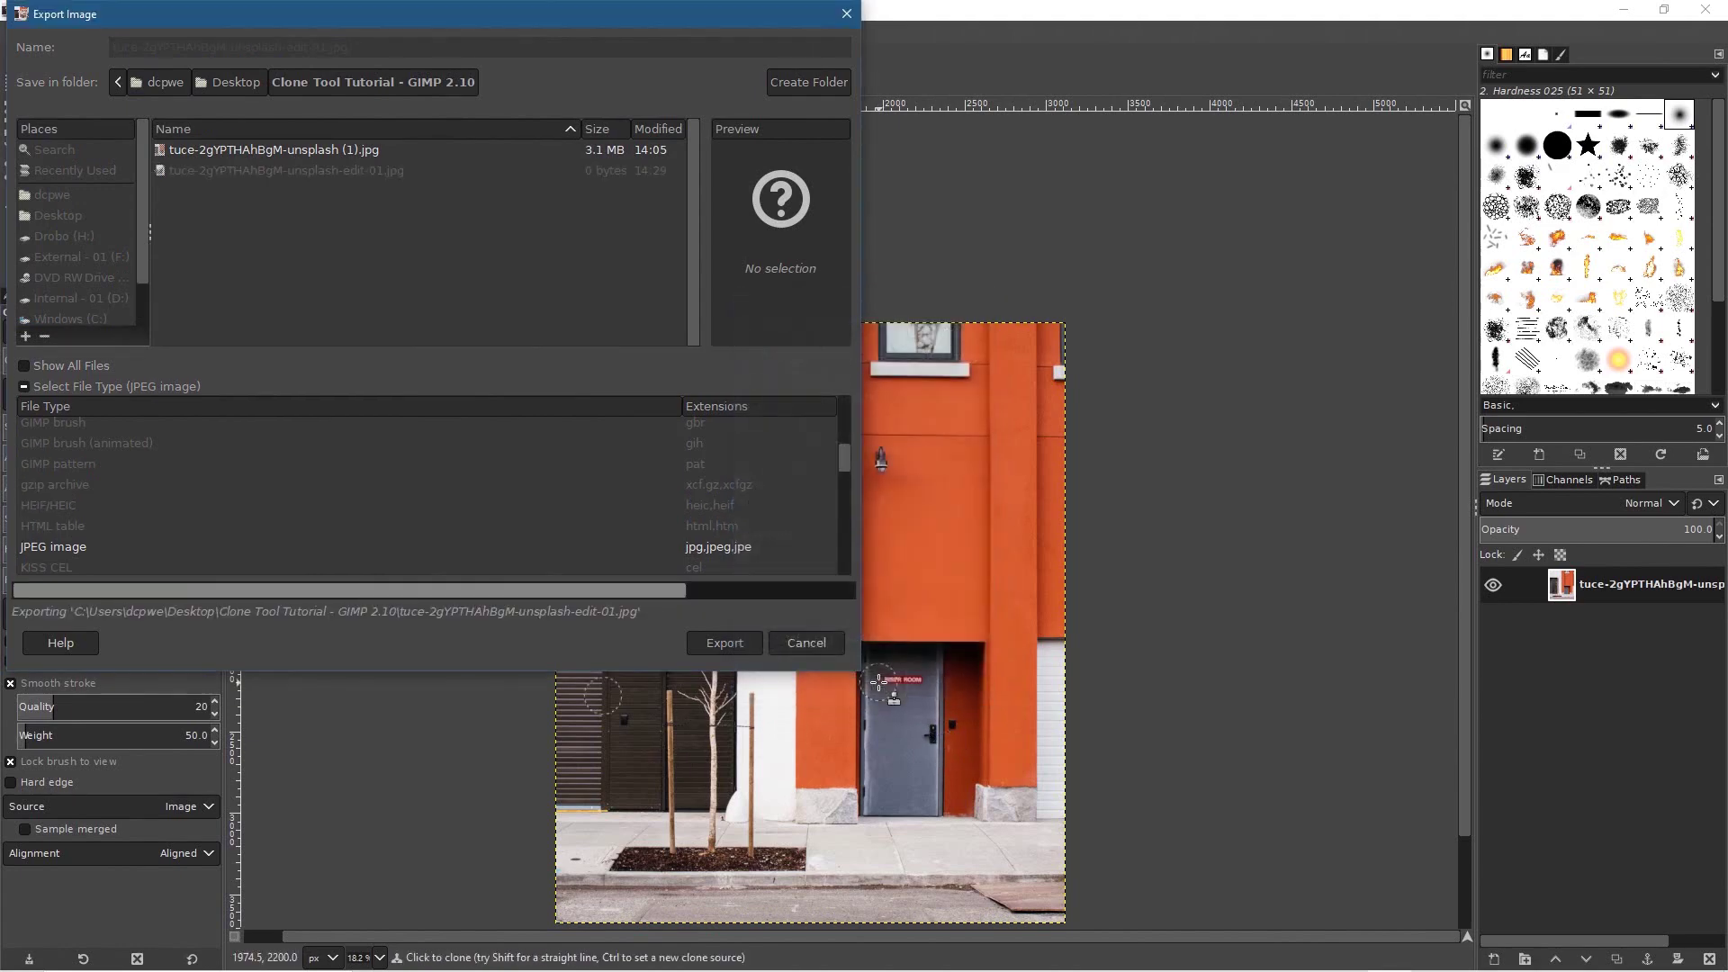
Switch to File Explorer, show the files as large thumbnails, and open the original and edited JPGs side by side in Photos for comparison
left_click(1644, 20)
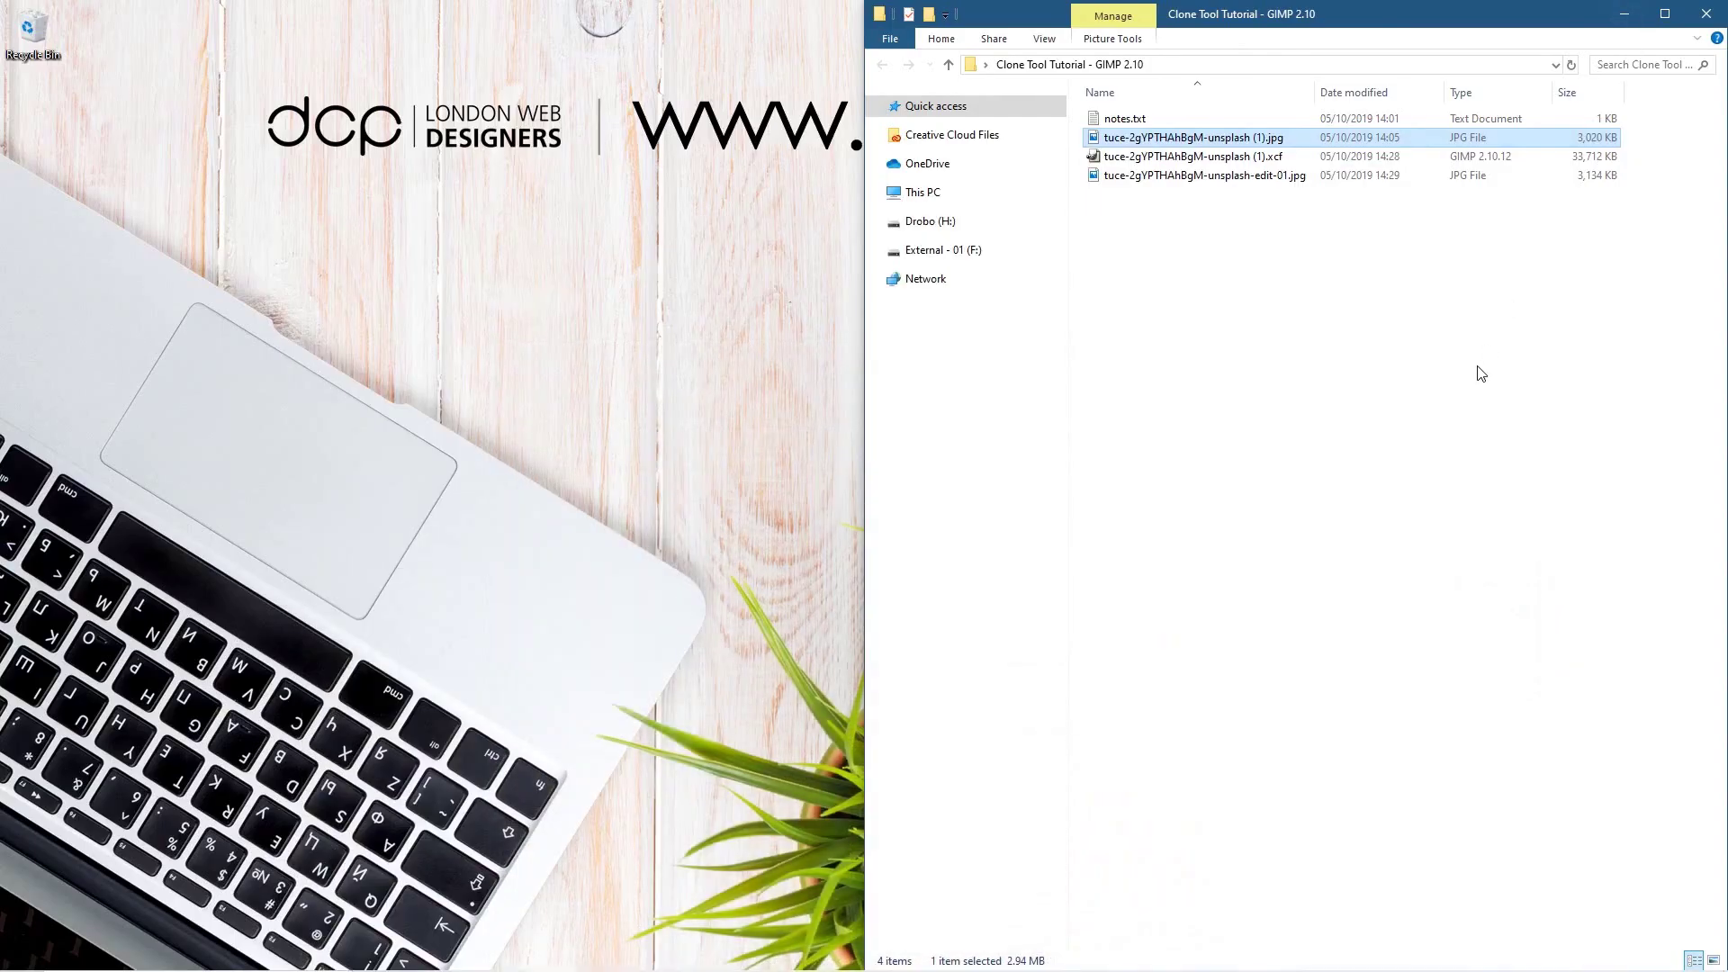
left_click(1714, 960)
double_click(1249, 150)
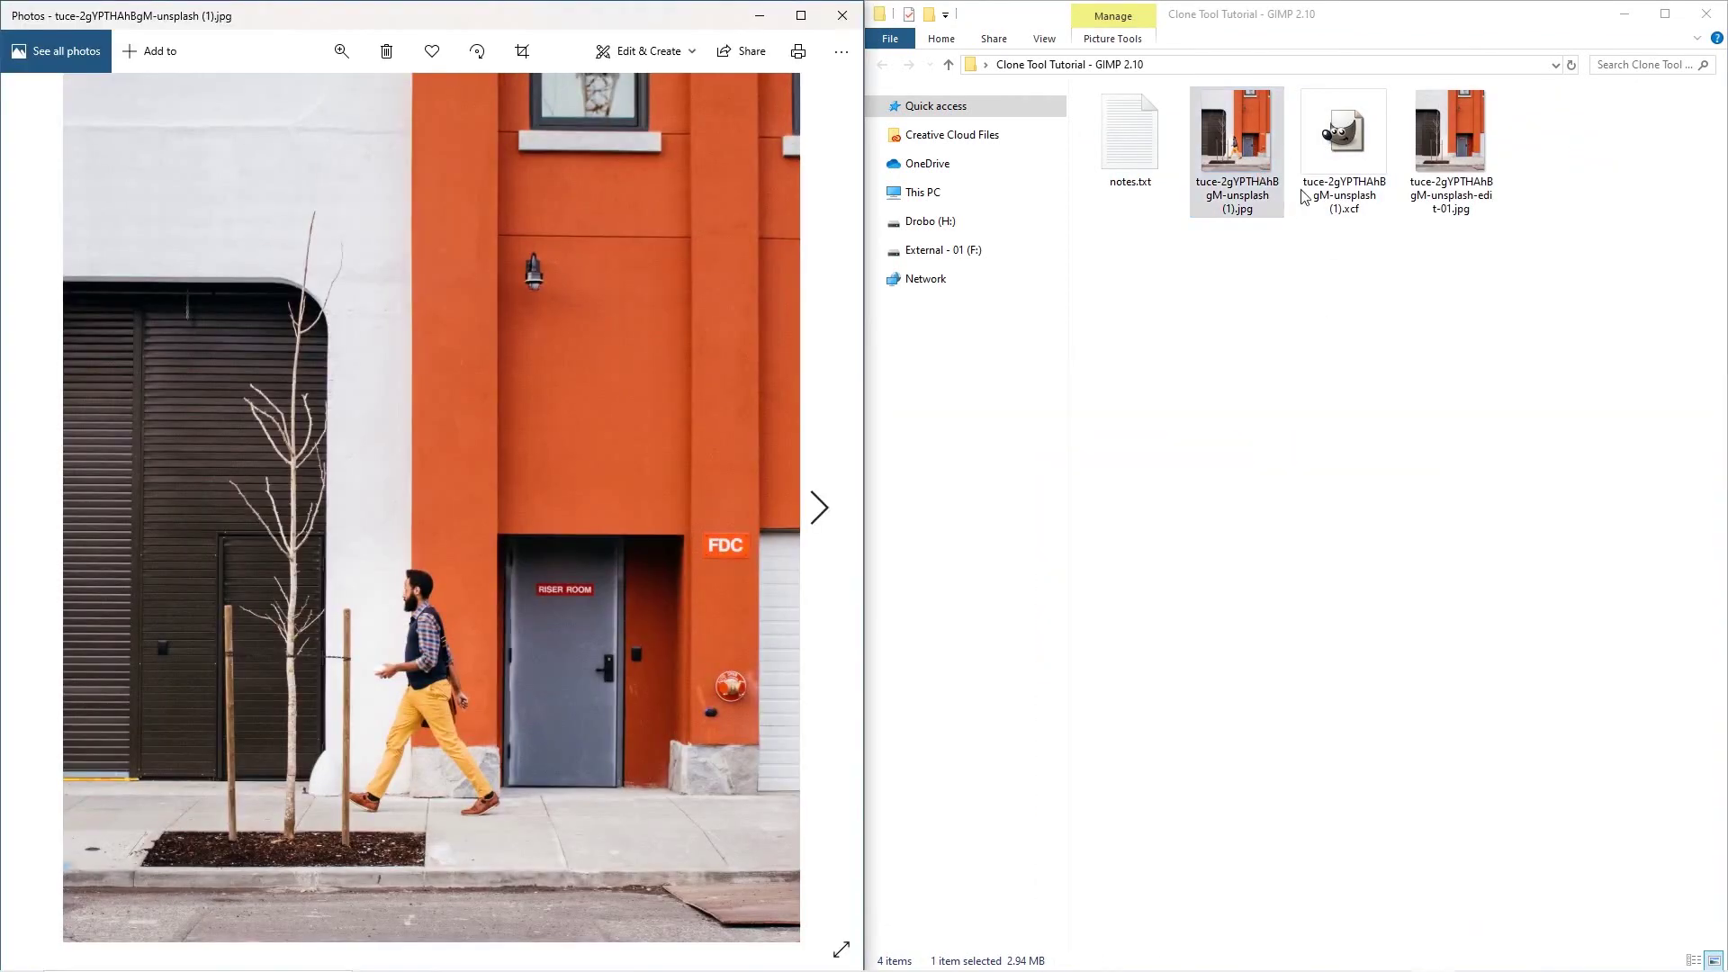
double_click(1449, 144)
key("super+Right")
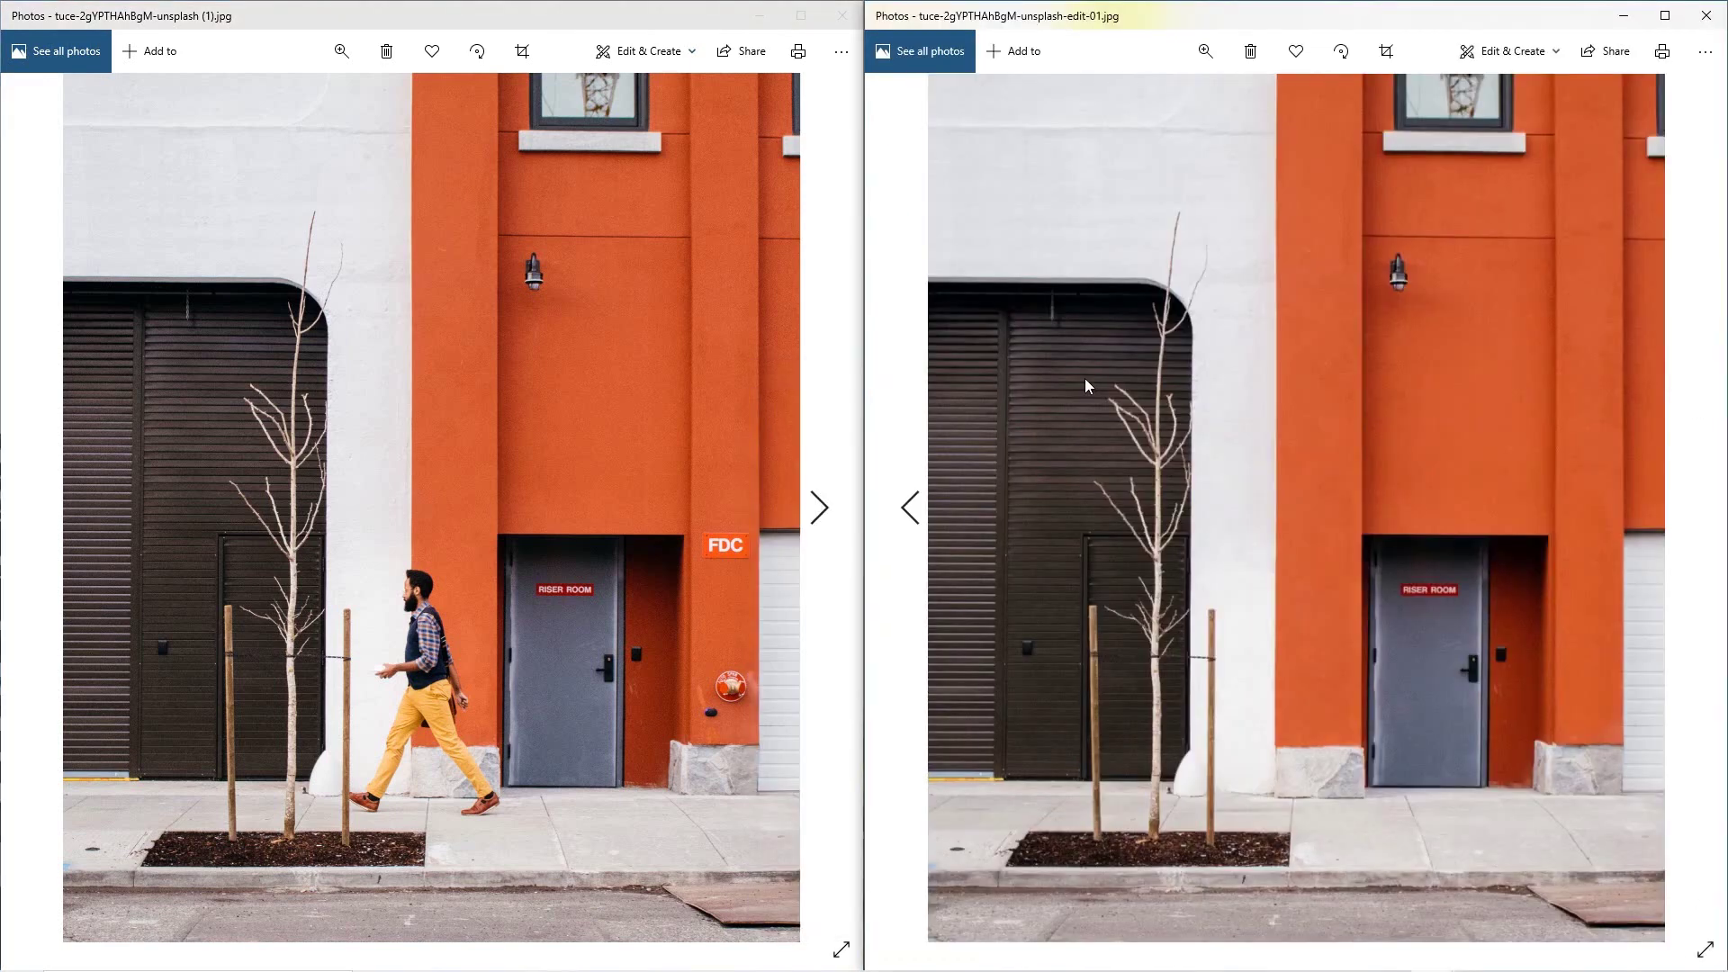
left_click(727, 26)
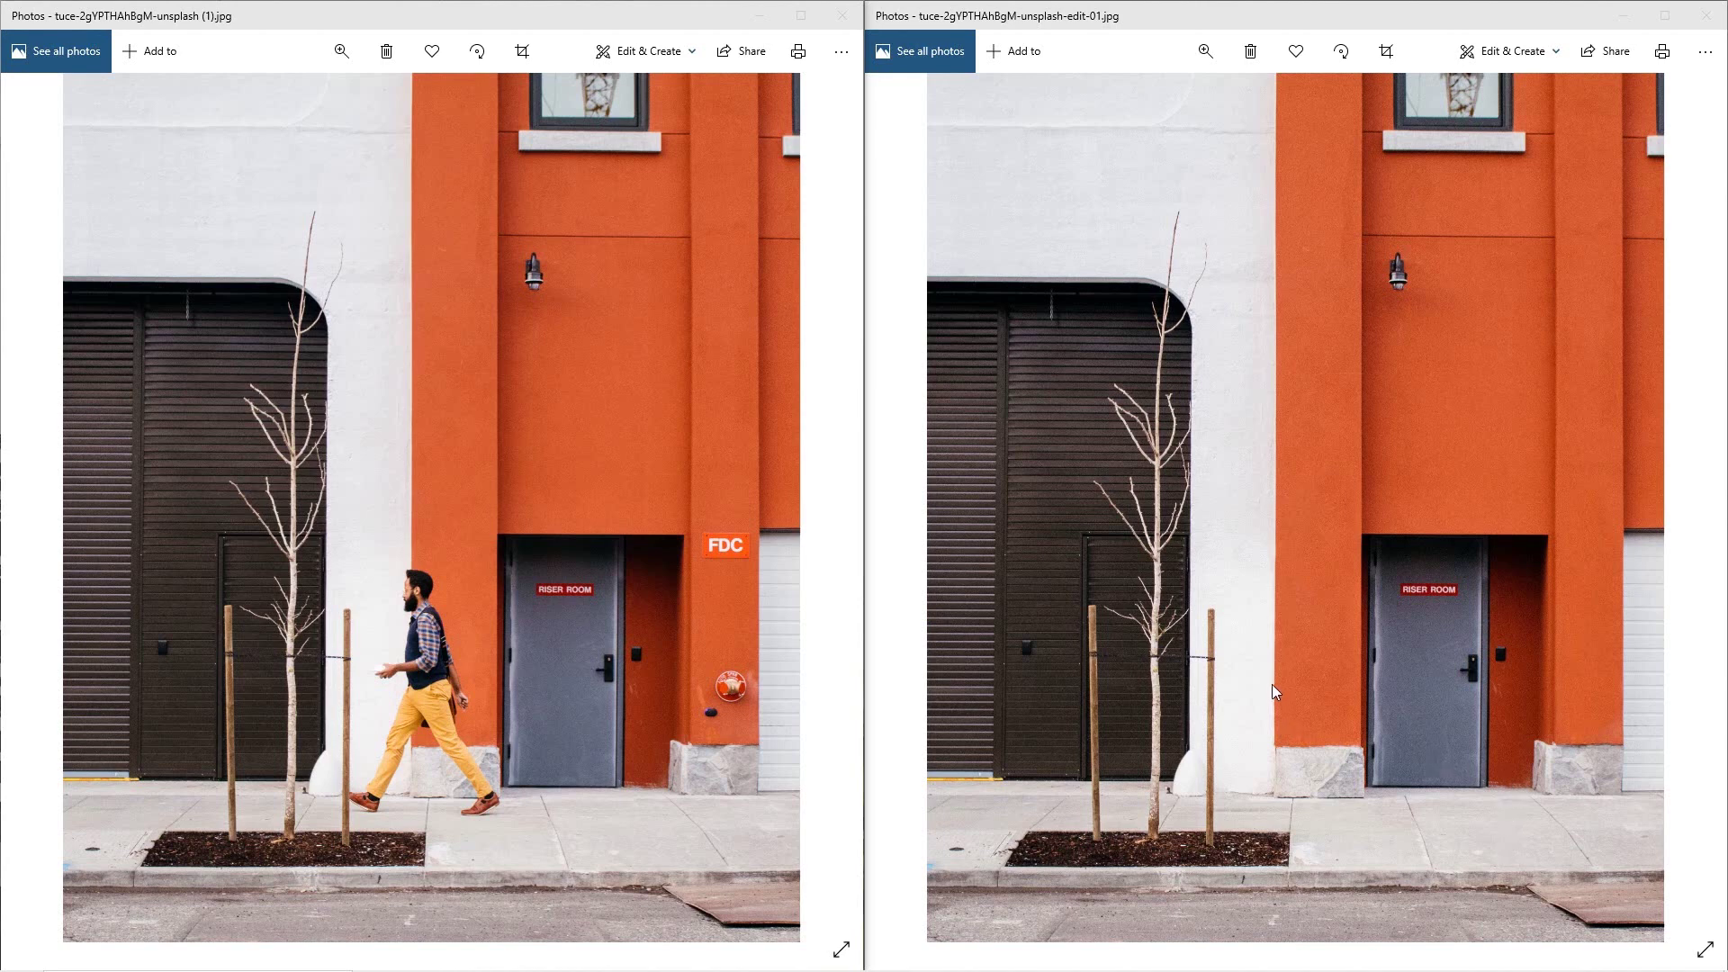
Close both Photos windows and the Clone Tool Tutorial - GIMP 2.10 folder window
left_click(839, 17)
left_click(1705, 15)
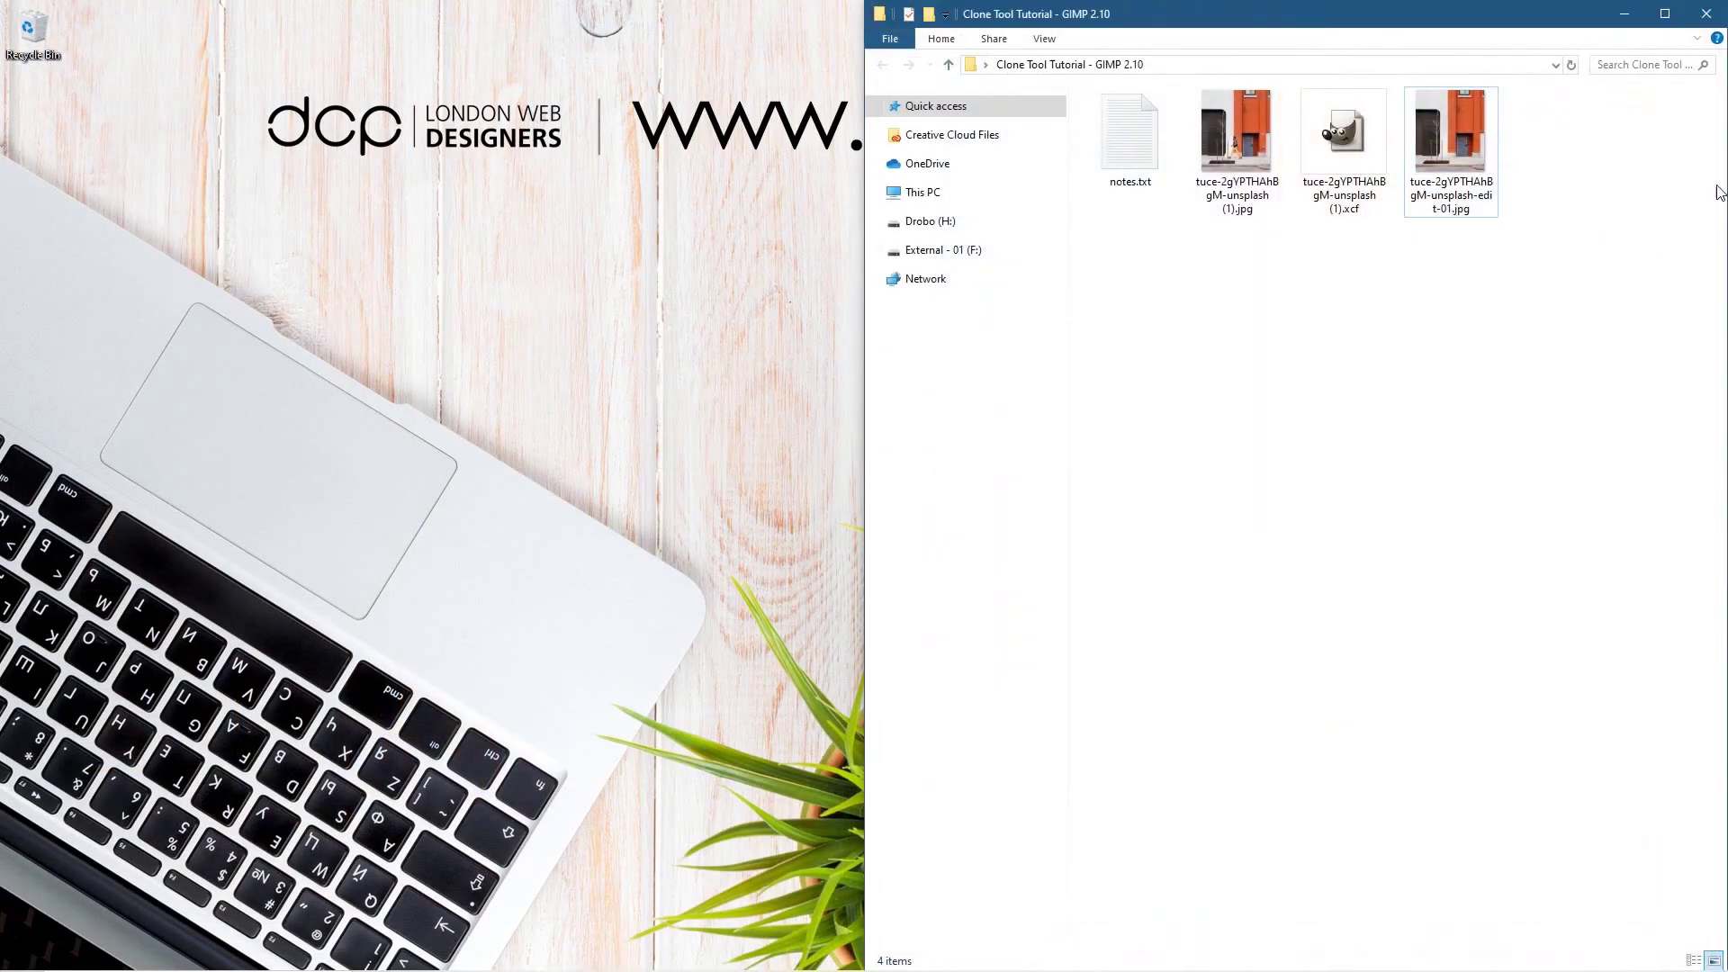
left_click(1706, 13)
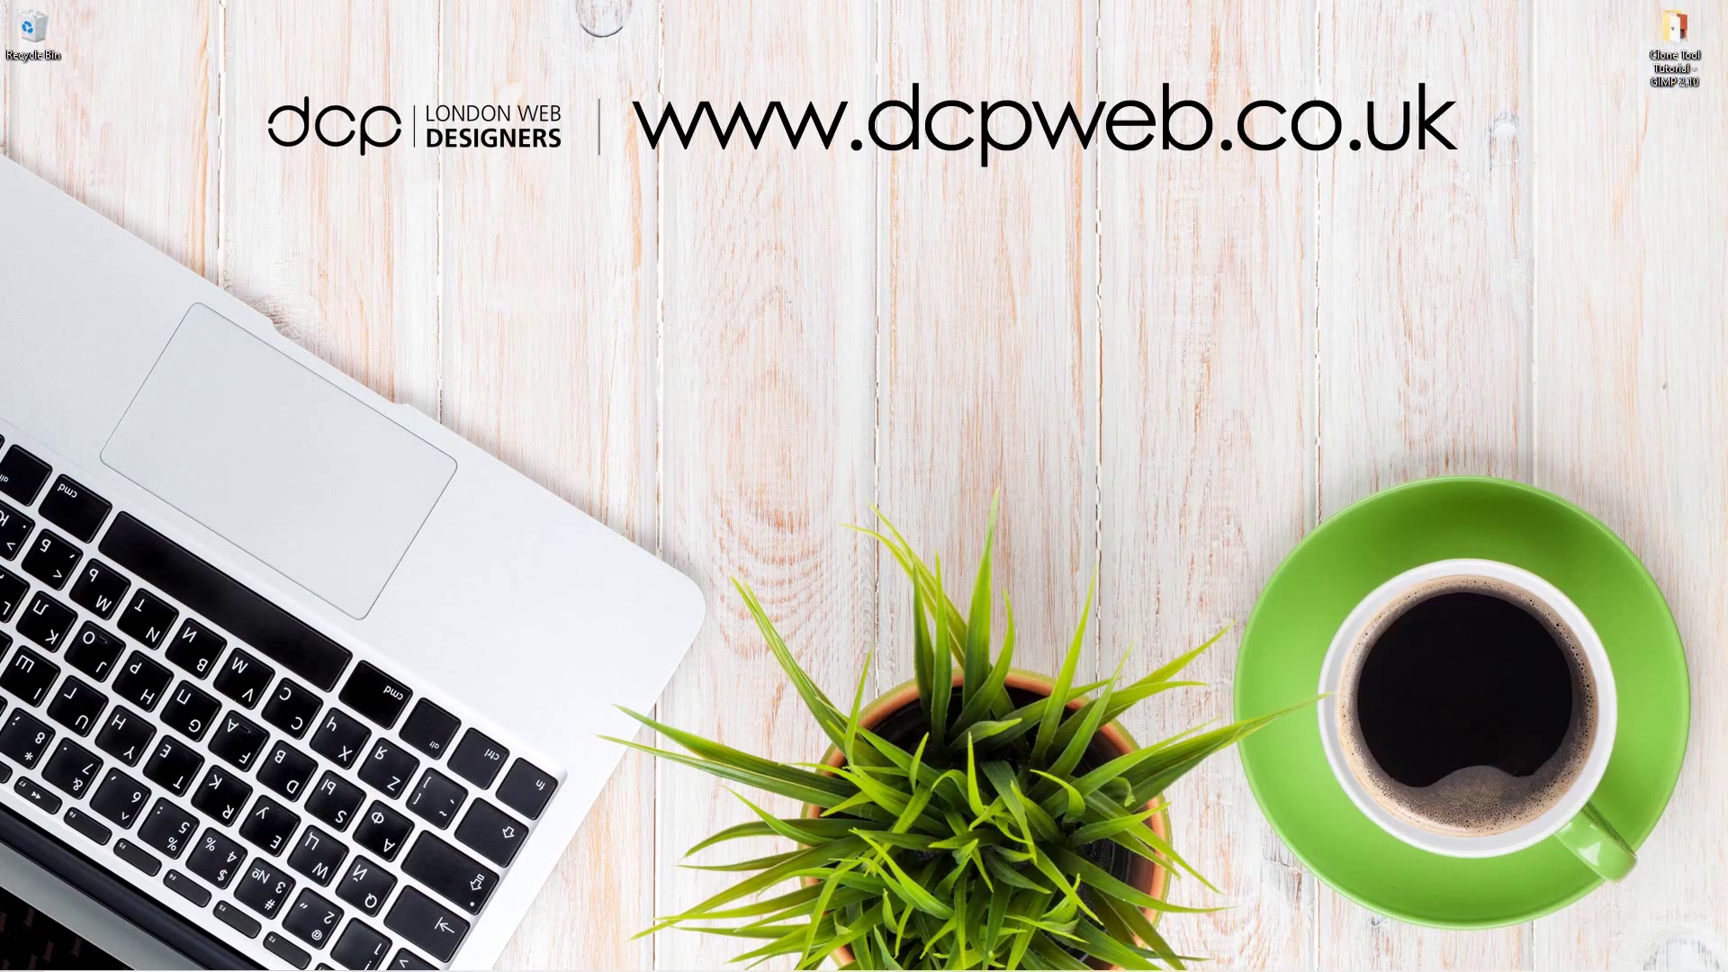